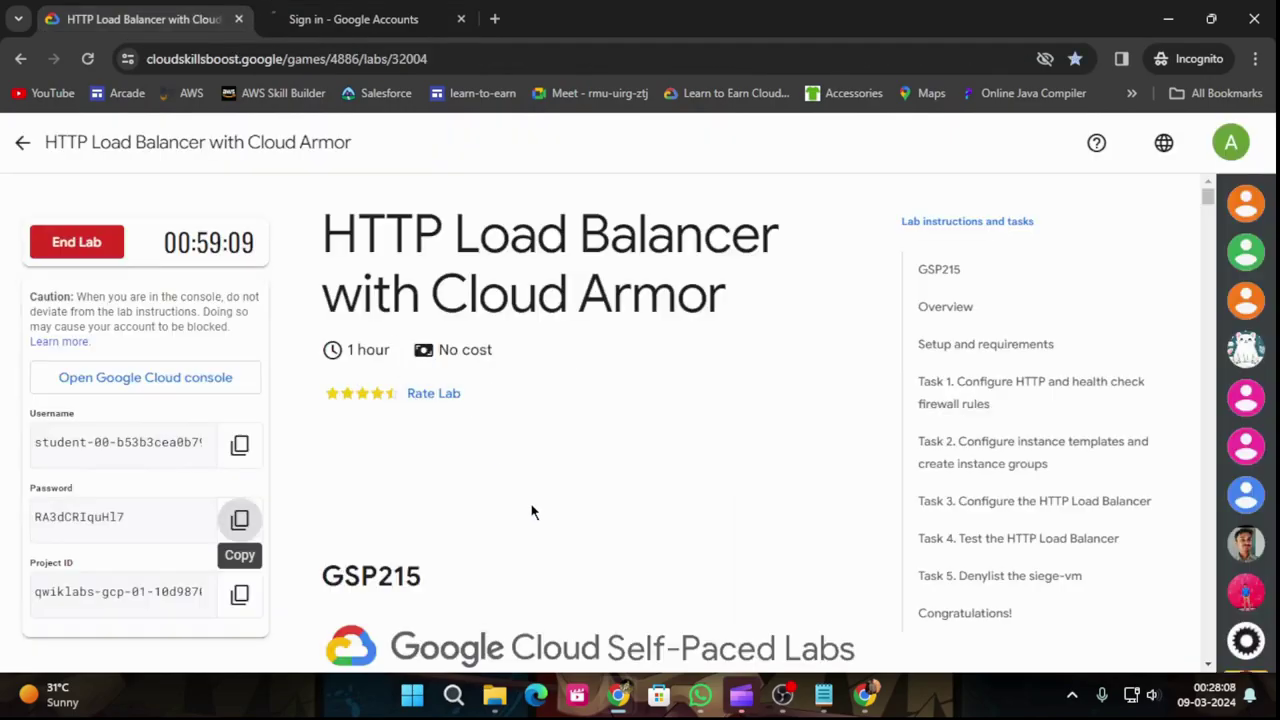
Step: Find the Task 1 firewall rule settings in the lab instructions and copy the rule name default-allow-http
scroll(557, 456, "down", 12)
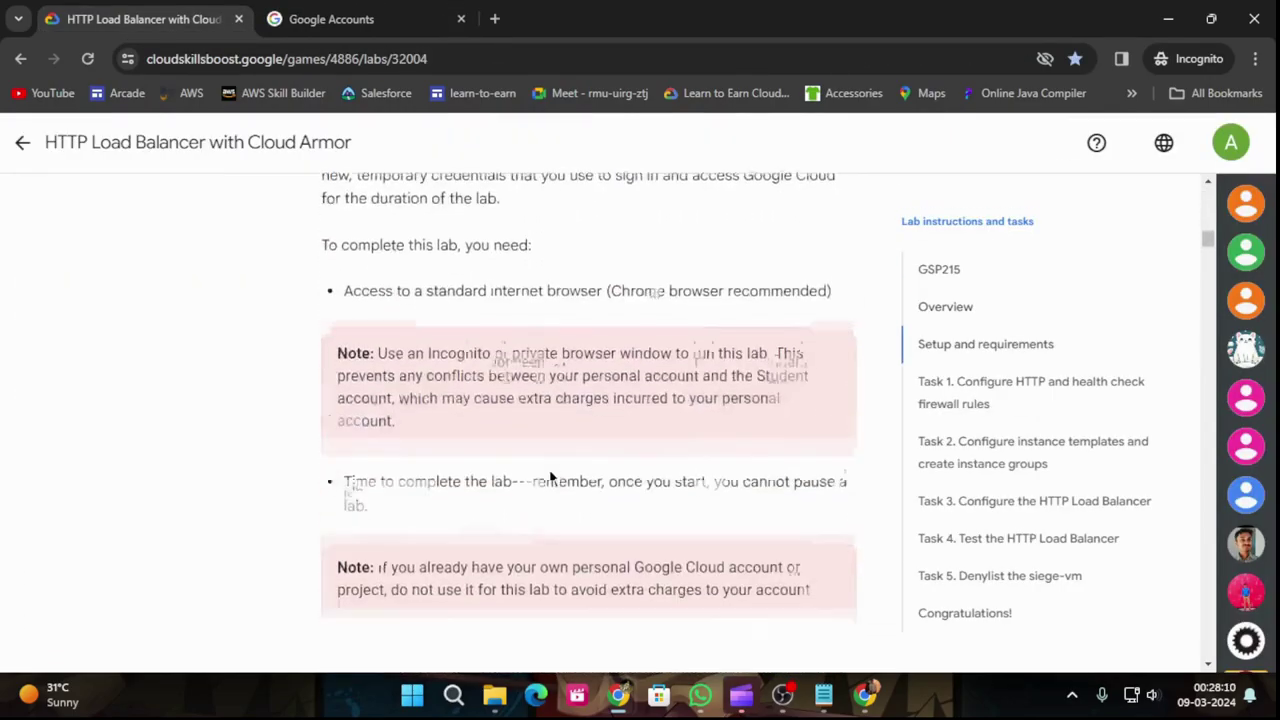
scroll(547, 471, "down", 12)
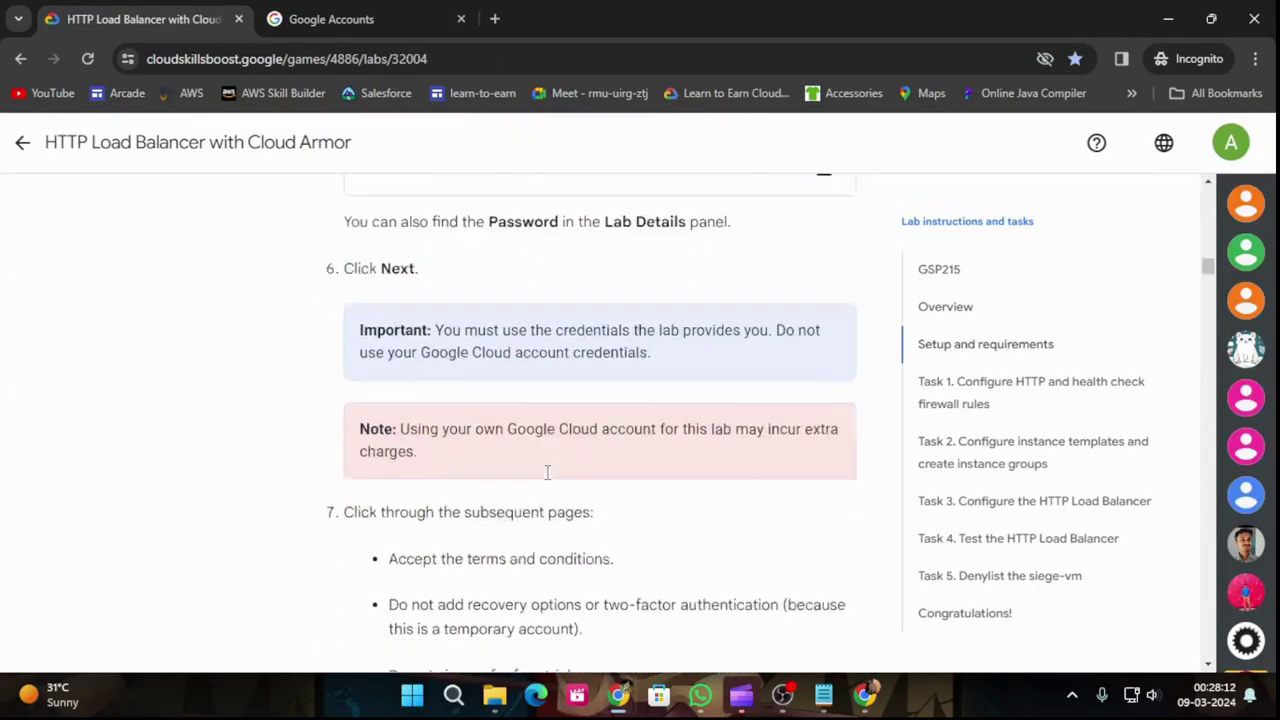
scroll(547, 497, "down", 3)
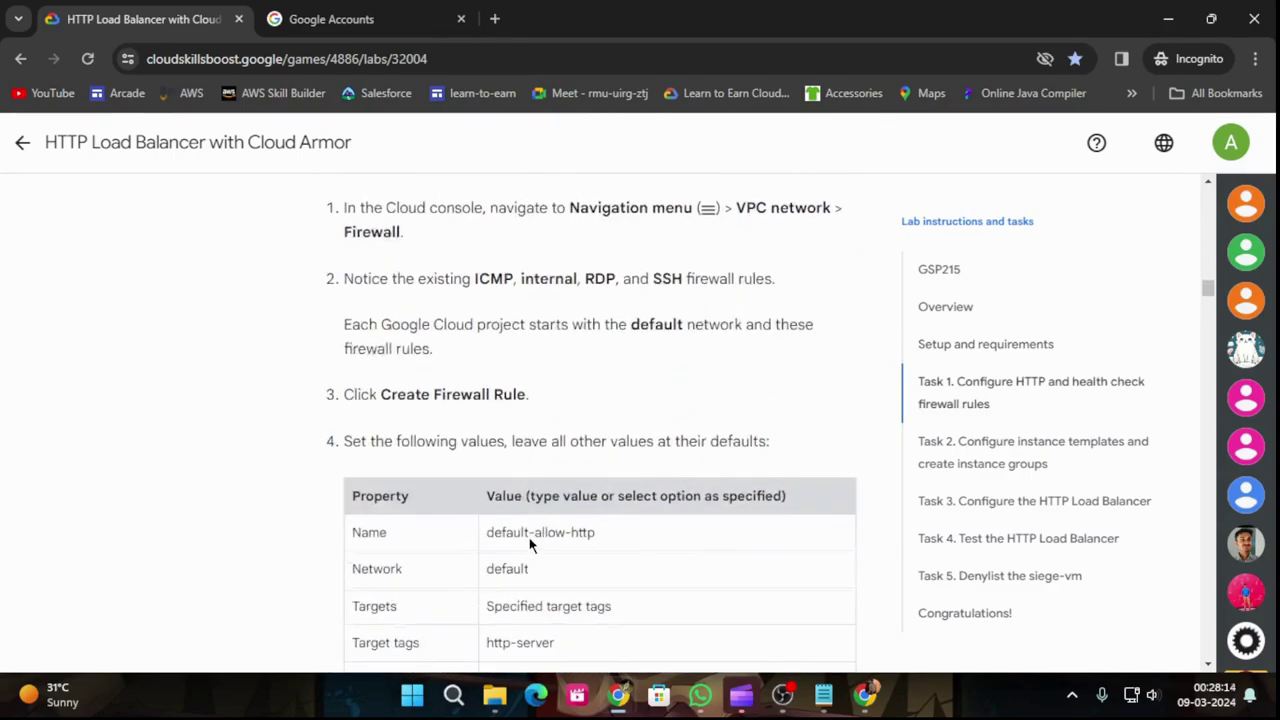
left_click_drag(487, 441, 582, 454)
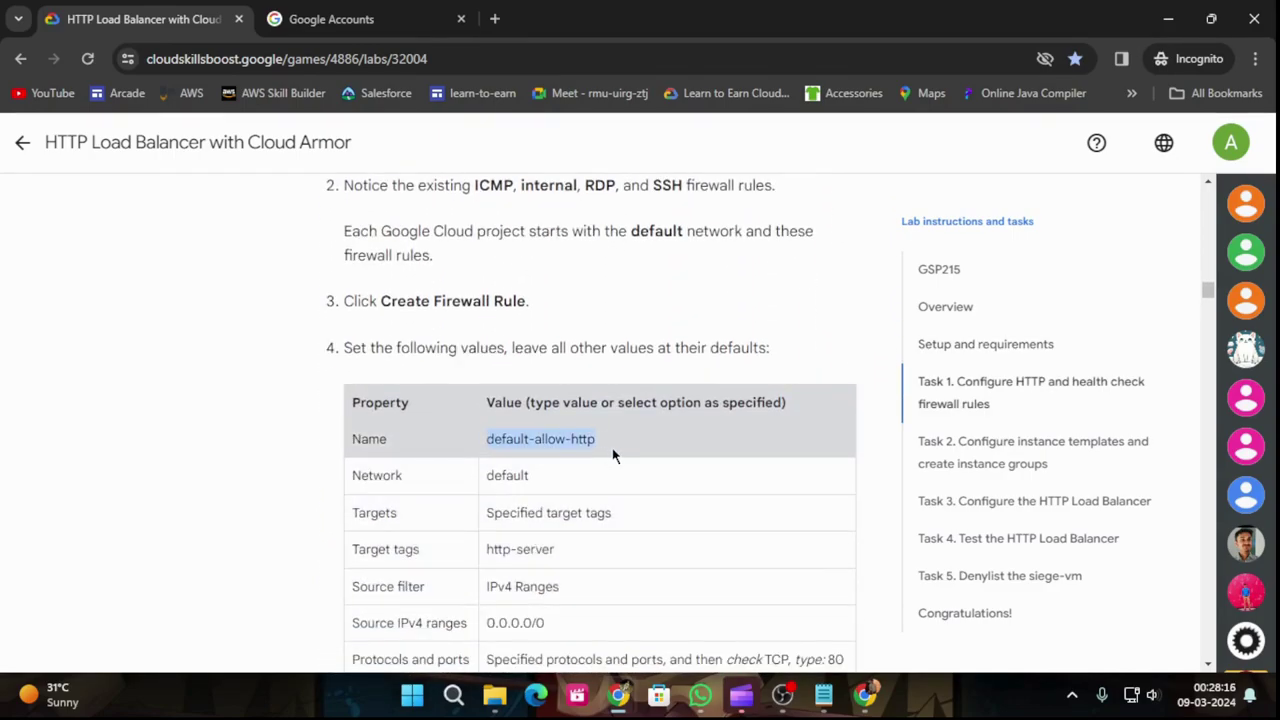
Step: Switch to the Google account page, acknowledge the new account notice, and agree to the Google Cloud Terms of Service
left_click(333, 19)
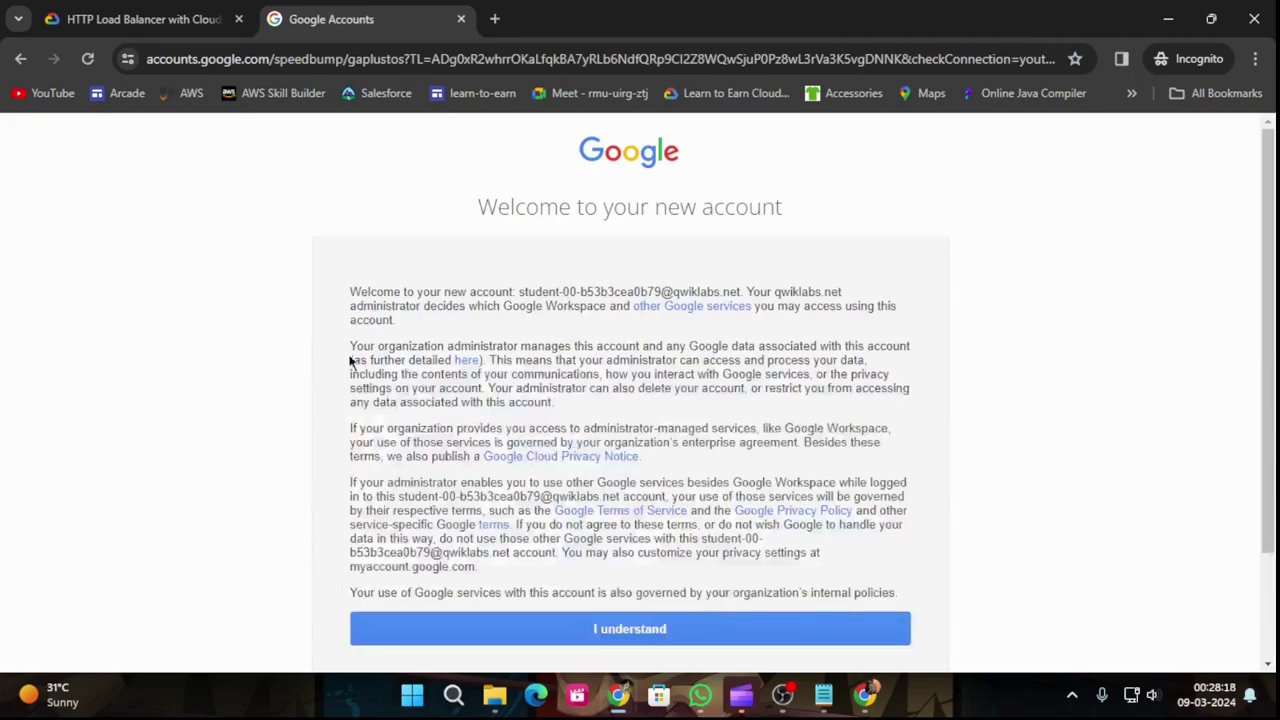
left_click(453, 624)
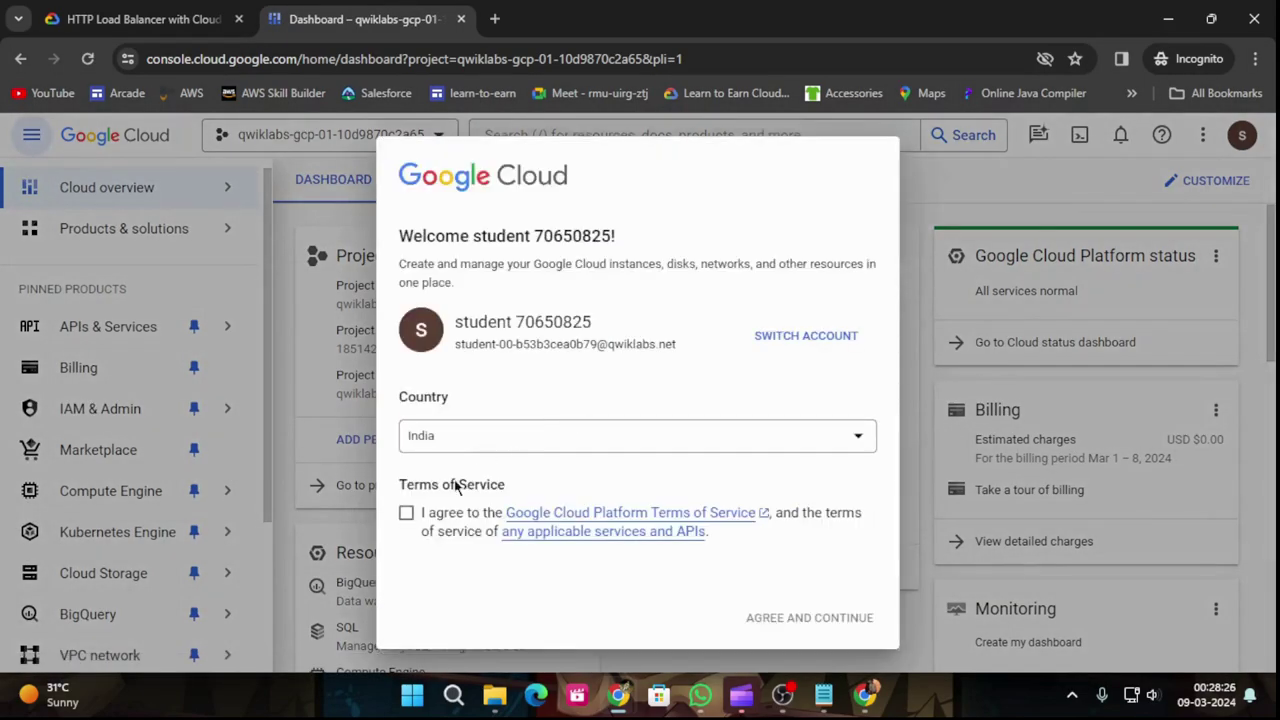
left_click(406, 513)
left_click(784, 619)
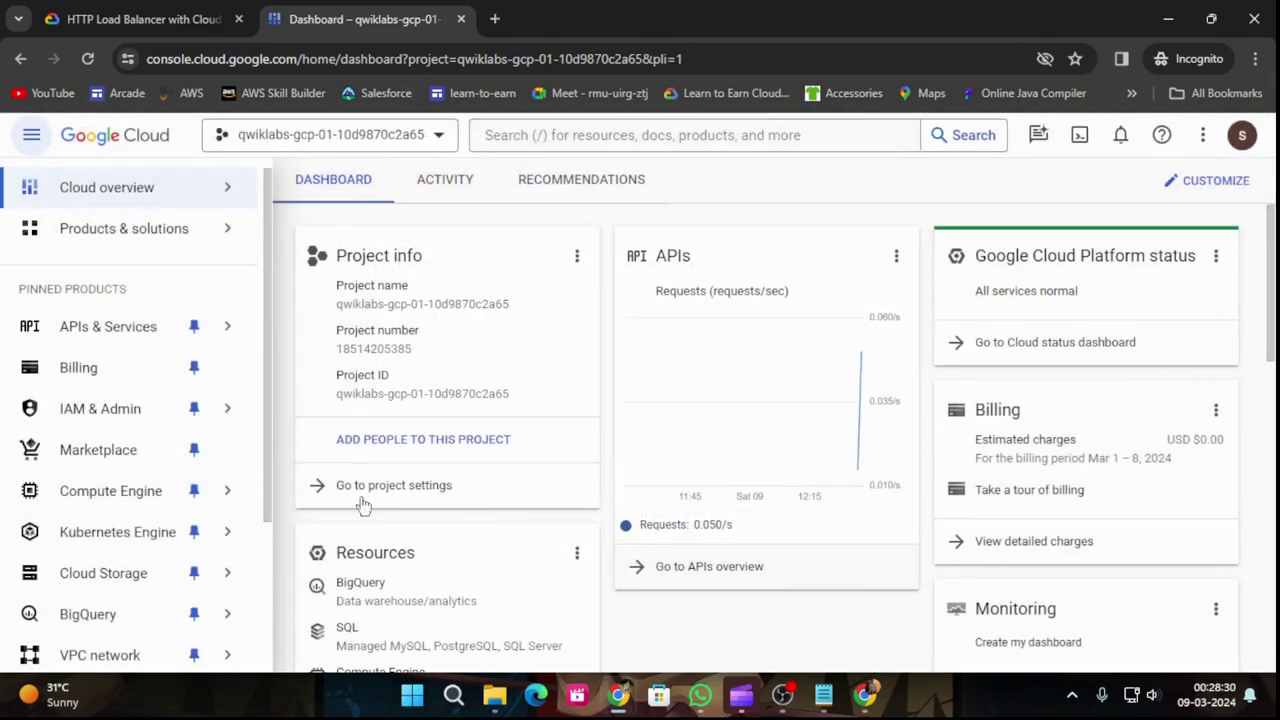
Step: Go to the VPC network's firewall page and start a new firewall rule named default-allow-http
scroll(150, 560, "down", 2)
mouse_move(100, 562)
left_click(309, 410)
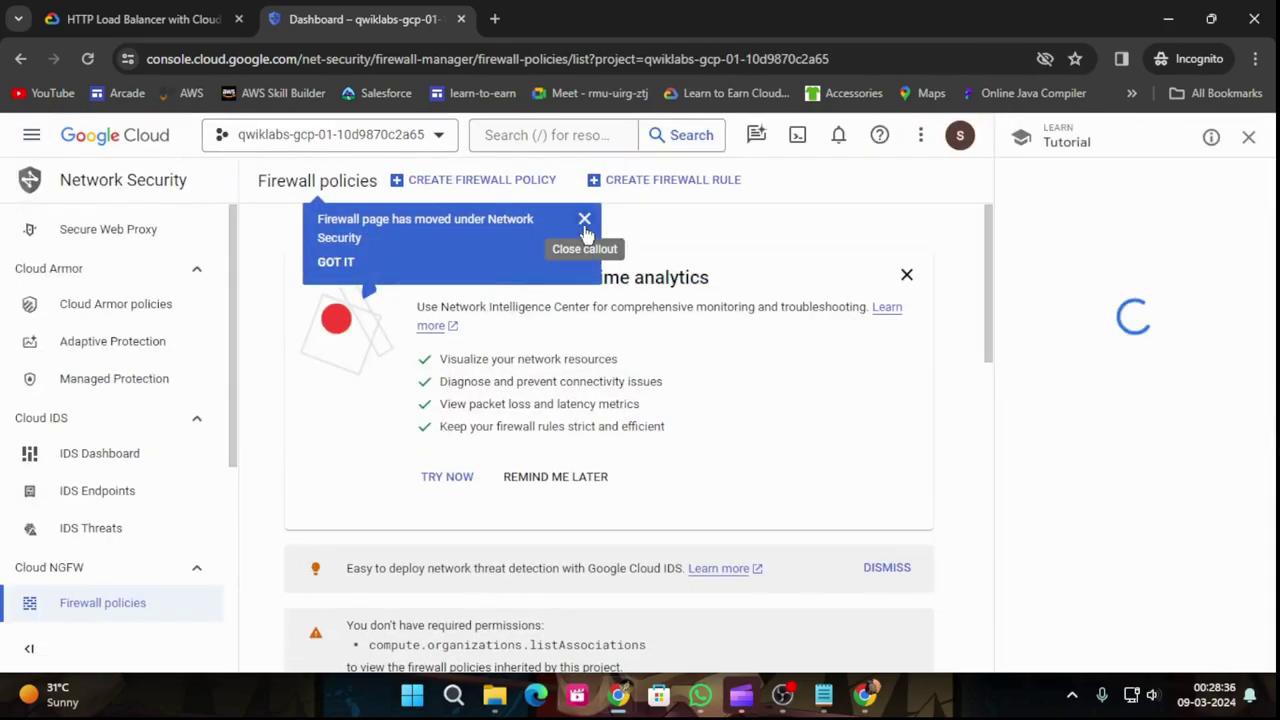
left_click(584, 219)
left_click(692, 195)
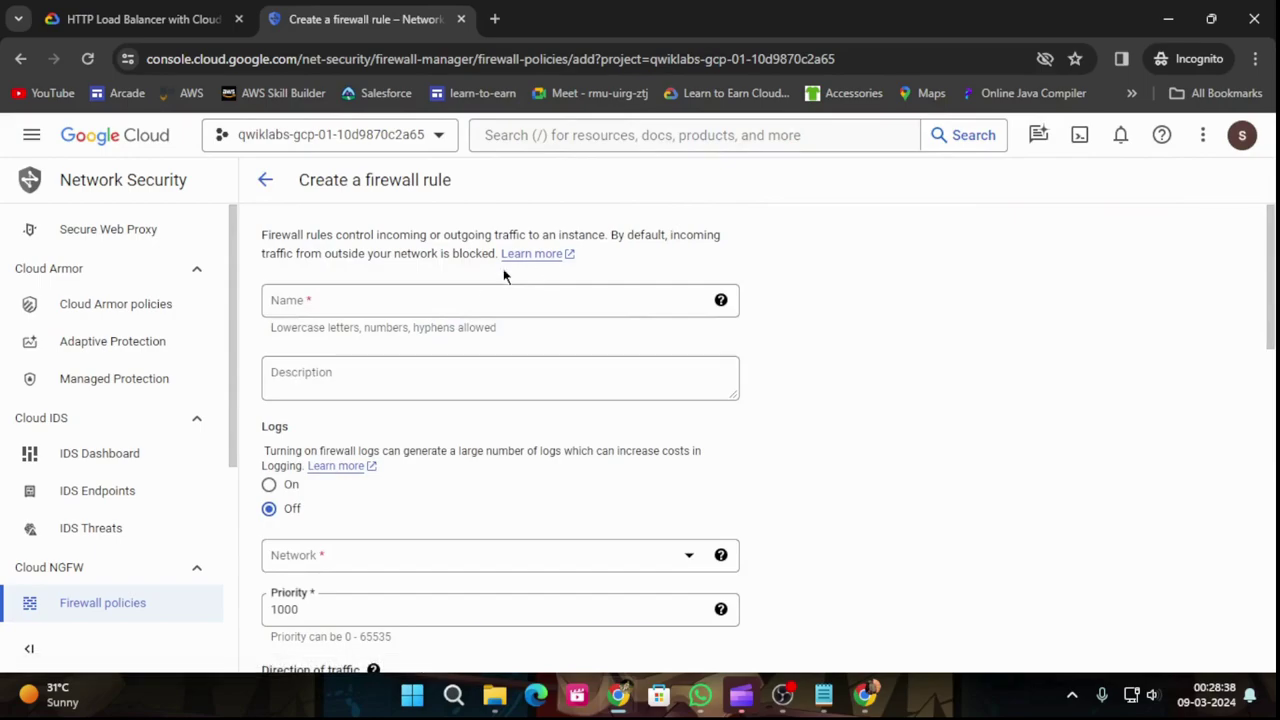
left_click(426, 294)
type("default-allow-http")
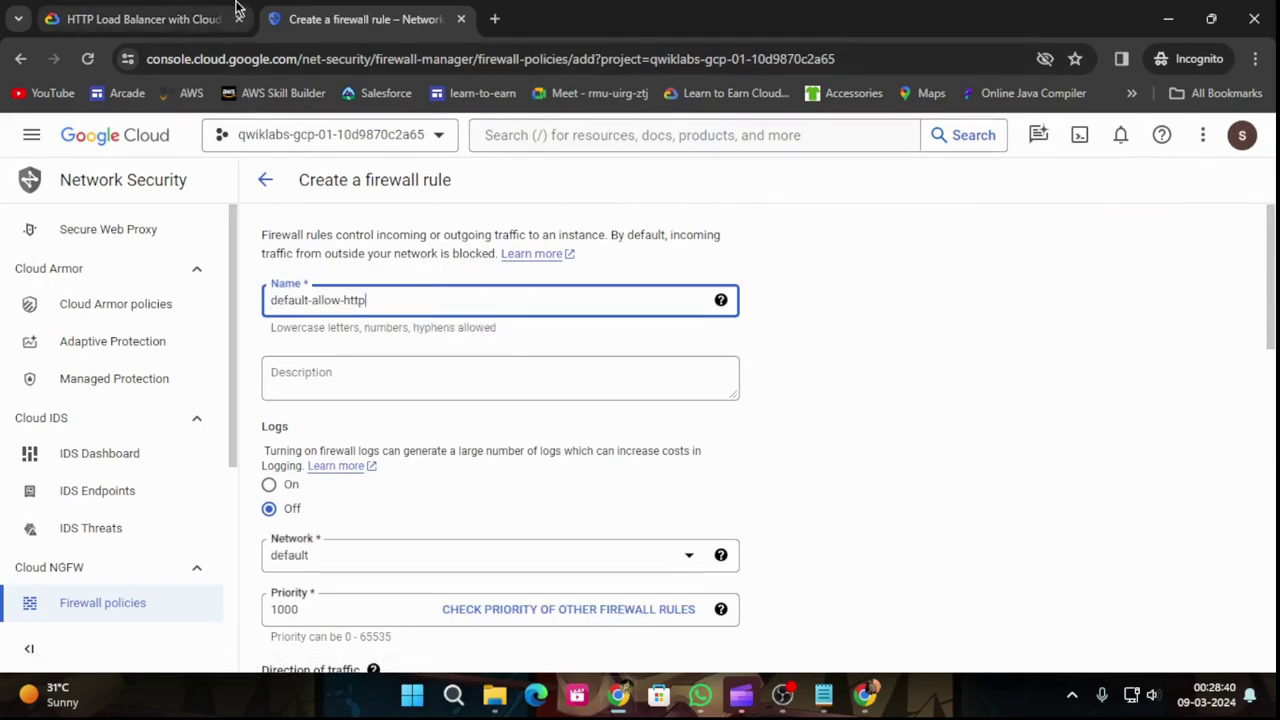
Step: Copy the target tag from the lab instructions and set the firewall rule's target tags to http-server
left_click(143, 19)
scroll(493, 365, "down", 2)
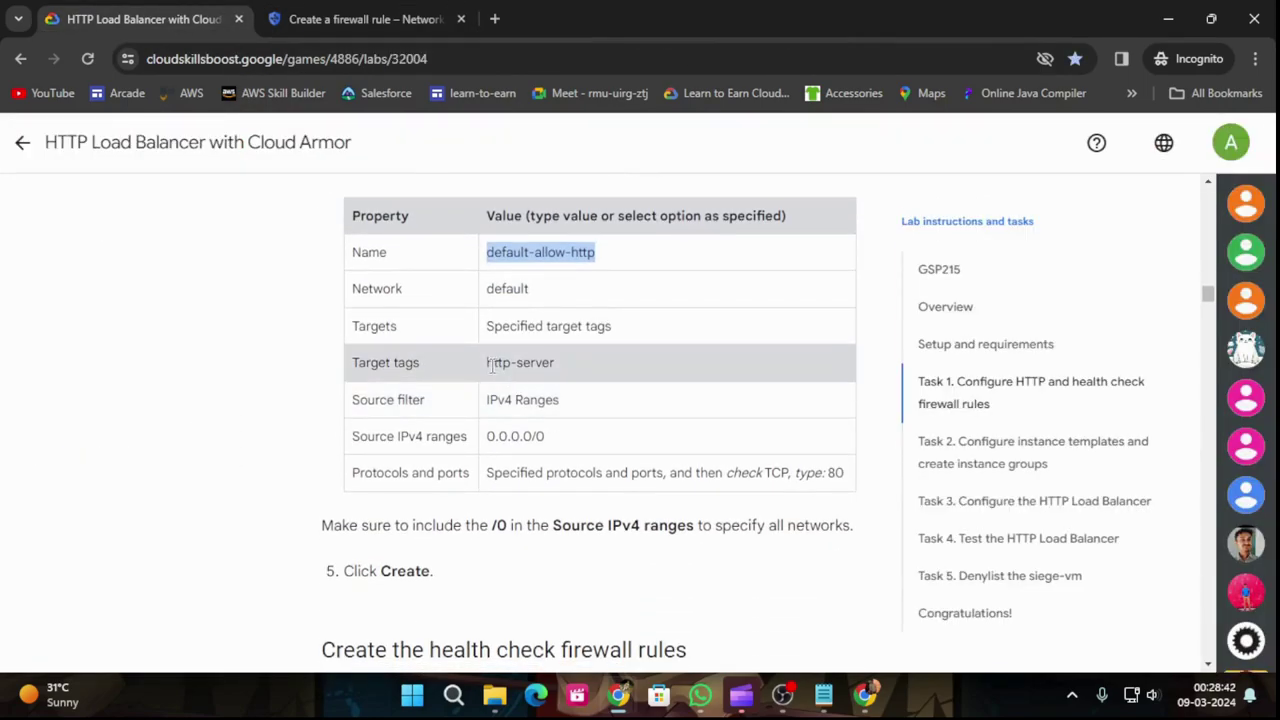
left_click(490, 366)
left_click(375, 19)
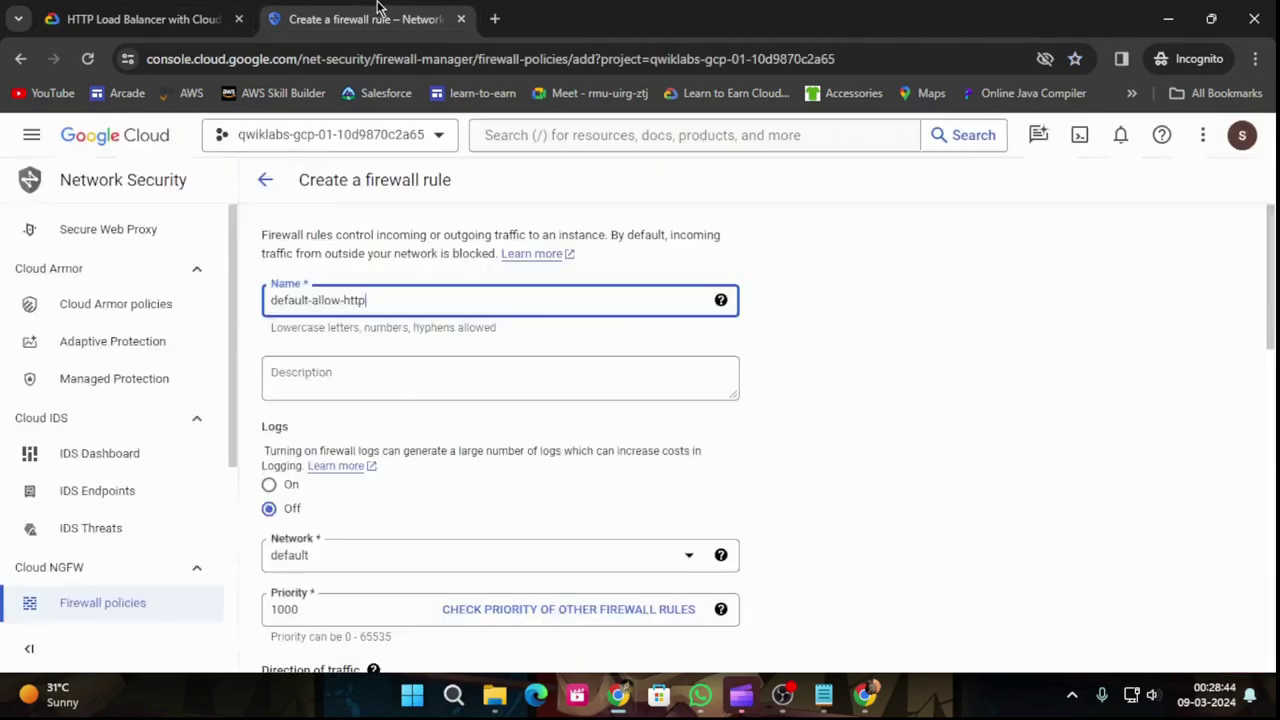
scroll(420, 443, "down", 4)
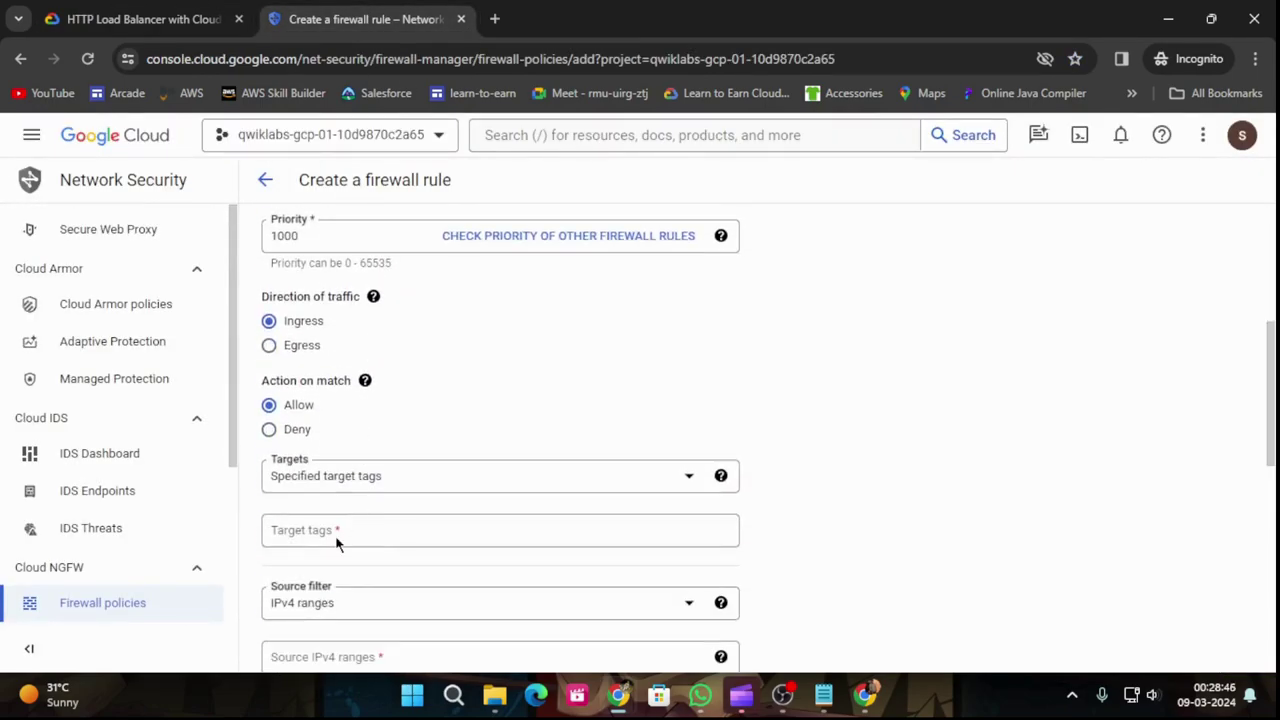
left_click(336, 543)
type("http-server")
Step: Copy the source range from the lab instructions and set the rule's source IPv4 ranges to 0.0.0.0/0
left_click(123, 16)
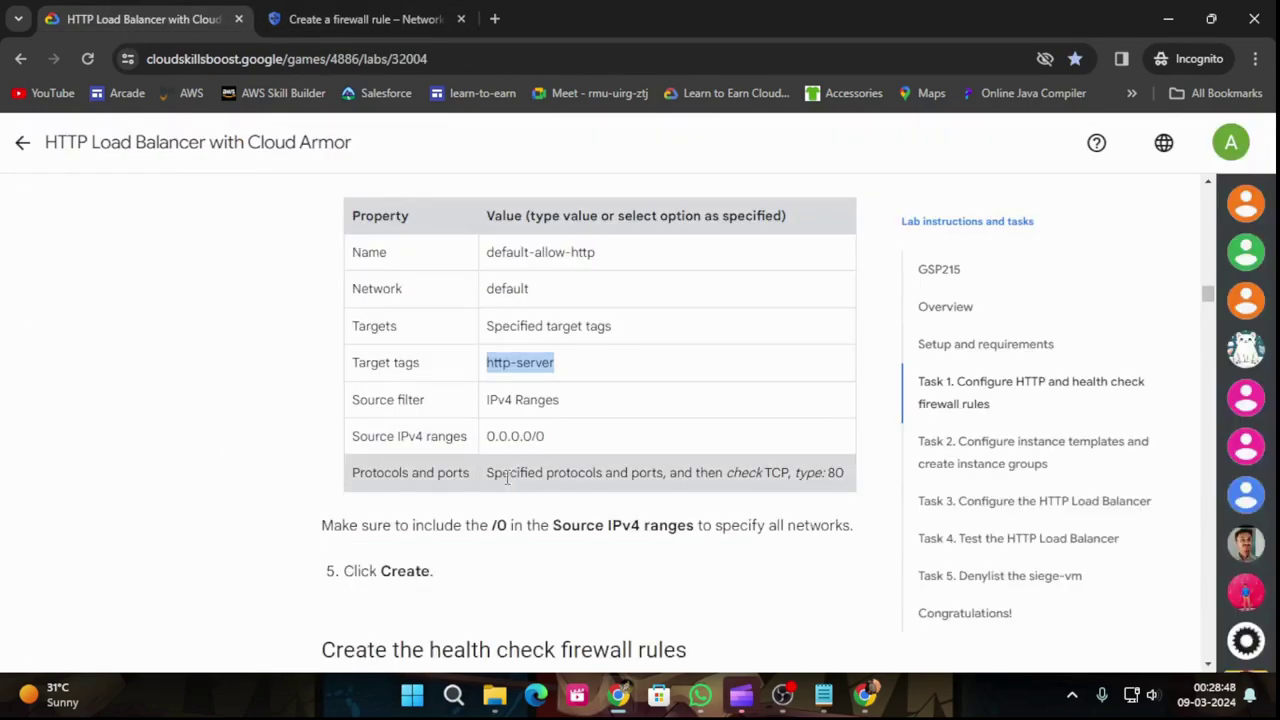
left_click_drag(485, 437, 566, 450)
key("ctrl+c")
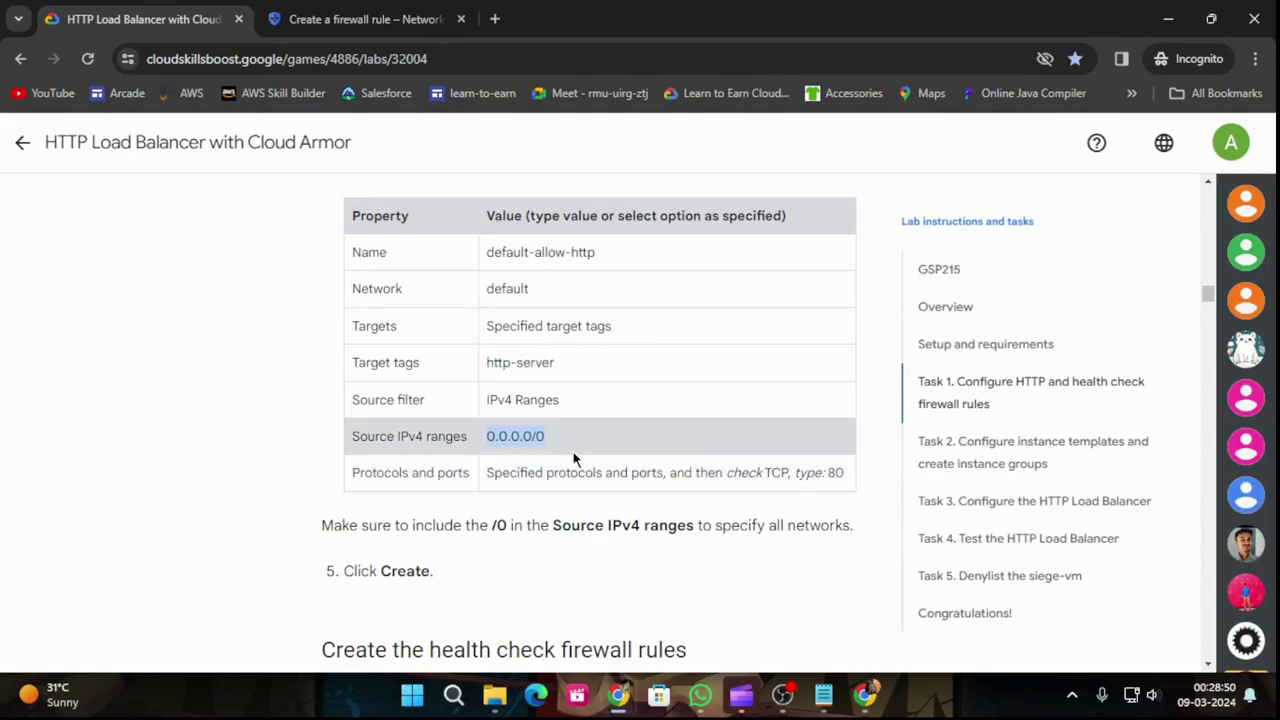
key("ctrl+Tab")
scroll(464, 436, "down", 3)
left_click(390, 378)
key("ctrl+v")
Step: Allow TCP port 80 under the specified protocols and create the default-allow-http rule
scroll(400, 470, "down", 3)
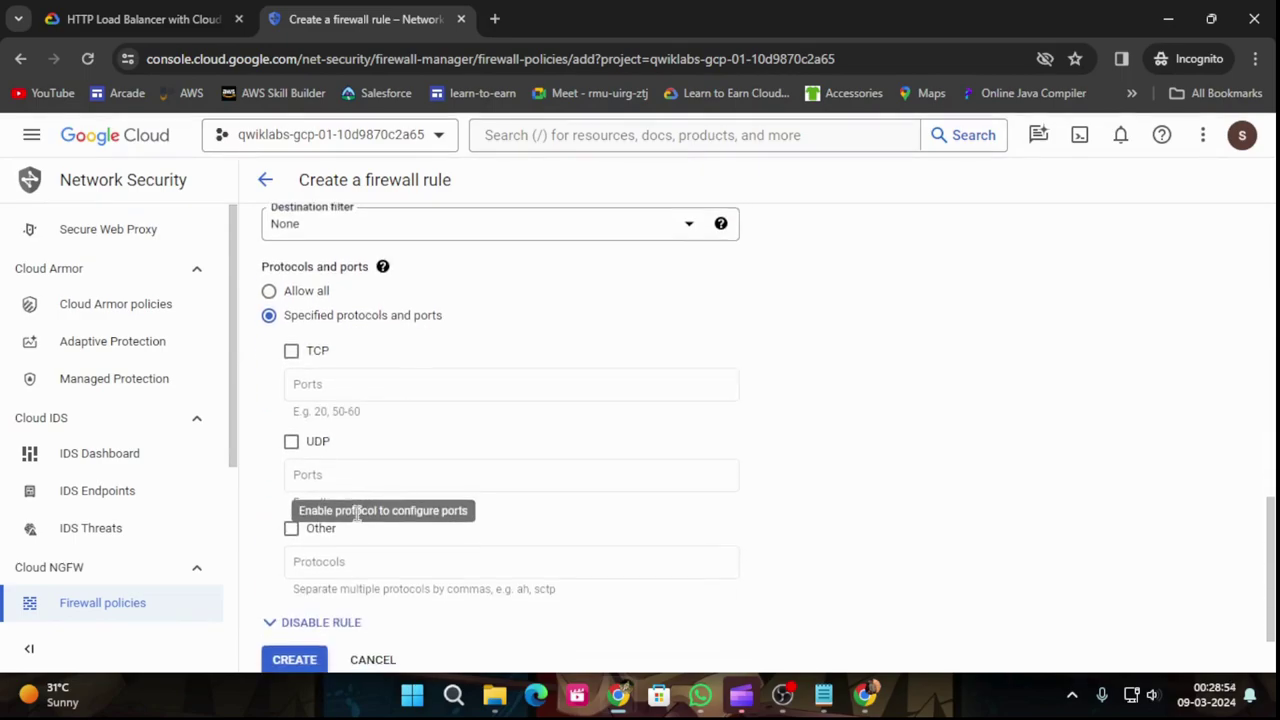
left_click(291, 350)
left_click(333, 388)
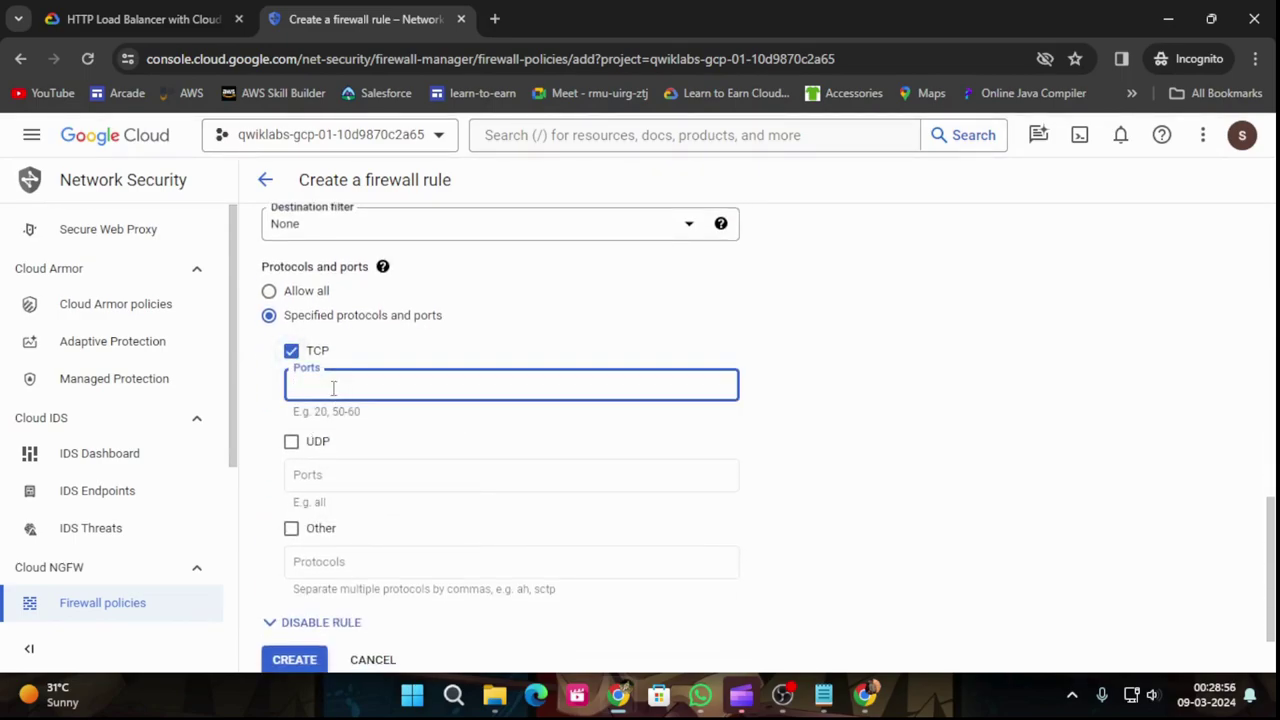
scroll(425, 453, "down", 1)
left_click(317, 568)
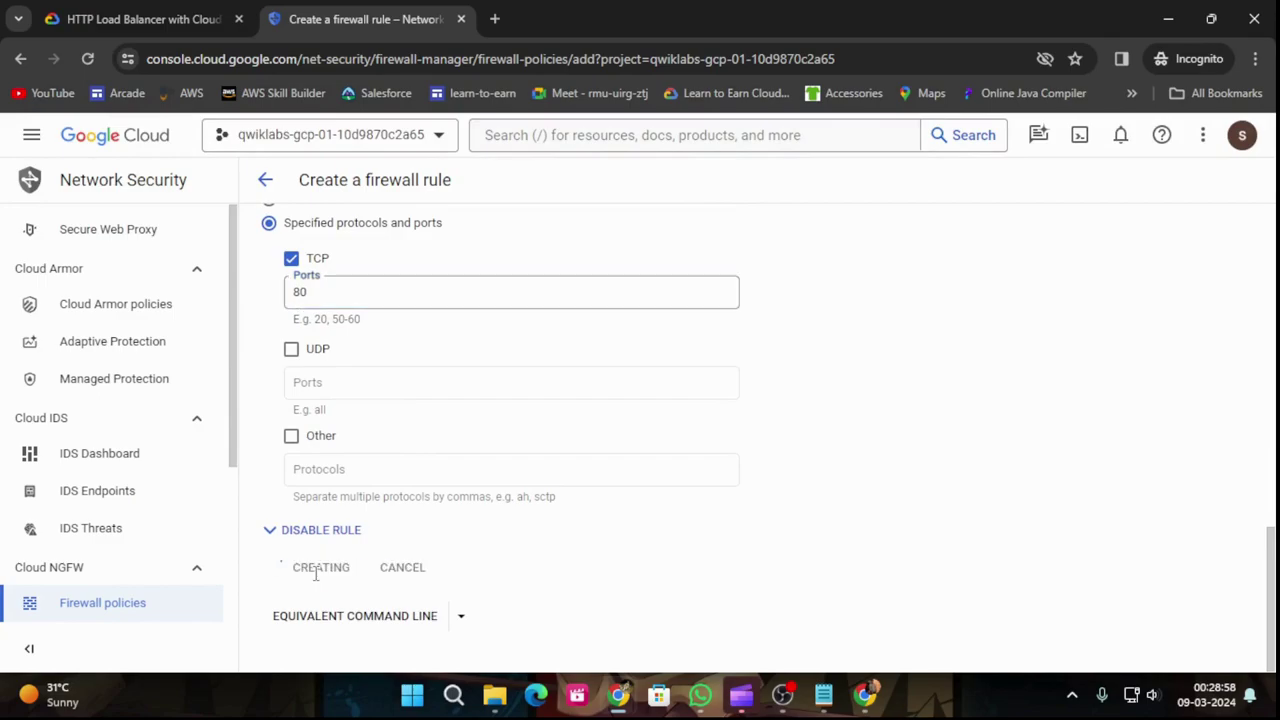
Step: Copy the rule name default-allow-health-check from the health check section of the lab instructions
left_click(185, 20)
scroll(625, 401, "down", 6)
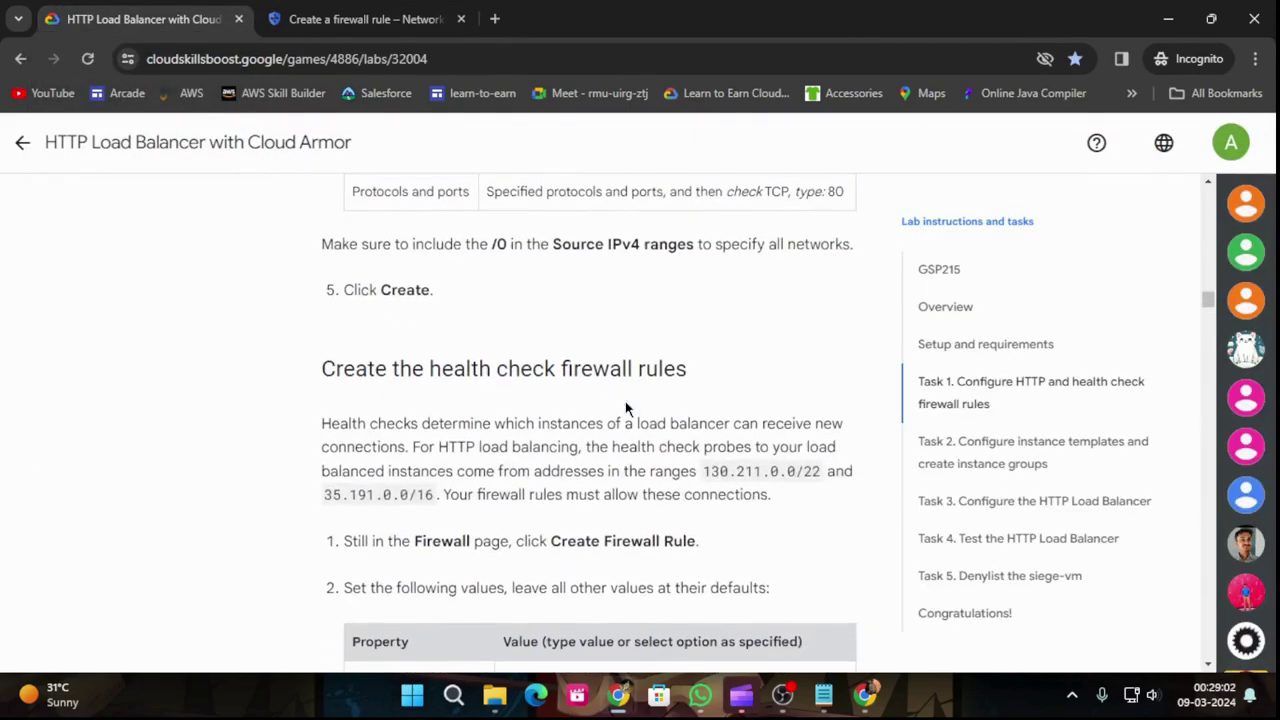
left_click_drag(503, 400, 642, 402)
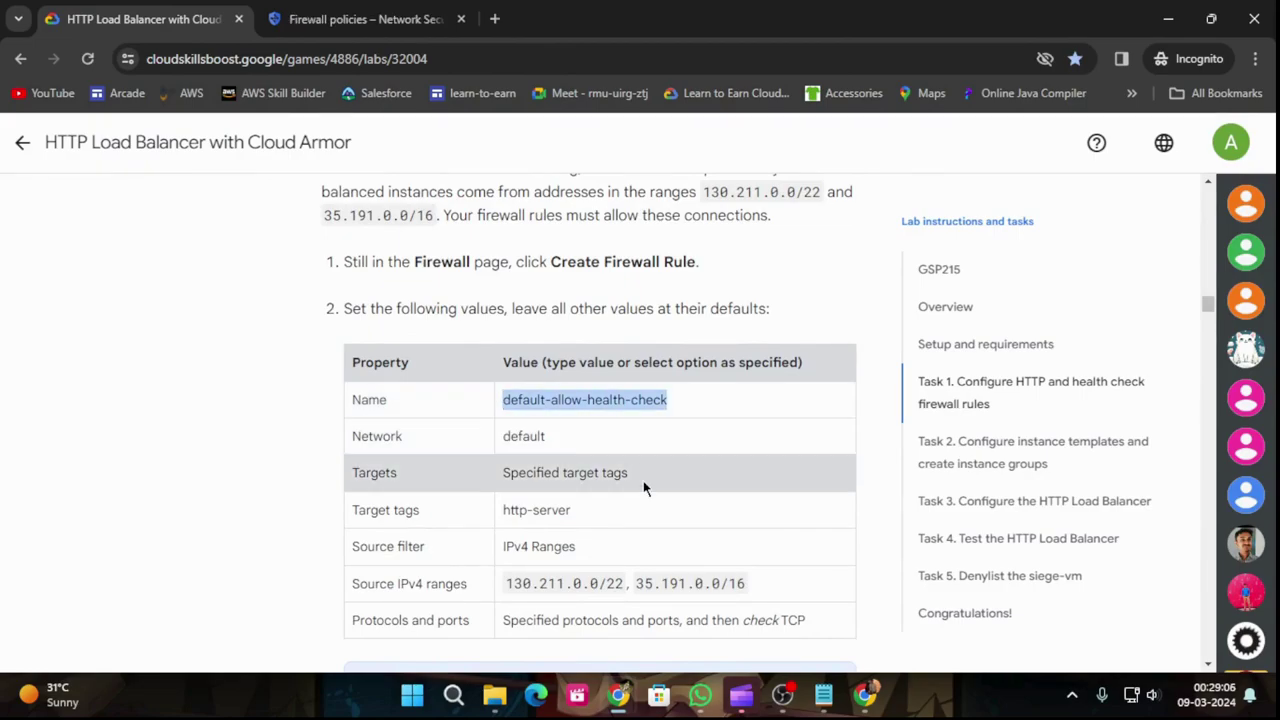
Step: Return to the console, close the Learn tutorial, and check the notifications for the default-allow-http rule's creation
left_click(443, 18)
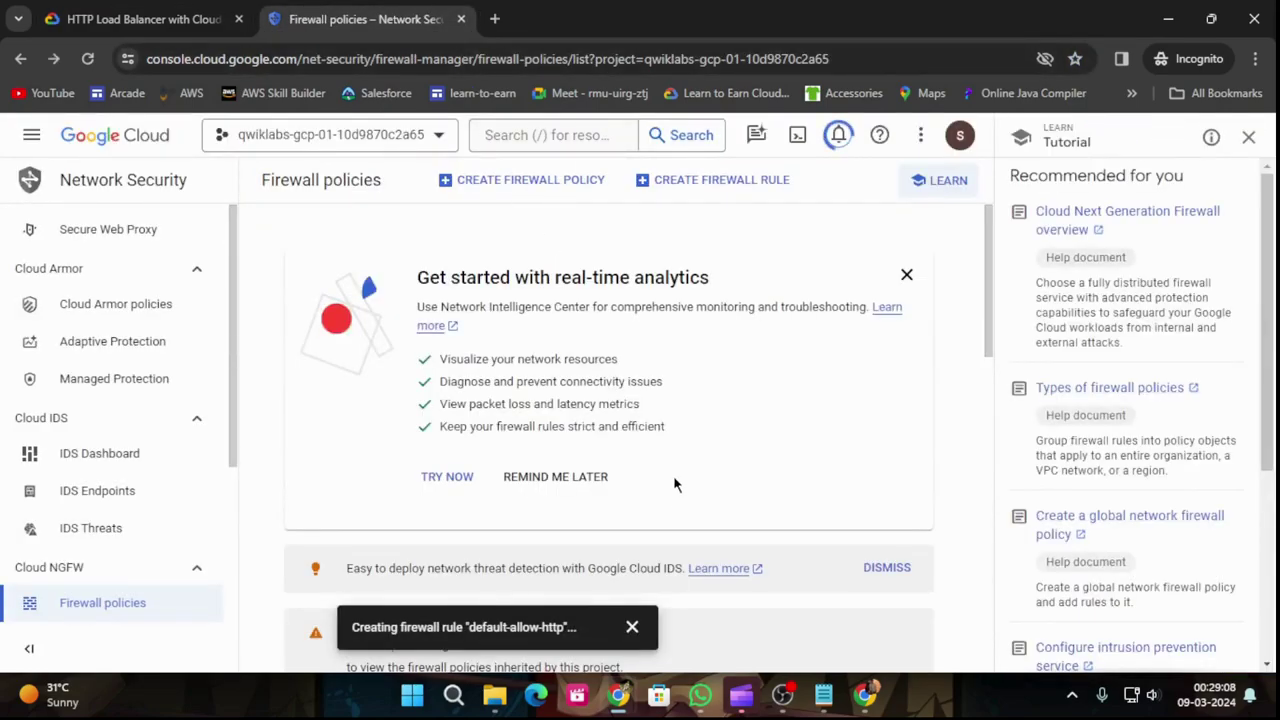
left_click(1248, 137)
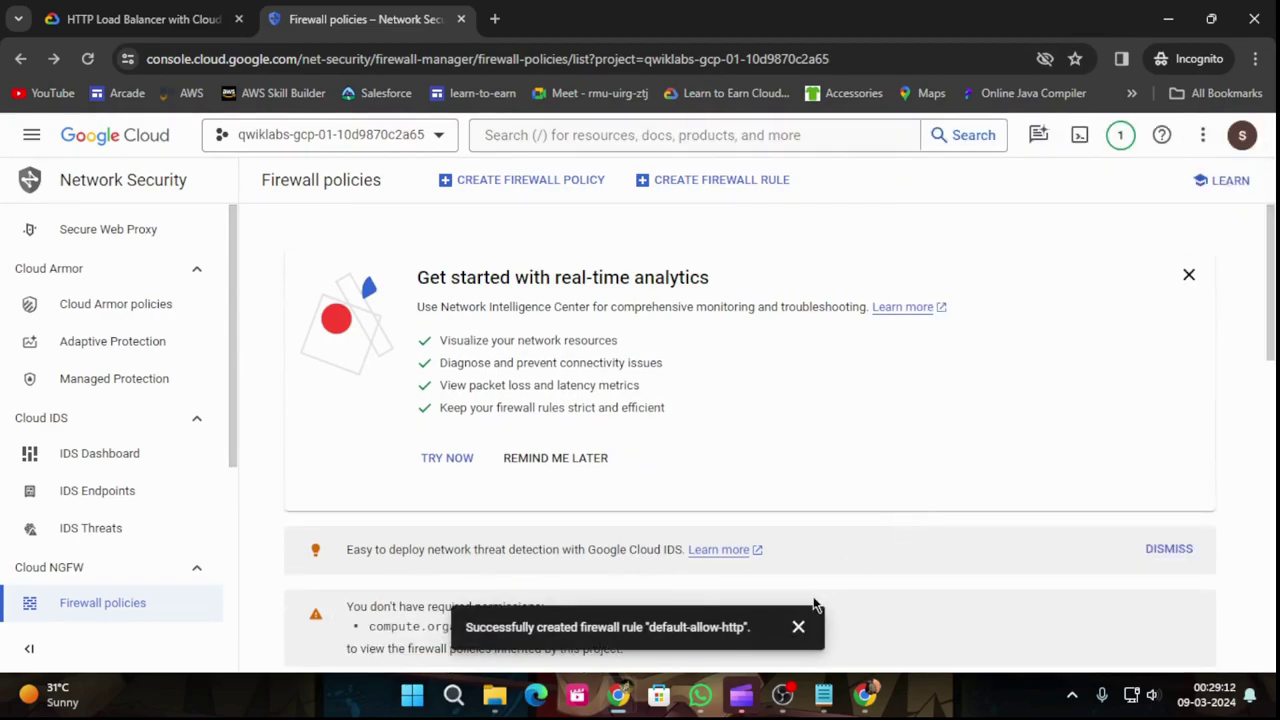
left_click(800, 626)
left_click(1120, 135)
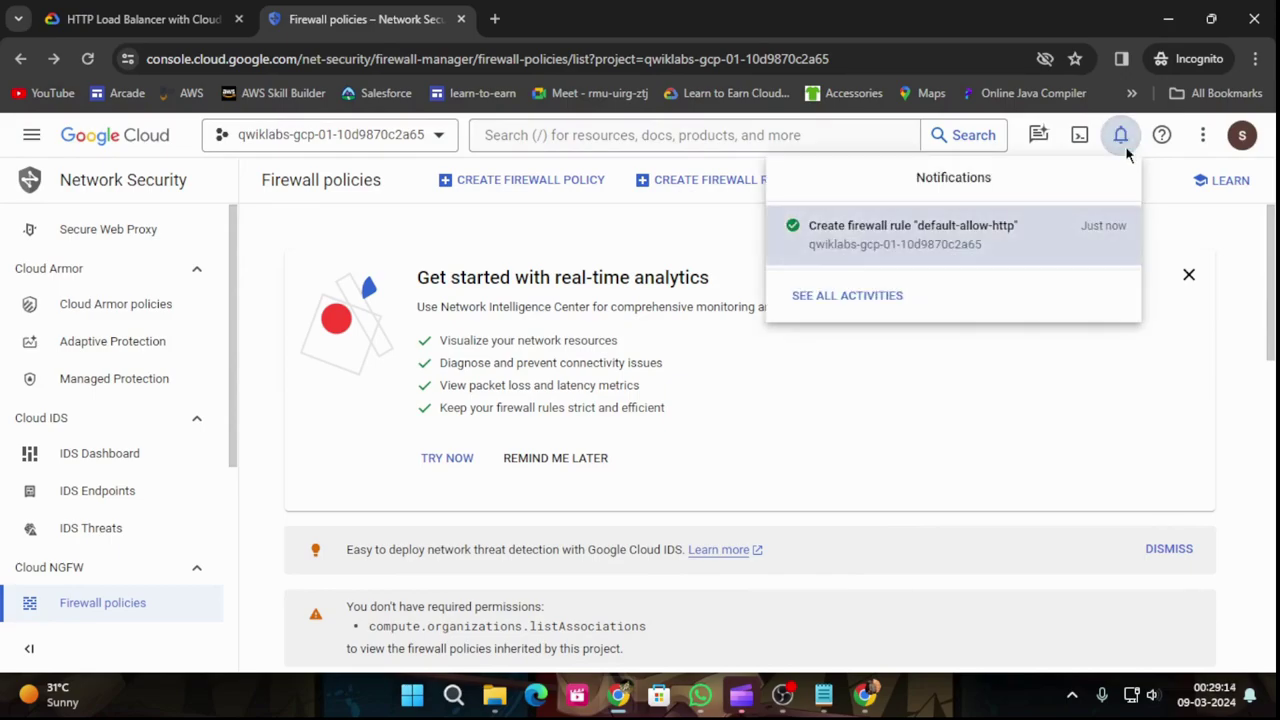
left_click(882, 414)
Step: Start another firewall rule and name it default-allow-health-check
left_click(682, 190)
left_click(516, 302)
type("default-allow-health-check")
Step: Copy the target tag from the lab table and set the health check rule's target tags to http-server
left_click(150, 19)
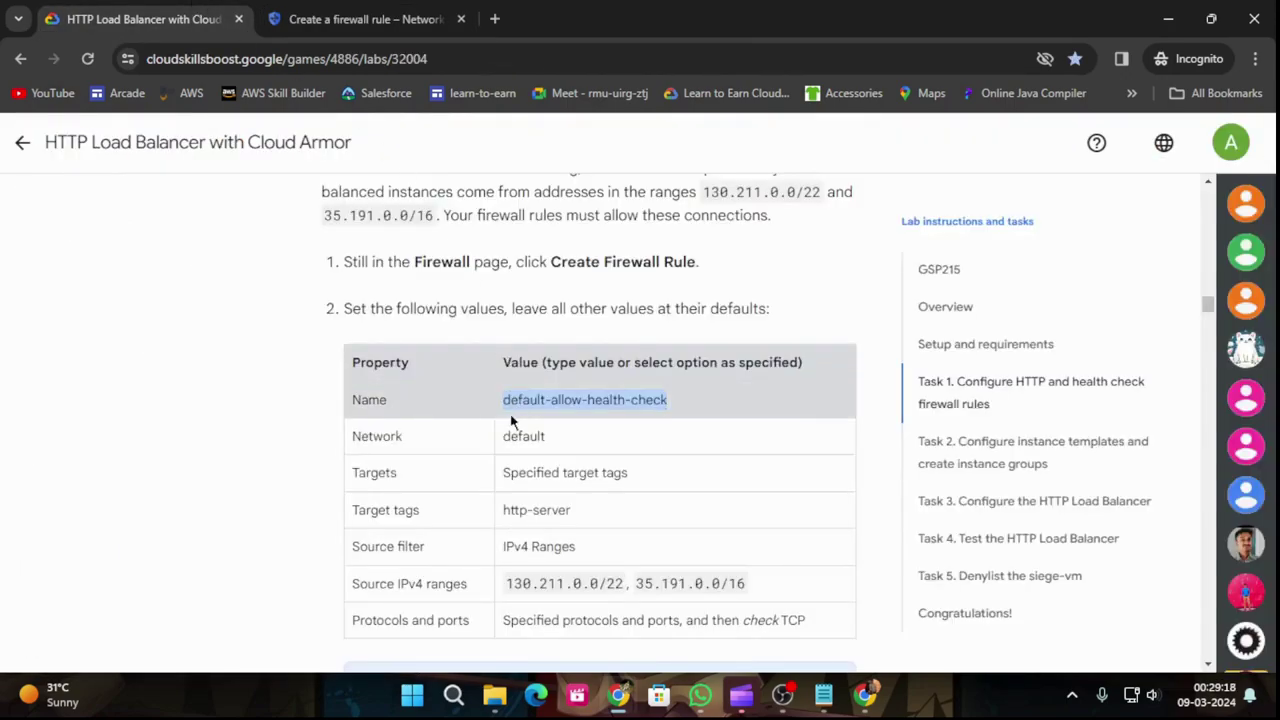
left_click_drag(505, 510, 617, 520)
key("ctrl+c")
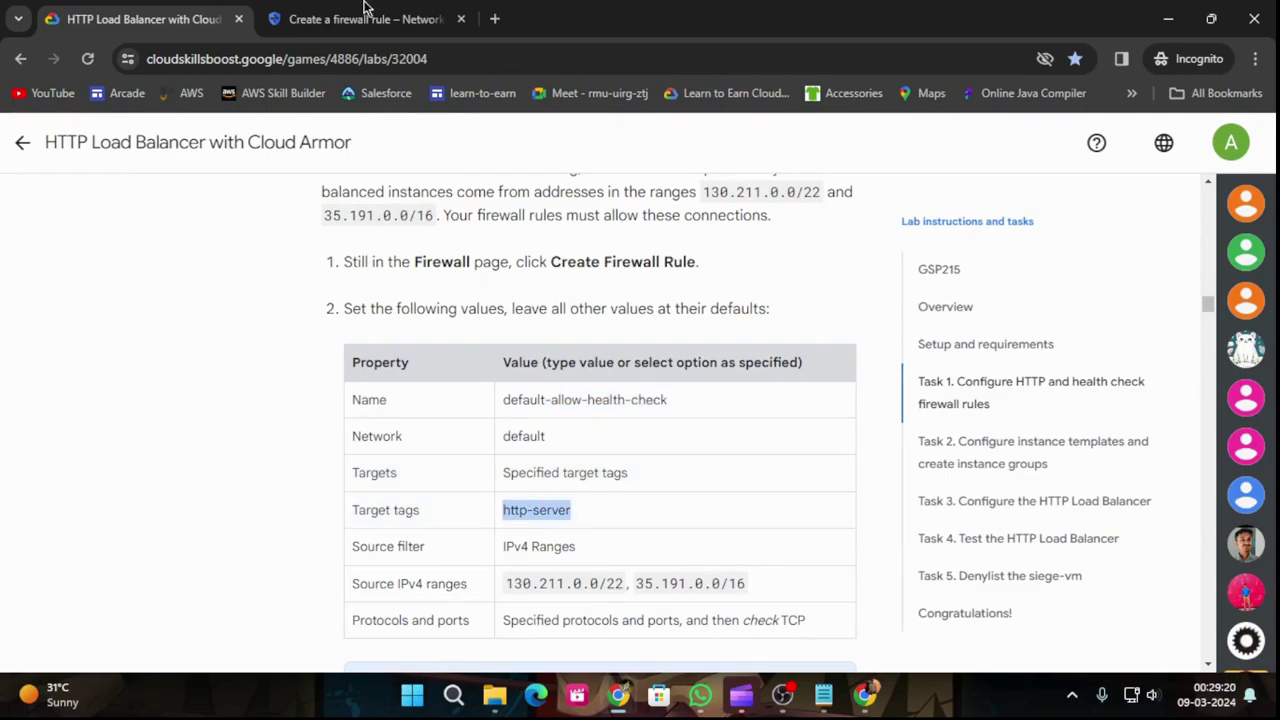
key("ctrl+Tab")
scroll(365, 585, "down", 4)
left_click(341, 537)
key("ctrl+v")
Step: Copy the first health check range from the lab instructions and add 130.211.0.0/22 to the rule's source IPv4 ranges
left_click(205, 12)
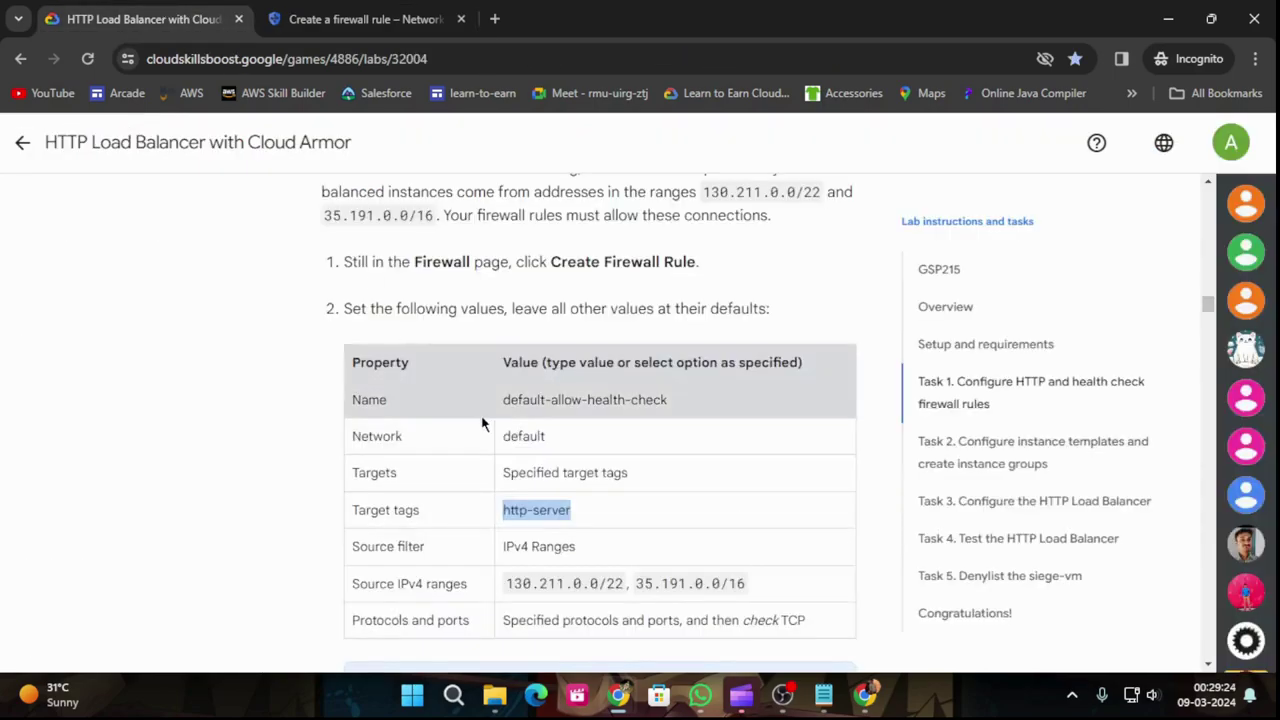
scroll(500, 440, "down", 2)
left_click_drag(504, 397, 578, 394)
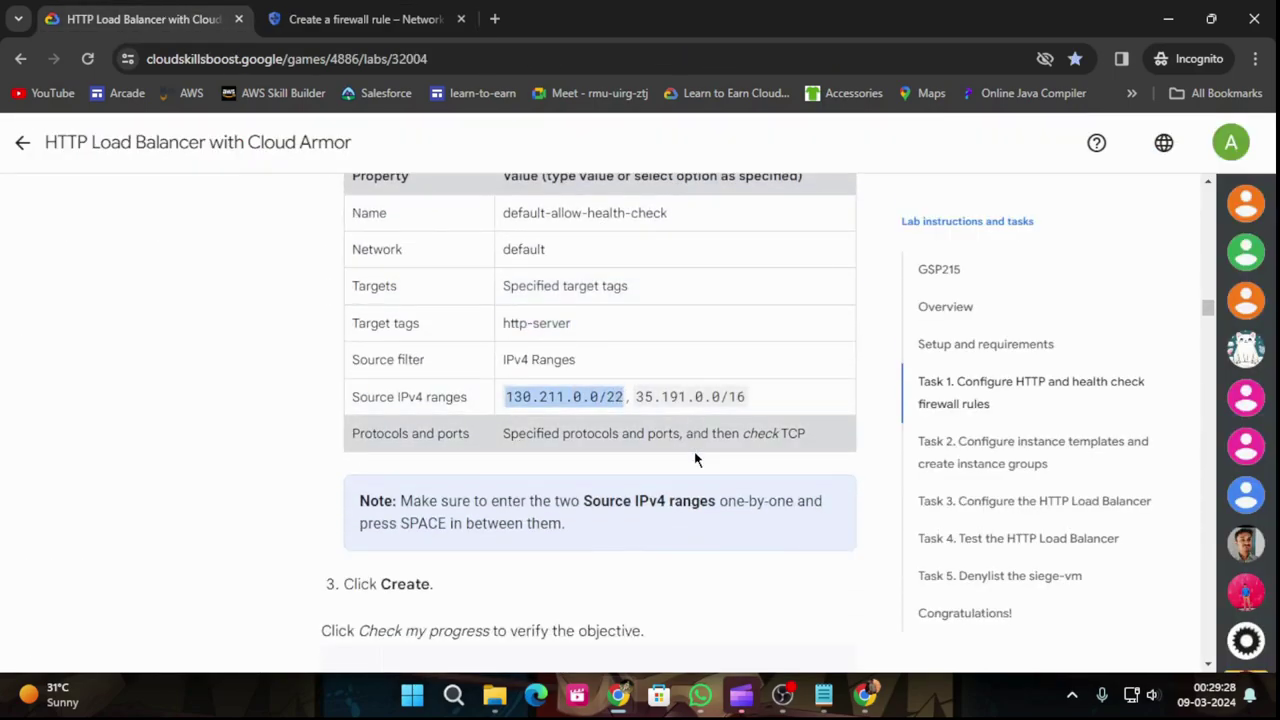
left_click(365, 19)
scroll(464, 428, "down", 2)
left_click(405, 470)
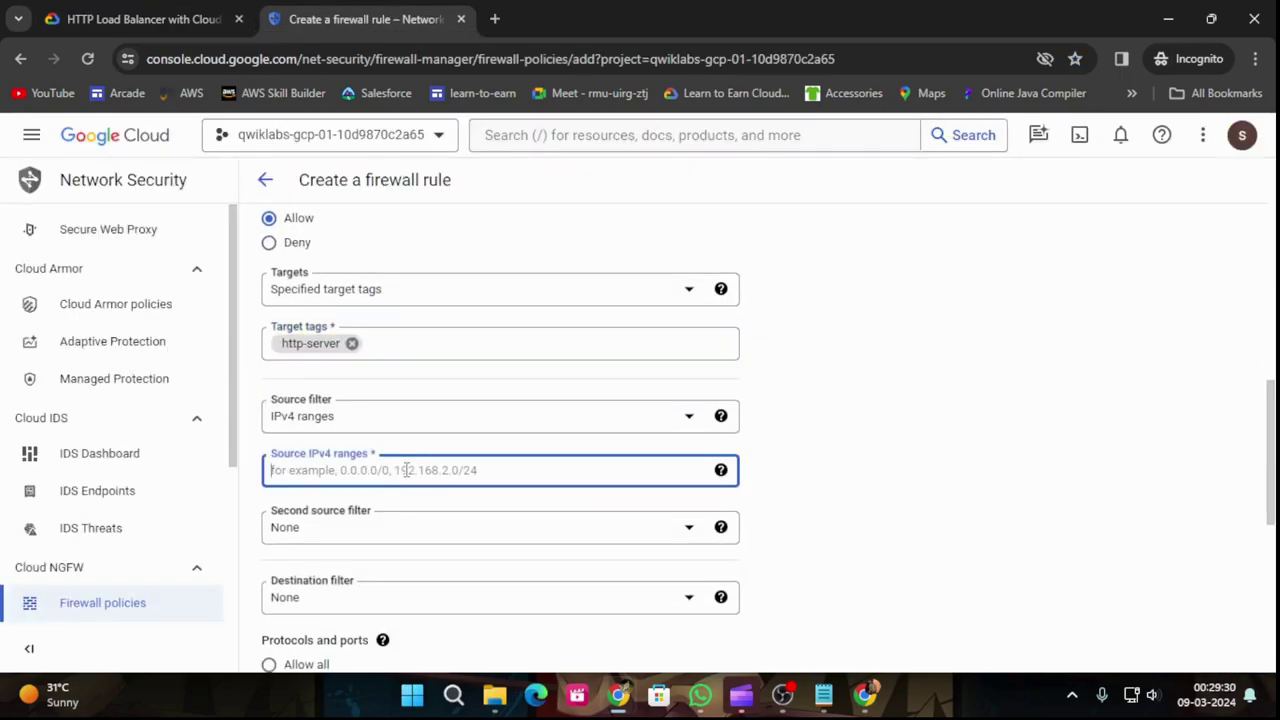
type("130.211.0.0/22")
key("space")
Step: Copy the second range from the lab instructions and add 35.191.0.0/16 to the rule's source IPv4 ranges
left_click(200, 19)
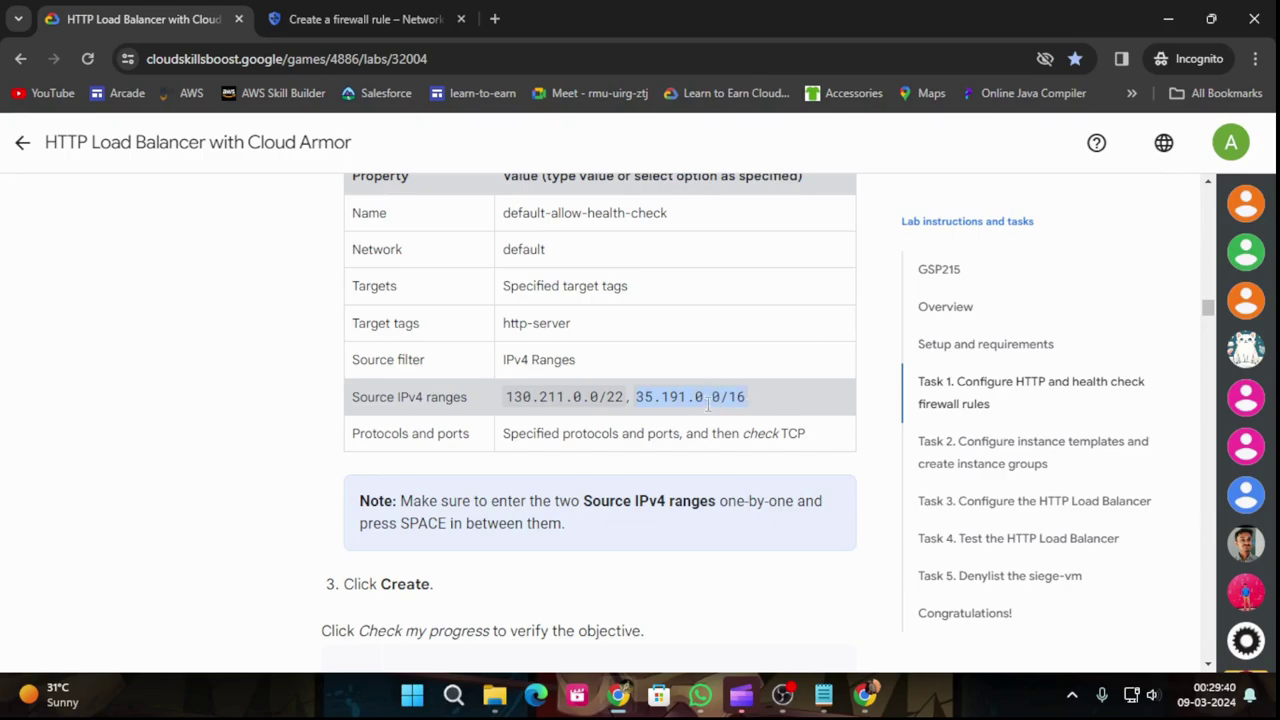
left_click(365, 19)
type("35.191.0.0/16")
Step: Allow TCP without specific ports, compare the settings with the lab instructions, and create the default-allow-health-check rule
left_click(134, 19)
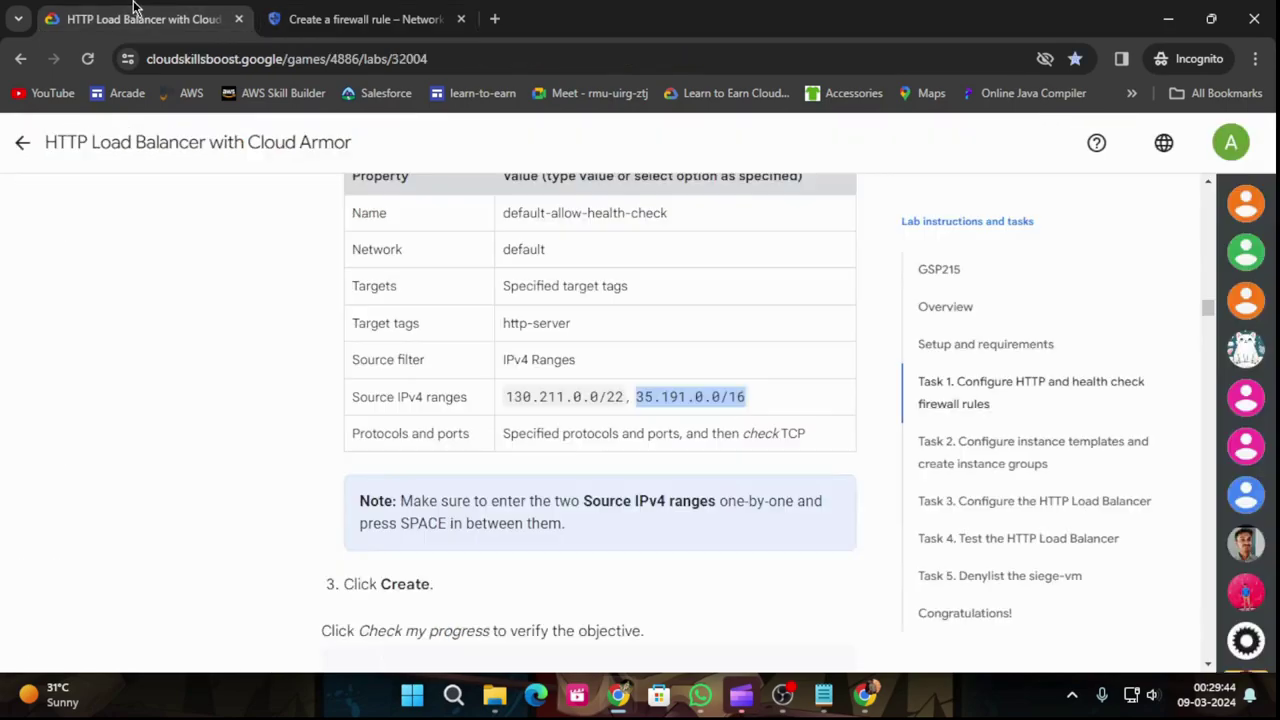
left_click(360, 19)
scroll(428, 355, "down", 2)
scroll(428, 355, "down", 3)
left_click(291, 258)
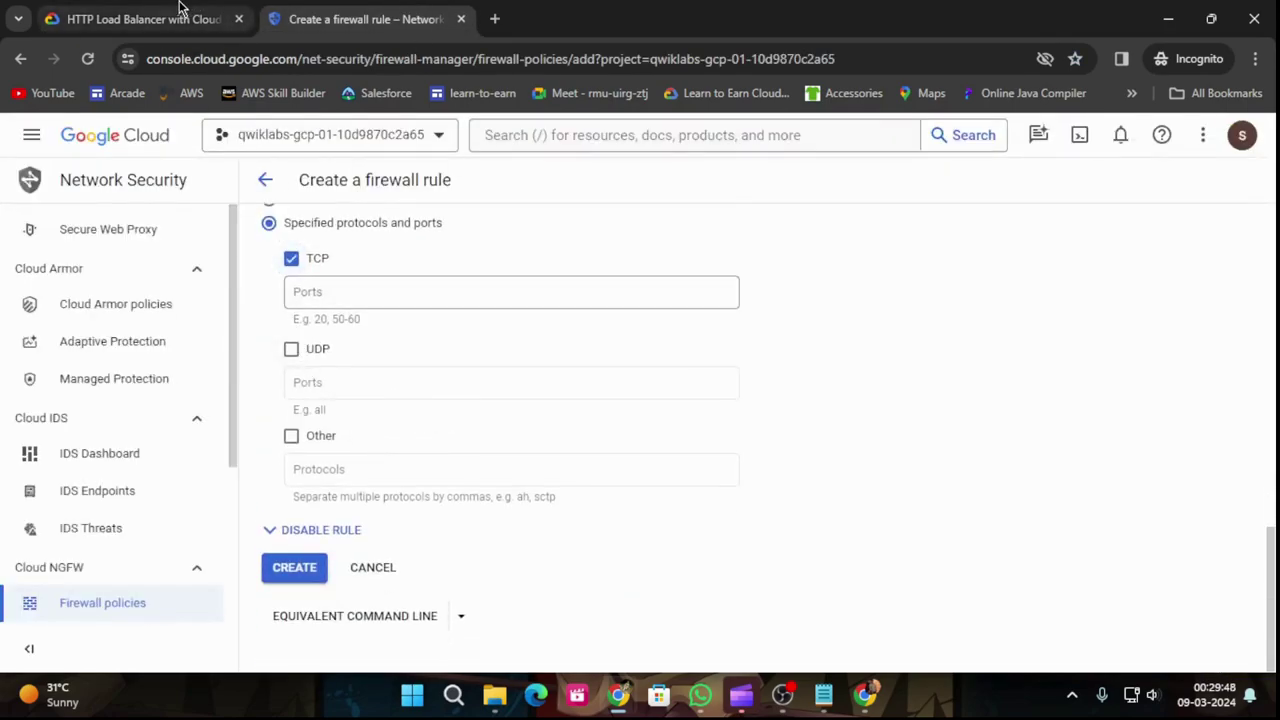
left_click(134, 19)
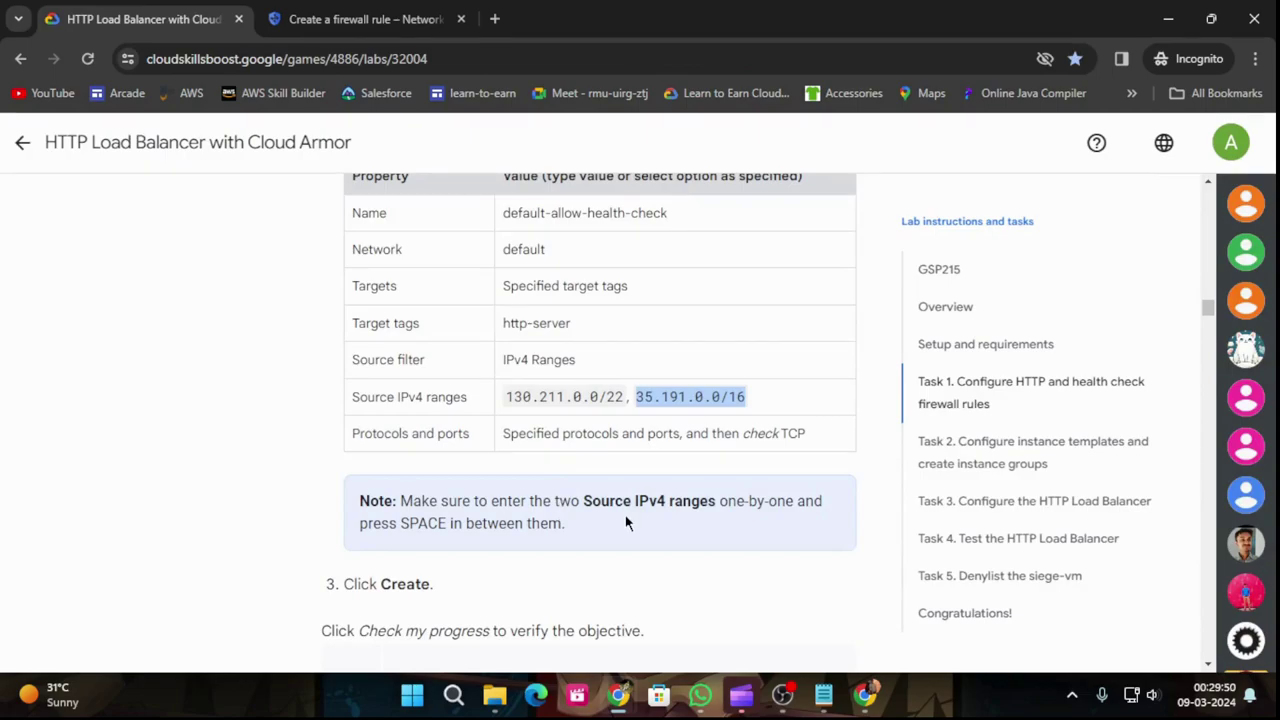
scroll(625, 522, "down", 2)
left_click(368, 17)
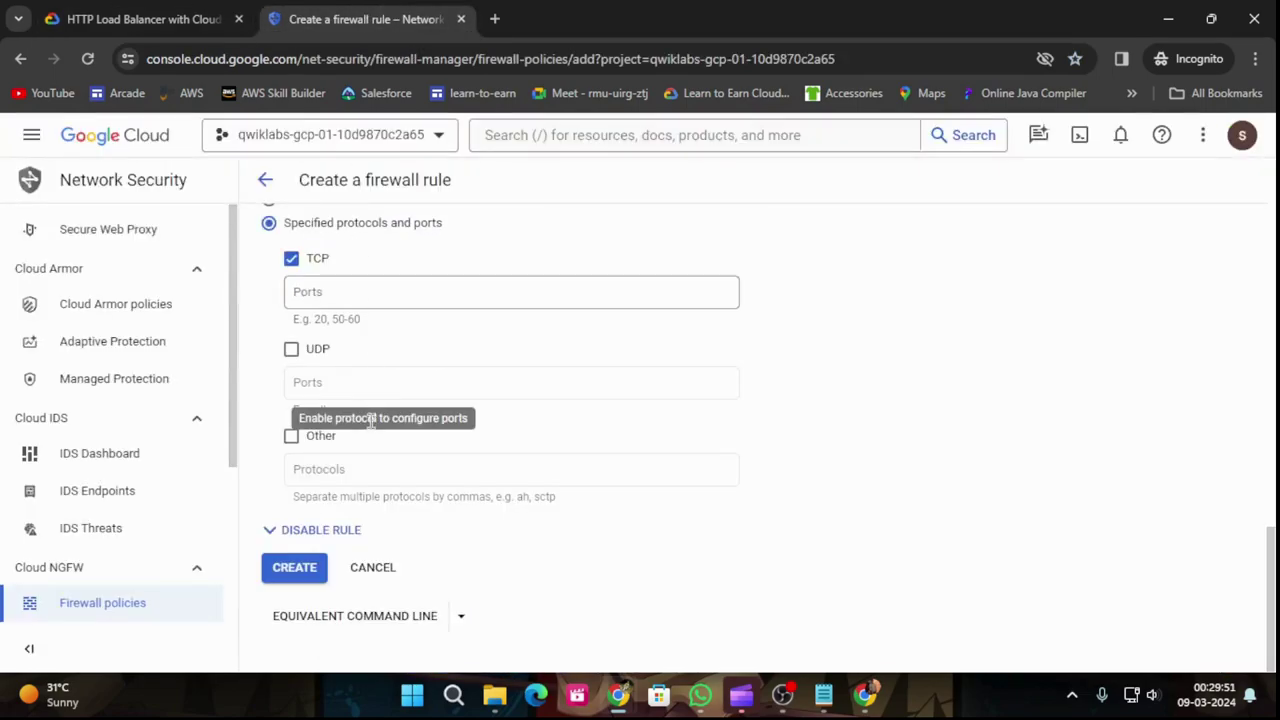
left_click(280, 568)
Step: Check the lab progress for "Configure HTTP and health check firewall rules" and go on to Task 2's instance template instructions
left_click(148, 17)
scroll(580, 470, "down", 2)
left_click(477, 346)
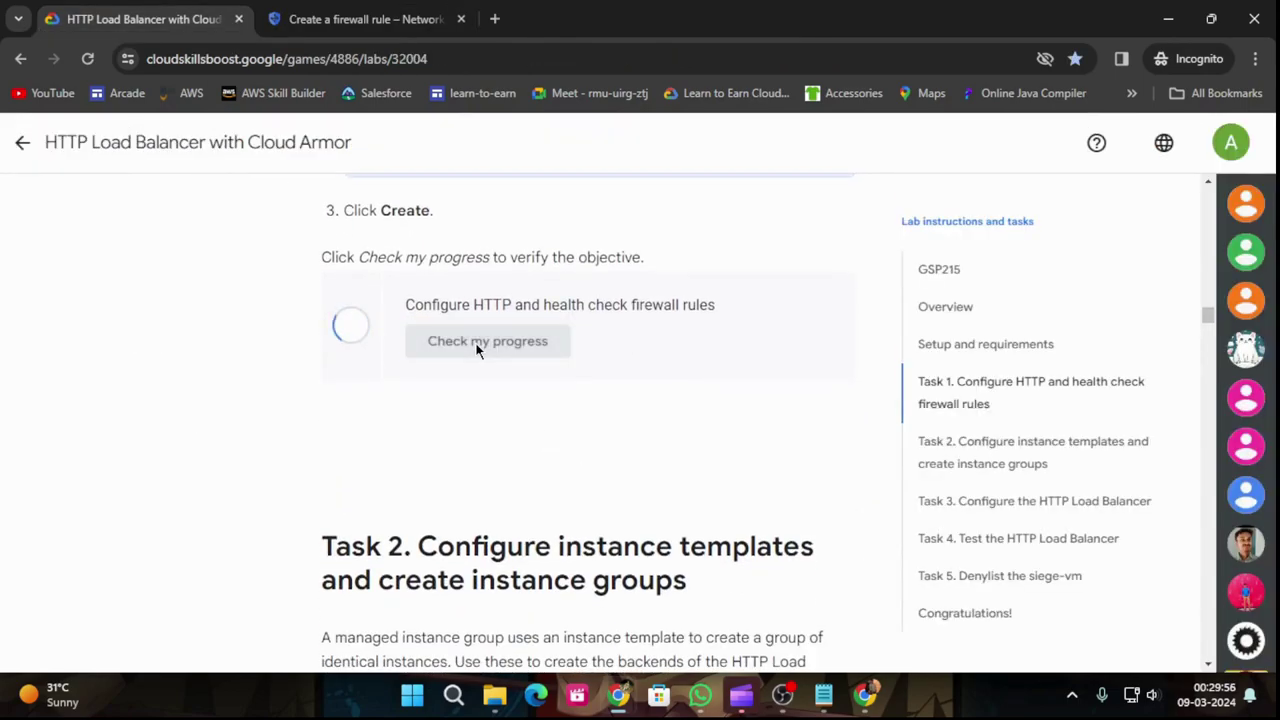
scroll(490, 400, "down", 6)
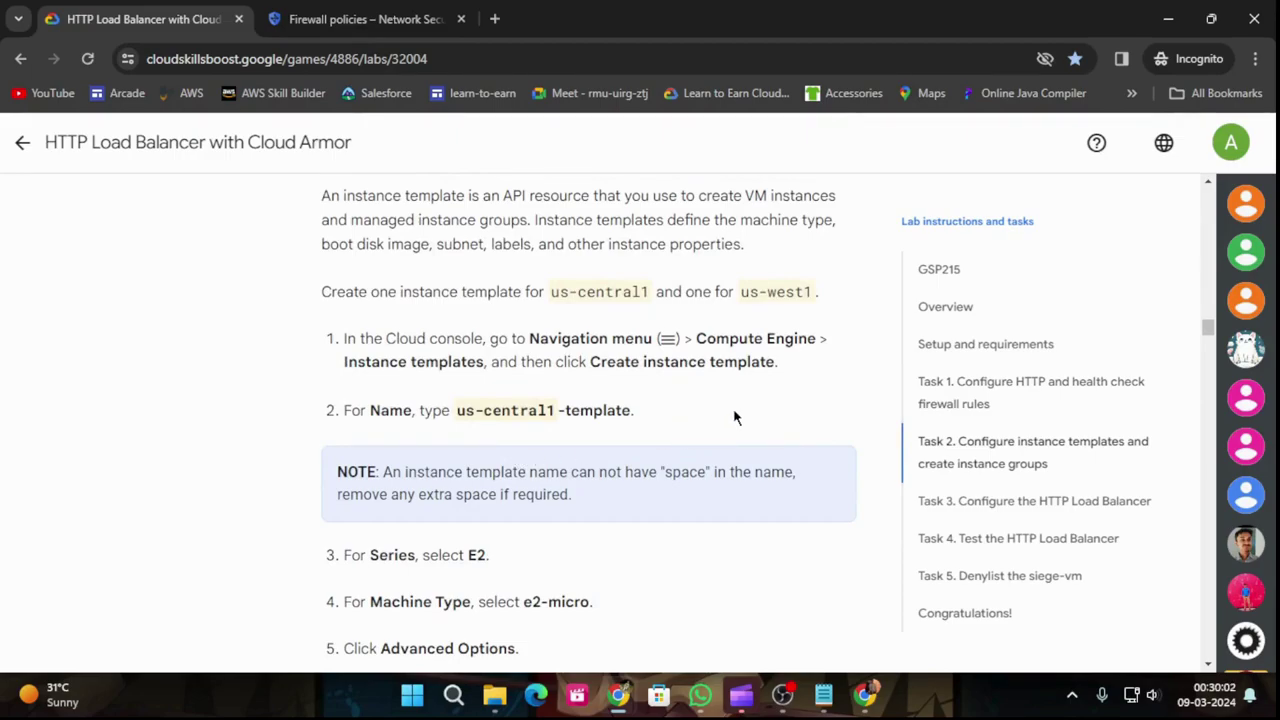
Step: Switch to the Cloud console and open the Compute Engine instance templates page
left_click(342, 12)
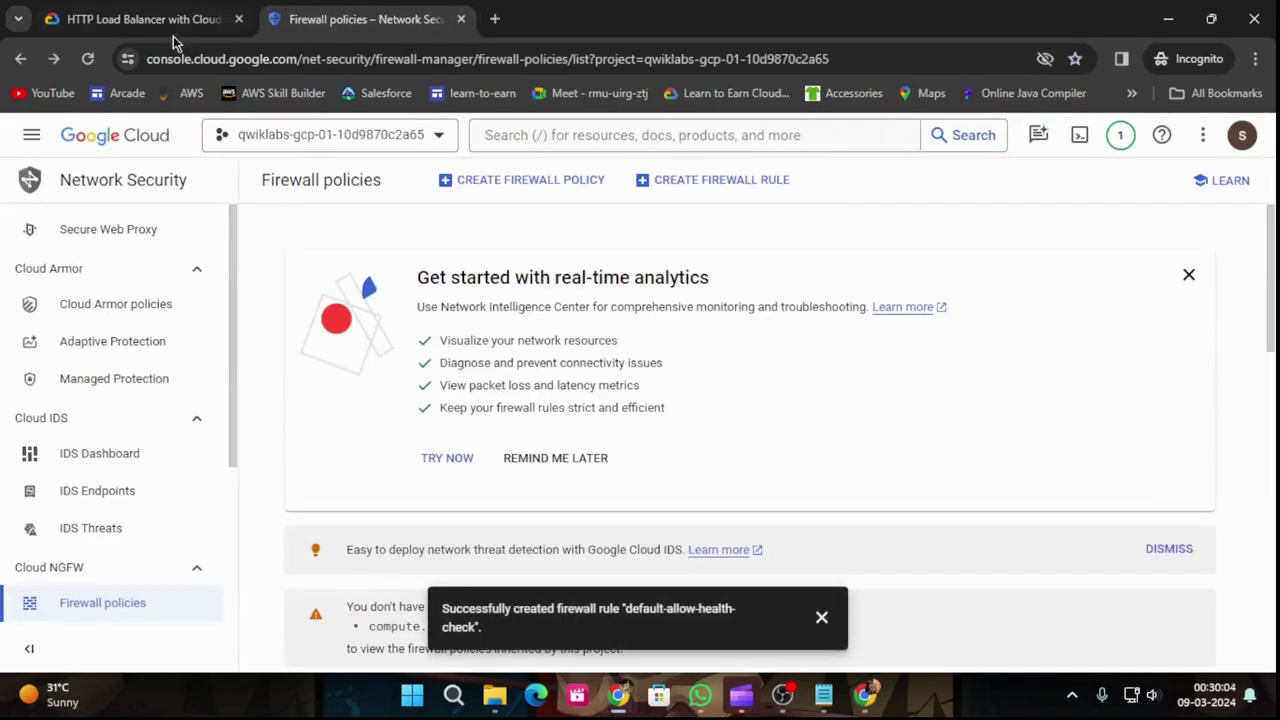
left_click(29, 140)
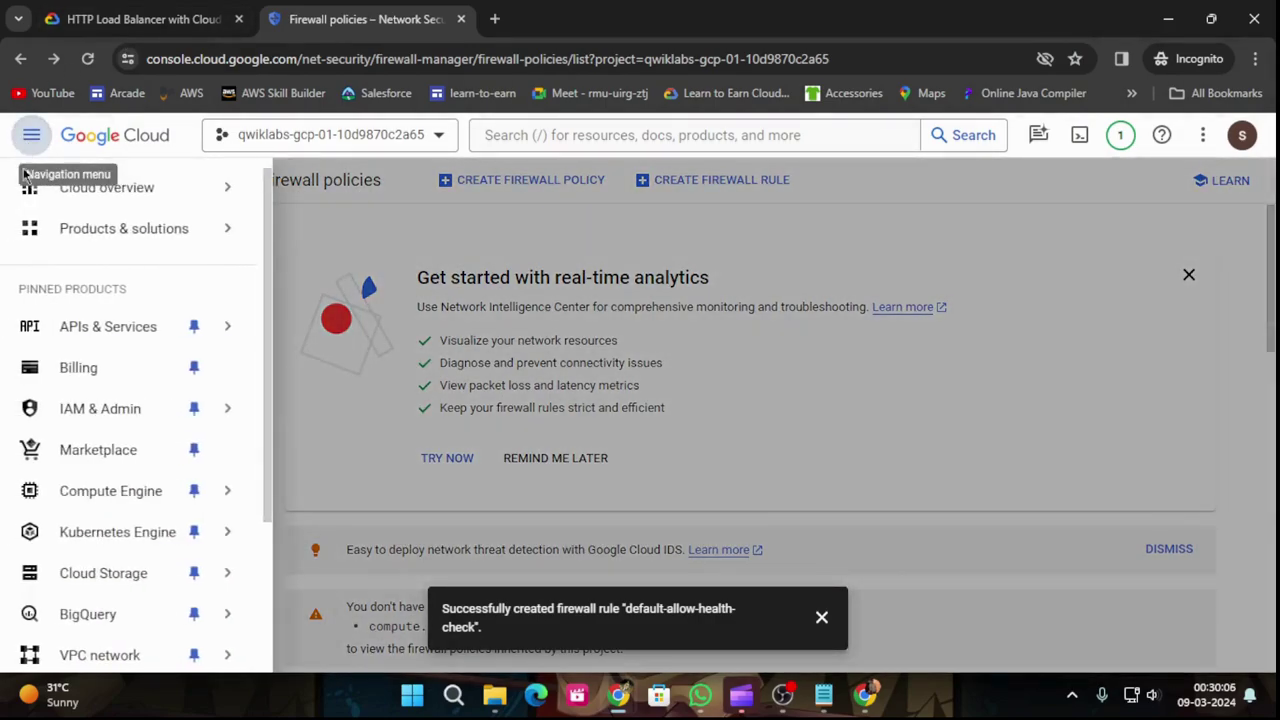
mouse_move(118, 497)
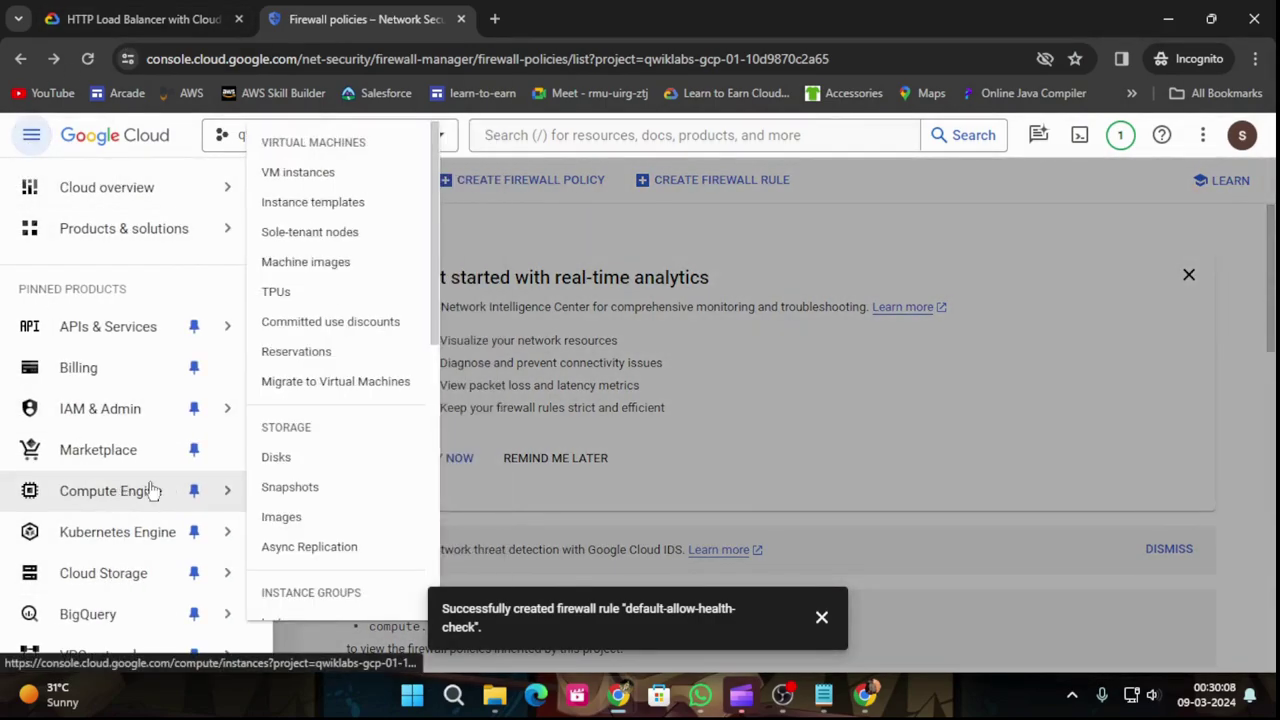
left_click(320, 202)
Step: Copy the template name us-central1-template from the lab instructions and start creating a new instance template with the side panels closed
left_click(145, 14)
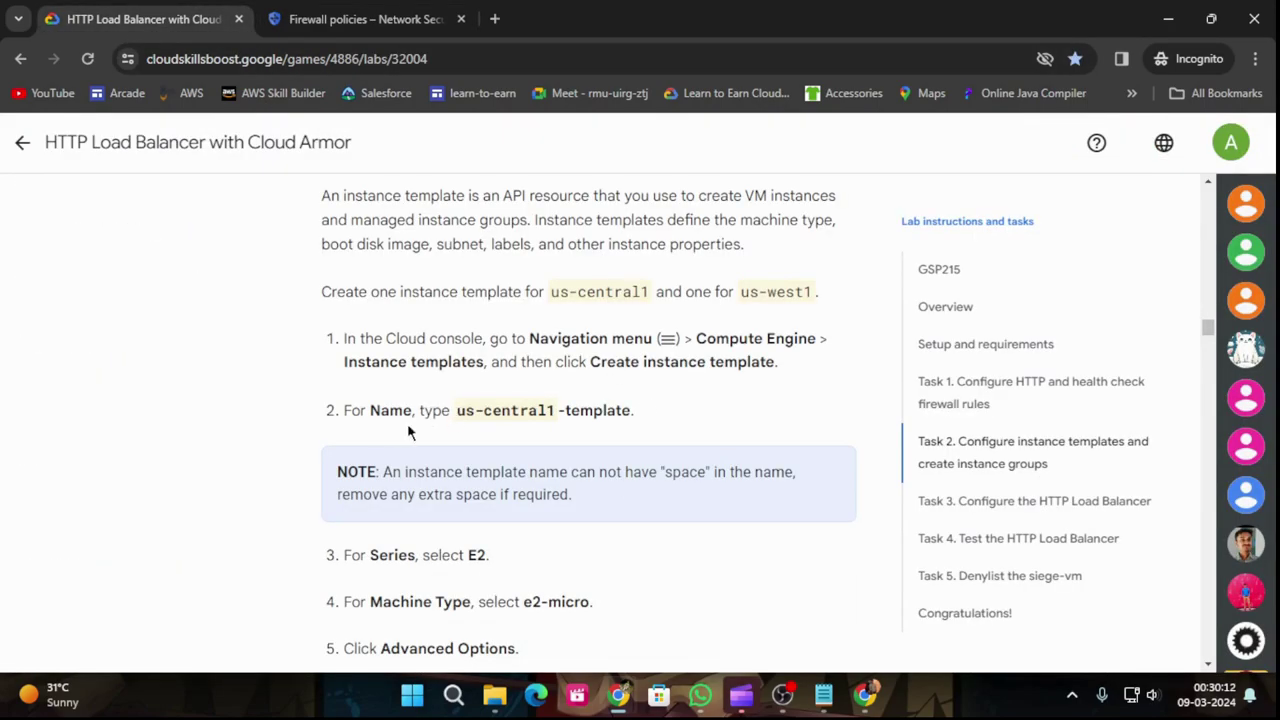
left_click_drag(457, 412, 633, 410)
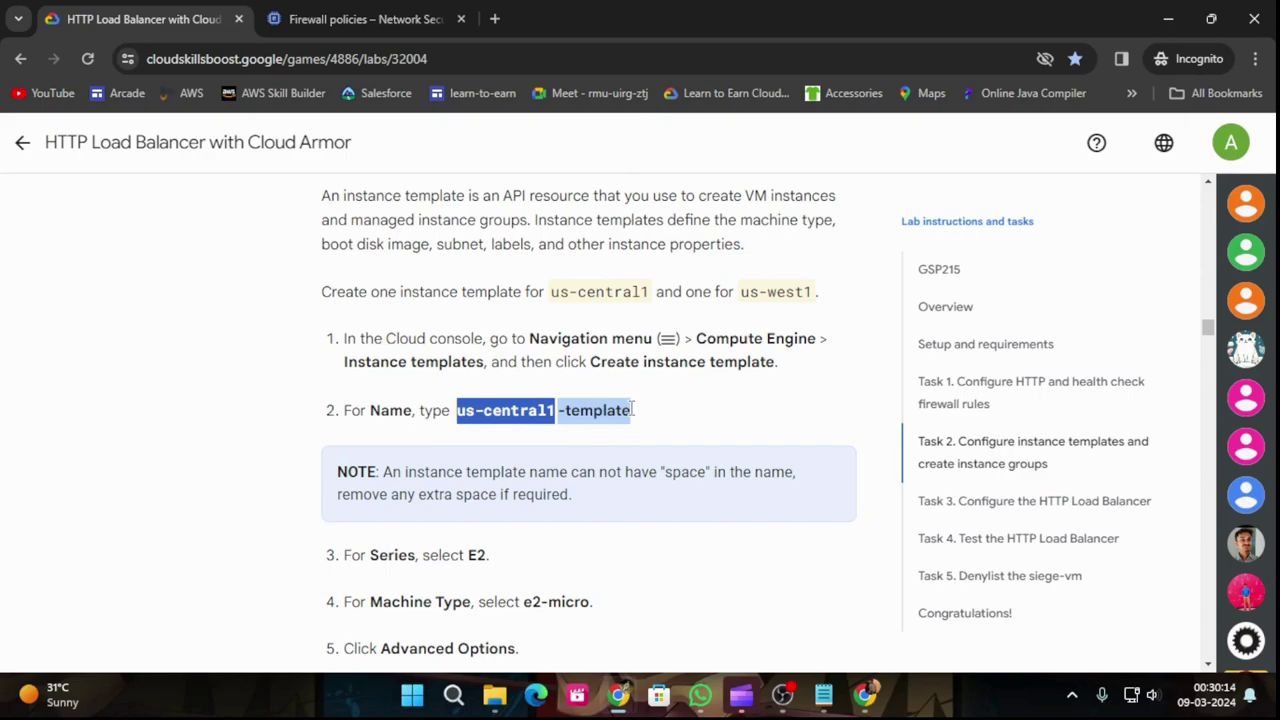
left_click(397, 7)
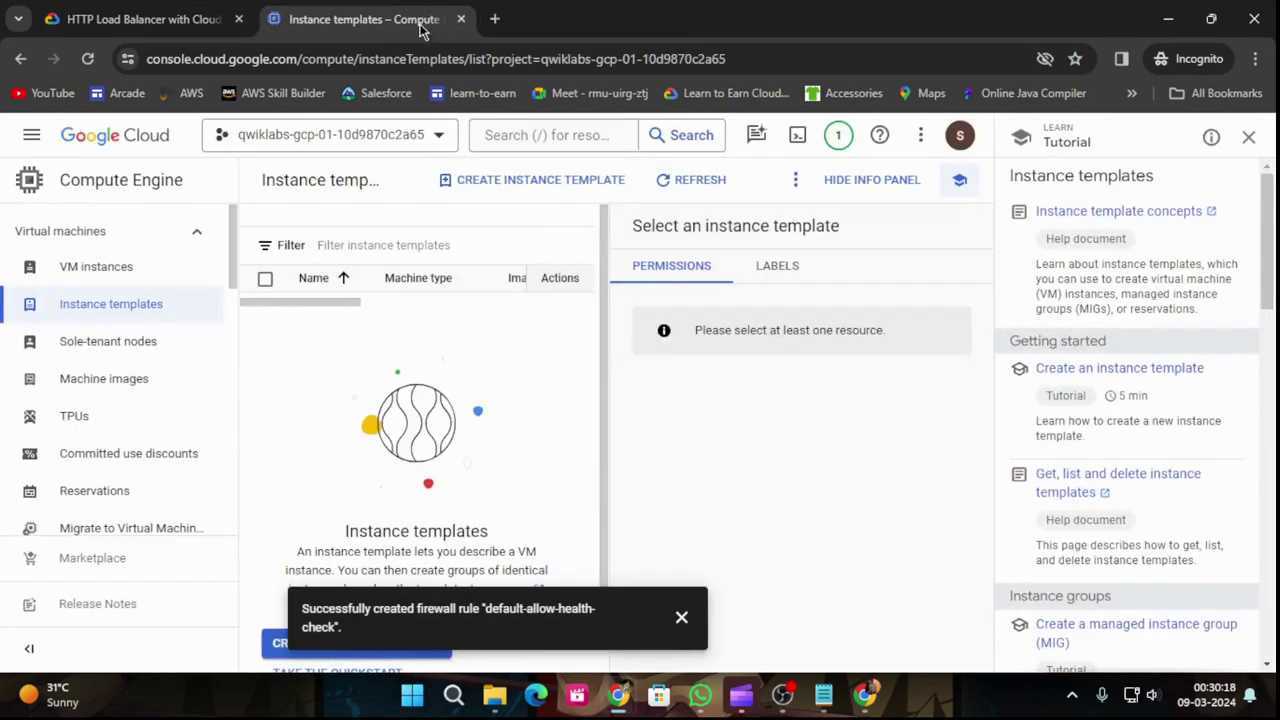
left_click(1249, 139)
left_click(1163, 180)
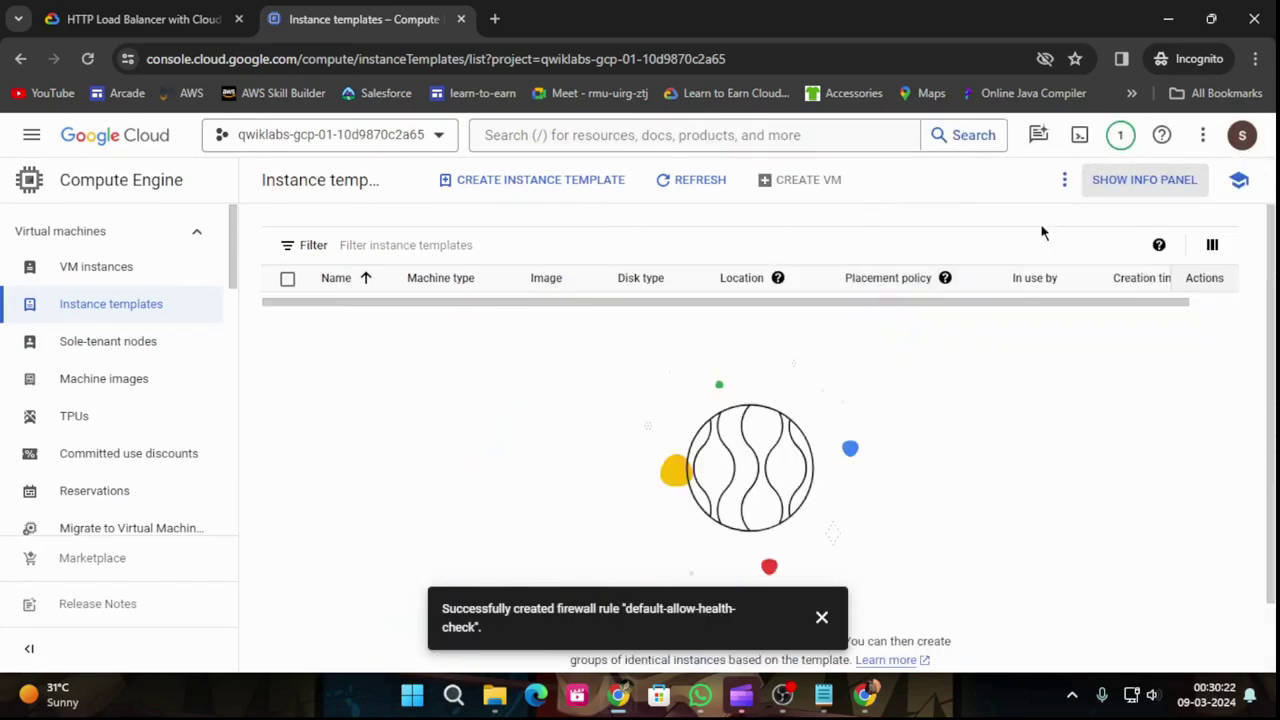
left_click(578, 185)
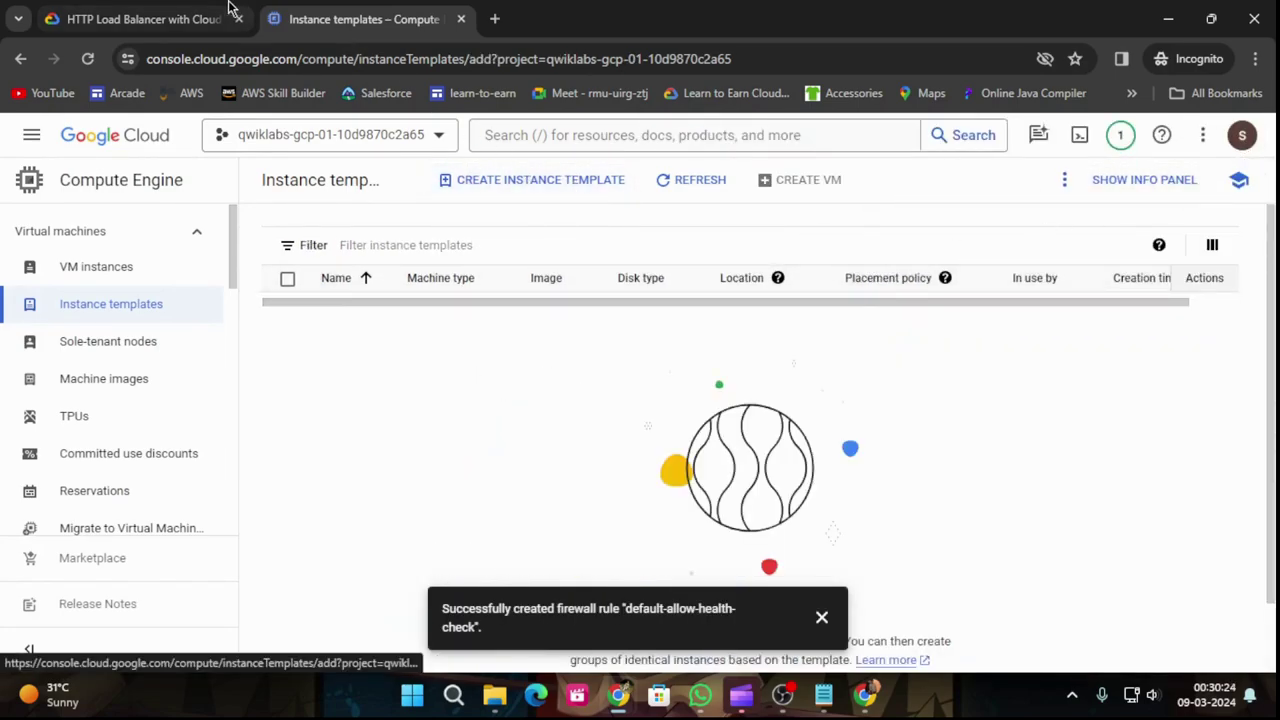
Step: Dismiss the firewall rule notification and name the instance template us-central1-template
left_click(176, 12)
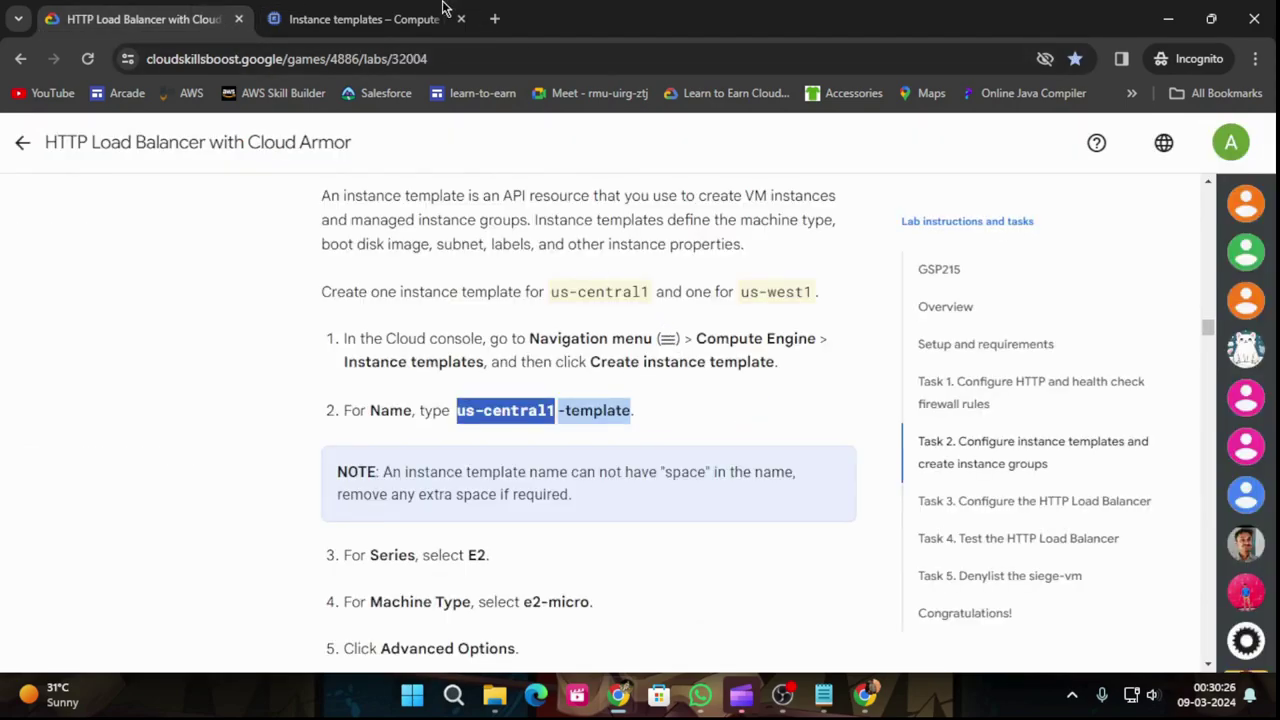
left_click(372, 14)
left_click(821, 614)
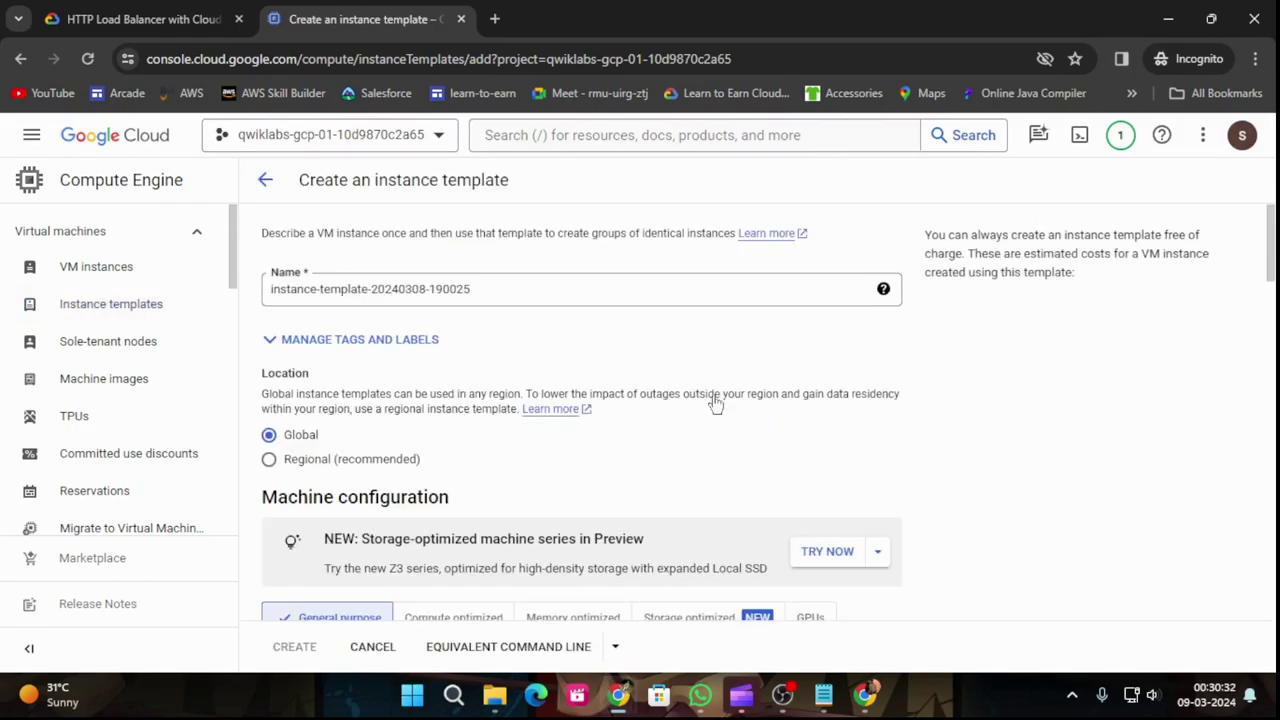
left_click(443, 285)
left_click_drag(443, 285, 265, 285)
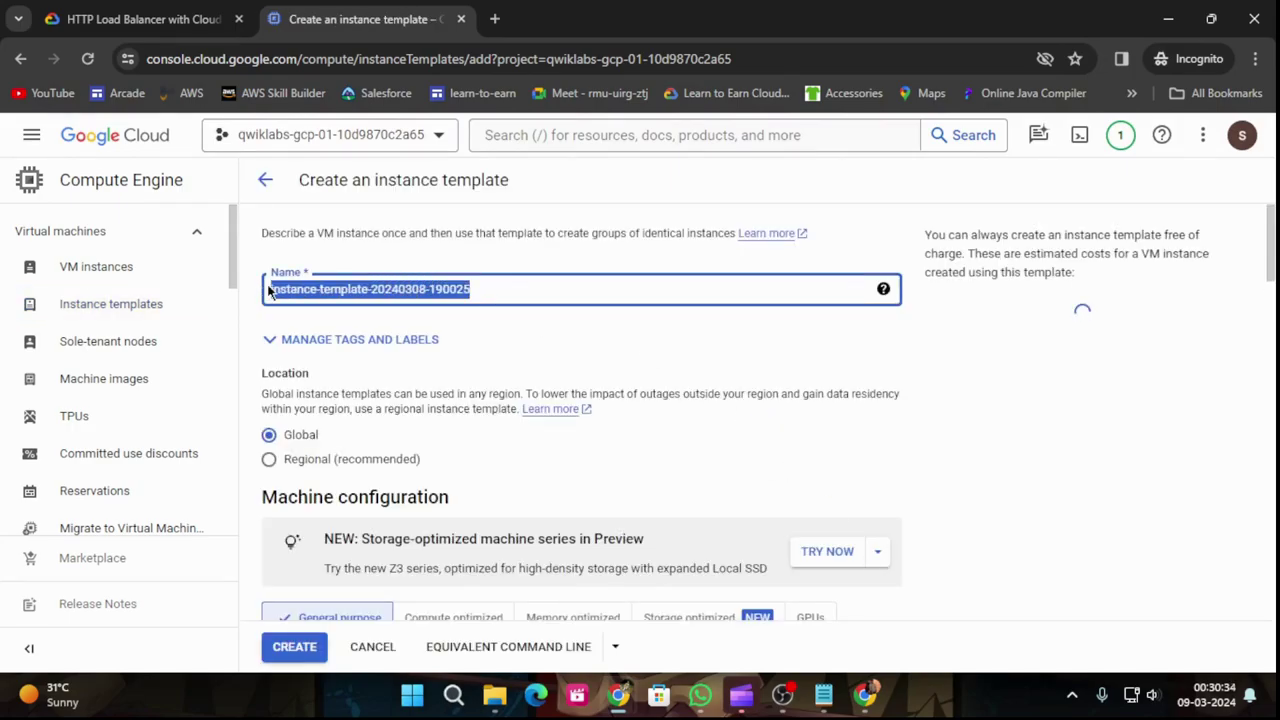
type("us-central1-template")
Step: Check the series and machine type in the lab instructions, keep the E2 series and set the machine type to e2-micro
left_click(140, 19)
scroll(680, 485, "down", 1)
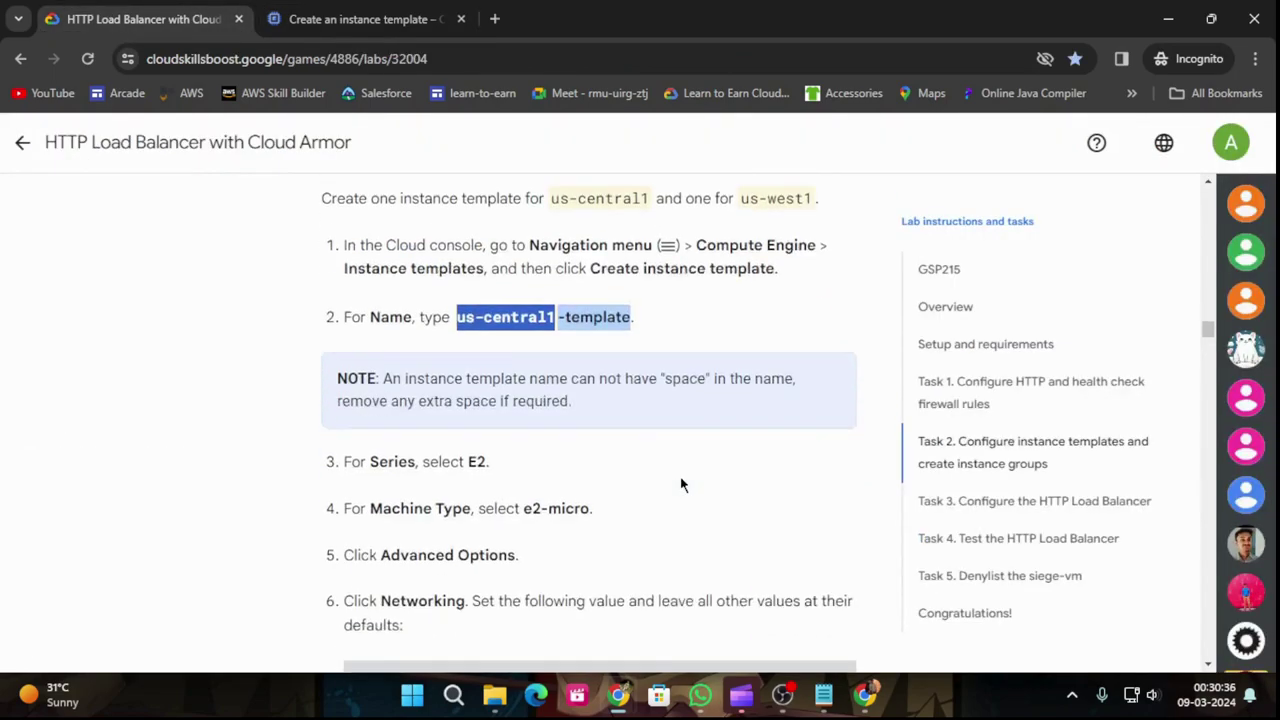
scroll(680, 485, "down", 2)
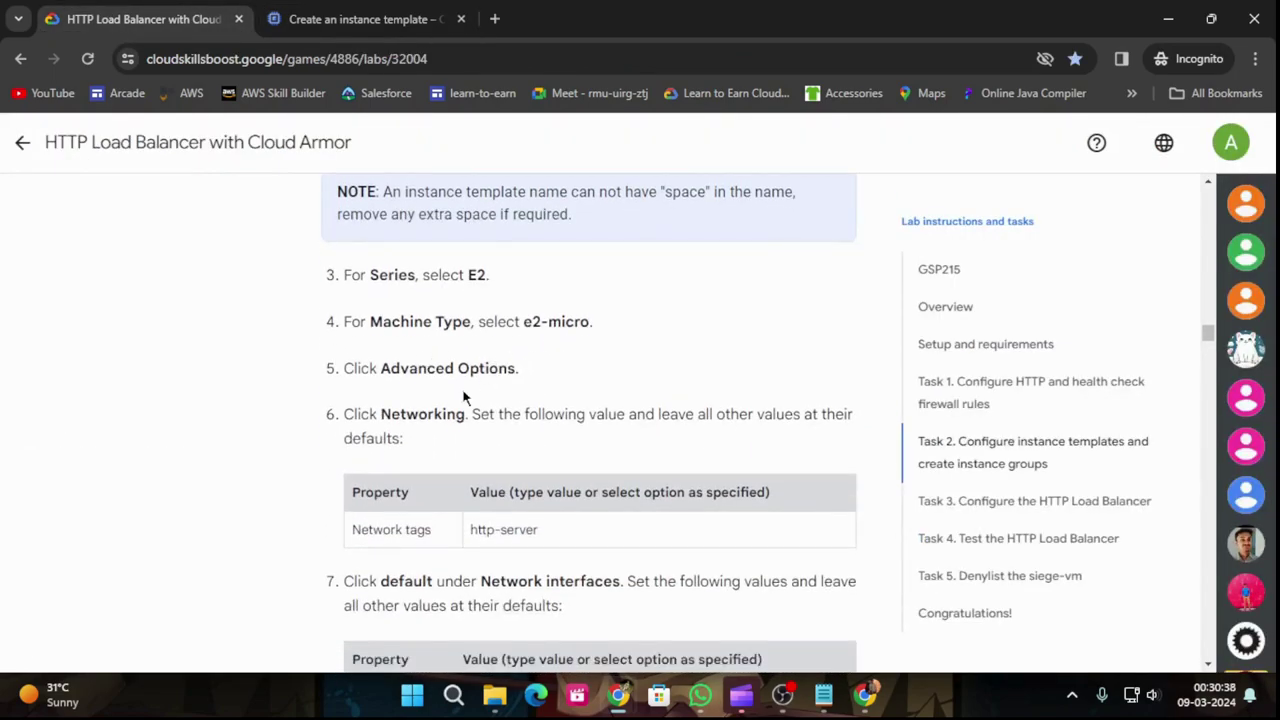
left_click(365, 19)
scroll(557, 463, "down", 4)
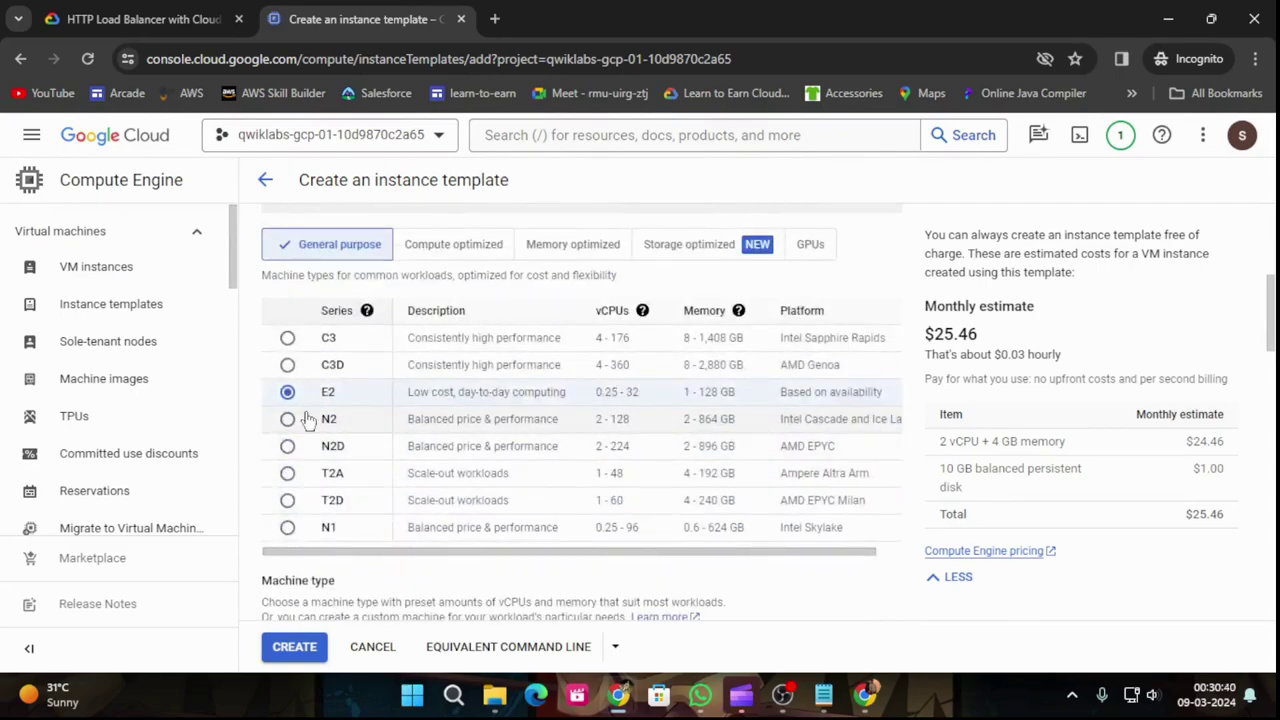
scroll(505, 422, "down", 3)
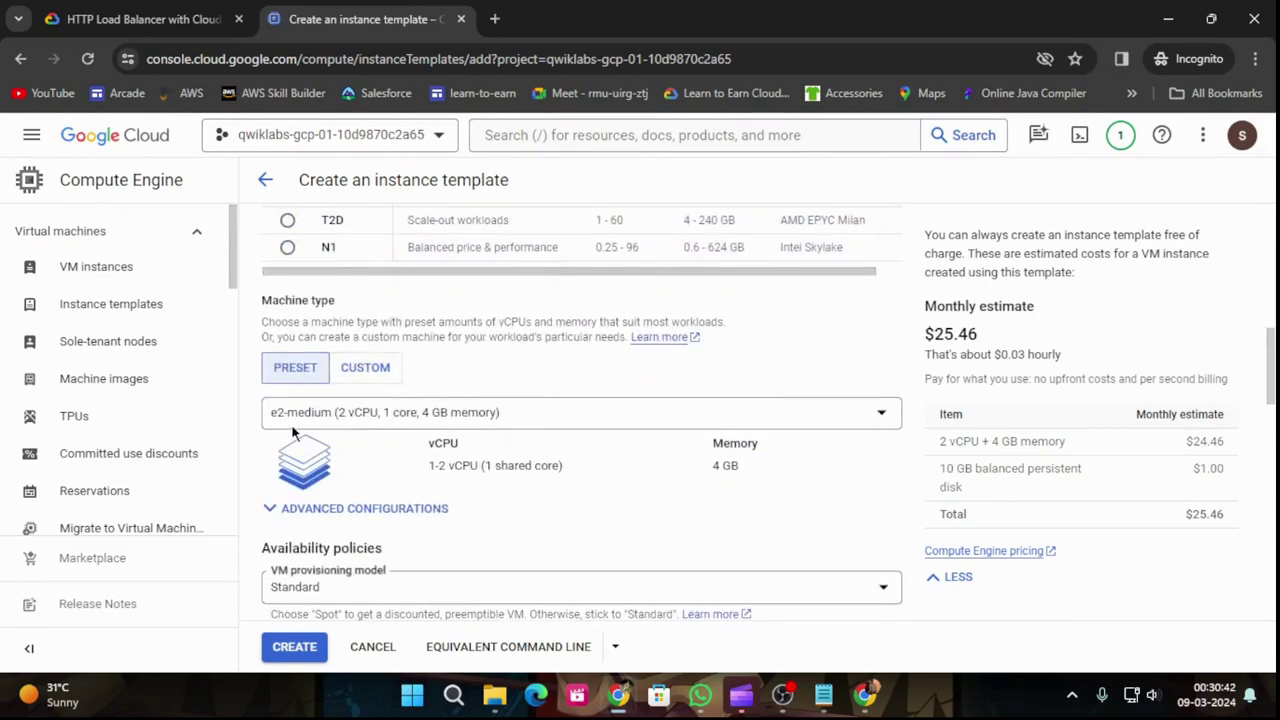
left_click(659, 415)
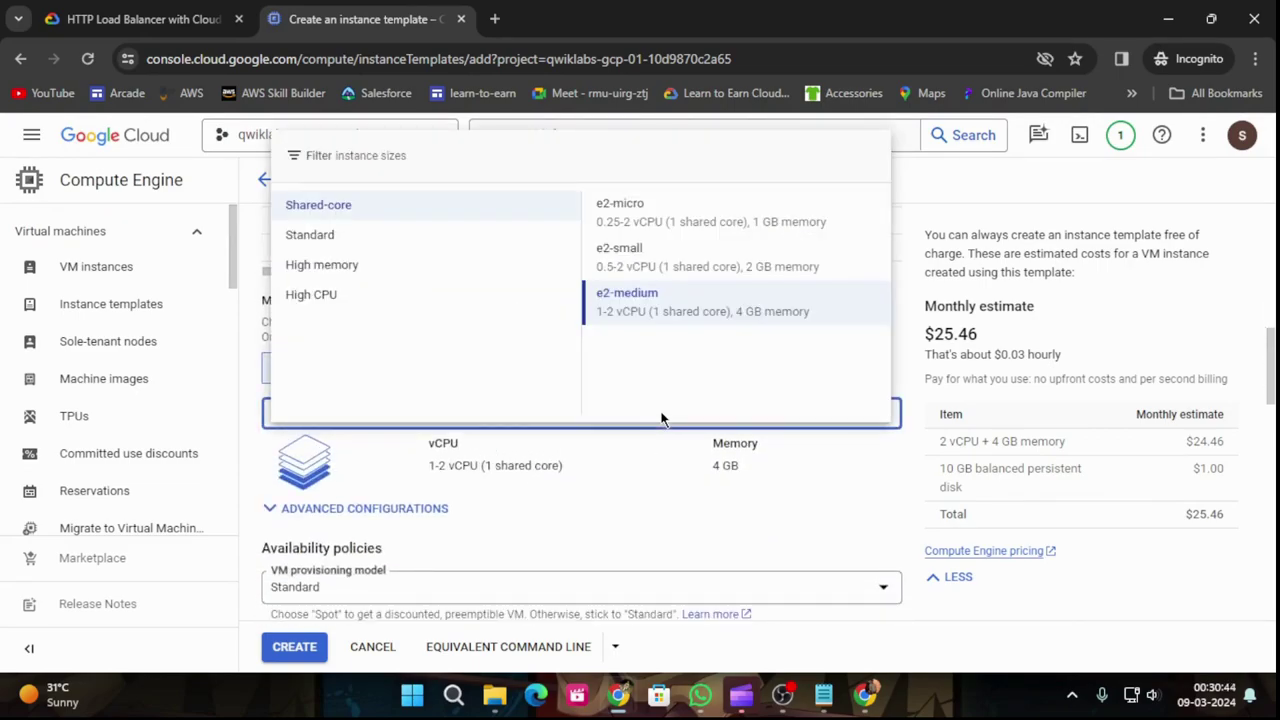
left_click(629, 217)
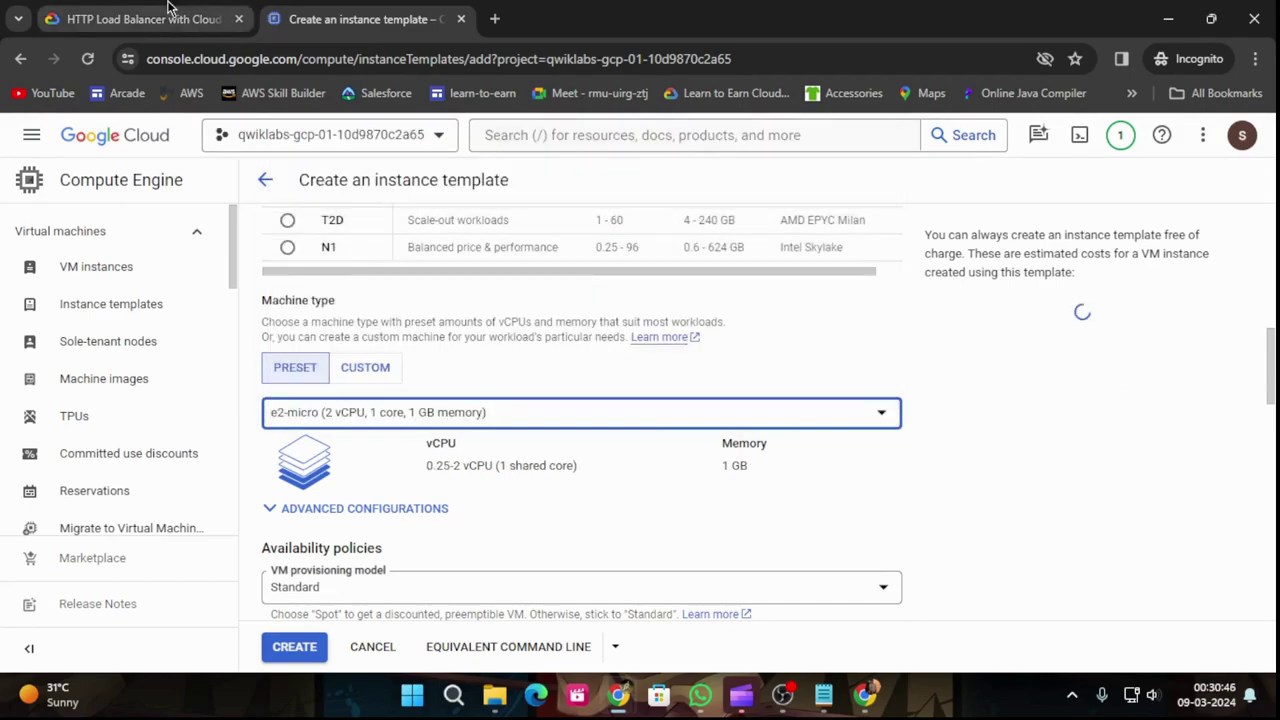
Step: Read the lab's networking instructions and expand the advanced configurations of the machine type
left_click(160, 19)
scroll(545, 367, "down", 1)
scroll(449, 341, "down", 1)
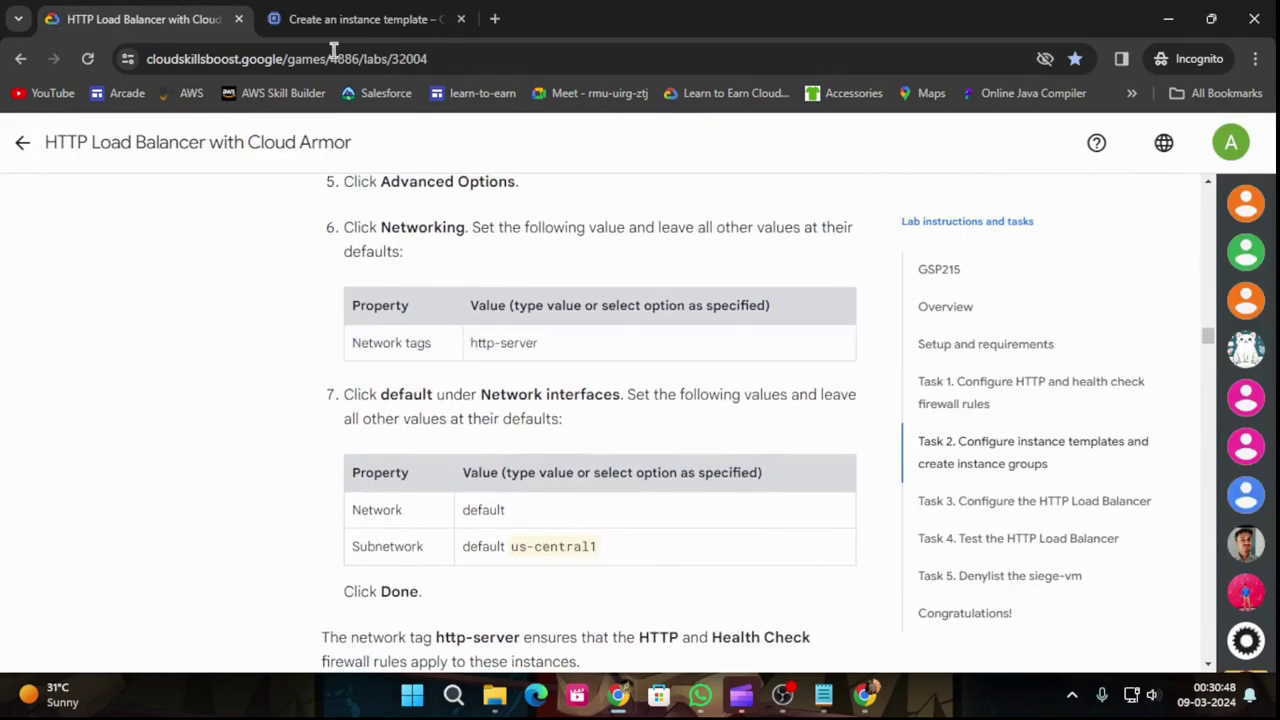
left_click(360, 19)
scroll(525, 448, "down", 2)
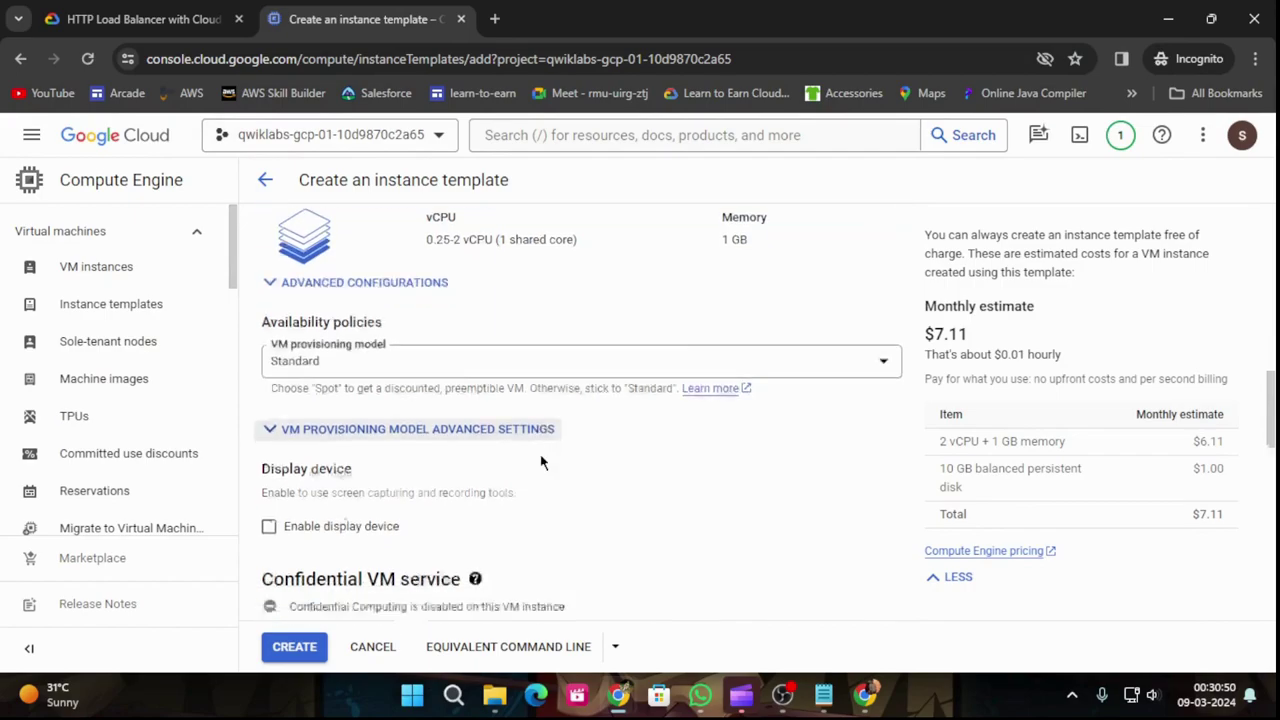
scroll(545, 465, "down", 1)
scroll(546, 466, "up", 1)
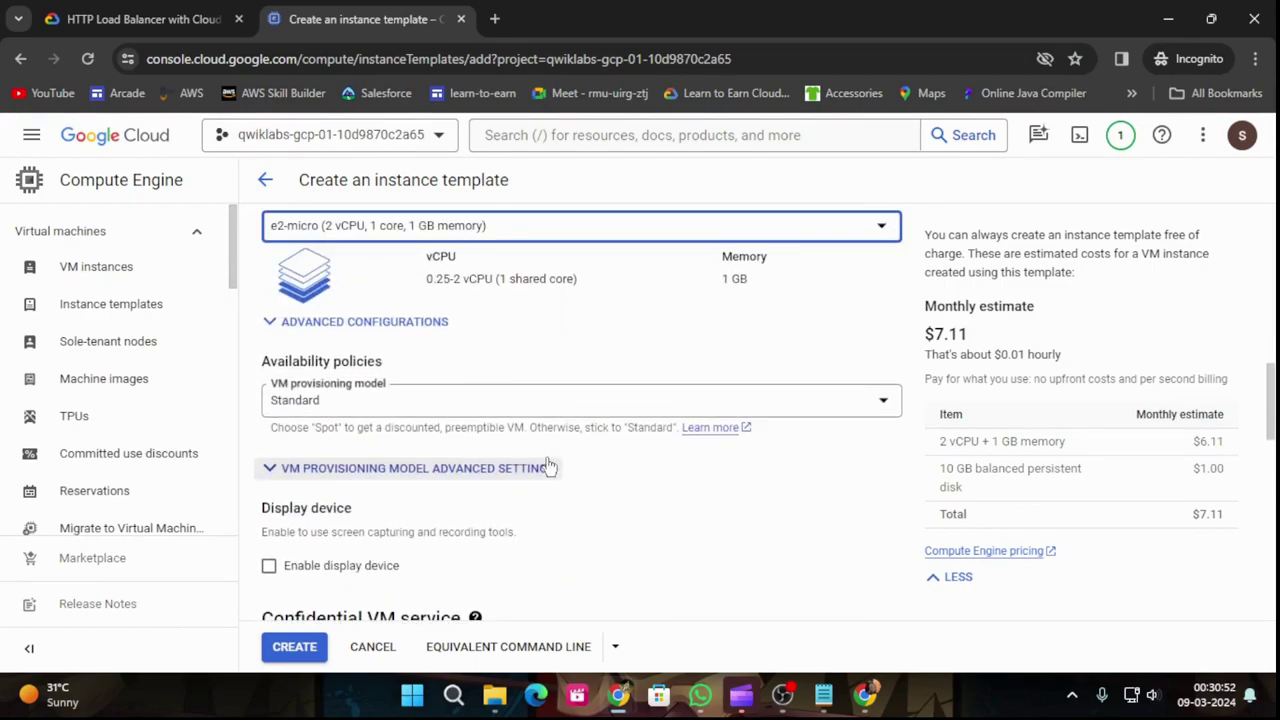
scroll(548, 466, "up", 2)
left_click(414, 506)
Step: Expand the template's advanced options and their Networking section
scroll(500, 514, "down", 8)
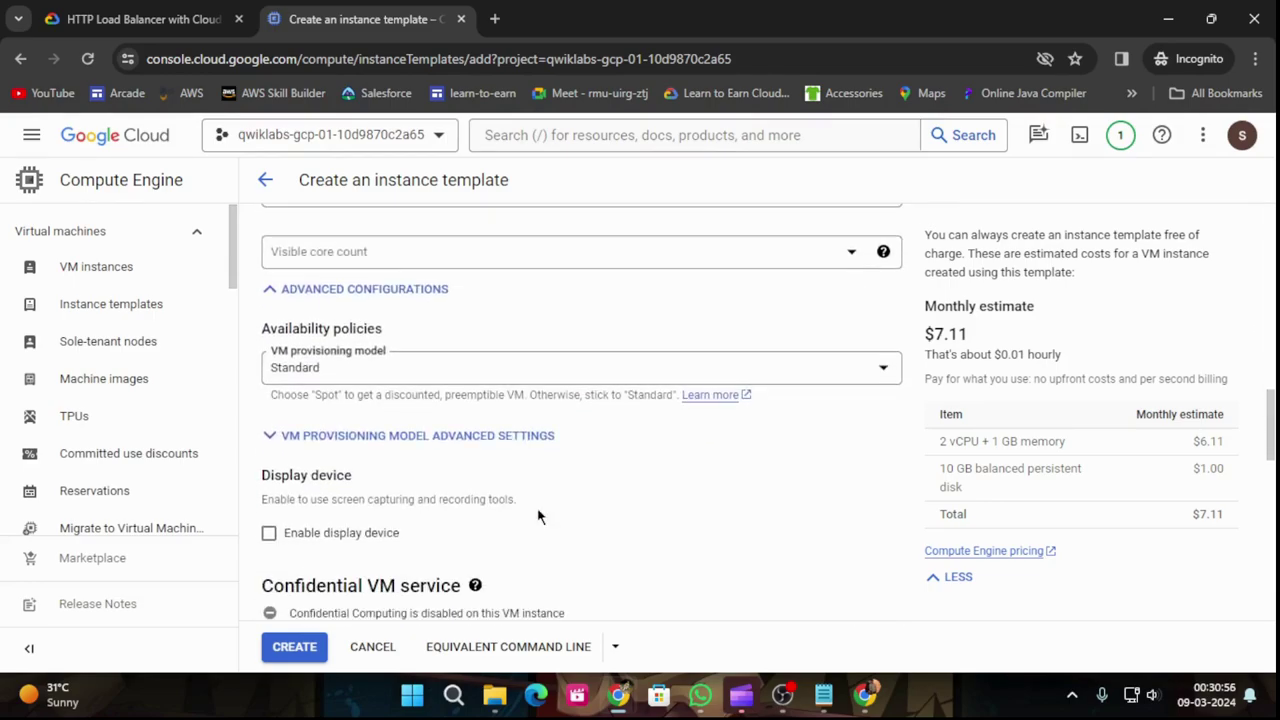
scroll(684, 493, "down", 5)
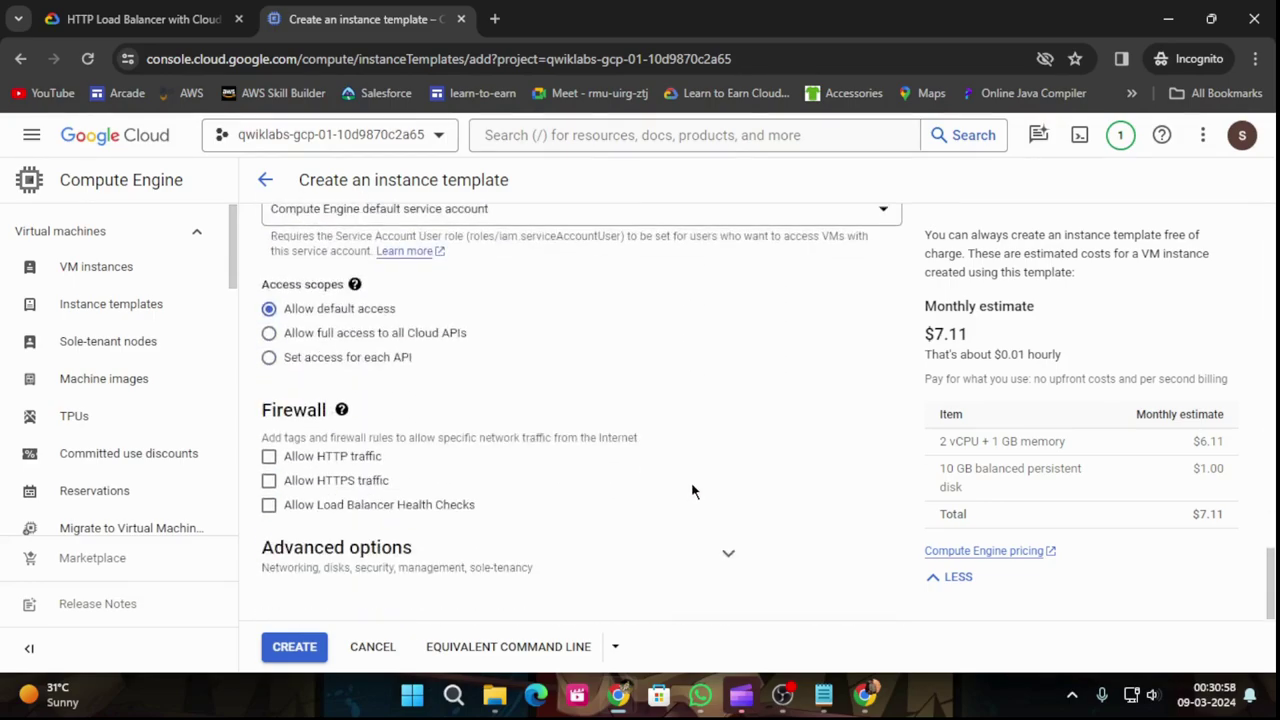
left_click(716, 558)
scroll(485, 370, "down", 4)
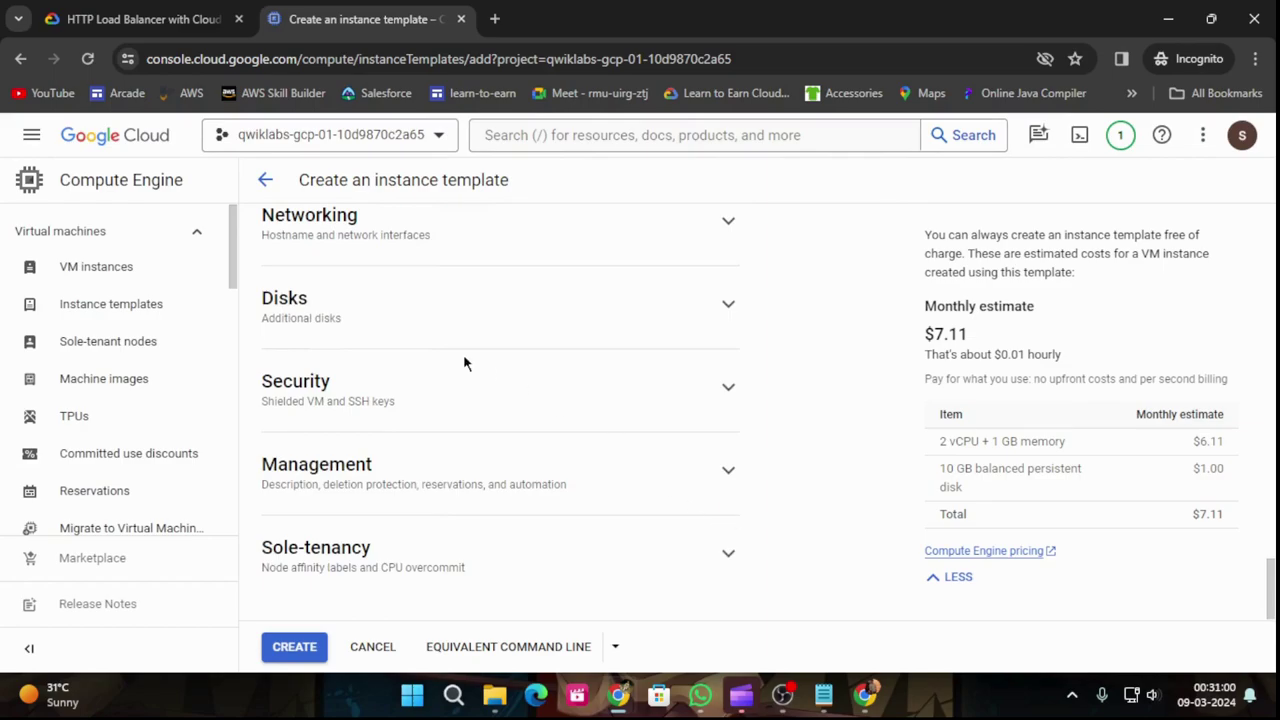
left_click(717, 234)
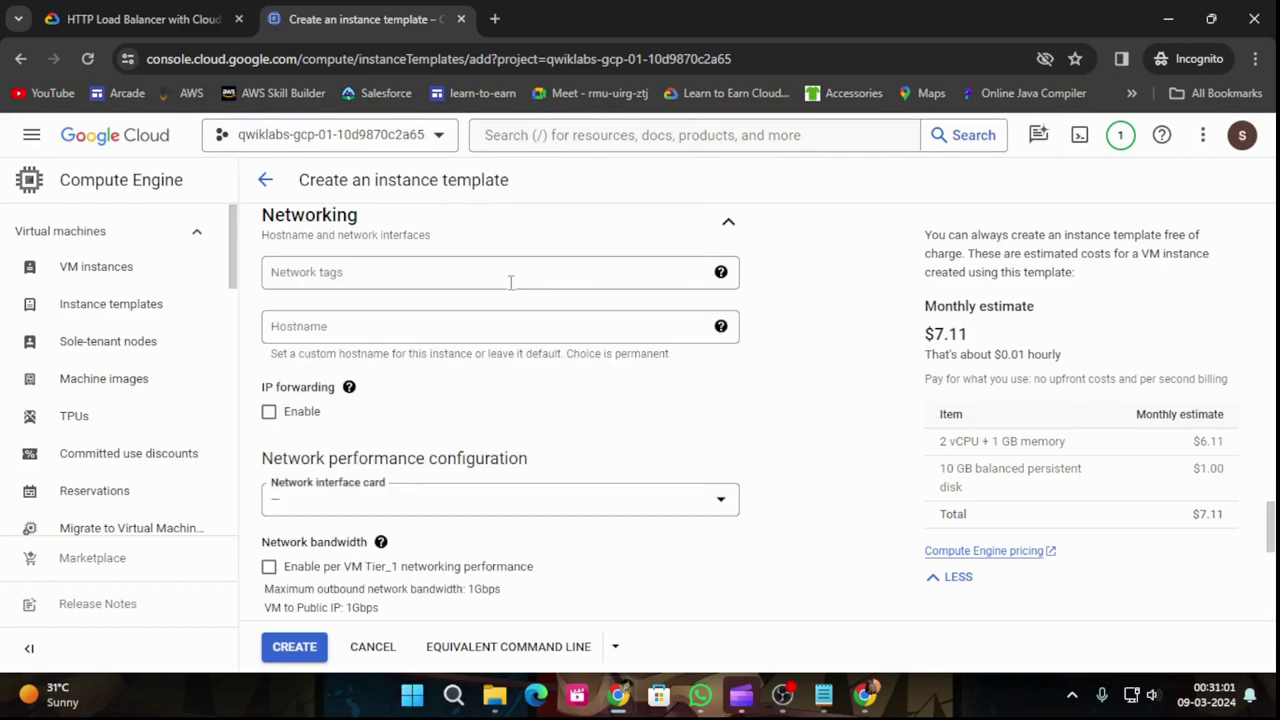
Step: Copy http-server from the lab instructions and enter it as the template's network tag
left_click(147, 8)
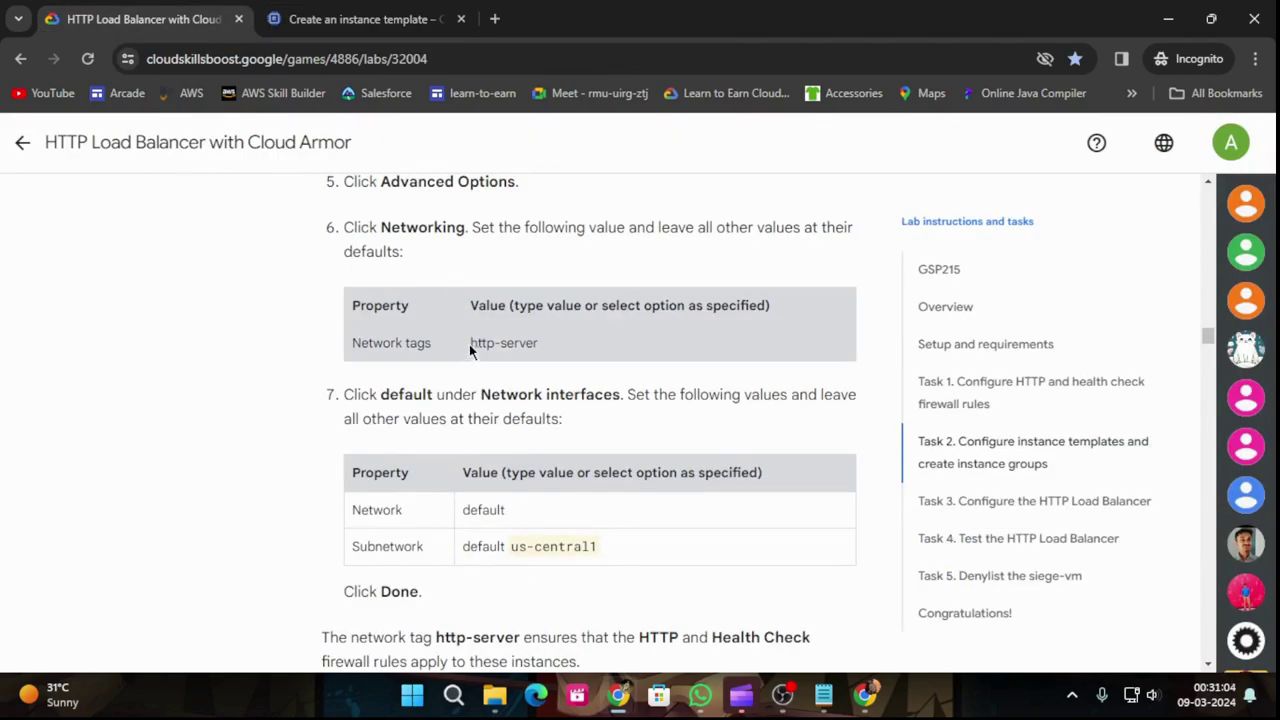
left_click(444, 12)
left_click(412, 274)
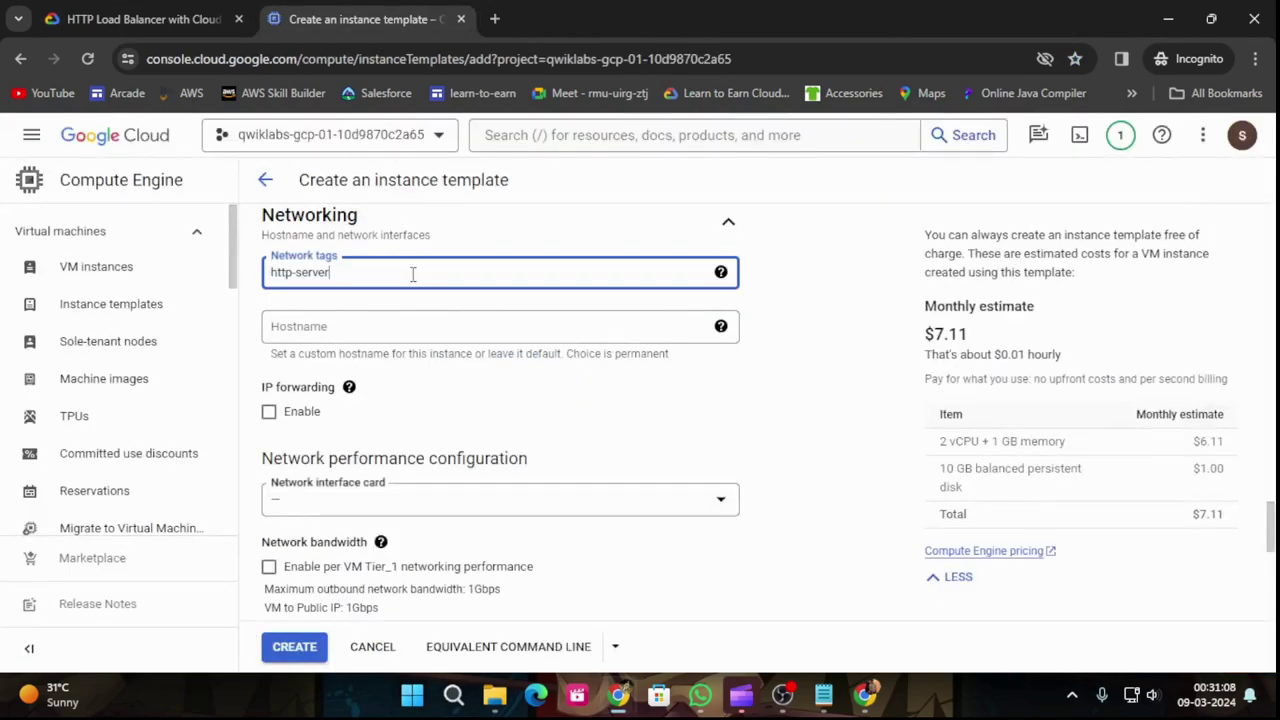
Step: Check the lab's network interface values, leave the network interface card unset and open the default network interface for editing
left_click(132, 14)
scroll(514, 345, "down", 2)
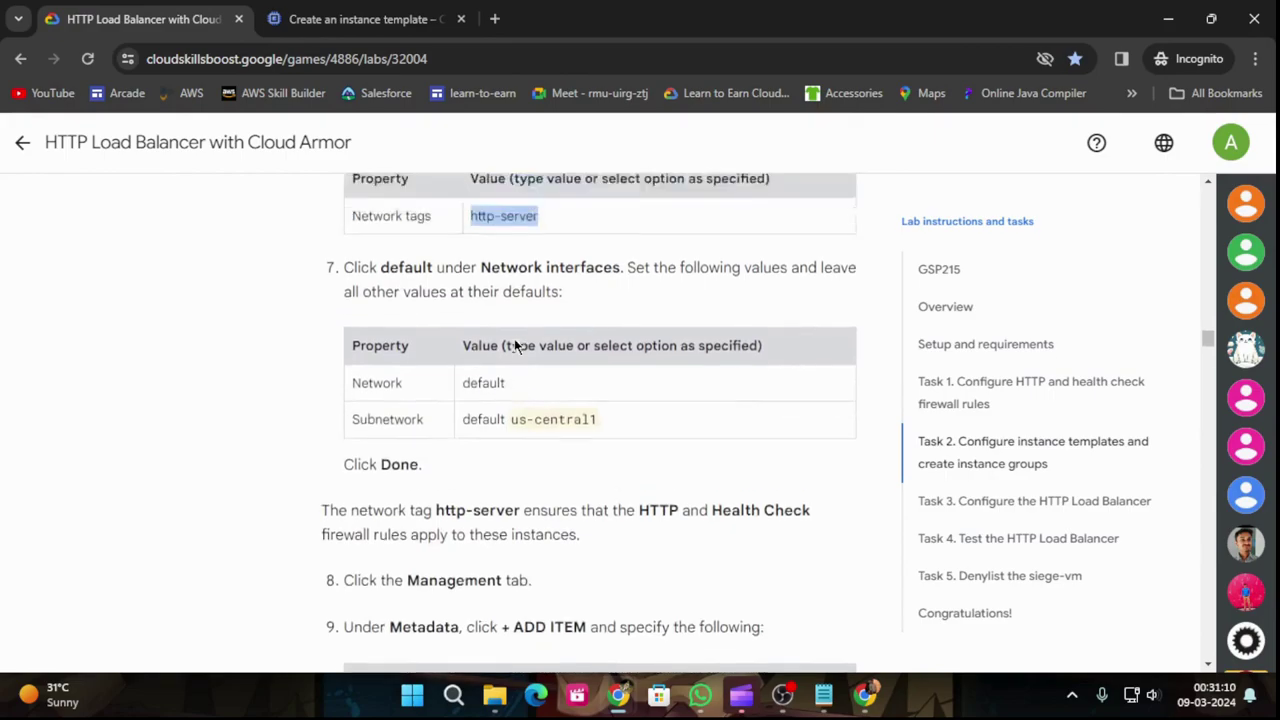
scroll(514, 345, "up", 1)
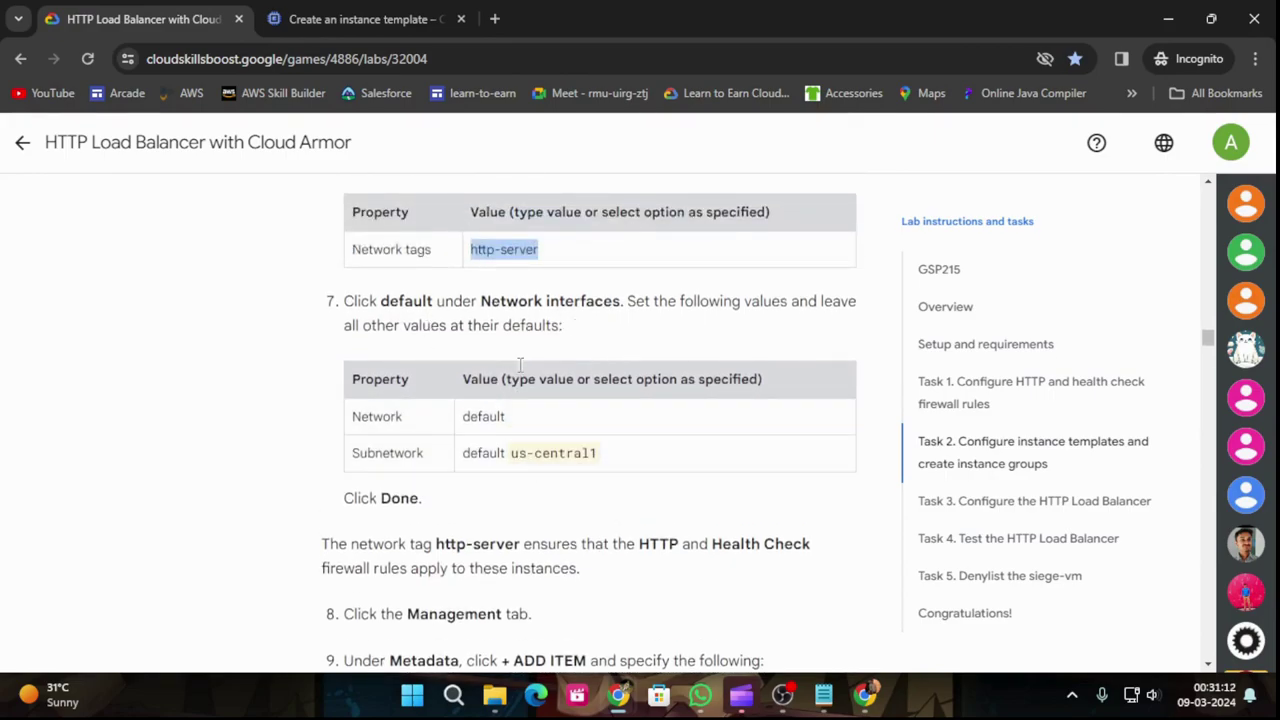
left_click(362, 16)
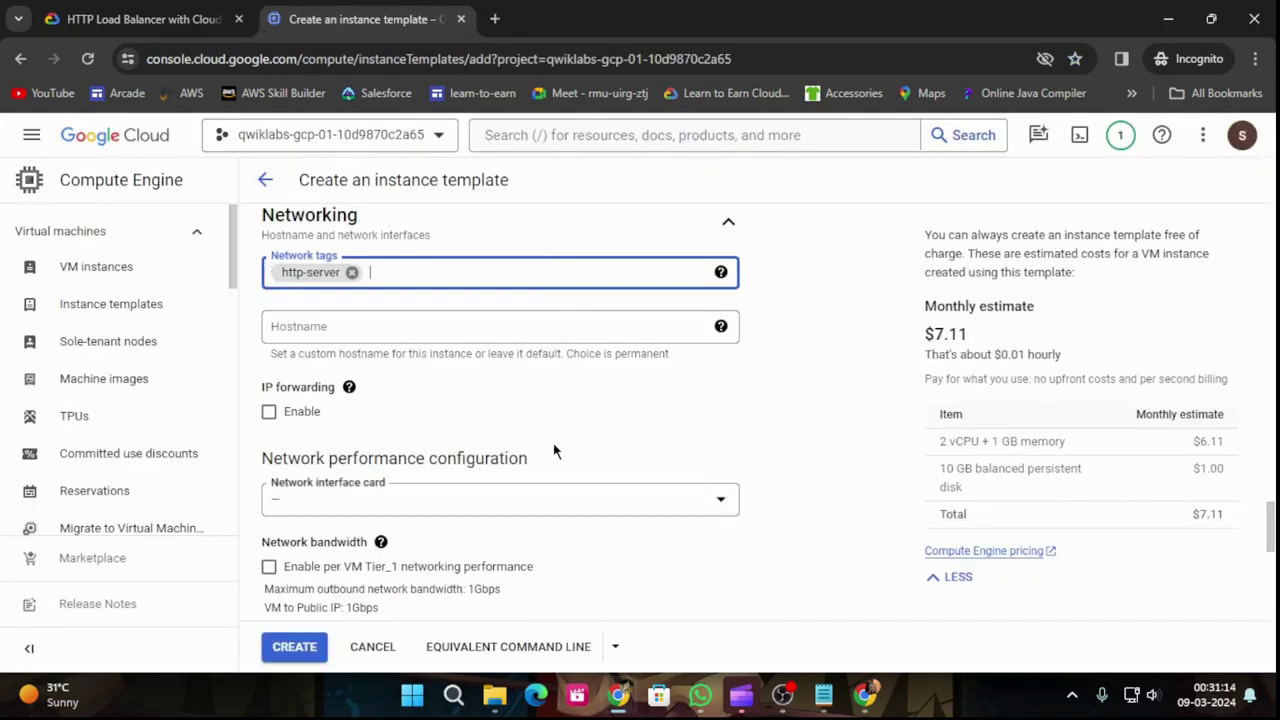
left_click(496, 516)
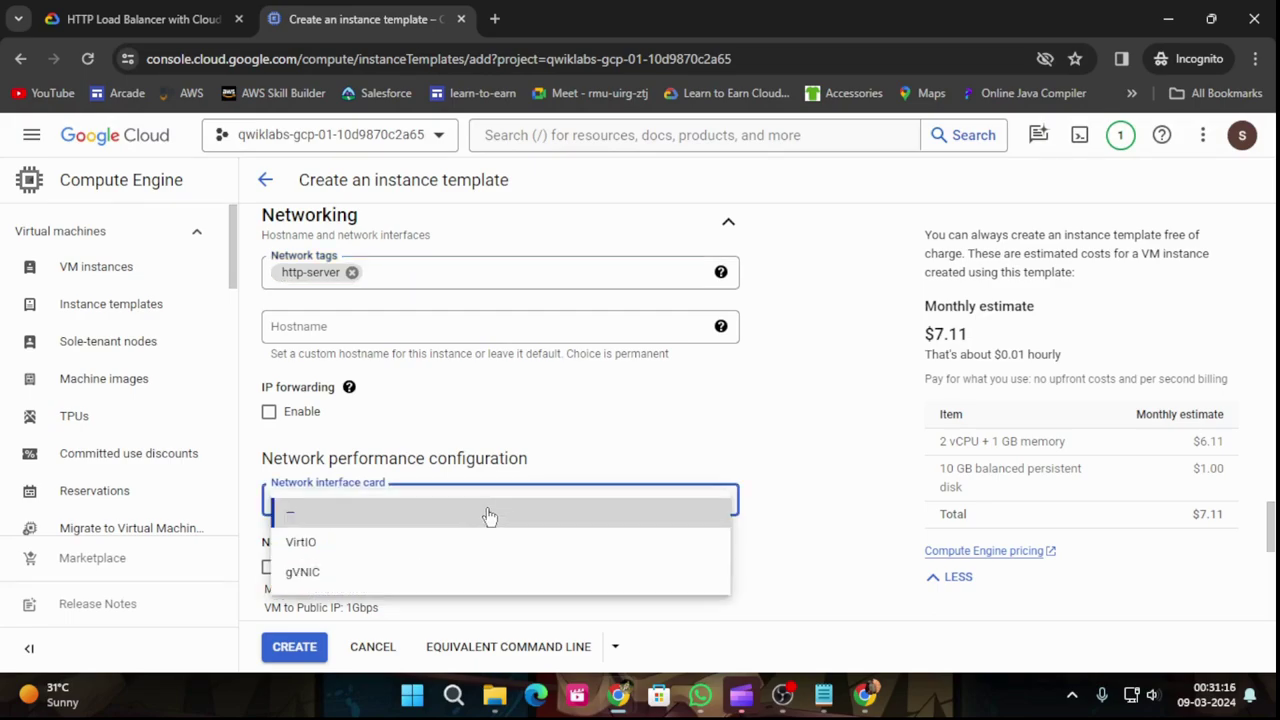
left_click(463, 510)
scroll(575, 462, "down", 2)
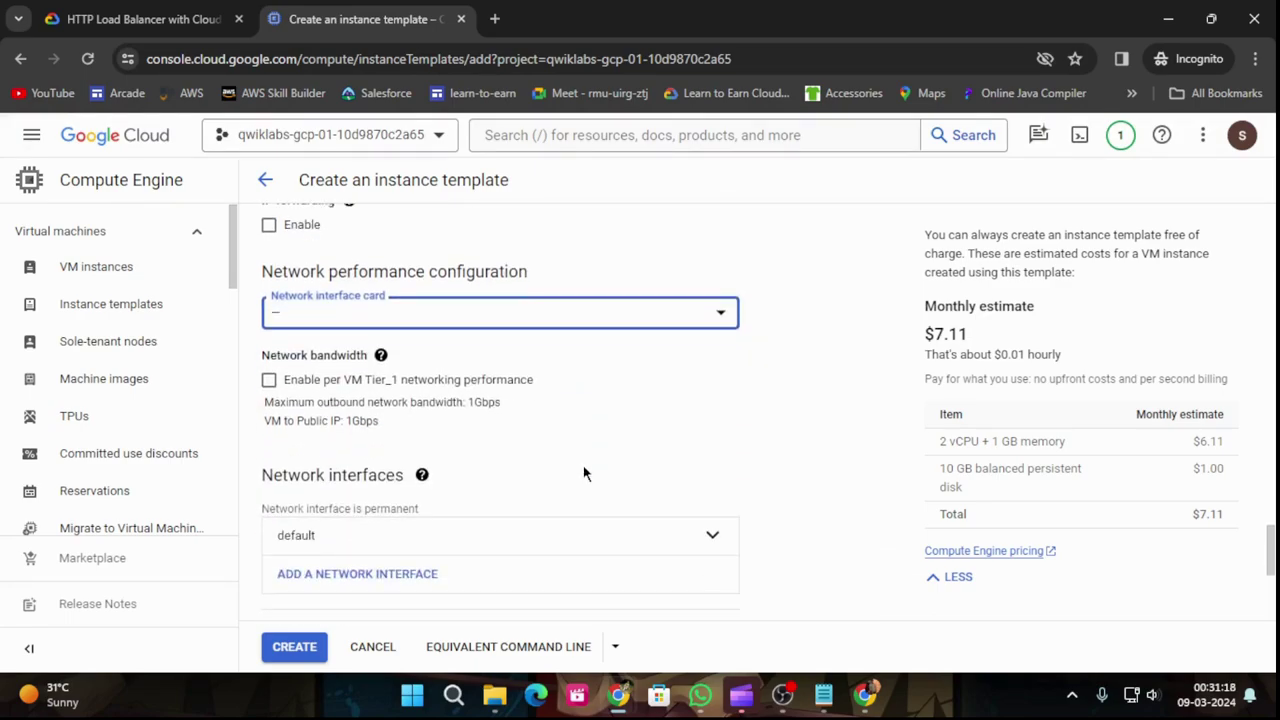
left_click(562, 535)
scroll(580, 528, "down", 2)
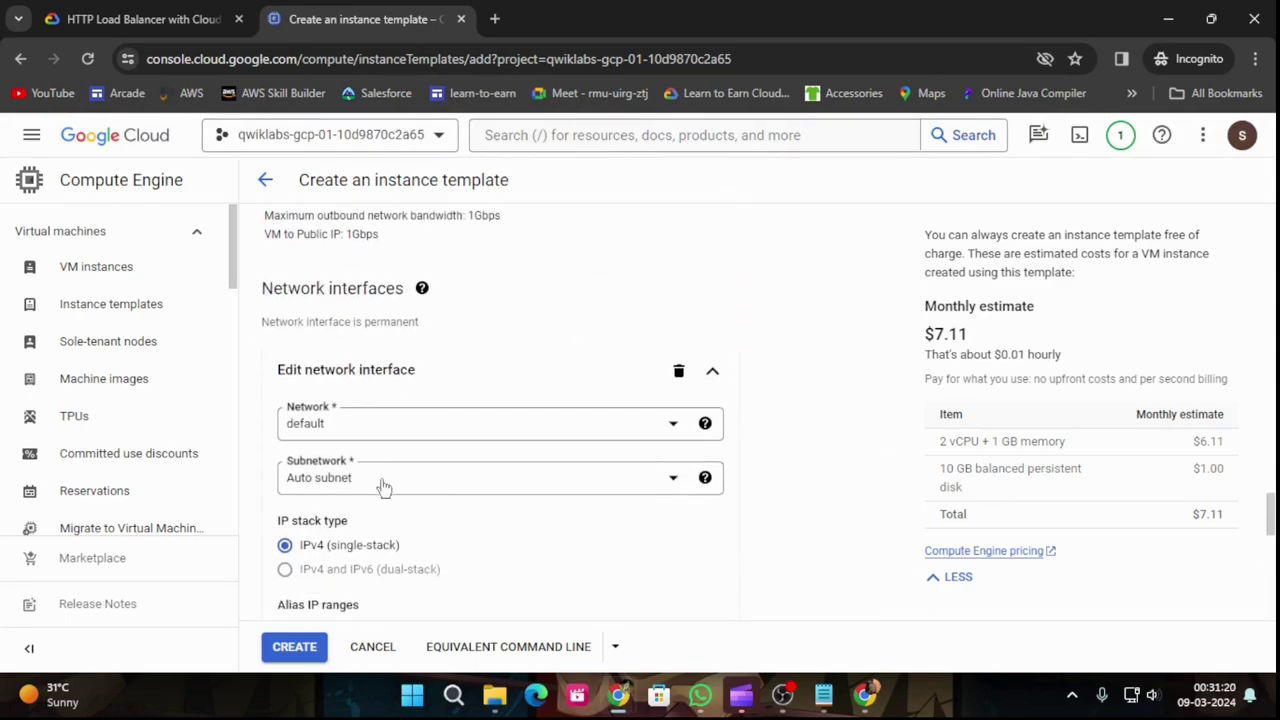
Step: Check the lab's subnetwork value and set the network interface's subnetwork to default (me-central1)
left_click(408, 493)
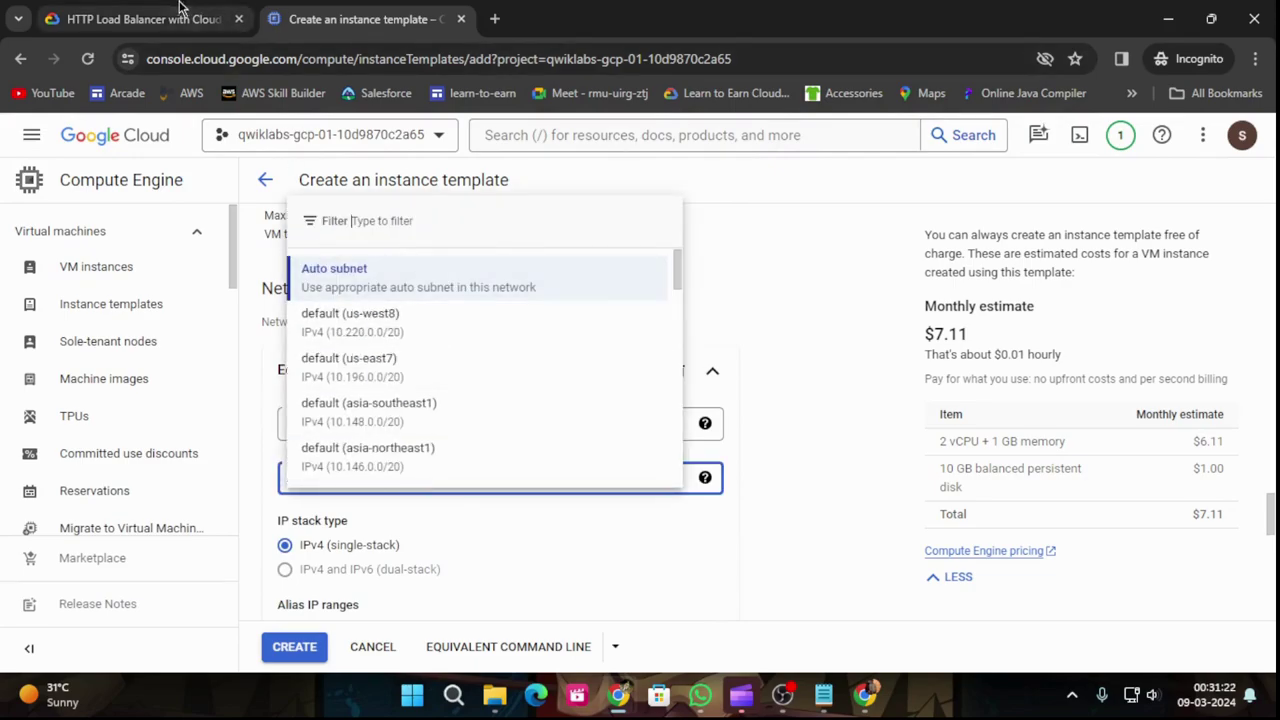
left_click(148, 10)
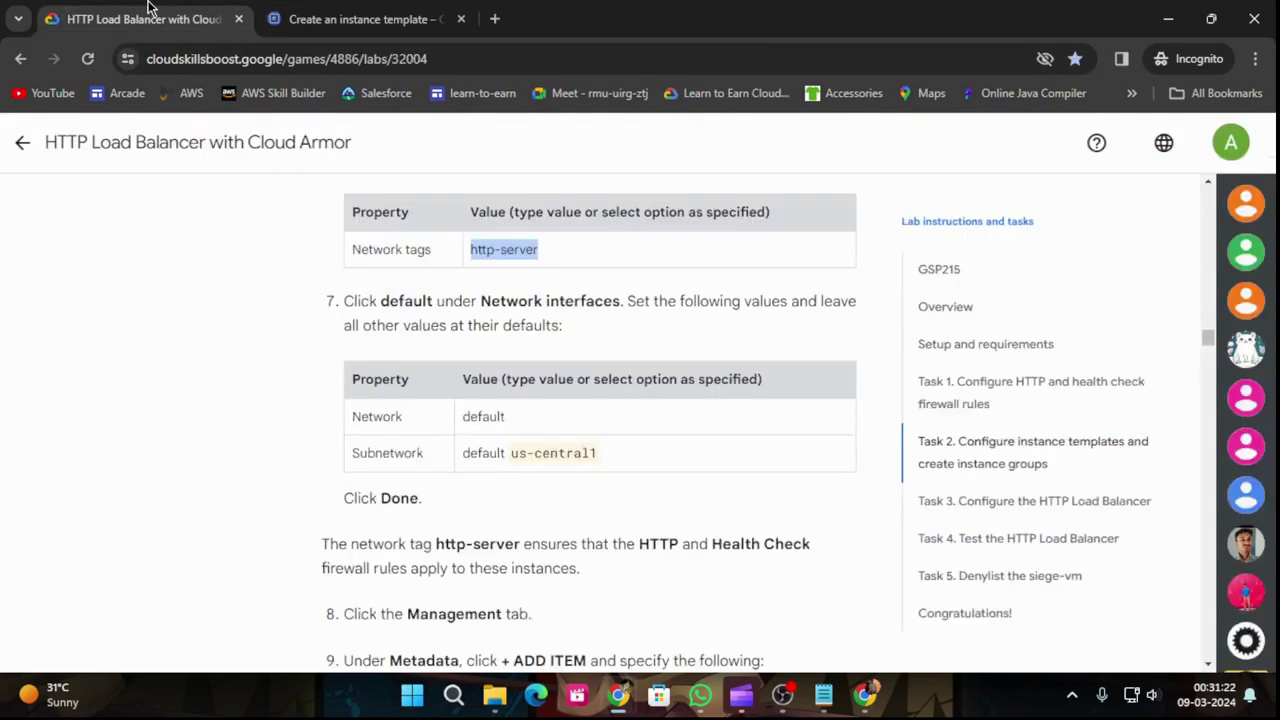
left_click(341, 10)
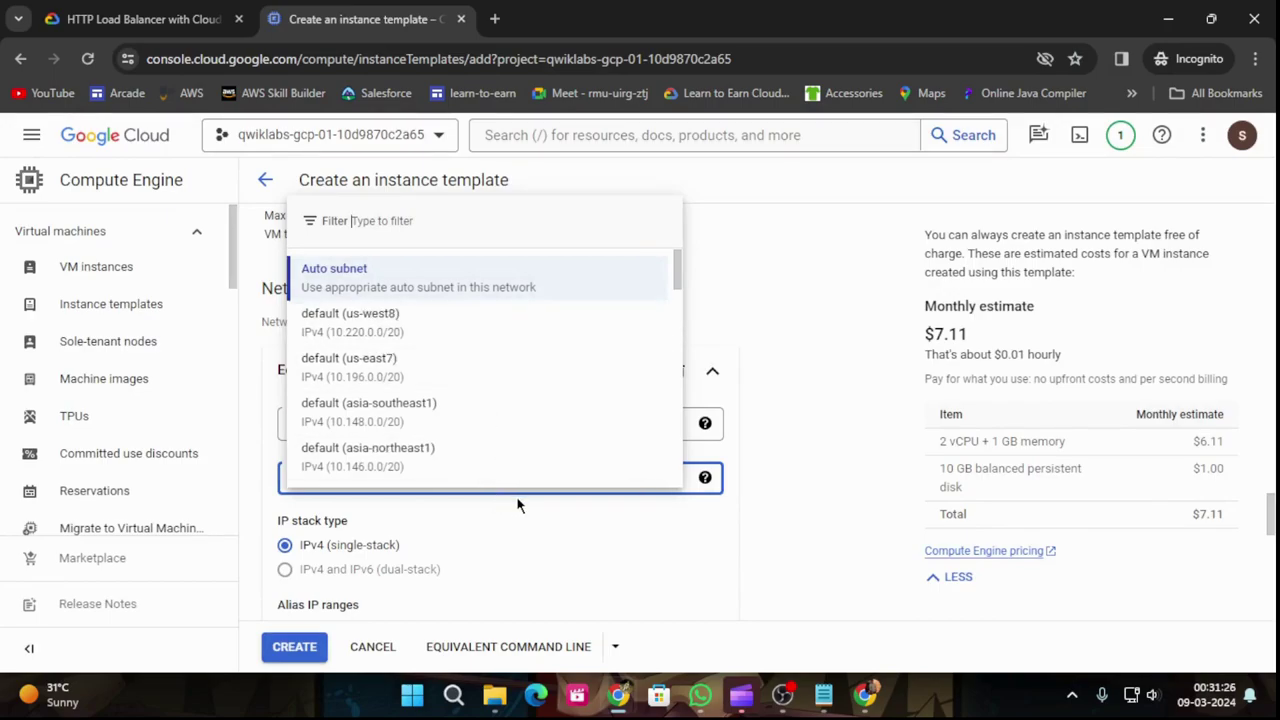
scroll(511, 429, "down", 3)
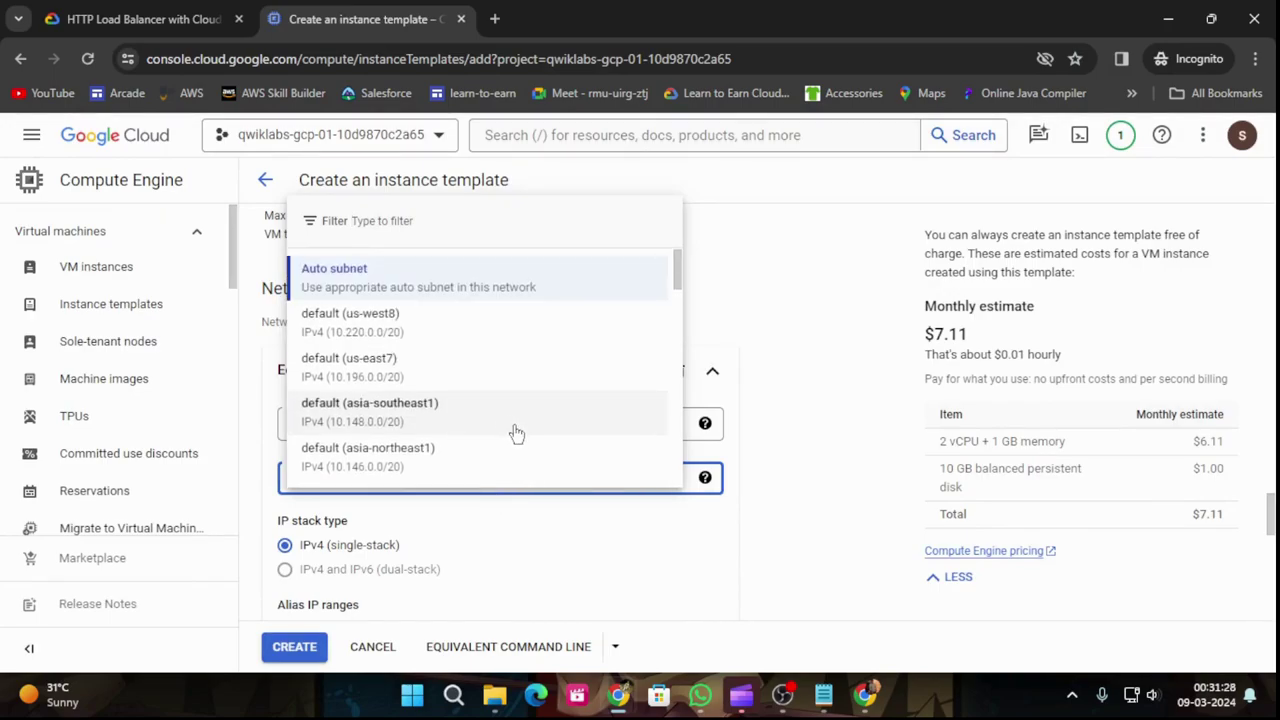
scroll(515, 432, "down", 5)
scroll(522, 434, "up", 5)
scroll(524, 436, "down", 5)
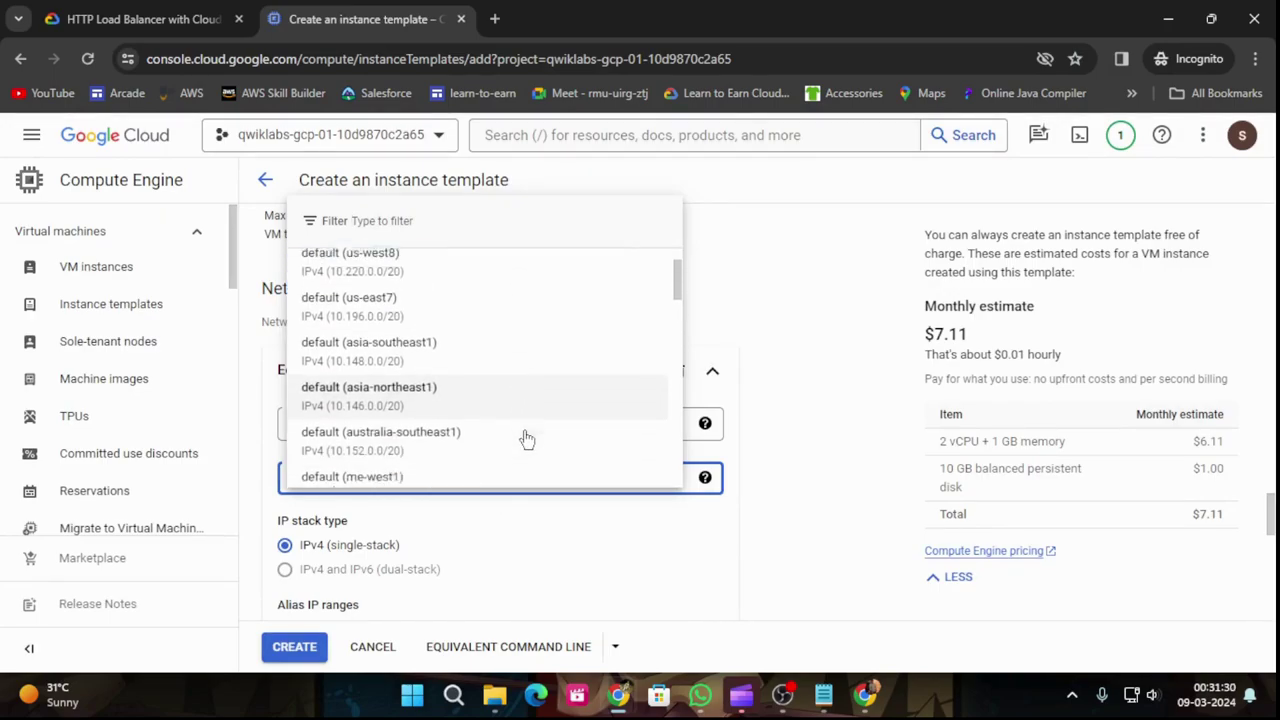
scroll(528, 445, "down", 5)
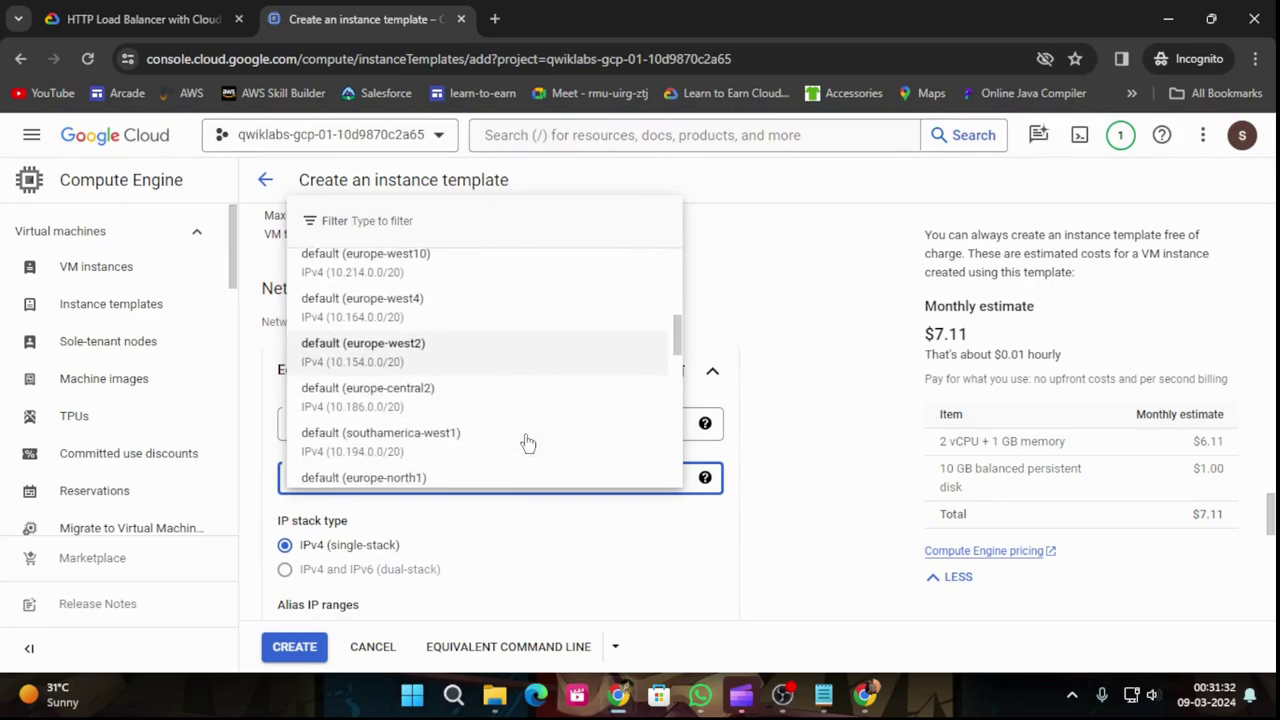
scroll(528, 447, "down", 5)
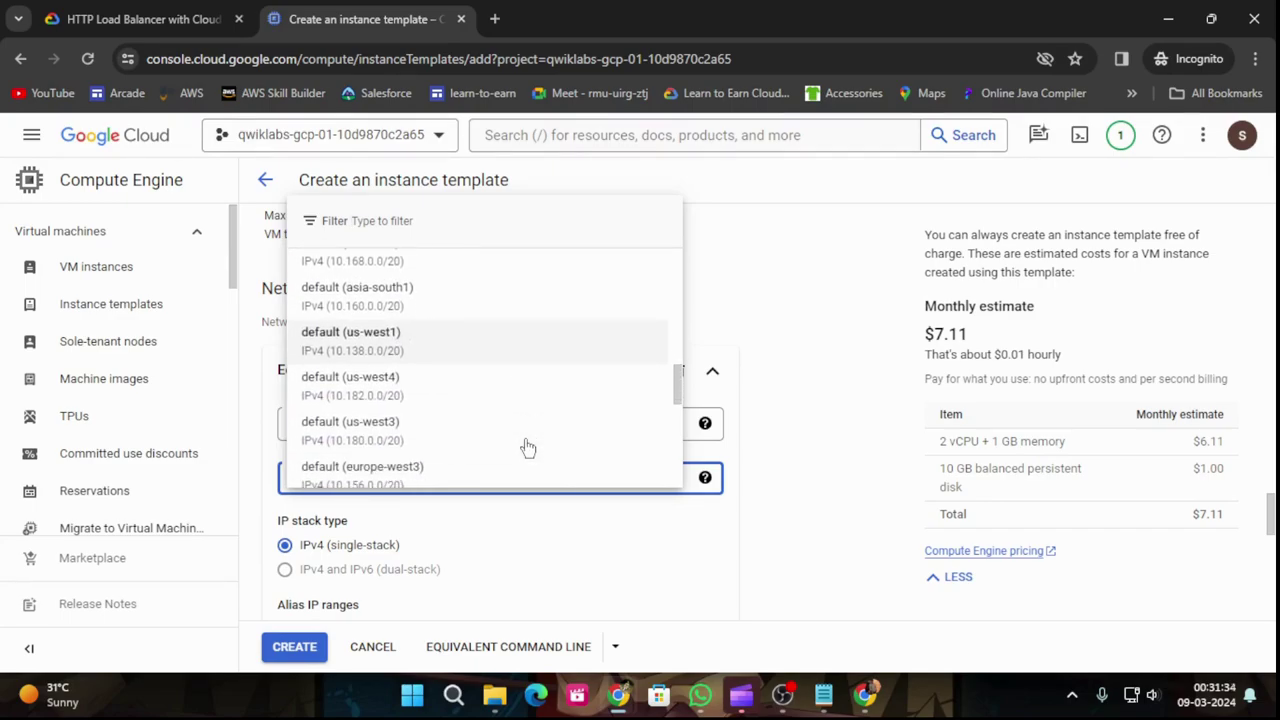
scroll(528, 447, "down", 3)
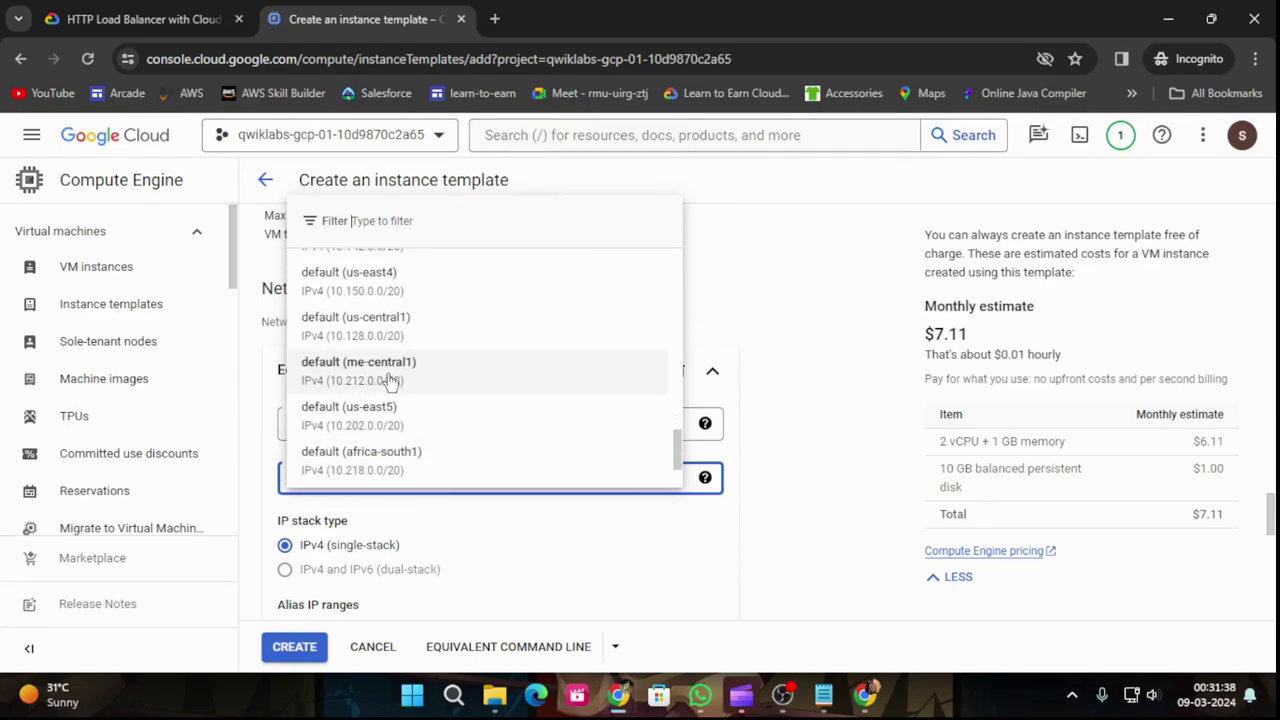
left_click(393, 375)
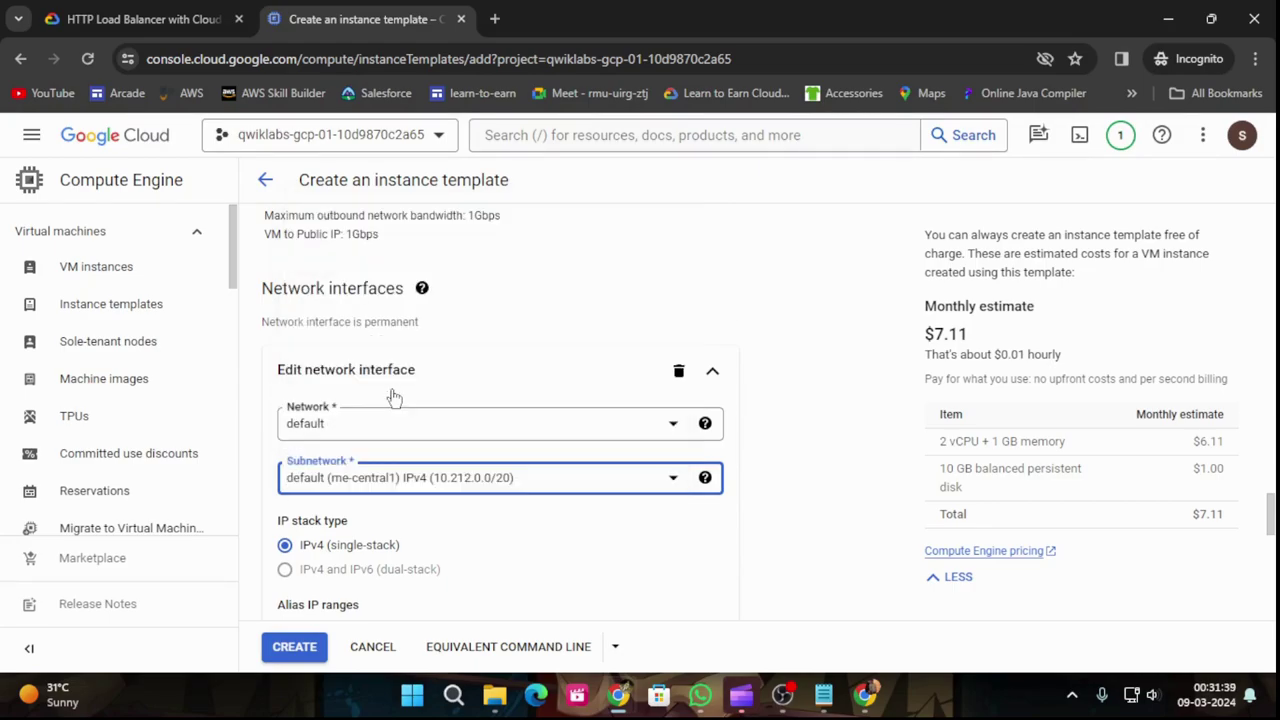
Step: Recheck the lab's subnetwork value, set the subnetwork to default (us-central1) and finish editing the network interface
left_click(145, 12)
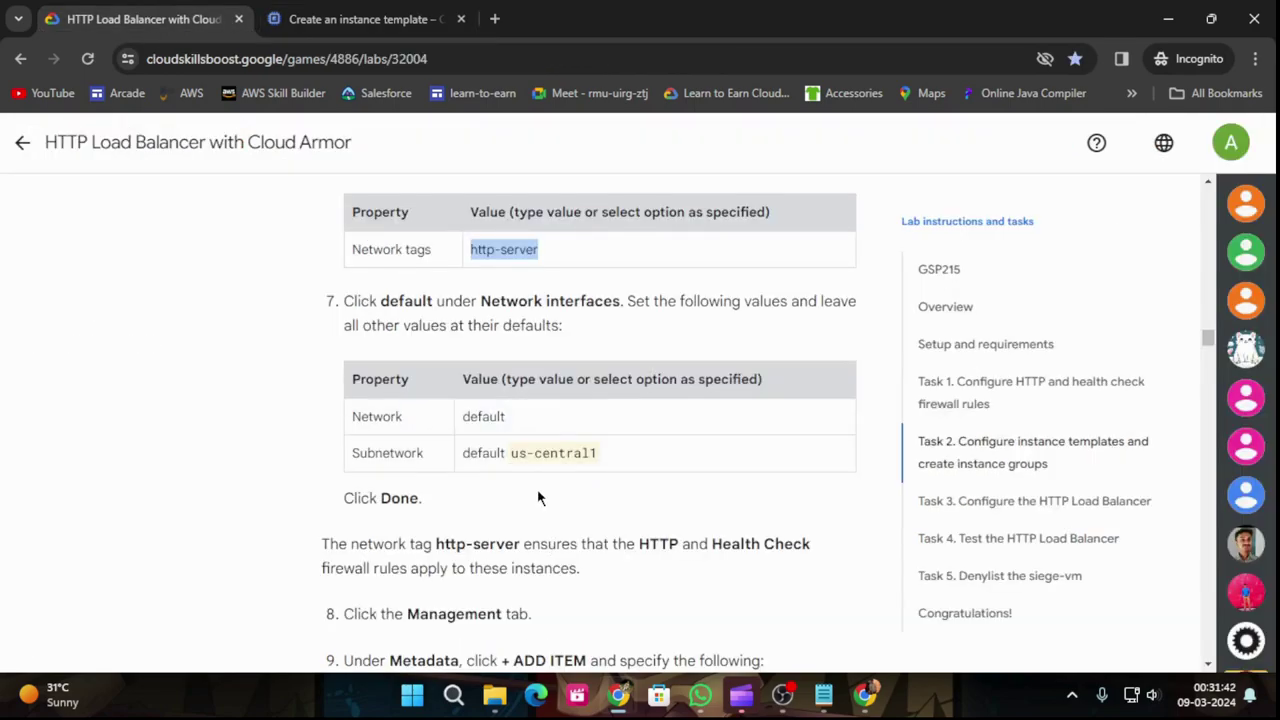
left_click(376, 12)
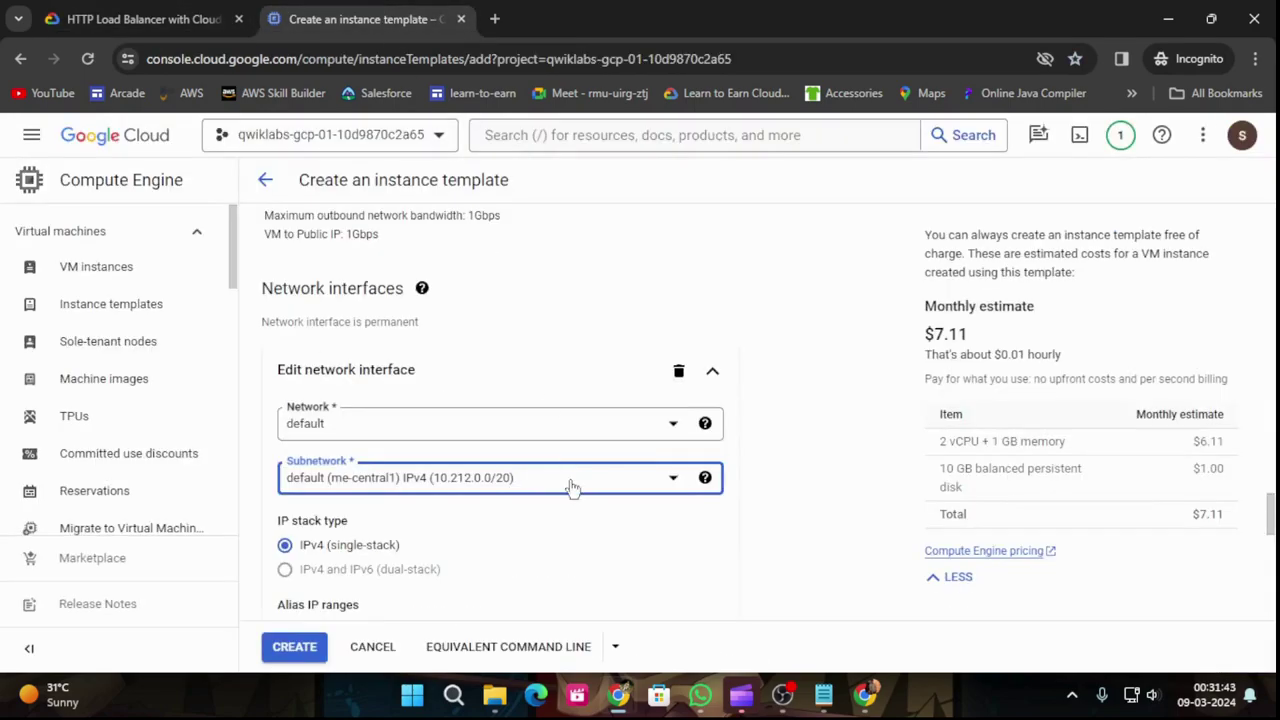
left_click(472, 480)
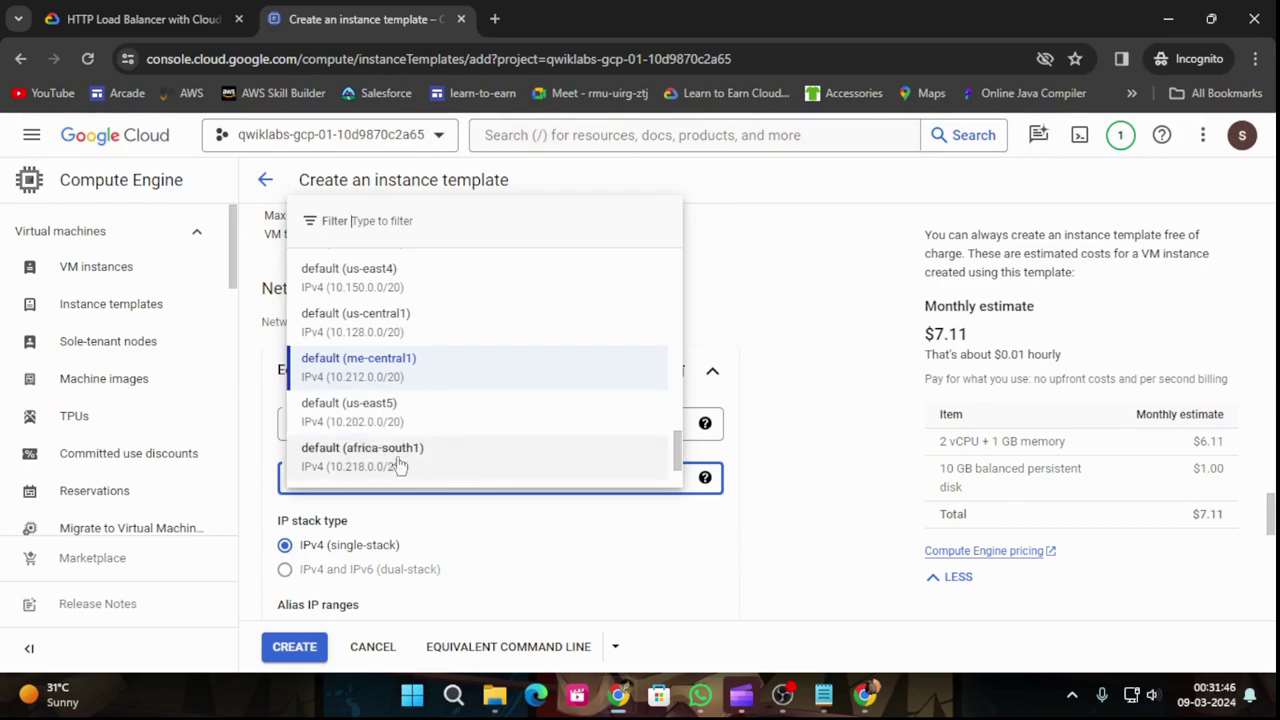
left_click(381, 323)
left_click(195, 19)
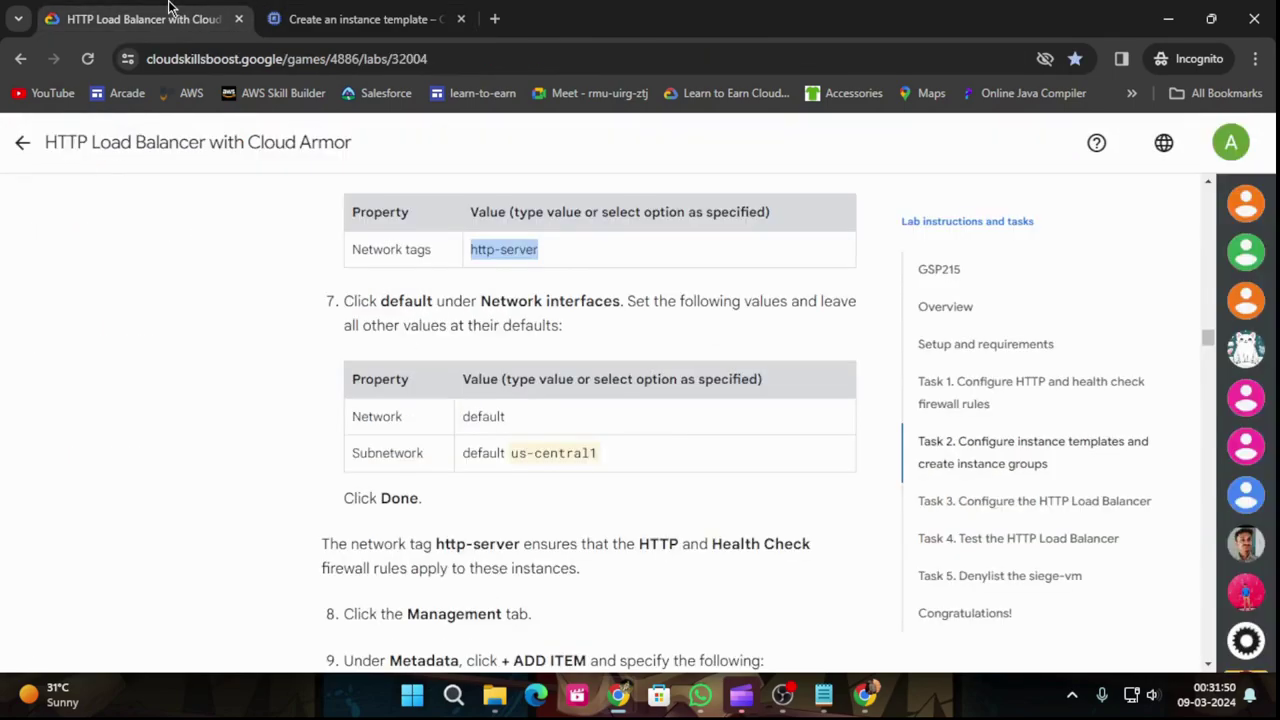
left_click(365, 19)
scroll(697, 571, "down", 4)
left_click(689, 582)
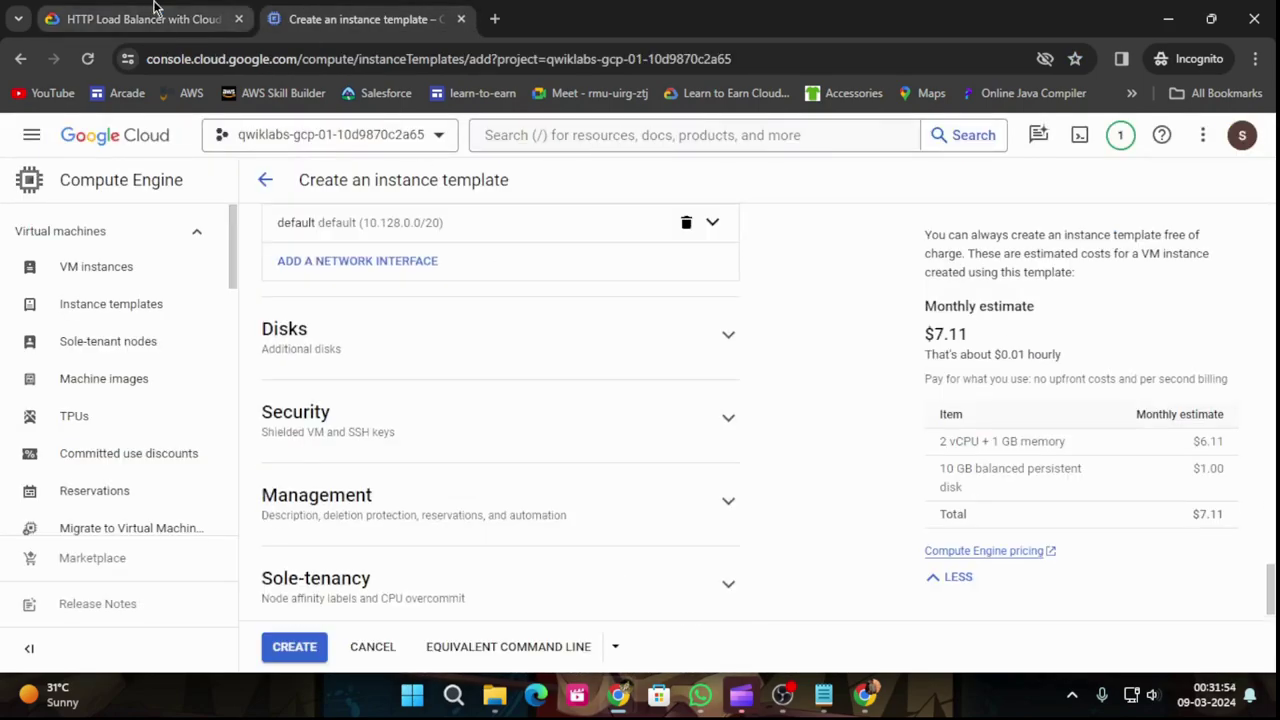
Step: Read the lab's management and metadata instructions and expand the template's Management section
left_click(145, 19)
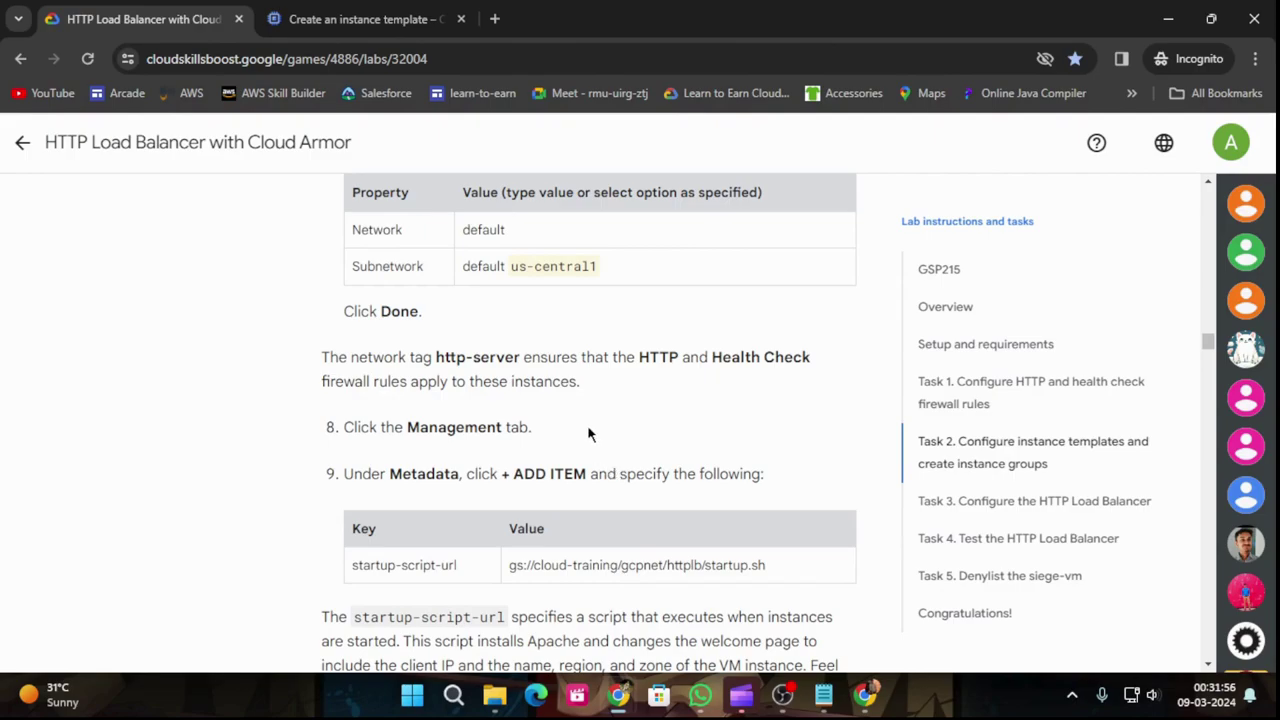
scroll(403, 463, "down", 1)
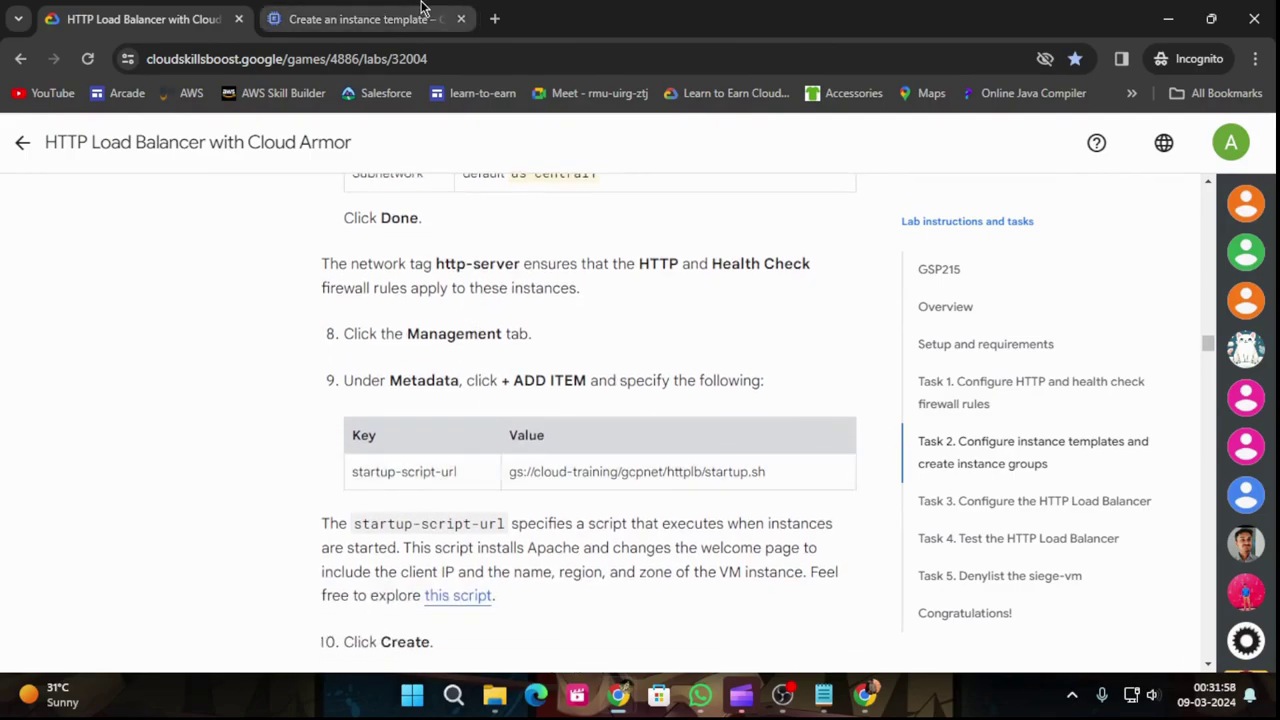
left_click(420, 15)
scroll(617, 500, "down", 1)
left_click(722, 471)
scroll(709, 450, "down", 2)
scroll(709, 450, "down", 1)
Step: Copy startup-script-url from the lab instructions and add a metadata item with it as the key
left_click(145, 19)
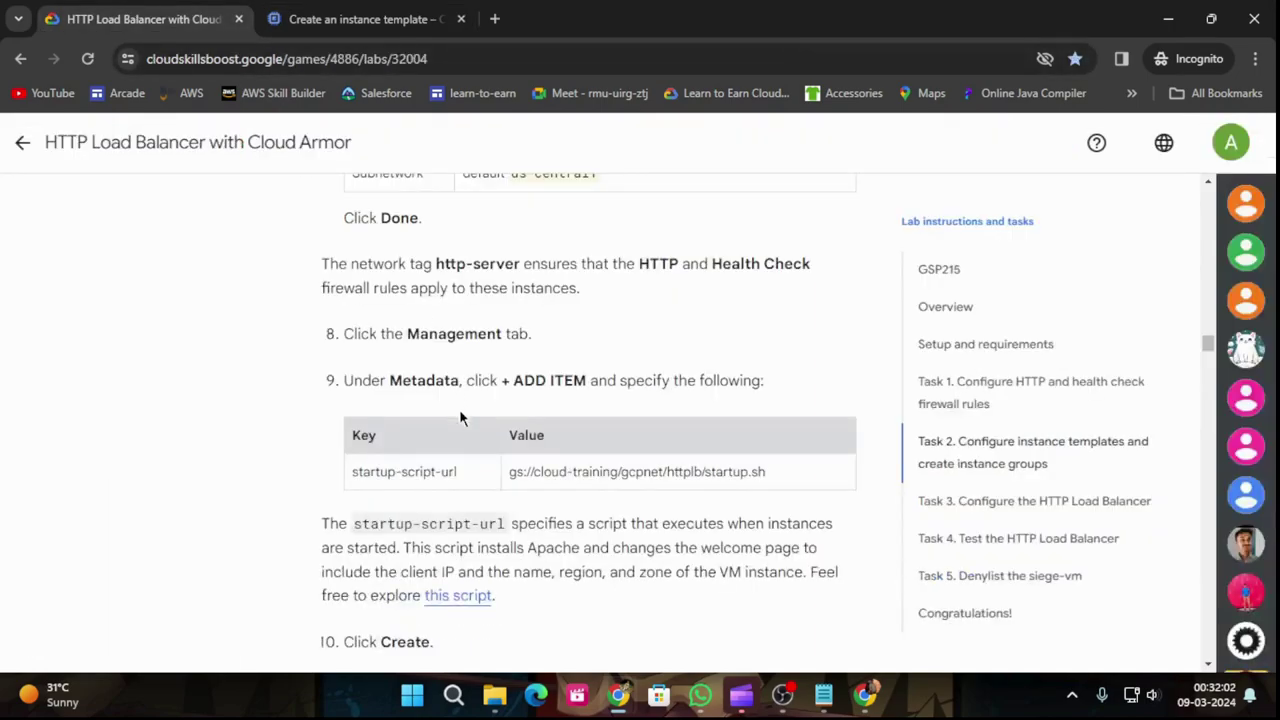
mouse_move(454, 473)
left_mouse_down()
mouse_move(350, 474)
mouse_move(458, 472)
left_mouse_up()
key("ctrl+c")
left_click(365, 463)
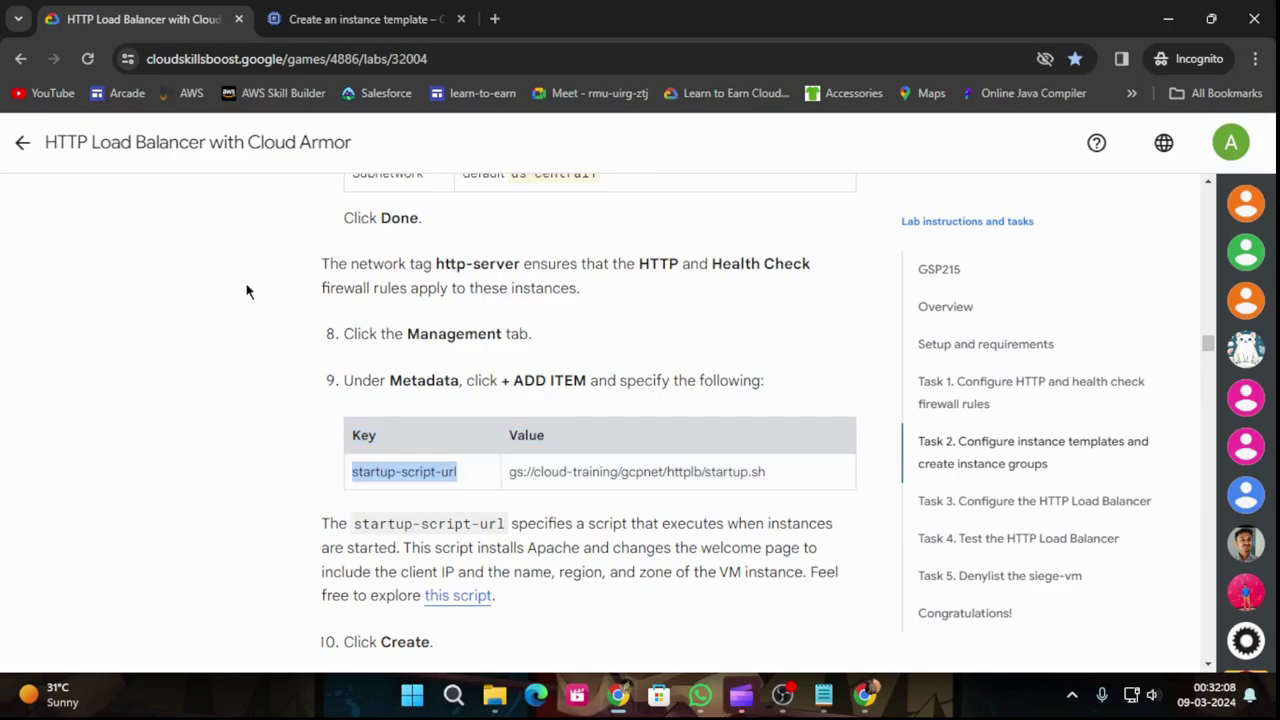
left_click(336, 10)
scroll(360, 420, "down", 3)
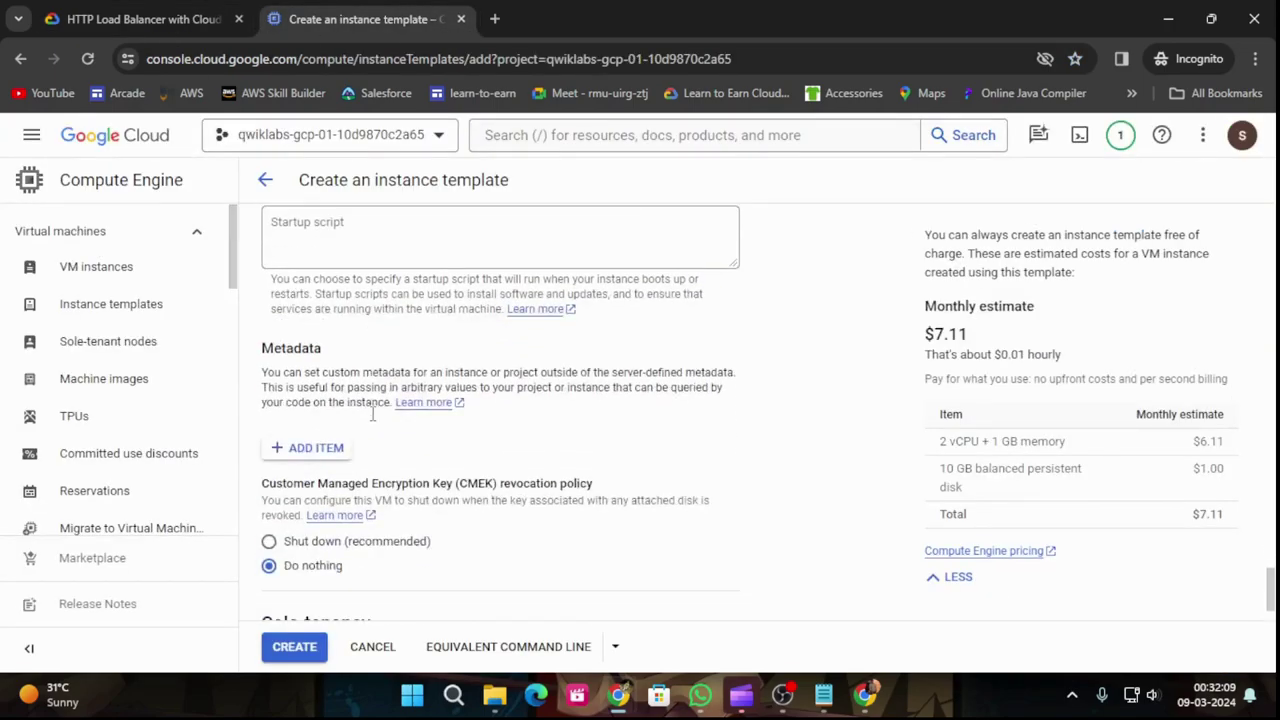
left_click(328, 447)
key("ctrl+v")
Step: Copy gs://cloud-training/gcpnet/httplb/startup.sh from the lab instructions and enter it as the metadata item's value
left_click(120, 14)
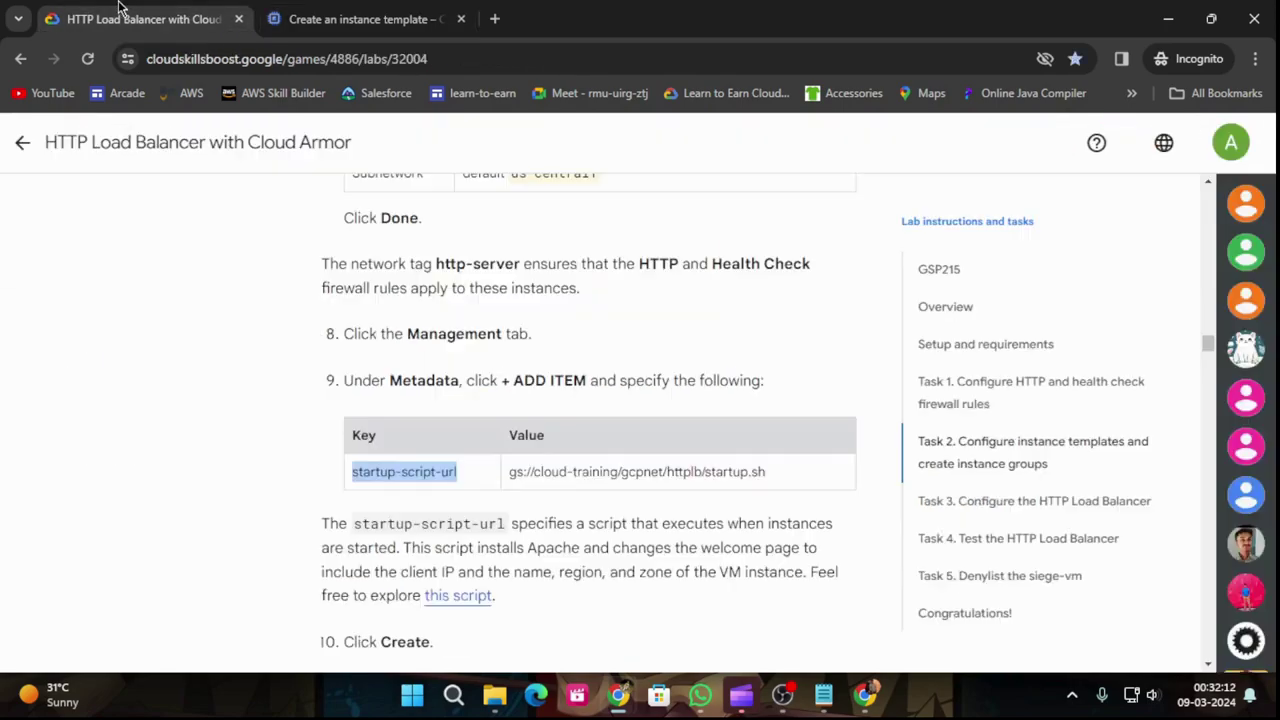
left_click(530, 471)
left_click_drag(509, 471, 770, 494)
key("ctrl+c")
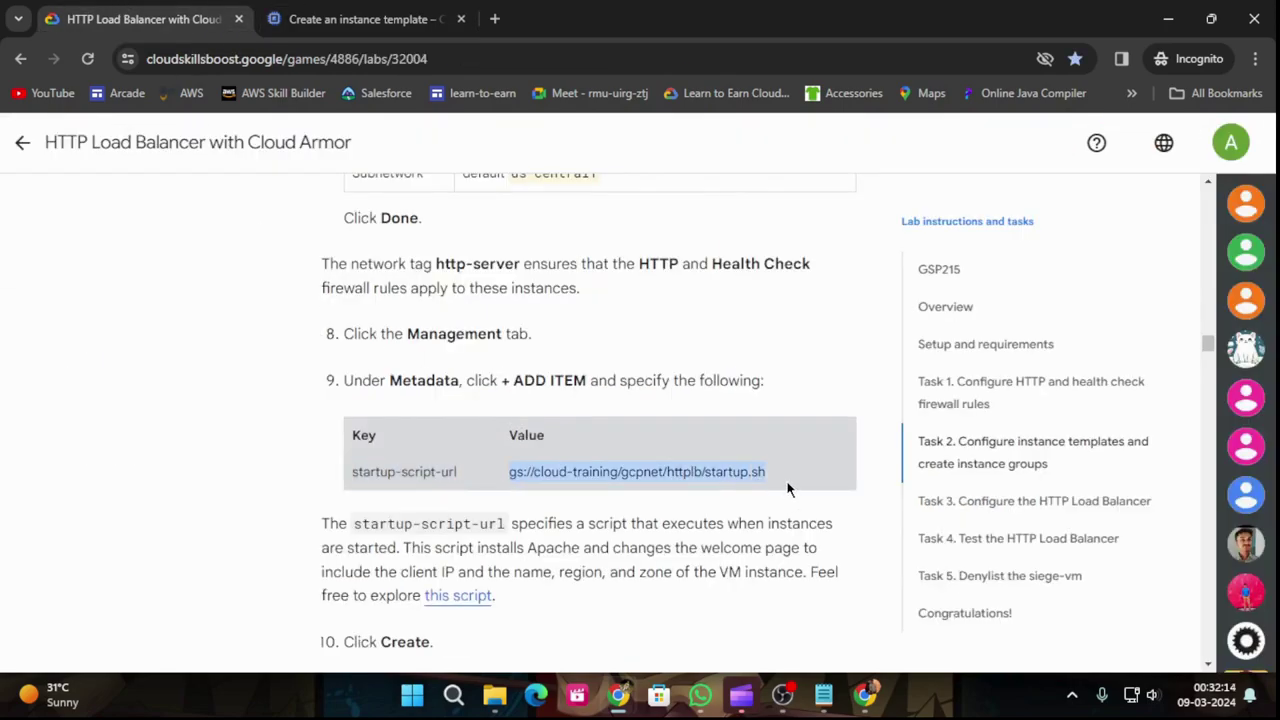
left_click(365, 19)
left_click(527, 462)
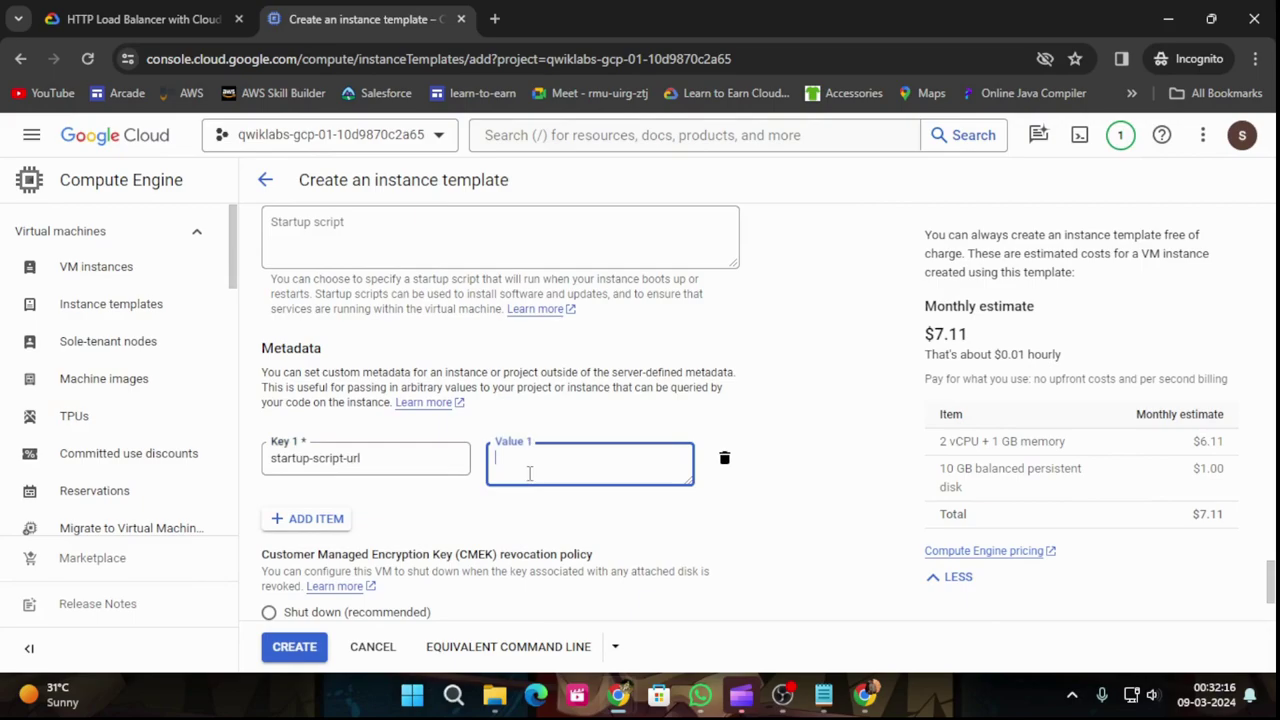
key("ctrl+v")
Step: Check the lab's following instructions and create the us-central1 instance template
left_click(215, 19)
scroll(590, 420, "down", 2)
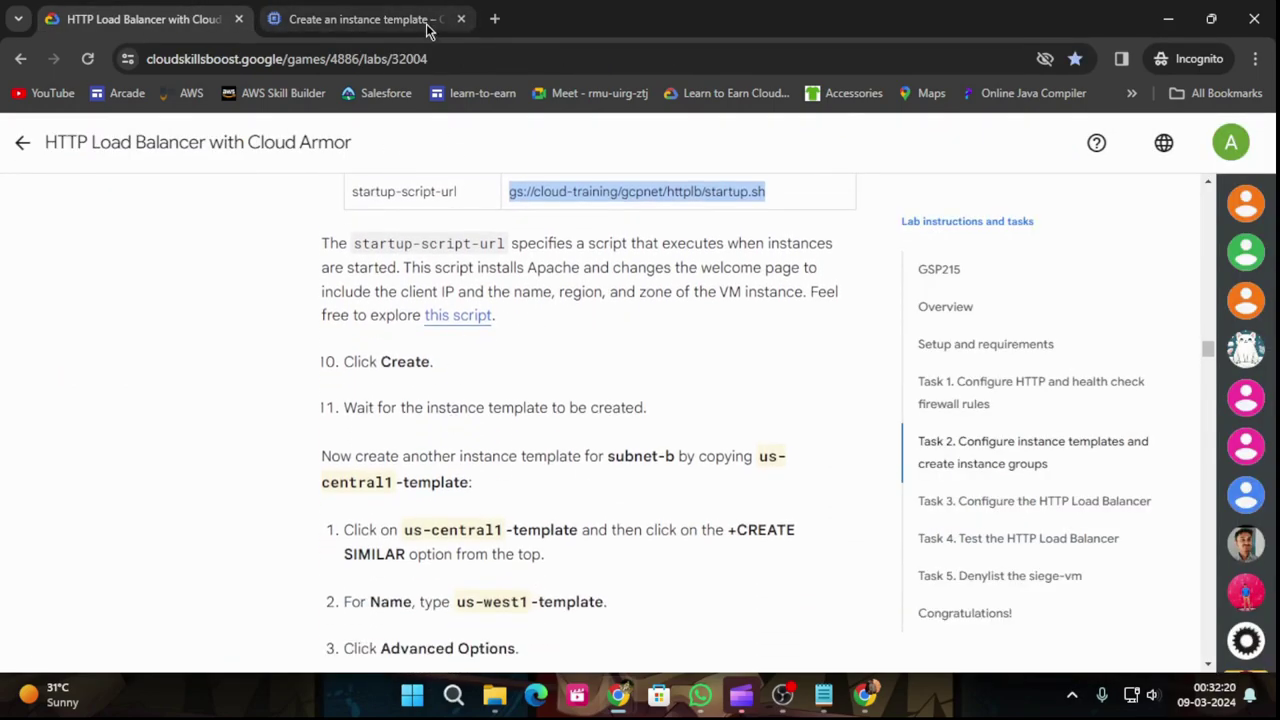
left_click(351, 22)
scroll(540, 445, "down", 2)
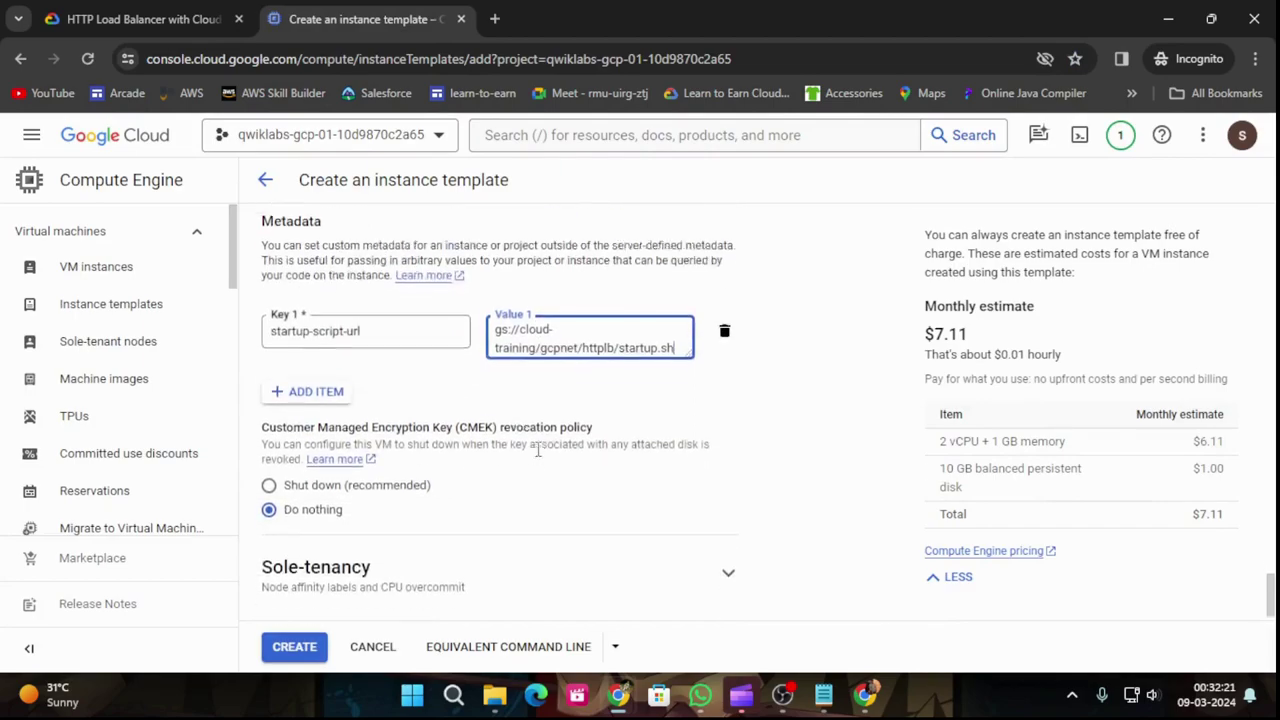
left_click(295, 646)
Step: Read the lab's instructions for the second template and start a copy of us-central1-template
left_click(160, 18)
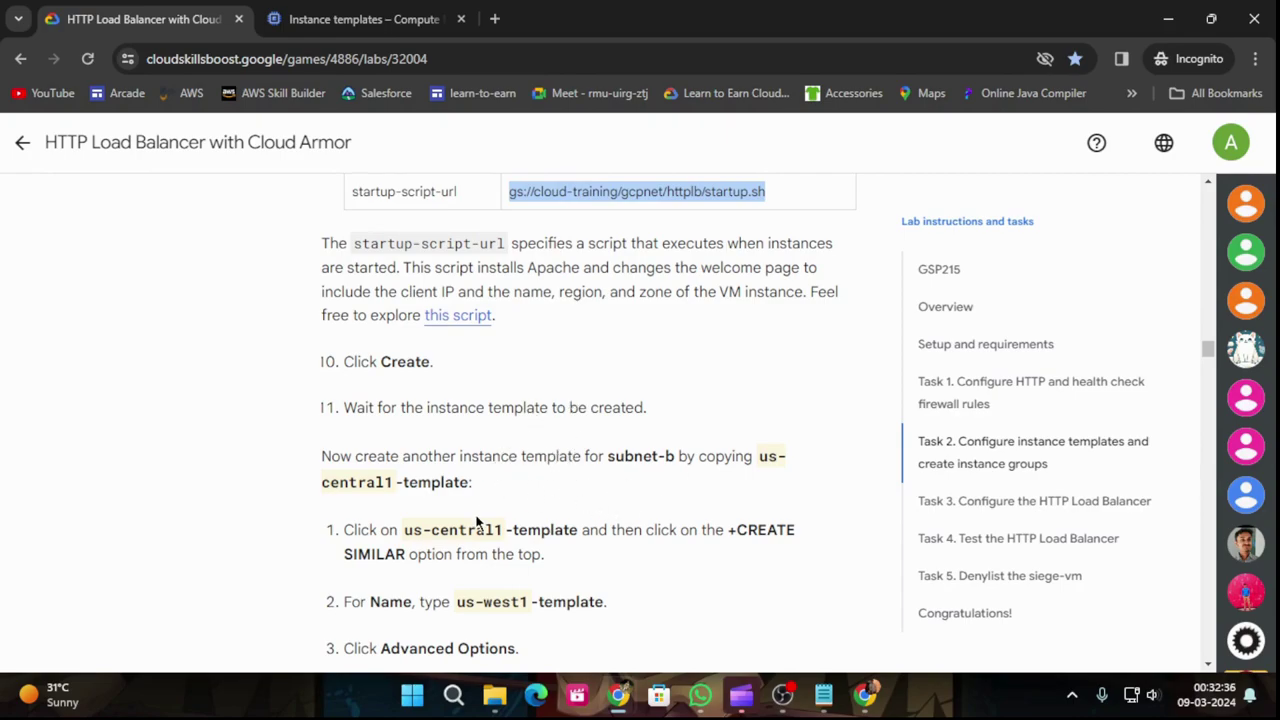
scroll(627, 463, "down", 2)
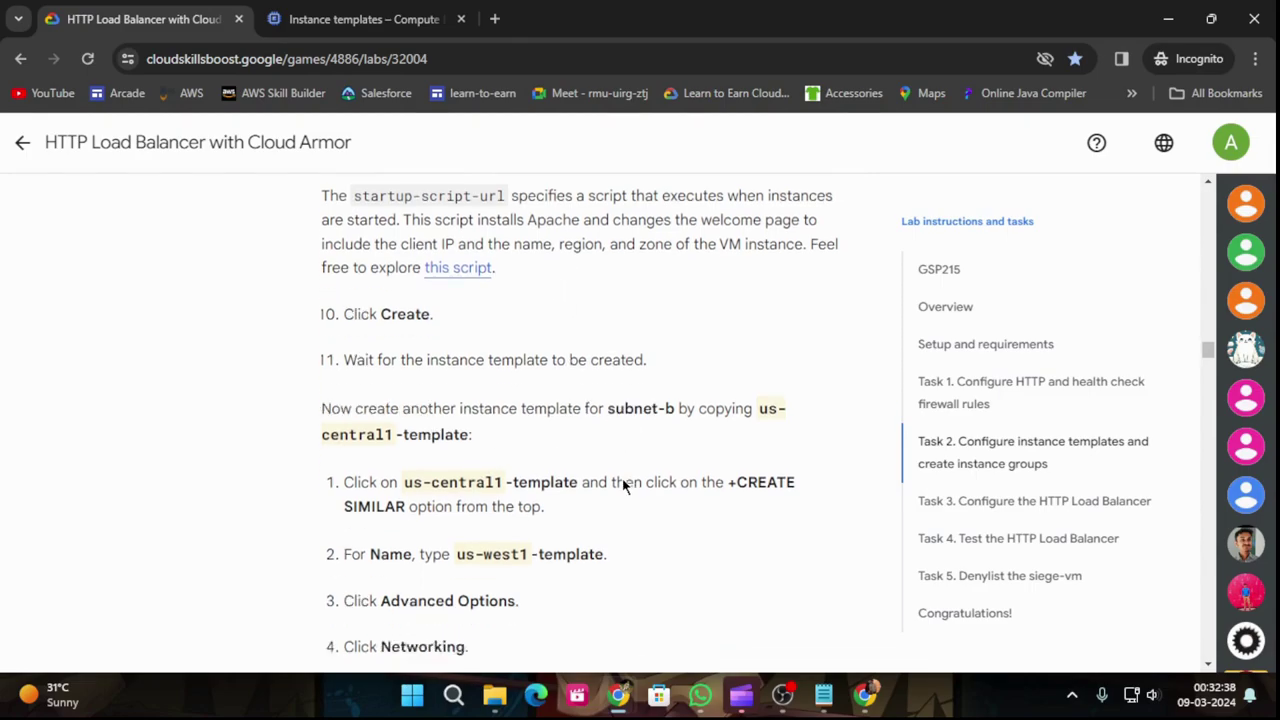
left_click(323, 10)
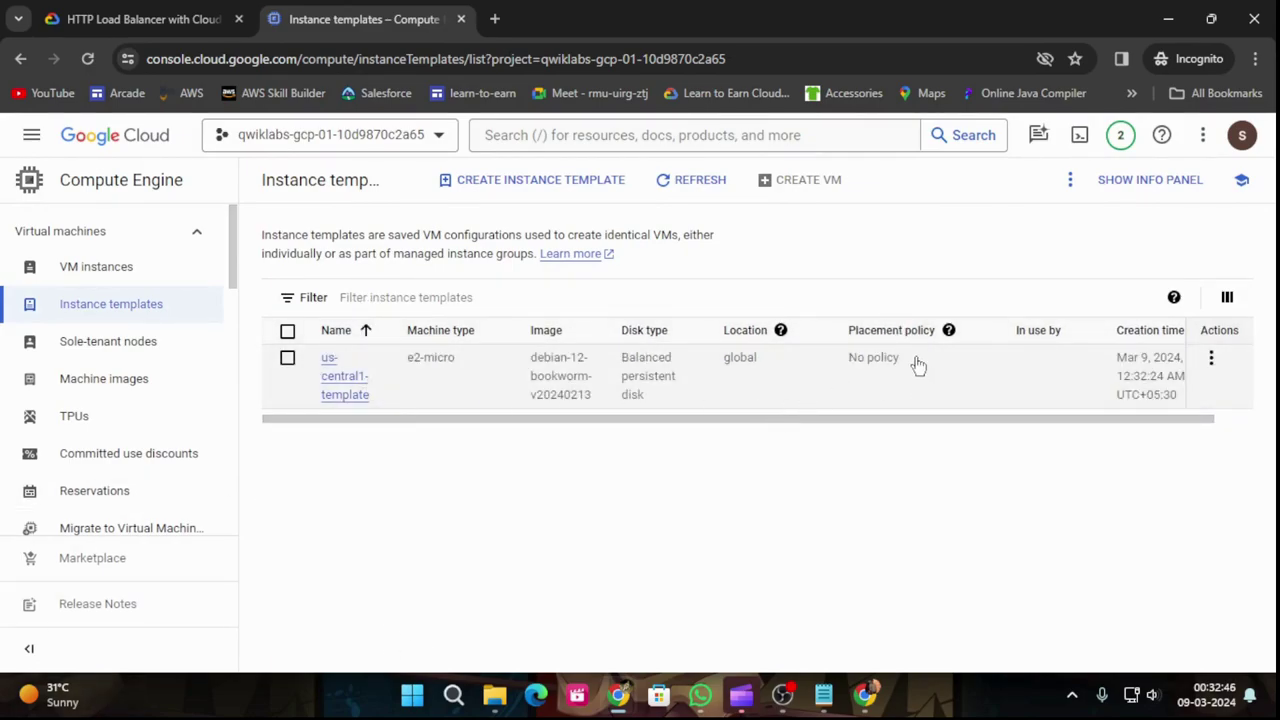
left_click(187, 14)
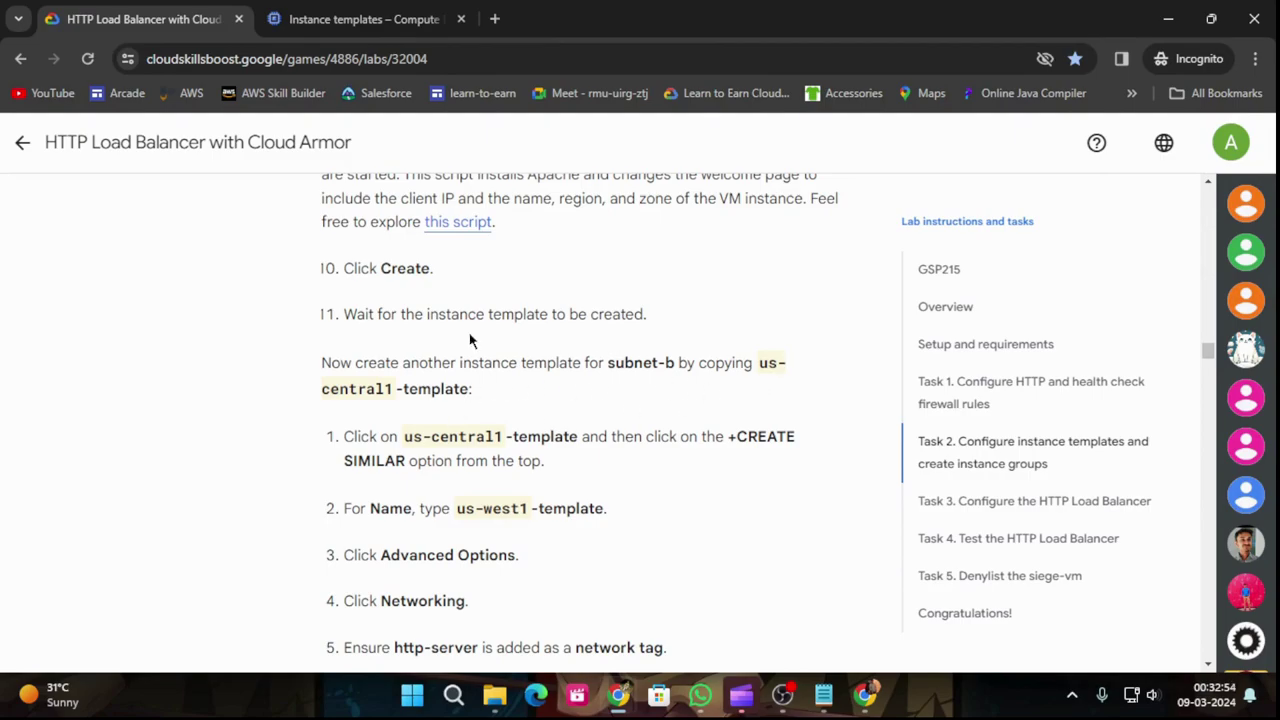
left_click(370, 19)
left_click(287, 357)
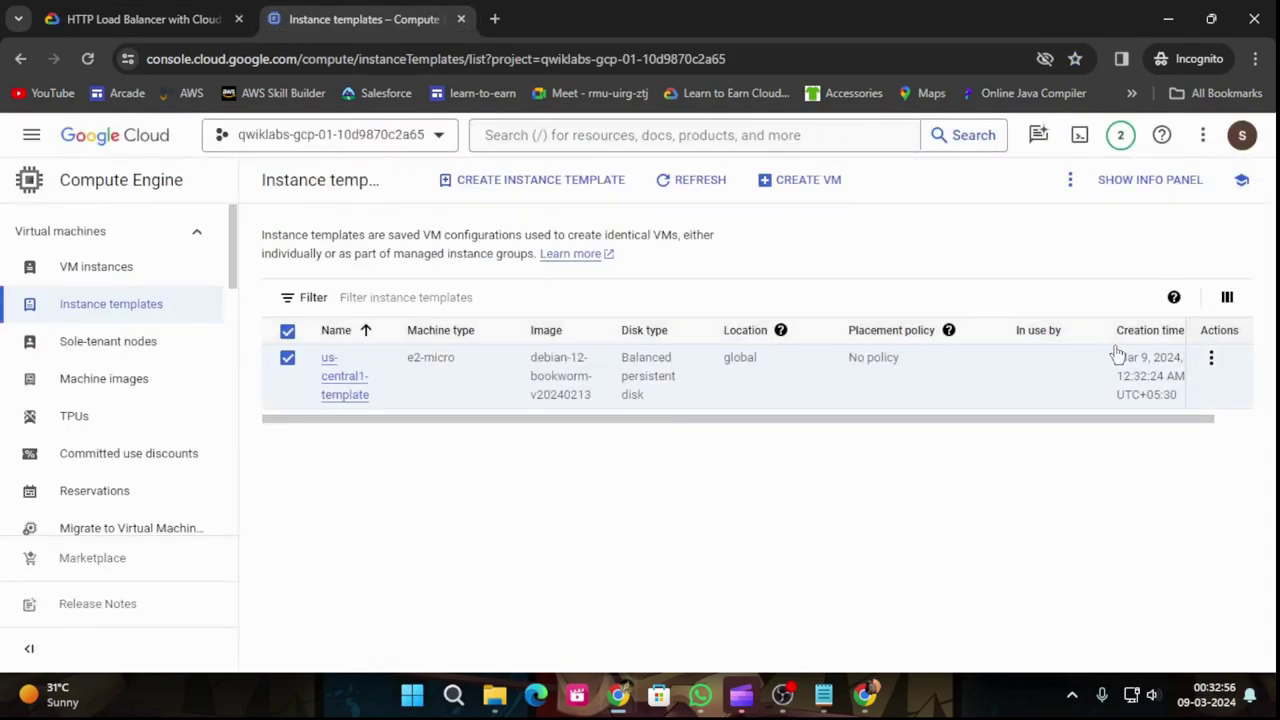
left_click(1071, 182)
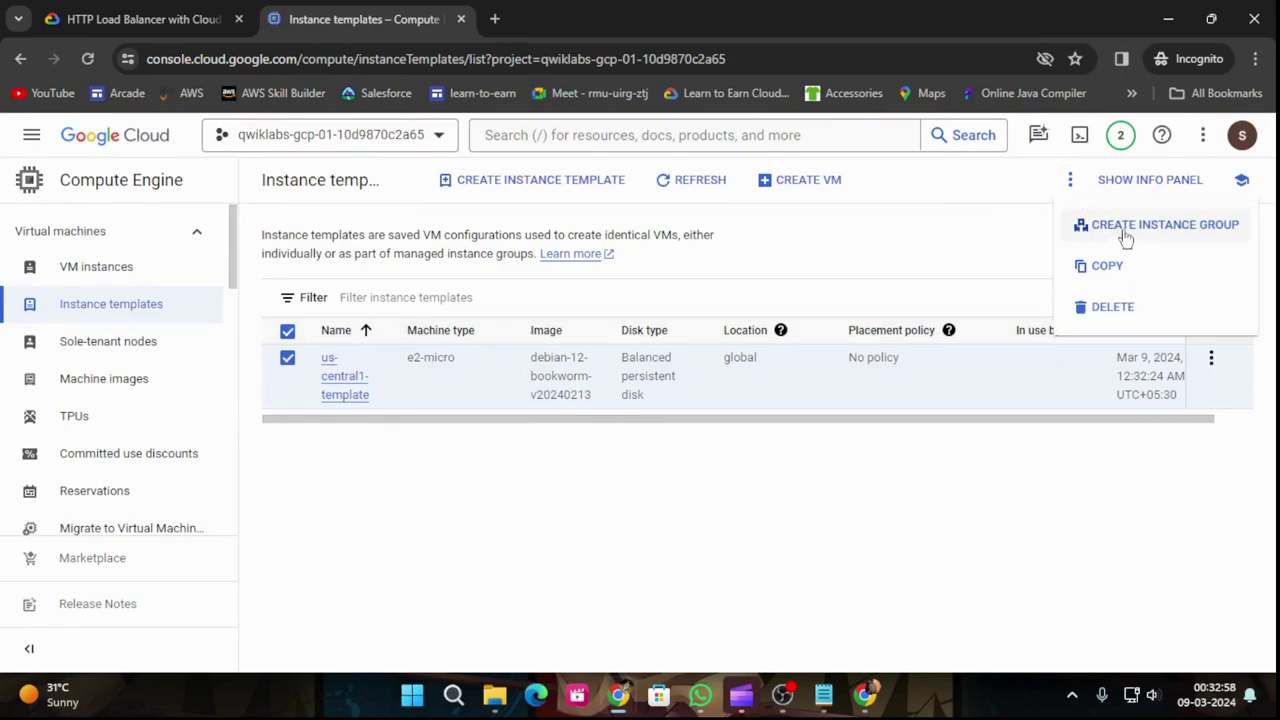
left_click(1108, 267)
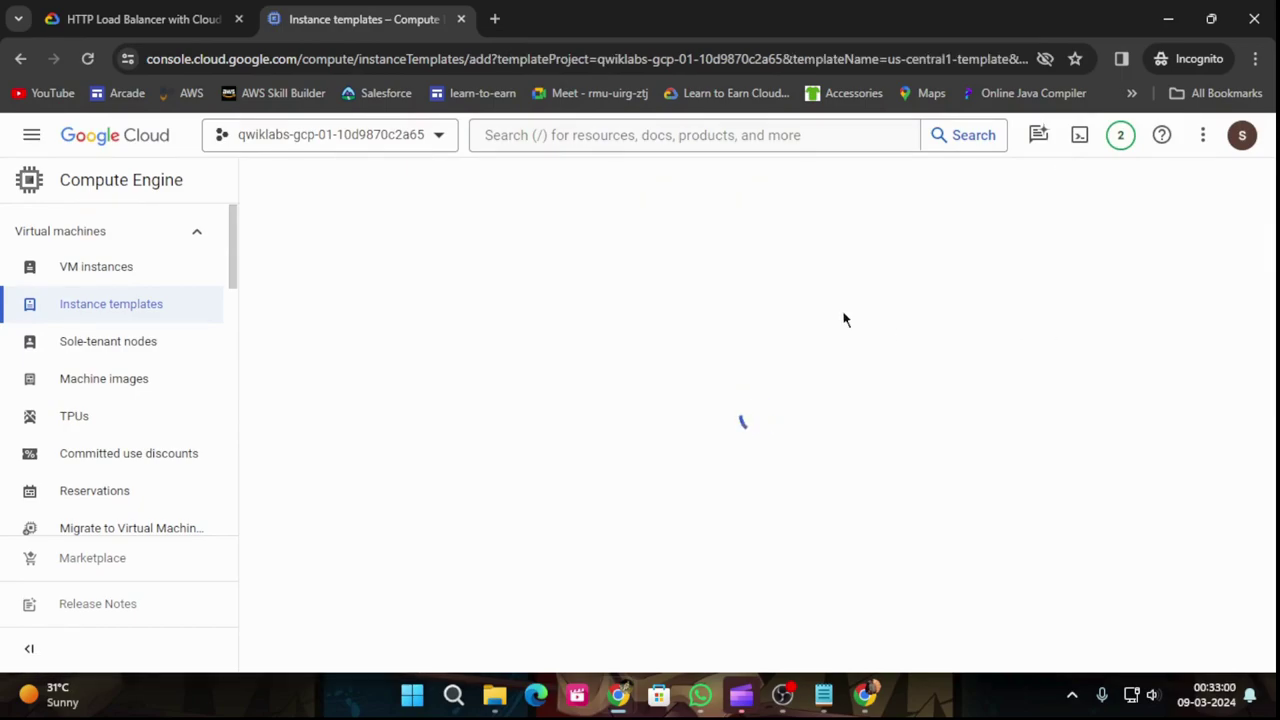
Step: Name the copied template us-west1-template, using the name from the lab instructions, and return to the instructions
left_click(108, 12)
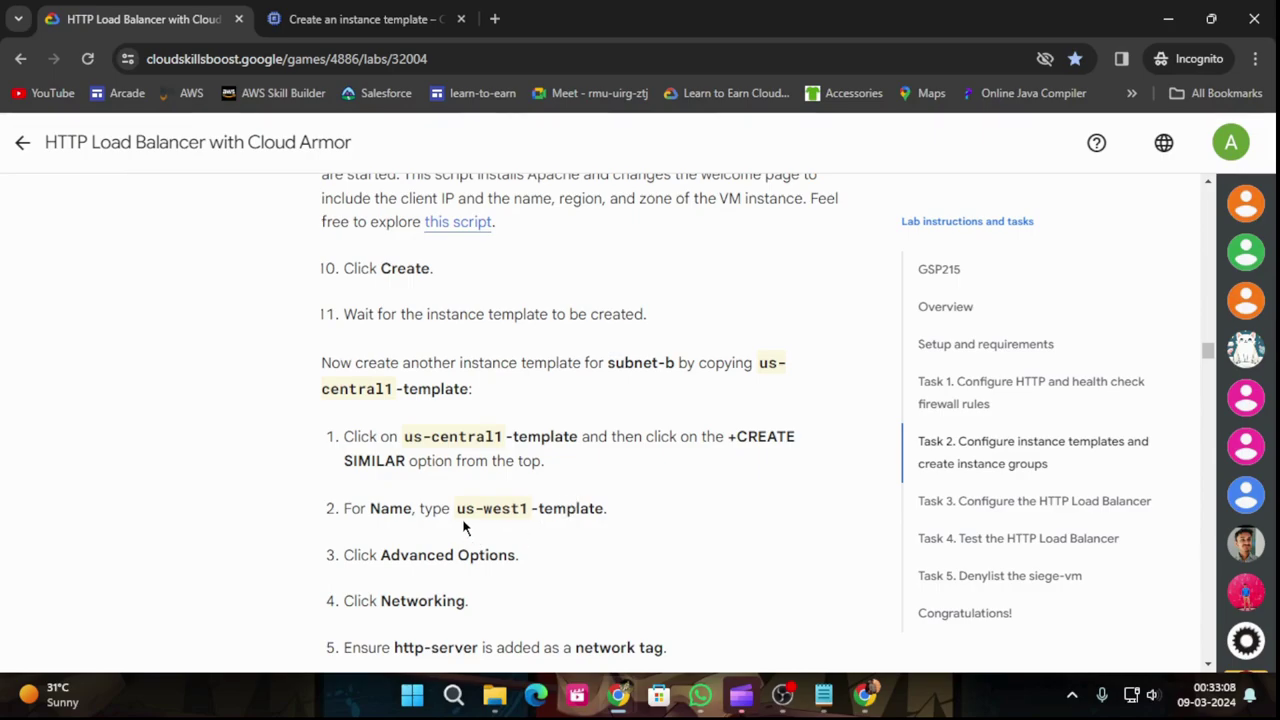
left_click_drag(458, 512, 605, 513)
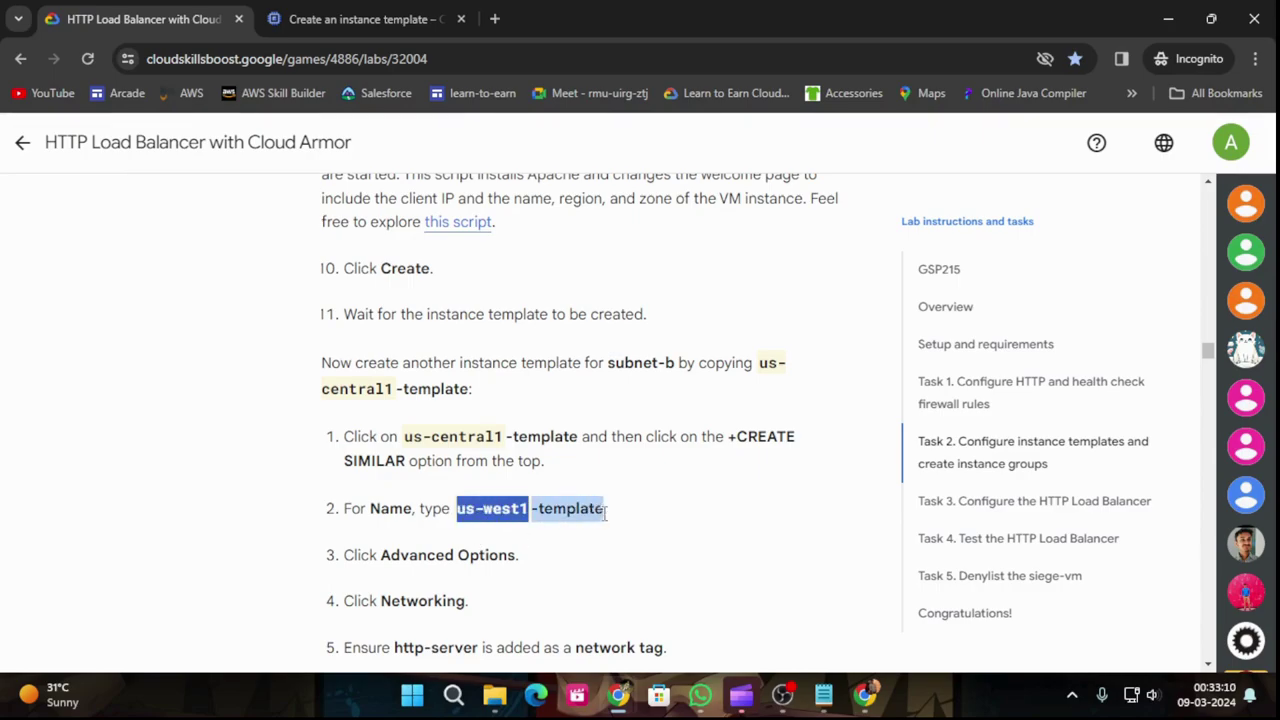
left_click(336, 14)
left_click_drag(503, 289, 258, 288)
key("ctrl+v")
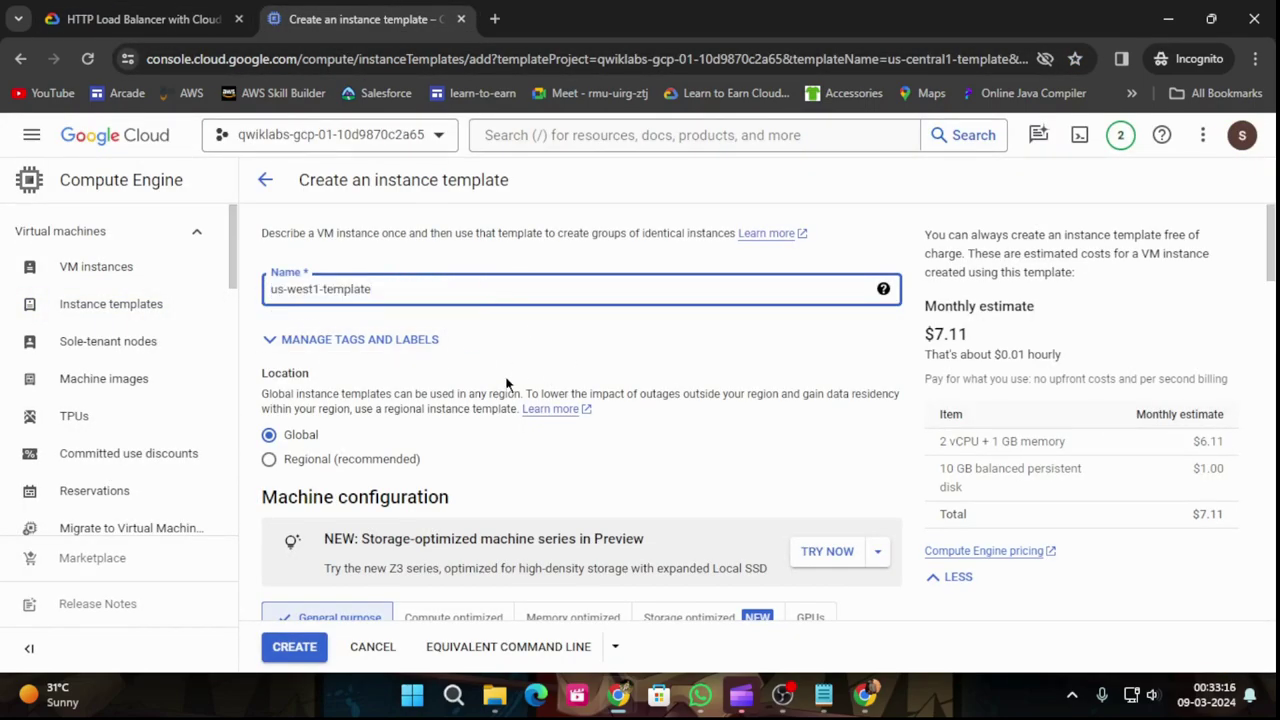
key("ctrl+shift+Tab")
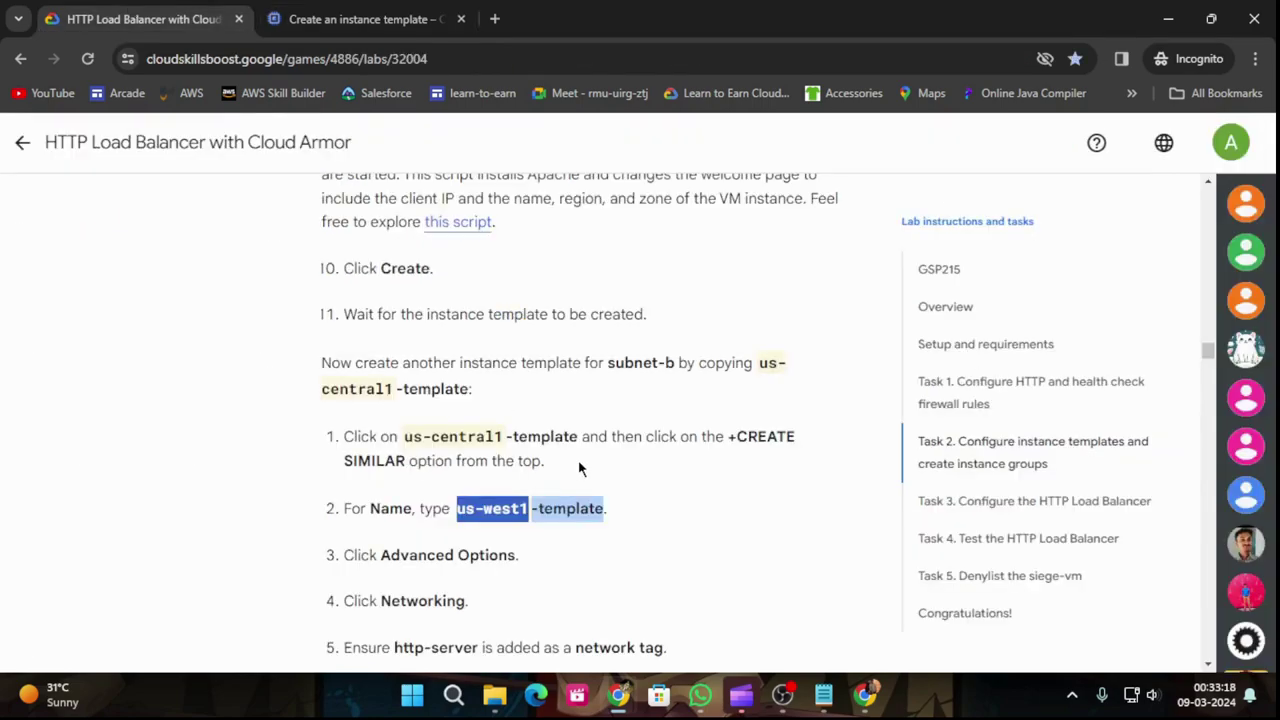
Step: Check the template form against the lab's remaining instructions for us-west1-template's networking settings
left_click(360, 20)
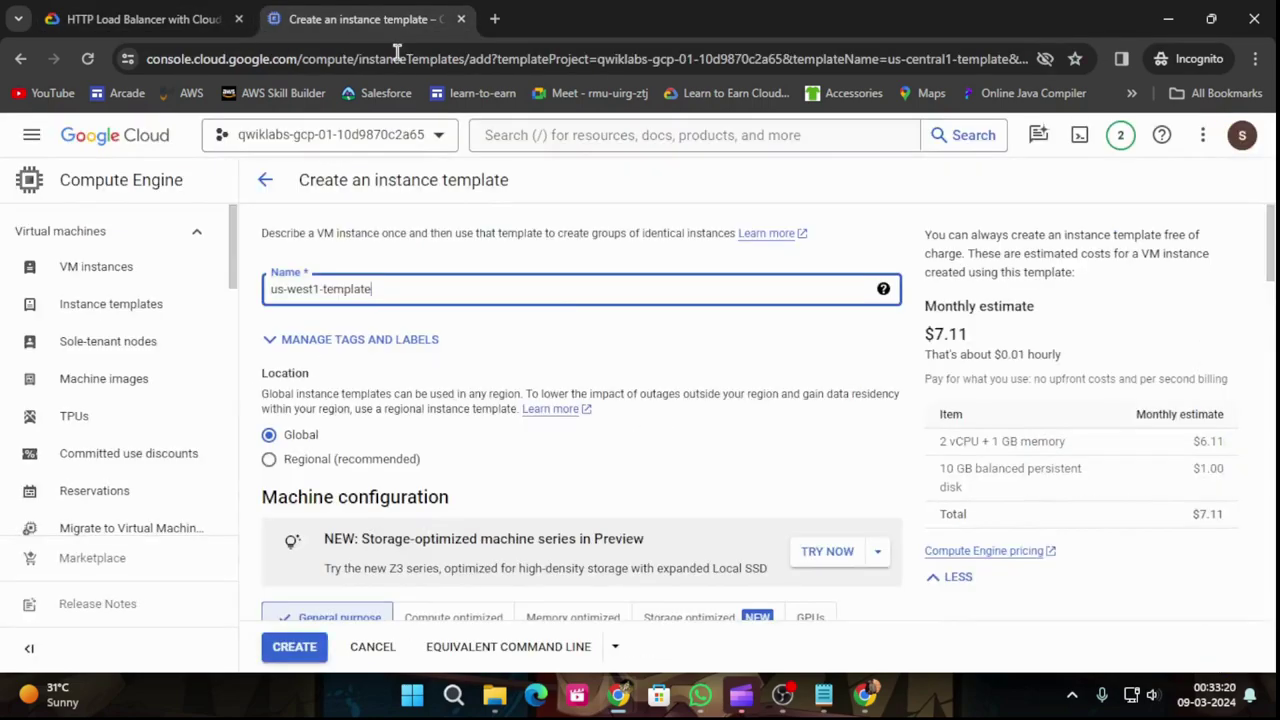
scroll(616, 451, "down", 2)
scroll(617, 455, "down", 3)
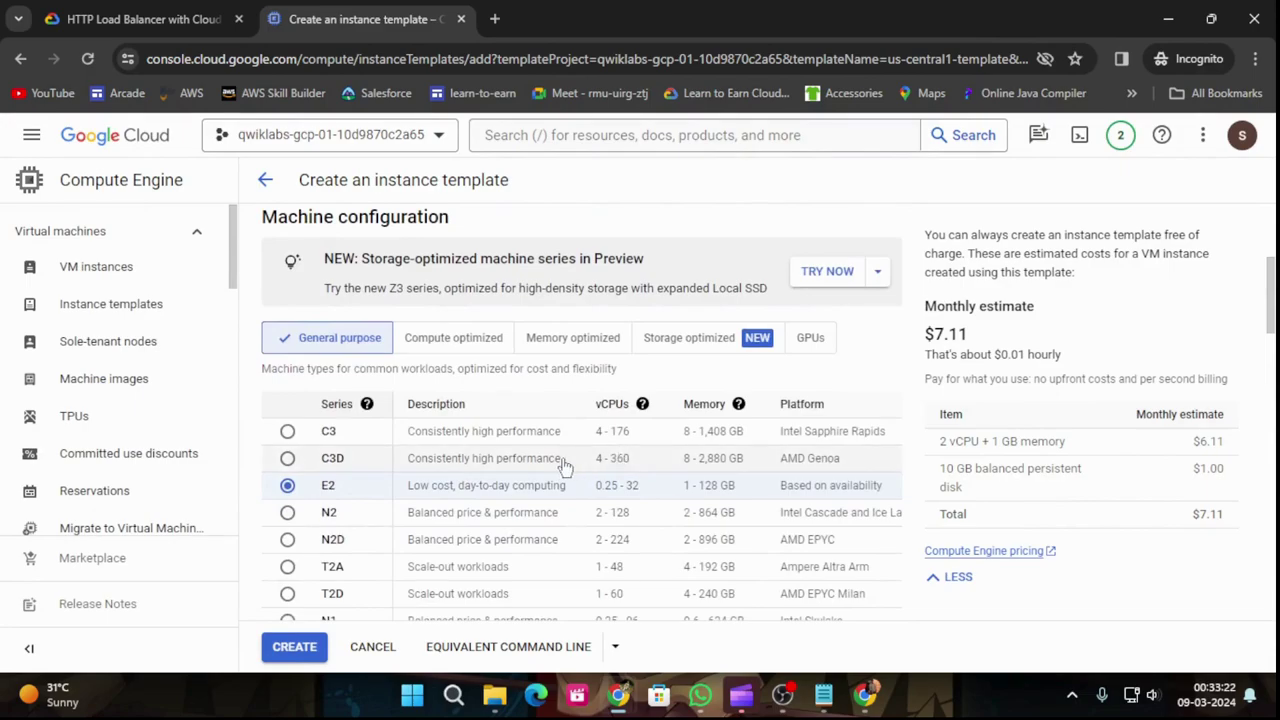
left_click(170, 12)
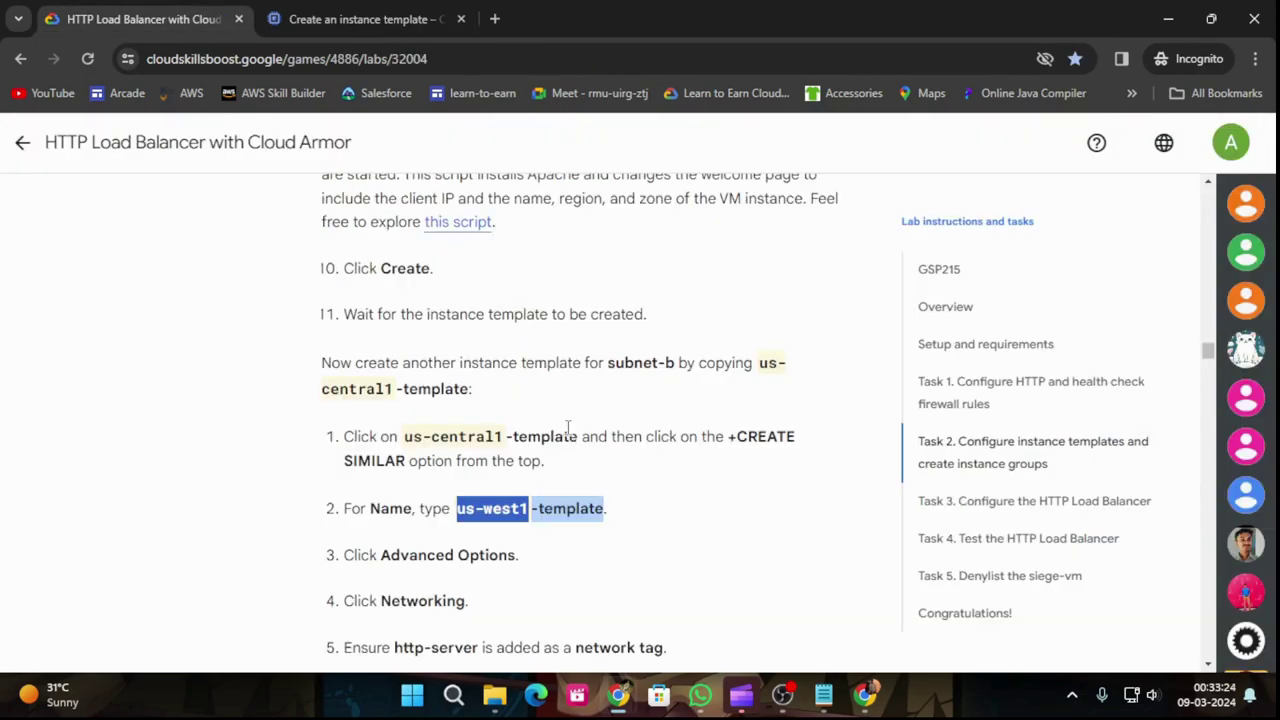
scroll(567, 430, "down", 2)
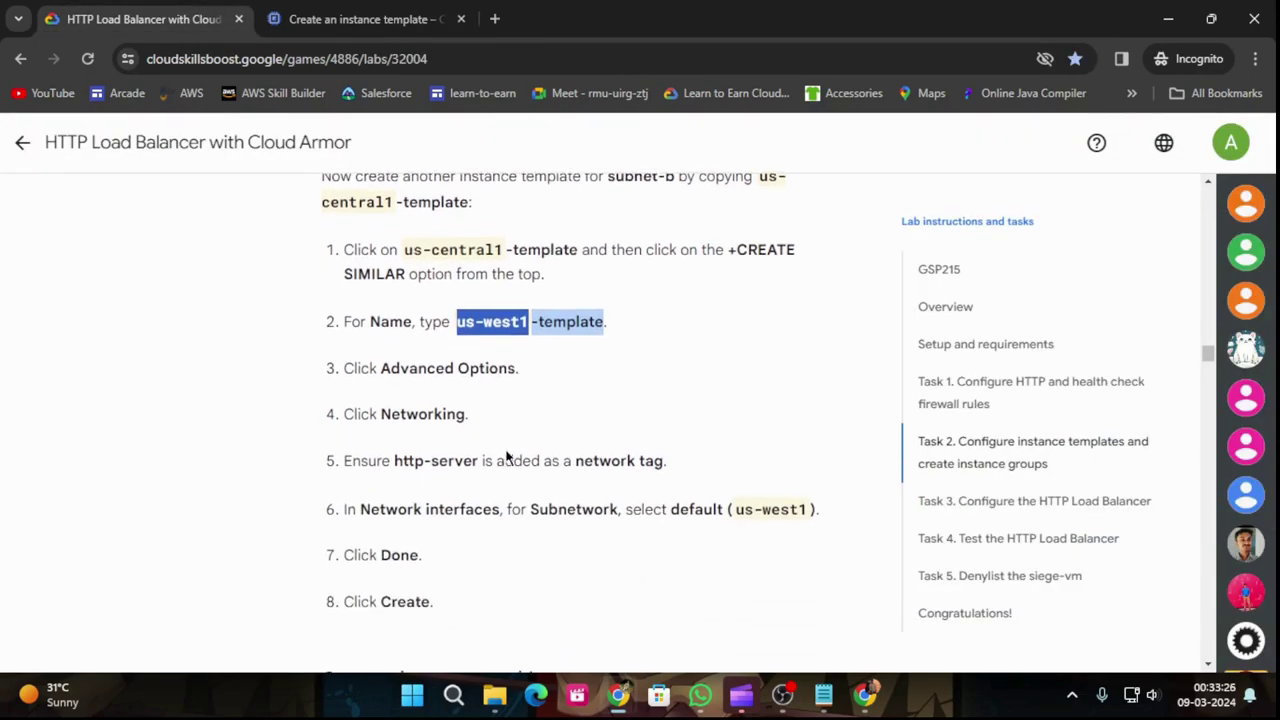
Step: Expand the Networking settings within the advanced options of the us-west1-template form
left_click(330, 19)
scroll(575, 390, "down", 4)
scroll(582, 411, "down", 6)
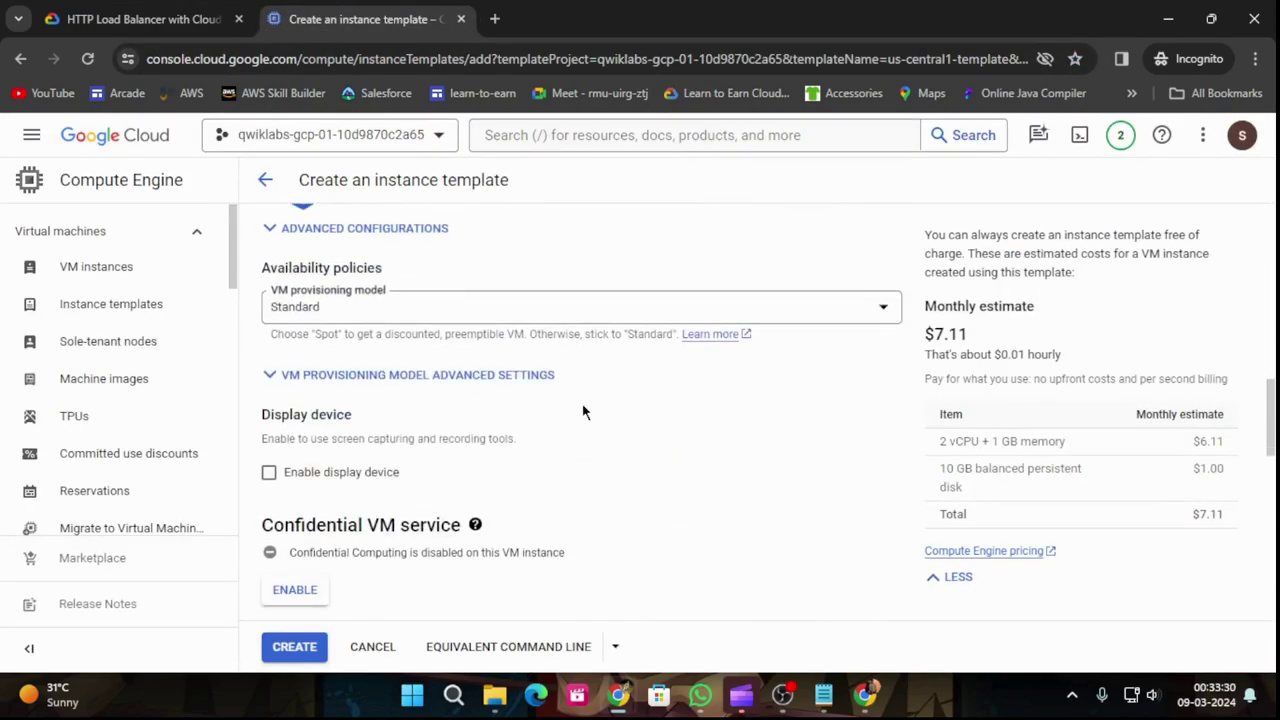
scroll(586, 409, "up", 10)
scroll(586, 460, "down", 15)
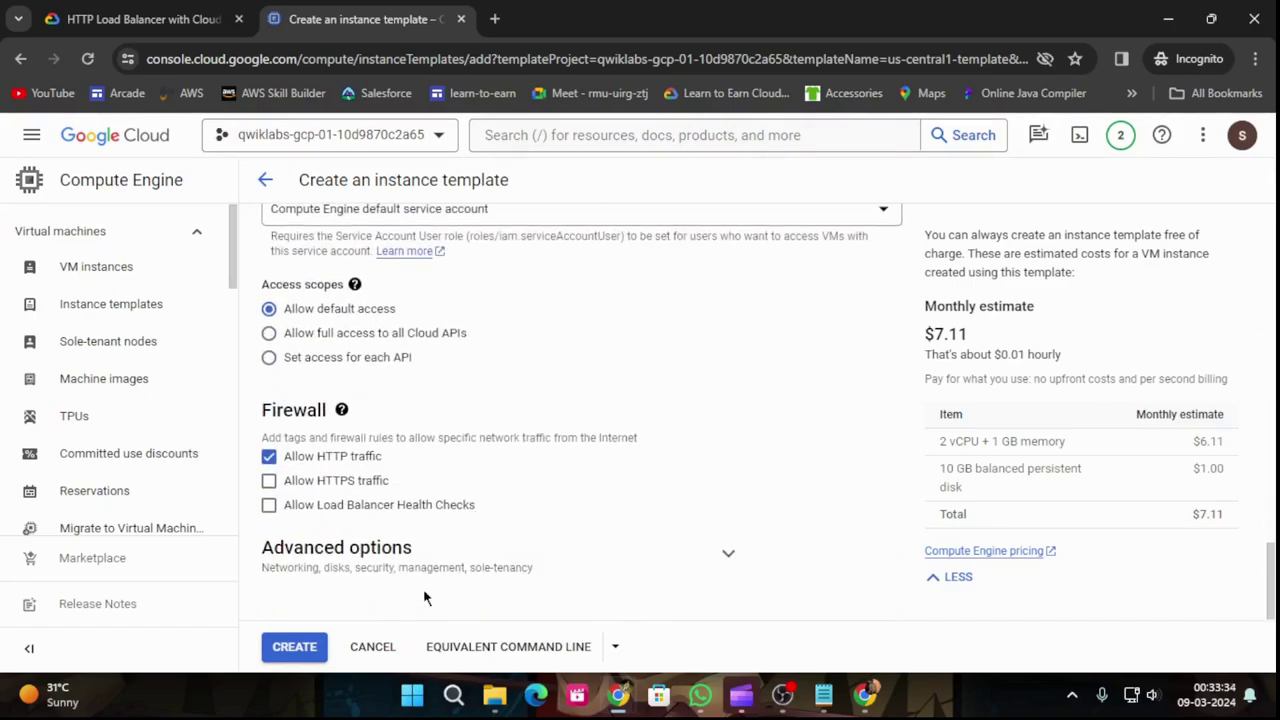
left_click(706, 550)
scroll(706, 547, "down", 3)
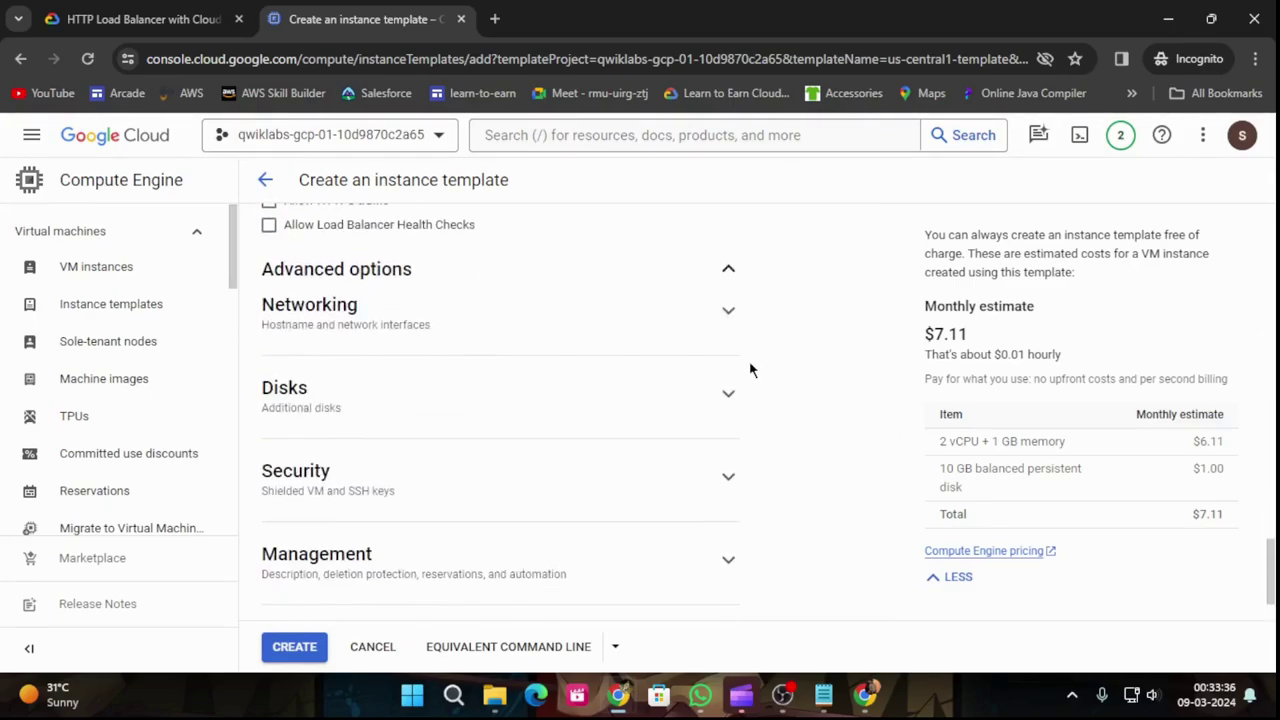
left_click(722, 328)
scroll(730, 340, "down", 2)
scroll(730, 340, "up", 1)
Step: Copy http-server from the lab instructions and enter it as the template's network tag
left_click(500, 274)
scroll(545, 305, "down", 1)
scroll(545, 307, "down", 1)
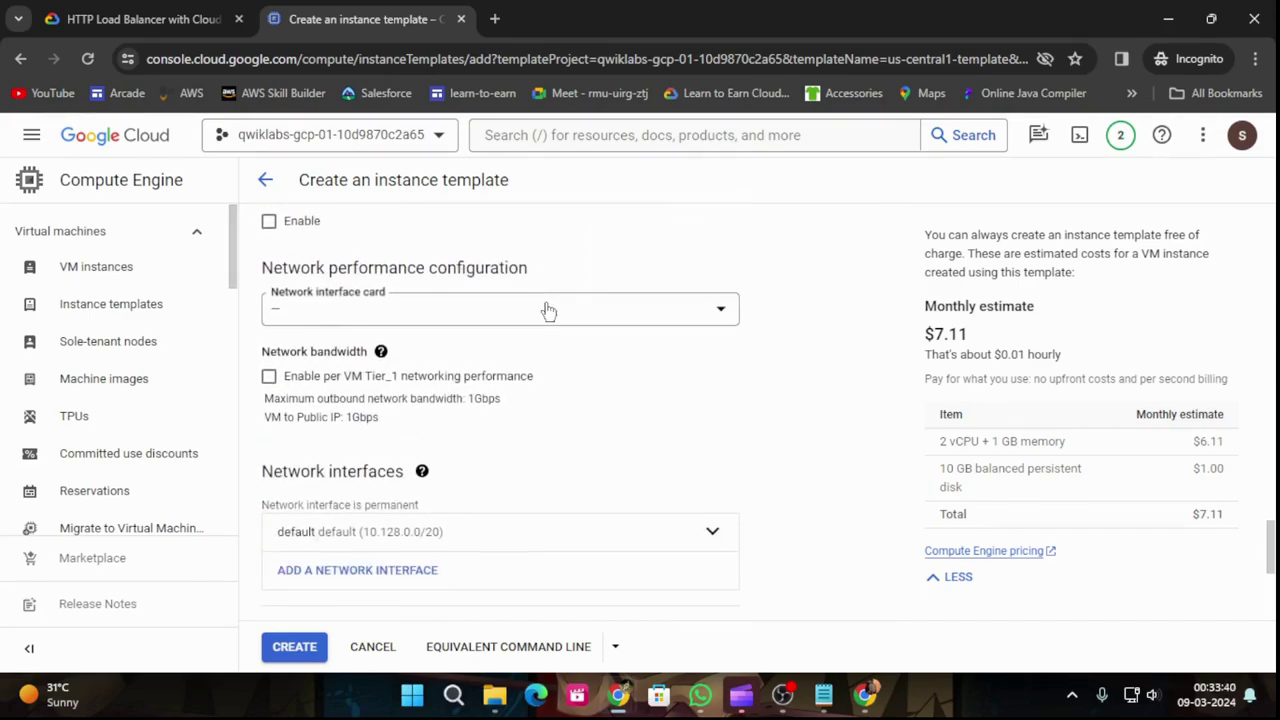
scroll(409, 254, "up", 2)
left_click(140, 19)
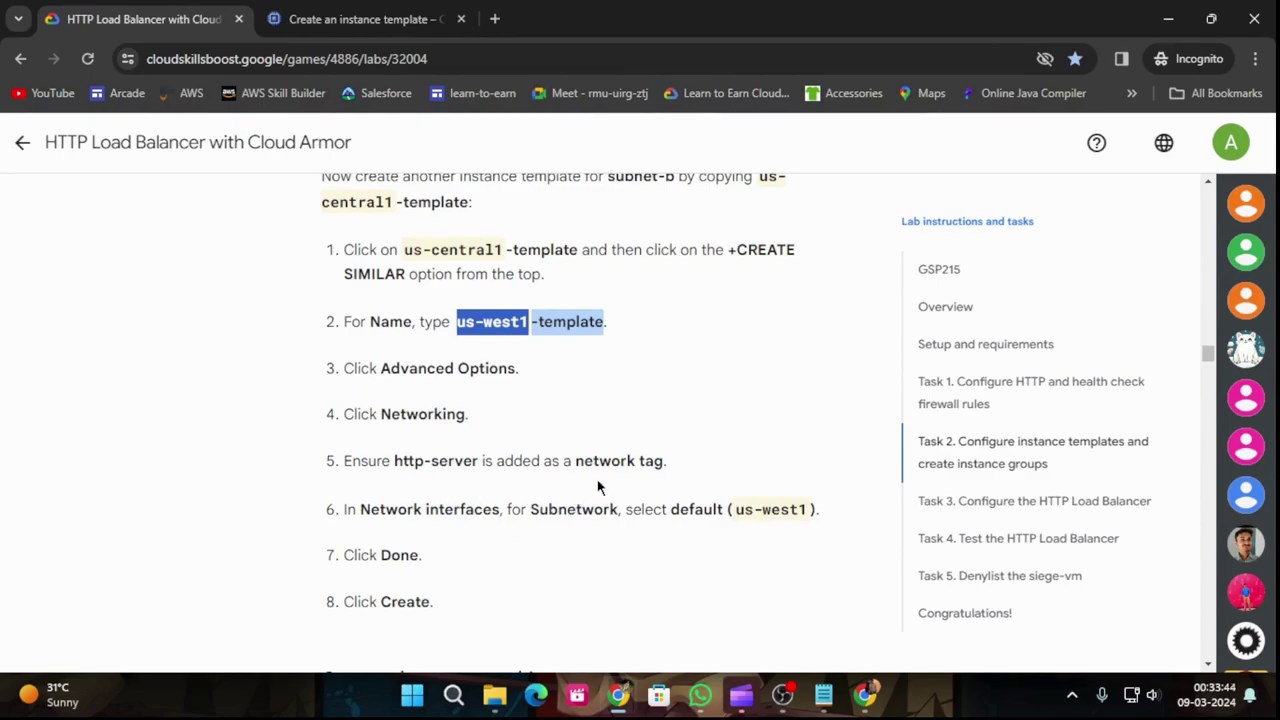
left_click_drag(396, 463, 477, 463)
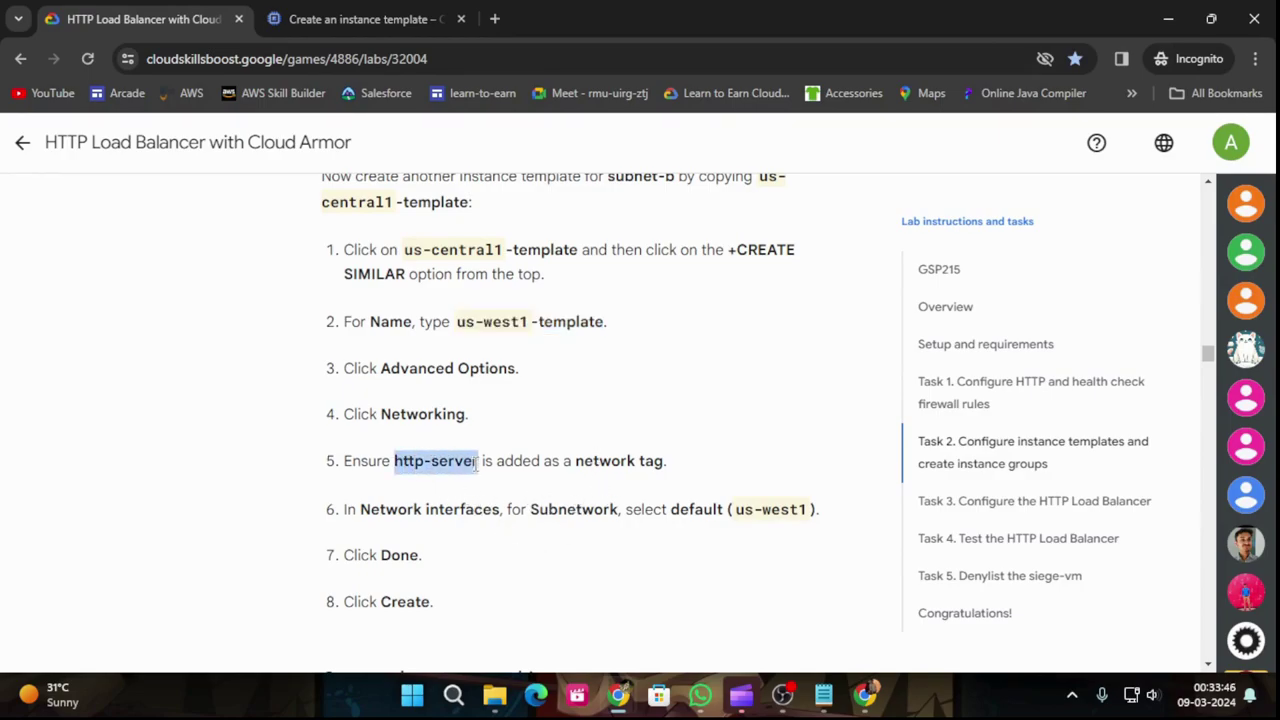
key("ctrl+Tab")
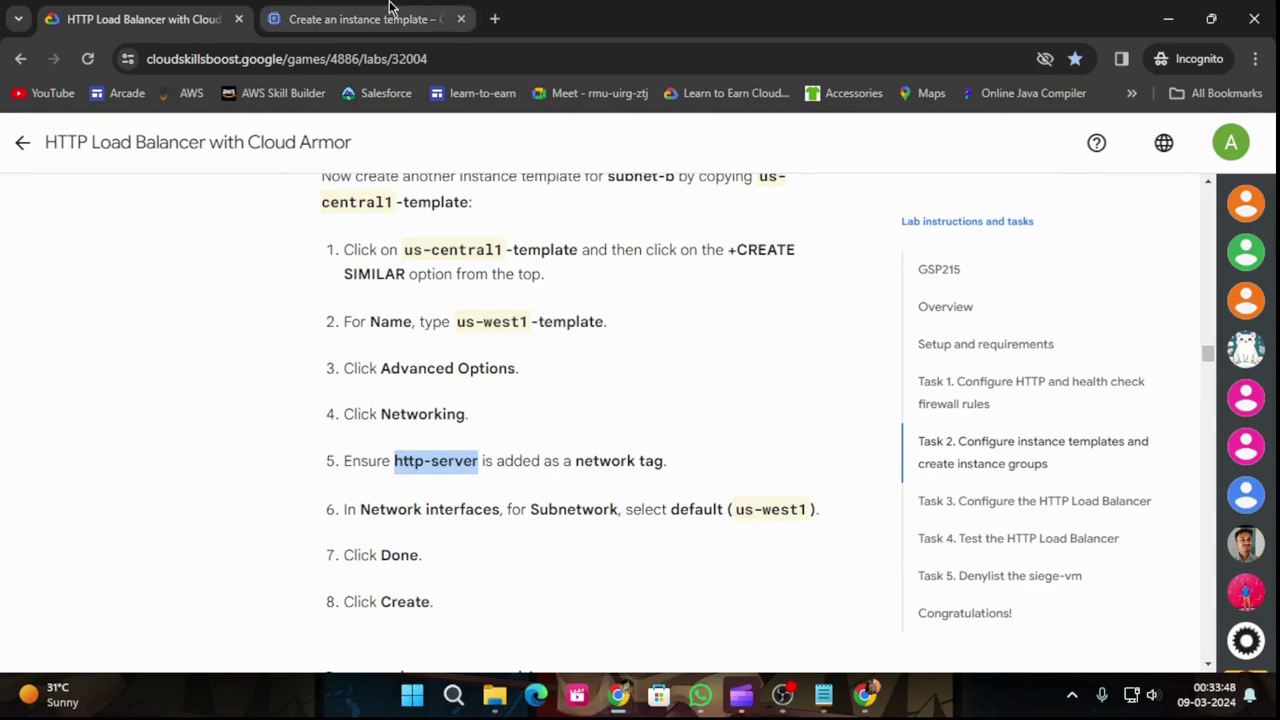
key("ctrl+v")
scroll(515, 463, "down", 1)
scroll(520, 470, "up", 3)
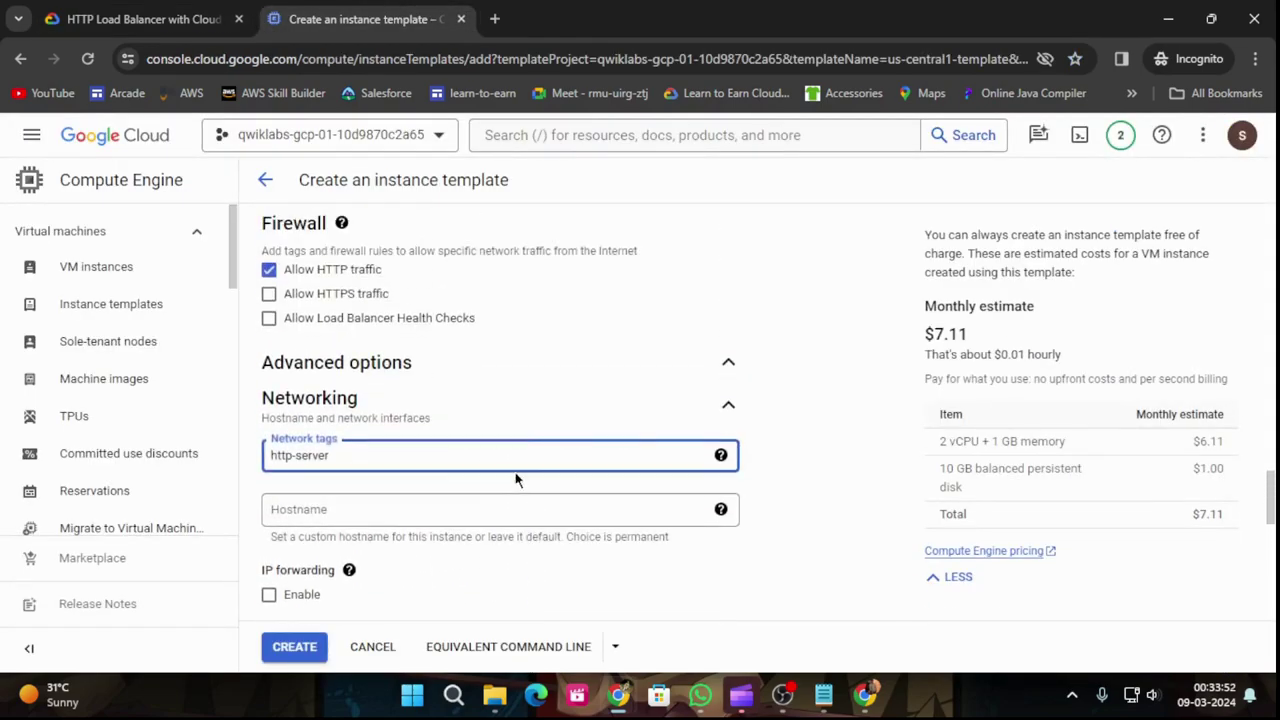
scroll(409, 363, "down", 1)
Step: Check the lab's subnetwork instruction and set the default network interface's subnetwork to default (us-west1)
left_click(143, 10)
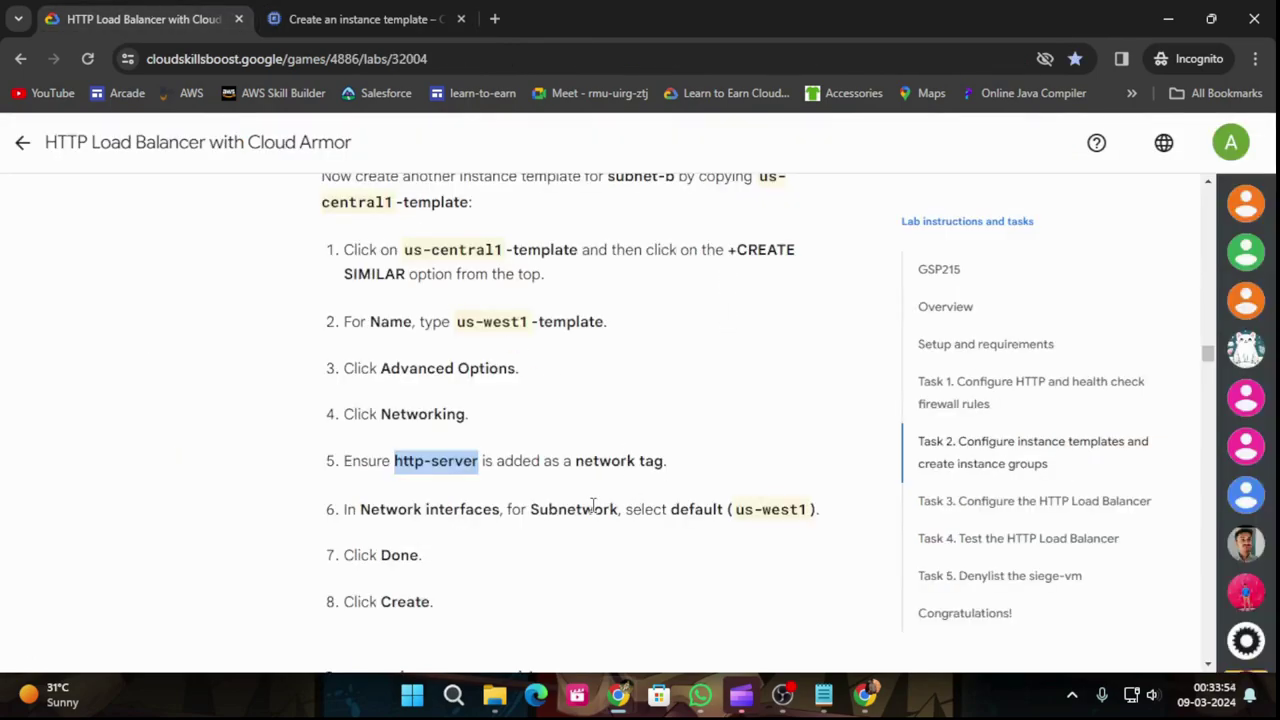
scroll(593, 505, "down", 1)
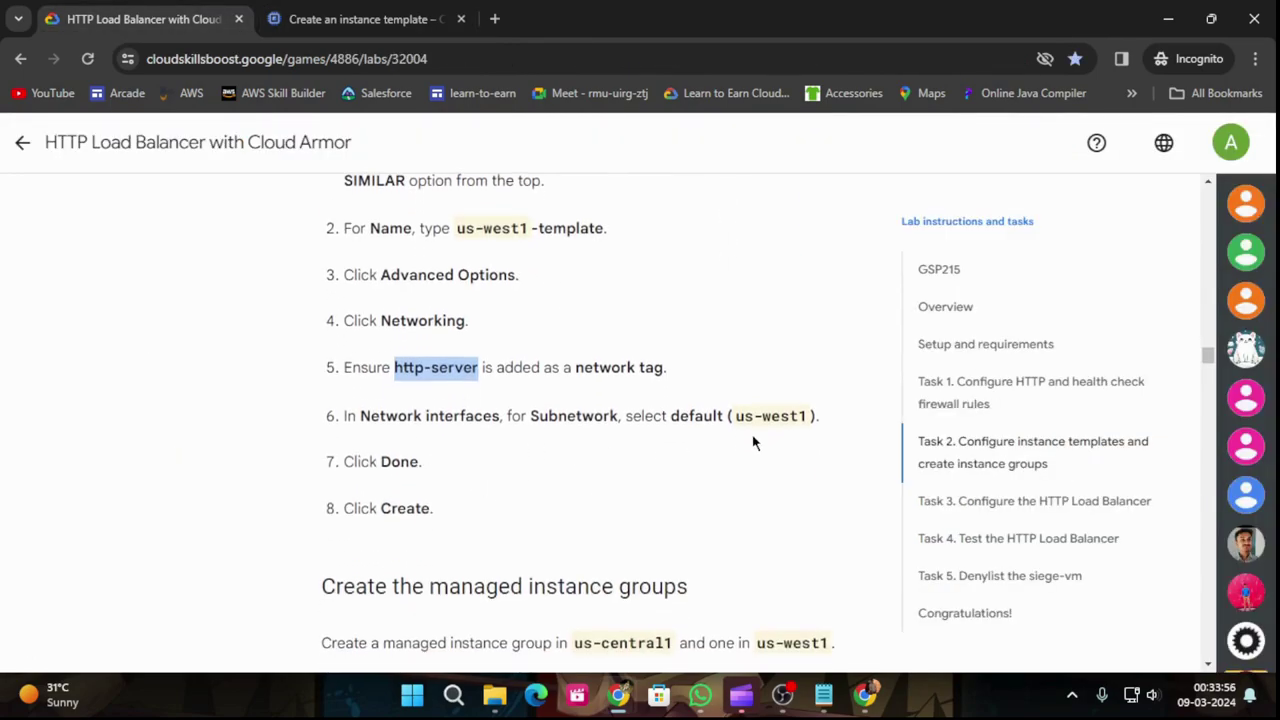
left_click(405, 14)
scroll(550, 458, "down", 4)
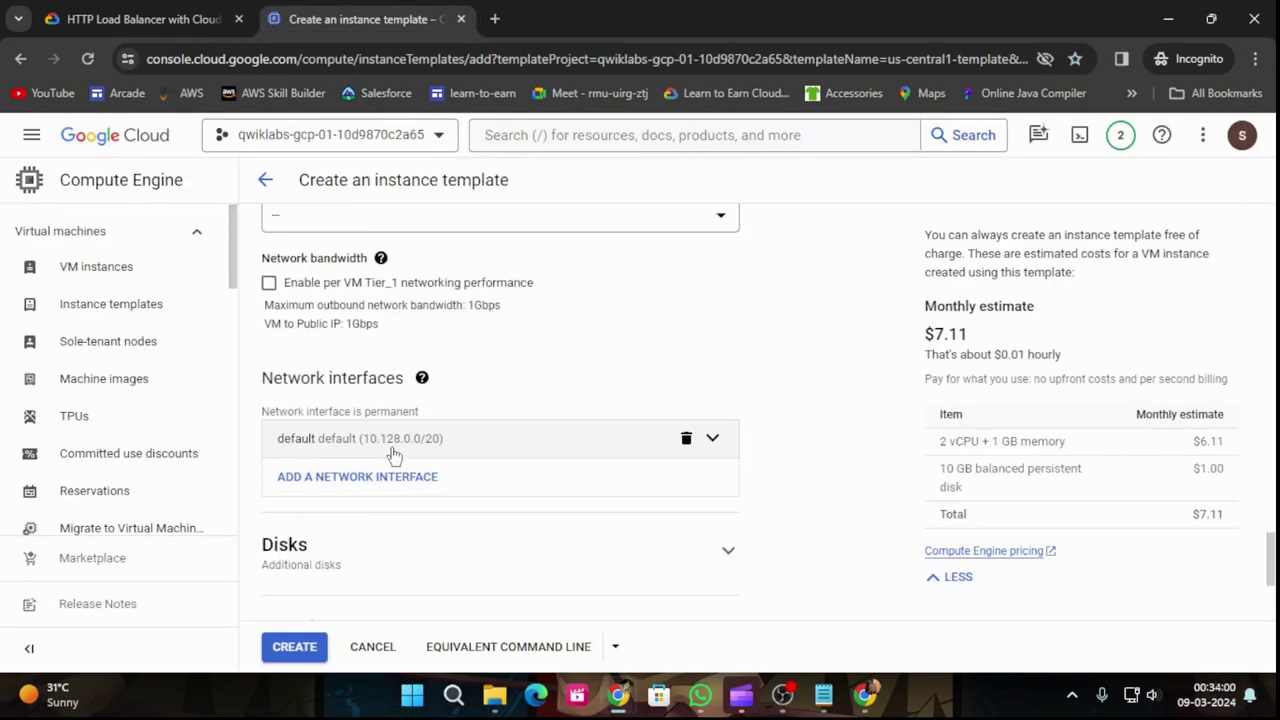
left_click(393, 455)
scroll(400, 457, "down", 1)
left_click(540, 488)
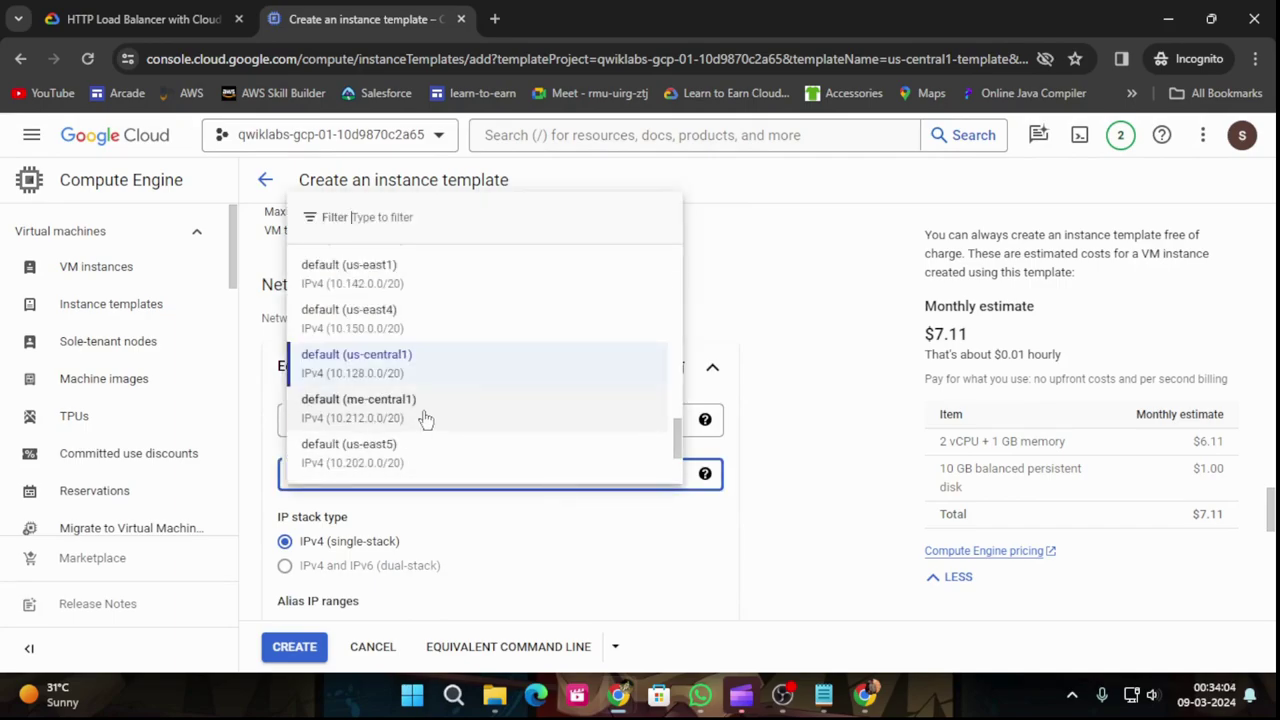
scroll(428, 418, "down", 3)
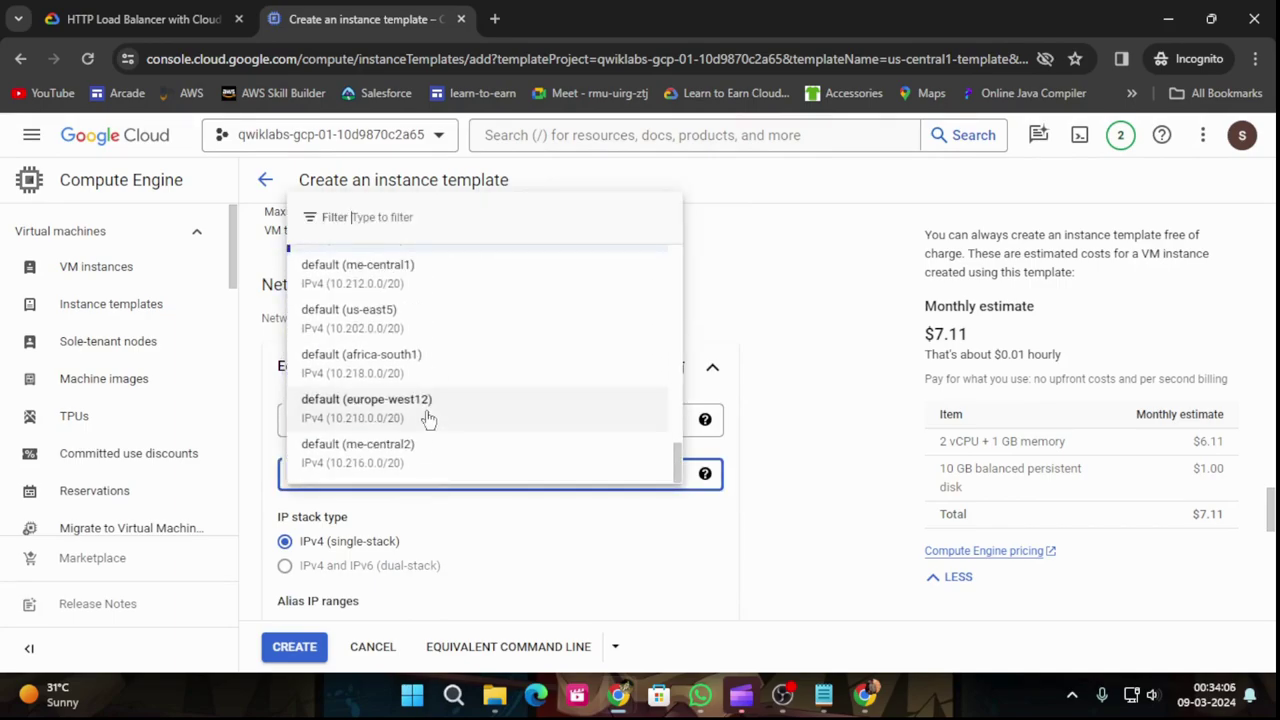
scroll(430, 420, "up", 5)
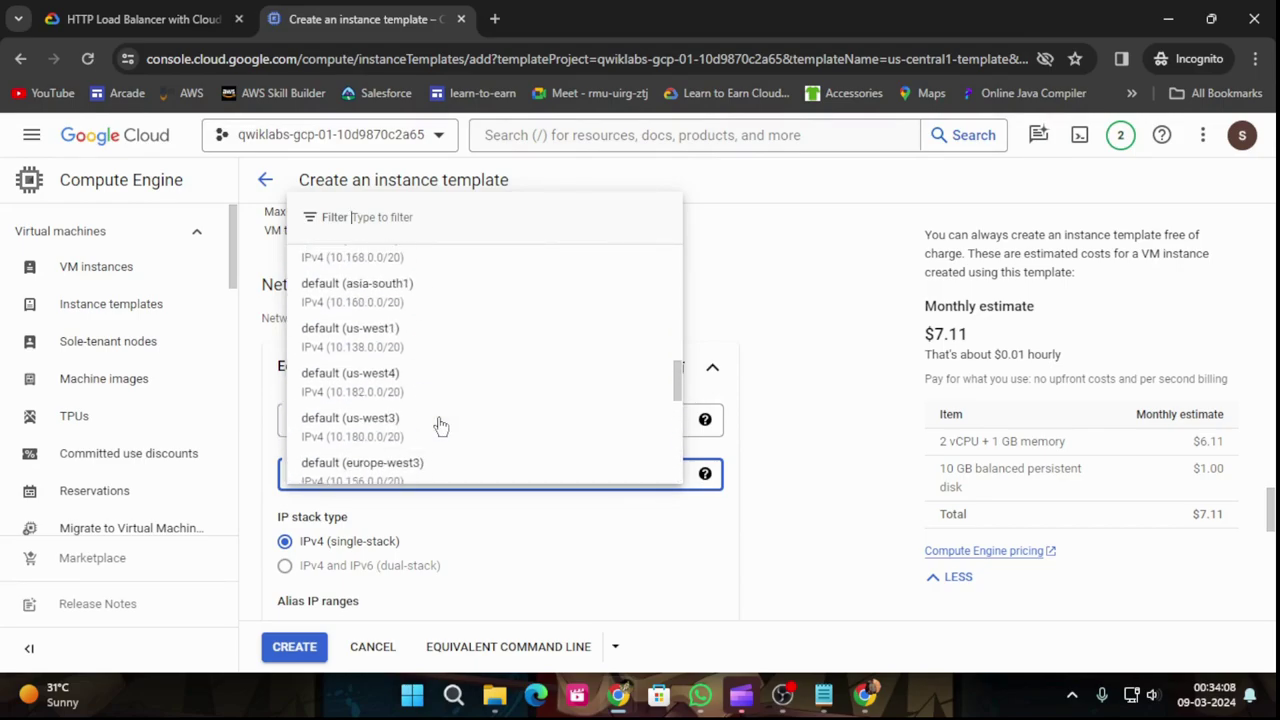
left_click(403, 343)
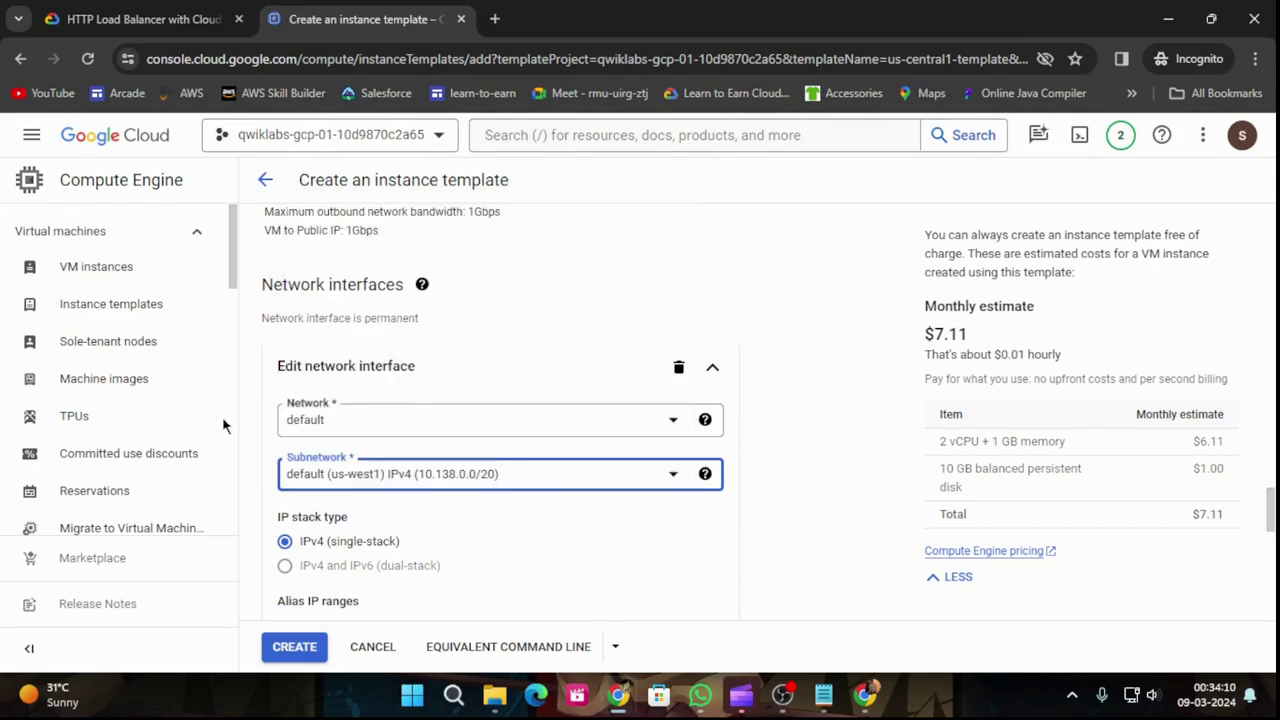
Step: Check the lab's final template instructions, finish editing the network interface and create us-west1-template
left_click(137, 10)
scroll(652, 478, "down", 2)
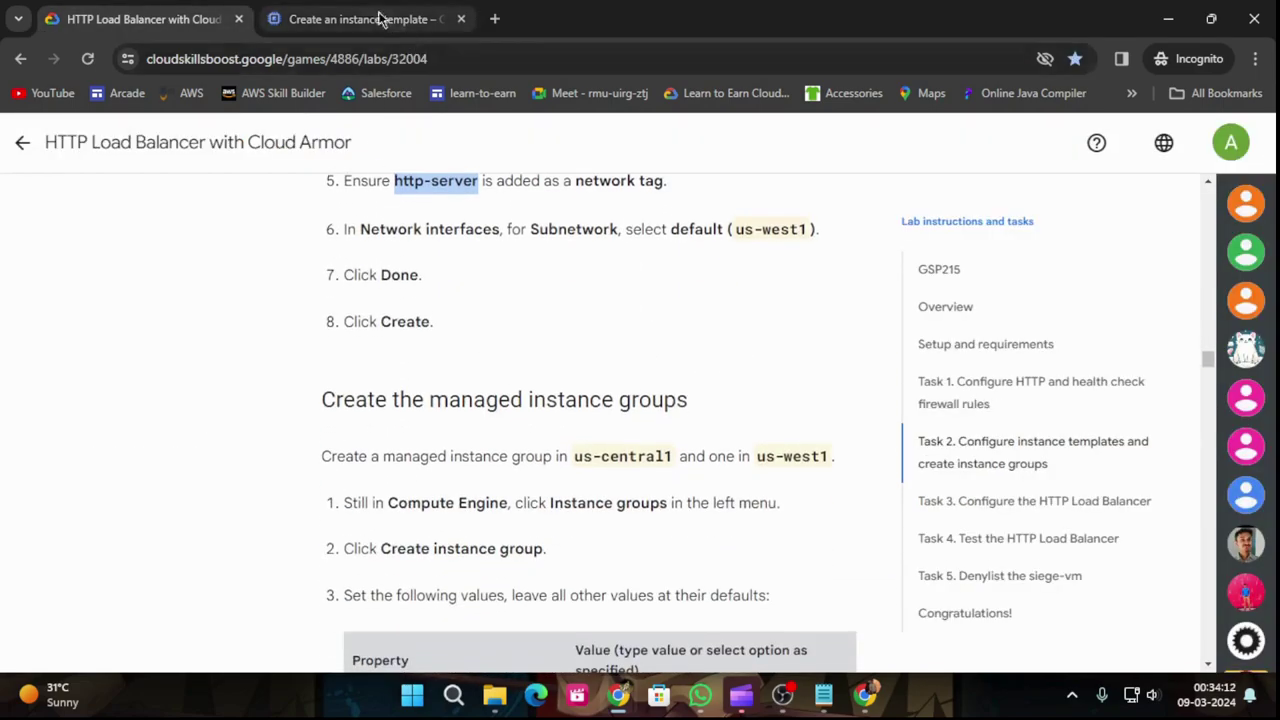
key("ctrl+Tab")
scroll(634, 543, "down", 2)
scroll(685, 500, "down", 3)
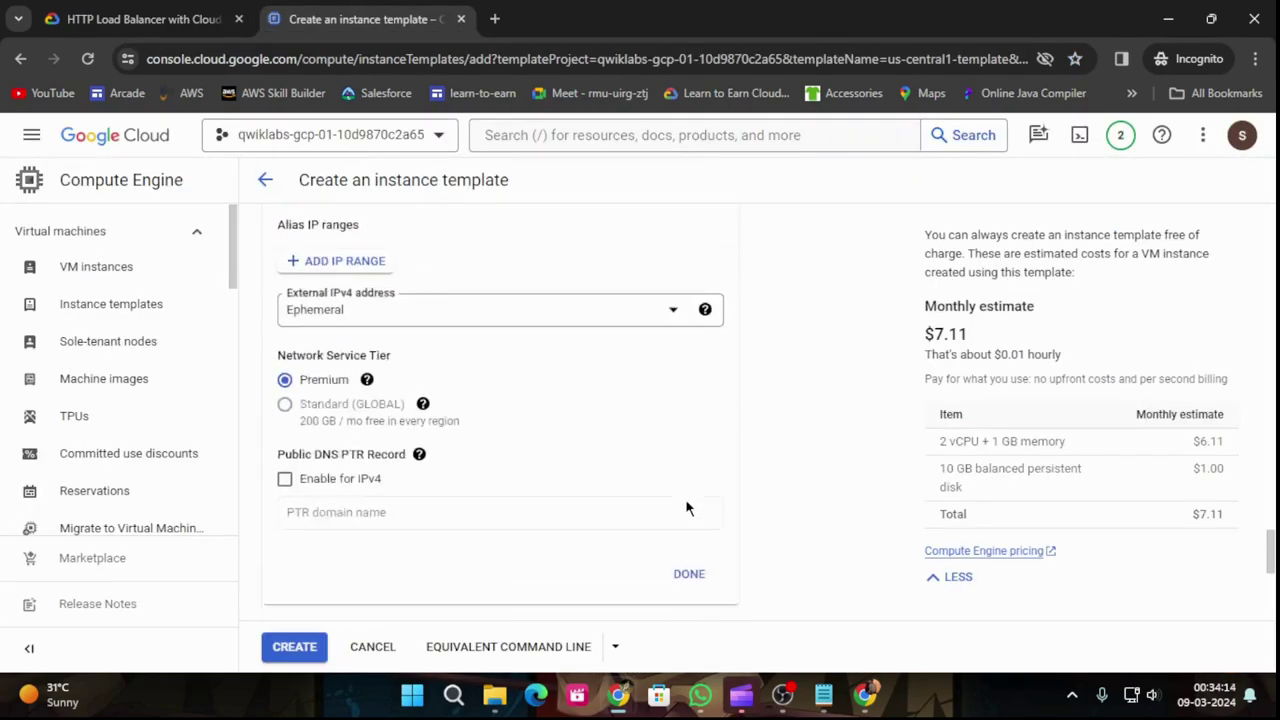
left_click(685, 484)
left_click(295, 647)
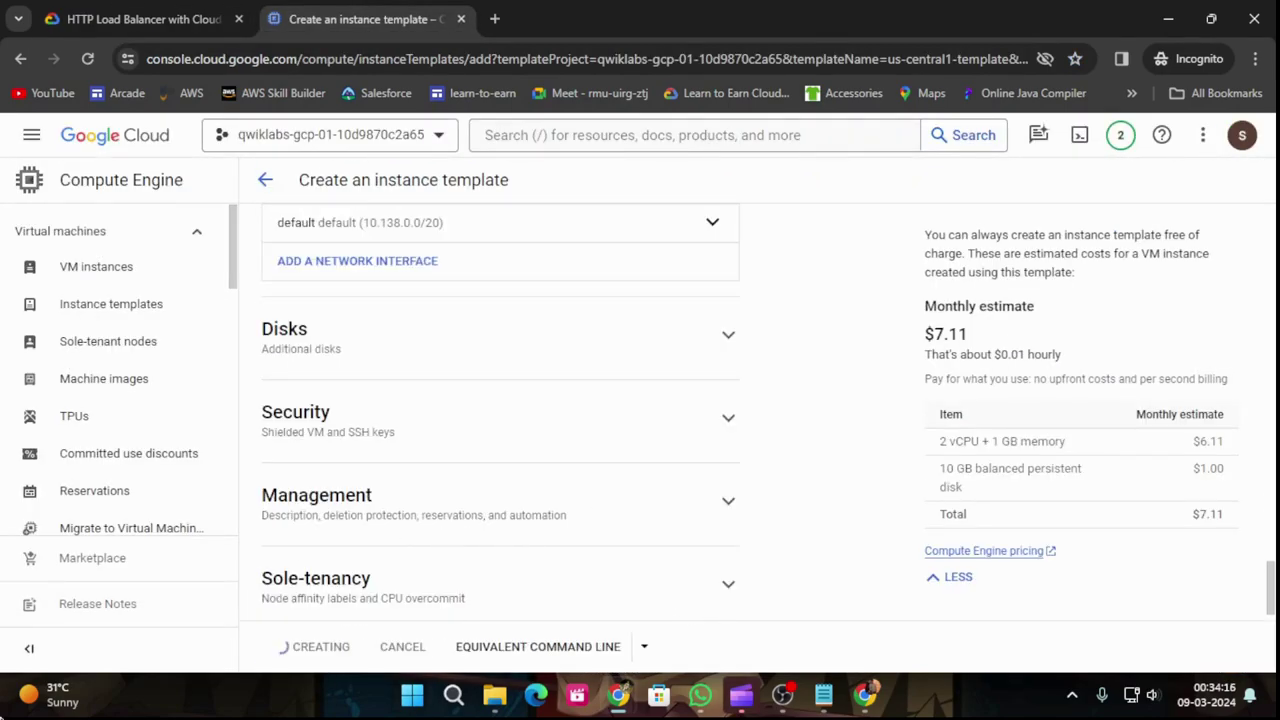
Step: Read the lab's instructions for creating the managed instance groups and check the list of instance templates
key("ctrl+shift+Tab")
scroll(726, 477, "down", 2)
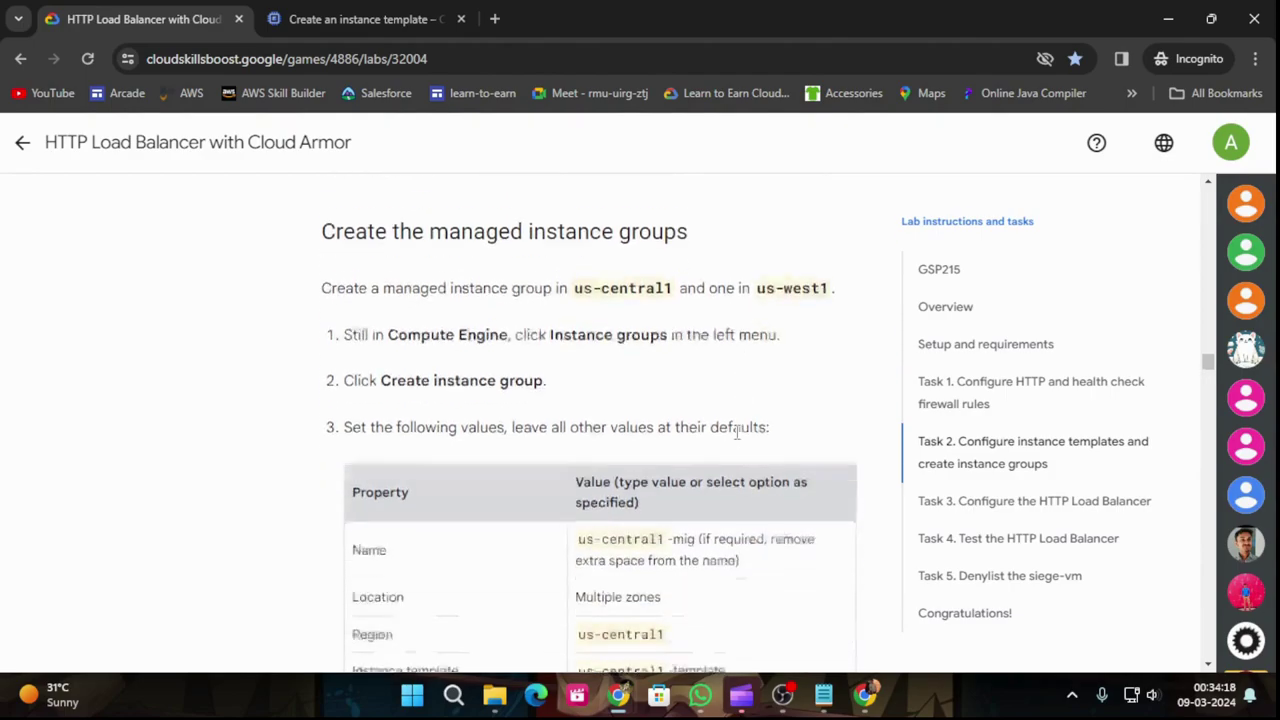
scroll(742, 433, "up", 1)
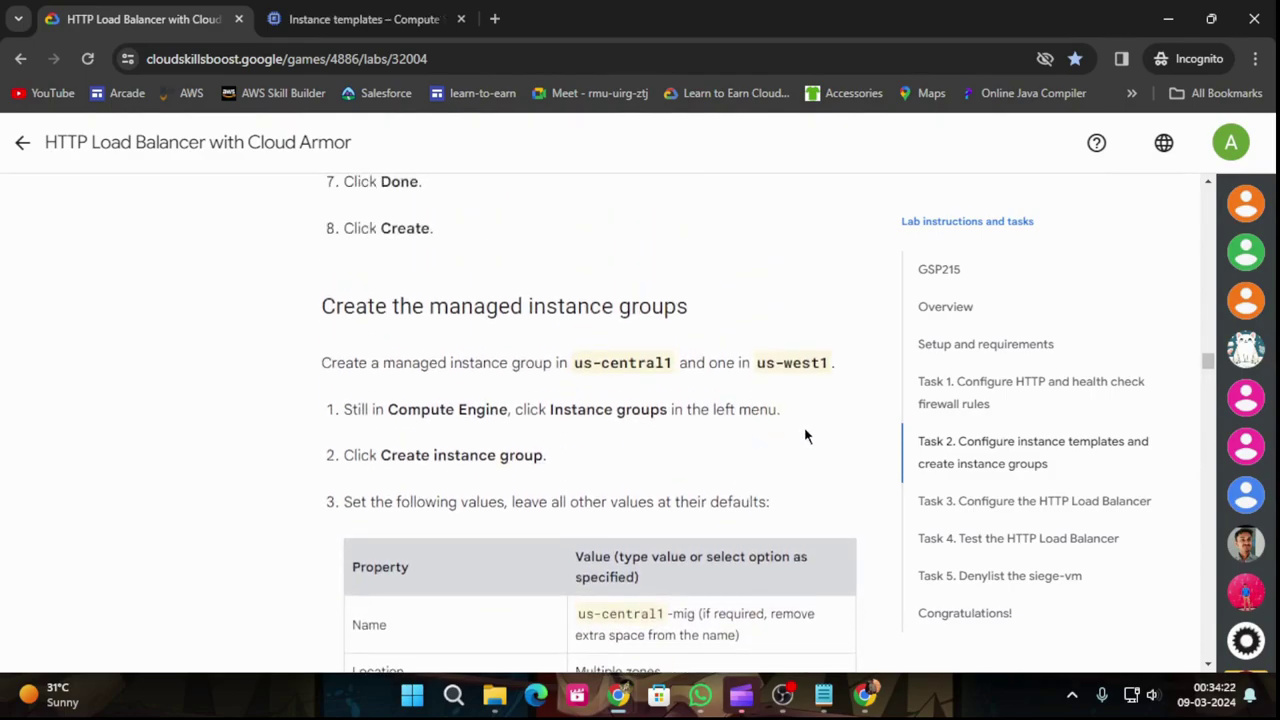
left_click(369, 14)
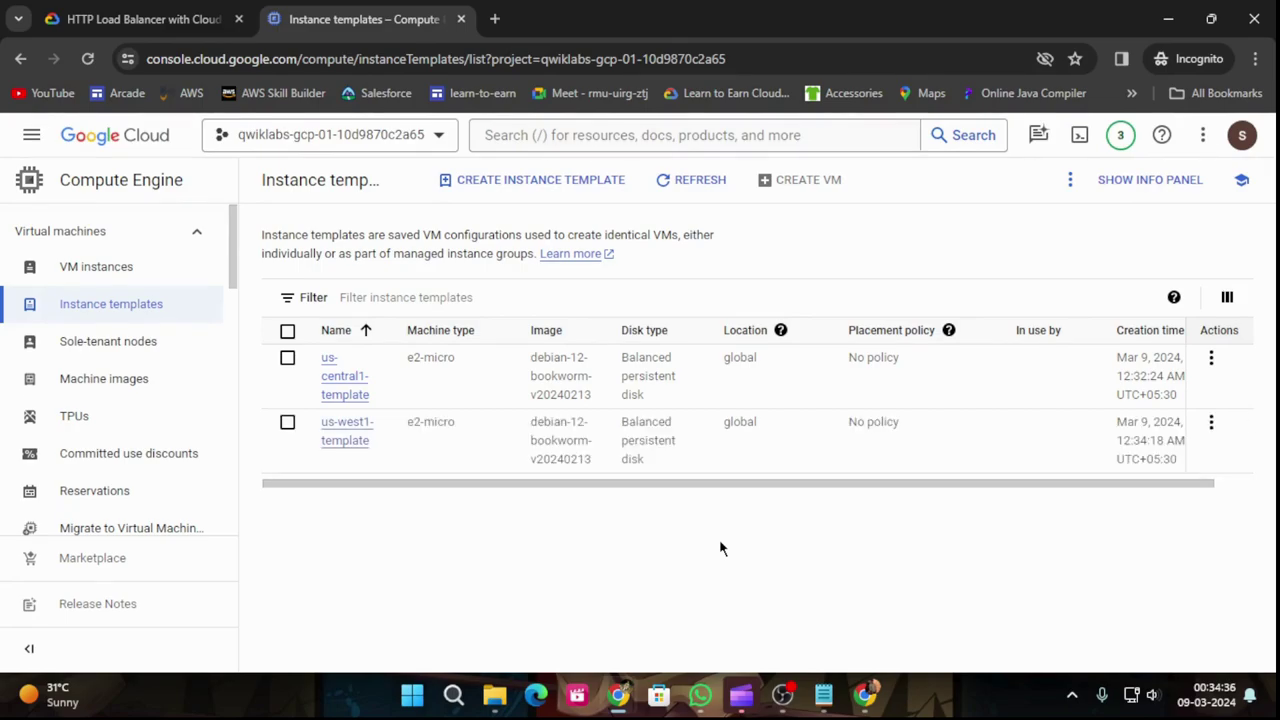
left_click(197, 10)
scroll(511, 445, "down", 1)
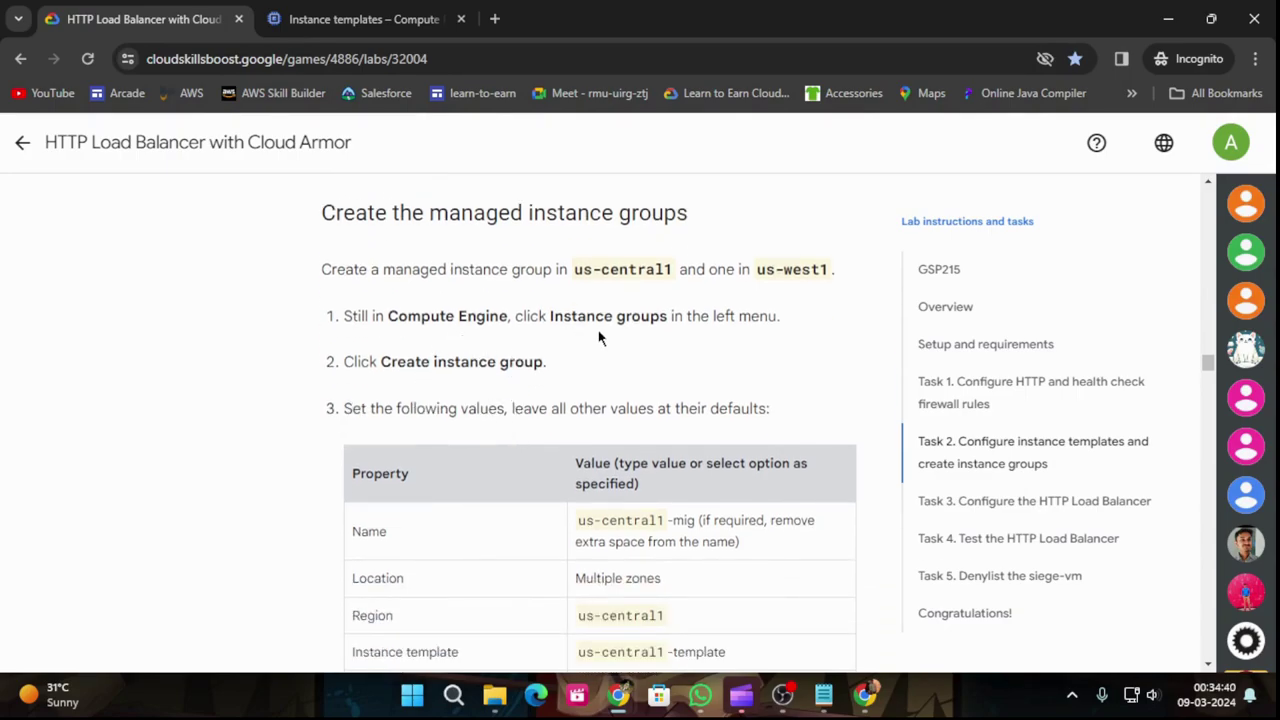
Step: Open the Instance groups page of Compute Engine in the Google Cloud console
left_click(360, 19)
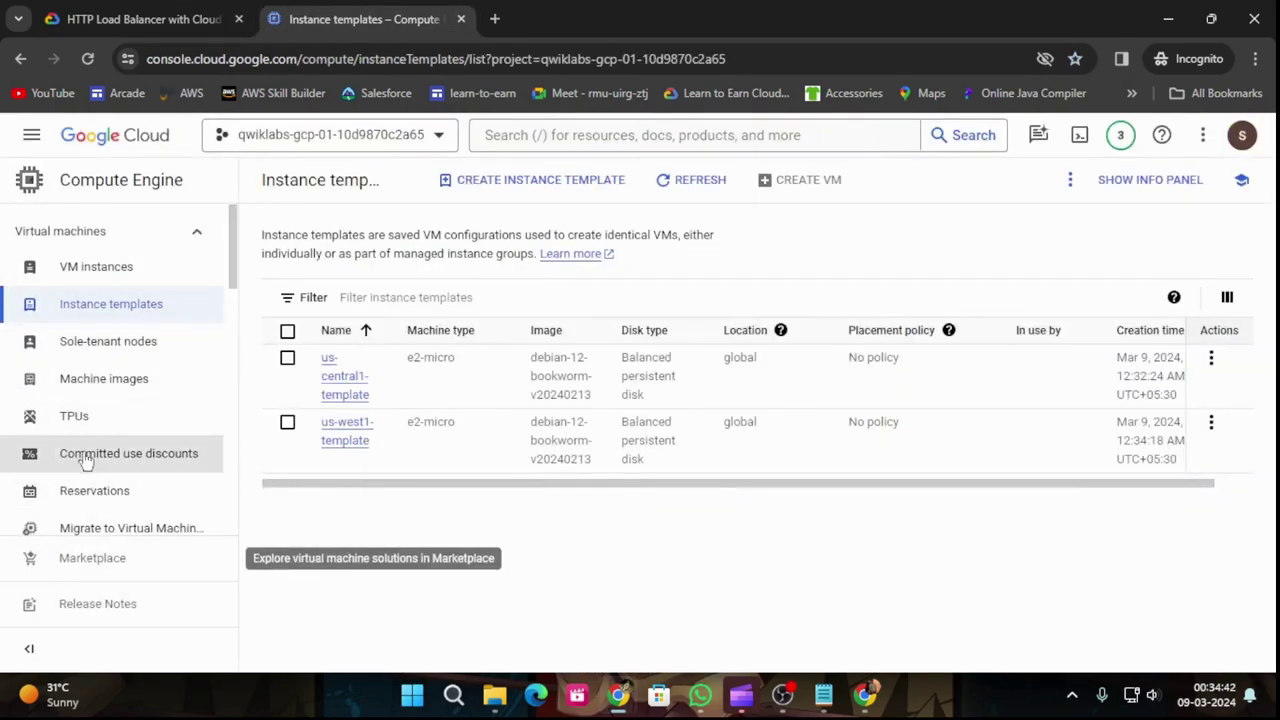
scroll(100, 470, "down", 1)
scroll(138, 474, "down", 3)
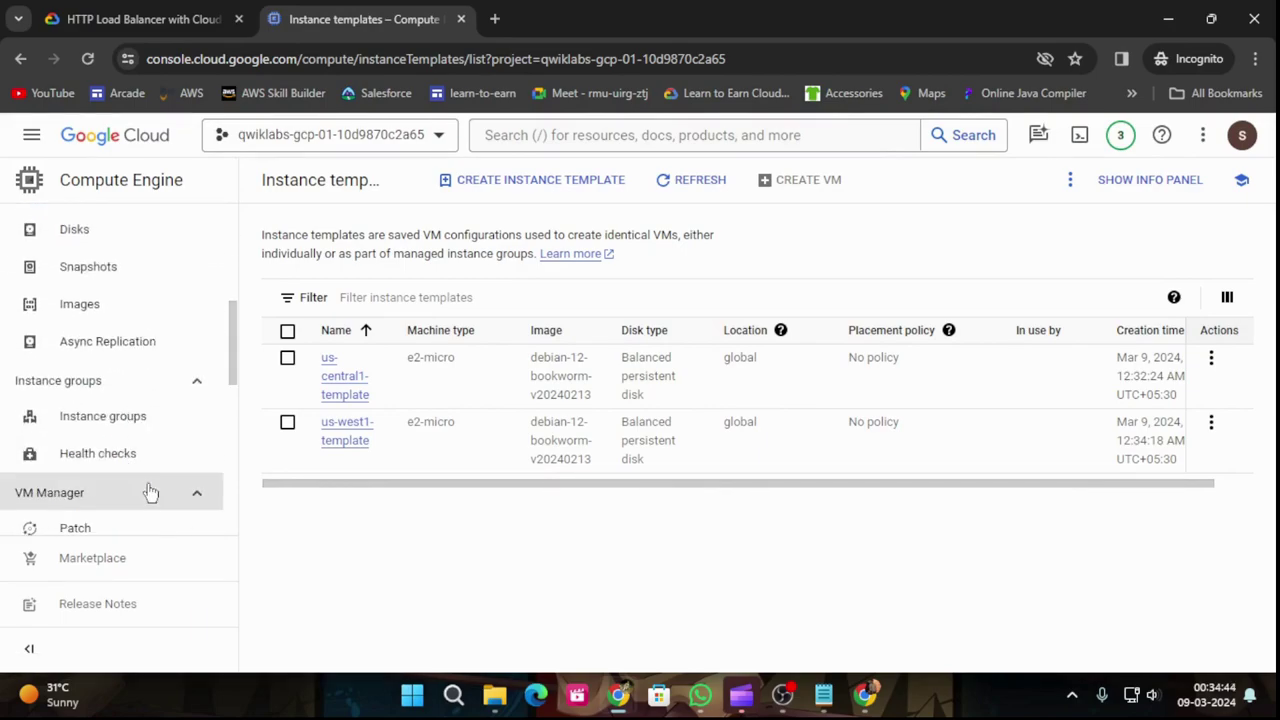
left_click(118, 430)
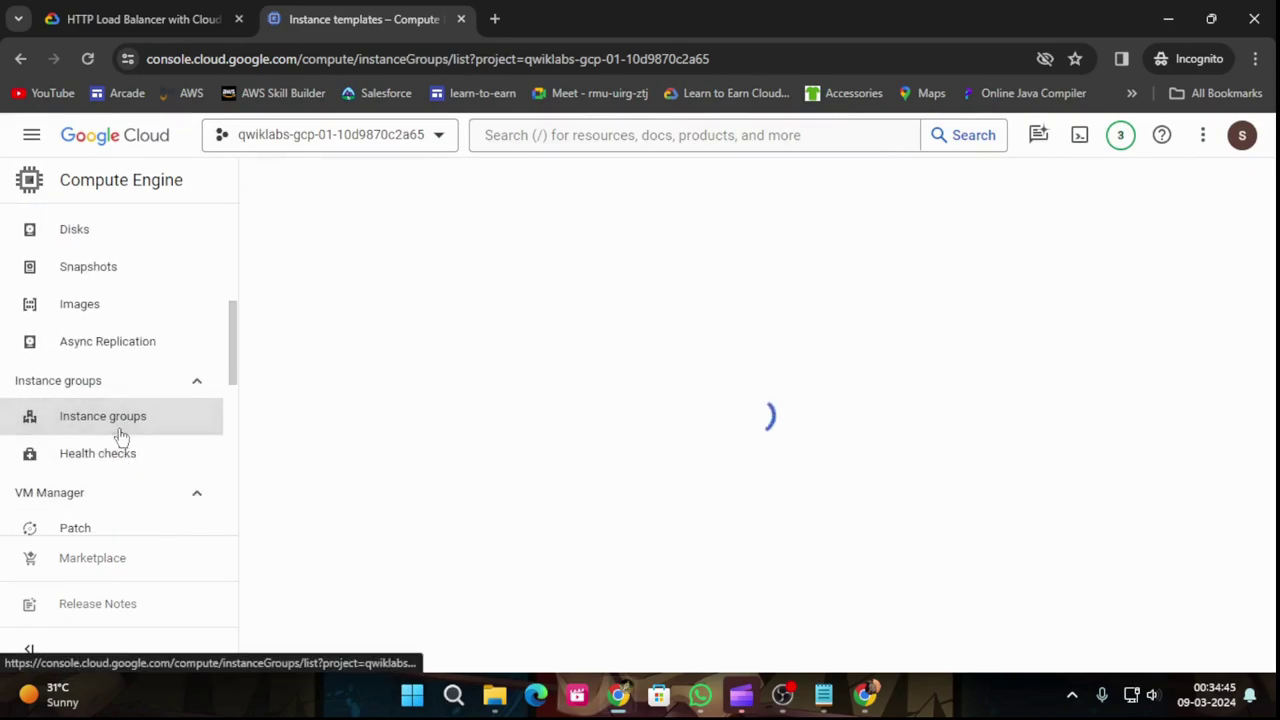
Step: Start a new managed instance group and name it us-central1-mig, using the name copied from the lab instructions
left_click(182, 14)
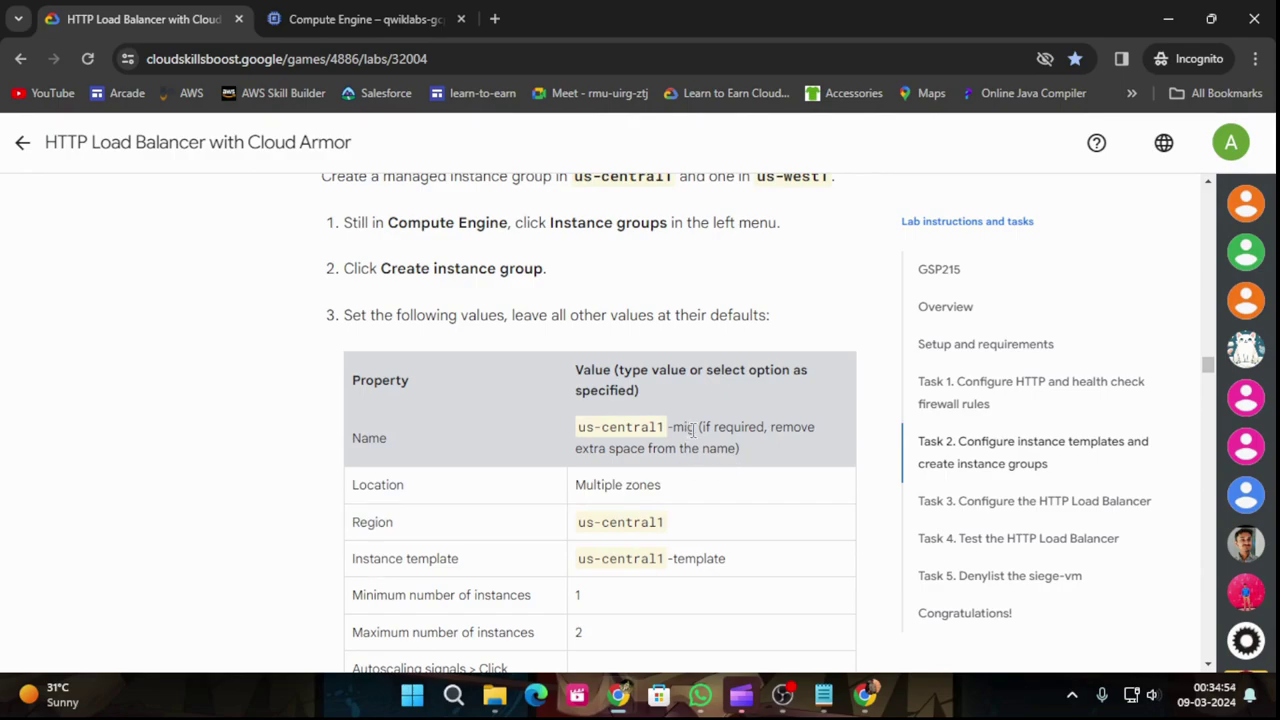
left_click_drag(697, 429, 572, 430)
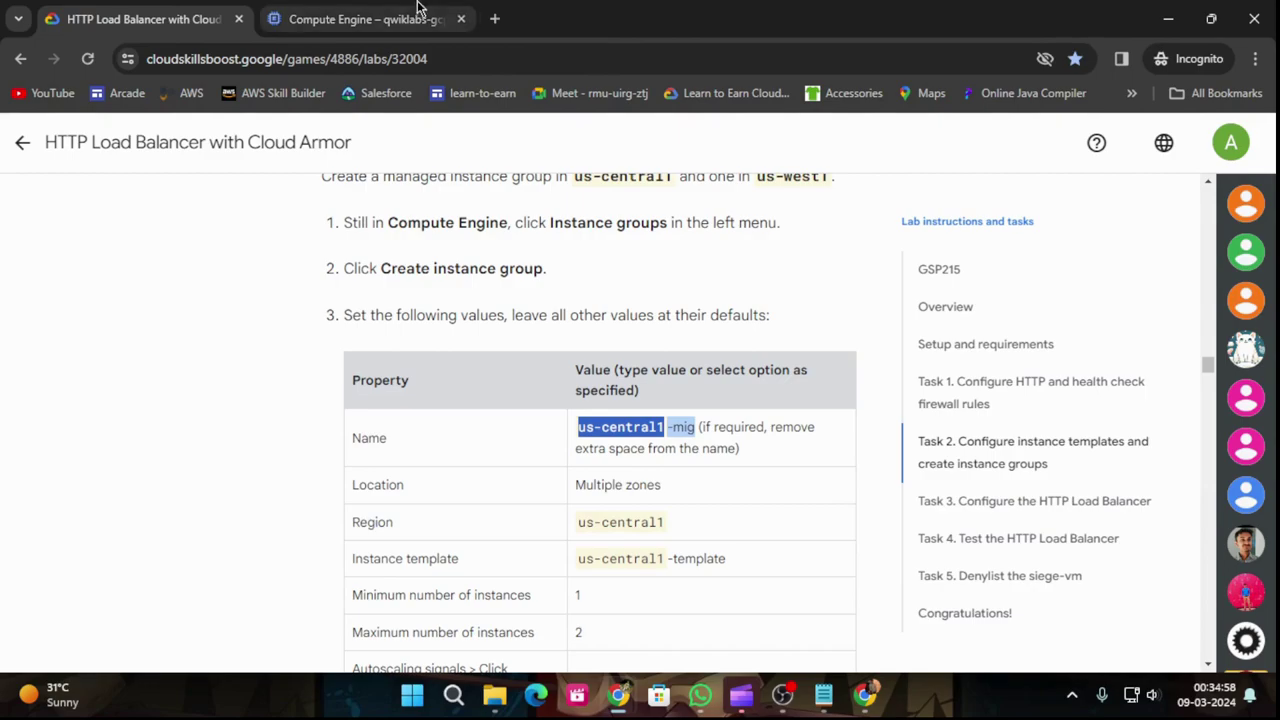
left_click(360, 19)
left_click(677, 591)
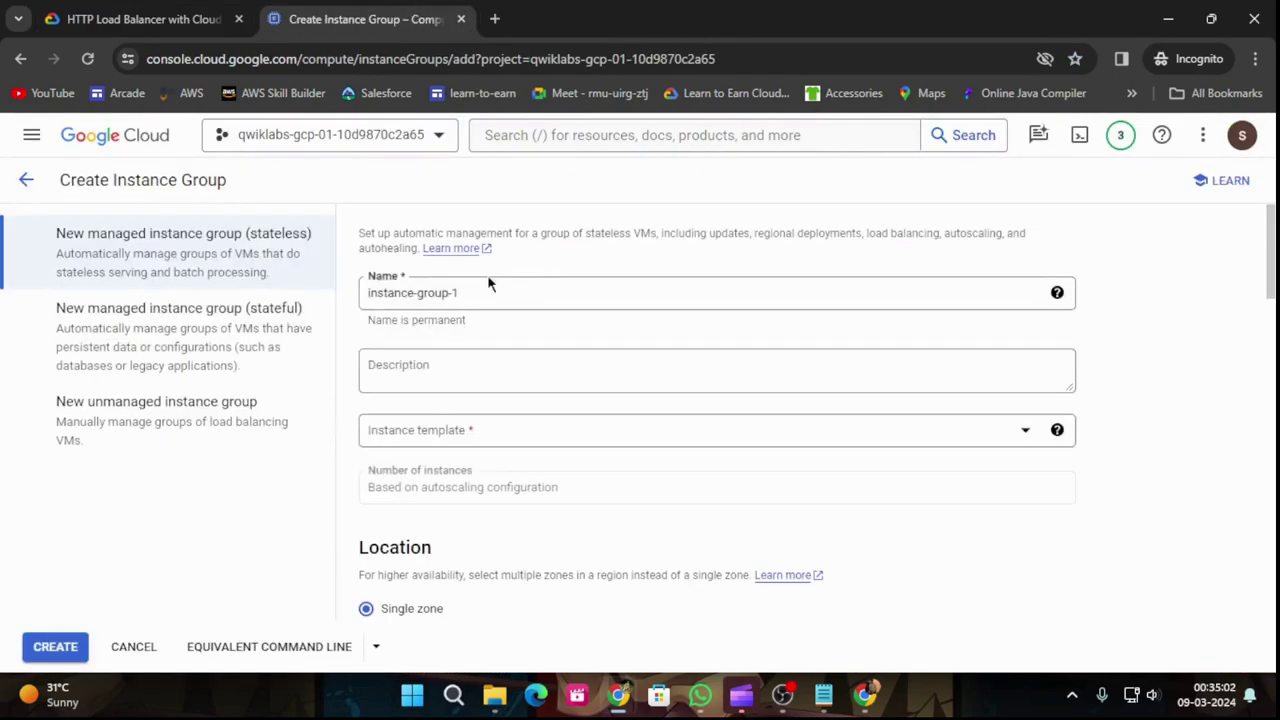
left_click_drag(469, 292, 329, 294)
type("us-central1-mig")
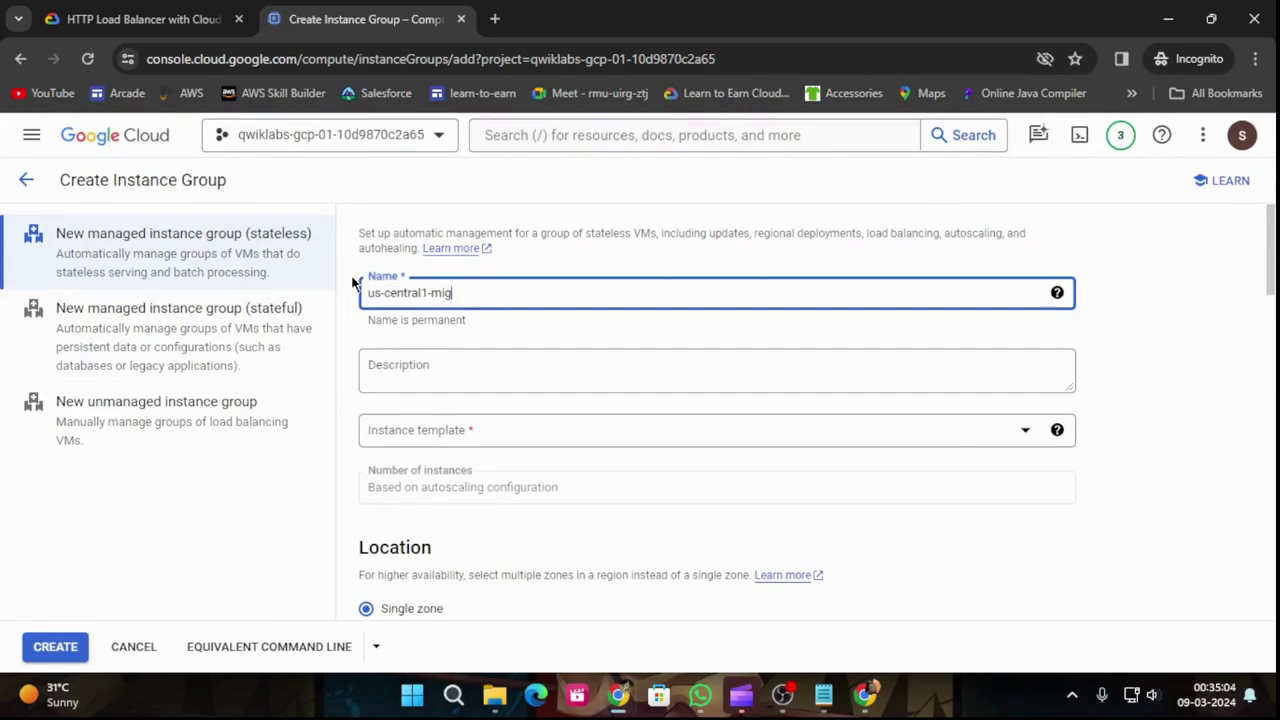
Step: Check the lab's table of location, region and template values for the group and return to the instance group form
left_click(140, 18)
scroll(607, 450, "down", 1)
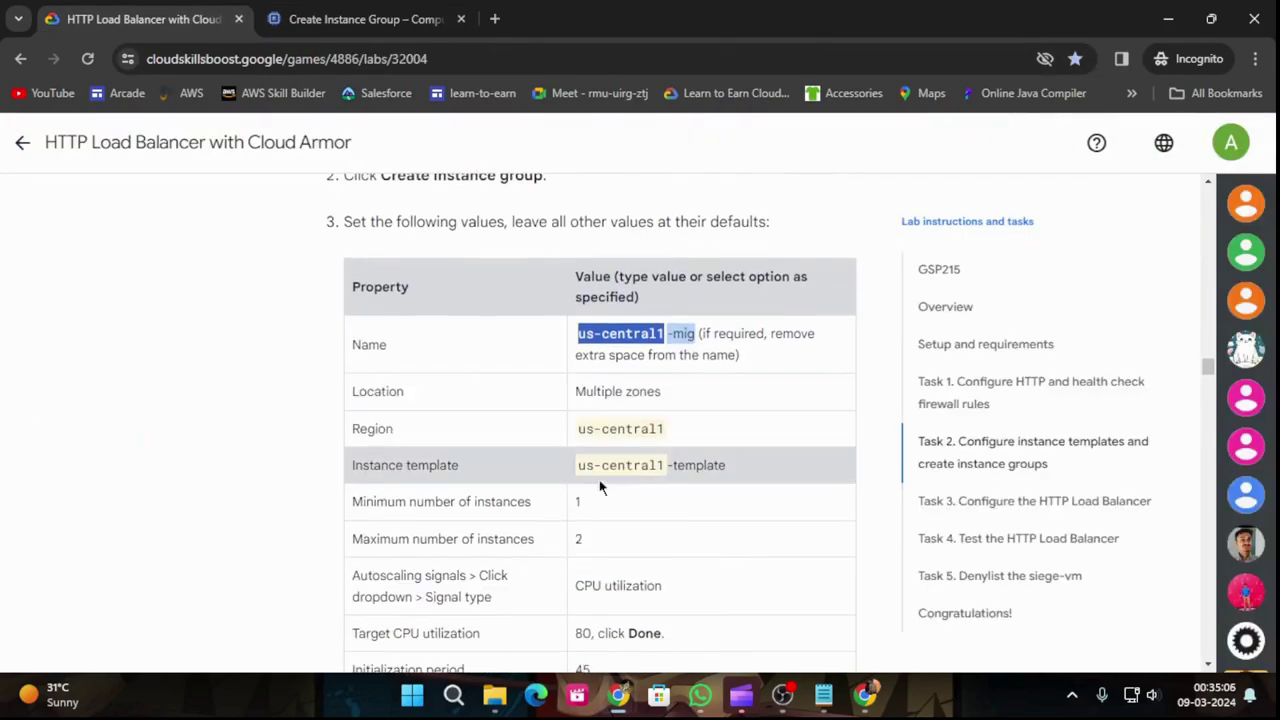
key("ctrl+Tab")
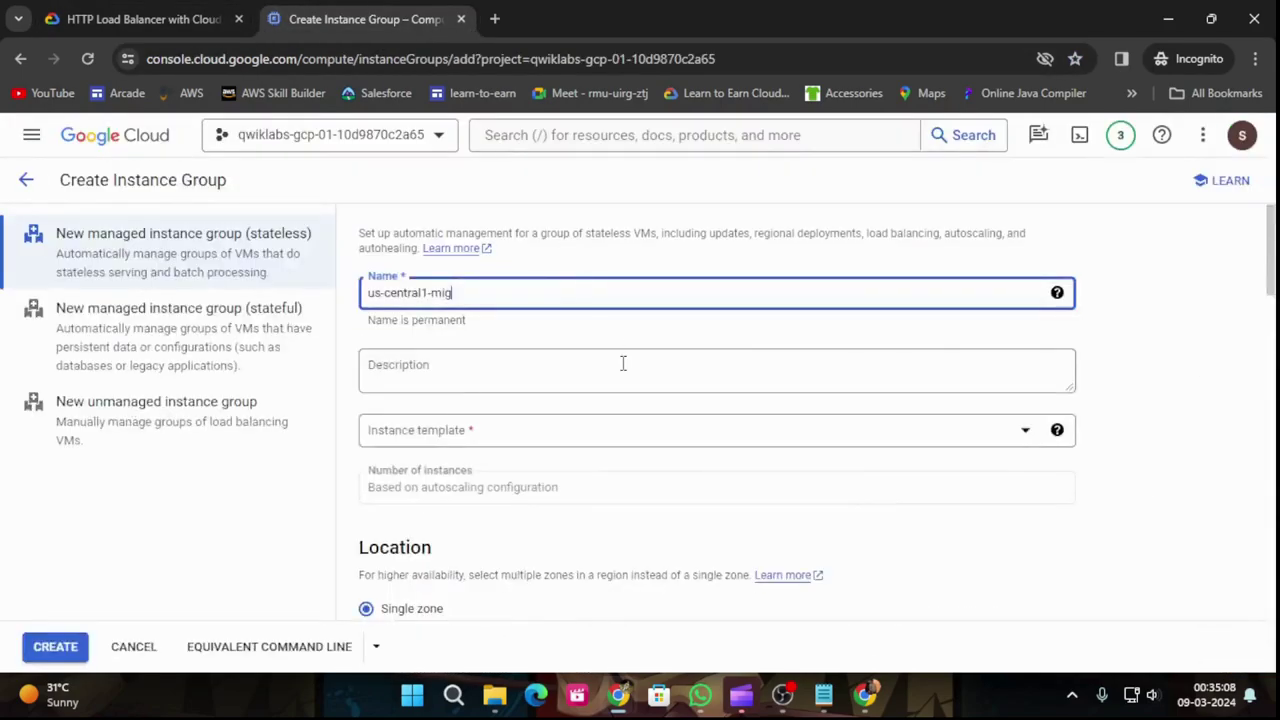
Step: Check the lab's template value and select us-central1-template as the instance template of the us-central1-mig group
left_click(150, 18)
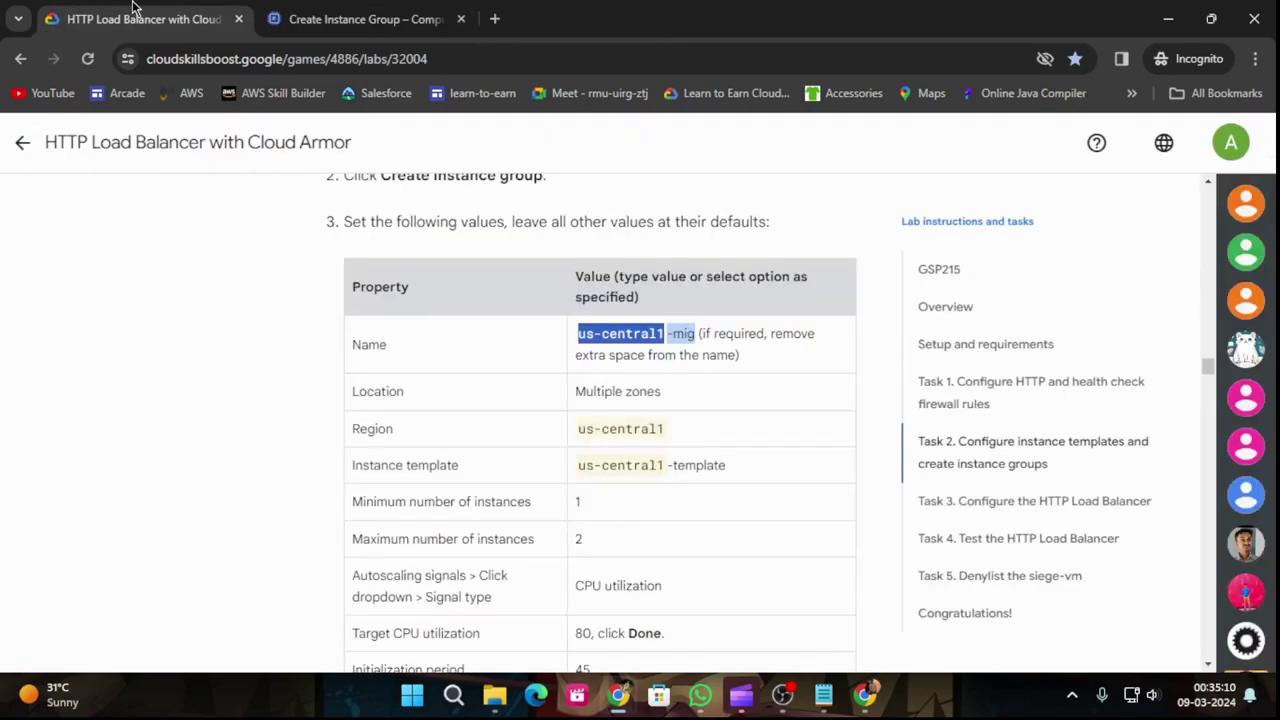
left_click(352, 8)
left_click(563, 437)
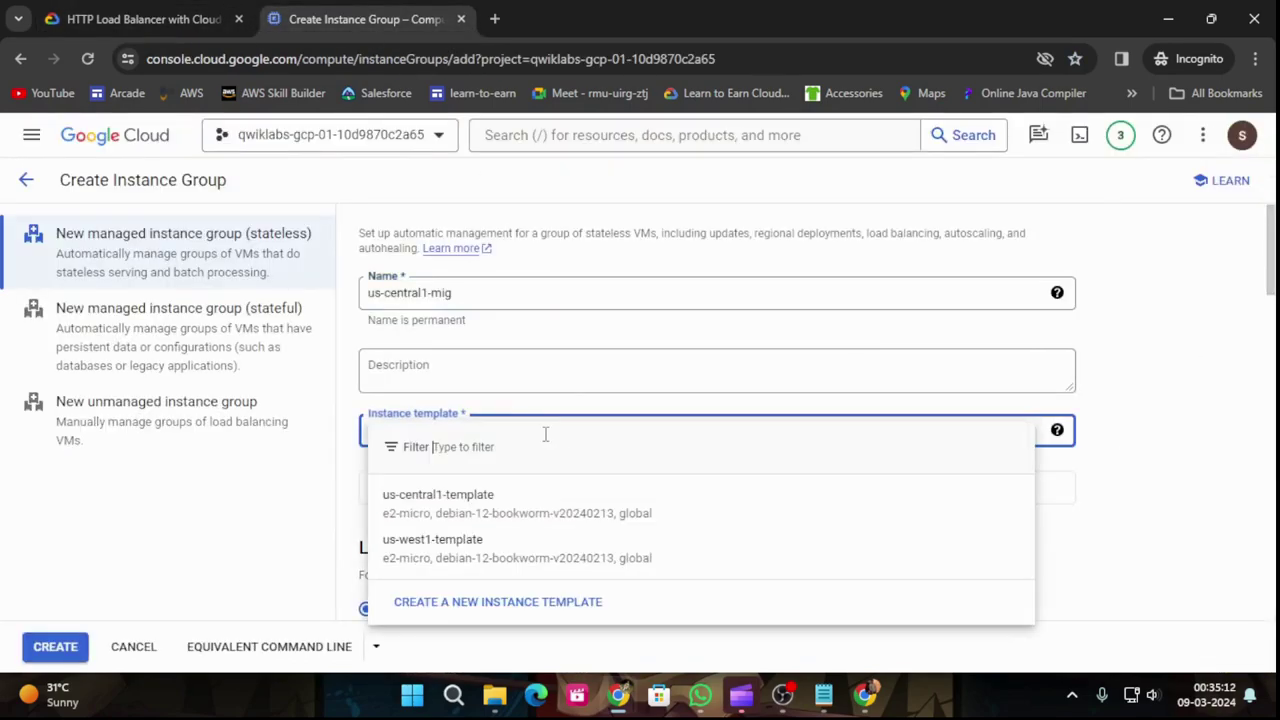
left_click(458, 505)
Step: Set the group's location to multiple zones in the us-central1 (Iowa) region, following the lab's table
left_click(155, 15)
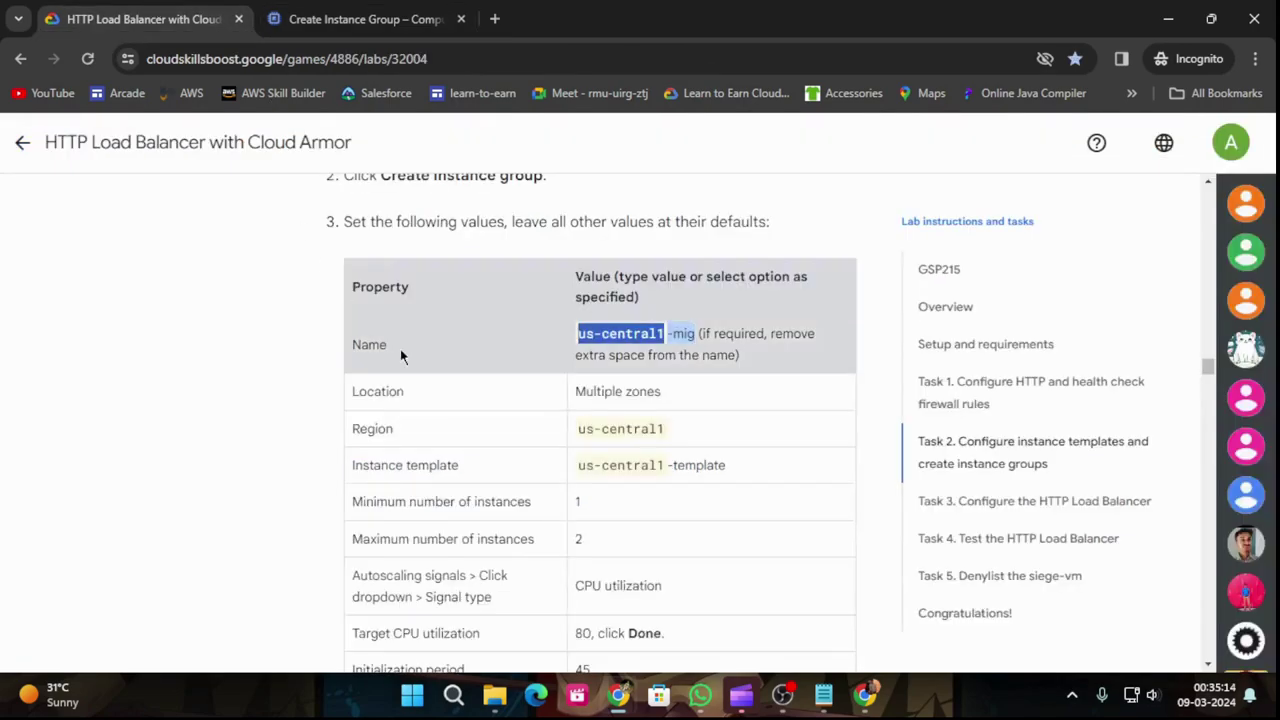
scroll(666, 514, "down", 1)
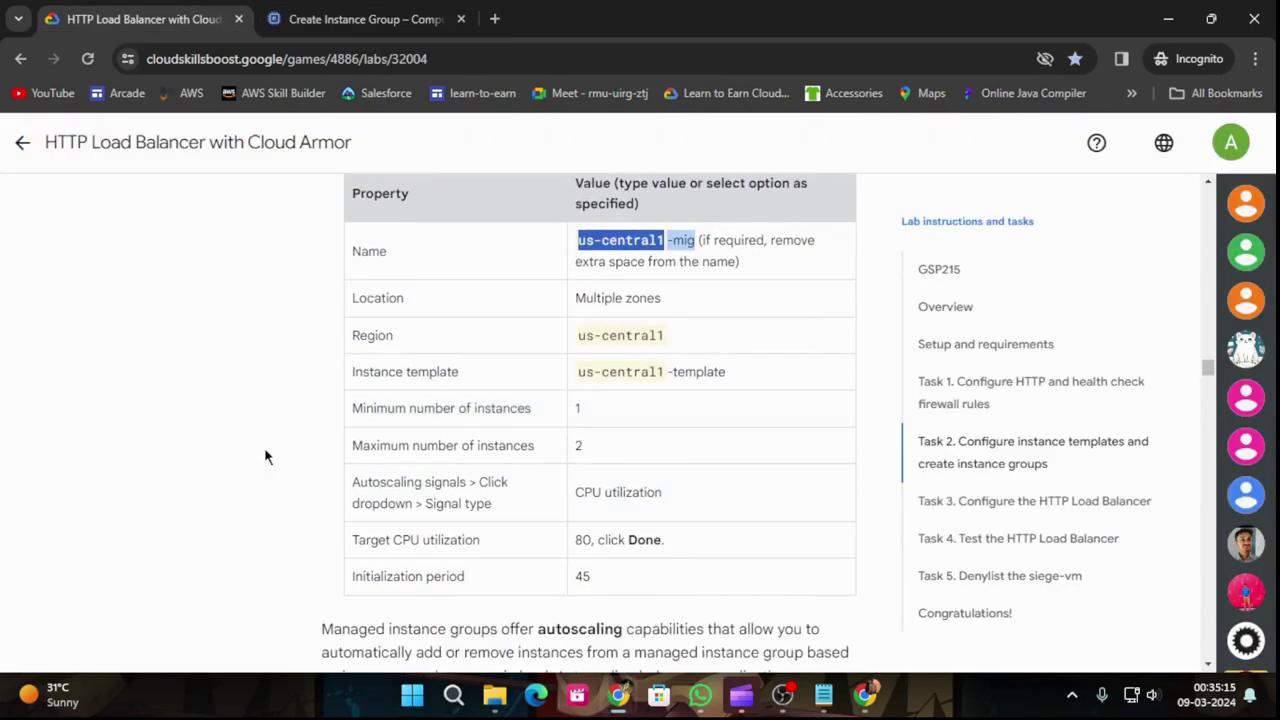
left_click(306, 12)
scroll(563, 480, "down", 2)
left_click(366, 530)
scroll(523, 540, "down", 2)
left_click(607, 397)
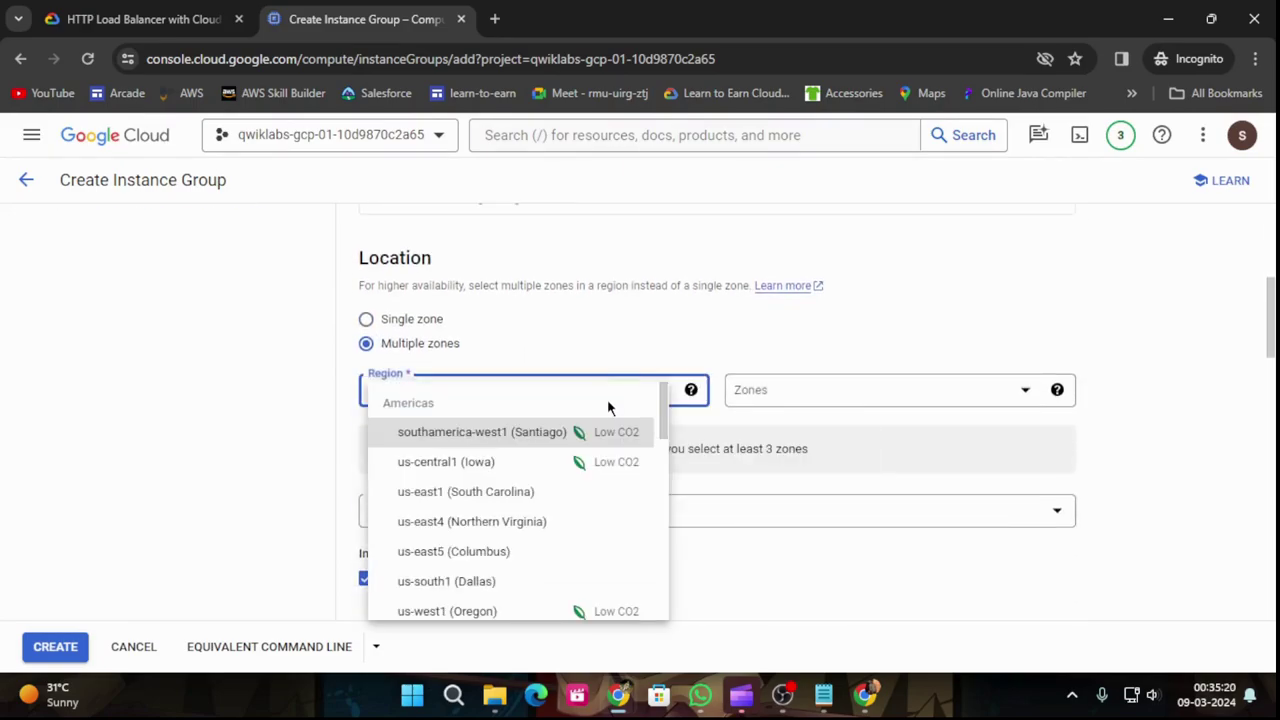
left_click(514, 464)
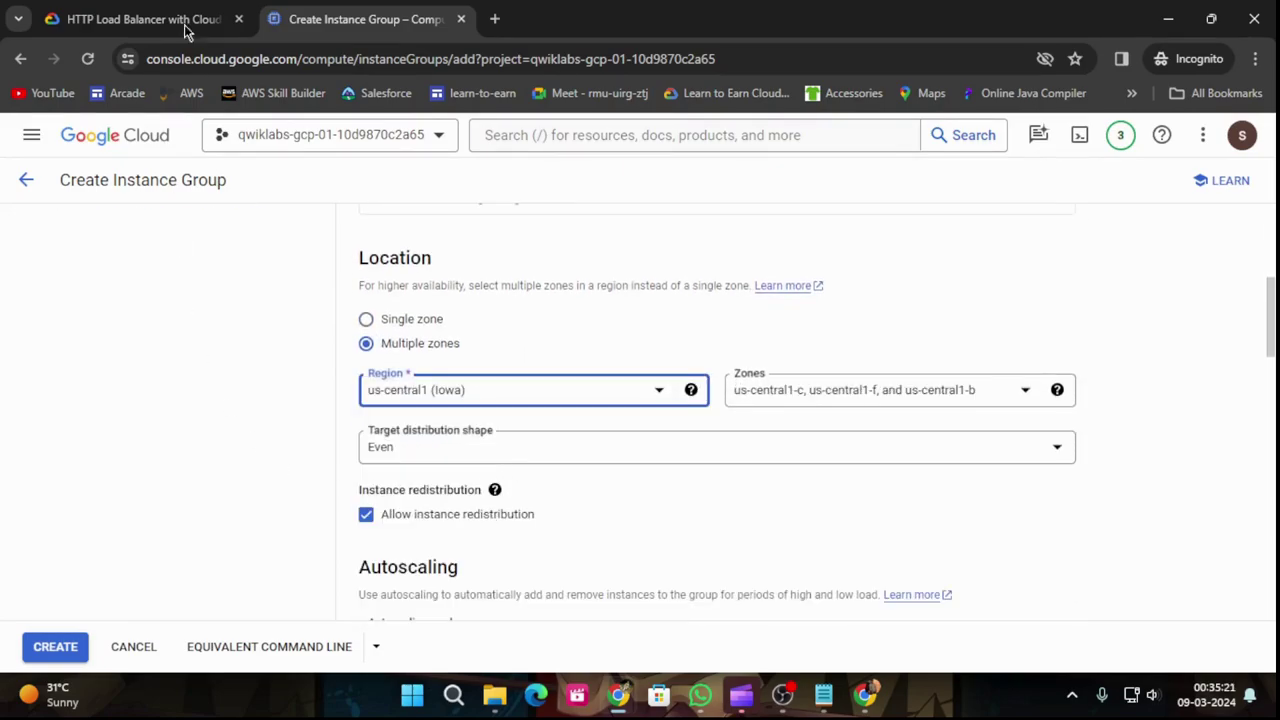
Step: Check the lab's instance limits and set the group's maximum number of instances to 2
left_click(90, 10)
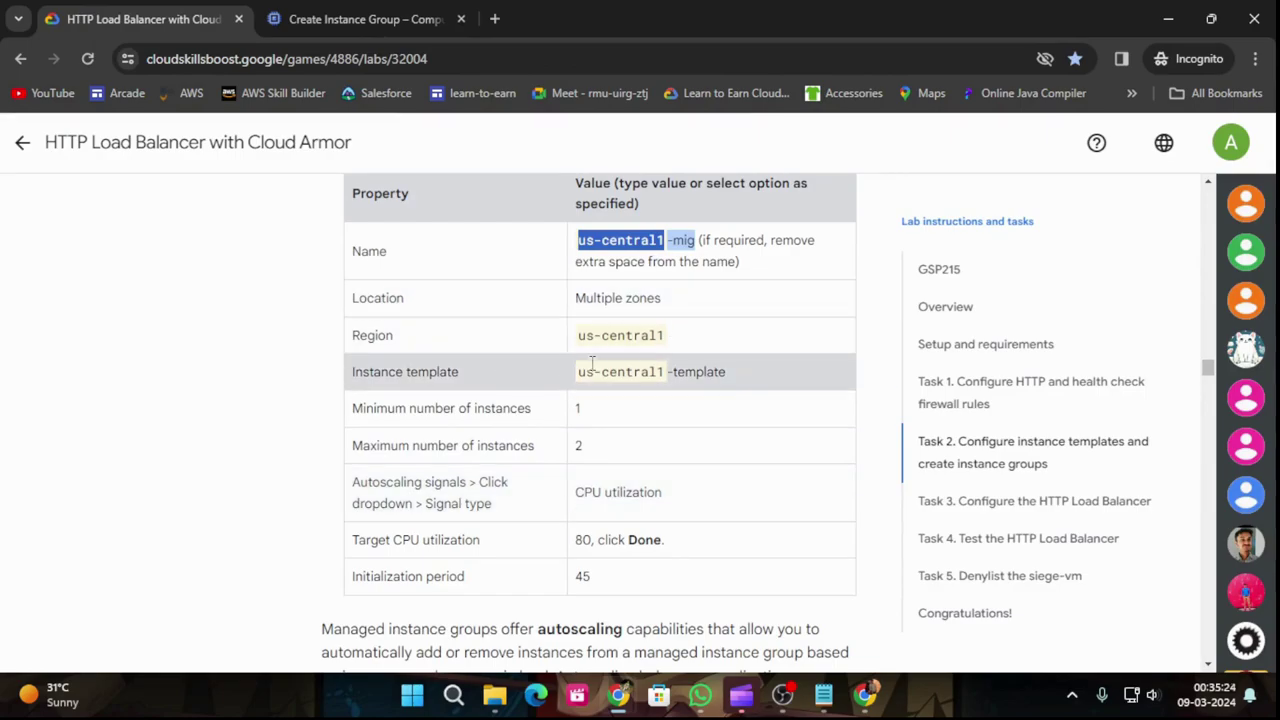
scroll(505, 410, "down", 1)
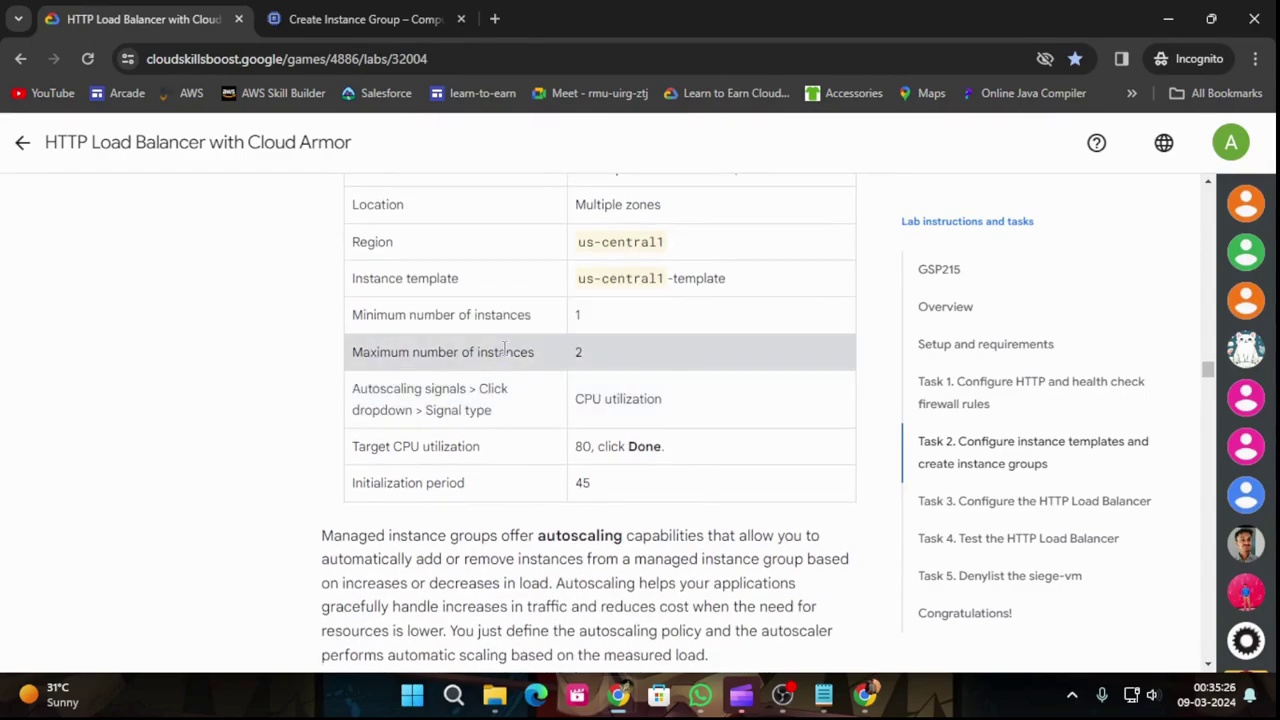
left_click(368, 10)
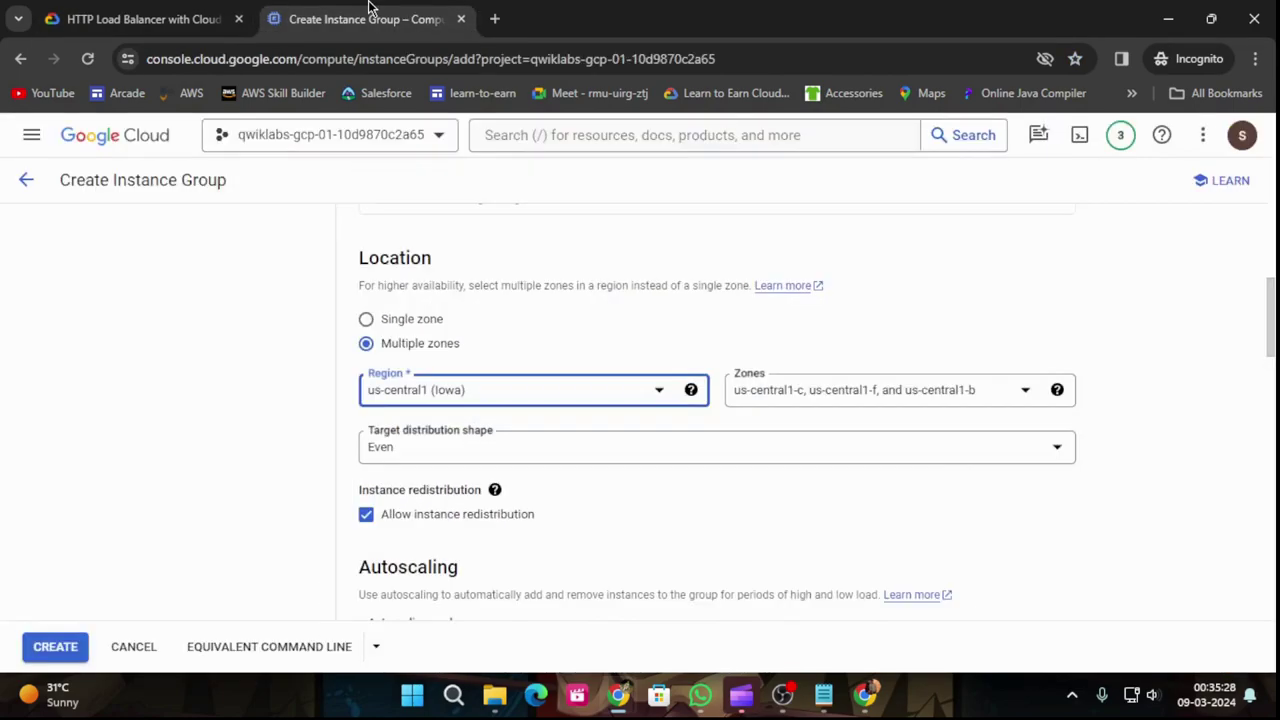
scroll(1182, 500, "down", 3)
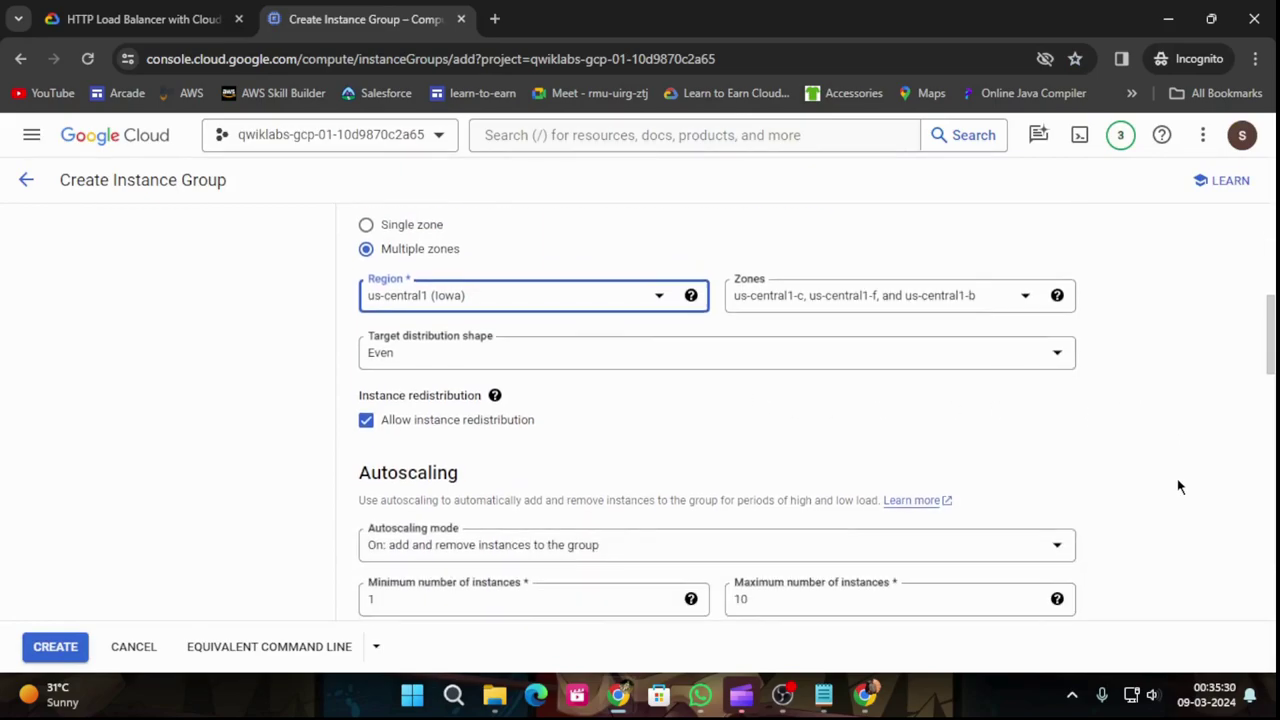
left_click(777, 418)
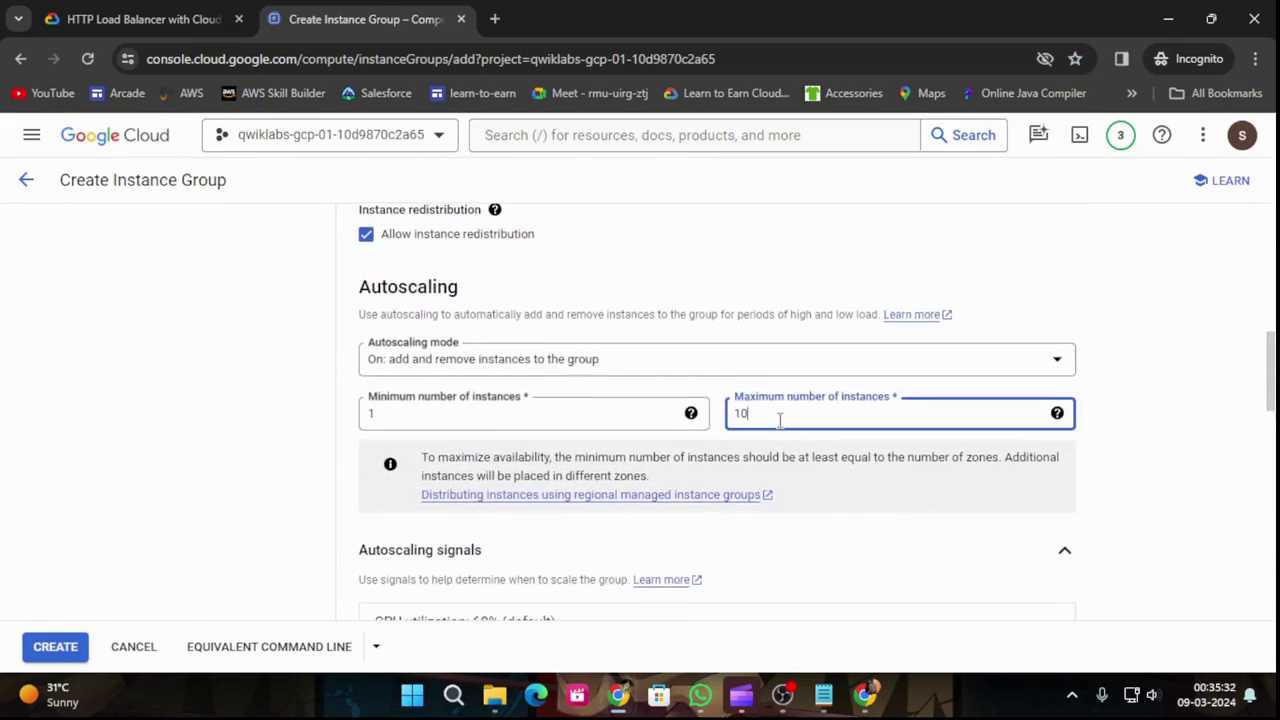
key("BackSpace")
key("BackSpace")
Step: Compare the lab's autoscaling signal, target CPU utilization and initialization period values with the group form
left_click(140, 19)
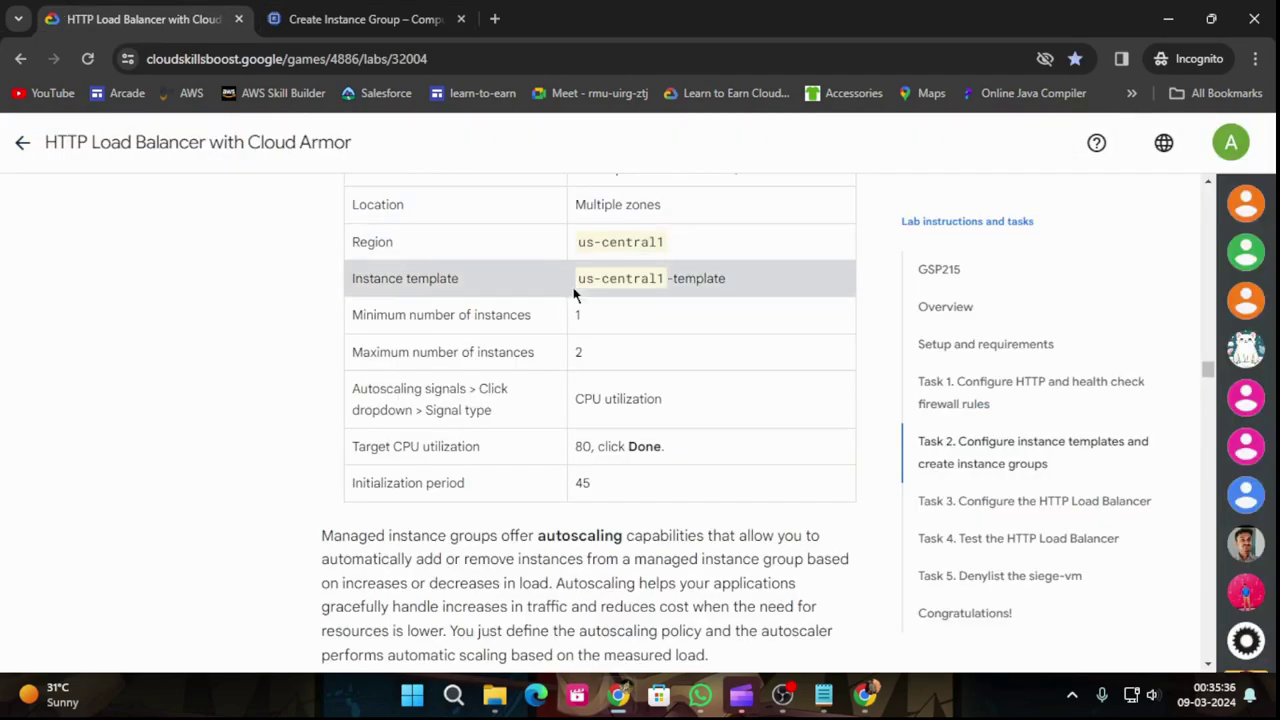
scroll(640, 450, "down", 1)
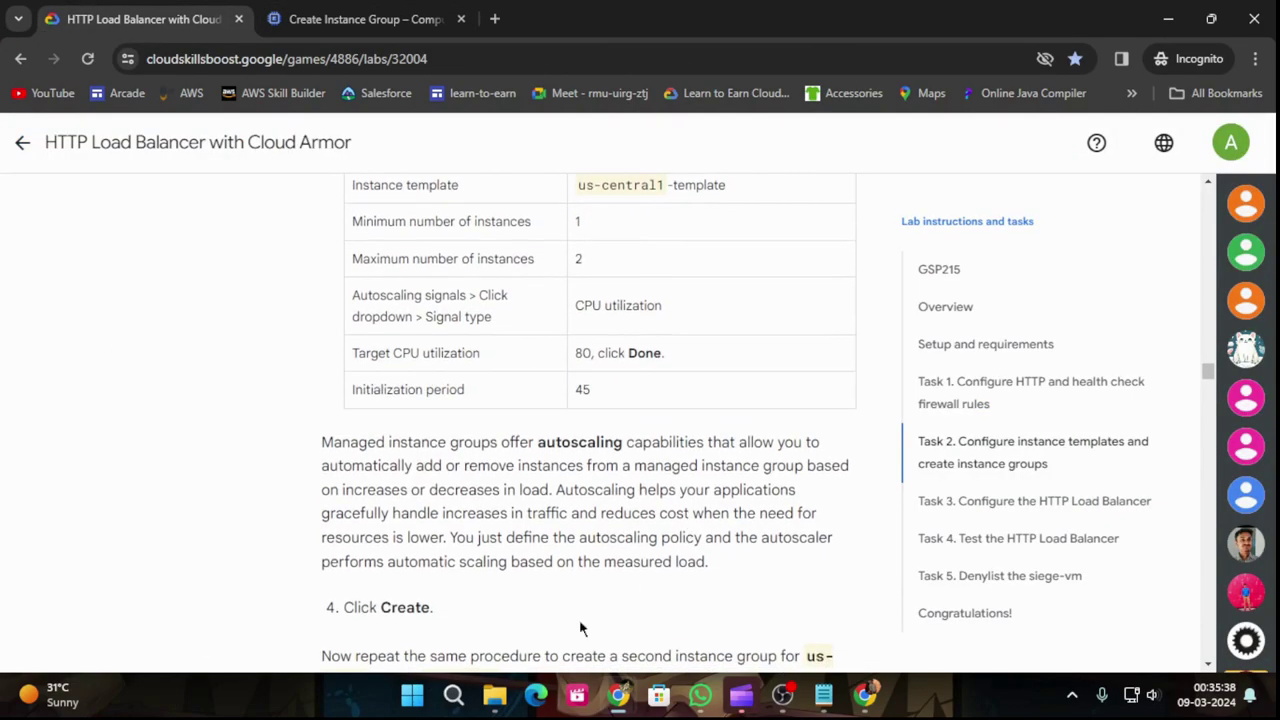
left_click(370, 19)
scroll(663, 534, "down", 3)
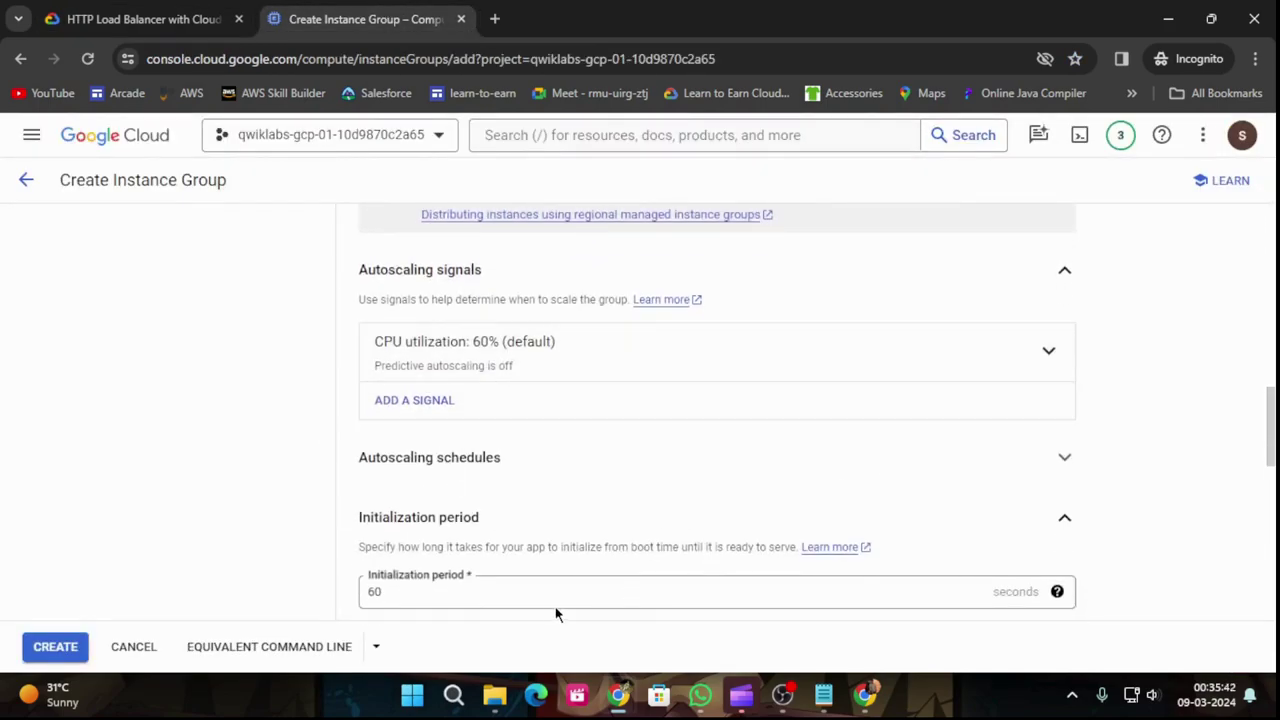
left_click(510, 591)
left_click(222, 15)
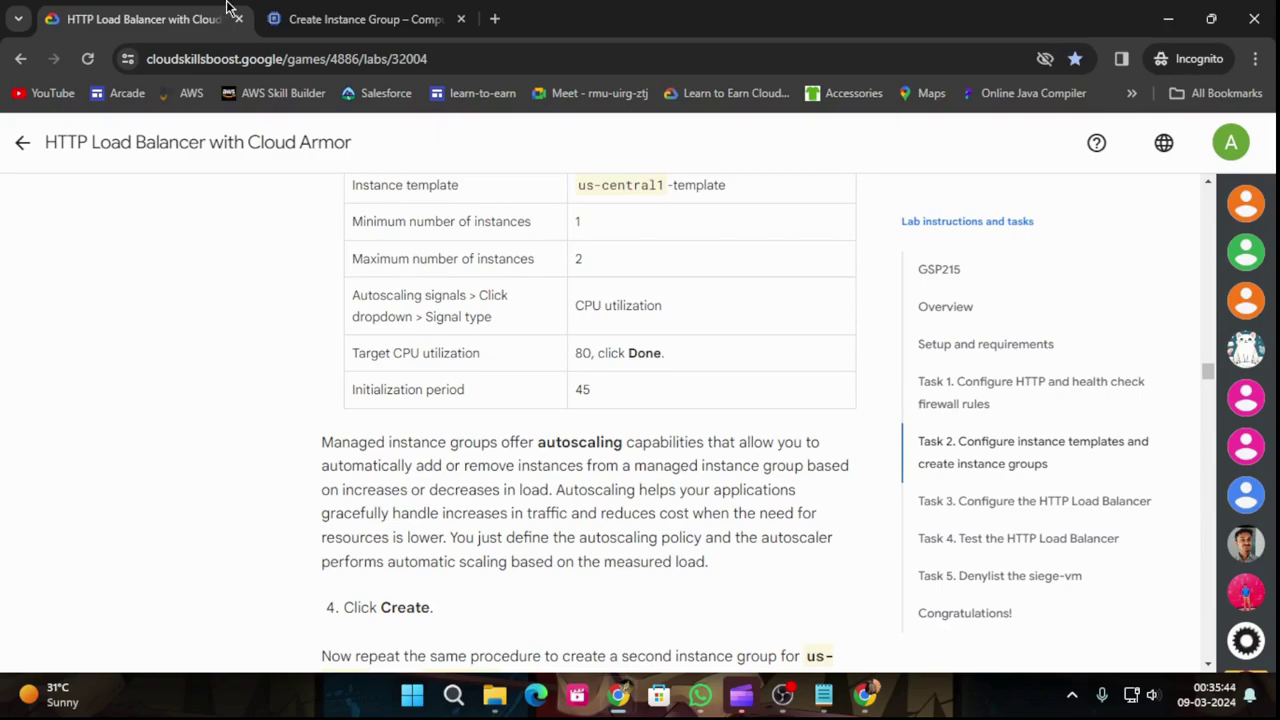
left_click(280, 15)
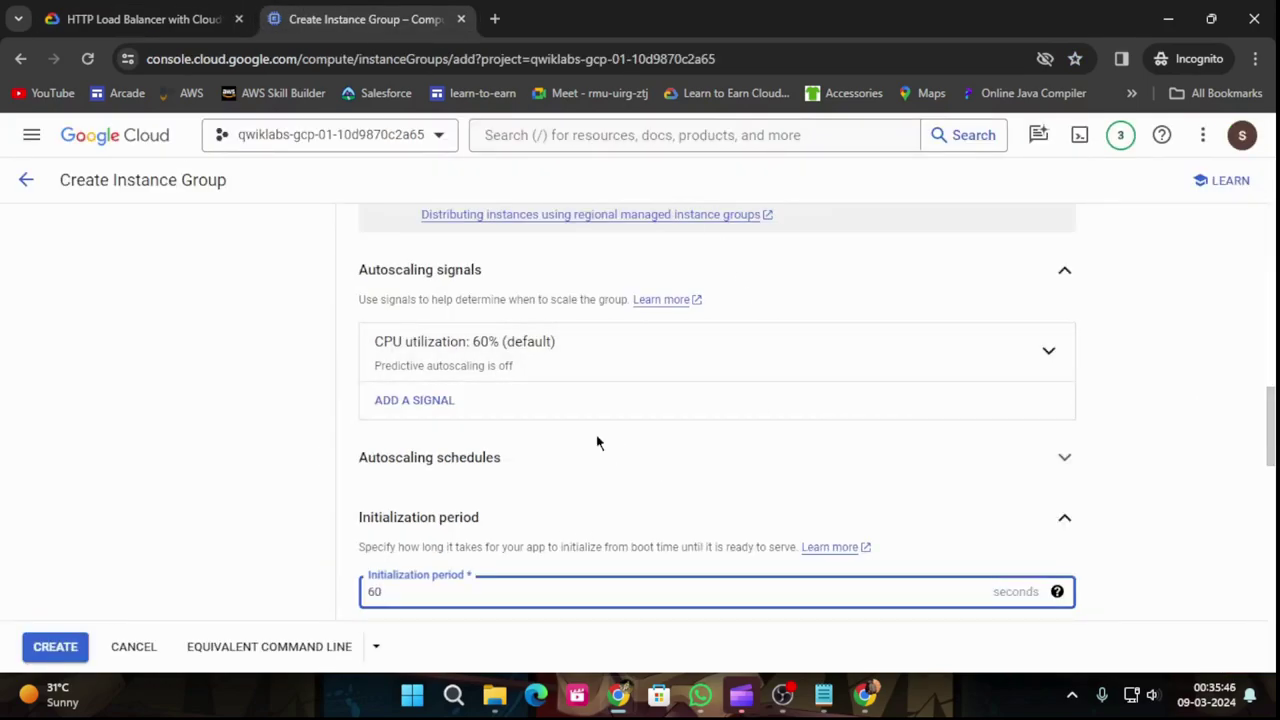
Step: Look through the form's autoscaling schedules, VM lifecycle and autohealing sections for the settings listed in the lab
scroll(574, 543, "down", 2)
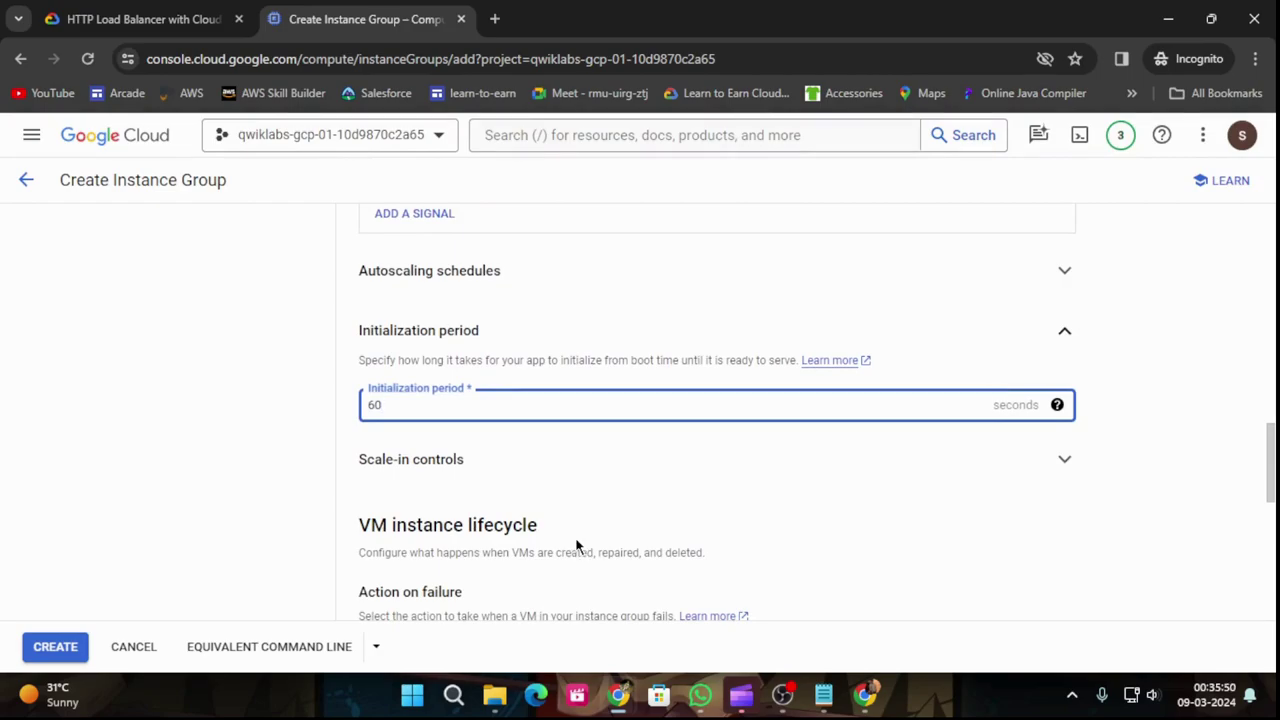
scroll(575, 543, "up", 3)
scroll(1003, 535, "down", 1)
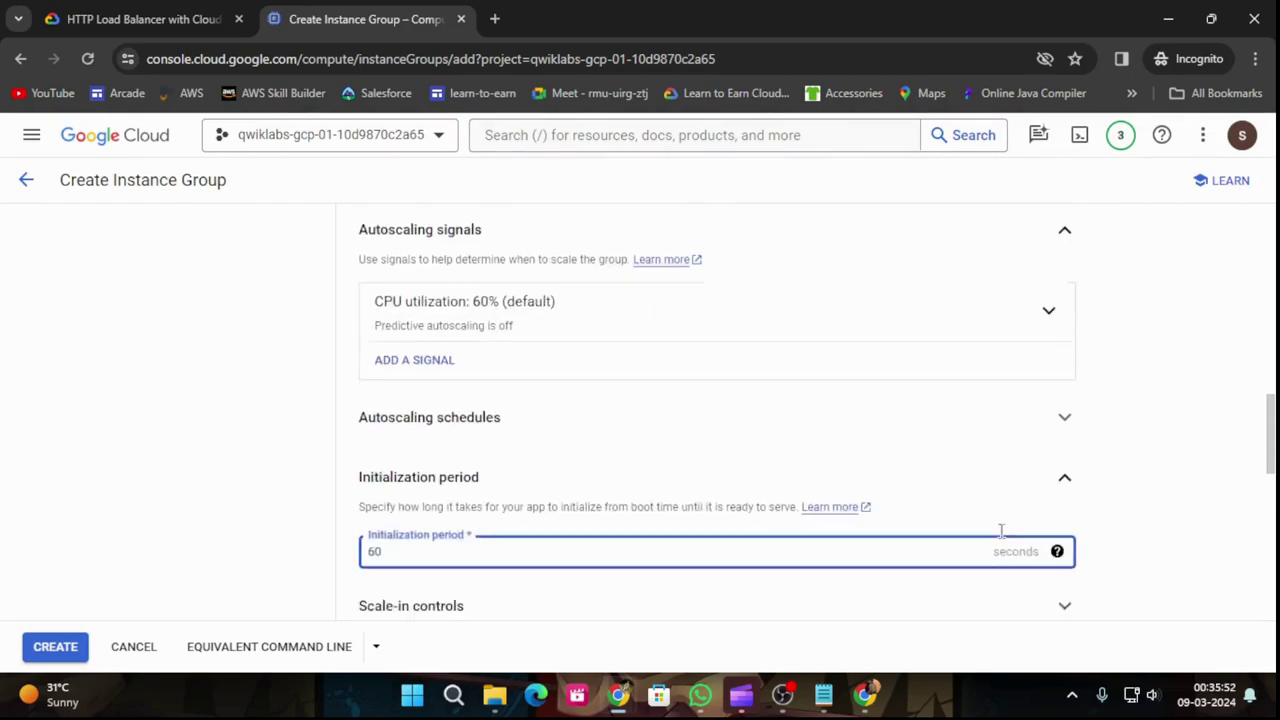
scroll(1003, 541, "down", 1)
left_click(1054, 372)
scroll(1045, 395, "down", 1)
scroll(1042, 405, "down", 1)
left_click(140, 19)
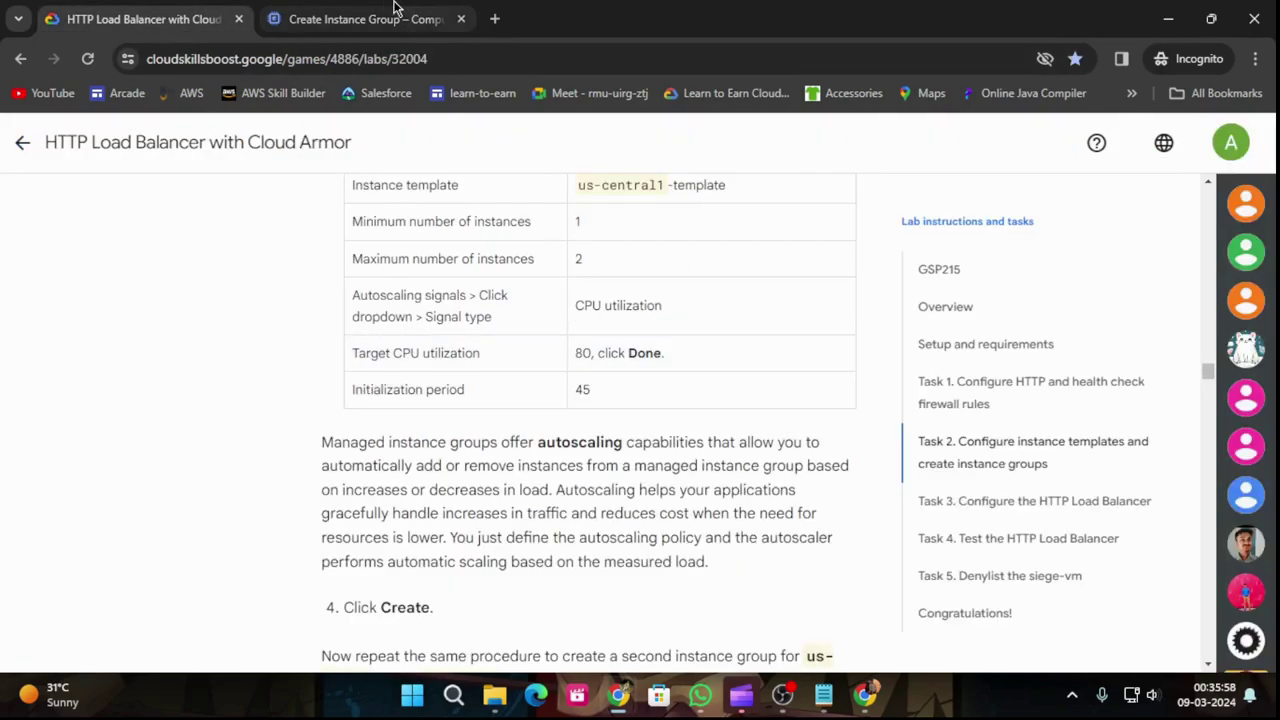
left_click(365, 19)
scroll(675, 463, "down", 3)
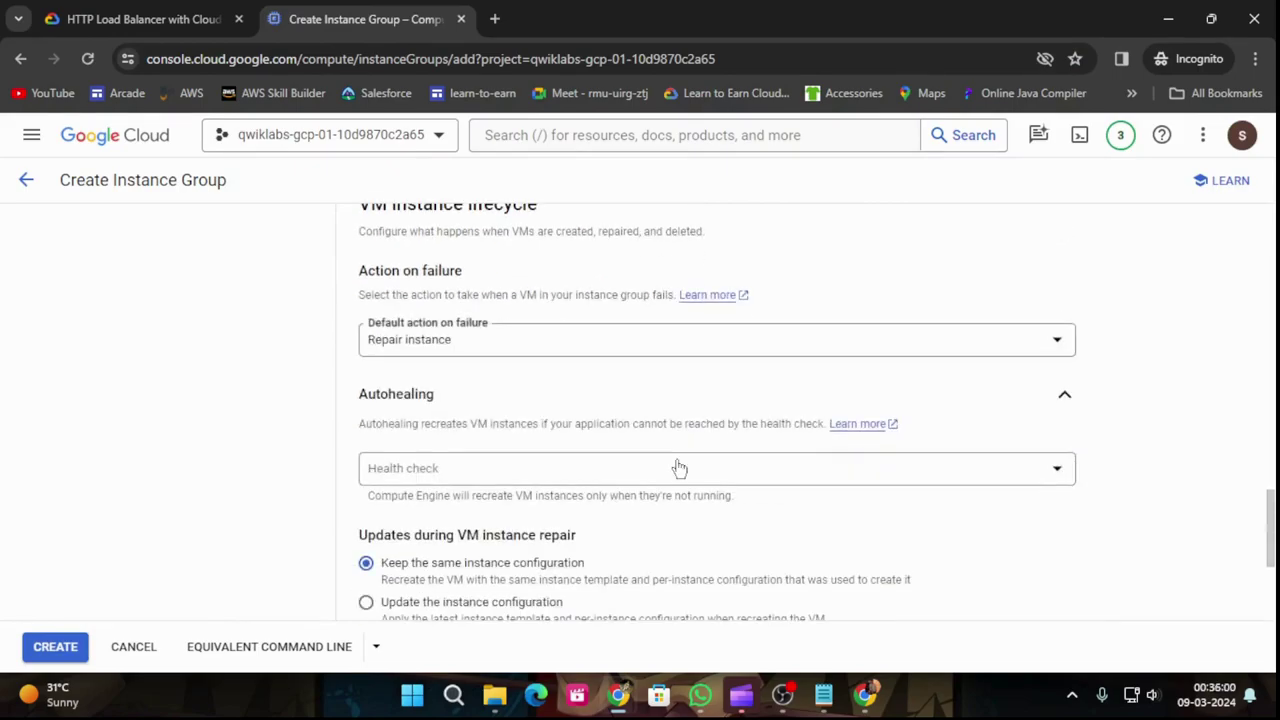
scroll(677, 466, "down", 2)
scroll(679, 482, "up", 3)
scroll(678, 482, "up", 5)
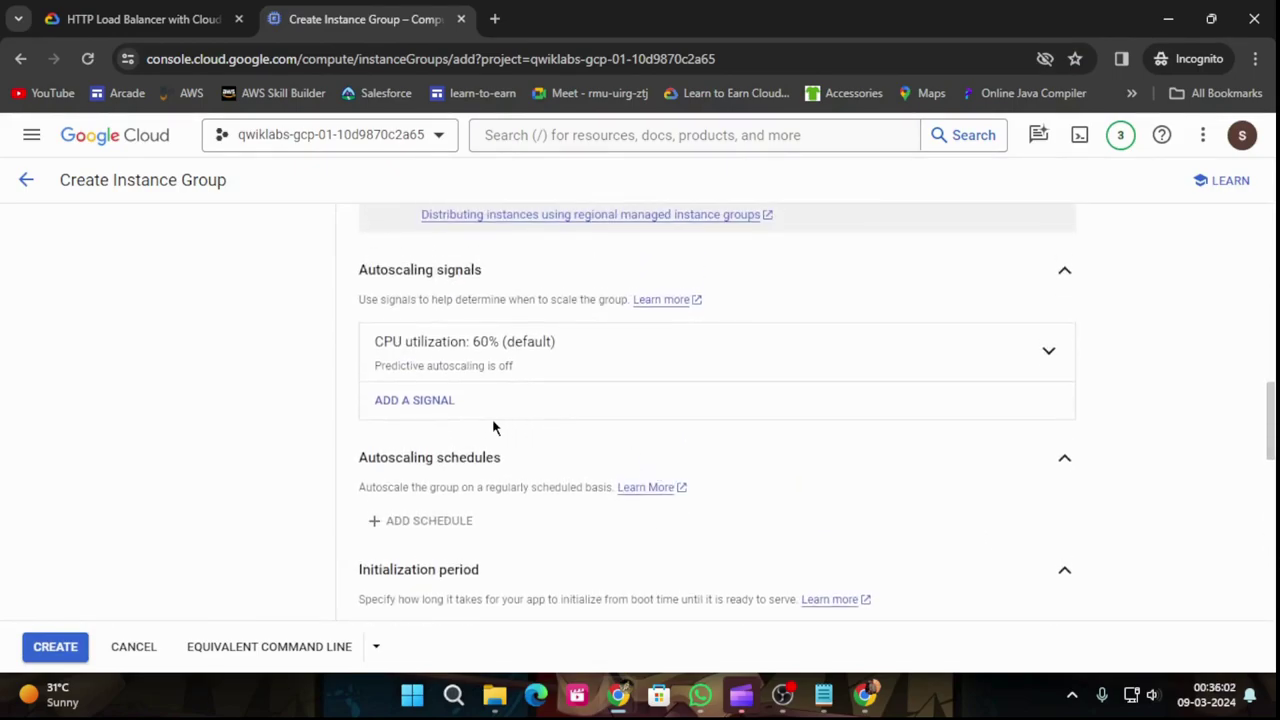
Step: Edit the CPU utilization autoscaling signal to a target of 80% and finish editing the signal
left_click(519, 364)
left_click(492, 471)
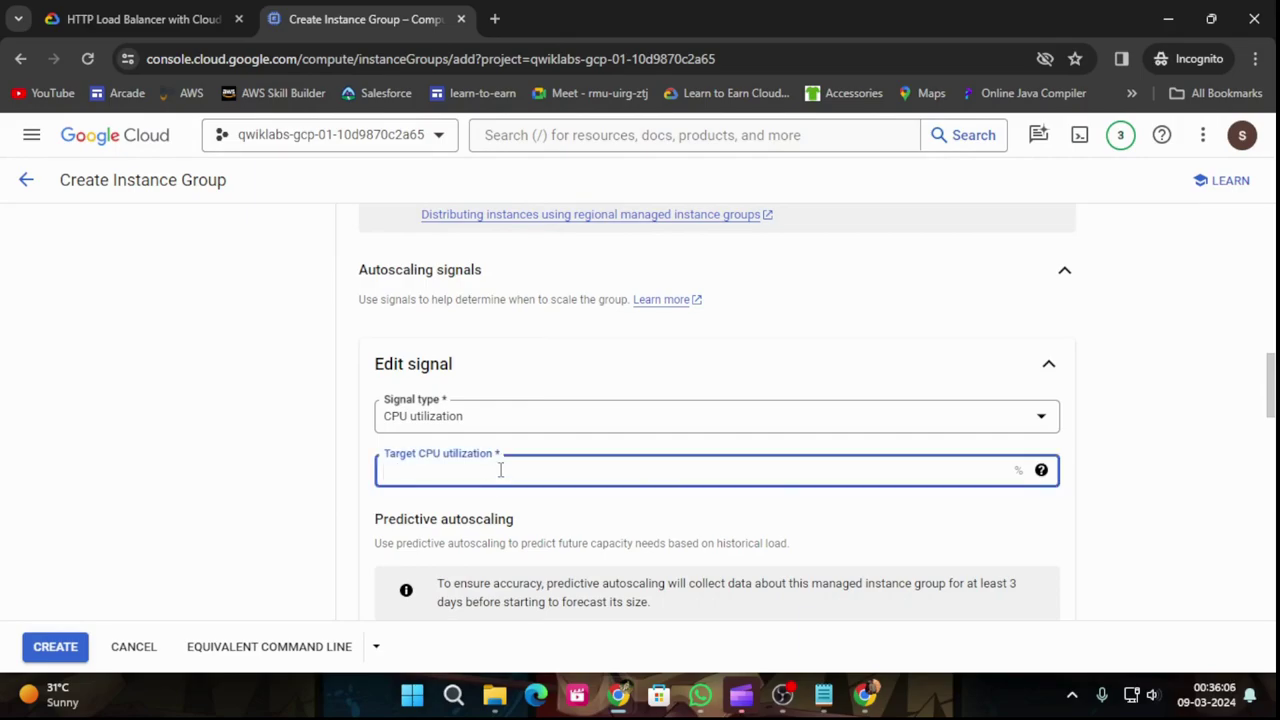
scroll(690, 445, "down", 5)
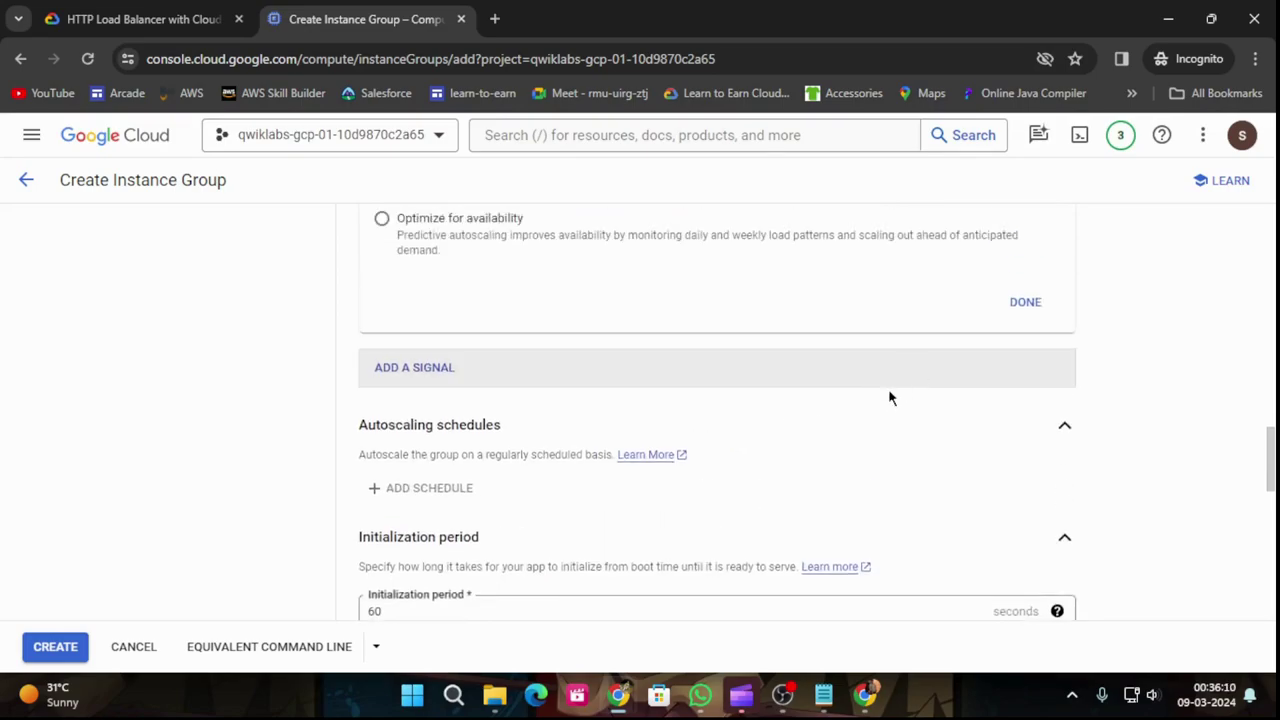
scroll(885, 398, "down", 1)
left_click(1025, 209)
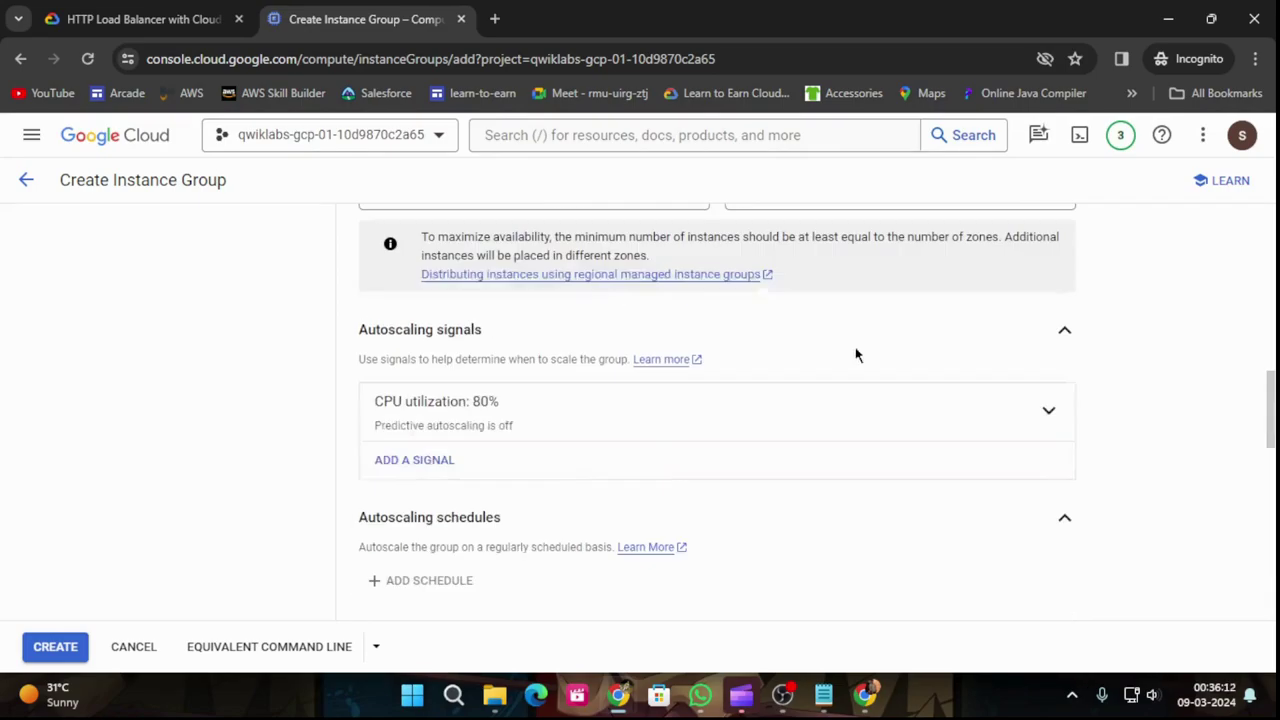
Step: Set the group's initialization period to 45 seconds
scroll(517, 510, "down", 2)
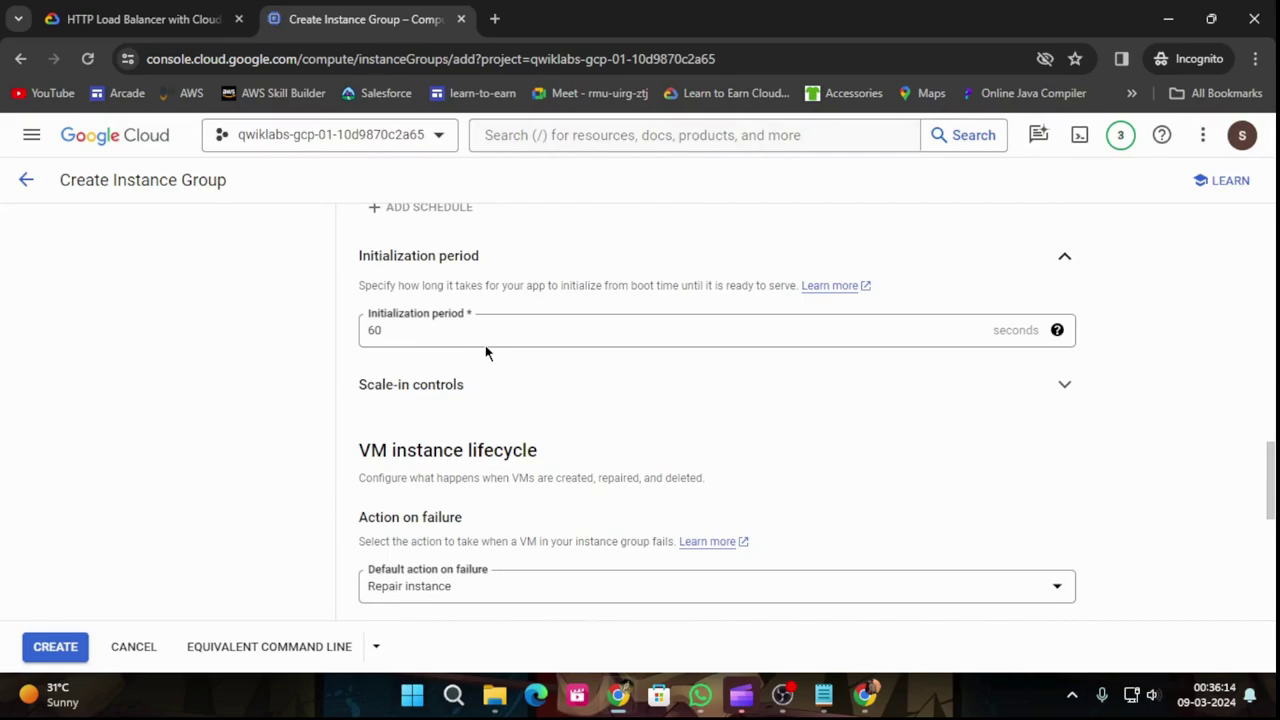
left_click(425, 336)
key("BackSpace")
key("BackSpace")
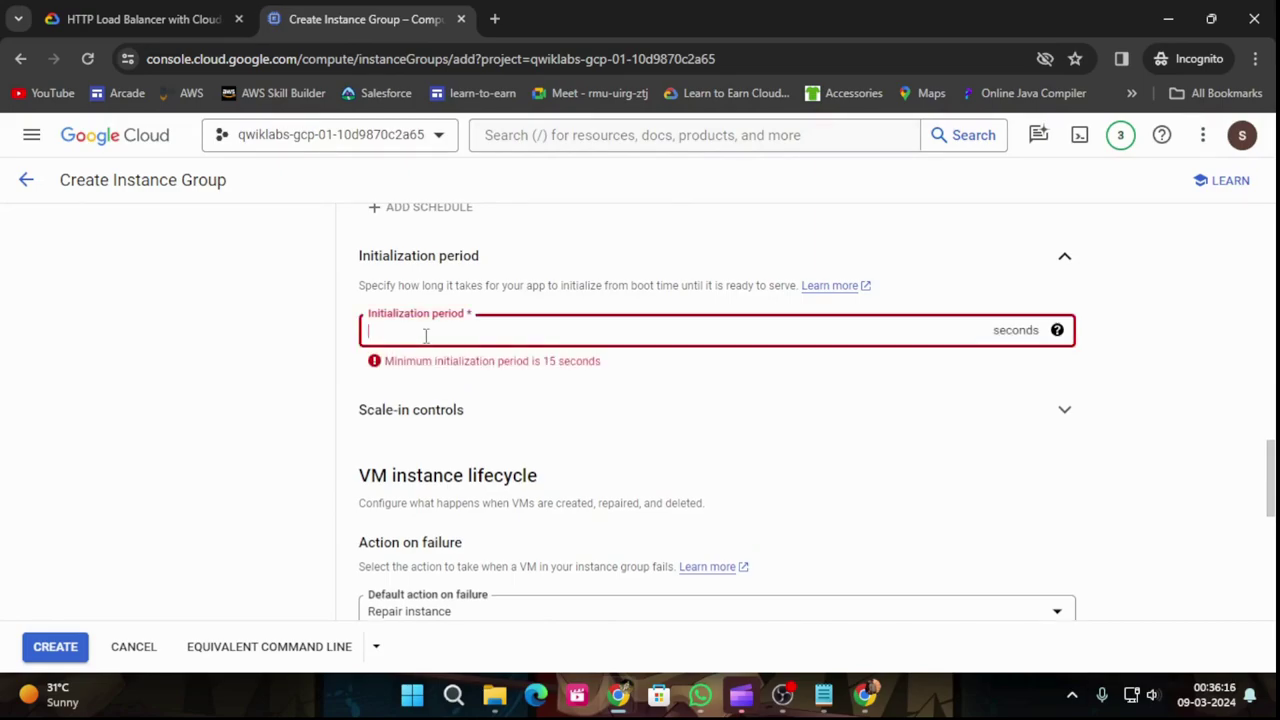
type("45")
scroll(443, 394, "down", 3)
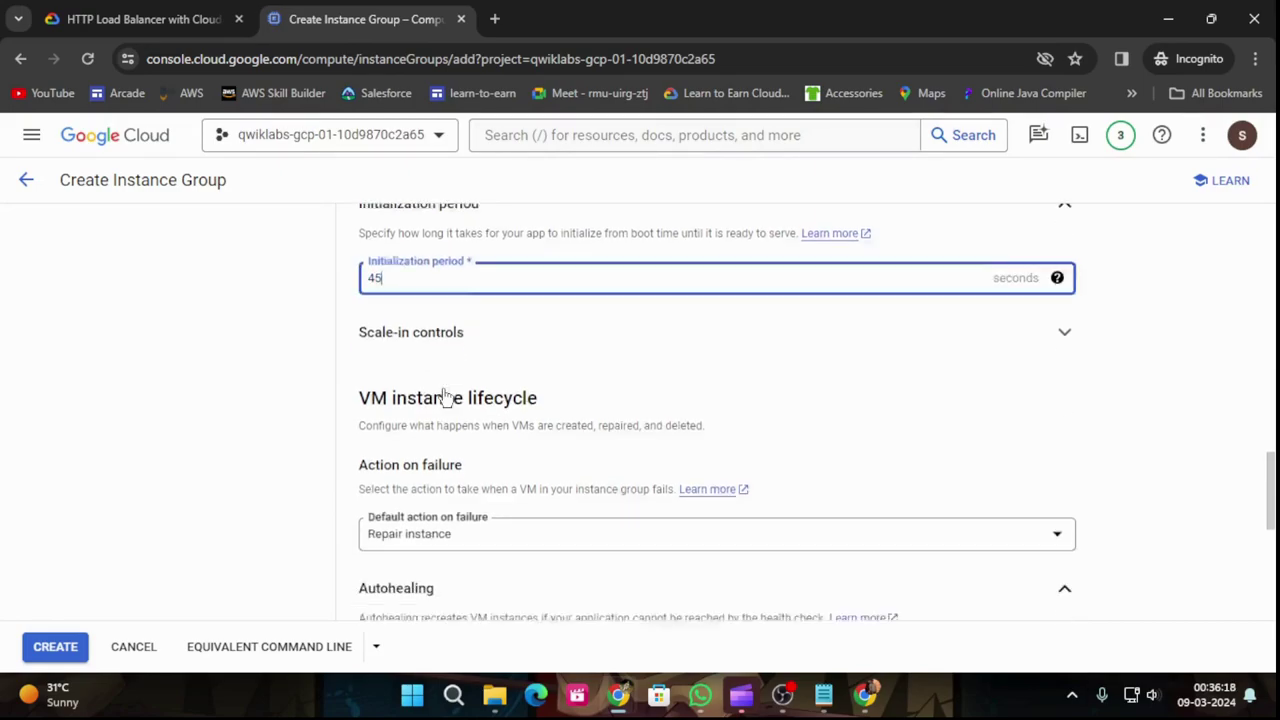
Step: Check the remaining lab instructions for the first group and create the us-central1-mig instance group
left_click(45, 15)
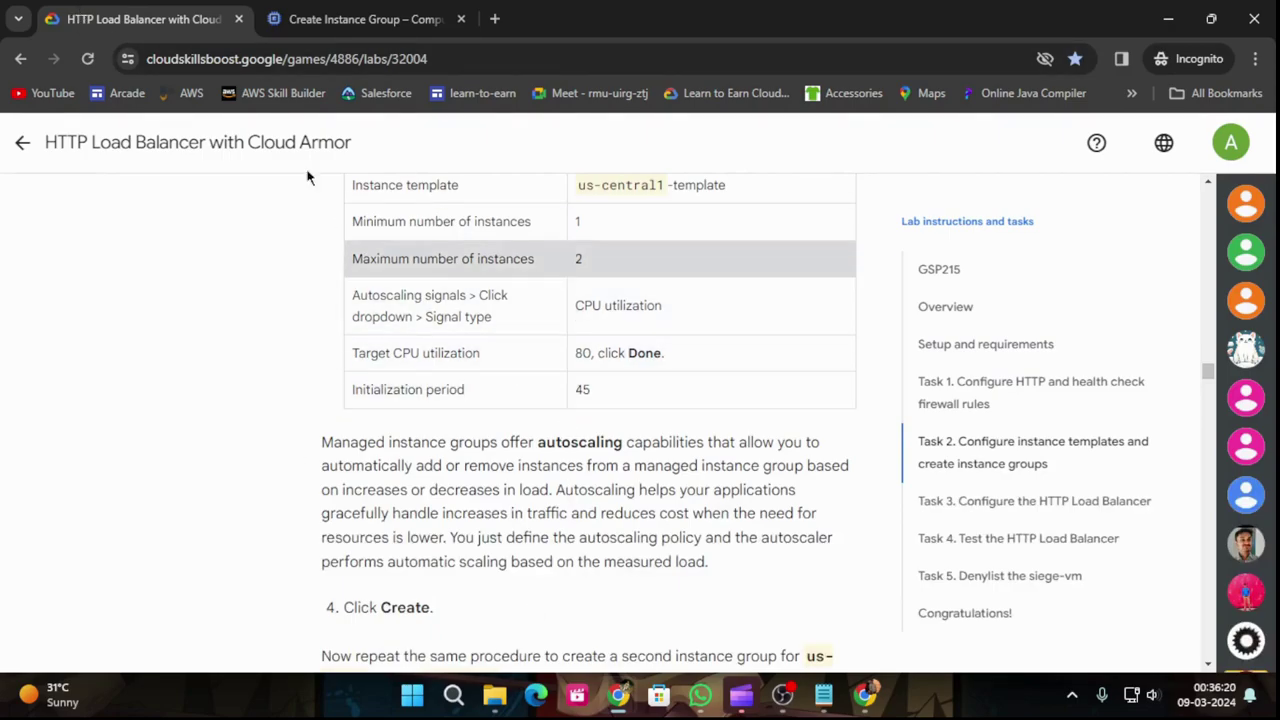
scroll(757, 628, "down", 3)
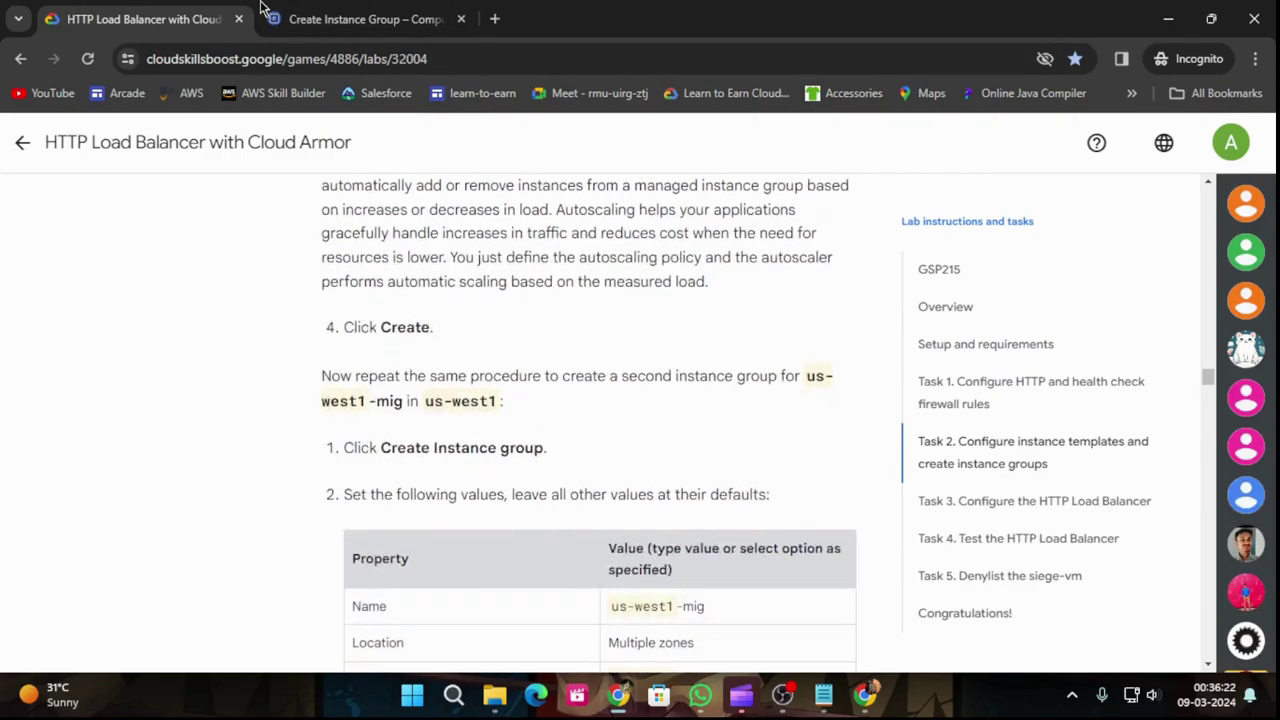
left_click(300, 17)
scroll(480, 250, "down", 3)
scroll(511, 326, "down", 1)
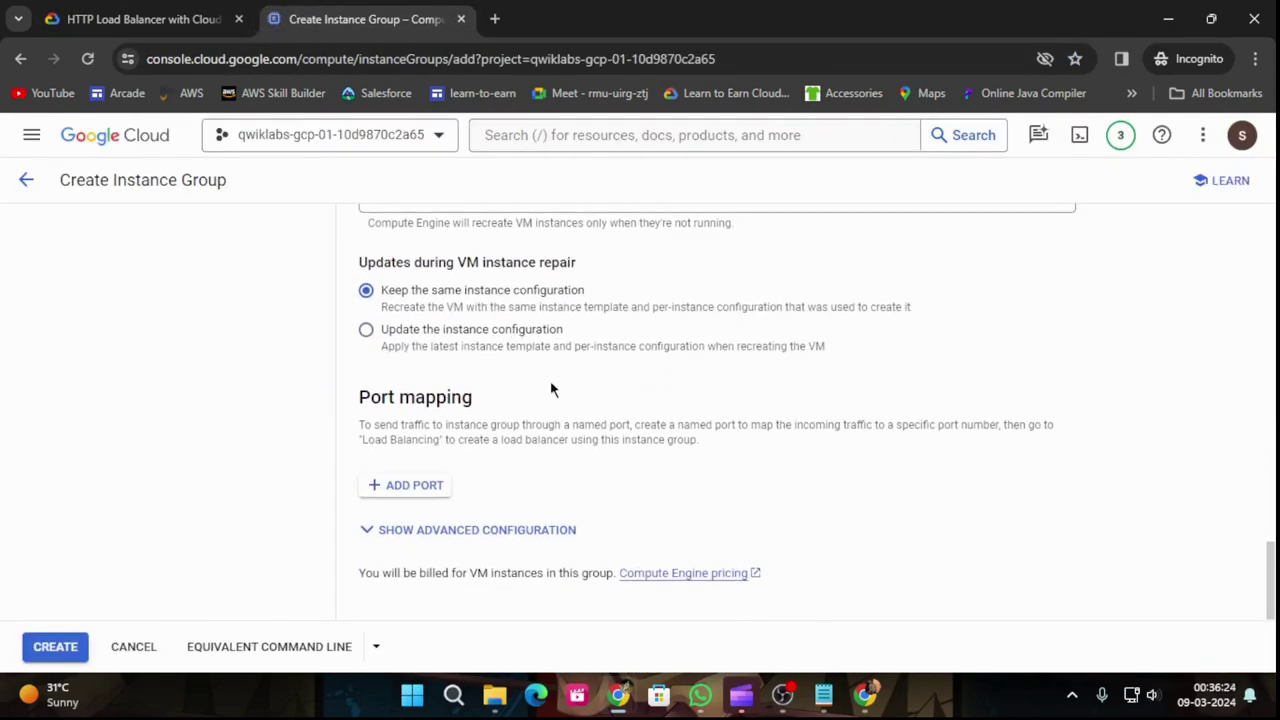
left_click(74, 646)
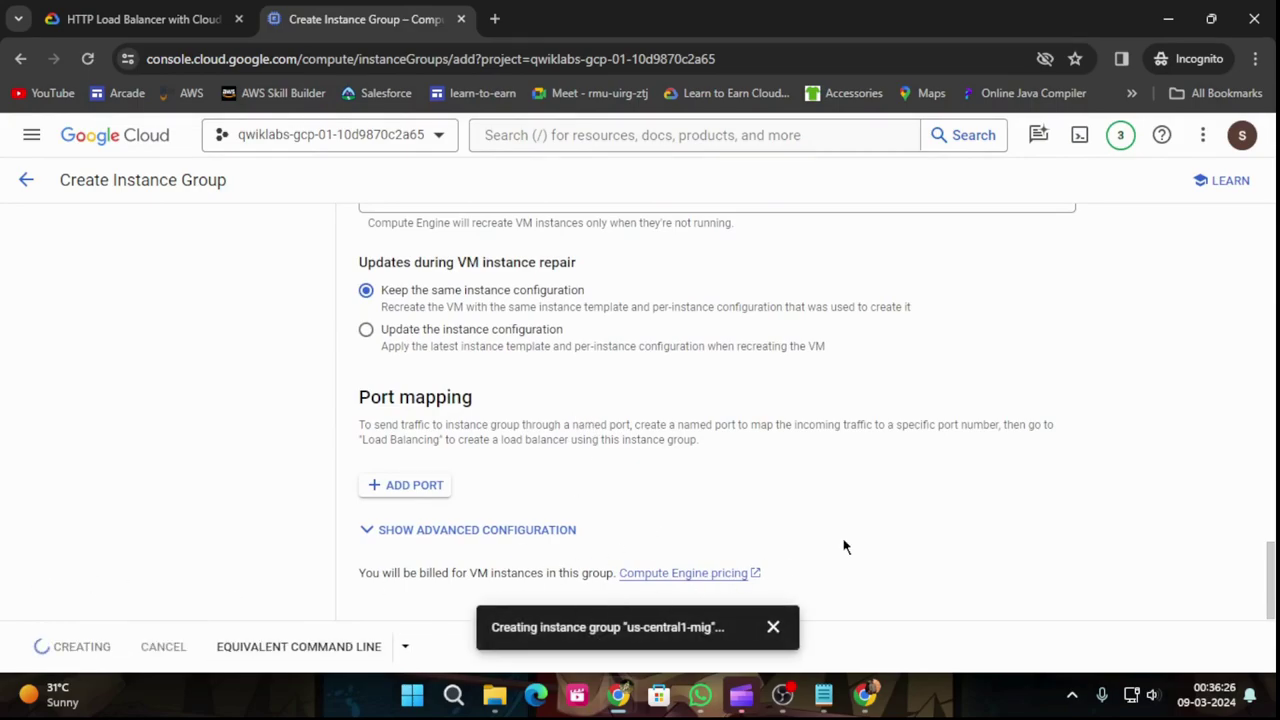
Step: Copy the second group's name, us-west1-mig, from the lab instructions and return to the Instance groups page
left_click(150, 19)
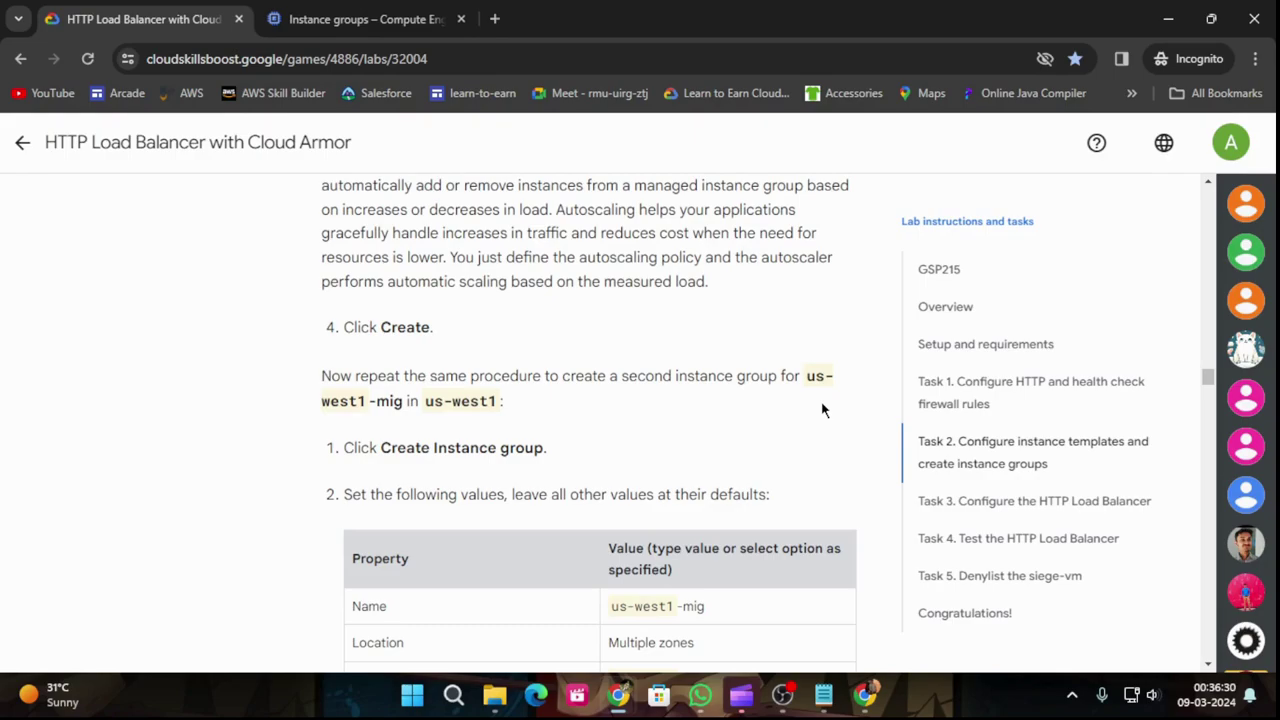
scroll(822, 410, "down", 2)
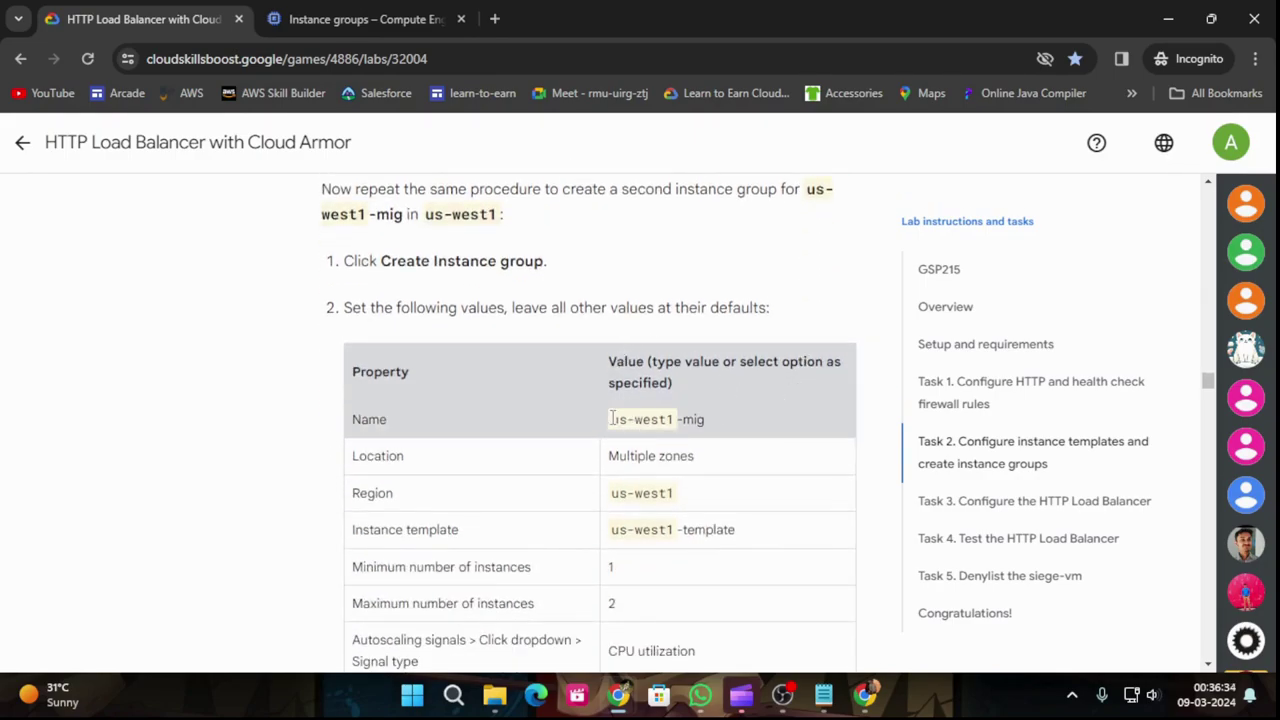
left_click_drag(612, 419, 722, 434)
key("ctrl+c")
left_click(318, 10)
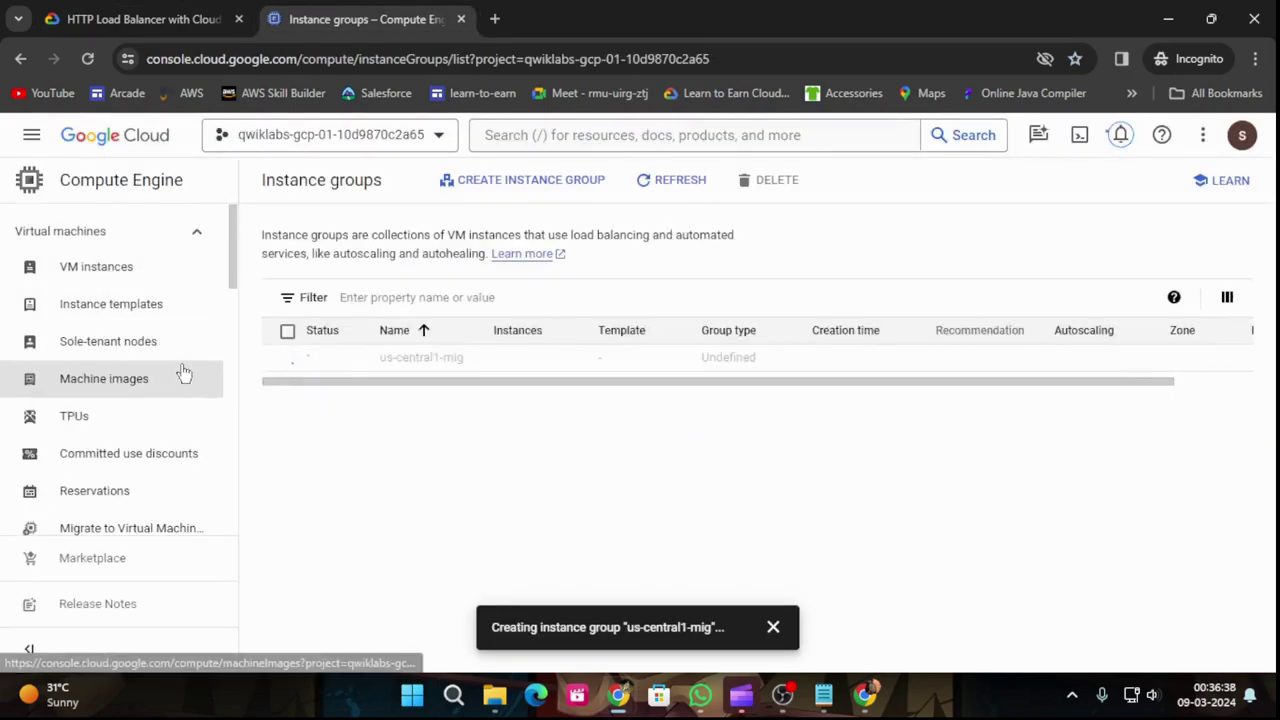
scroll(175, 425, "down", 2)
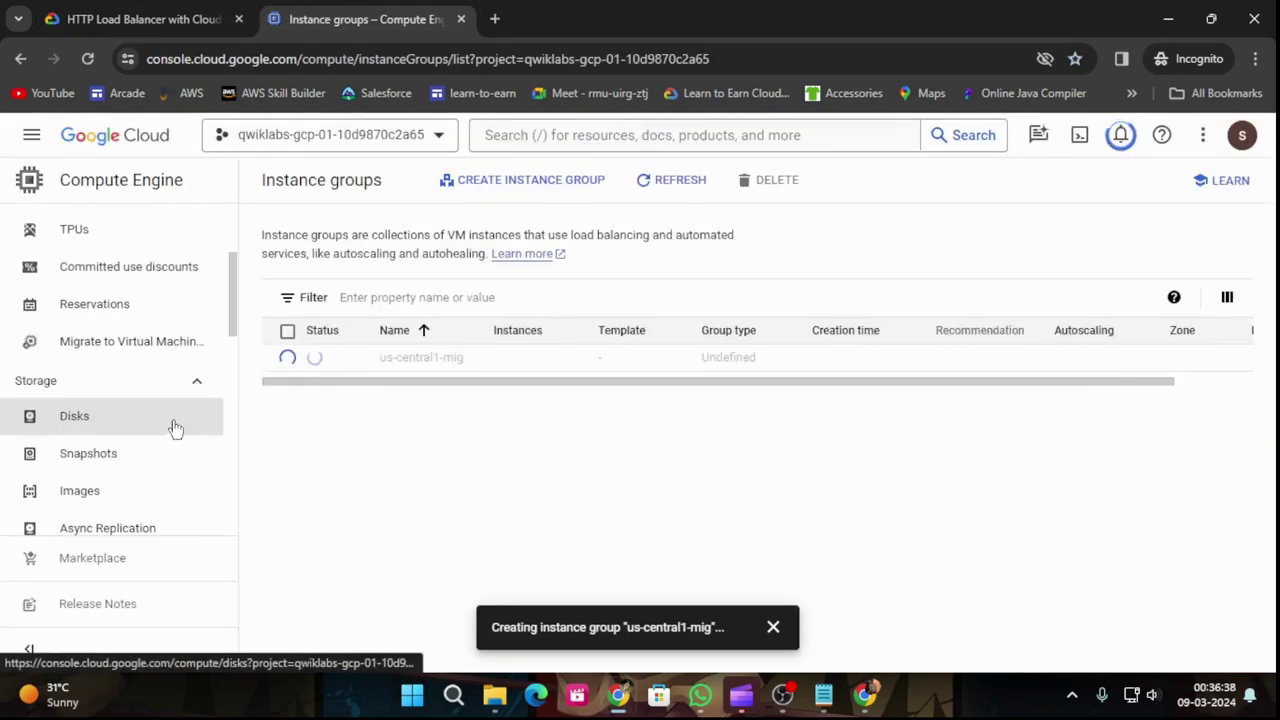
Step: Start a new managed instance group named us-west1-mig that uses the us-west1-template instance template
left_click(772, 626)
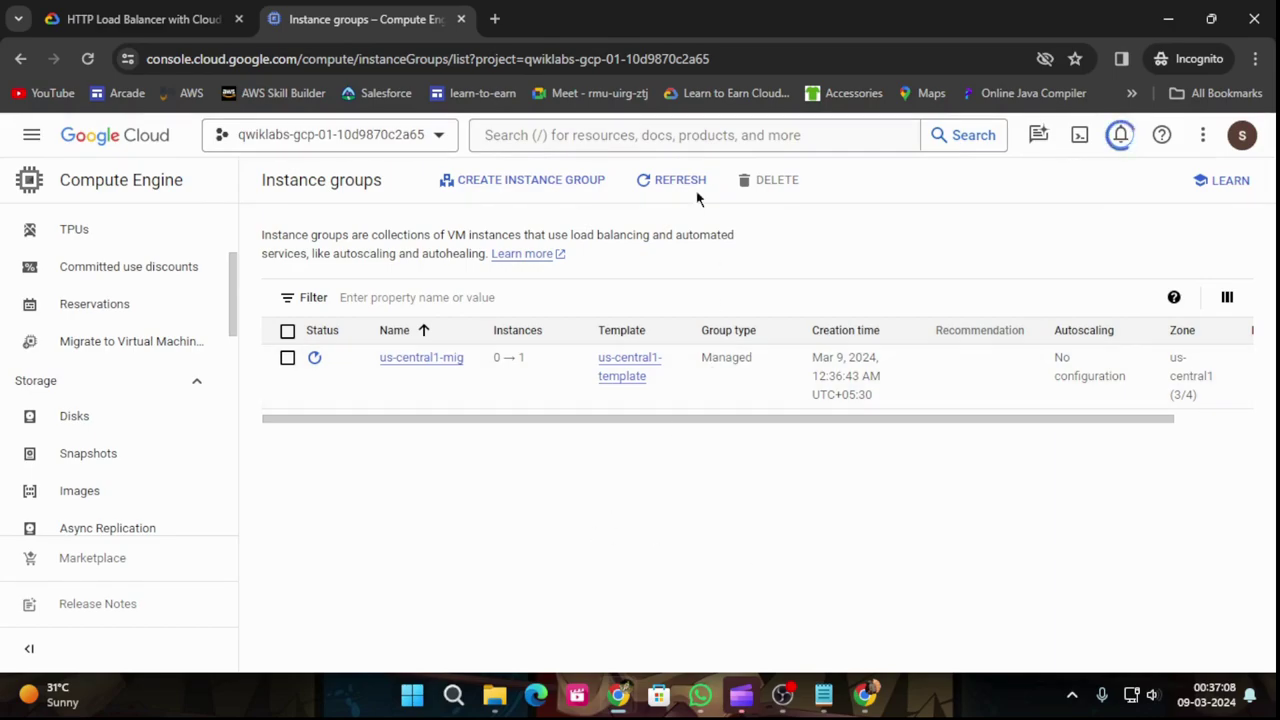
left_click(512, 180)
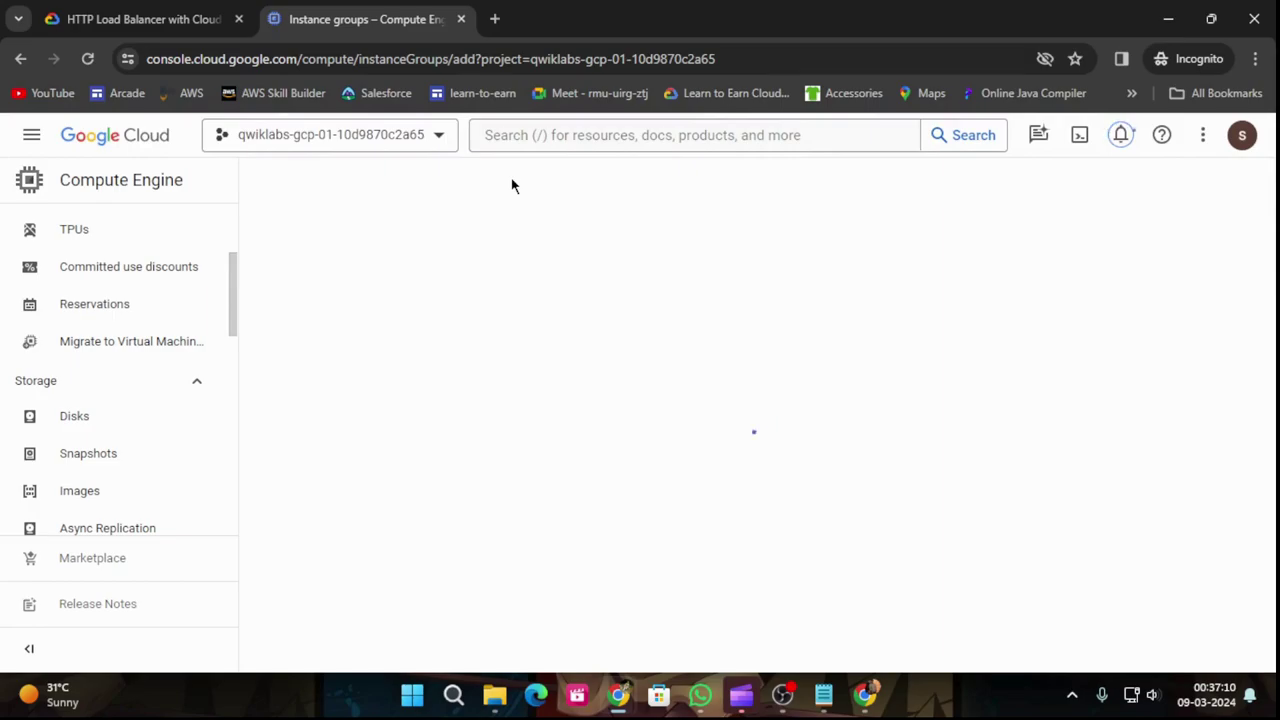
left_click_drag(505, 297, 338, 310)
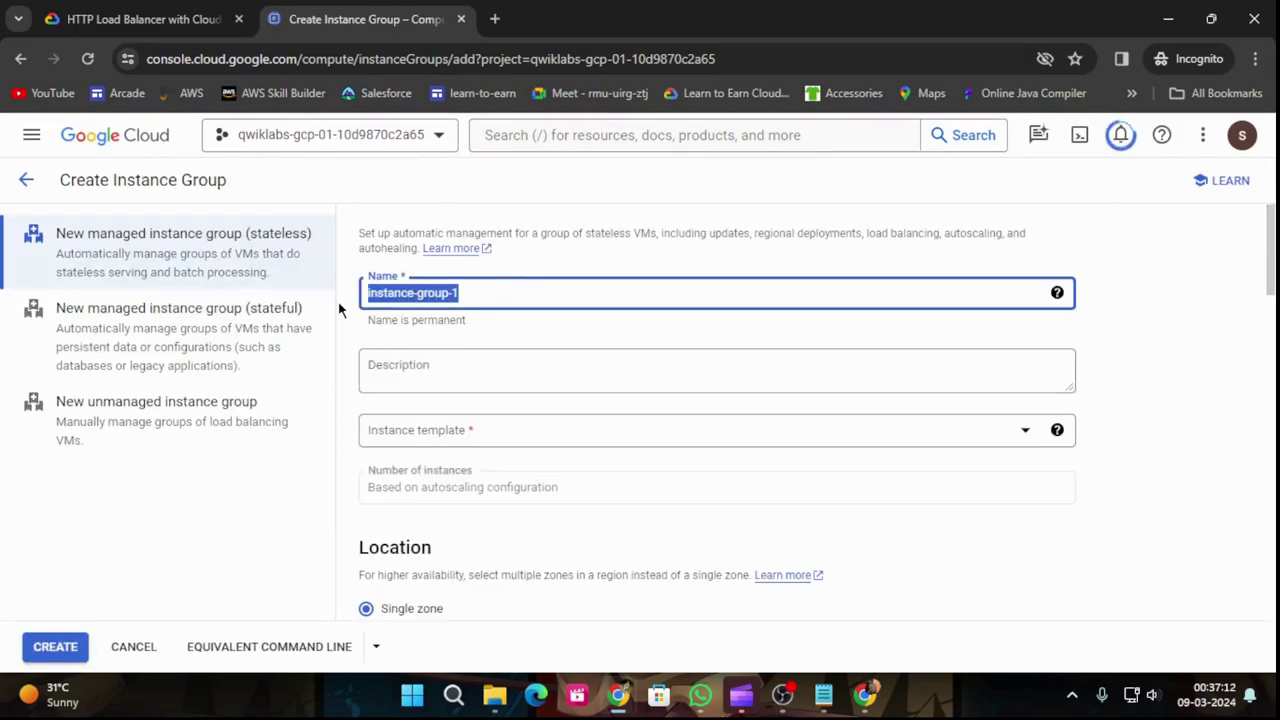
key("ctrl+v")
left_click(611, 431)
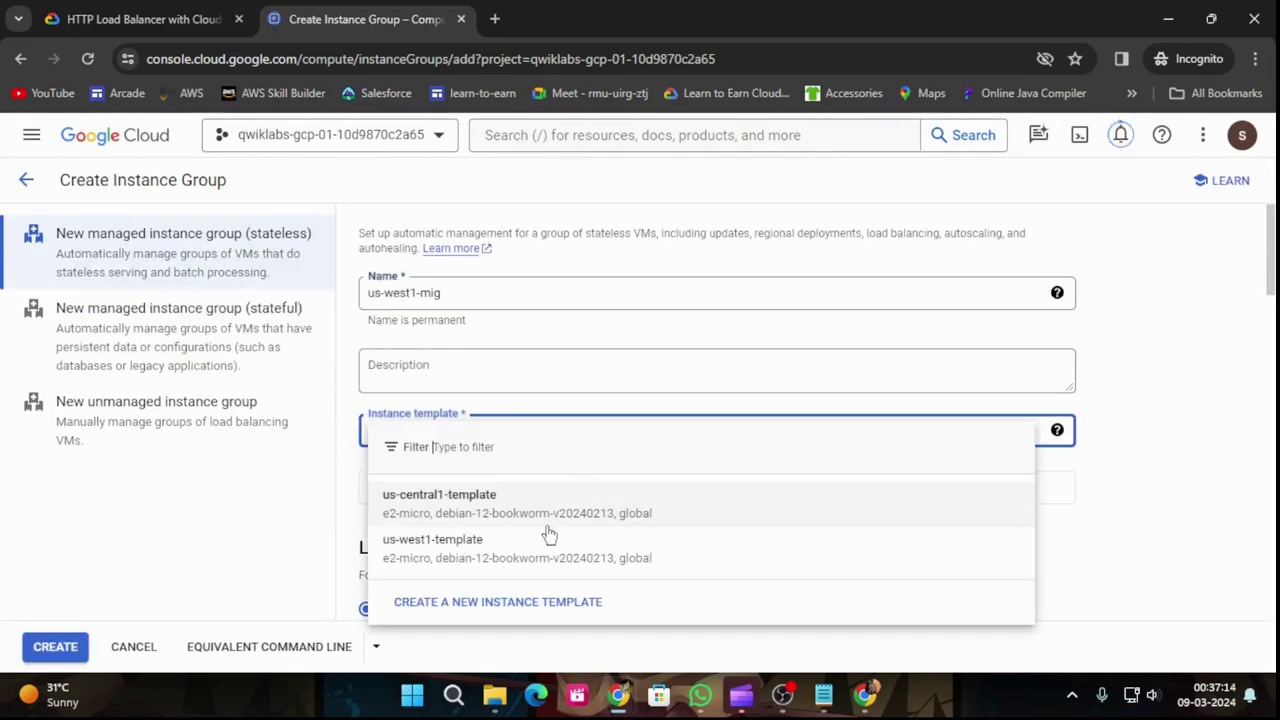
left_click(425, 556)
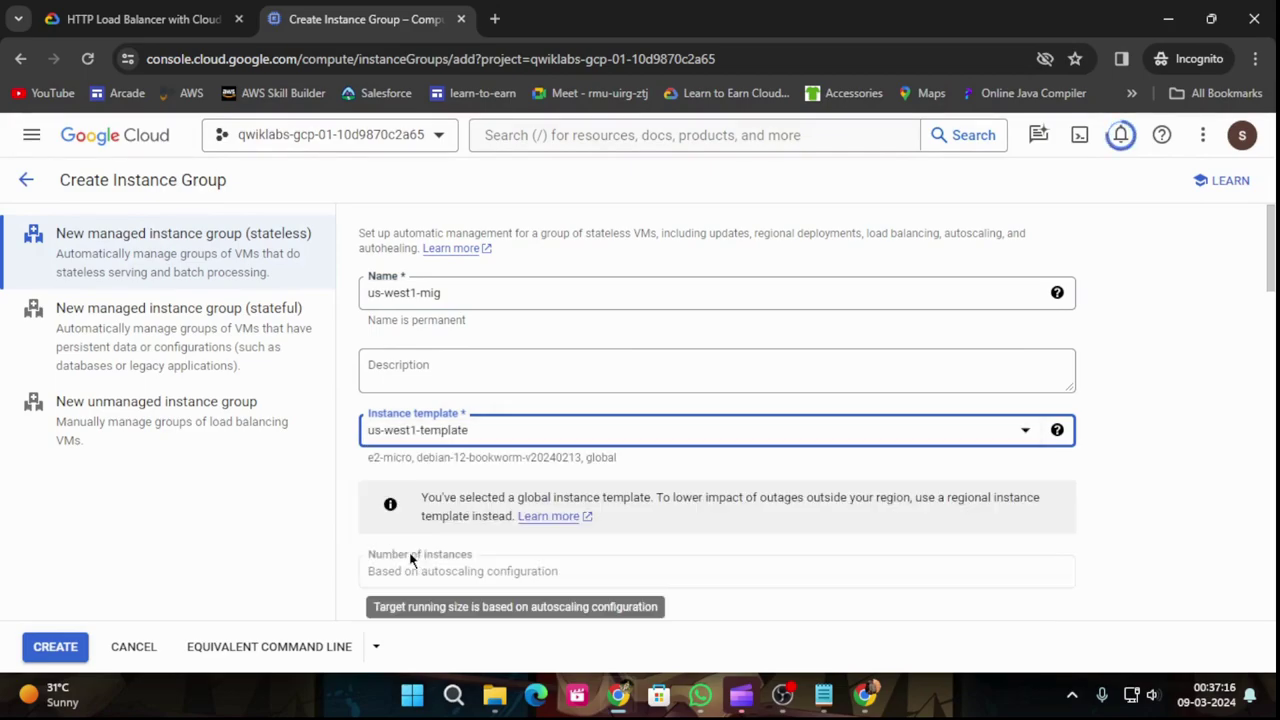
Step: Check the second group's values in the lab instructions and set its location to multiple zones in region us-west1 (Oregon)
left_click(140, 19)
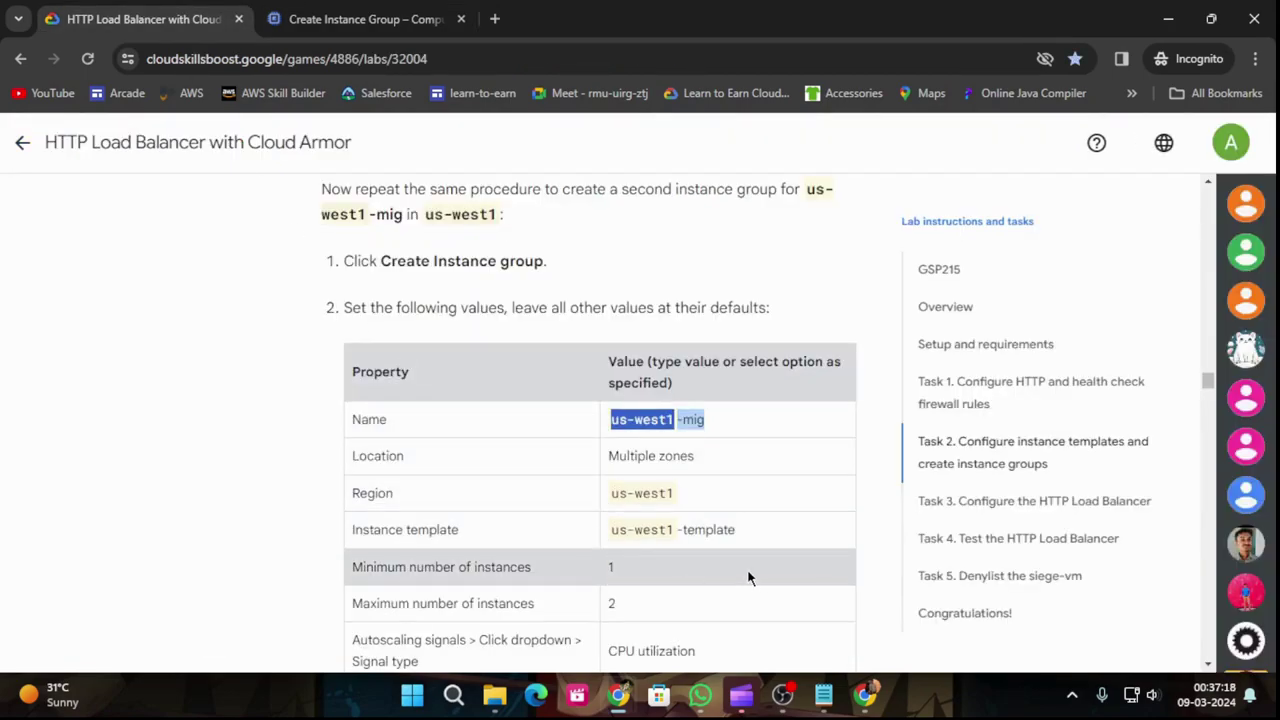
scroll(748, 577, "down", 1)
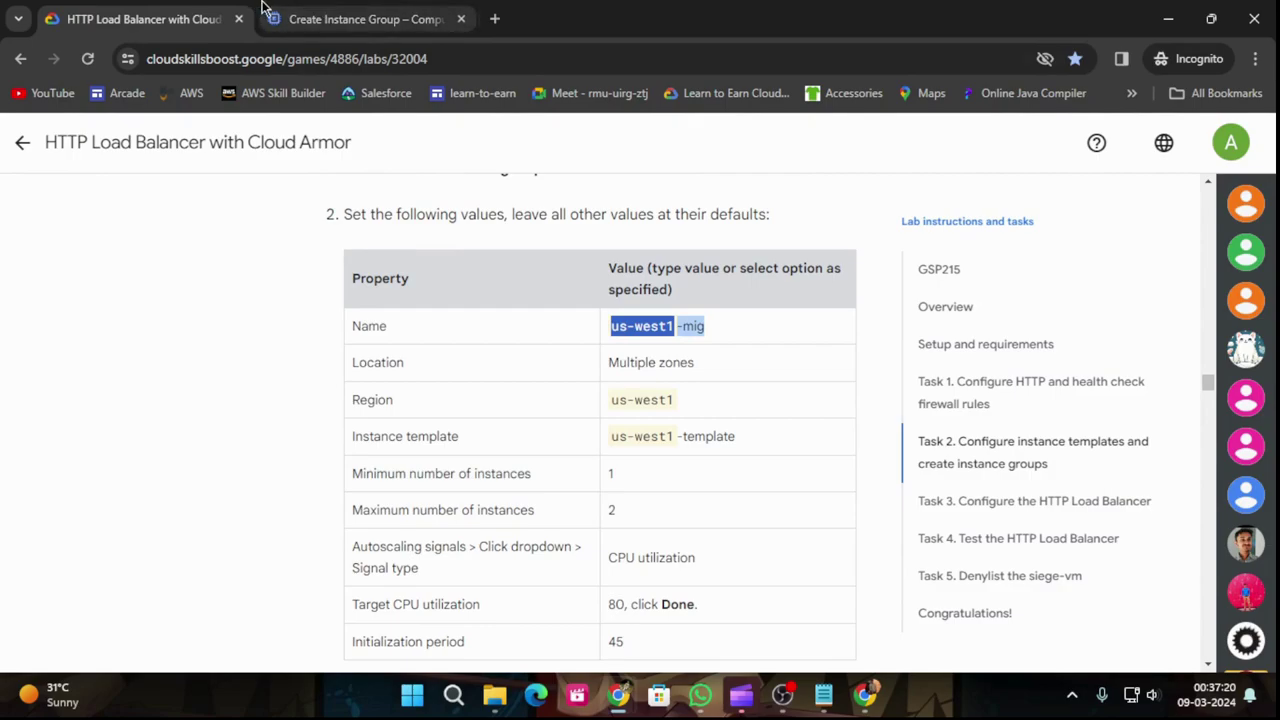
left_click(360, 19)
scroll(763, 577, "down", 5)
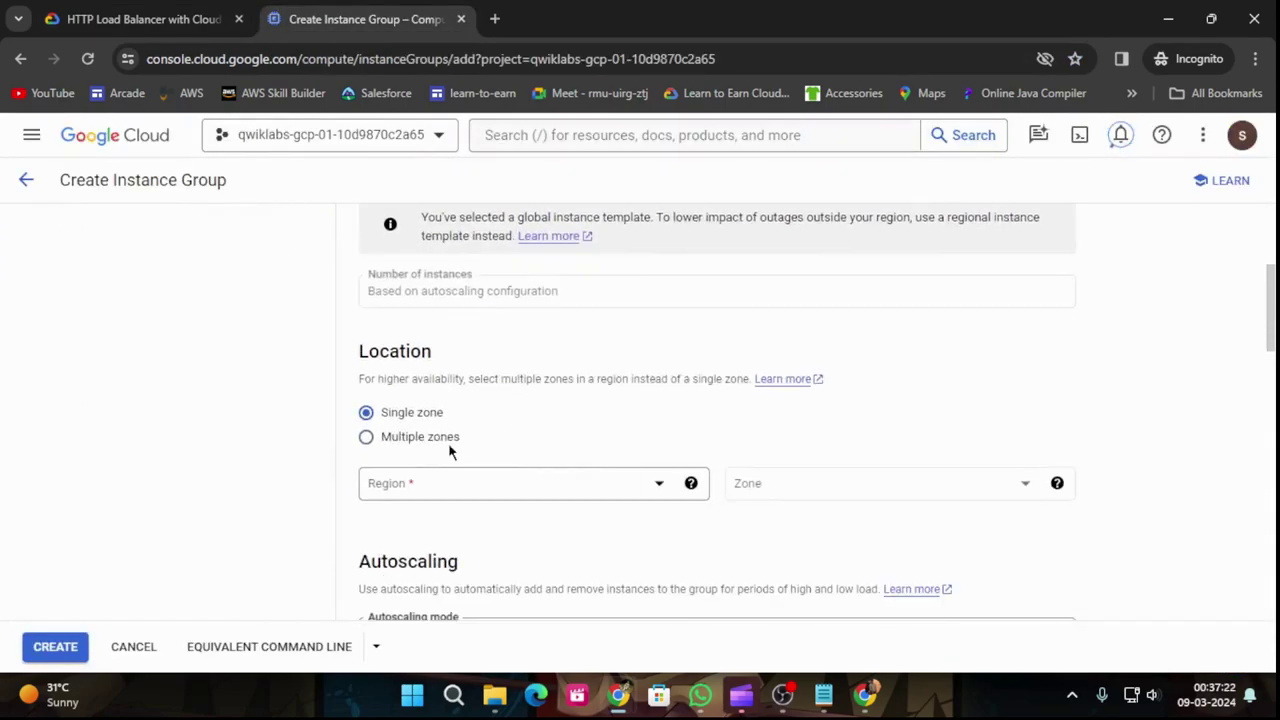
left_click(366, 438)
left_click(411, 483)
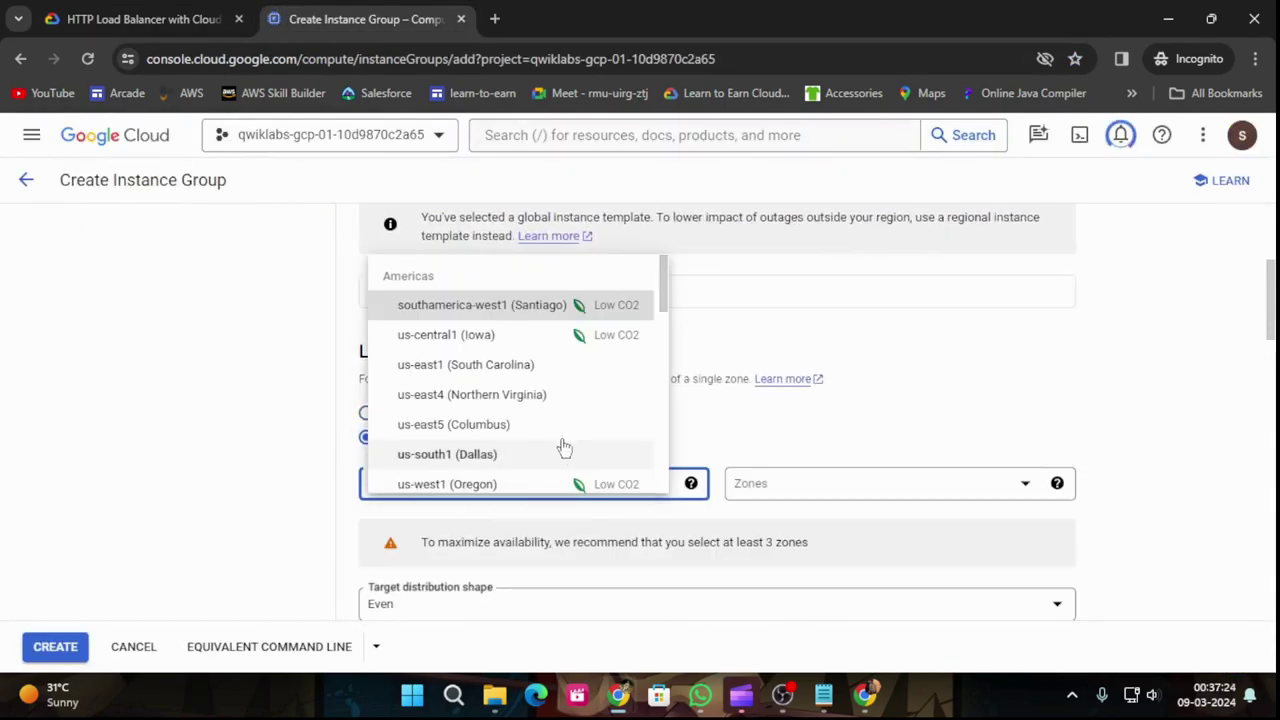
scroll(605, 402, "down", 2)
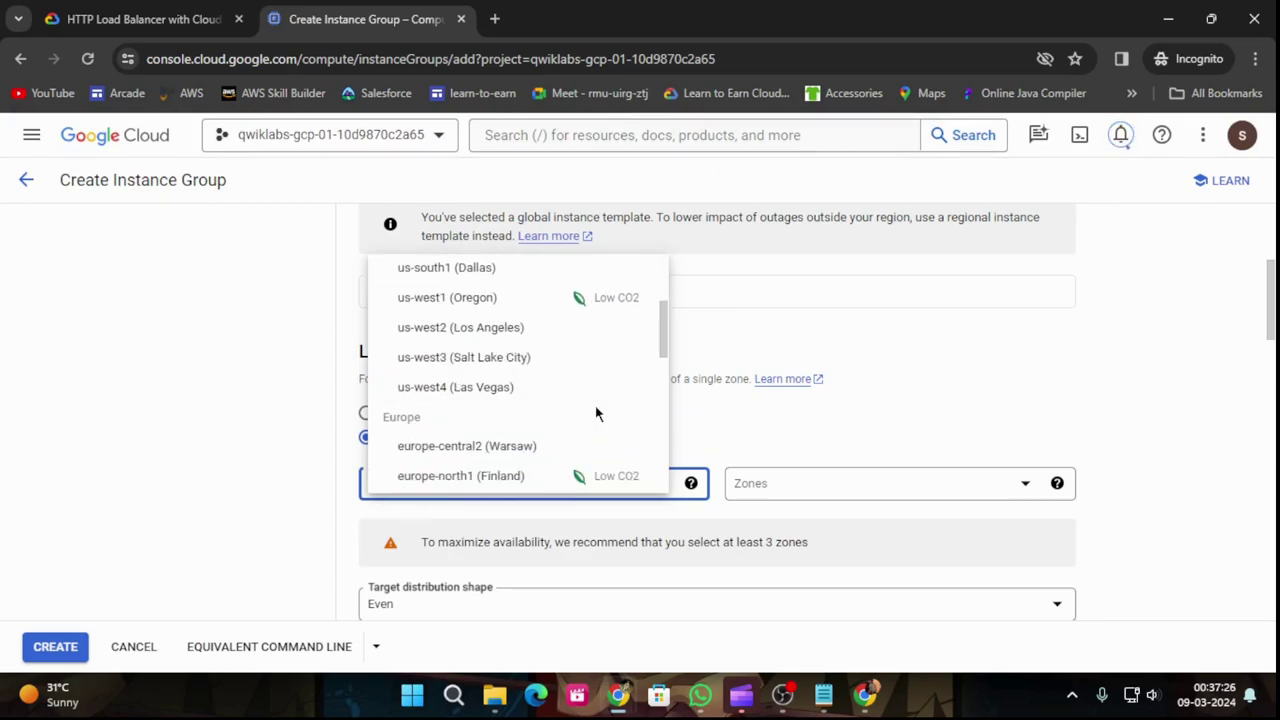
left_click(440, 299)
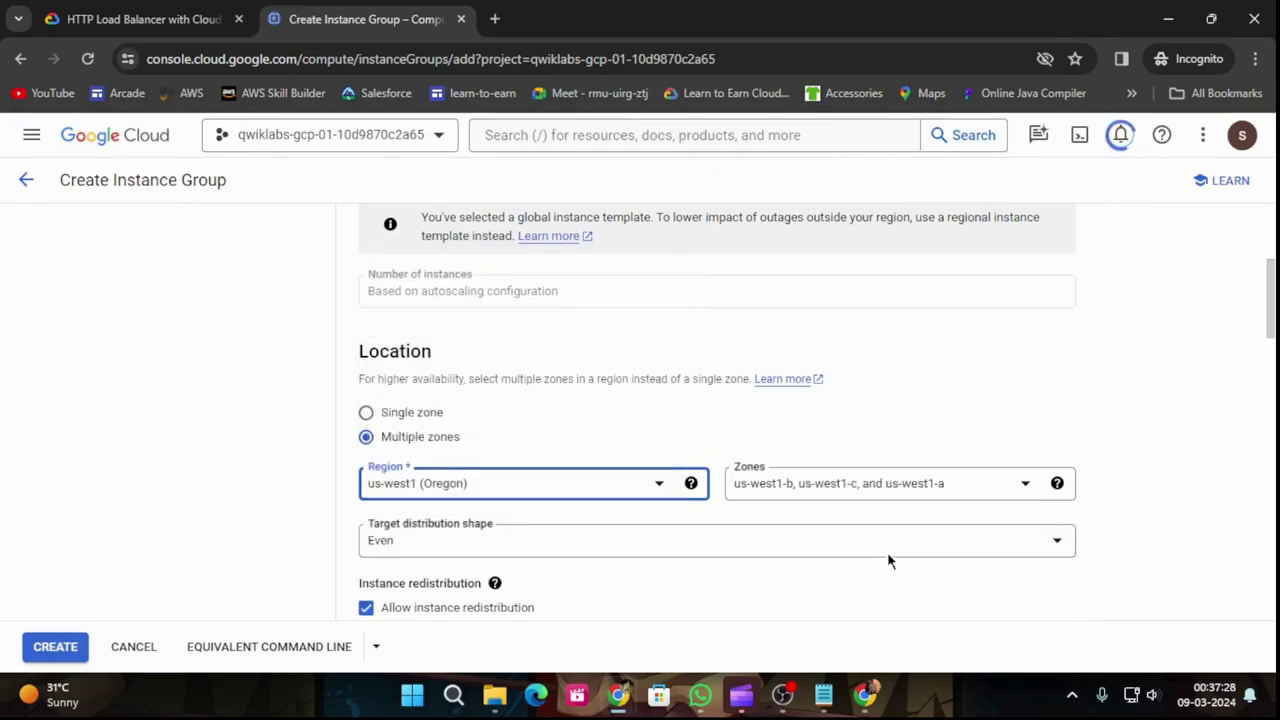
Step: Set the group's maximum number of instances to 2
scroll(762, 510, "down", 1)
scroll(762, 510, "down", 2)
scroll(478, 462, "down", 2)
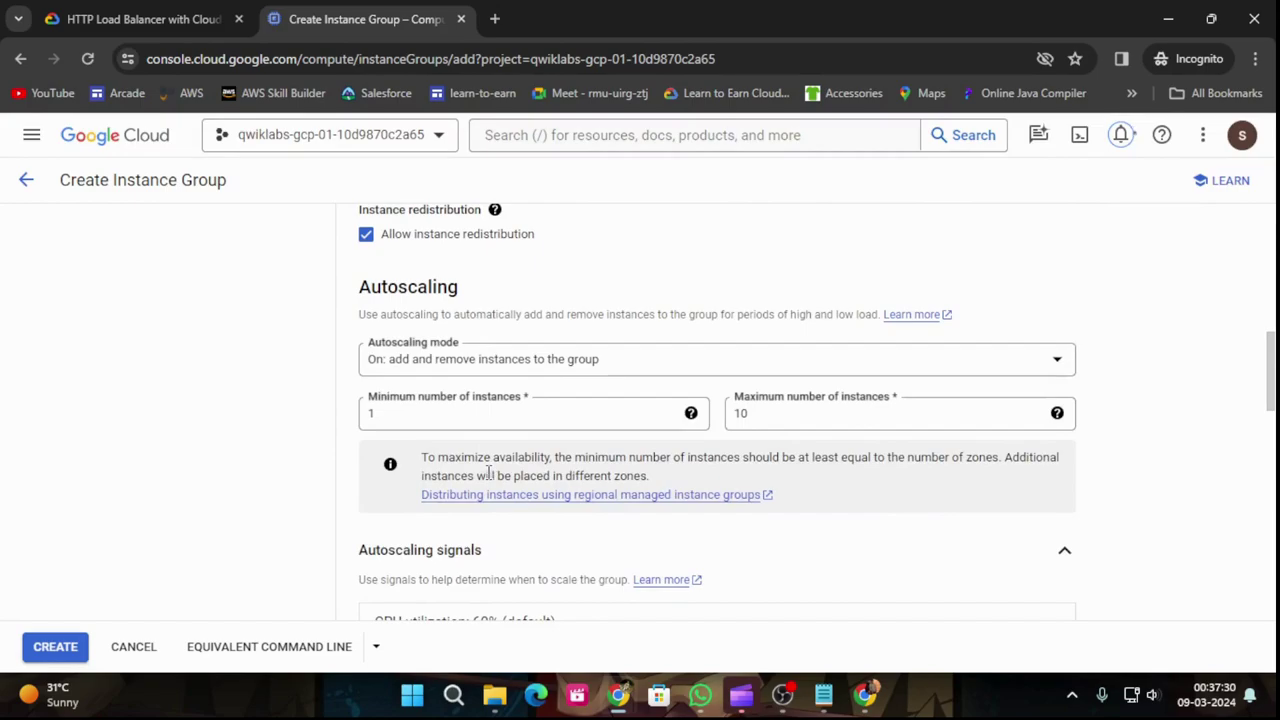
left_click(750, 415)
key("BackSpace")
key("BackSpace")
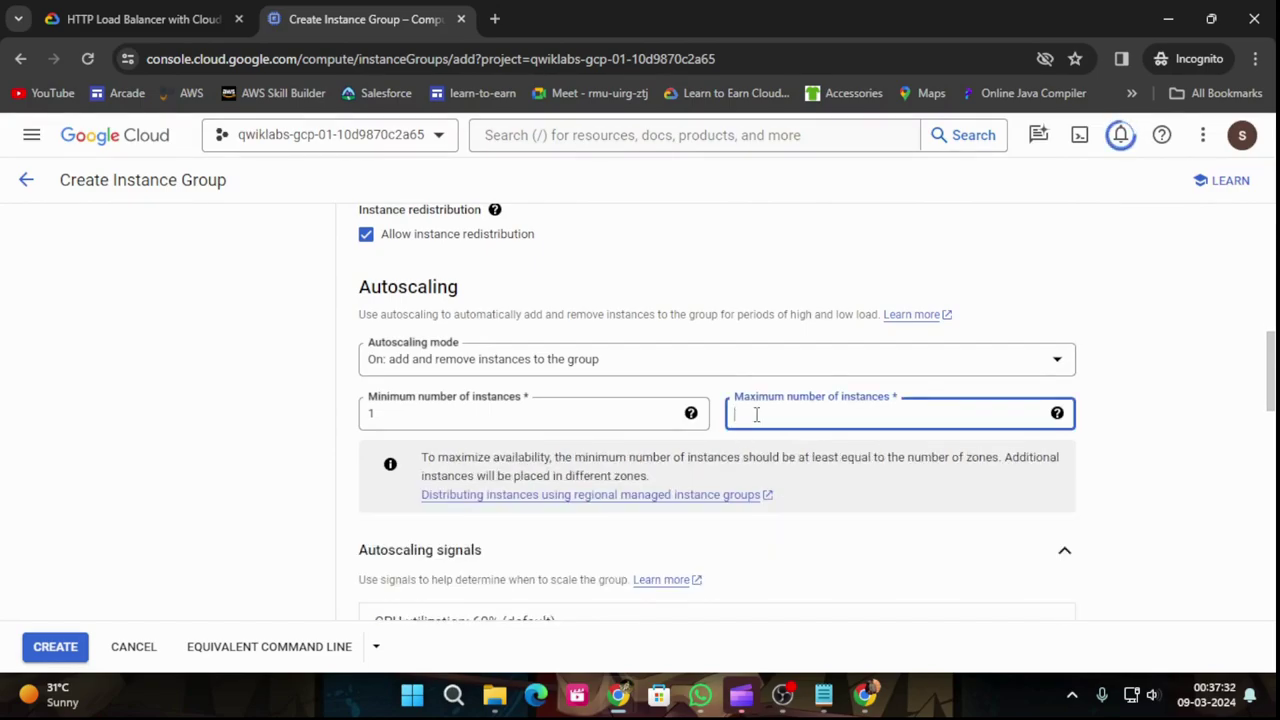
type("2")
Step: Set the CPU utilization signal's target to 80%, checking it against the lab instructions, and finish editing the signal
scroll(757, 414, "down", 3)
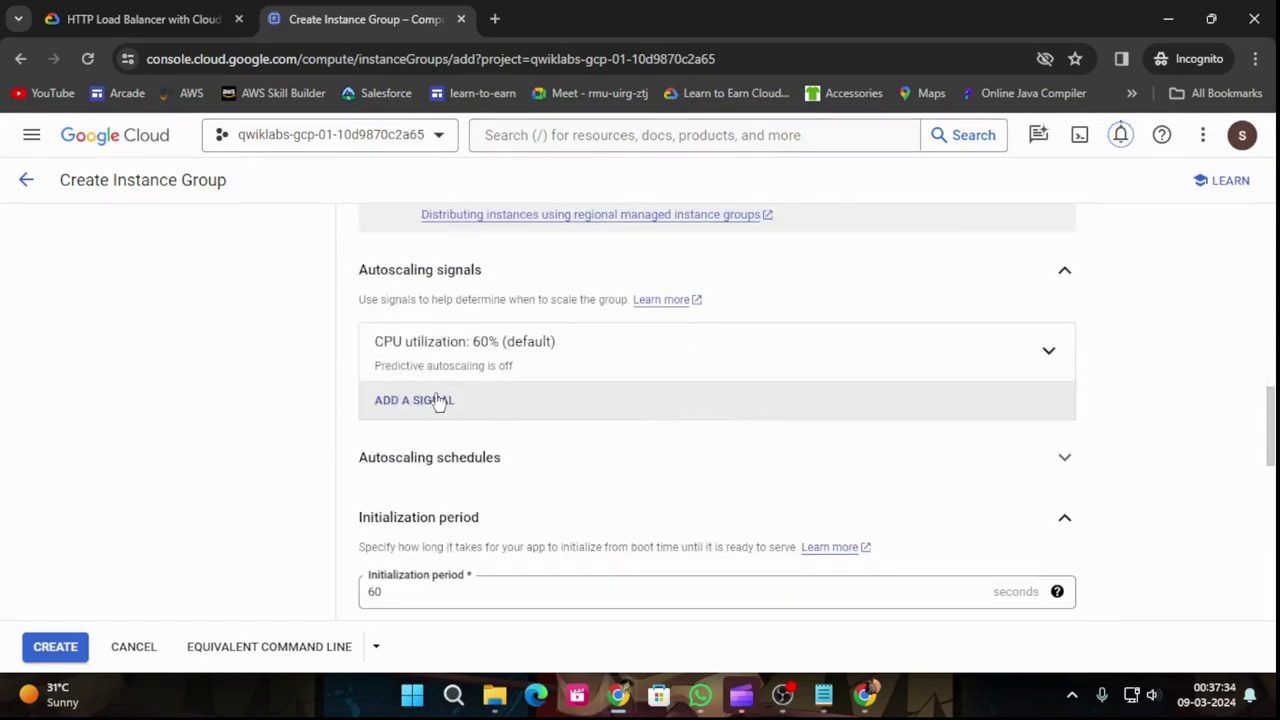
left_click(1027, 364)
left_click(492, 471)
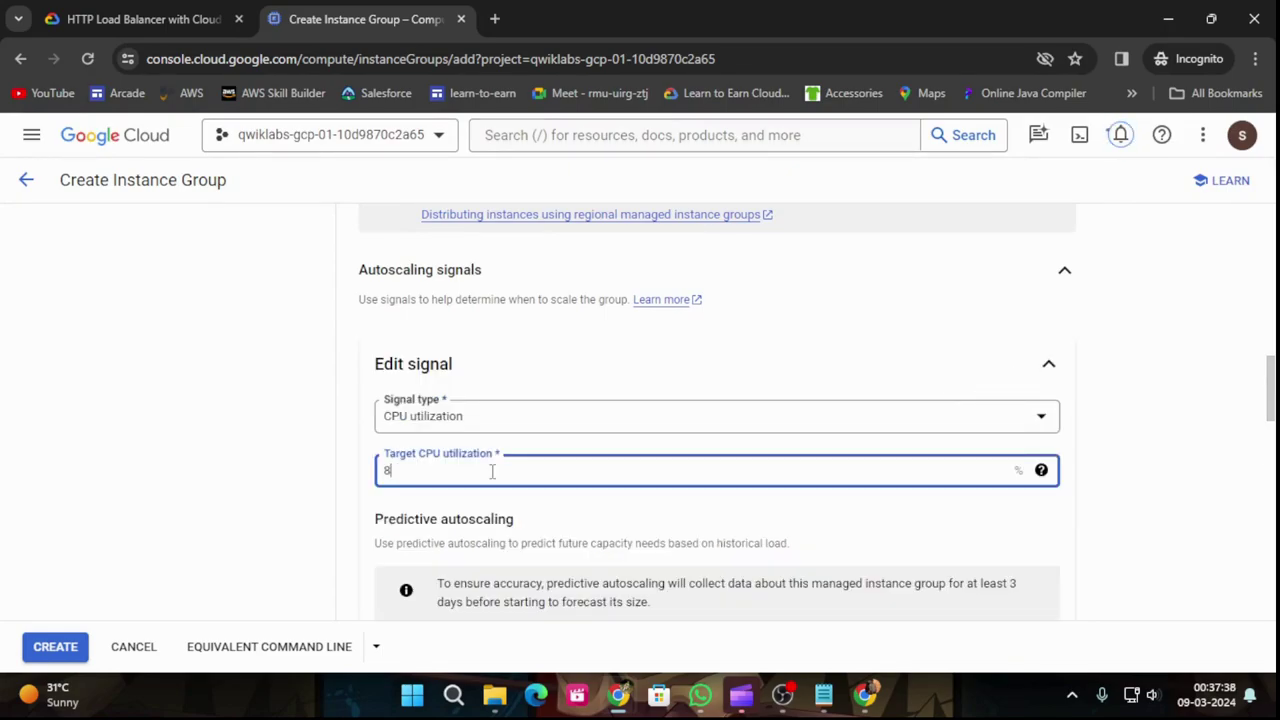
key("ctrl+shift+Tab")
scroll(605, 440, "down", 3)
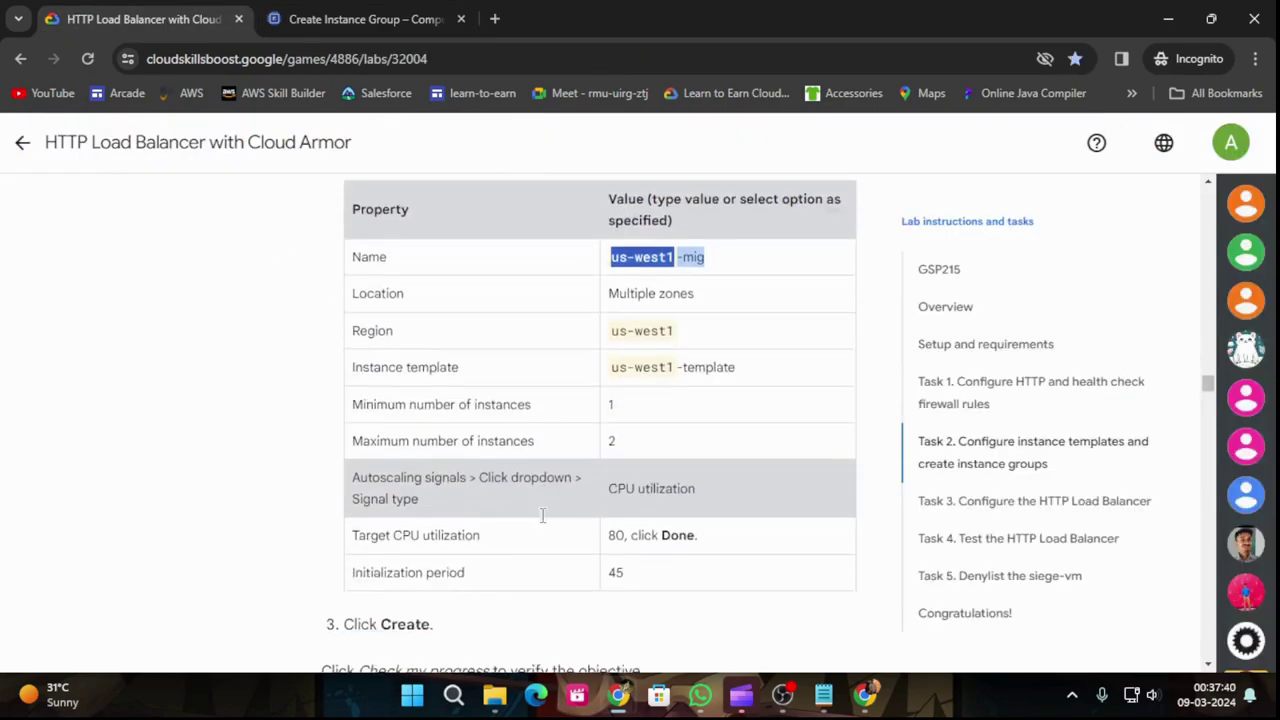
left_click(414, 12)
scroll(748, 480, "down", 3)
scroll(994, 471, "down", 2)
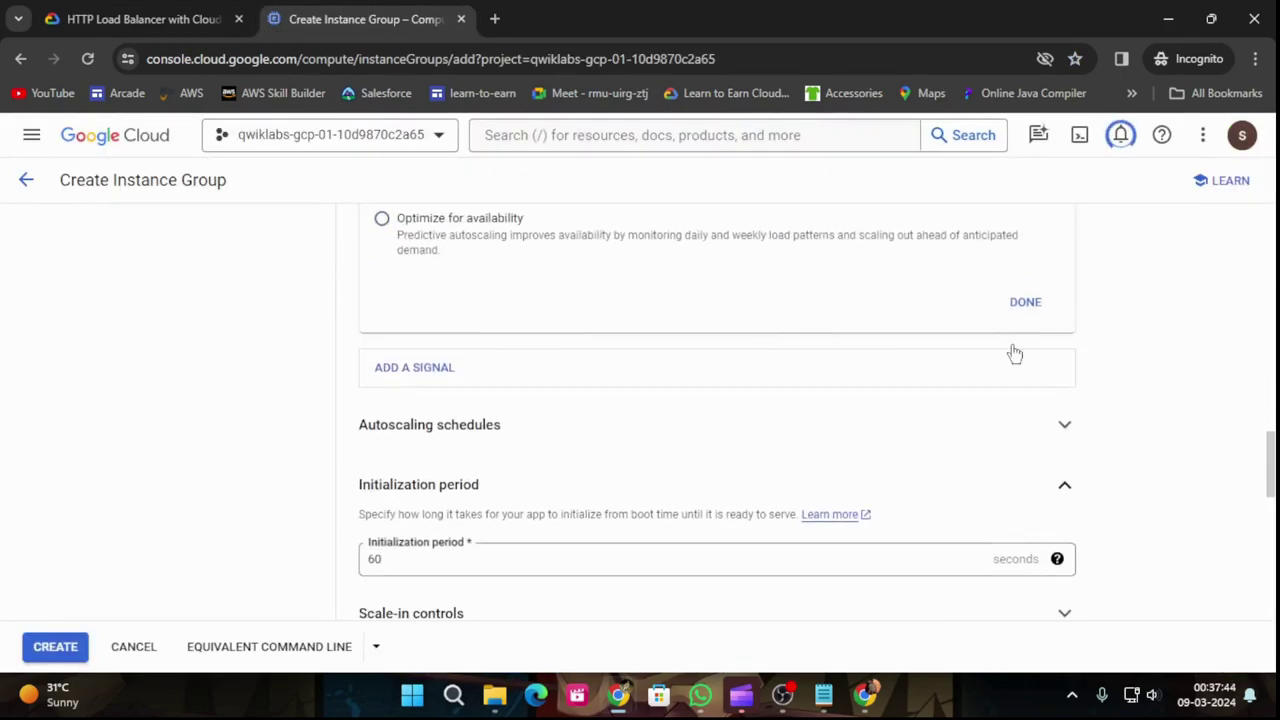
left_click(1020, 302)
Step: Set the initialization period of us-west1-mig to 45 seconds
scroll(790, 428, "down", 3)
left_click(453, 375)
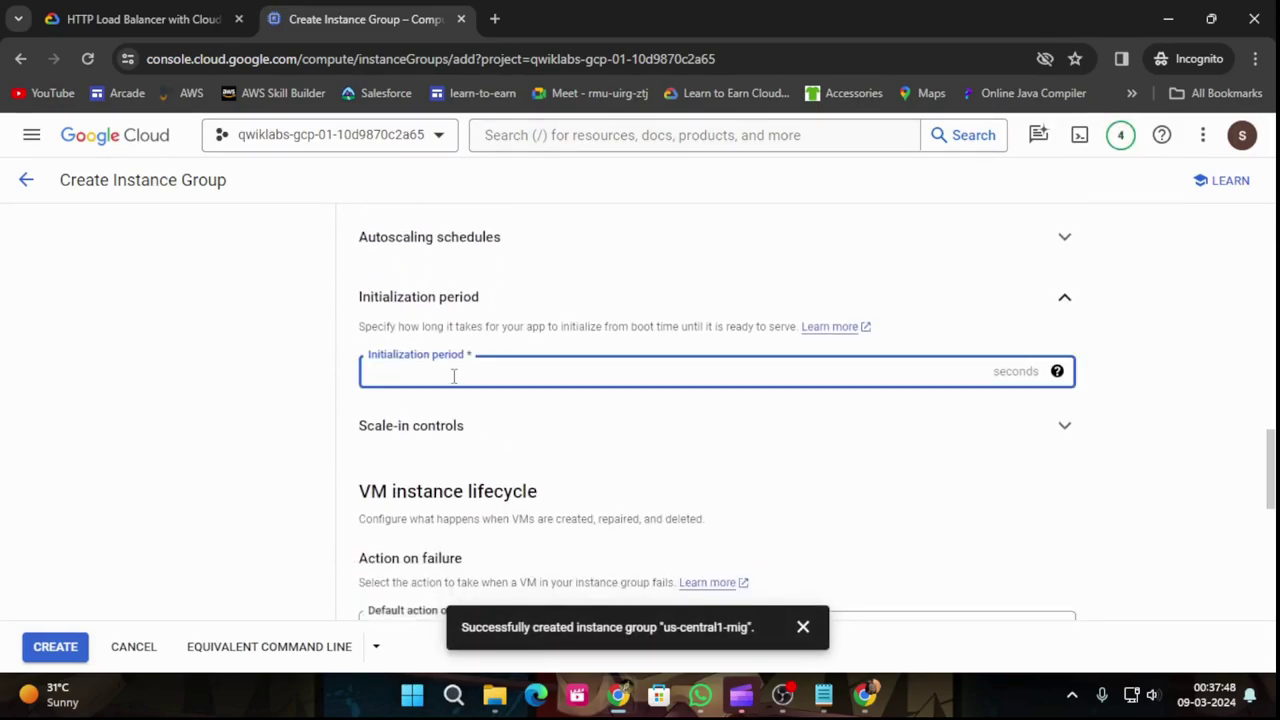
type("45")
Step: Create the us-west1-mig instance group and run the lab's progress check for configuring instance templates and instance group
scroll(455, 385, "down", 7)
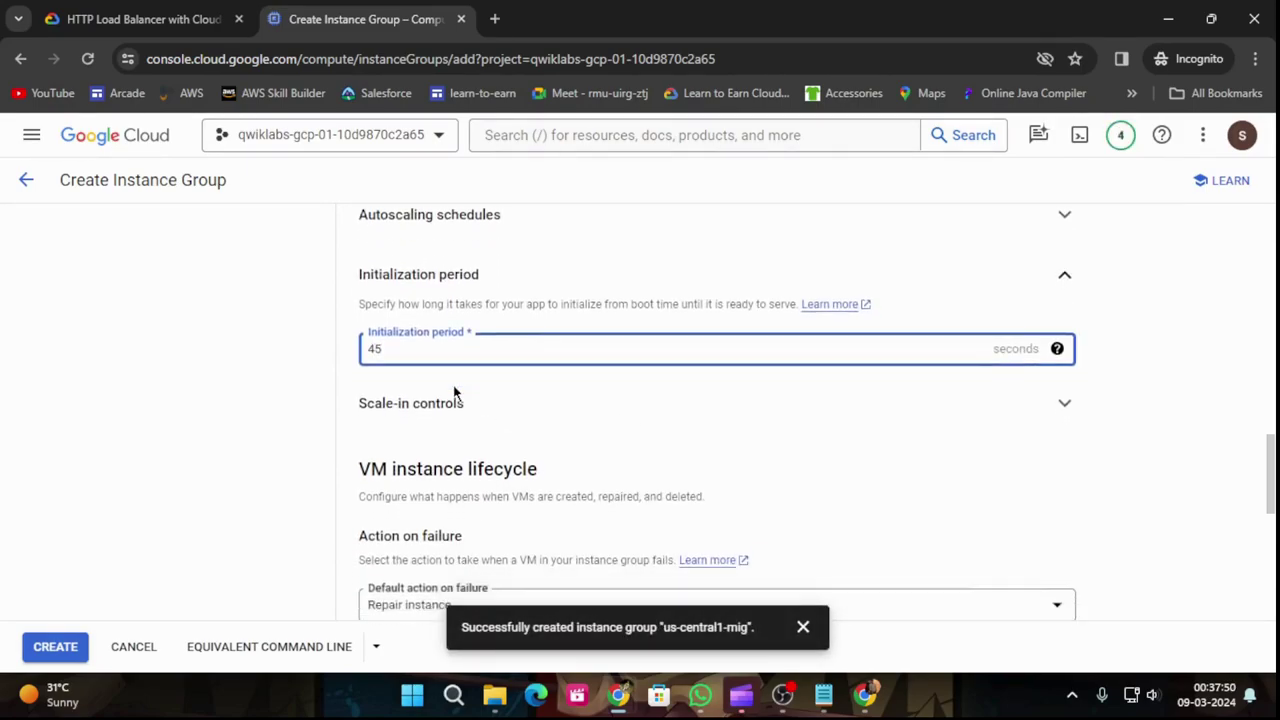
scroll(455, 390, "down", 1)
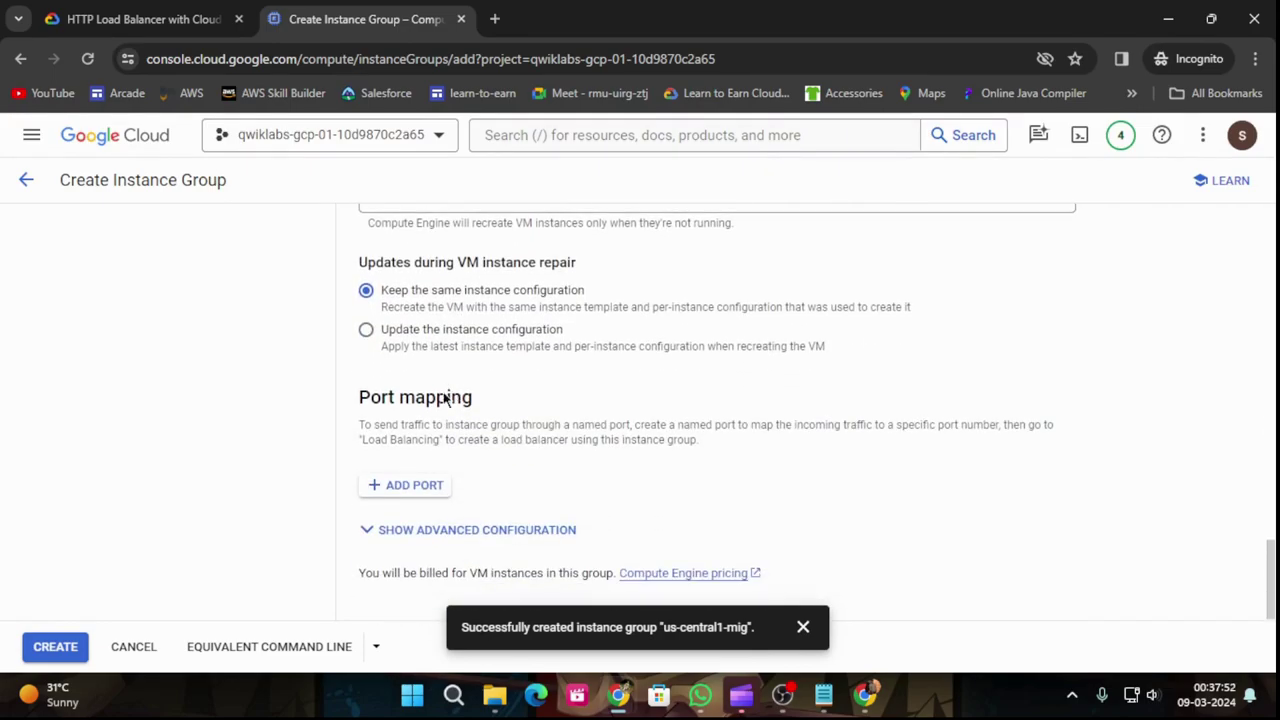
left_click(130, 19)
scroll(540, 460, "down", 2)
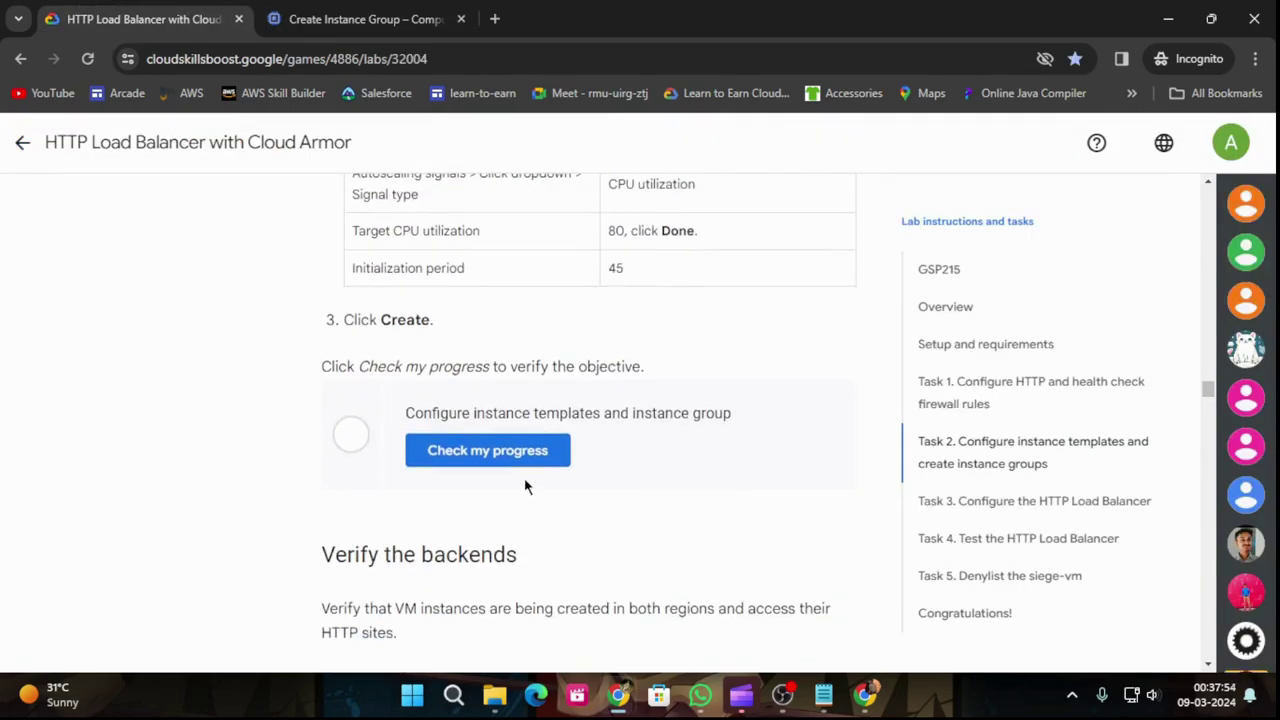
left_click(294, 18)
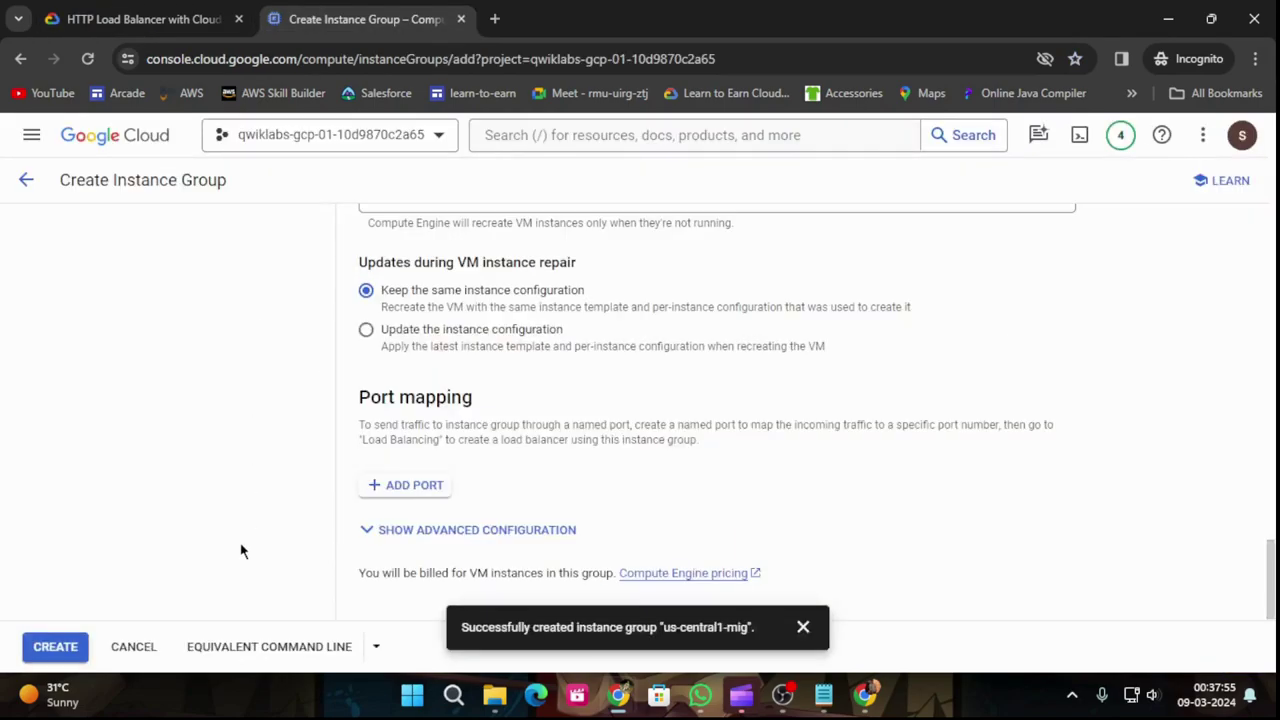
left_click(51, 646)
left_click(772, 627)
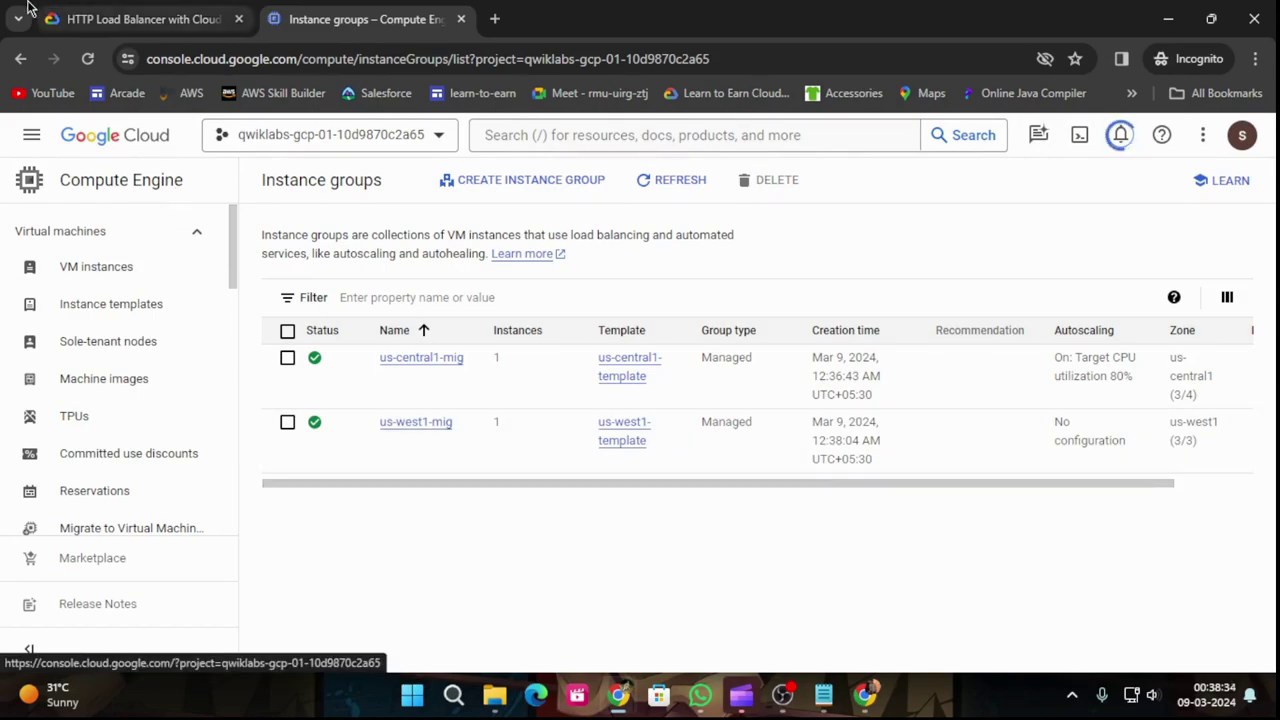
left_click(94, 14)
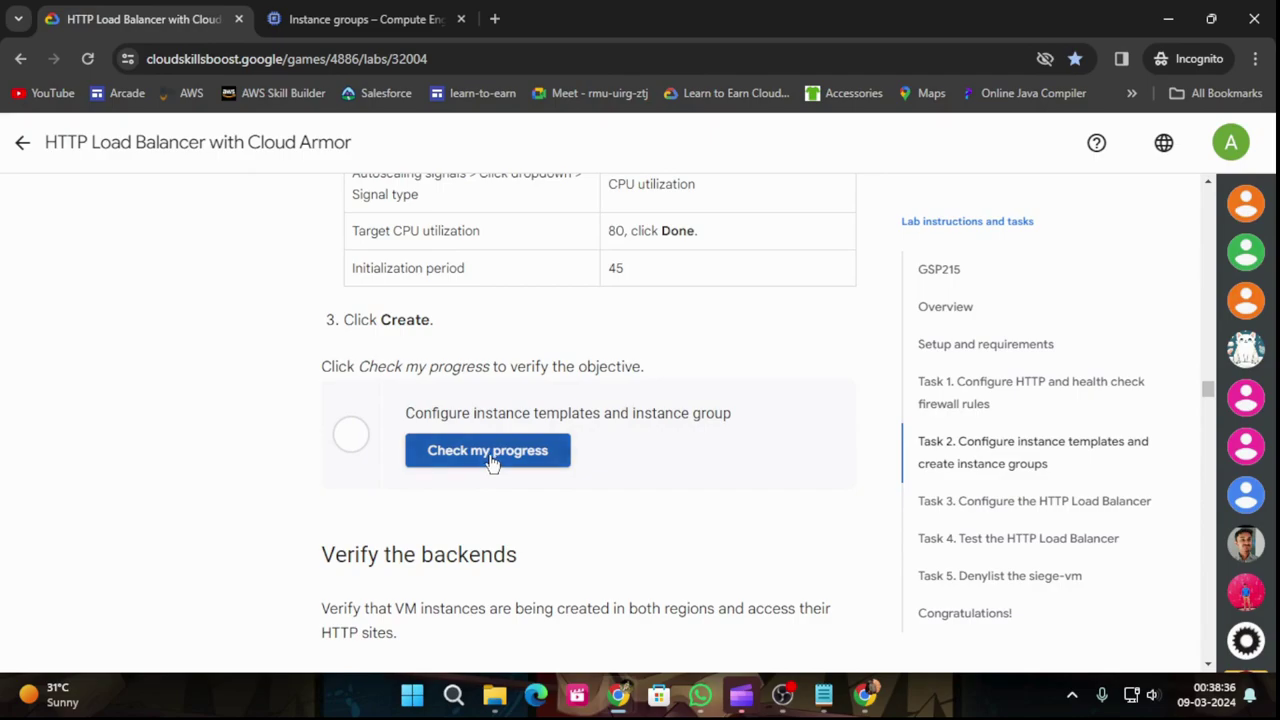
left_click(491, 456)
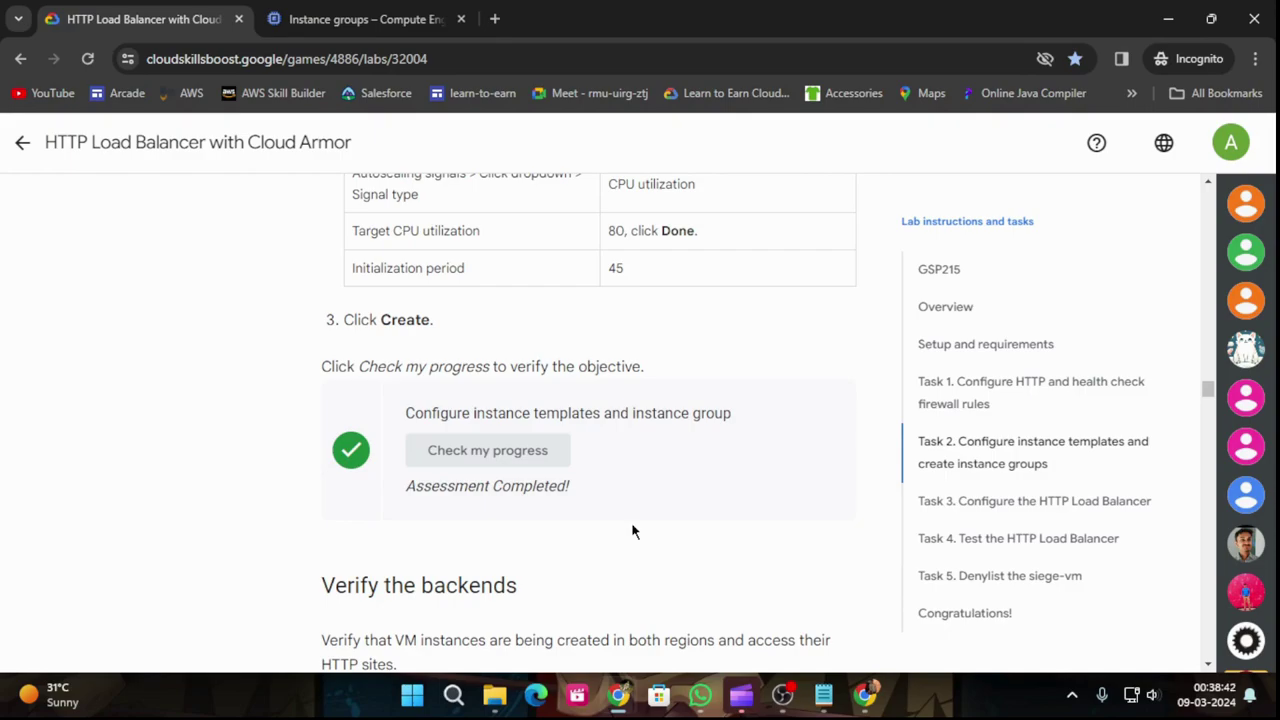
Step: Read the lab's Verify the backends section and the Task 3 instructions for configuring the HTTP Load Balancer
scroll(590, 535, "down", 3)
scroll(640, 541, "down", 1)
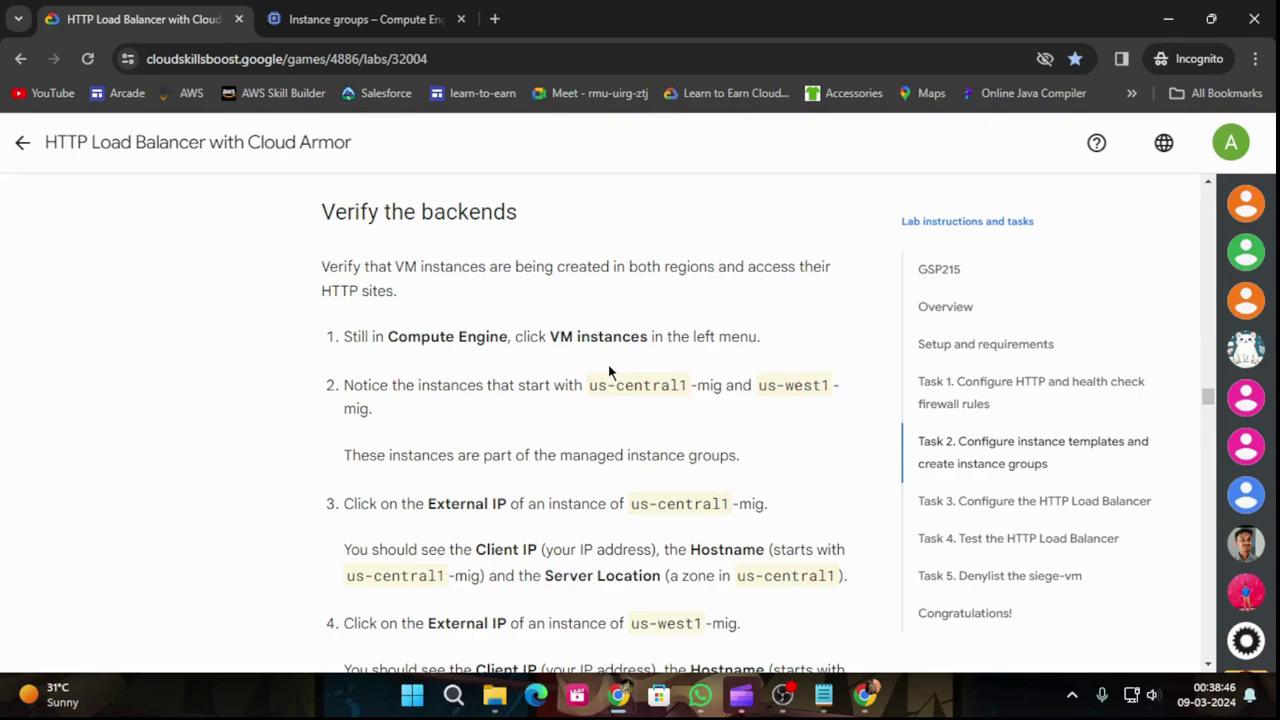
scroll(612, 370, "down", 8)
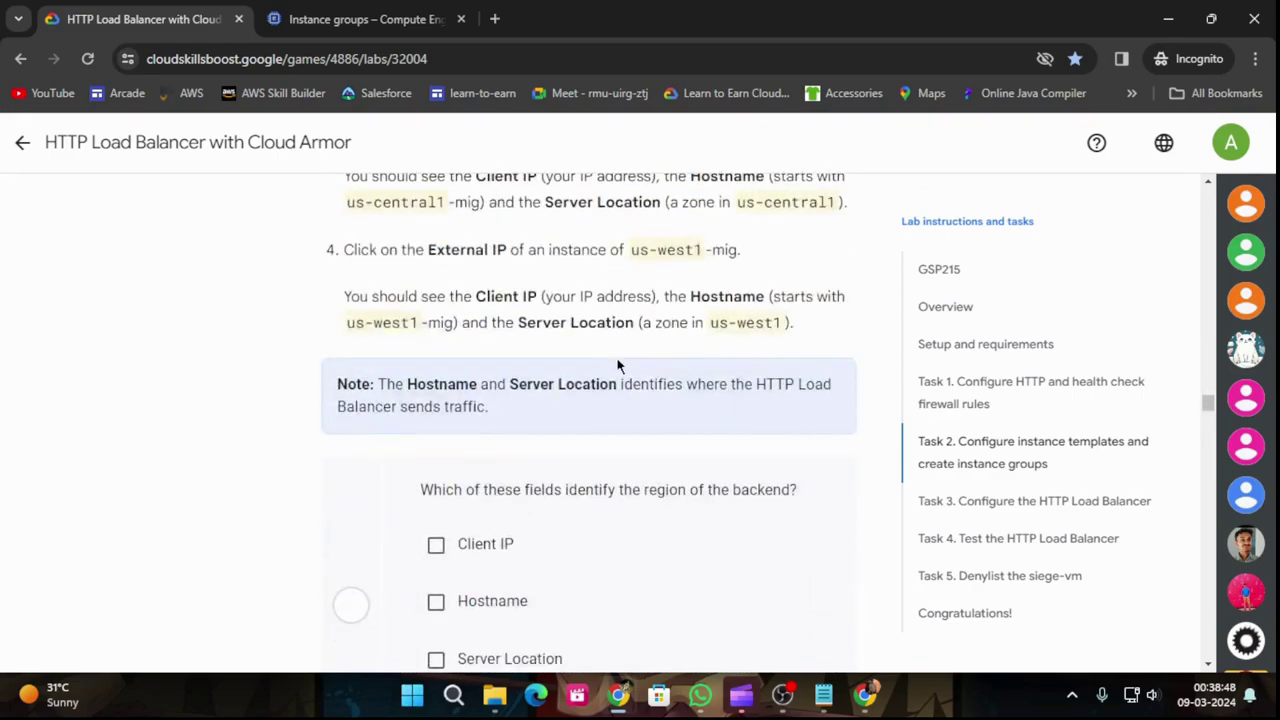
scroll(628, 362, "down", 6)
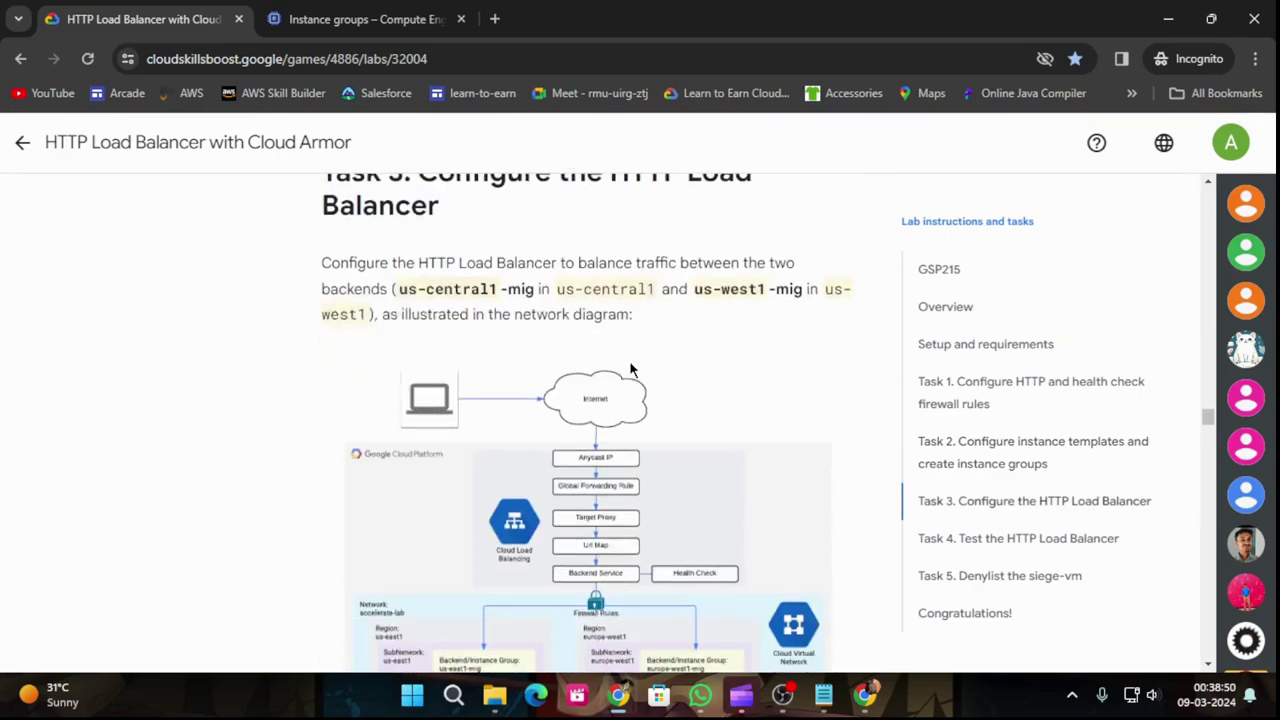
scroll(634, 364, "up", 2)
scroll(634, 364, "down", 6)
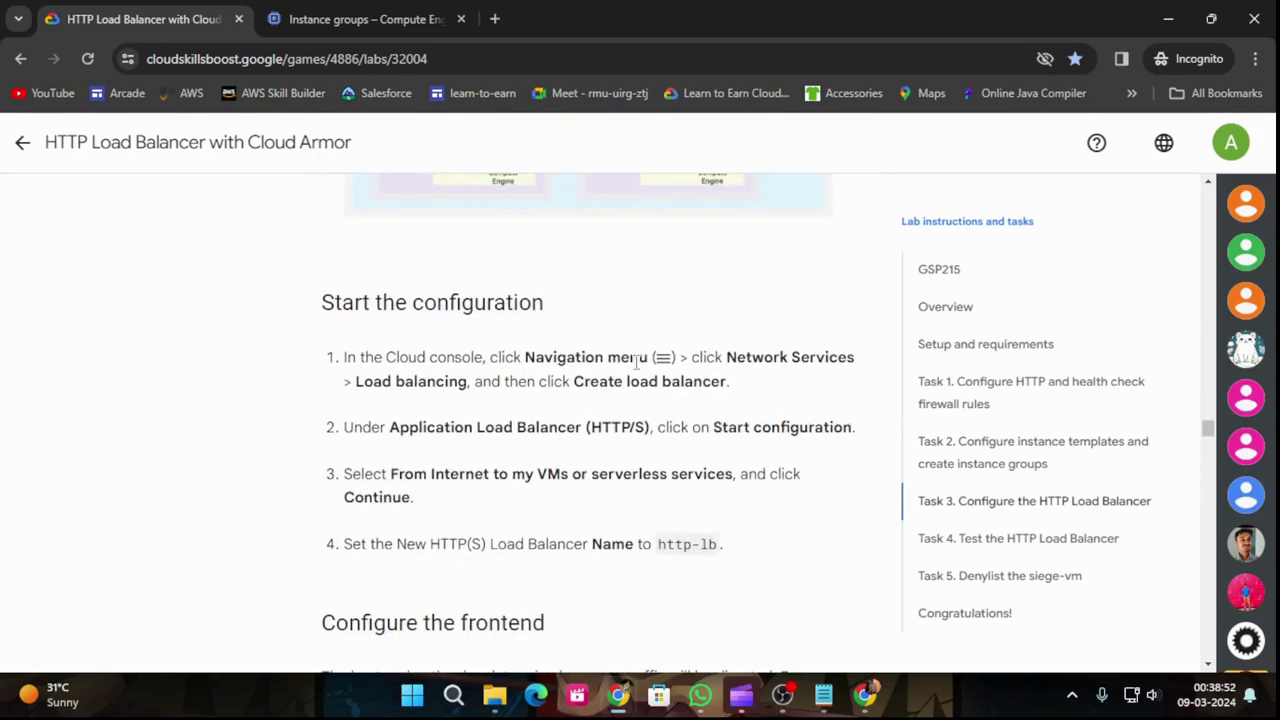
scroll(640, 370, "down", 3)
scroll(642, 372, "down", 2)
scroll(646, 378, "up", 10)
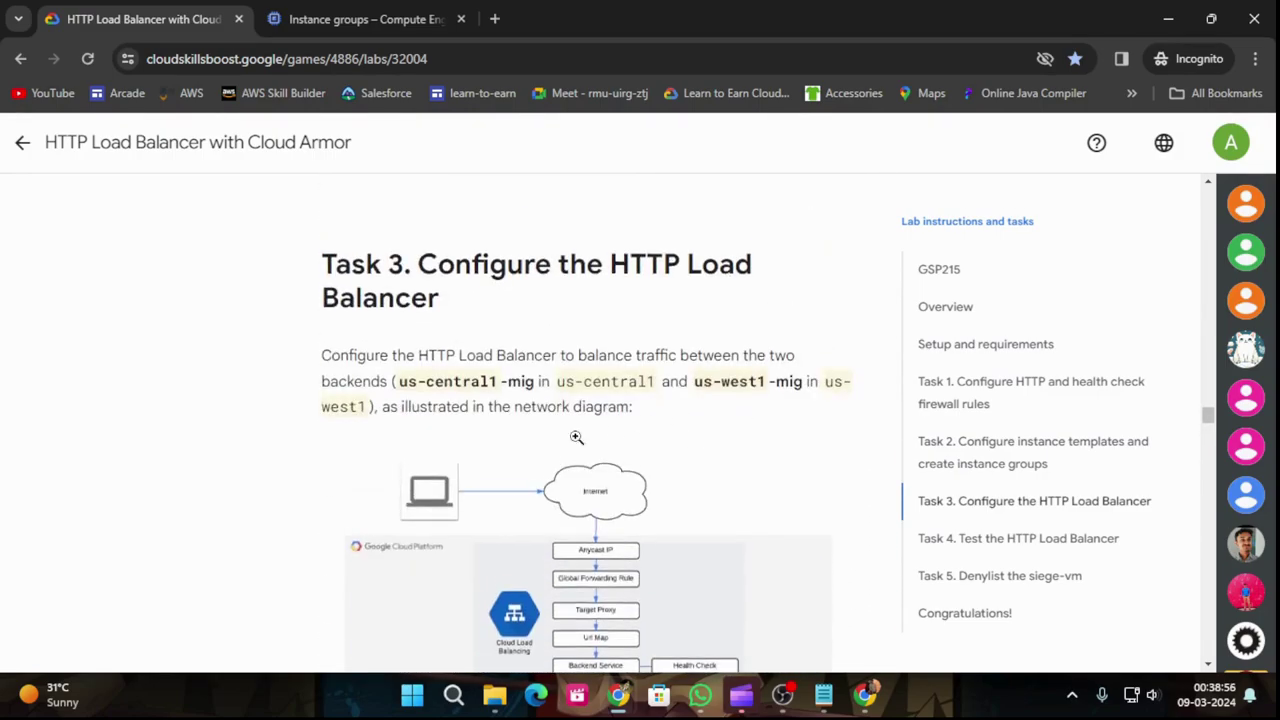
scroll(585, 439, "down", 7)
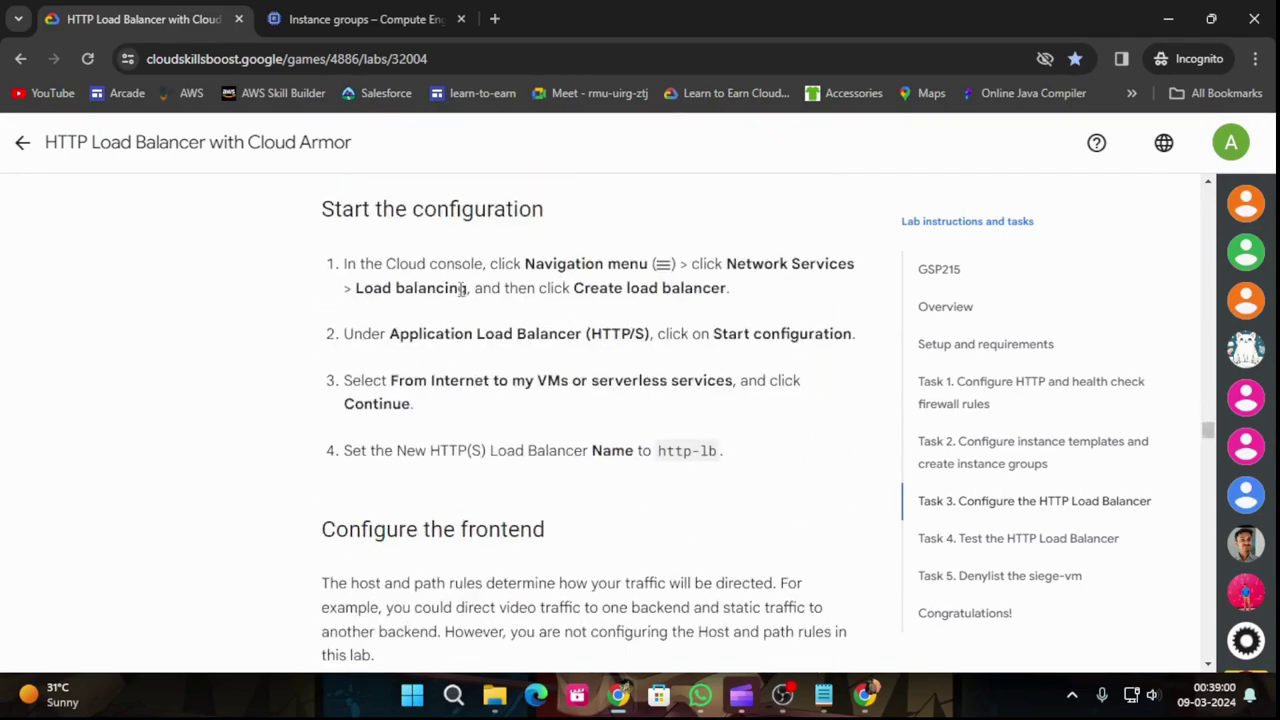
Step: Copy the service name "Load balancing" from the lab instructions and search the Cloud console for it
left_click_drag(356, 288, 450, 300)
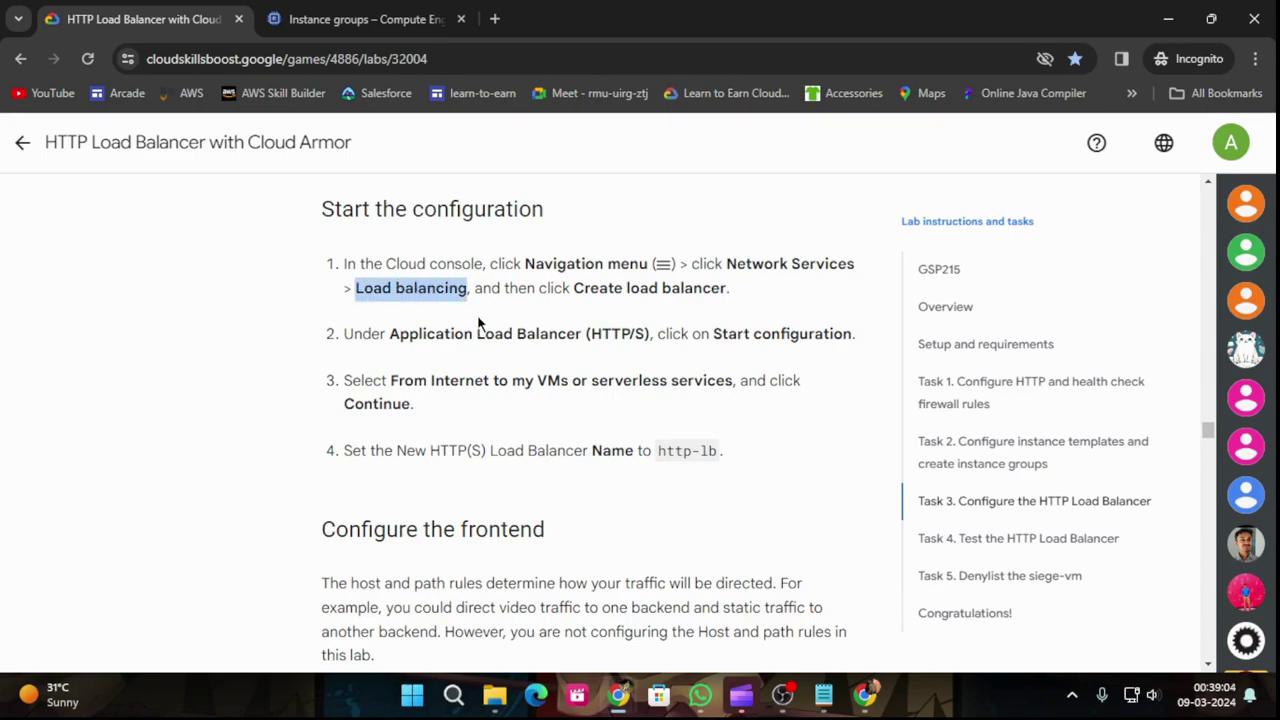
left_click(400, 17)
left_click(703, 134)
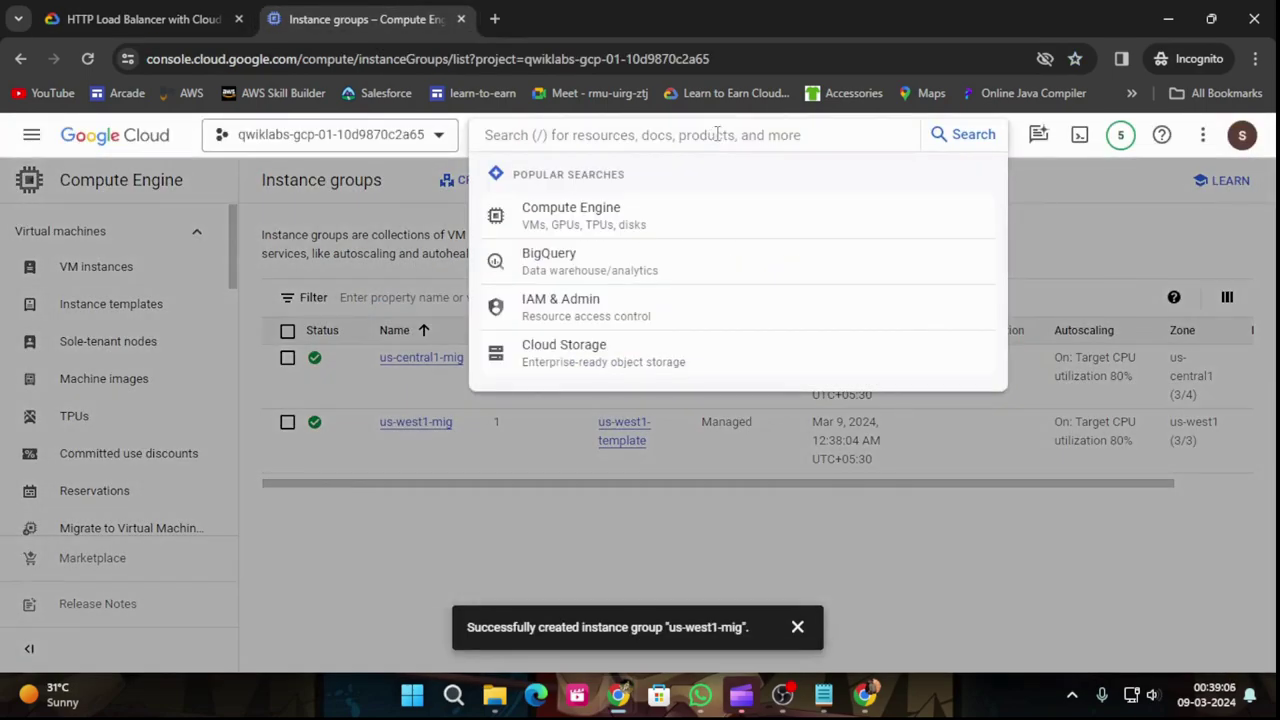
type("Load balancing")
key("Return")
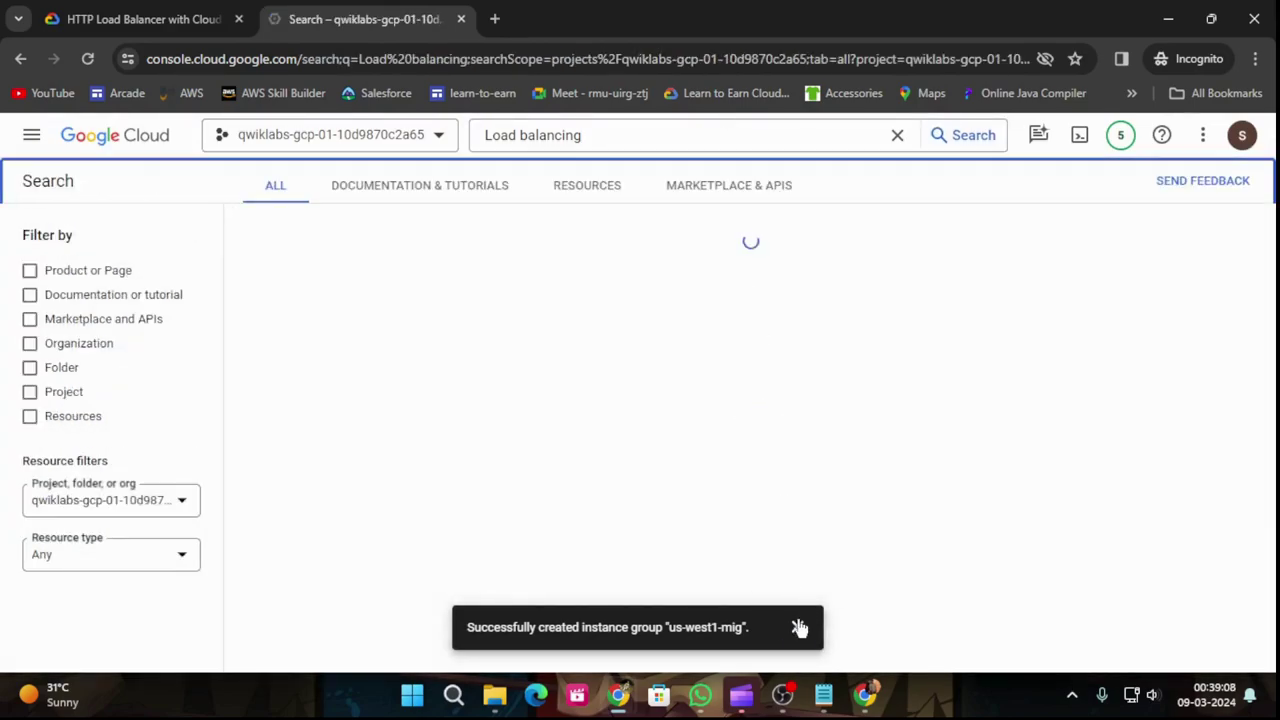
left_click(800, 627)
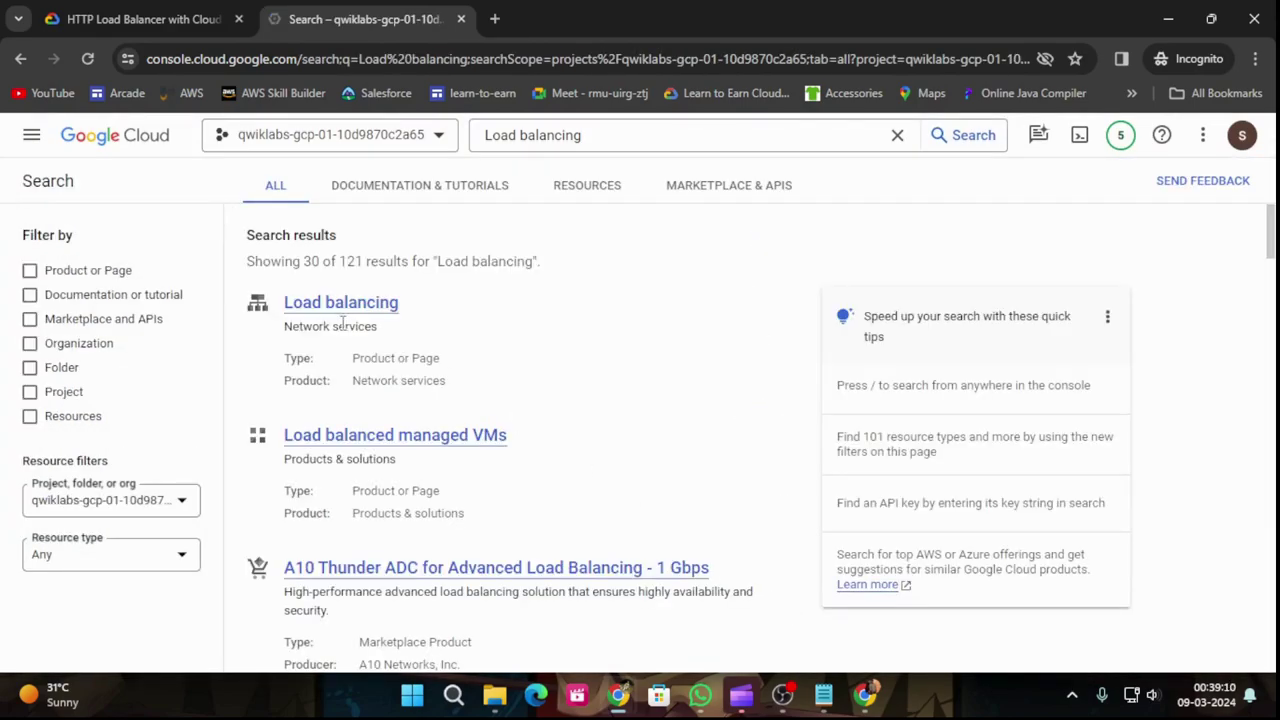
Step: Open the Load balancing service and start configuring a new Application Load Balancer (HTTP/S)
left_click(294, 303)
left_click(200, 20)
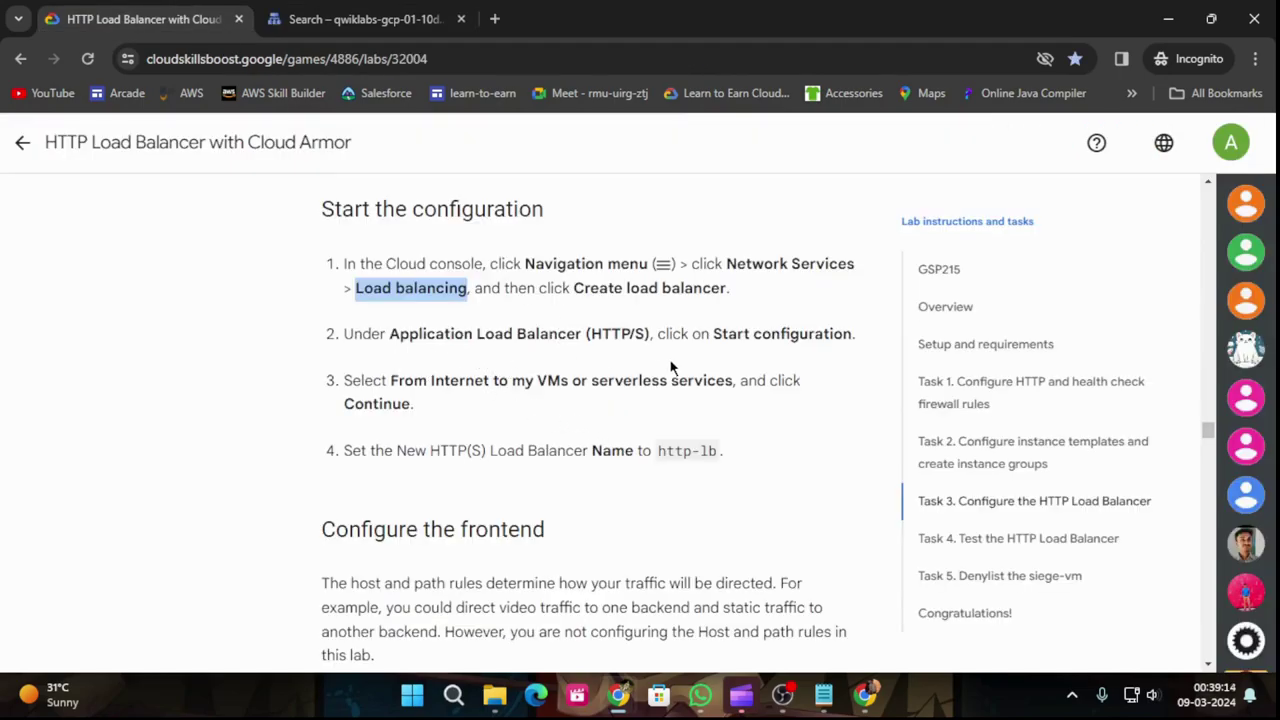
left_click(434, 19)
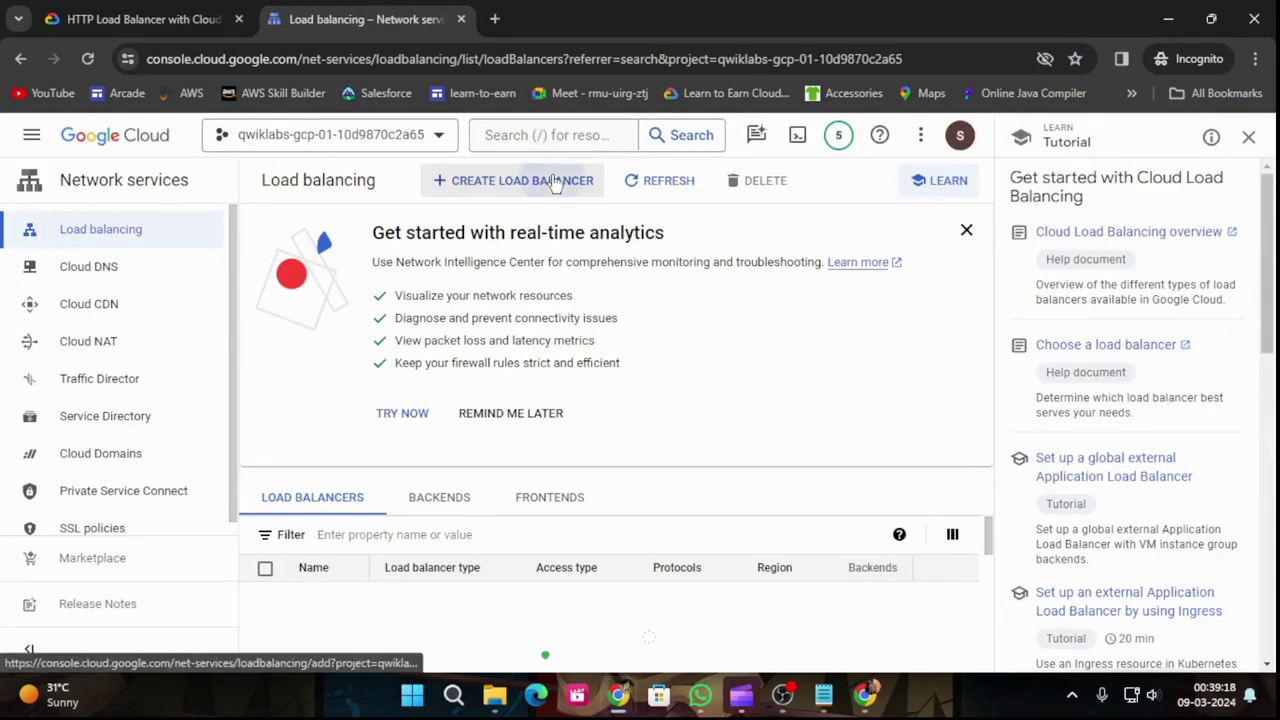
left_click(555, 181)
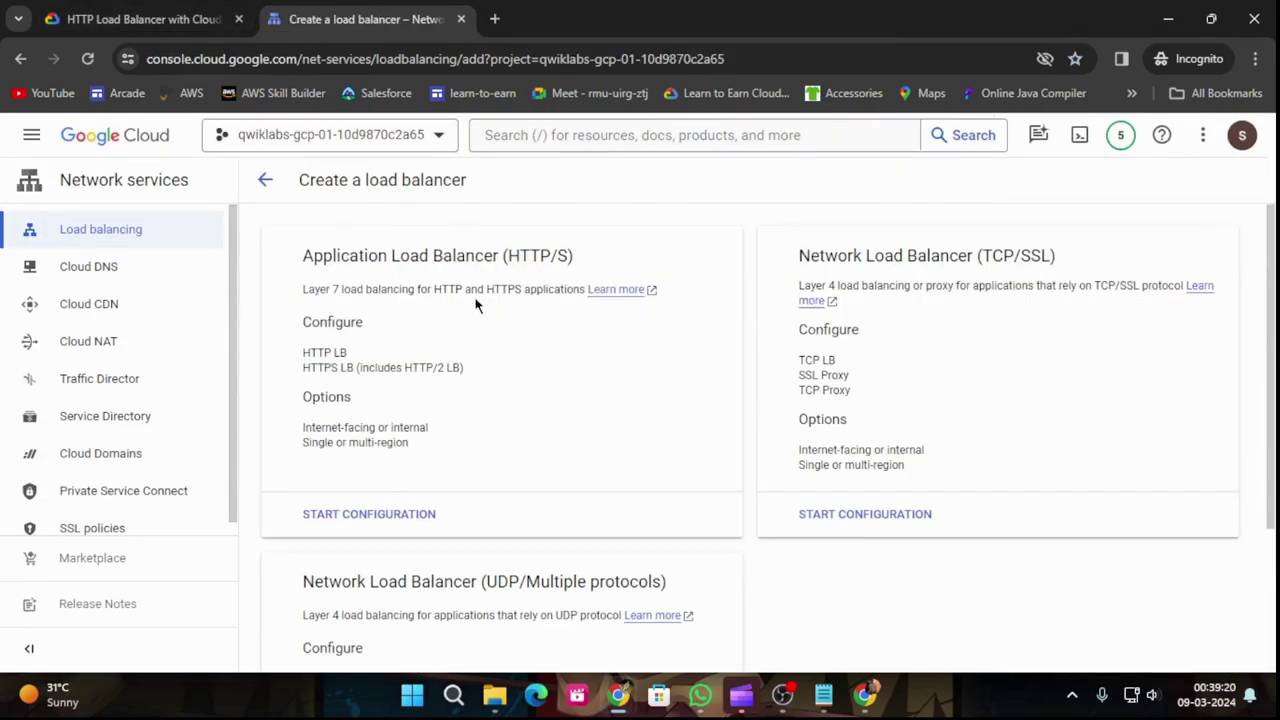
left_click(417, 520)
Step: Copy the name http-lb from the lab and continue with an internet-facing global external Application Load Balancer
left_click(180, 16)
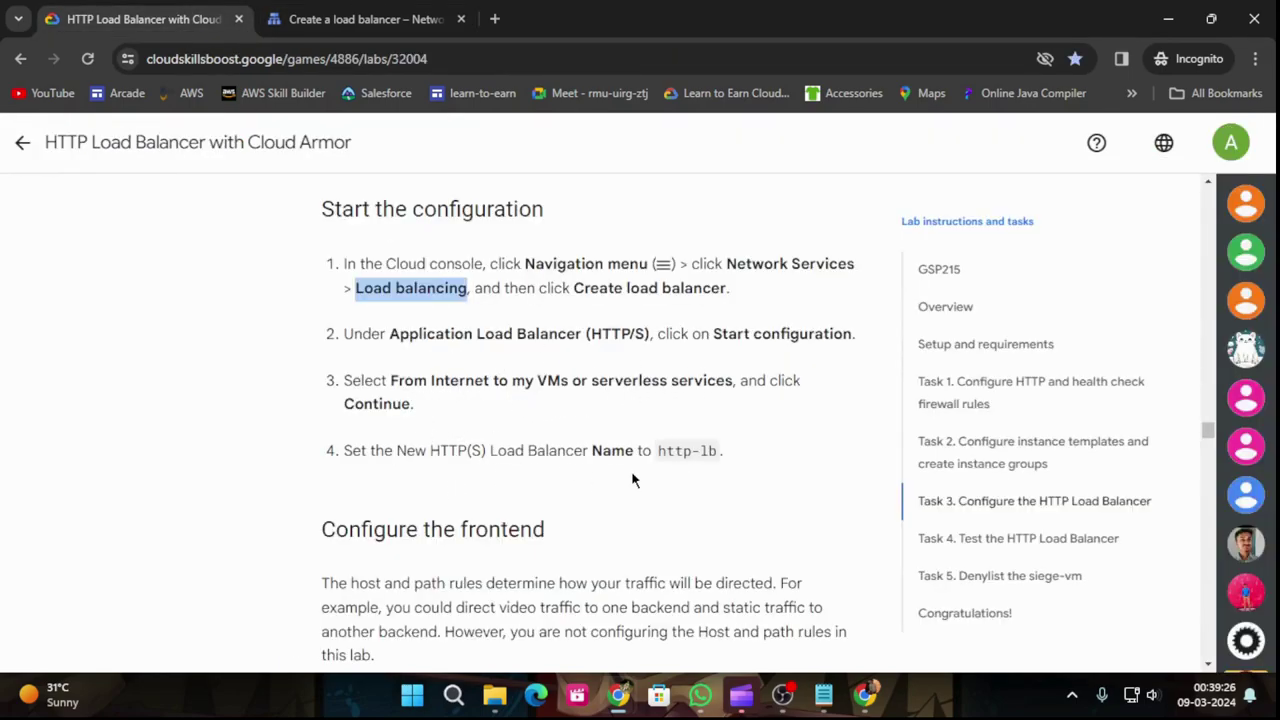
left_click_drag(650, 453, 718, 458)
key("ctrl+c")
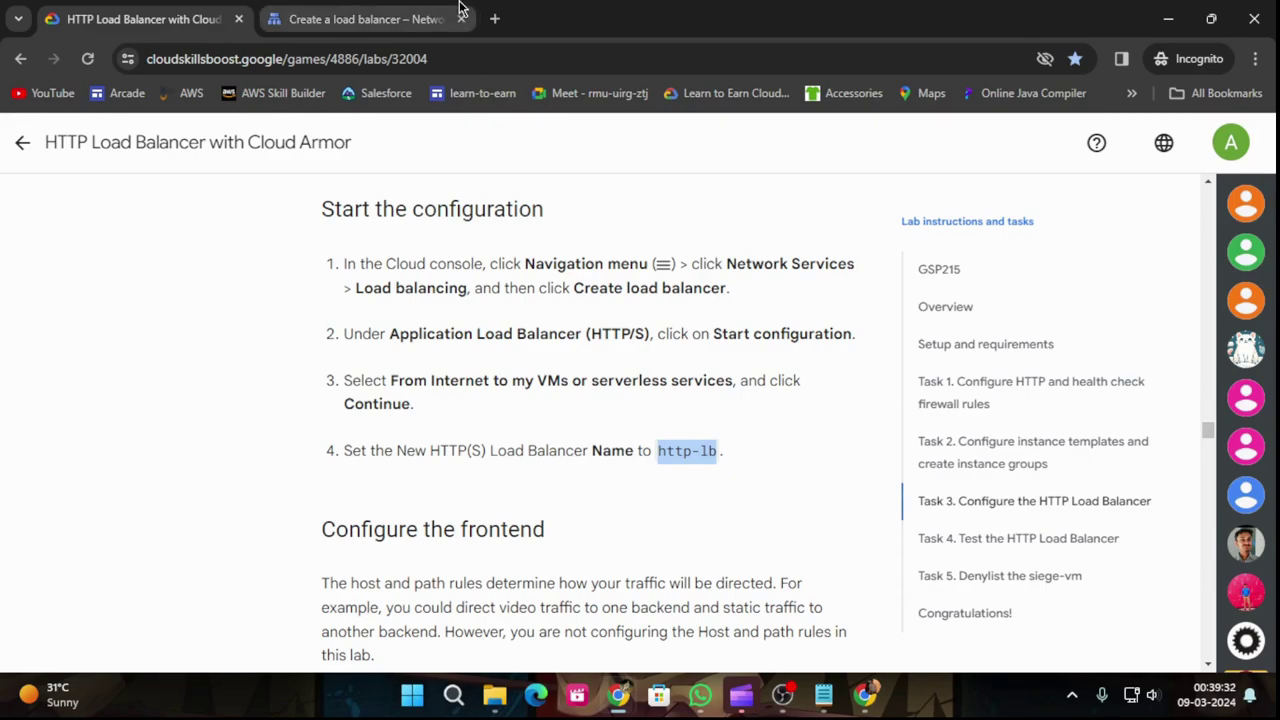
left_click(352, 16)
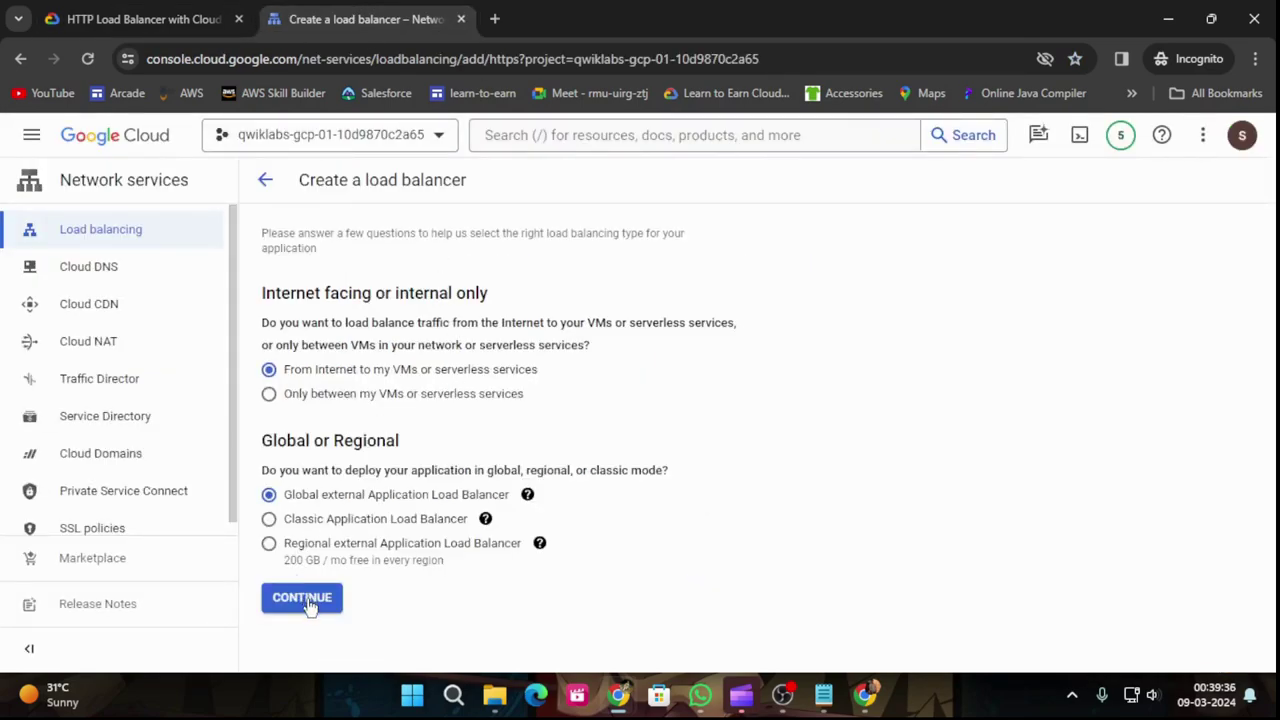
Step: Recheck the load balancer name in the lab and paste http-lb as the name of the new frontend IP and port
left_click(143, 18)
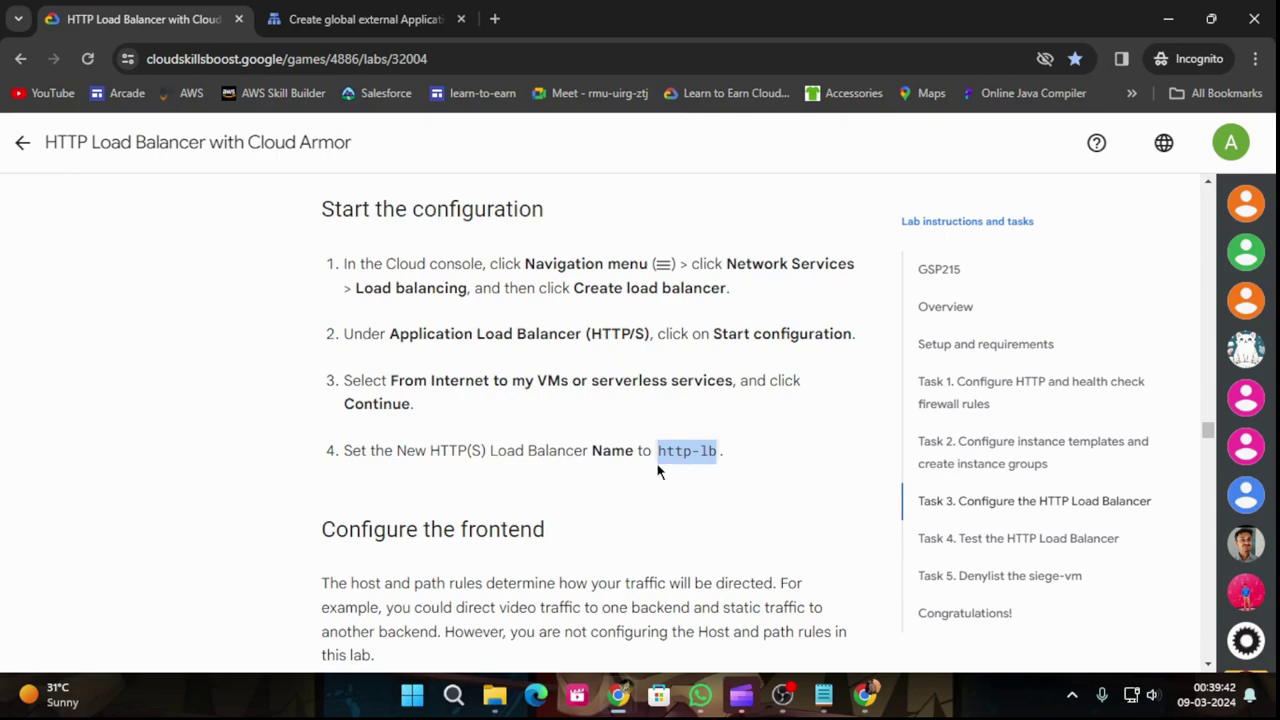
left_click(384, 22)
left_click(733, 425)
key("ctrl+v")
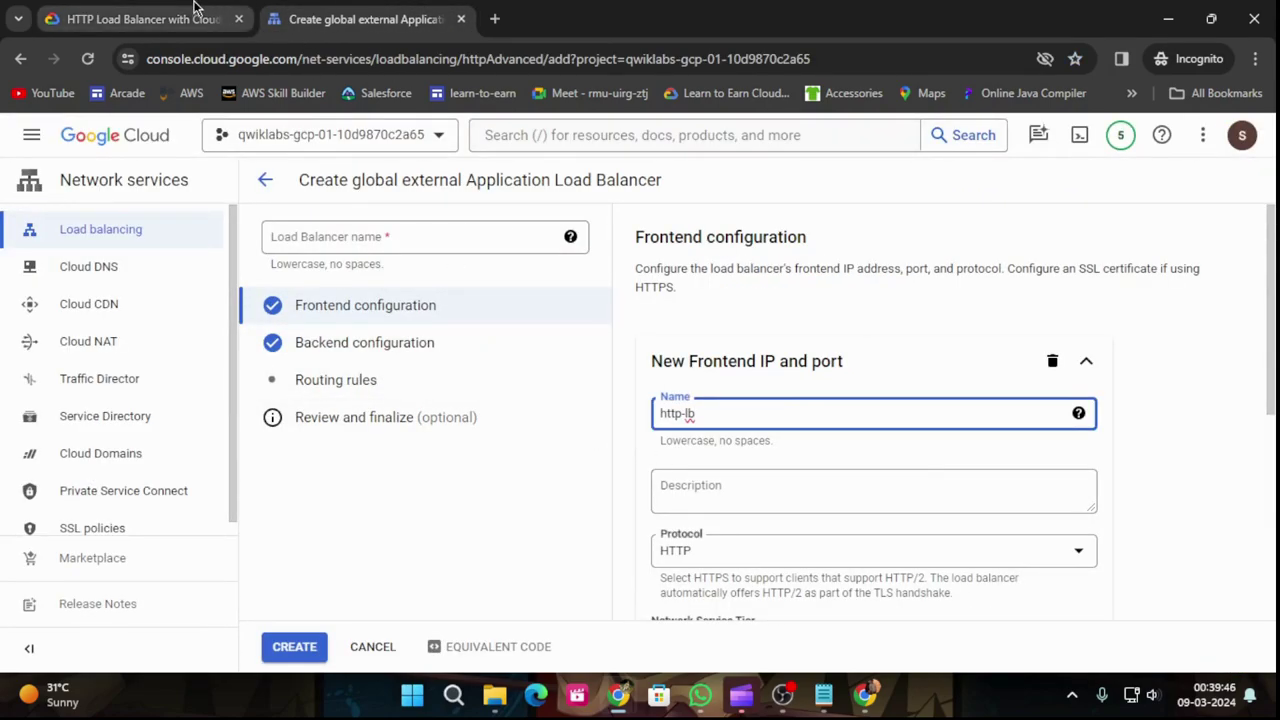
Step: Compare the first frontend's protocol, IP version, IP address and port with the lab's frontend settings table
left_click(198, 10)
scroll(640, 530, "down", 4)
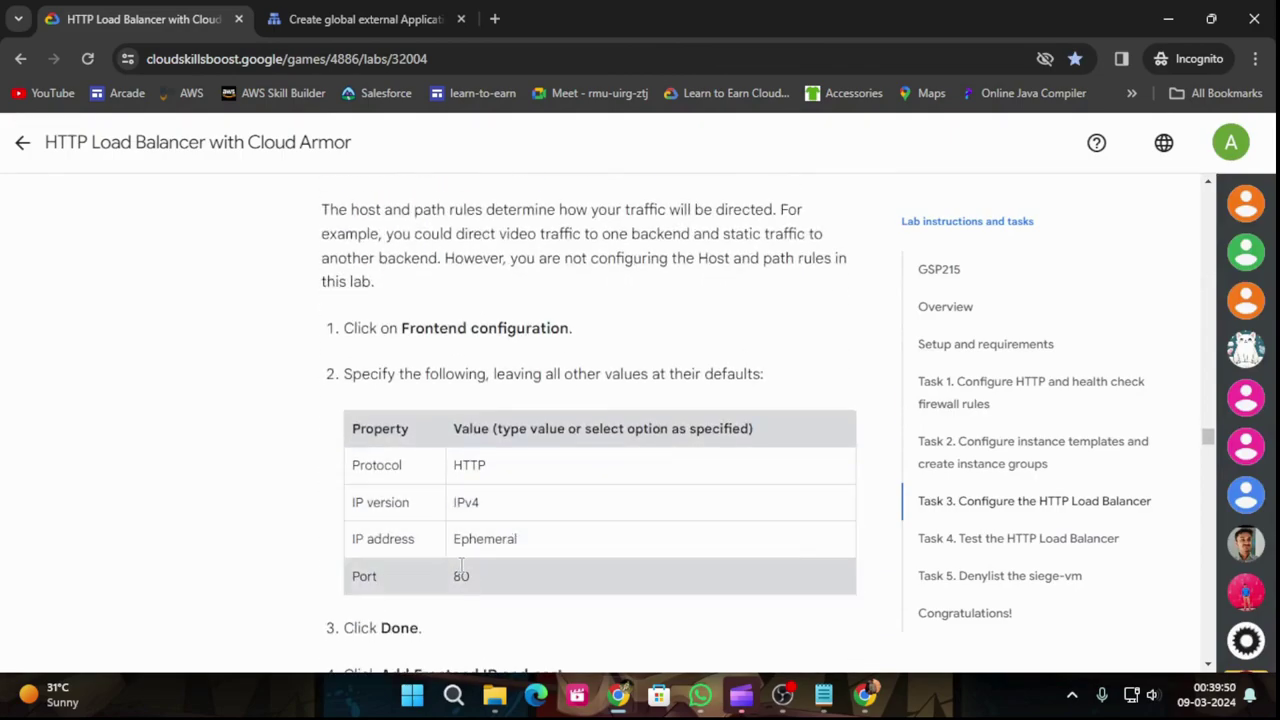
left_click(349, 12)
scroll(891, 531, "down", 2)
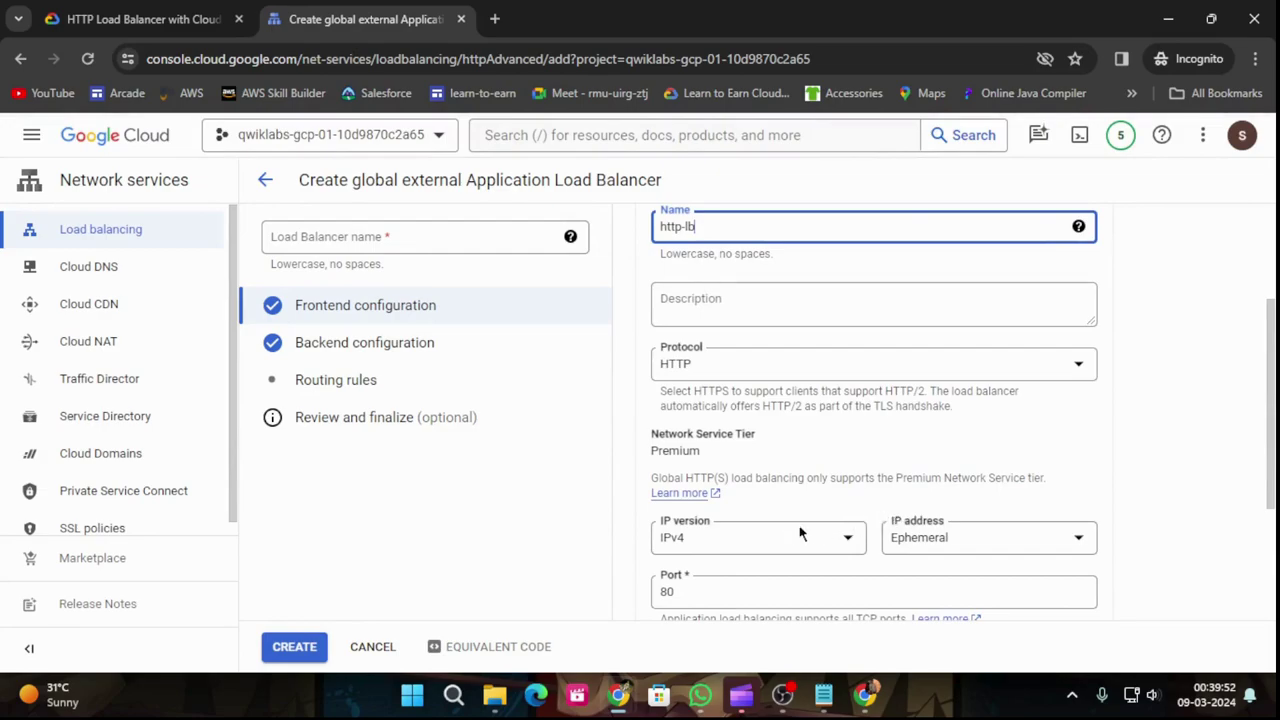
scroll(925, 563, "down", 1)
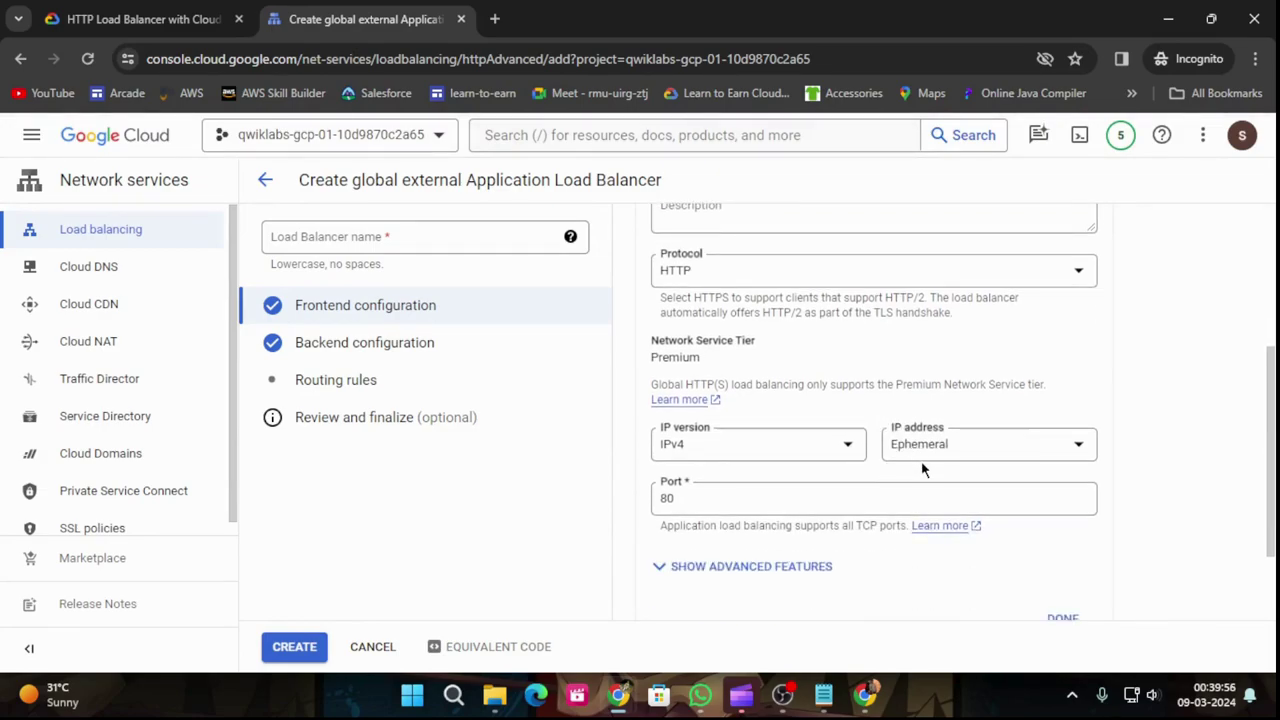
scroll(922, 476, "up", 2)
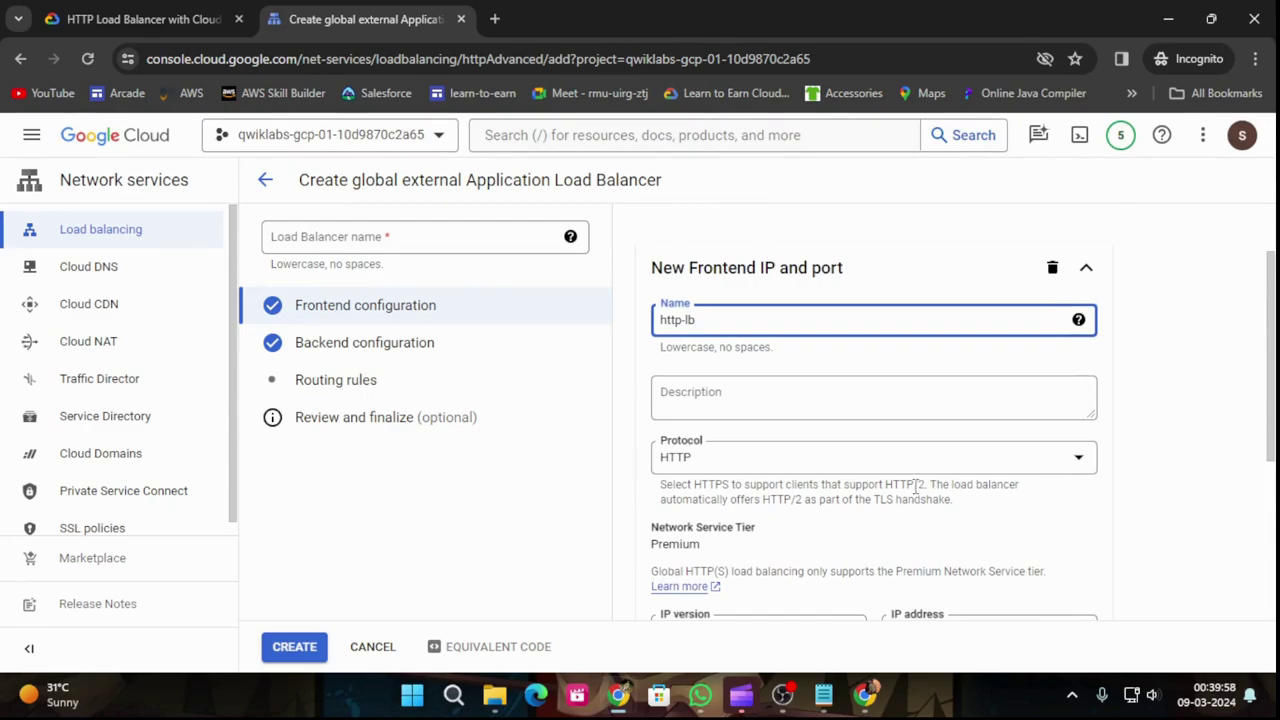
left_click(391, 318)
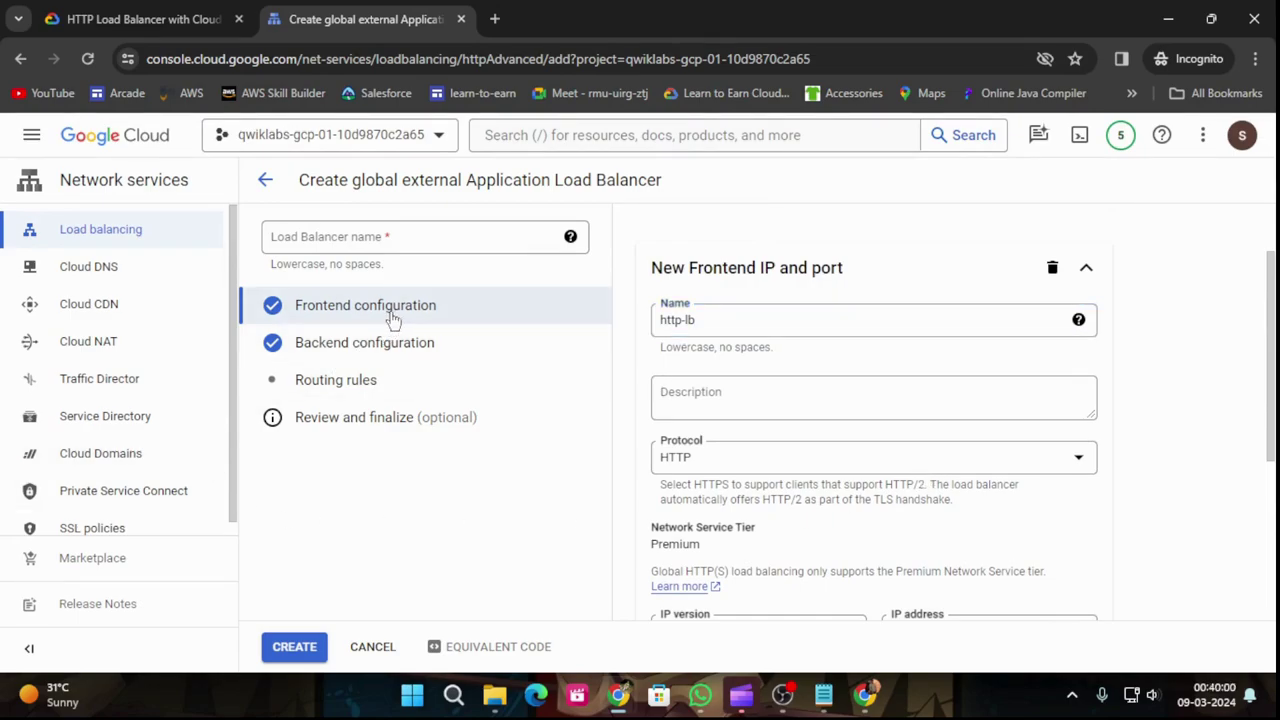
scroll(750, 450, "down", 2)
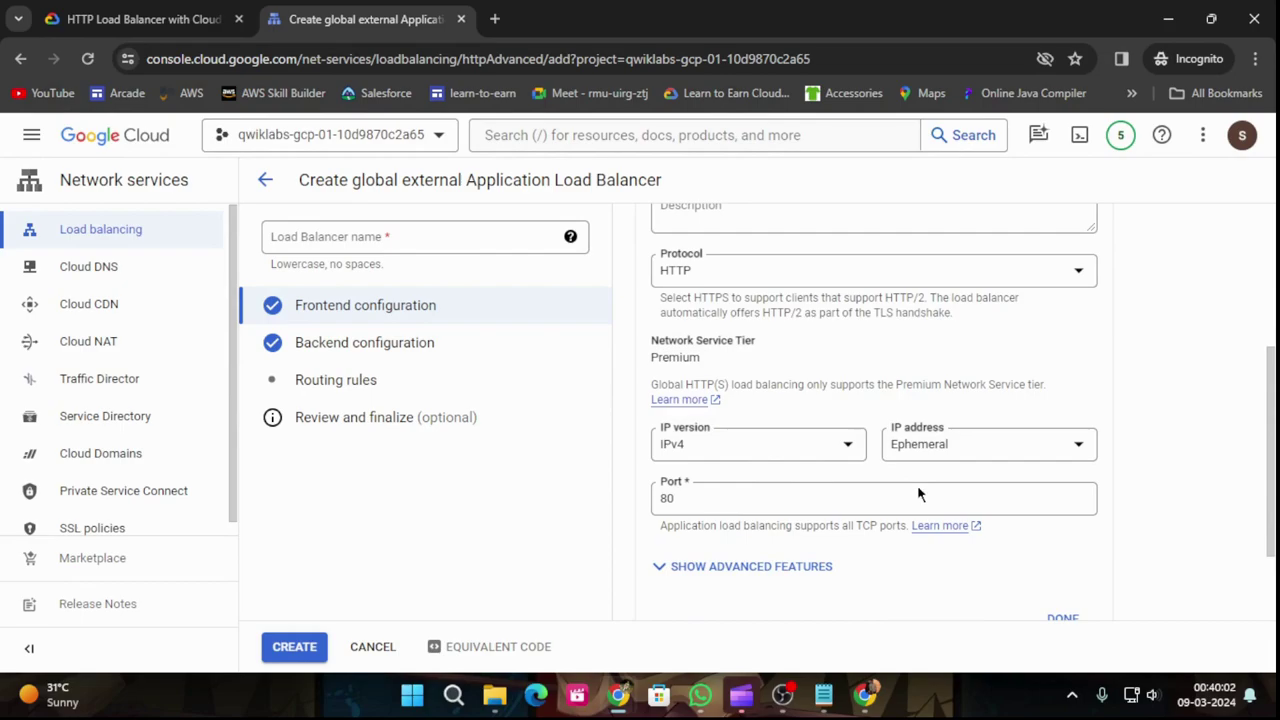
scroll(813, 500, "down", 1)
Step: Check the lab's next frontend instructions and finish the first frontend with HTTP, IPv4, Ephemeral and port 80
left_click(140, 19)
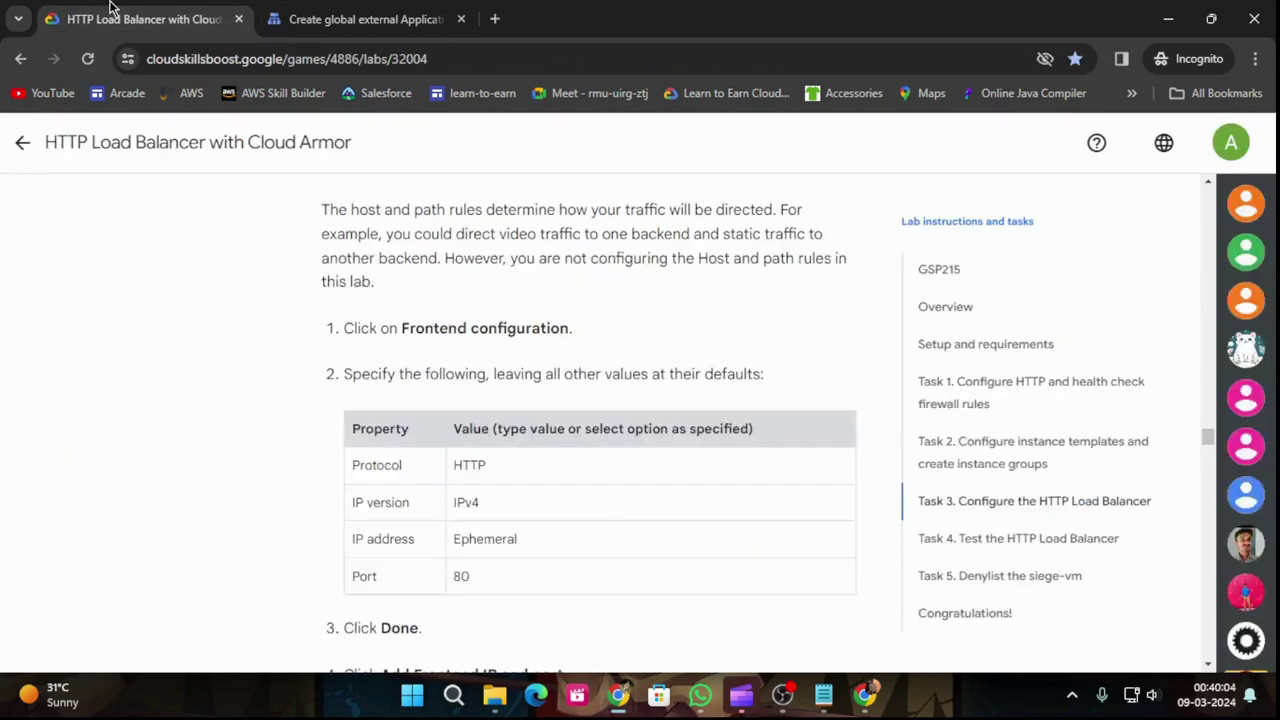
scroll(500, 560, "down", 3)
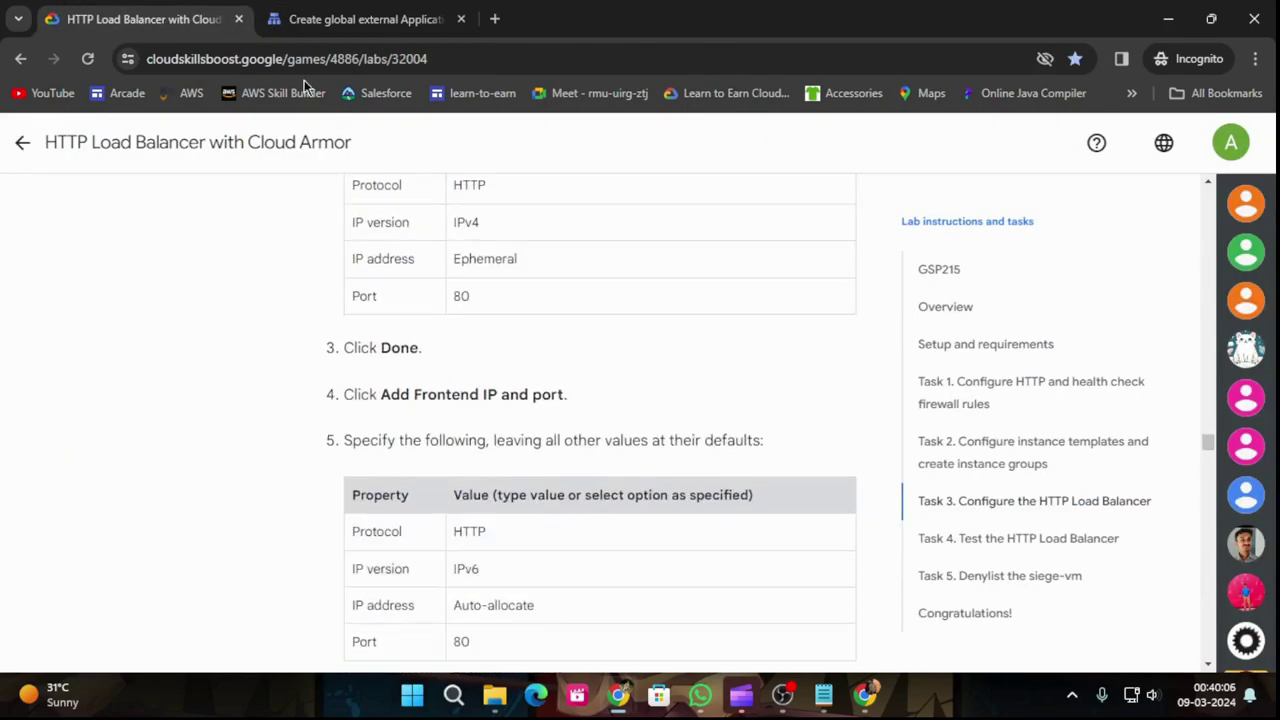
left_click(346, 16)
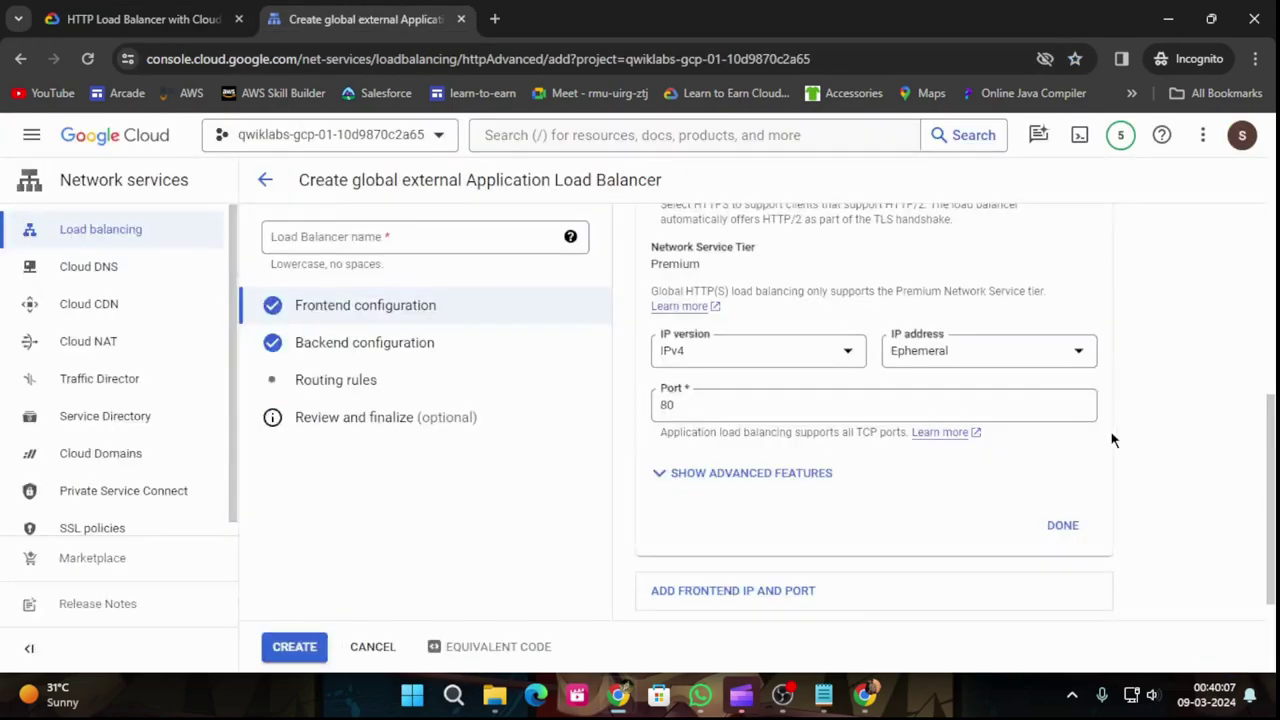
left_click(1064, 529)
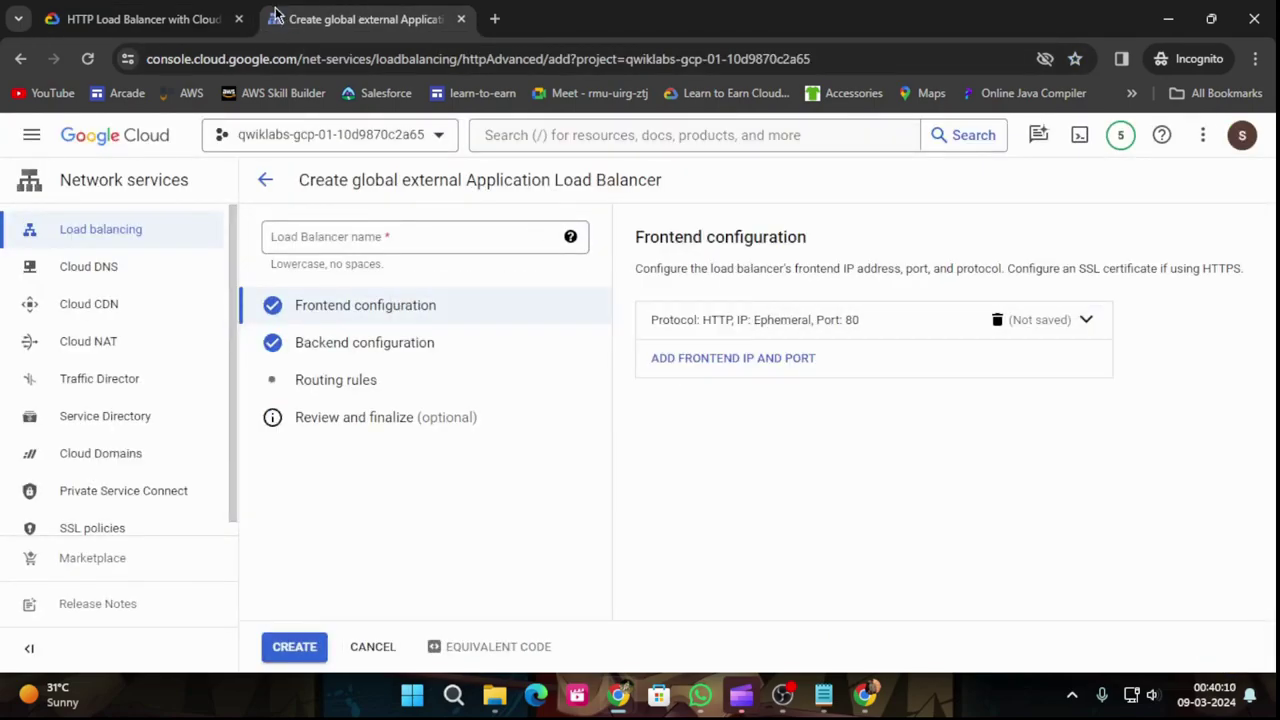
Step: Add a second frontend IP and port and check its protocol against the lab's second settings table
left_click(210, 8)
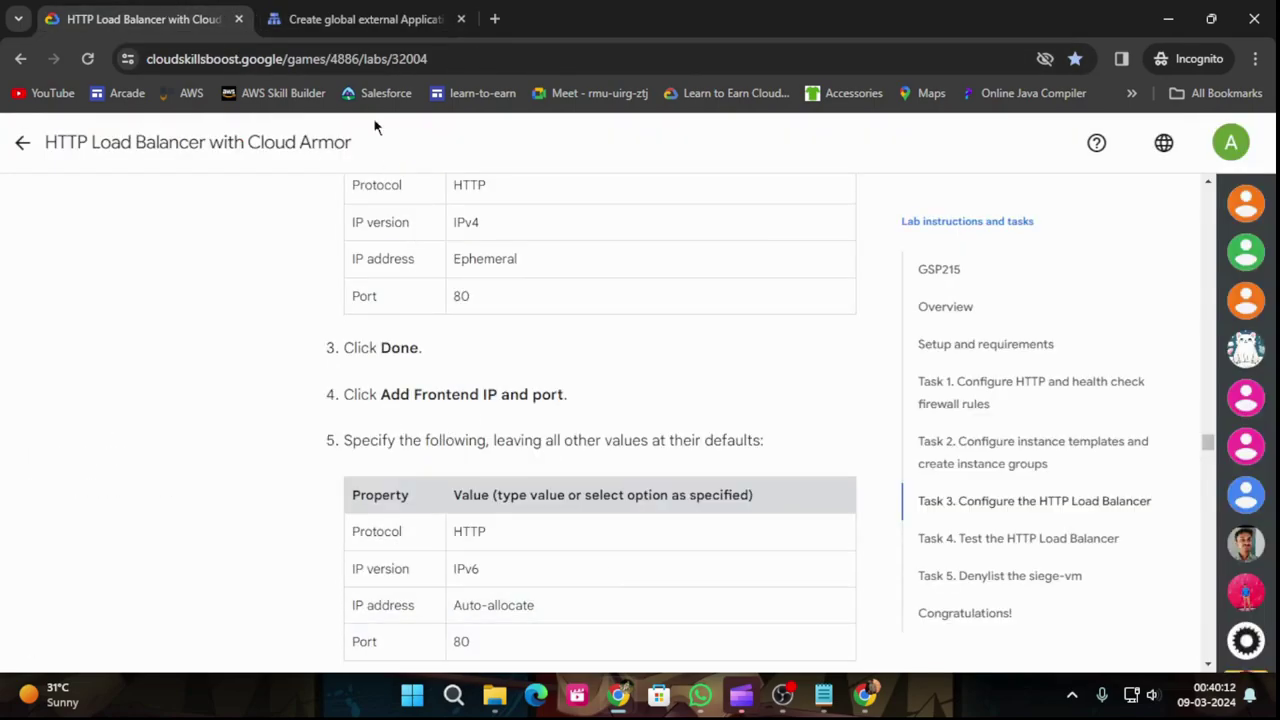
key("ctrl+Tab")
left_click(752, 358)
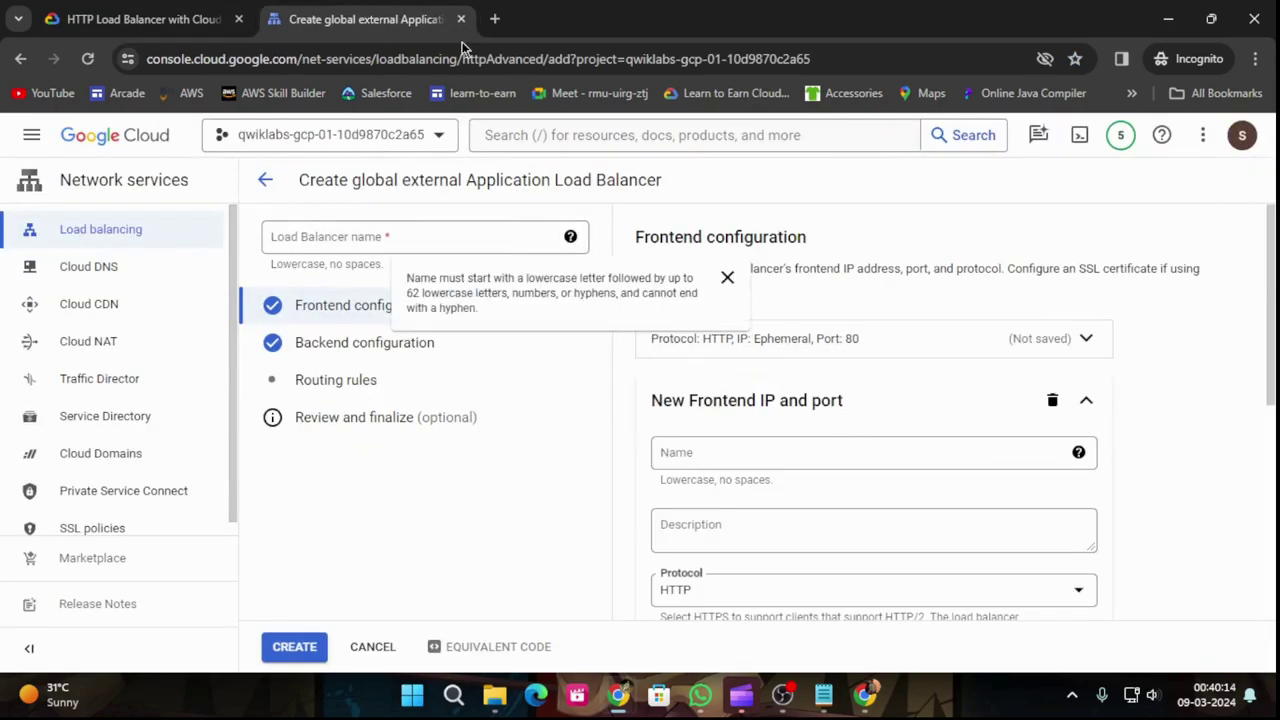
left_click(183, 8)
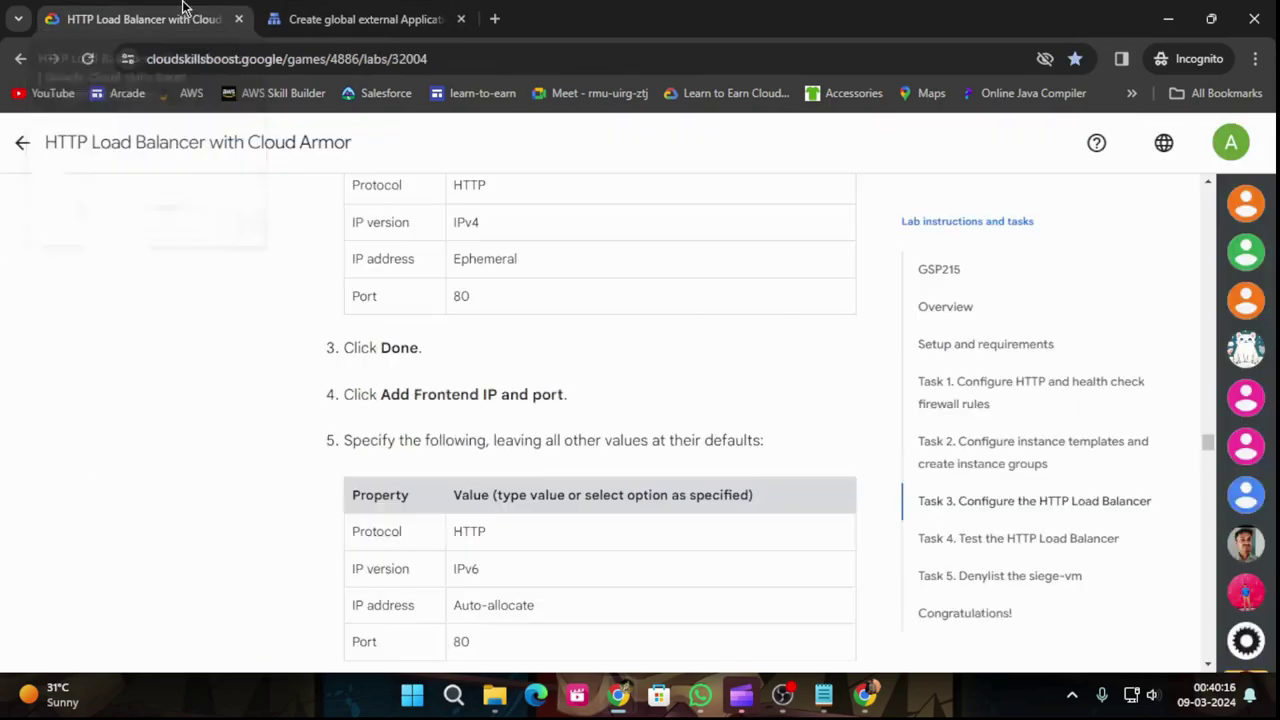
scroll(500, 488, "down", 2)
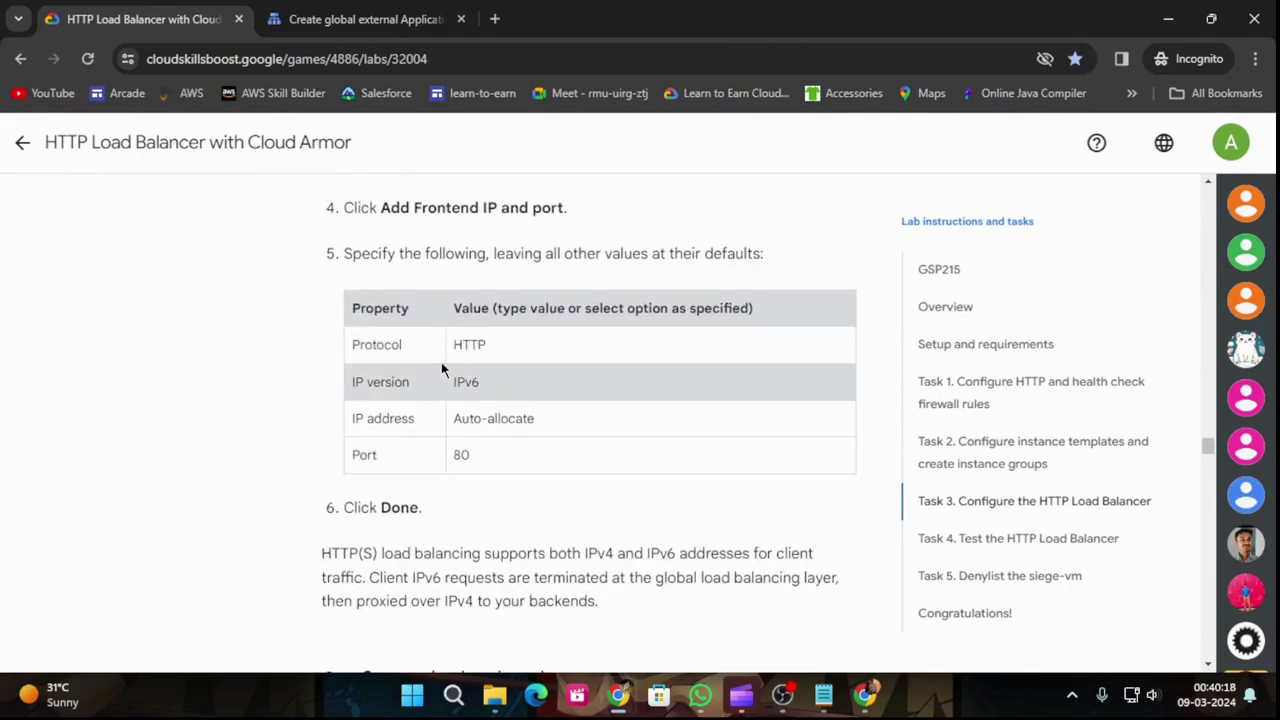
left_click_drag(453, 350, 533, 352)
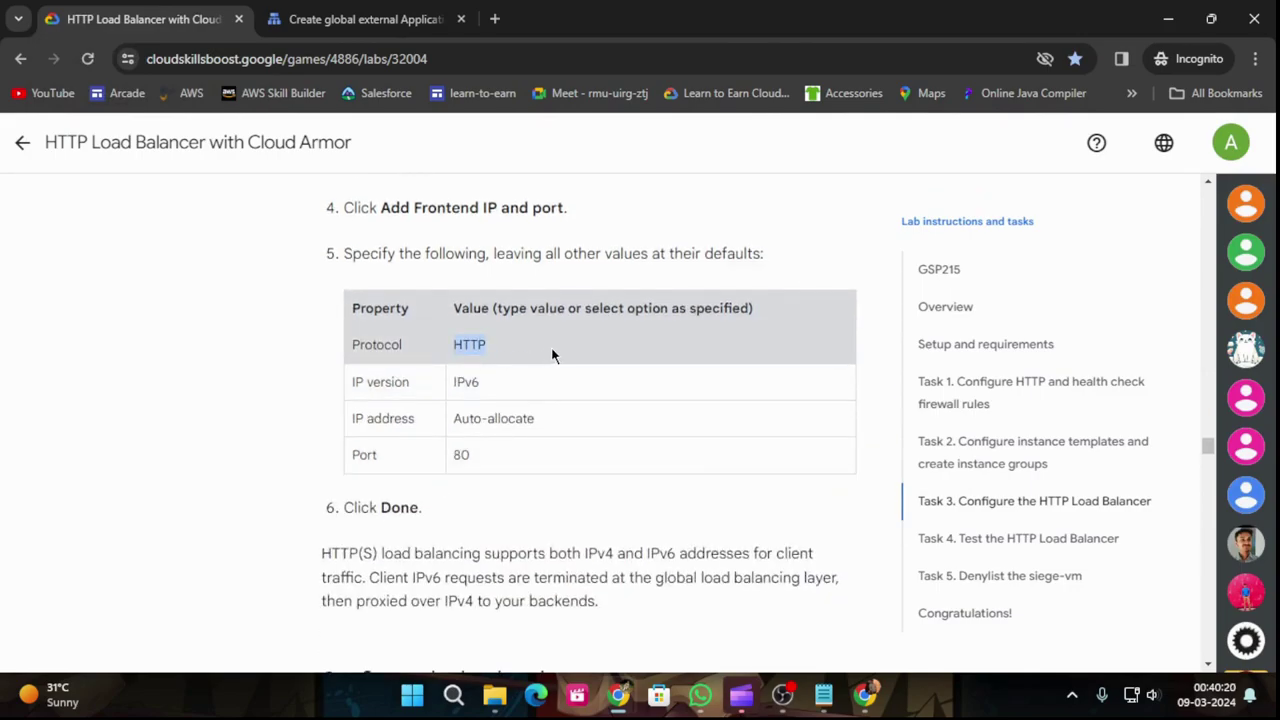
left_click(380, 15)
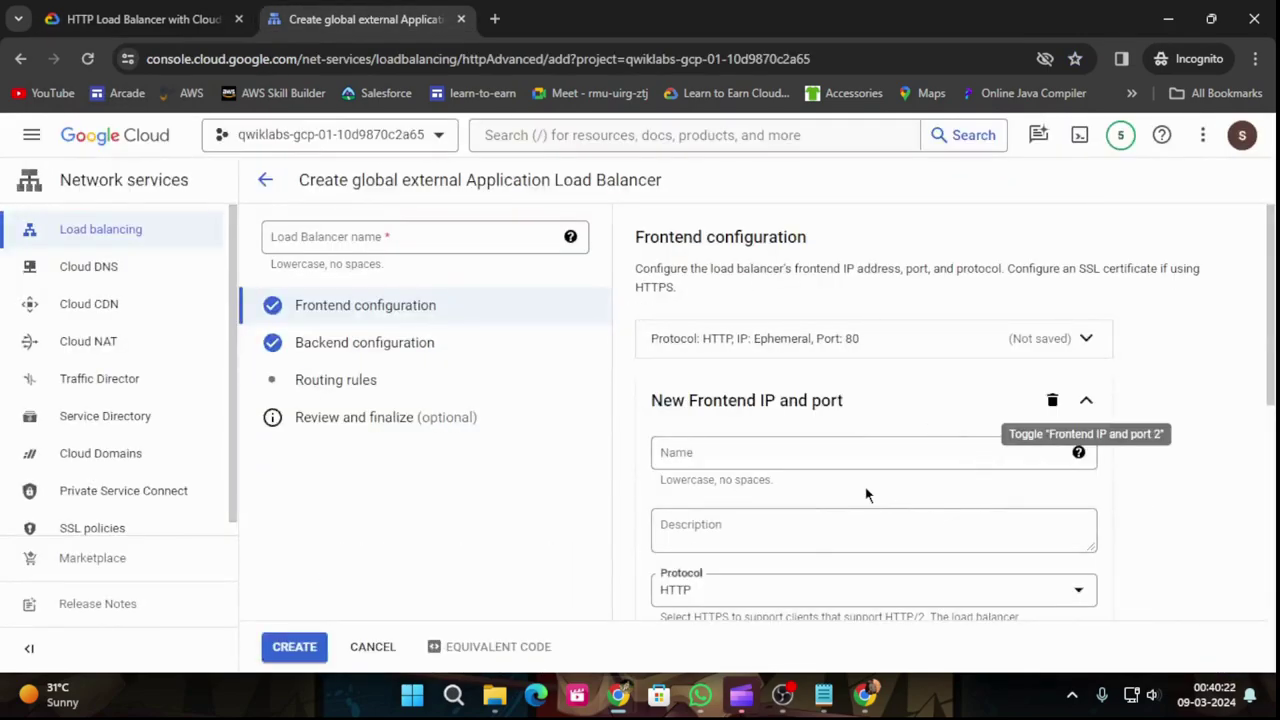
Step: Set the second frontend's IP version to IPv6 as the lab specifies
left_click(123, 12)
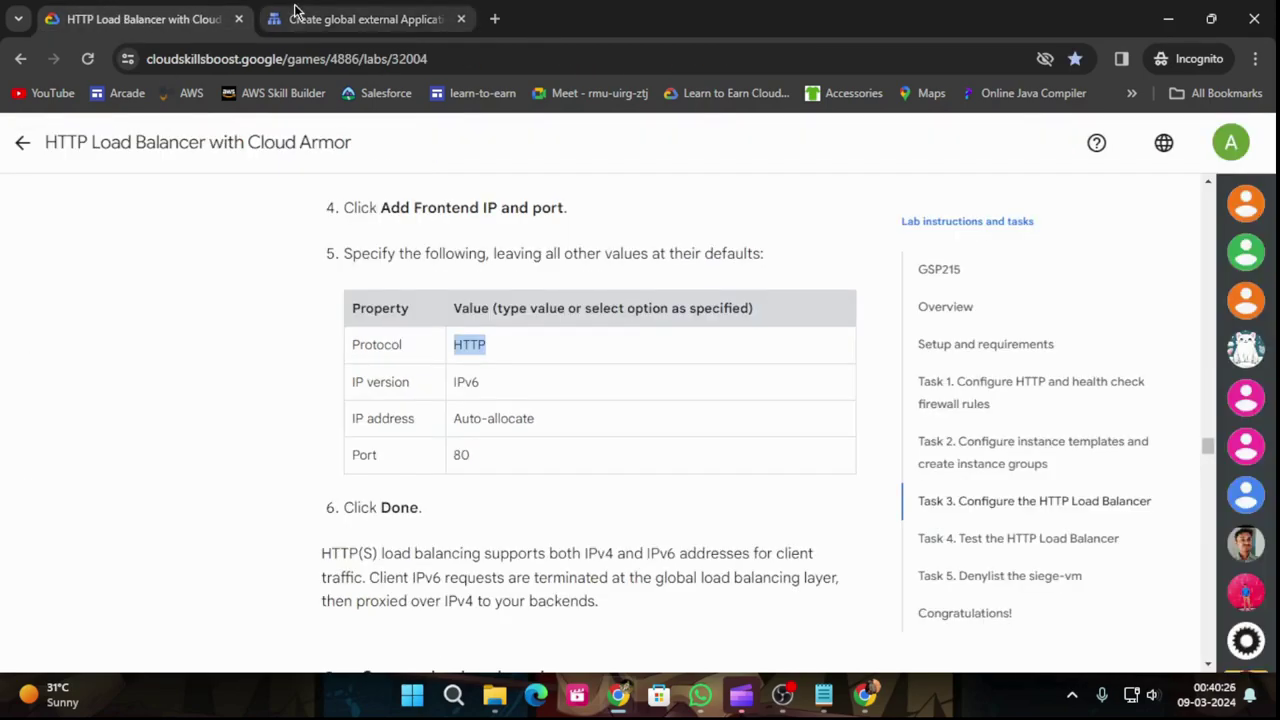
left_click(350, 15)
scroll(744, 486, "down", 2)
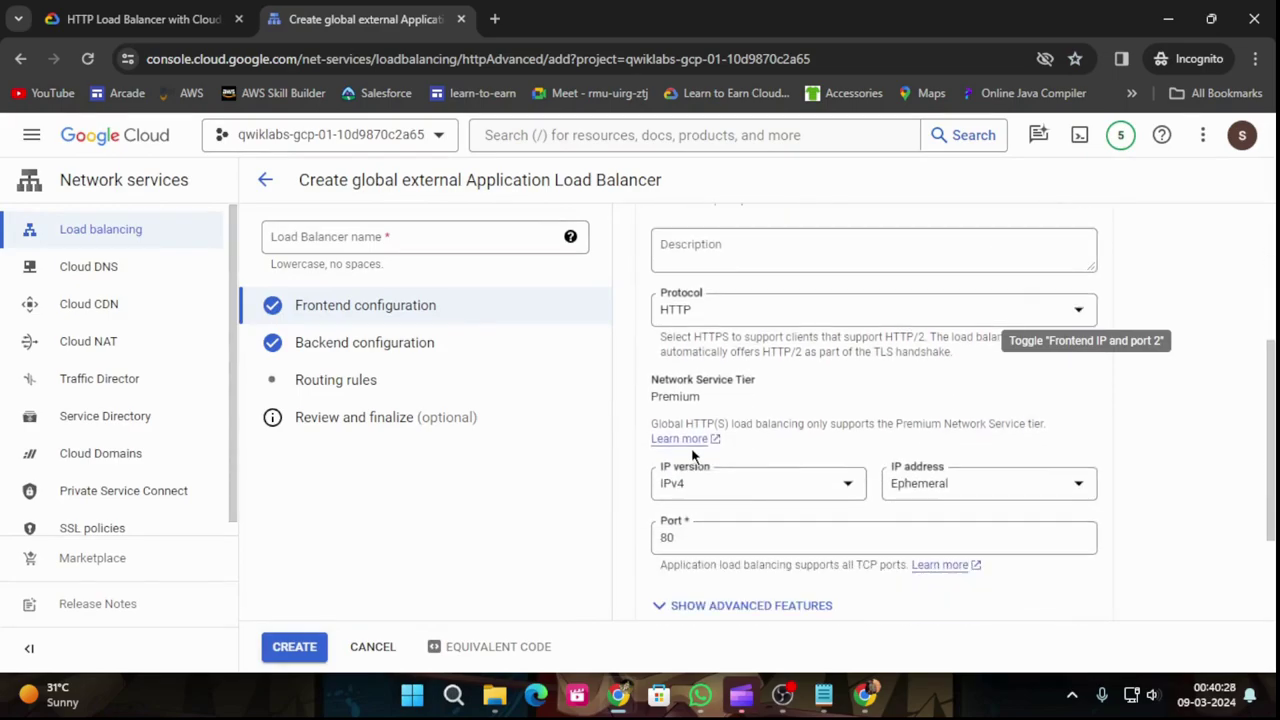
left_click(766, 493)
left_click(740, 535)
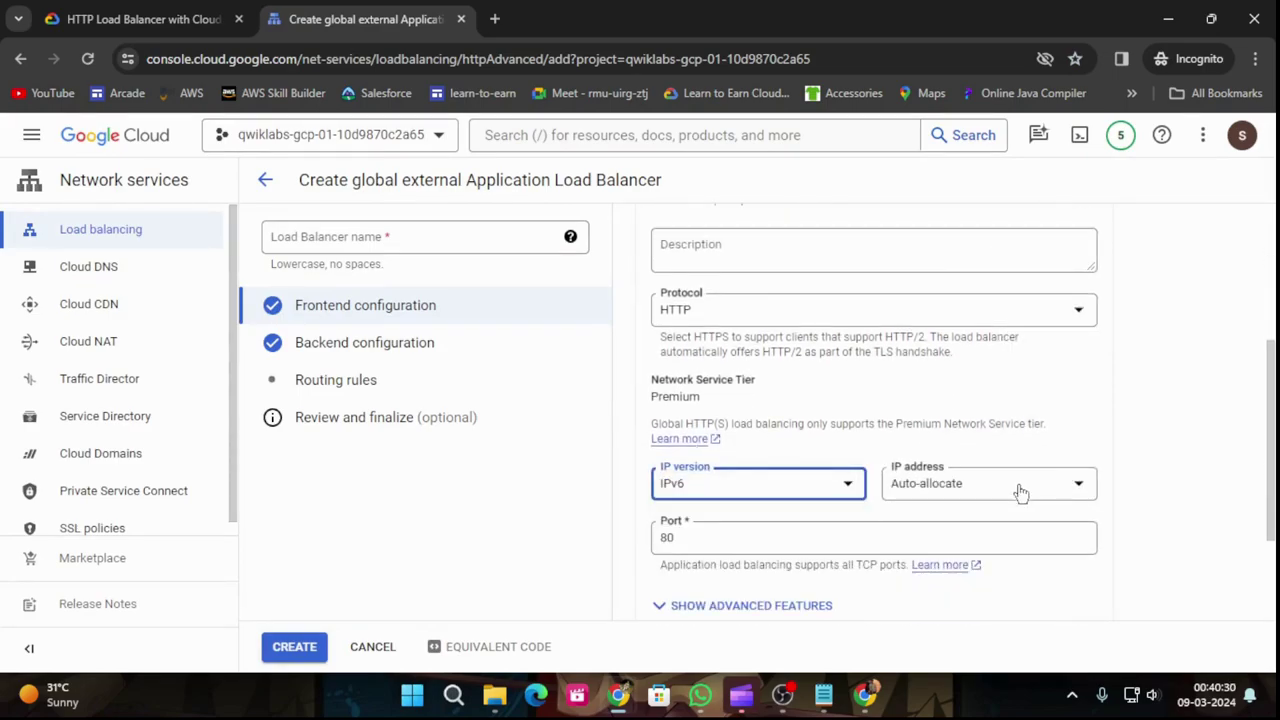
Step: Check the second frontend's IP address and port against the lab and finish it with Auto-allocate and port 80
left_click(180, 19)
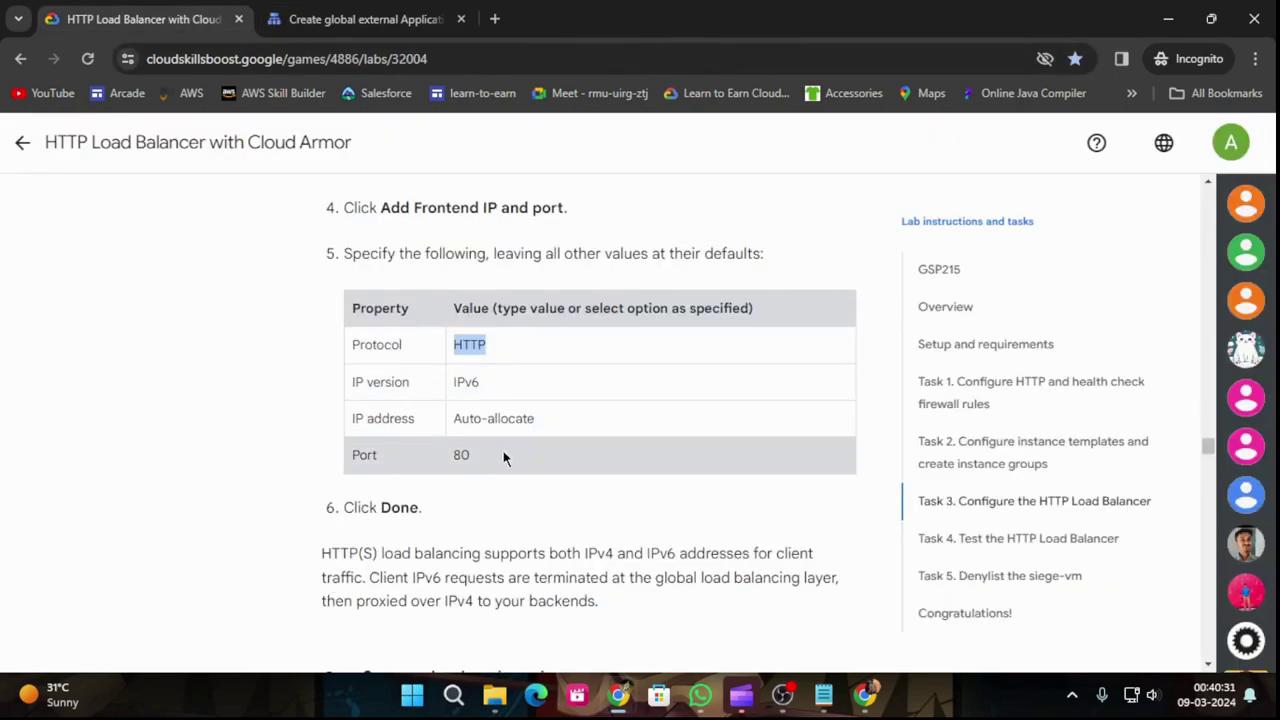
left_click(390, 15)
scroll(726, 528, "down", 2)
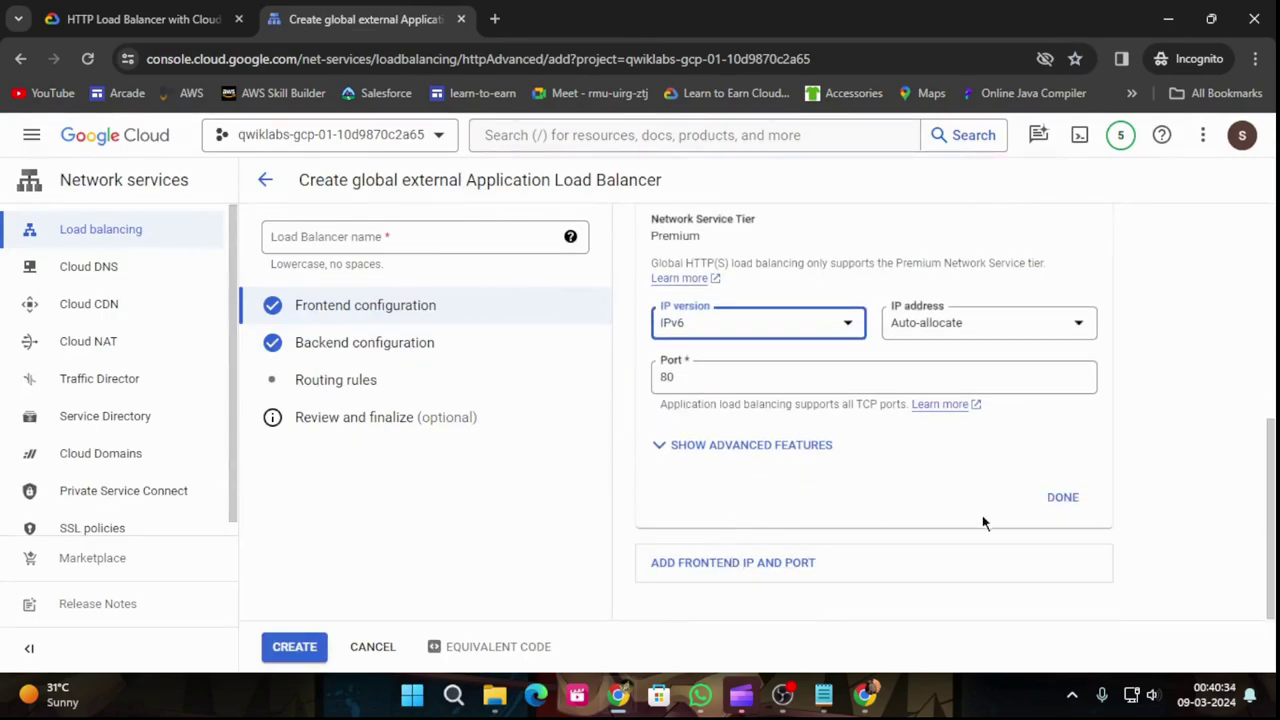
left_click(180, 19)
left_click(330, 18)
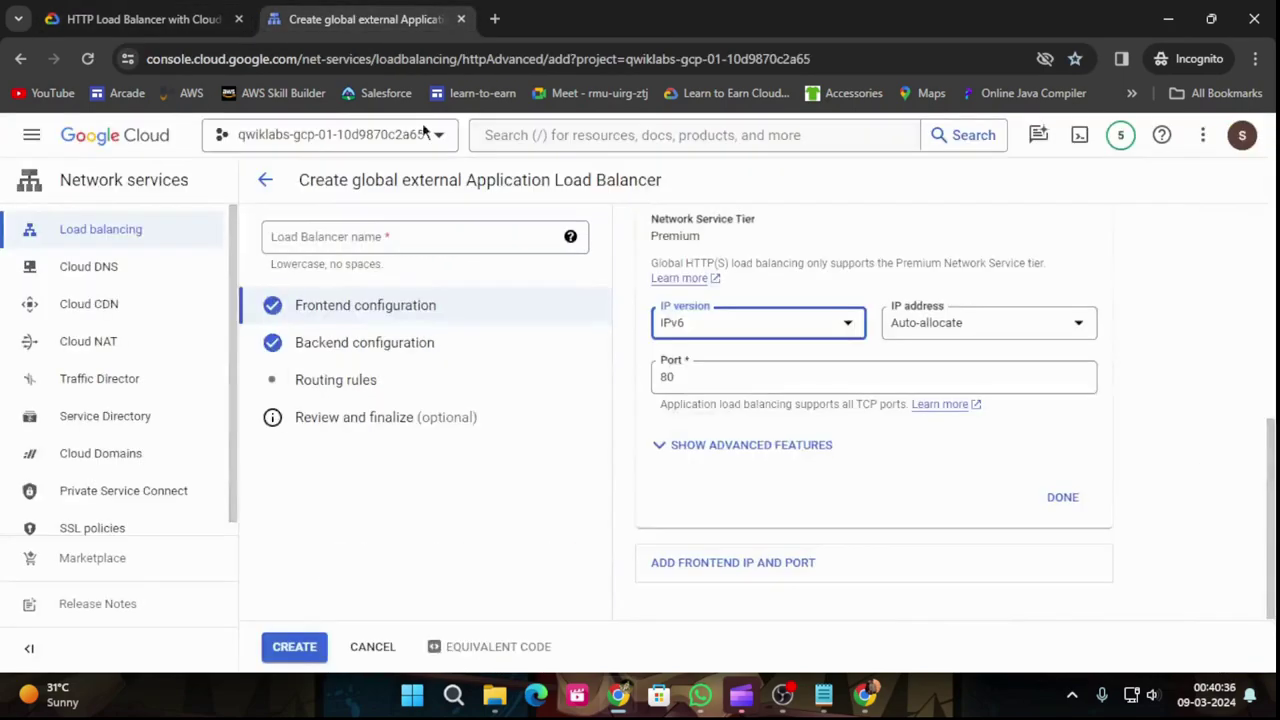
left_click(1075, 502)
Step: Read the lab's Configure the backend section, select the backend name http-backend and return to the load balancer form
left_click(70, 10)
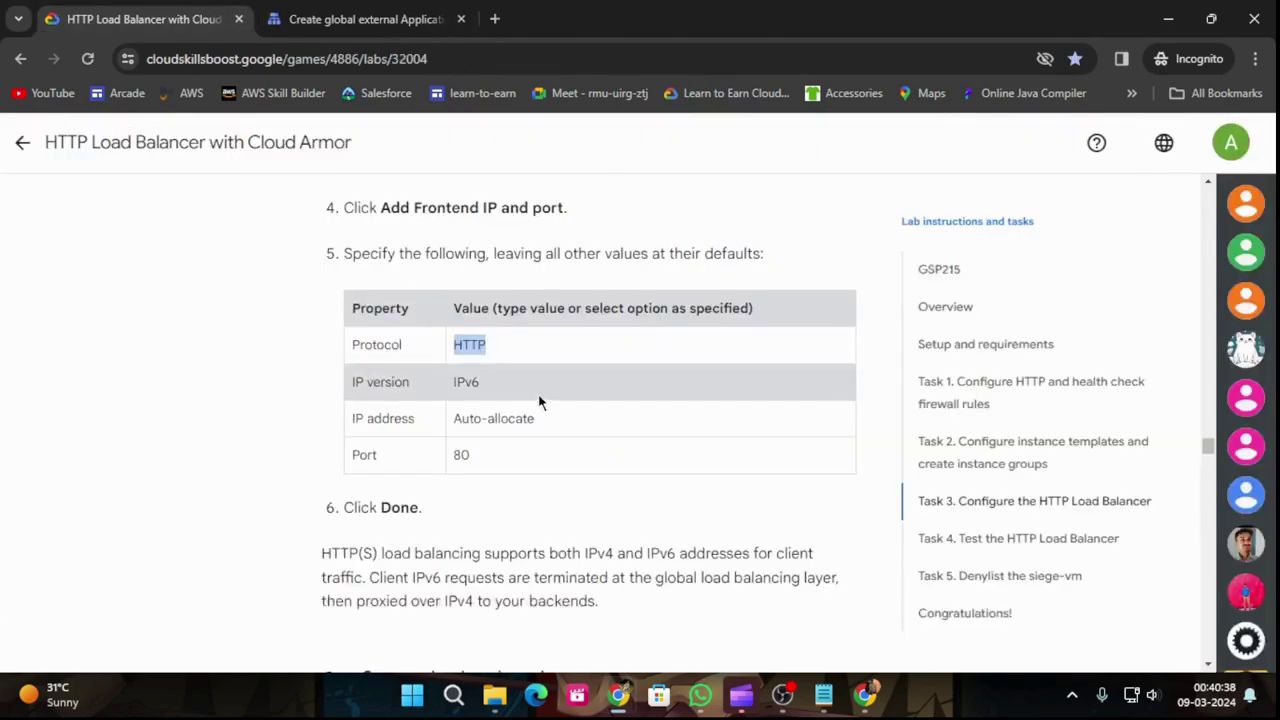
scroll(548, 405, "down", 3)
scroll(668, 407, "down", 2)
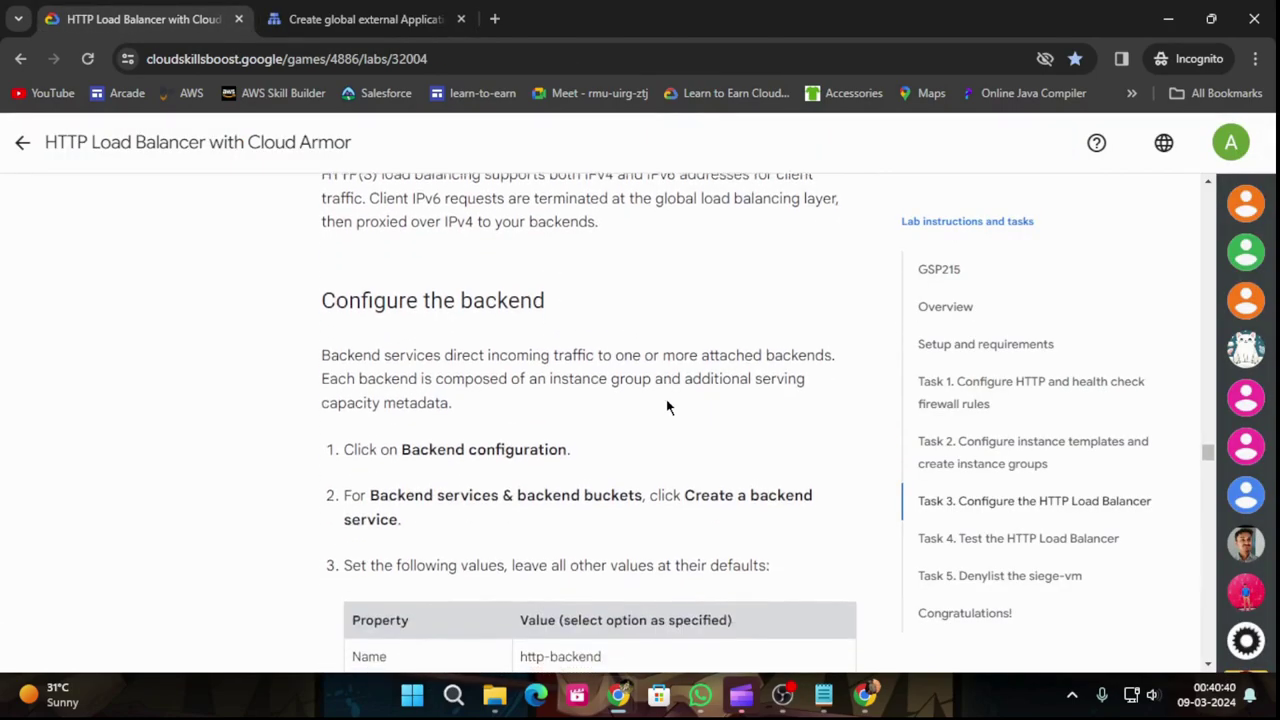
scroll(557, 397, "down", 1)
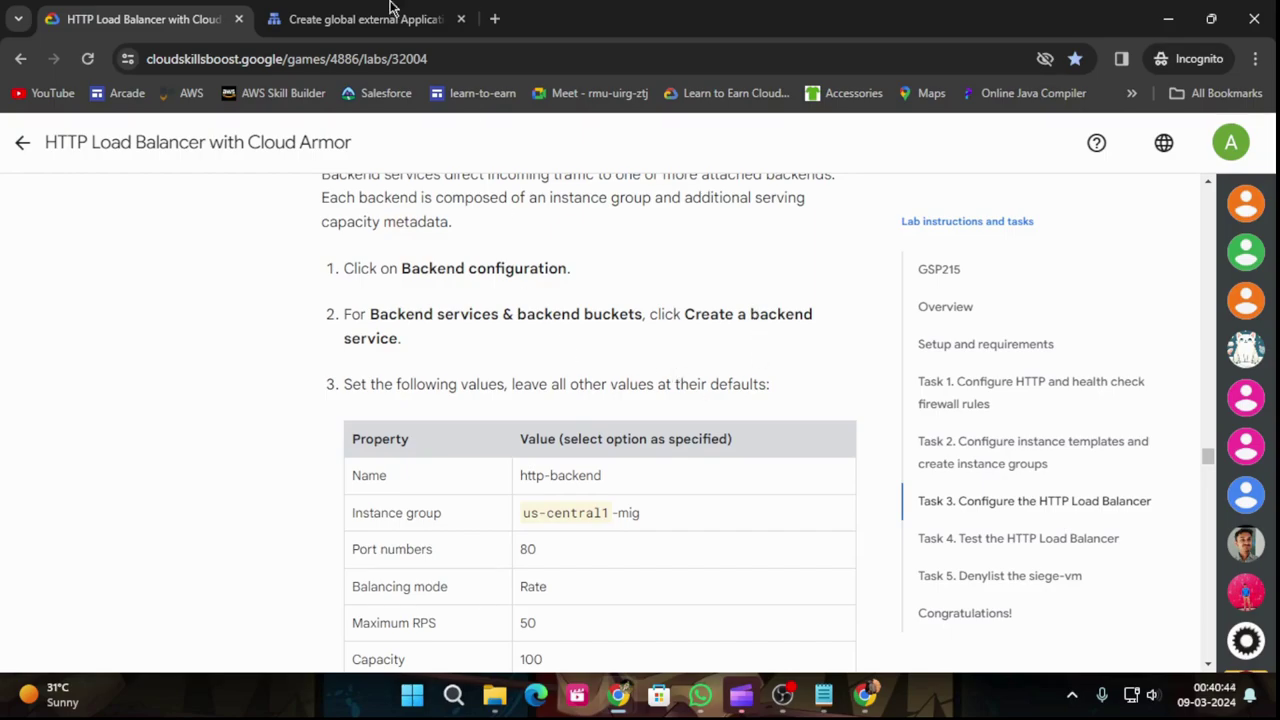
left_click_drag(520, 477, 602, 480)
left_click(360, 19)
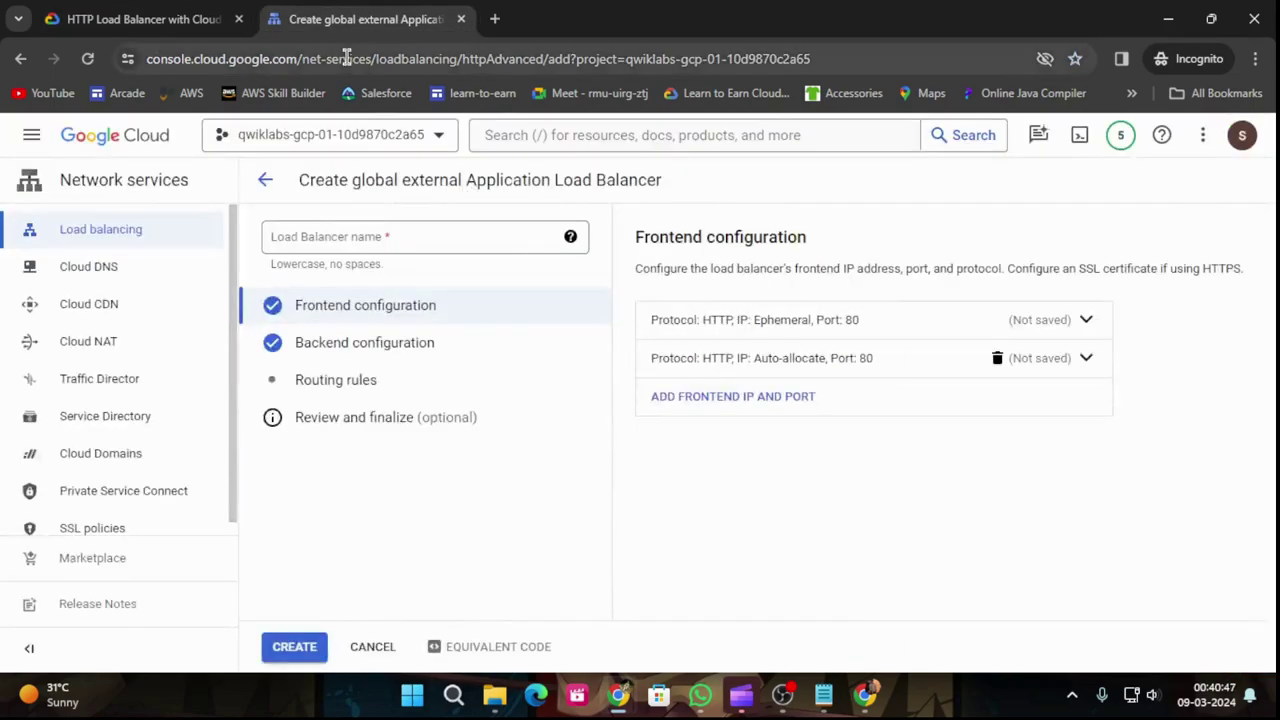
Step: Start a new backend service from the load balancer's backend configuration and name it http-backend
left_click(385, 348)
left_click(690, 452)
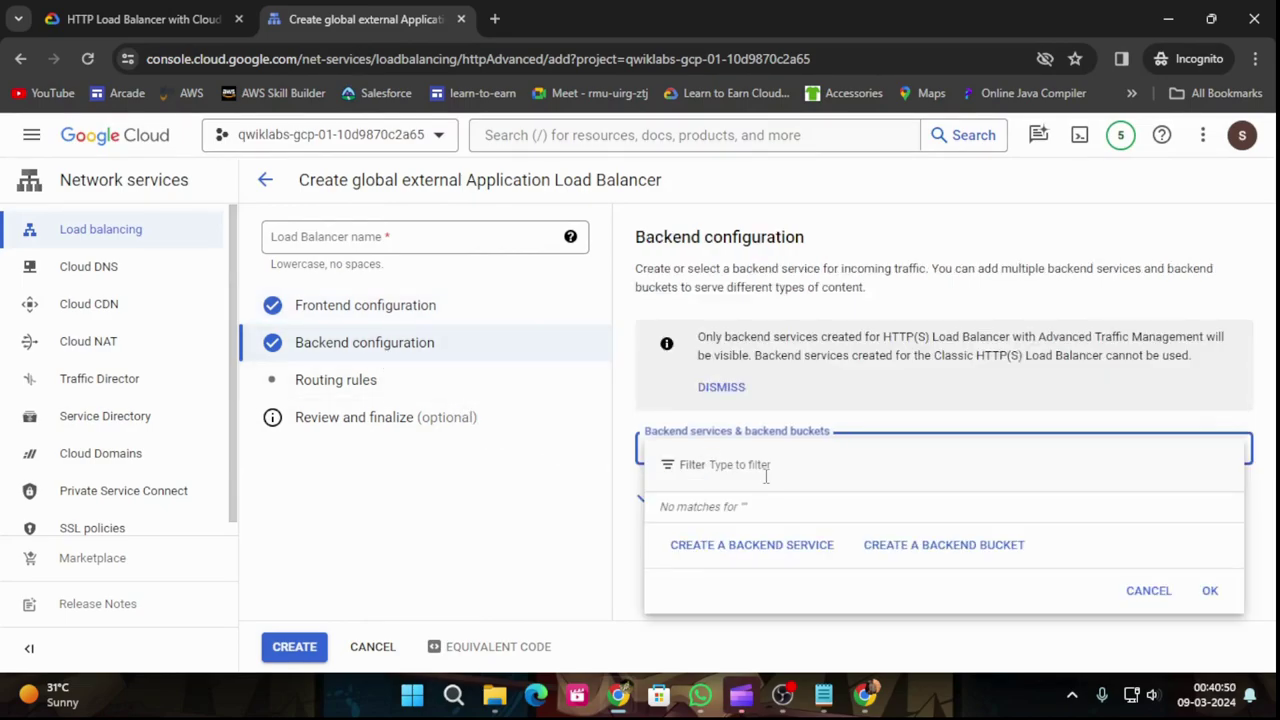
left_click(40, 12)
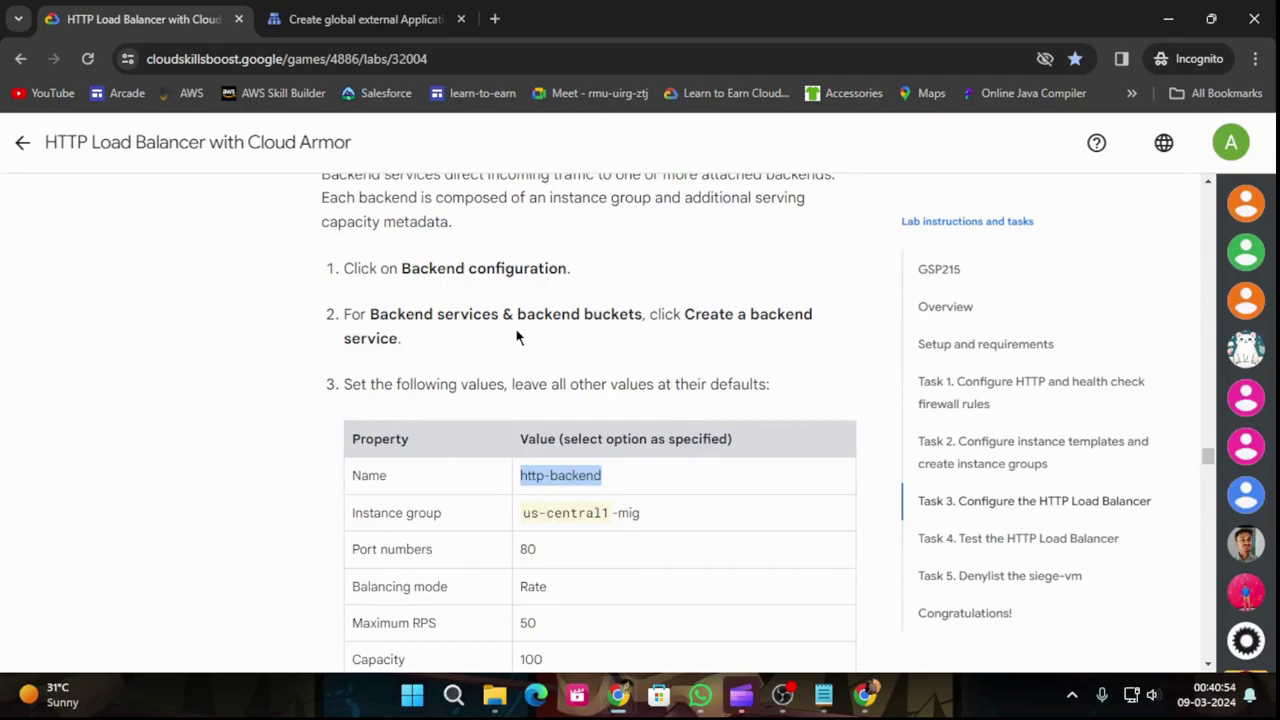
left_click(346, 15)
left_click(762, 548)
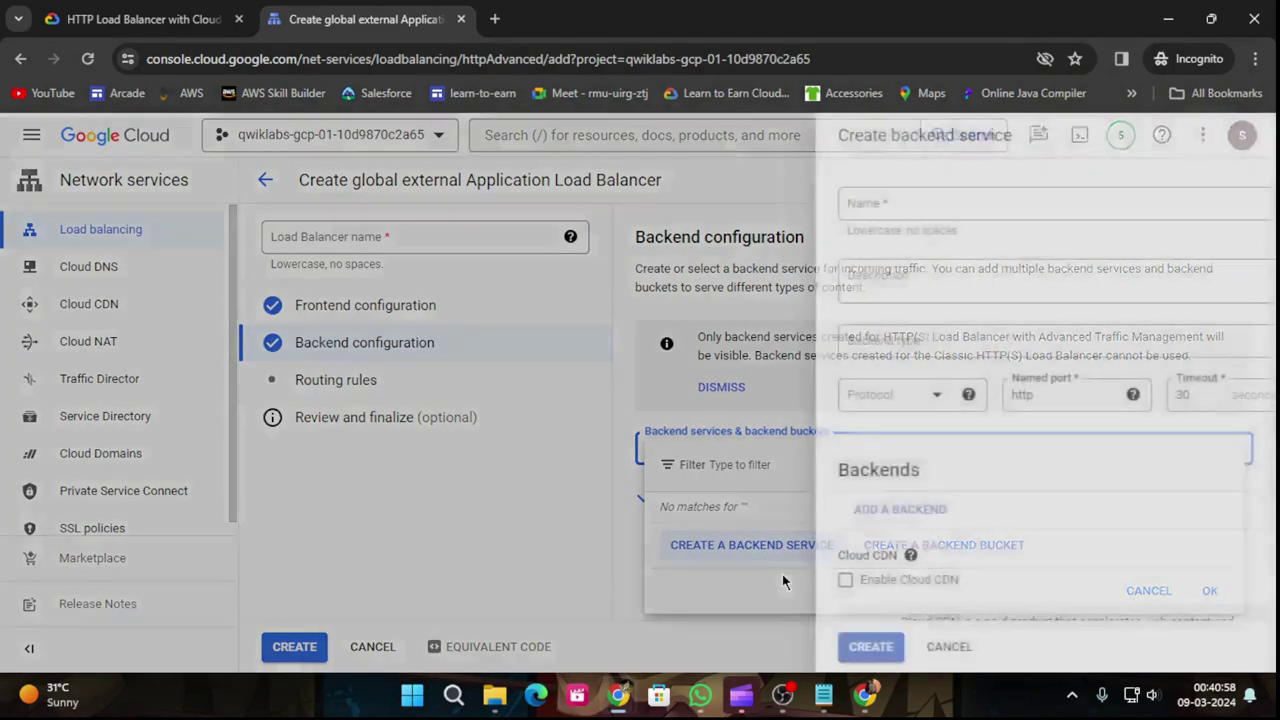
left_click(800, 205)
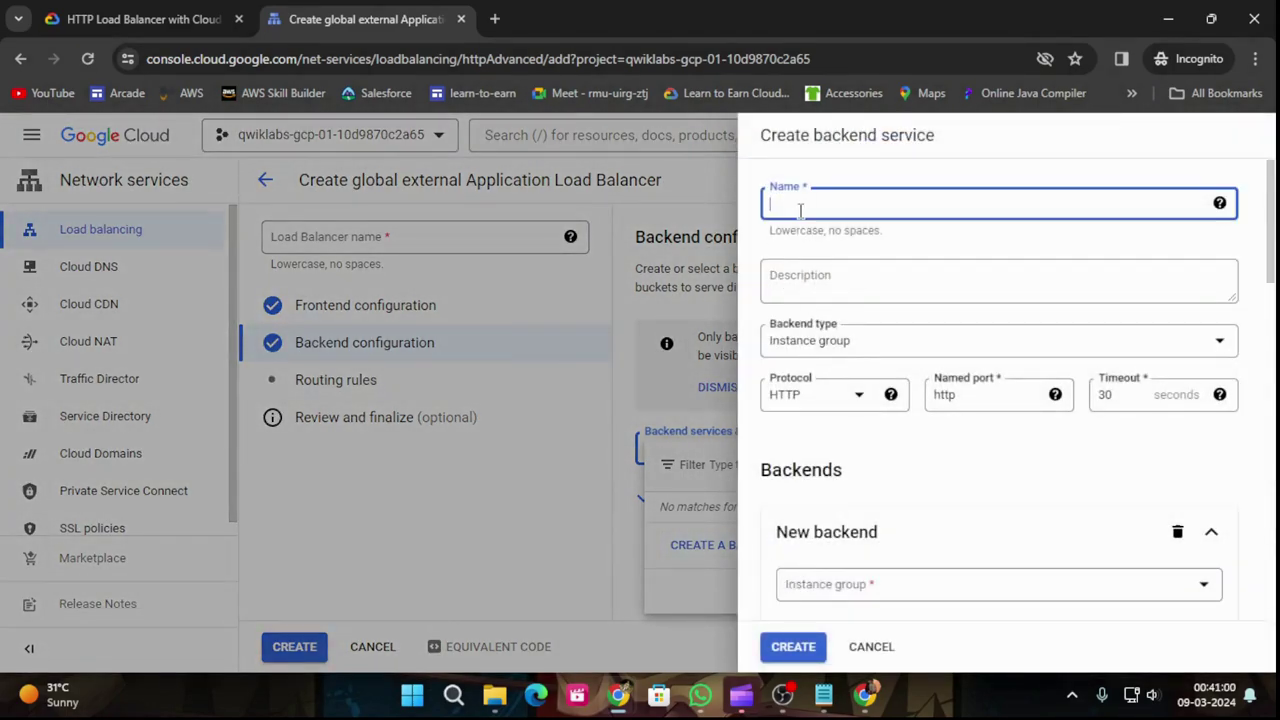
type("http-backend")
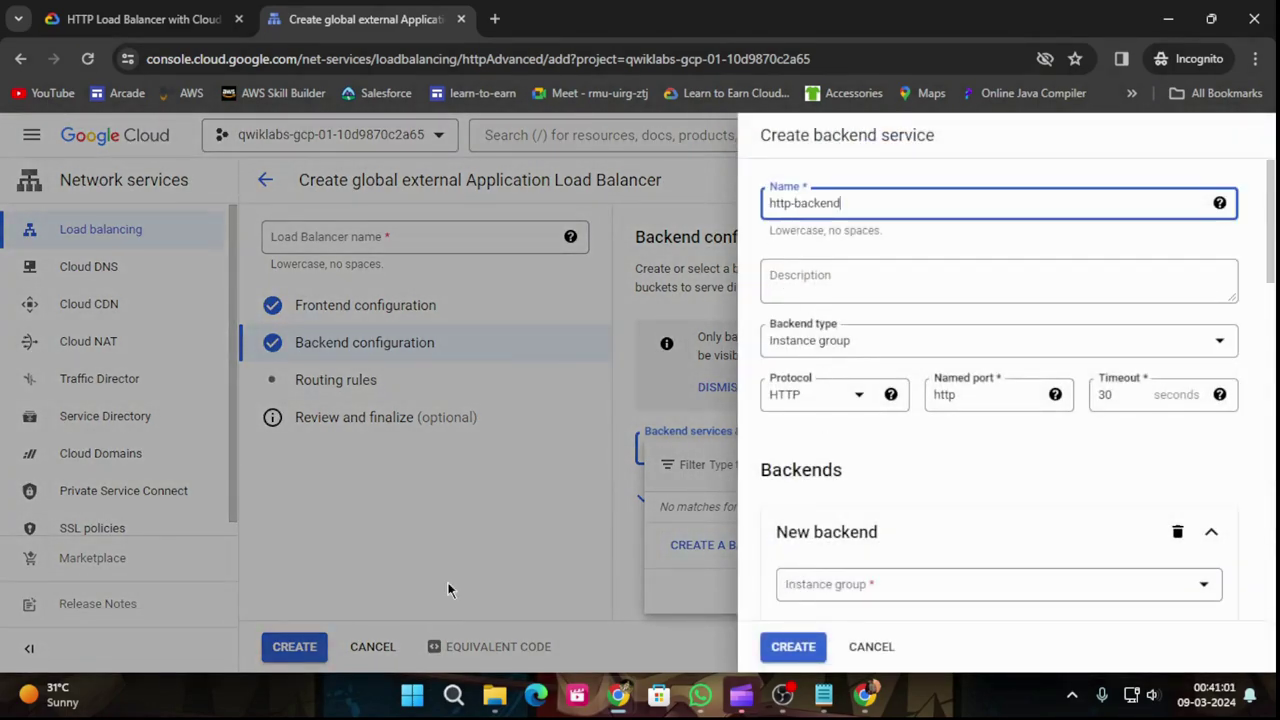
Step: Consult the lab's backend values, keep Instance group as the backend type and assign us-central1-mig to the first backend
left_click(140, 16)
scroll(478, 465, "down", 2)
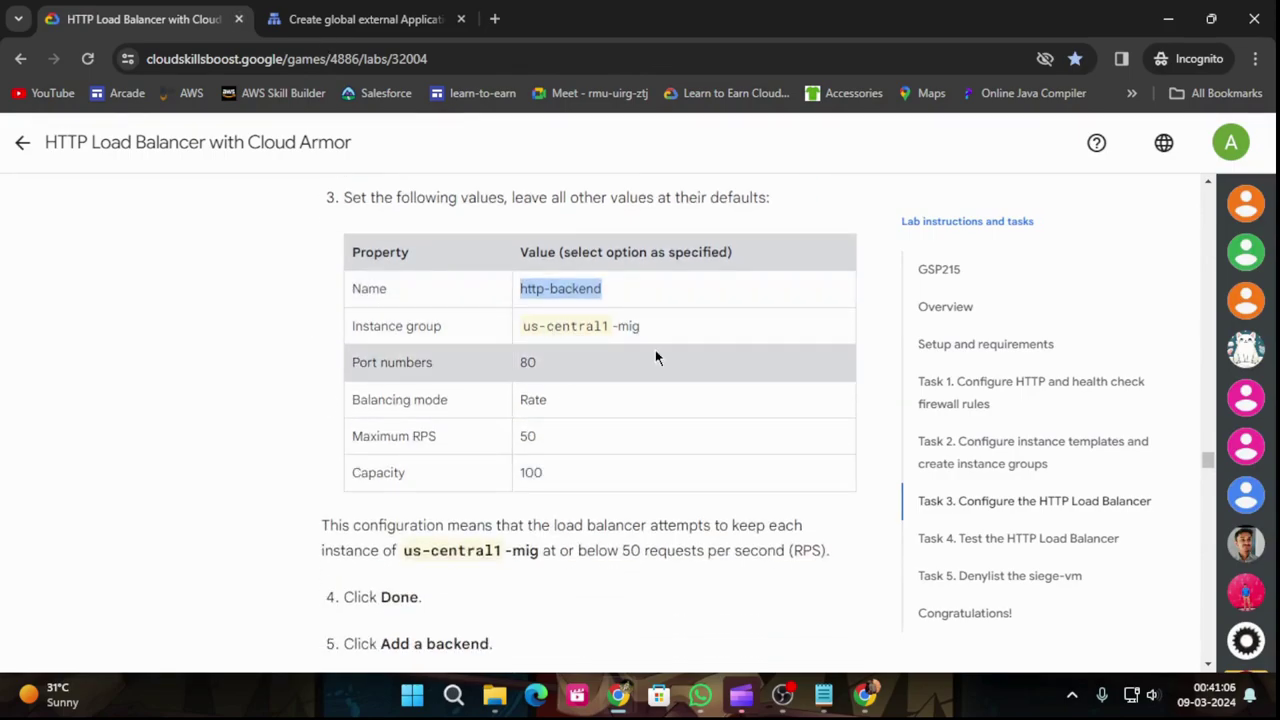
left_click(332, 8)
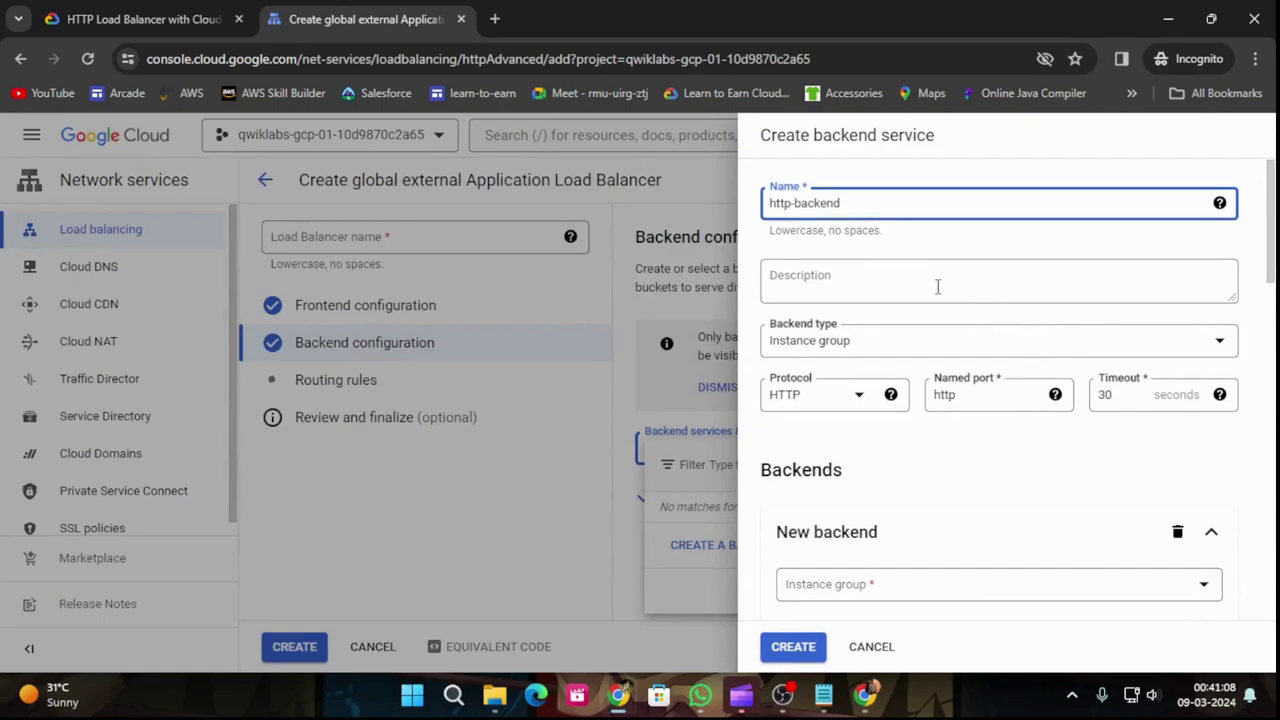
left_click(892, 358)
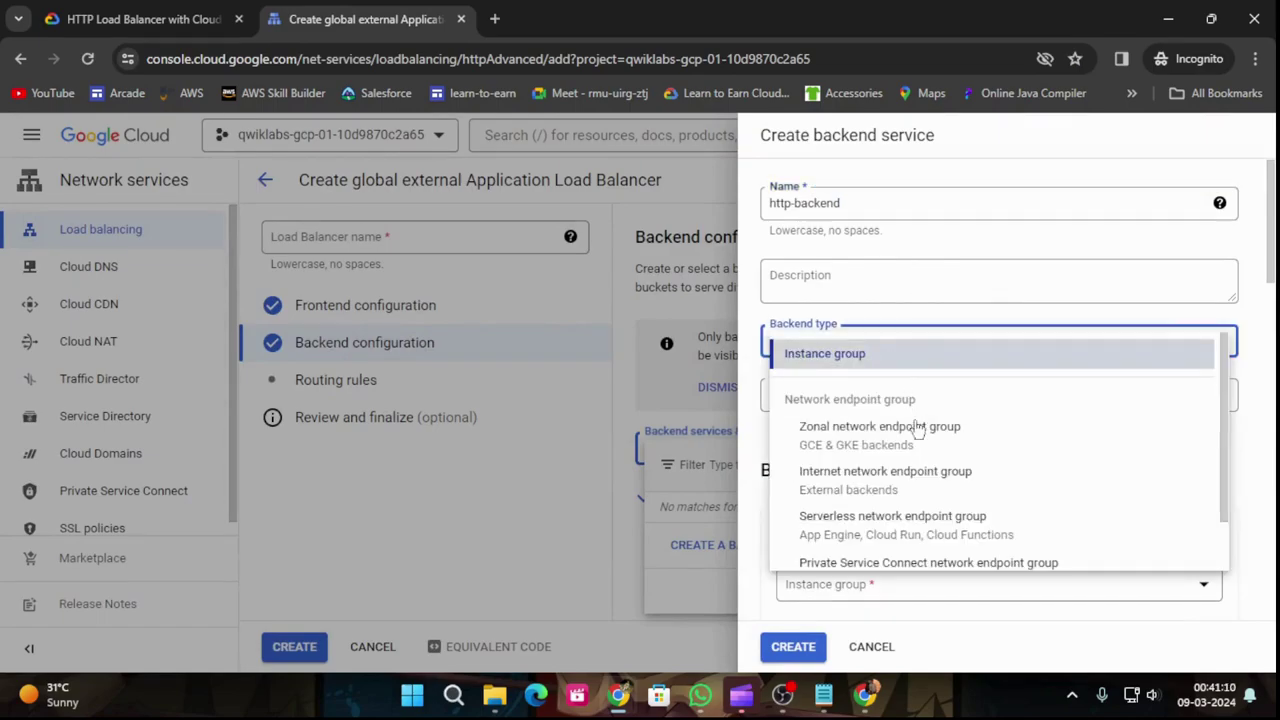
scroll(914, 414, "down", 1)
scroll(928, 457, "up", 1)
left_click(891, 352)
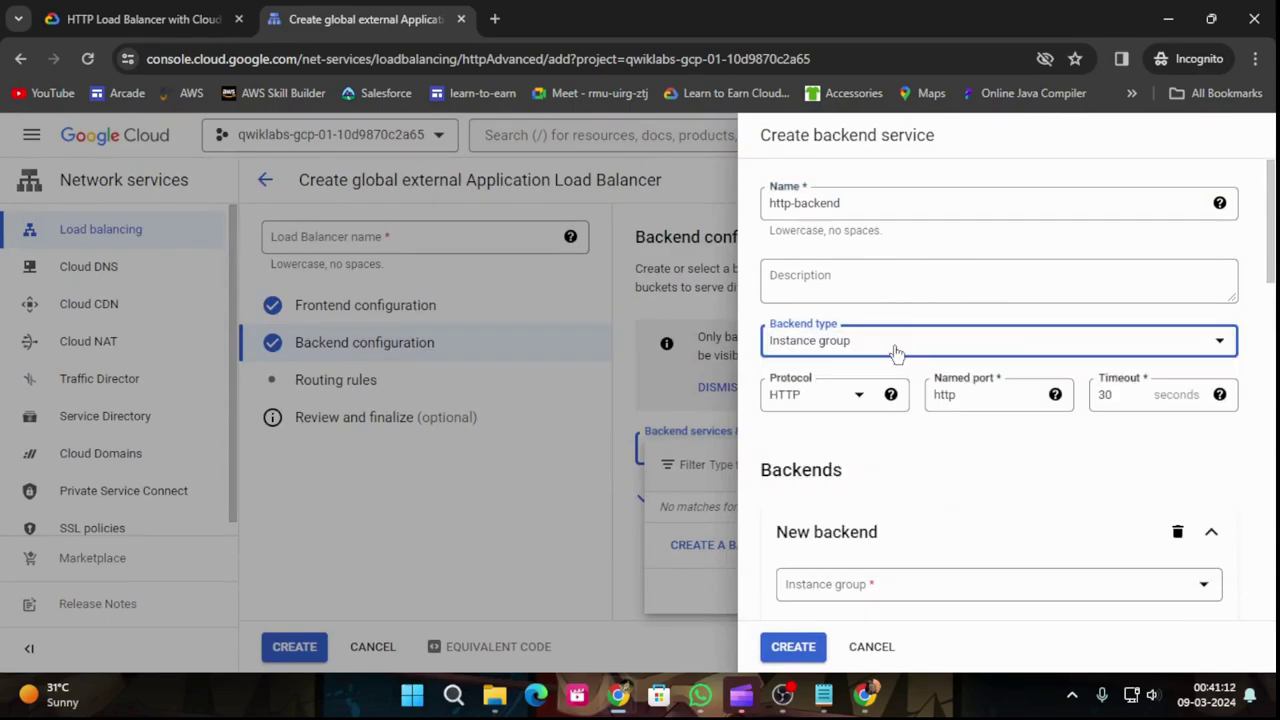
left_click(945, 585)
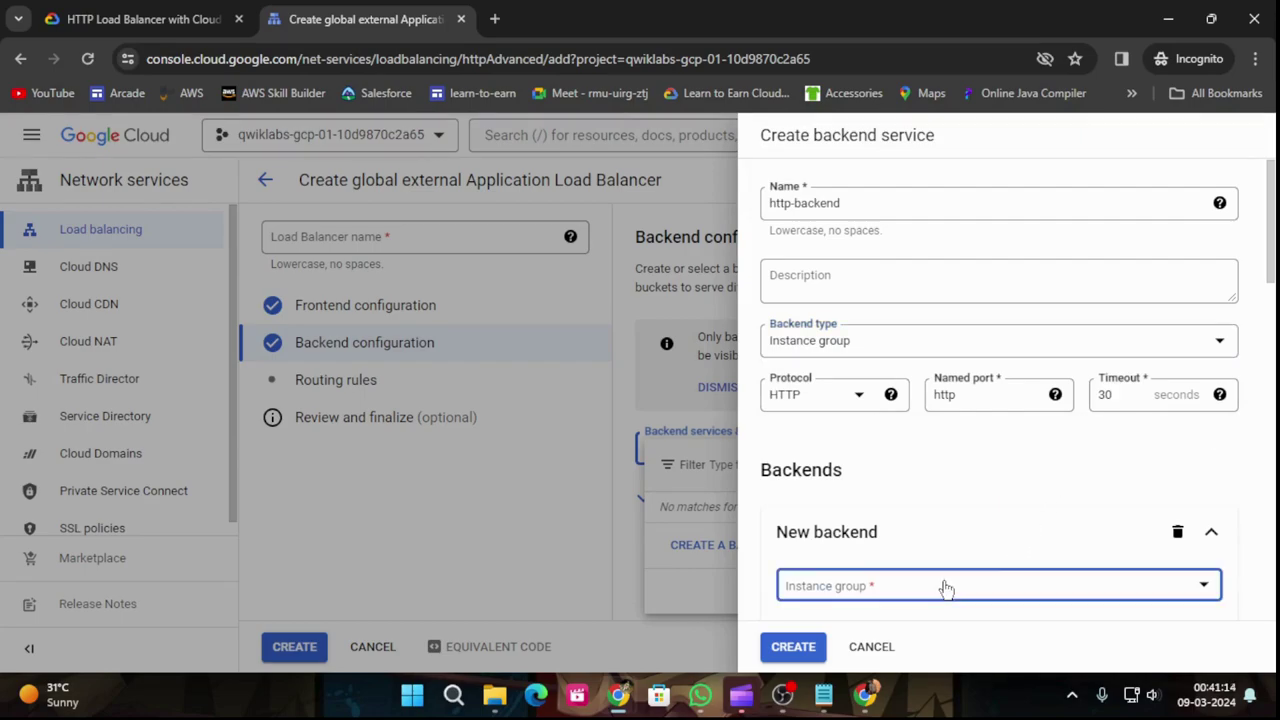
left_click(843, 543)
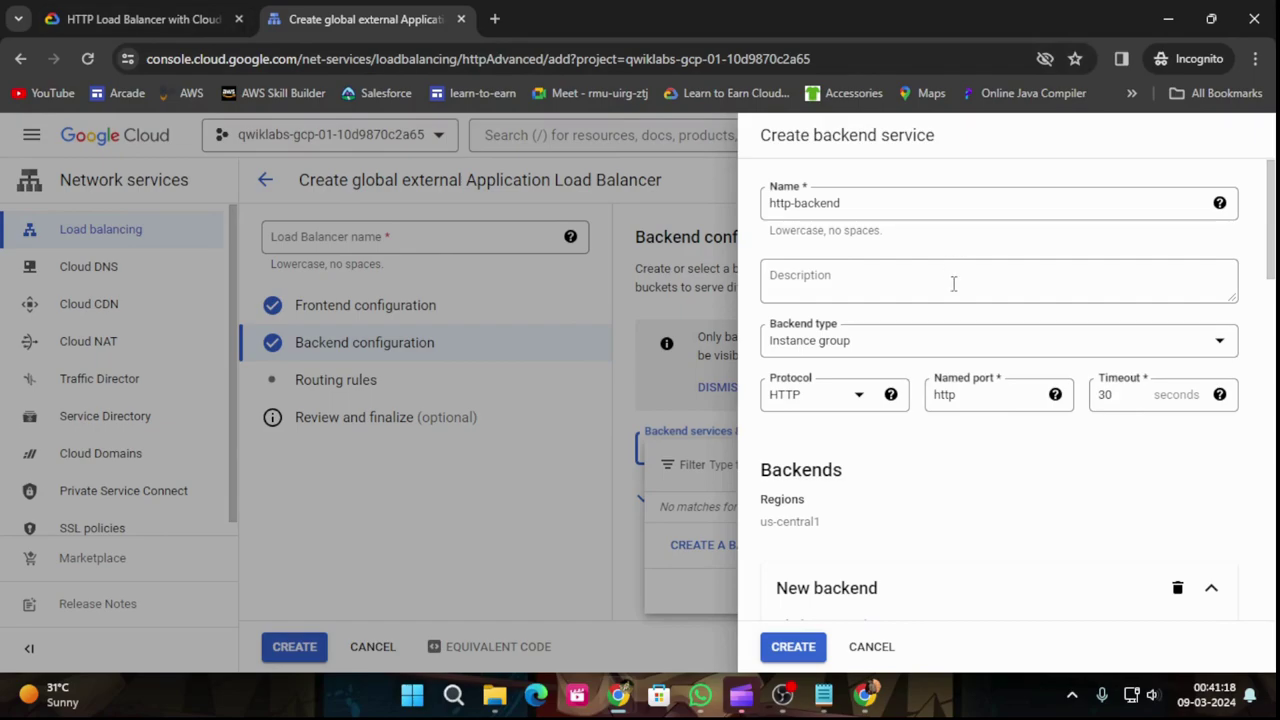
Step: Try to set the us-central1-mig backend's port number to 80, as listed in the lab instructions
left_click(140, 19)
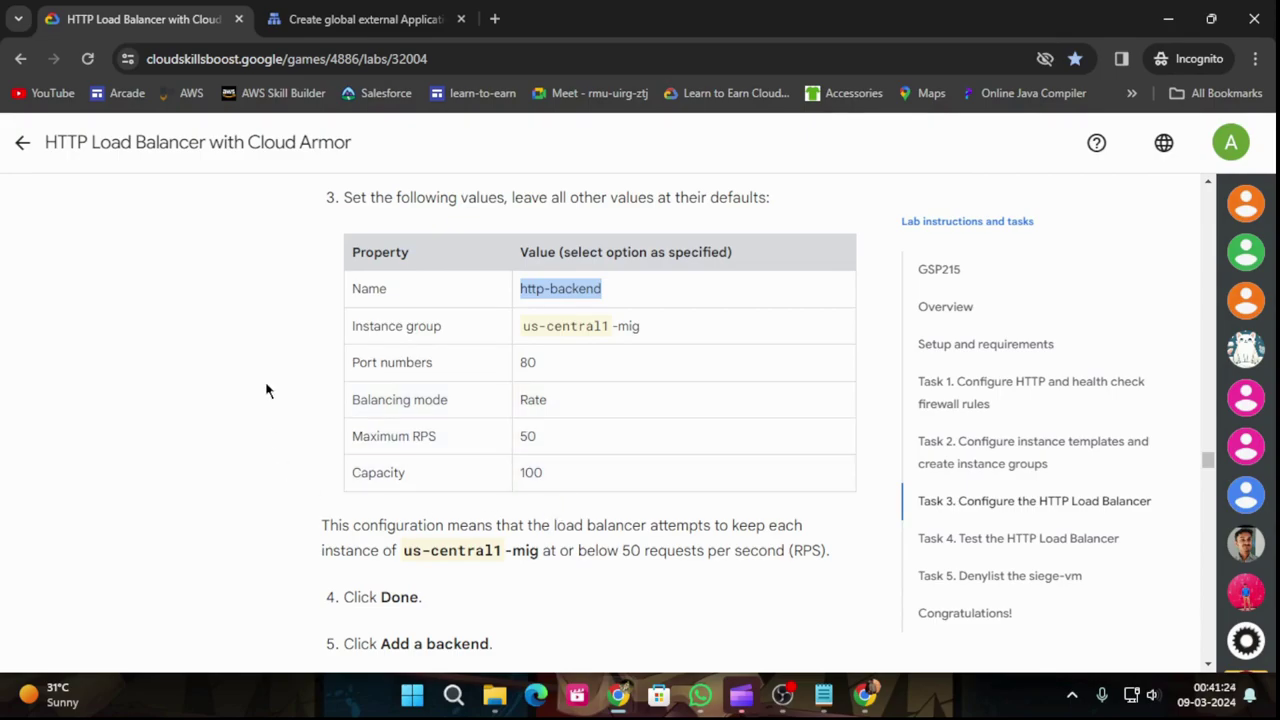
left_click(315, 8)
scroll(1000, 480, "down", 2)
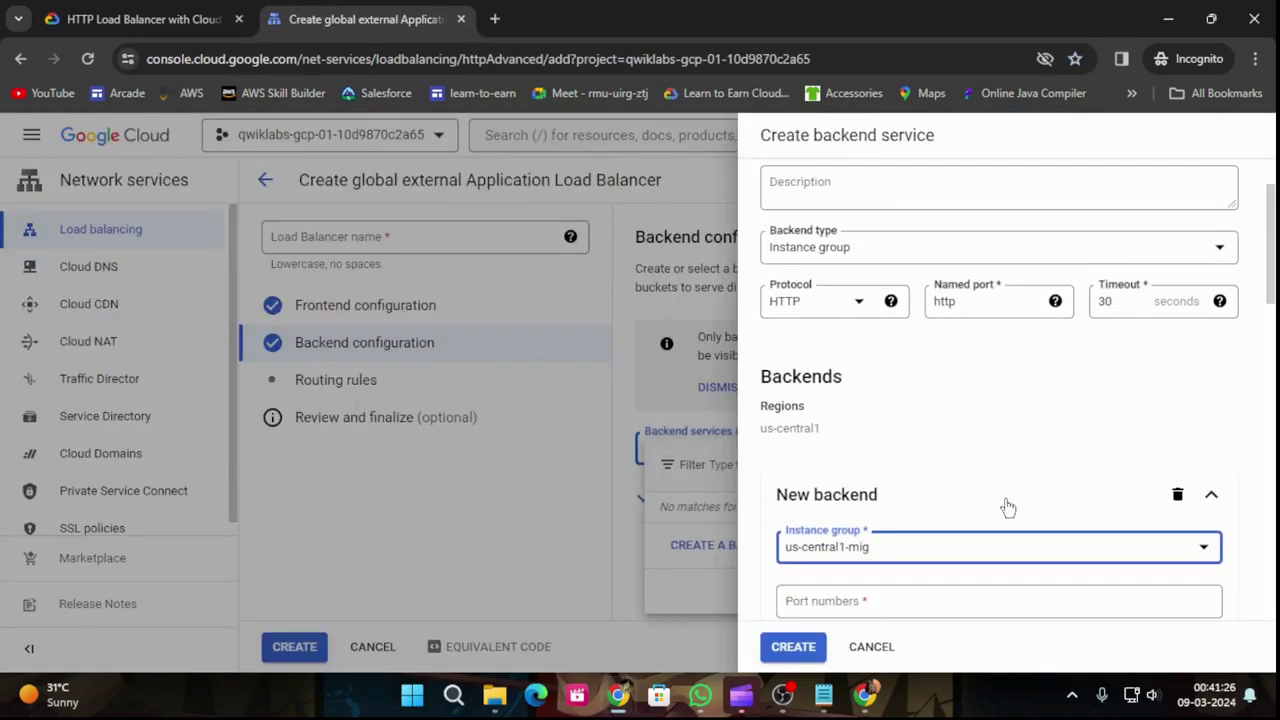
scroll(1008, 507, "down", 3)
left_click(955, 413)
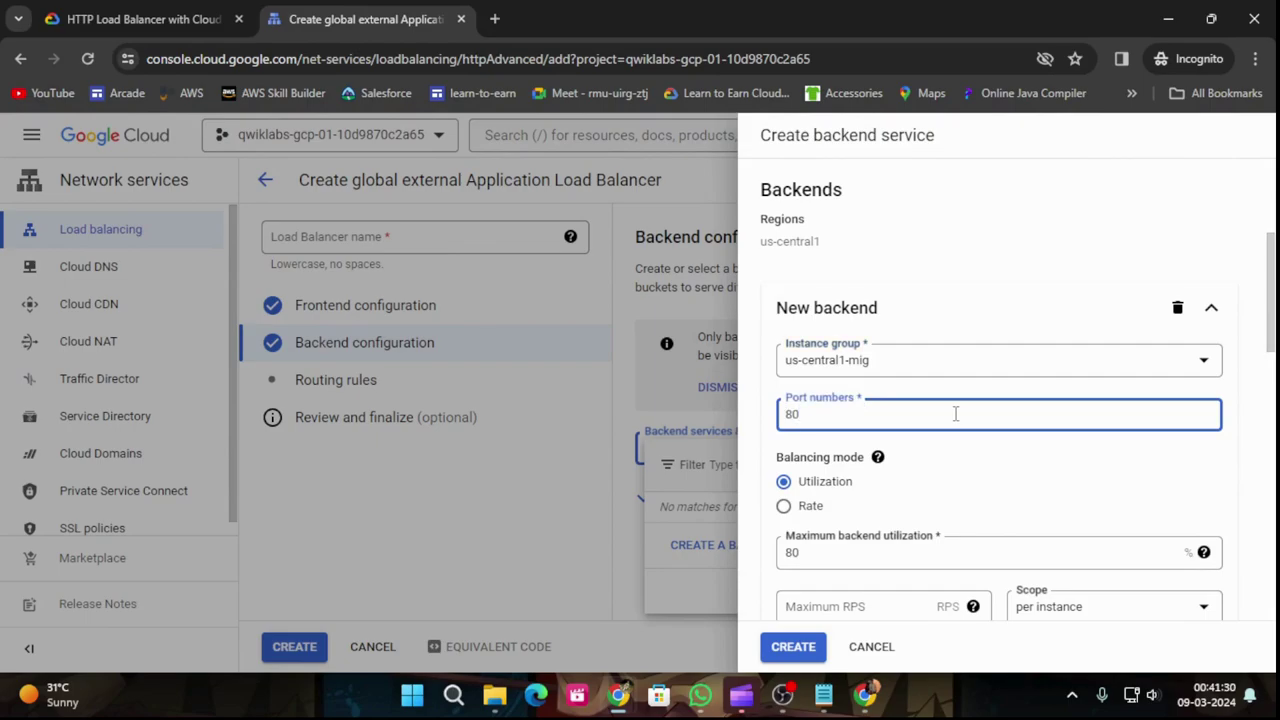
scroll(955, 413, "down", 3)
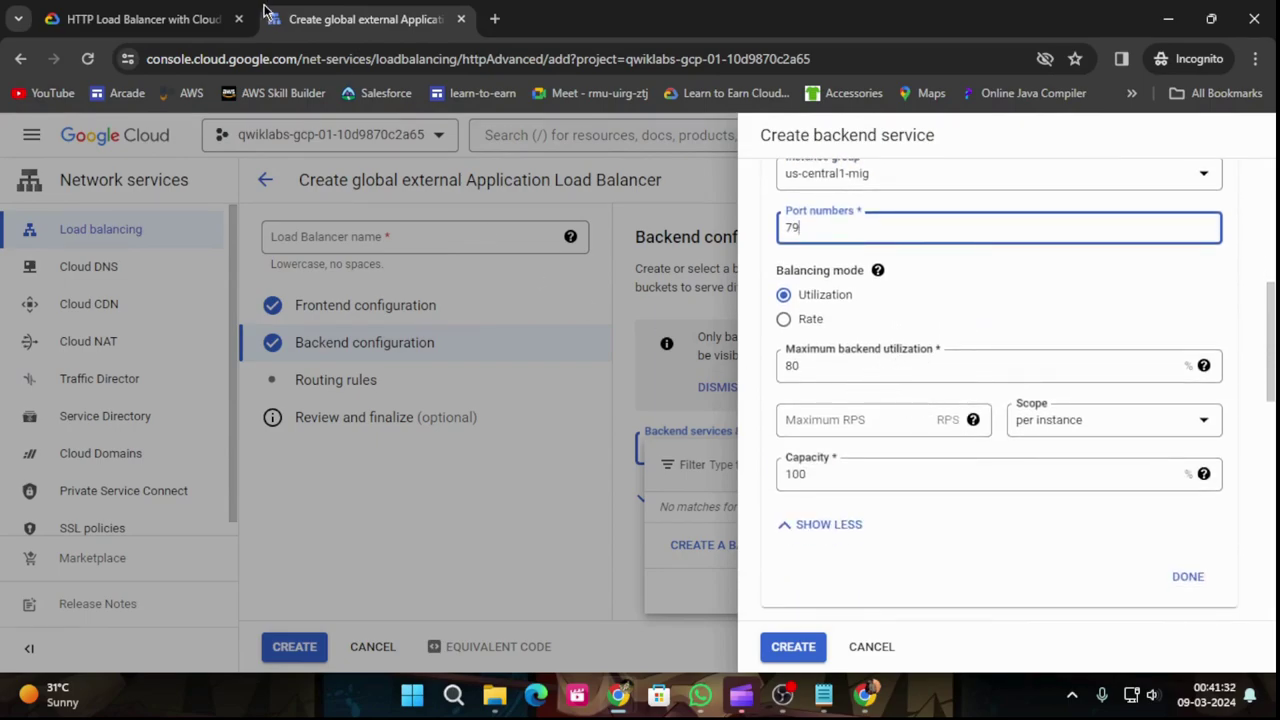
Step: Set the us-central1-mig backend's maximum RPS to 50 with per instance scope, checking the values against the lab instructions
left_click(200, 18)
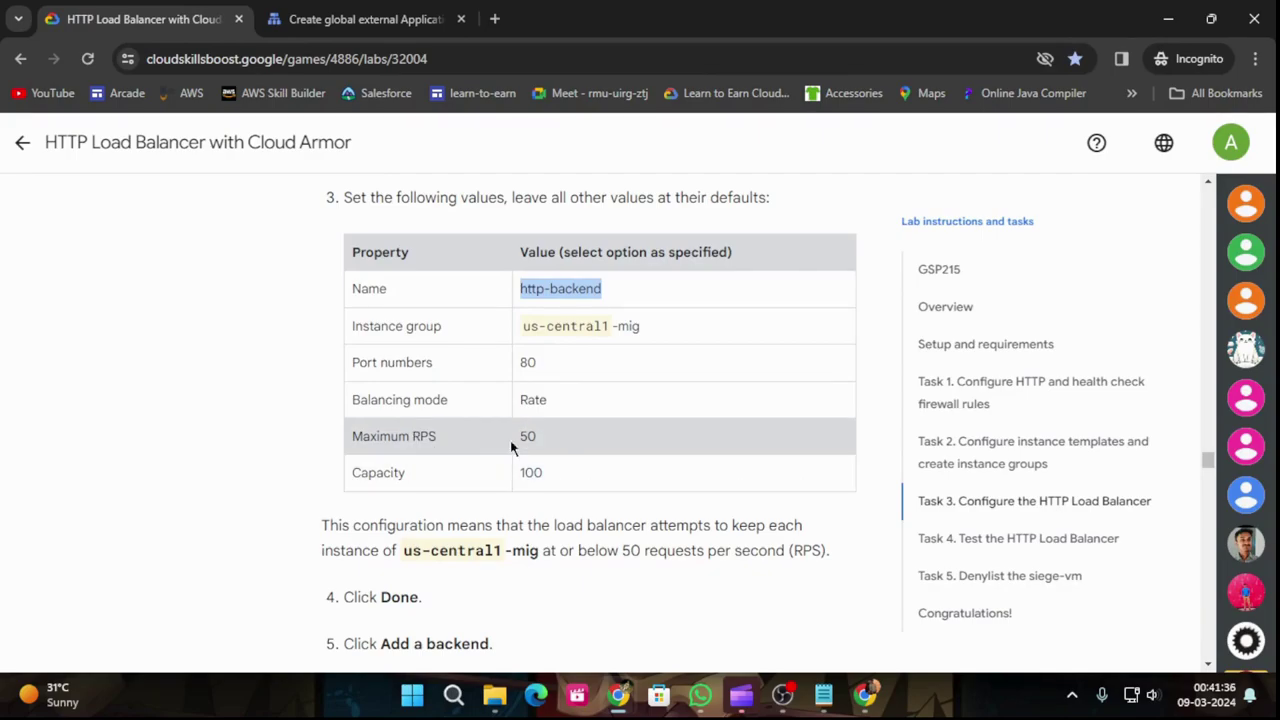
left_click(365, 18)
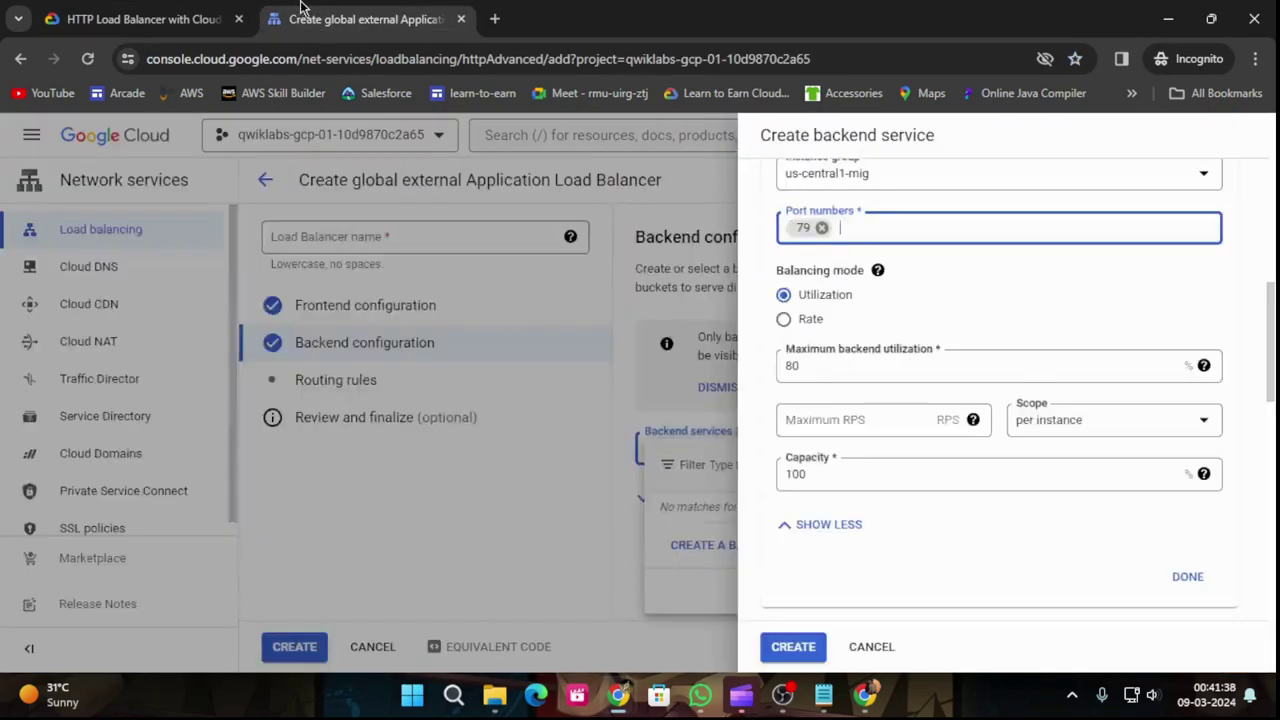
left_click(880, 466)
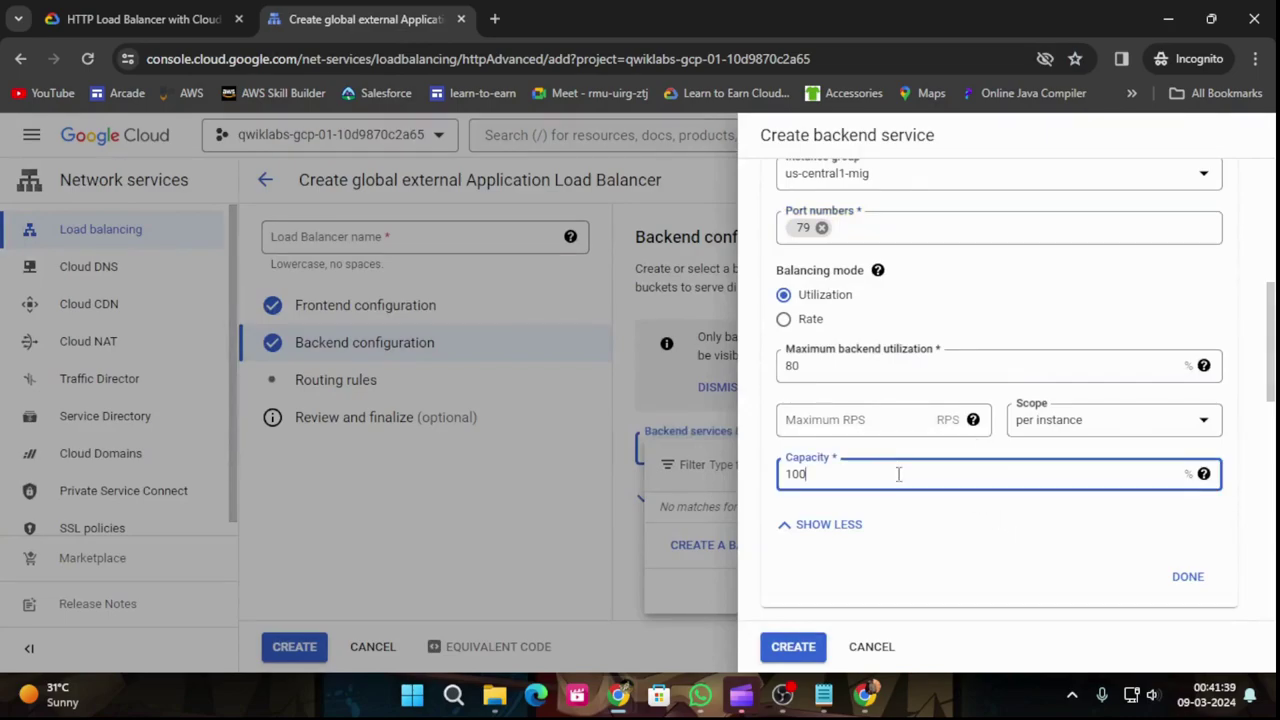
left_click(113, 10)
left_click(259, 10)
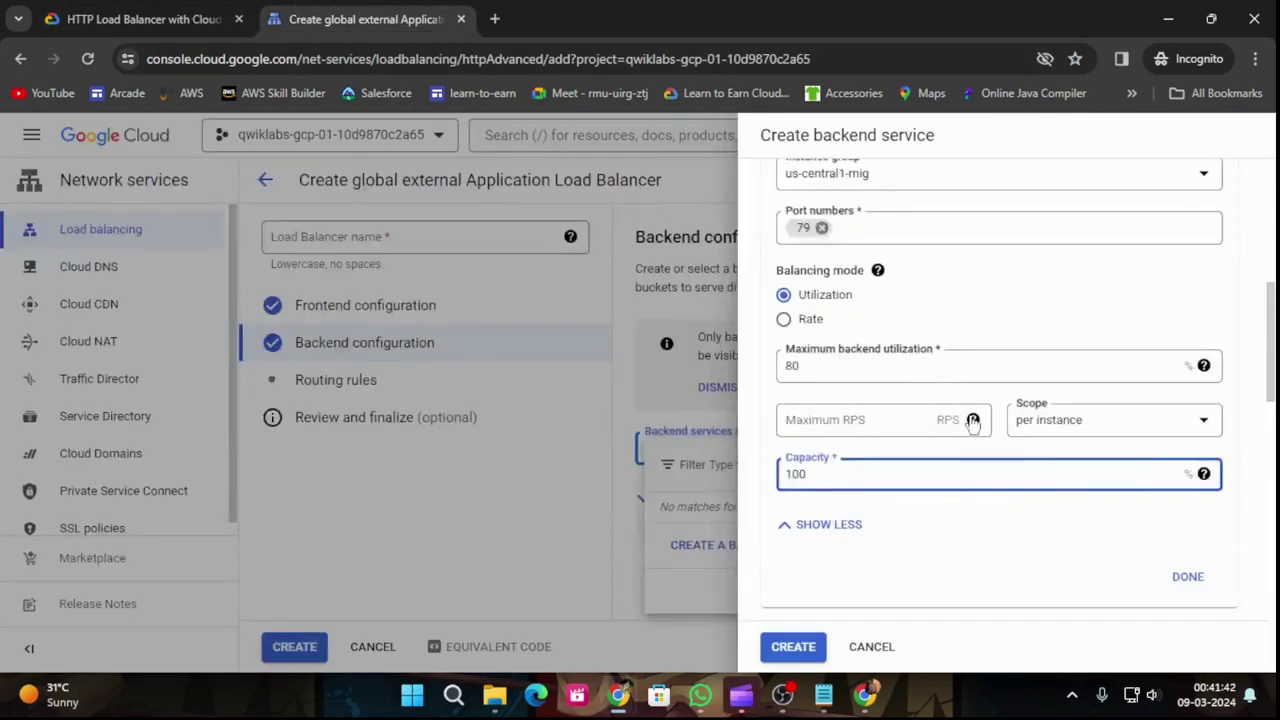
left_click(912, 419)
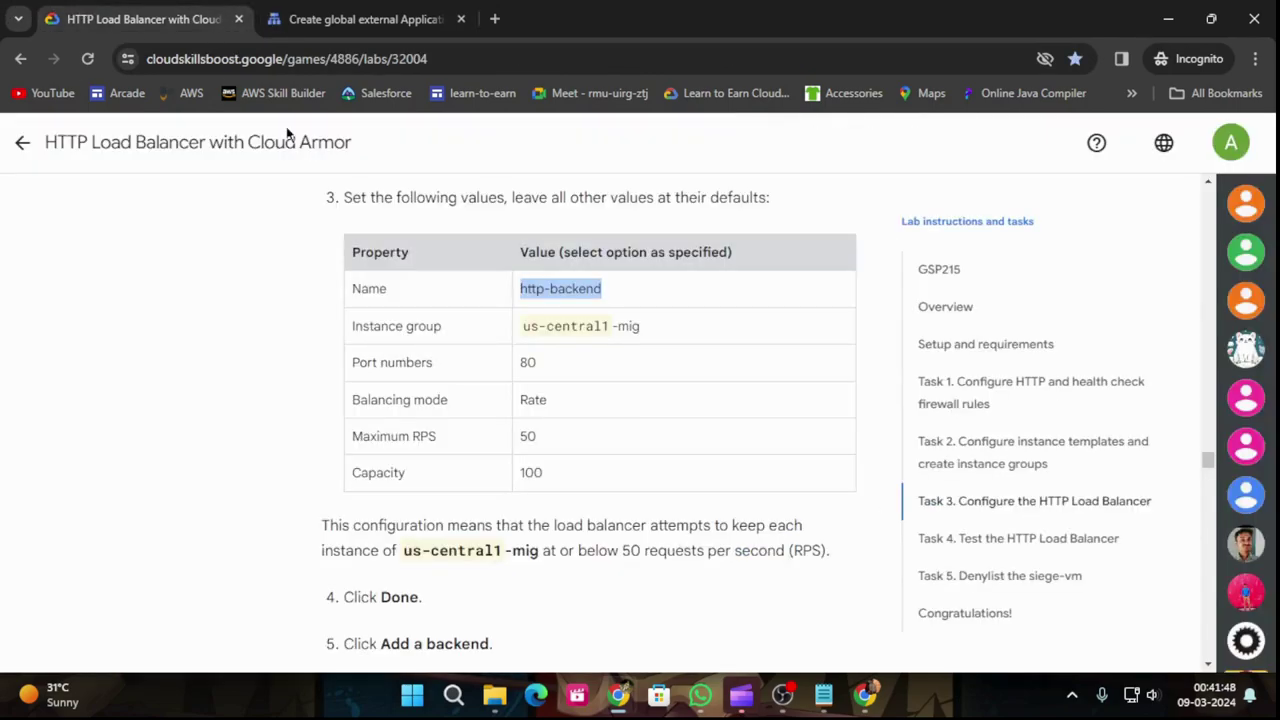
left_click(113, 18)
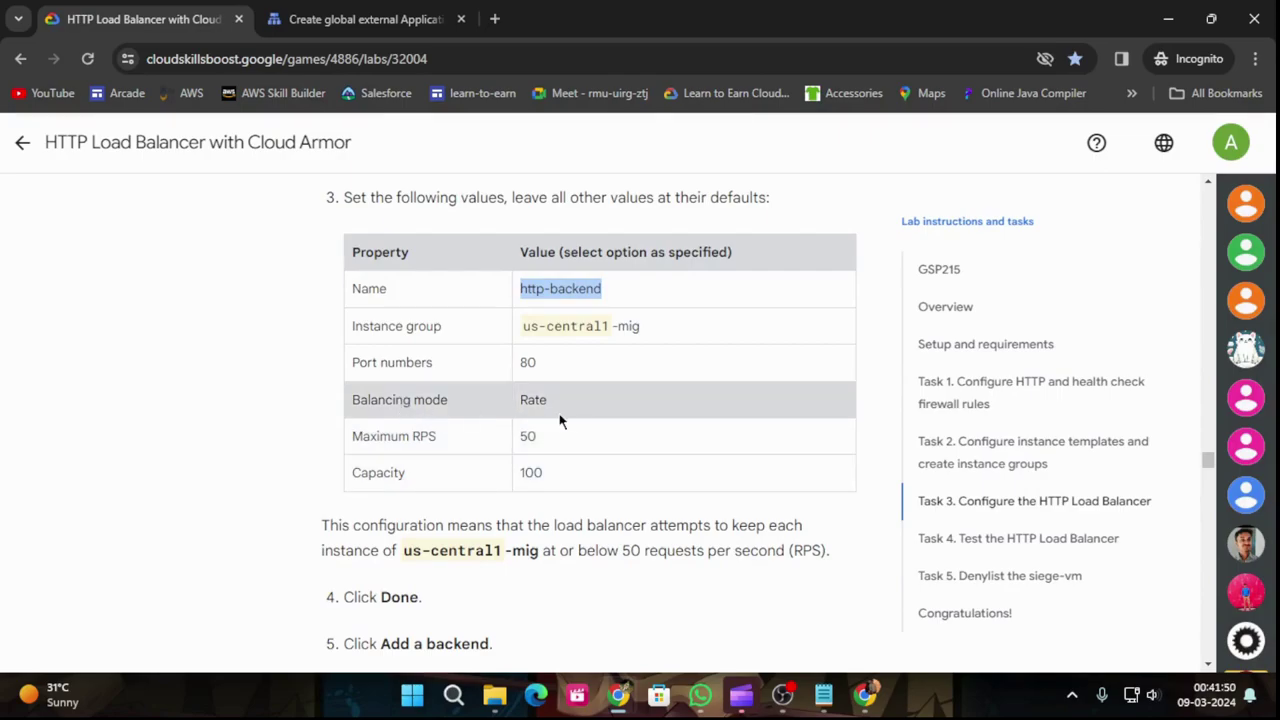
left_click(348, 18)
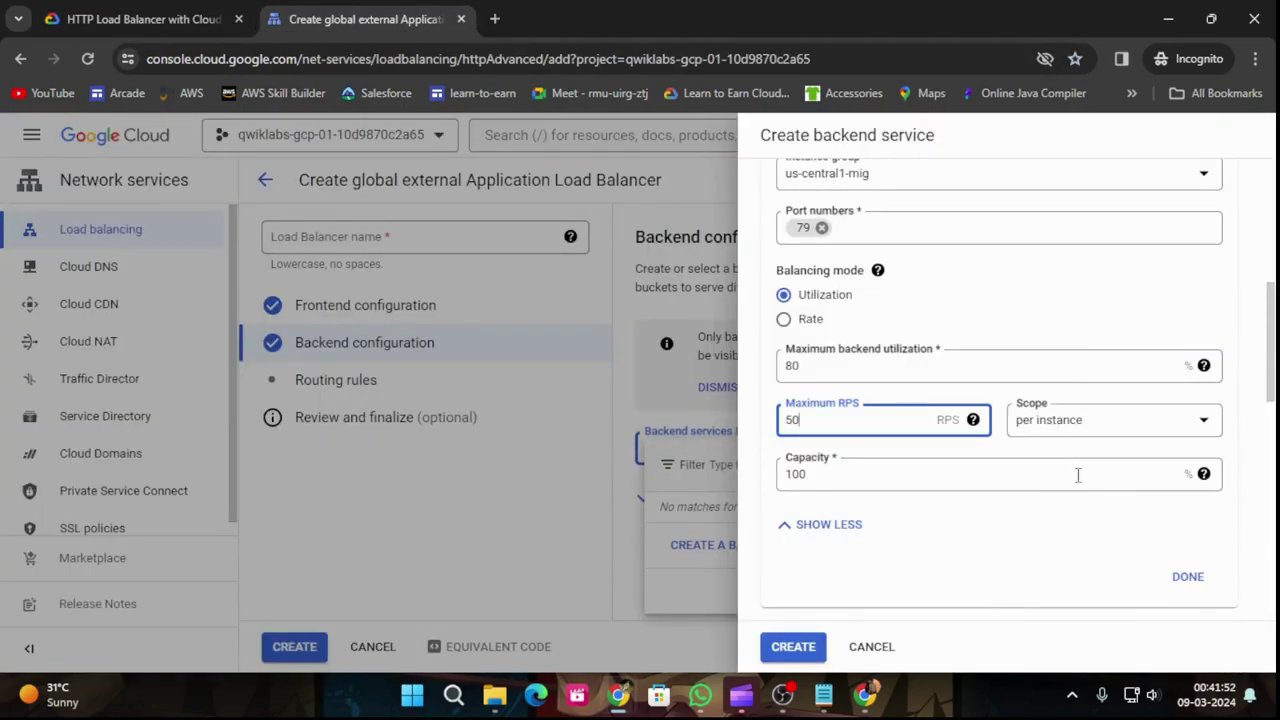
left_click(1094, 435)
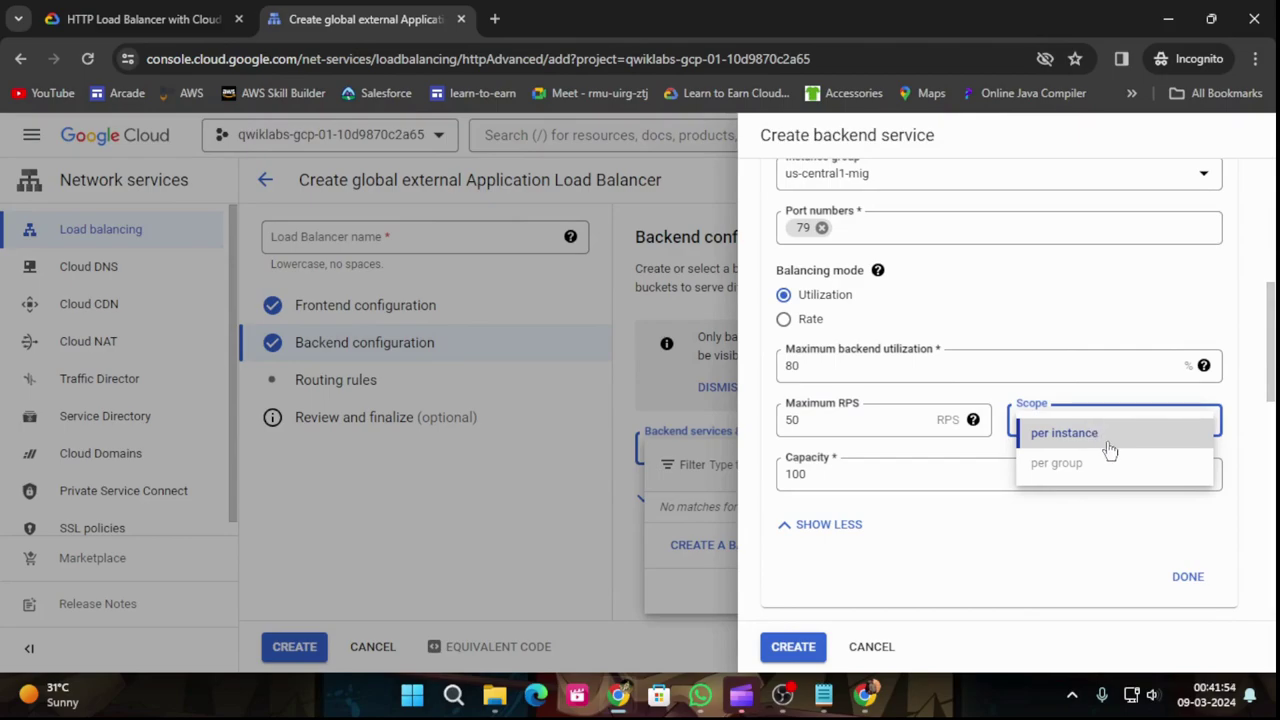
left_click(1066, 433)
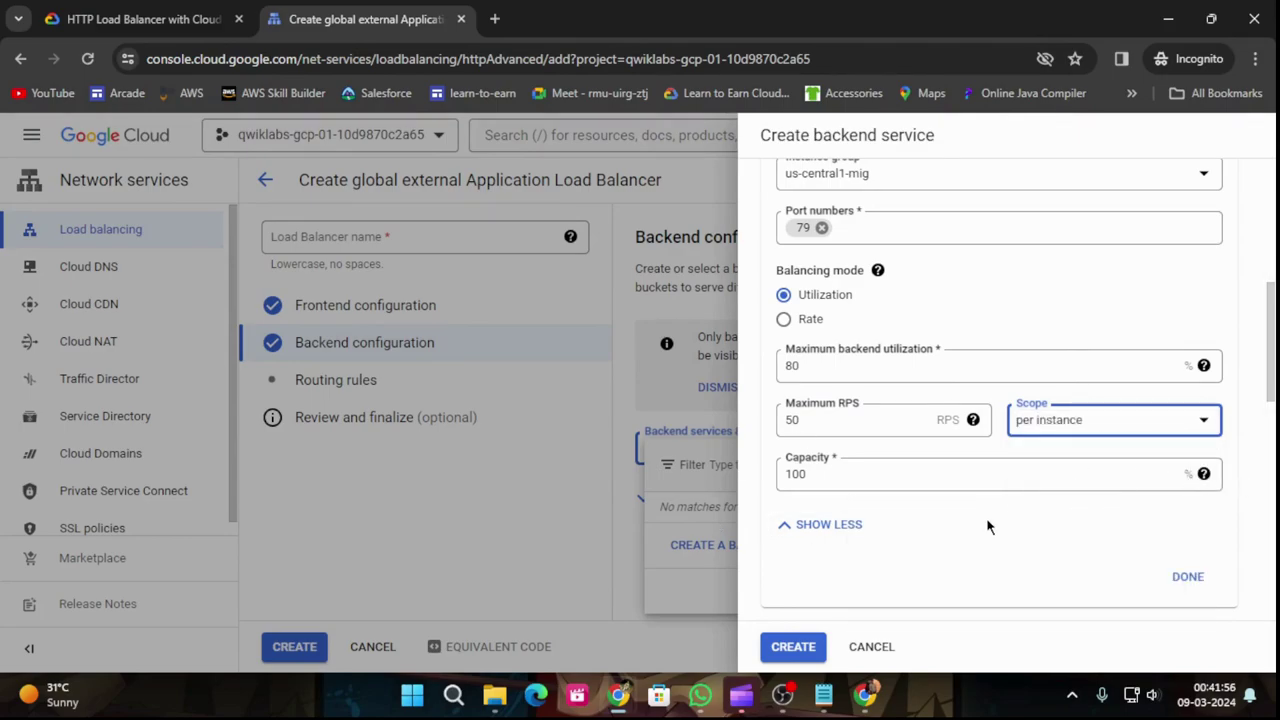
Step: Remove the wrong port entry from the us-central1-mig backend and enter port number 80
scroll(991, 525, "up", 2)
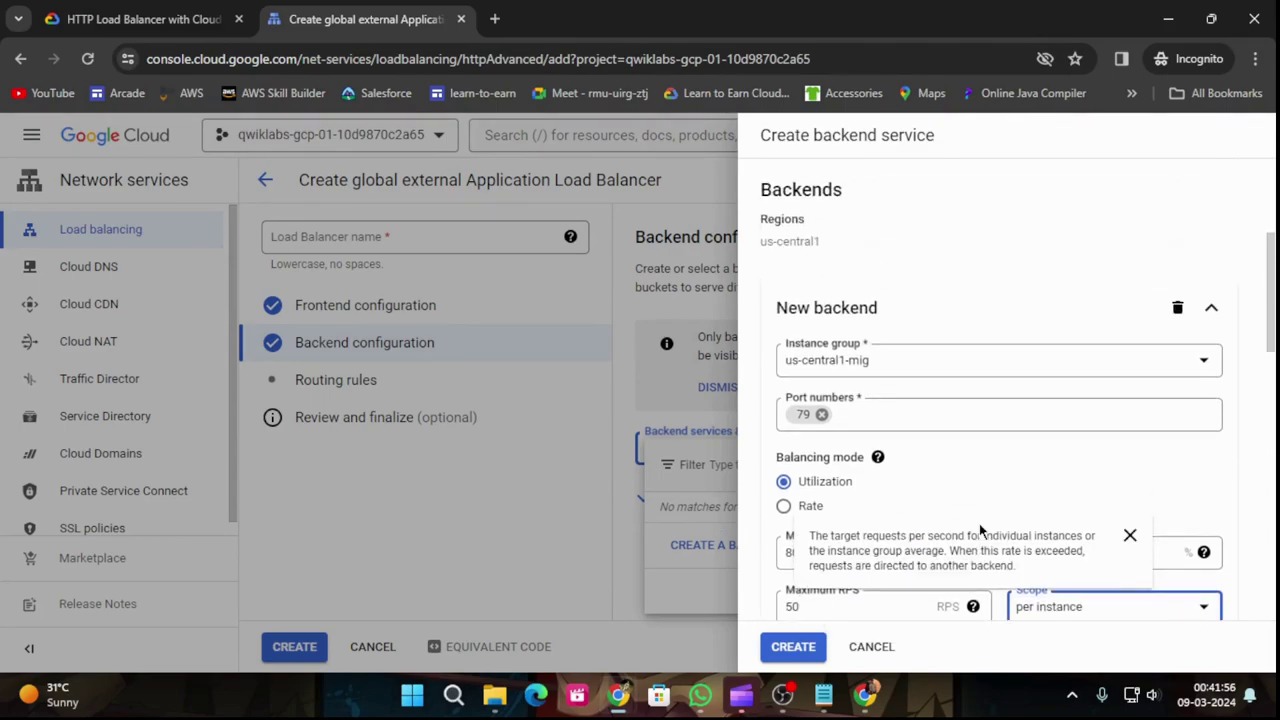
left_click(847, 413)
left_click(821, 414)
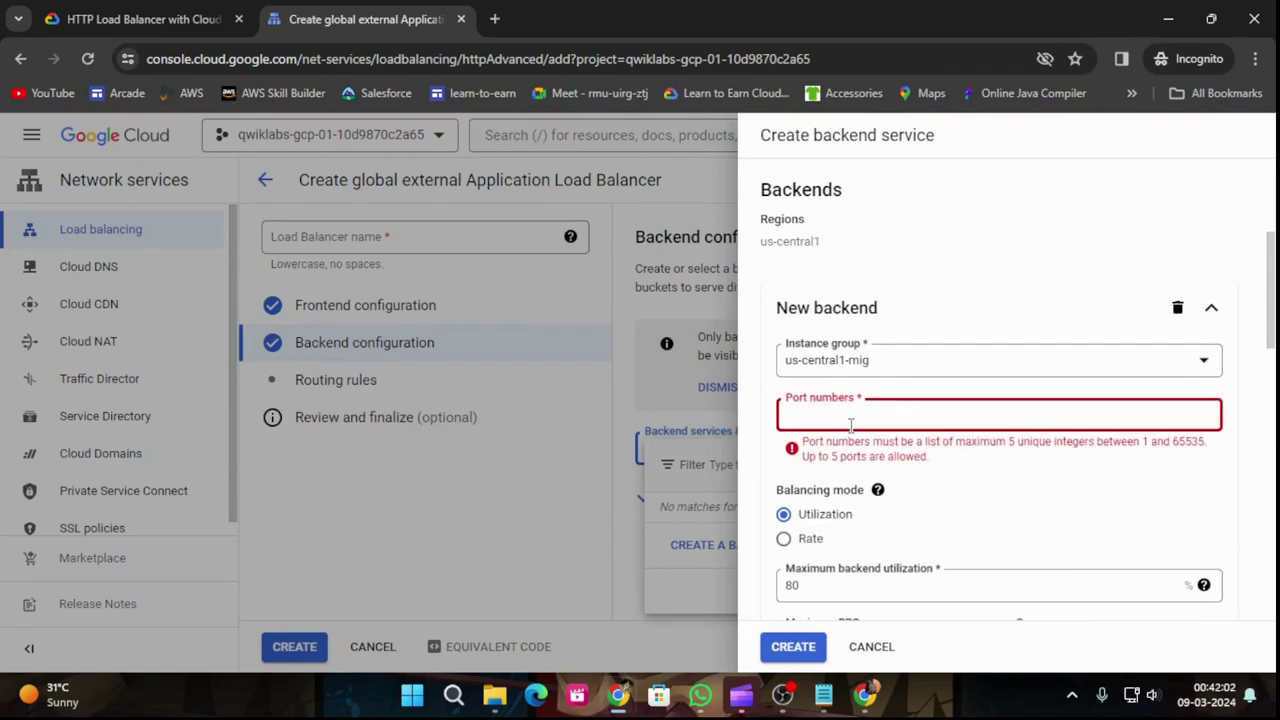
type("80")
left_click(1018, 510)
Step: Switch the us-central1-mig backend's balancing mode to Rate and finish that backend
scroll(1025, 490, "down", 2)
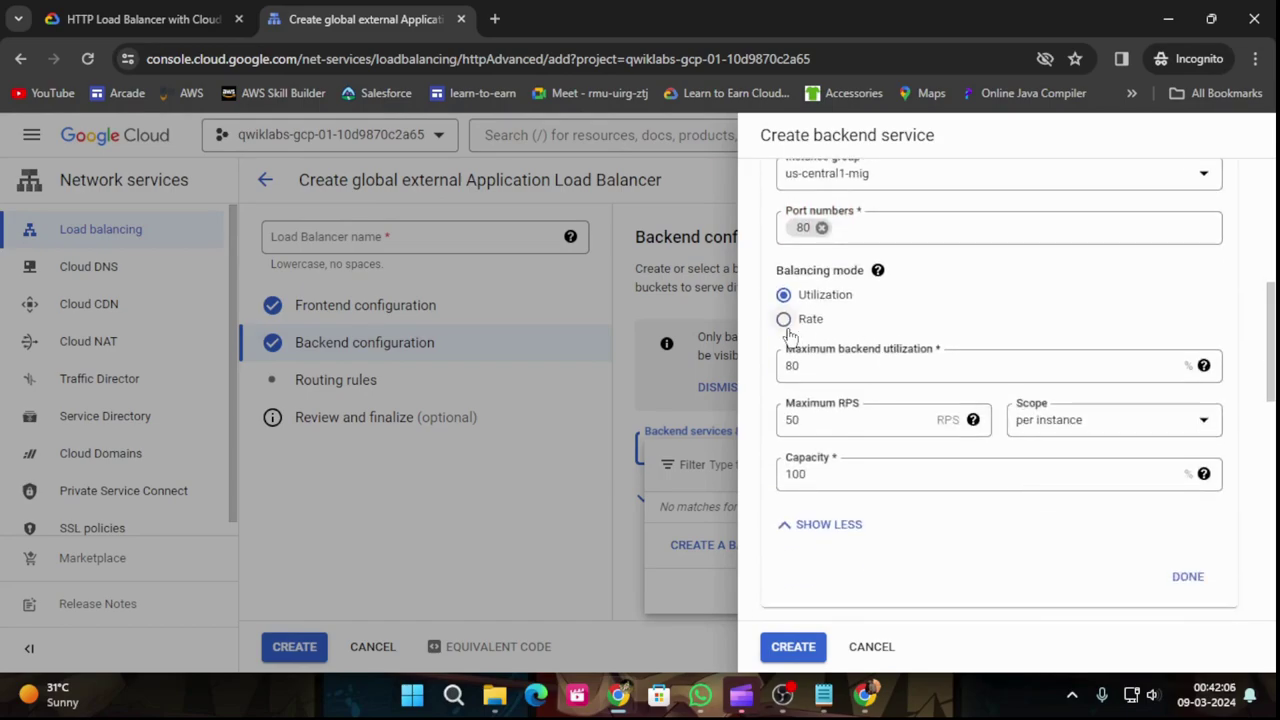
left_click(784, 320)
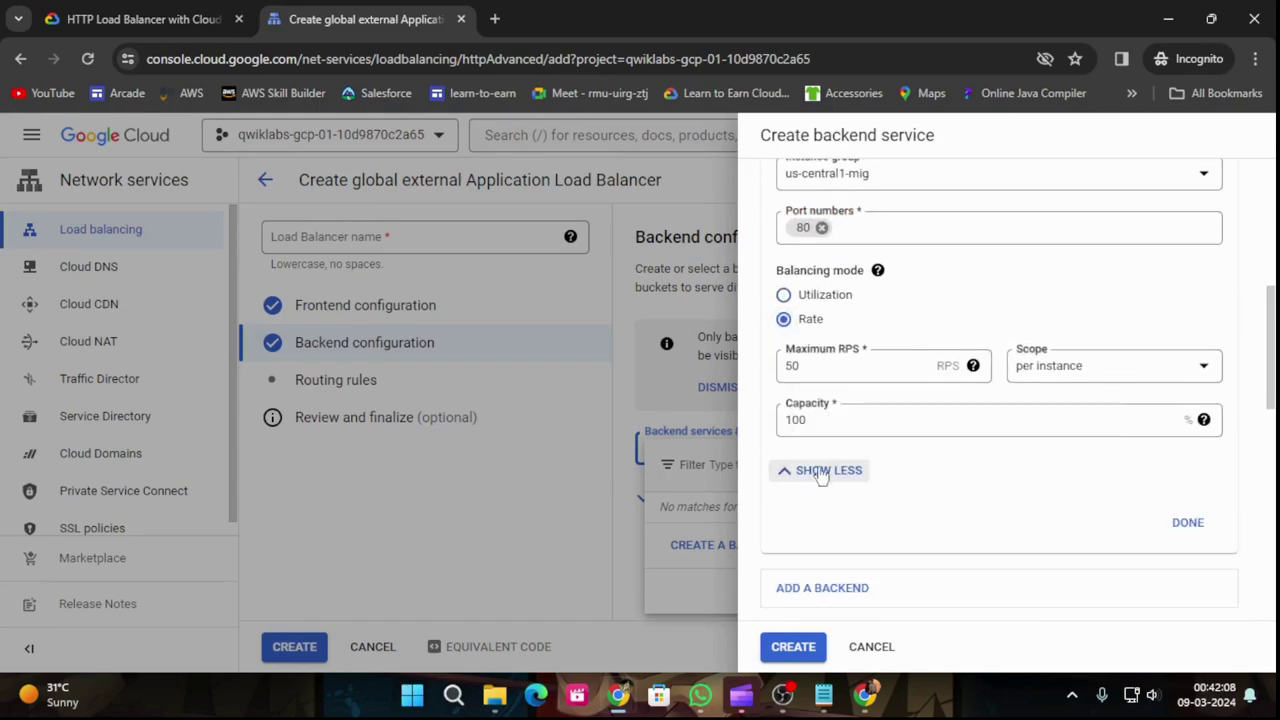
left_click(1203, 526)
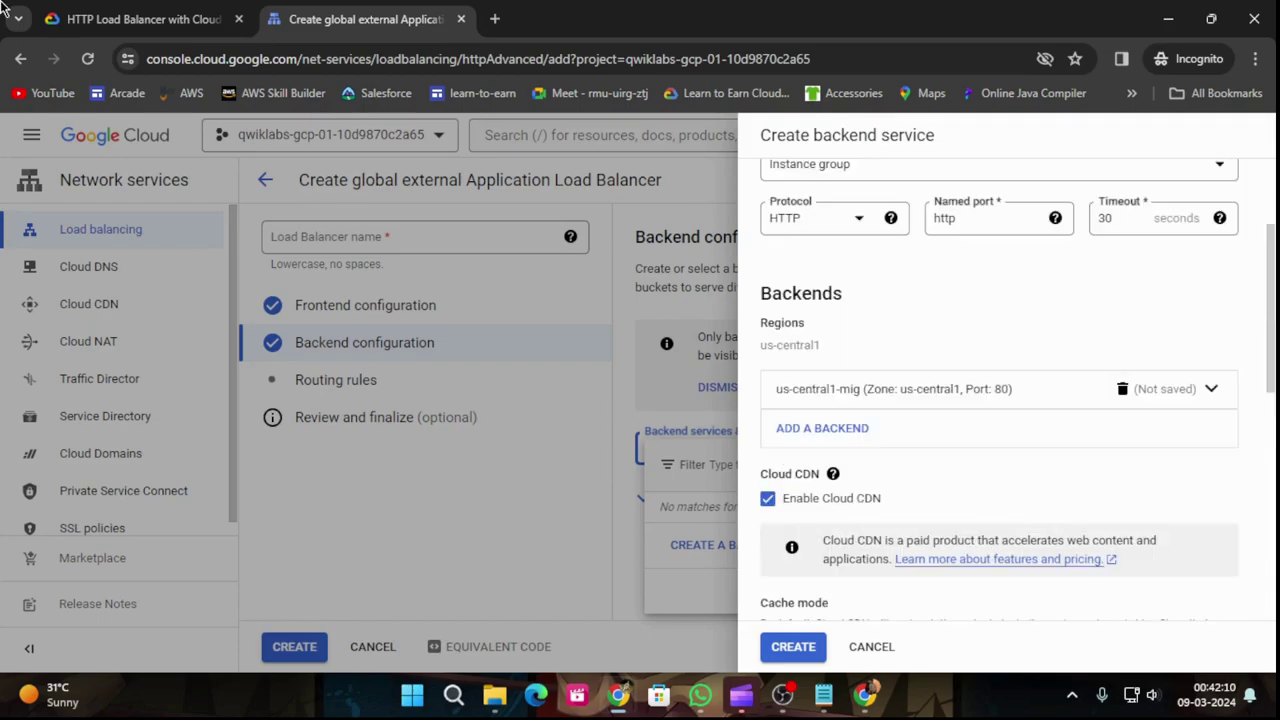
Step: Add a second backend with the us-west1-mig instance group and check its remaining settings against the lab instructions
left_click(128, 8)
scroll(647, 467, "down", 2)
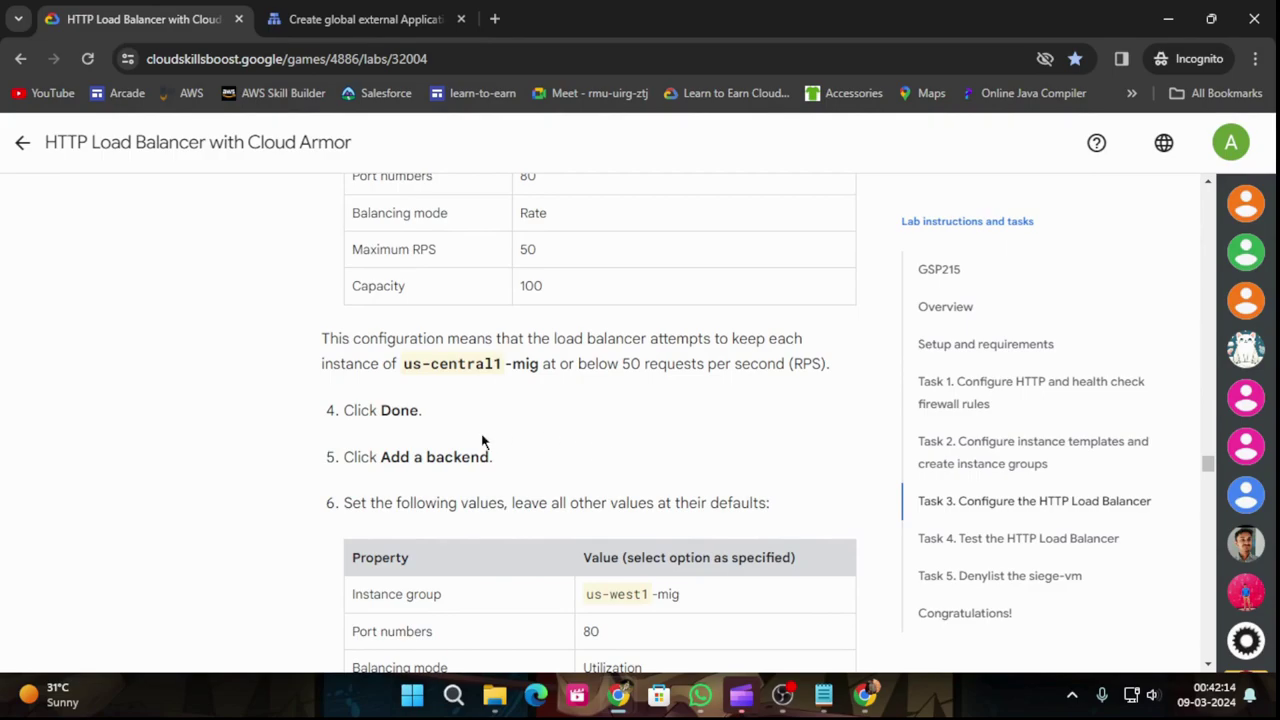
scroll(418, 500, "down", 2)
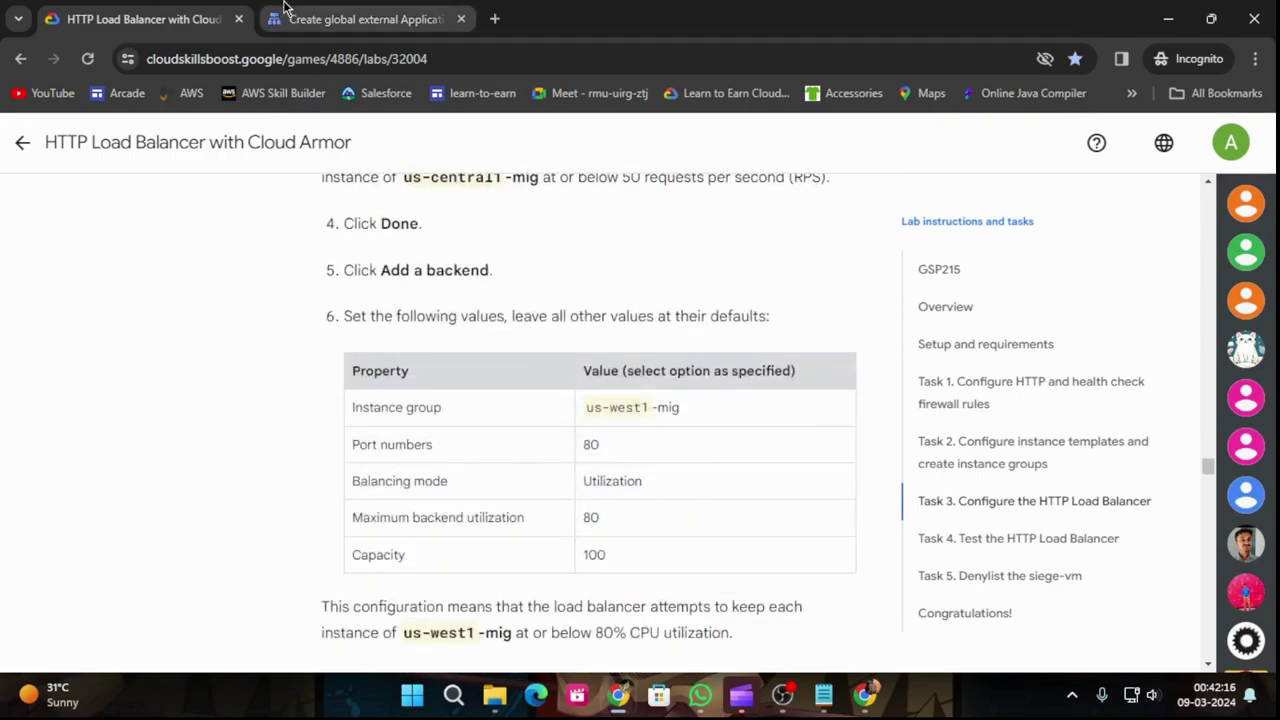
left_click(345, 19)
left_click(850, 428)
scroll(868, 450, "down", 2)
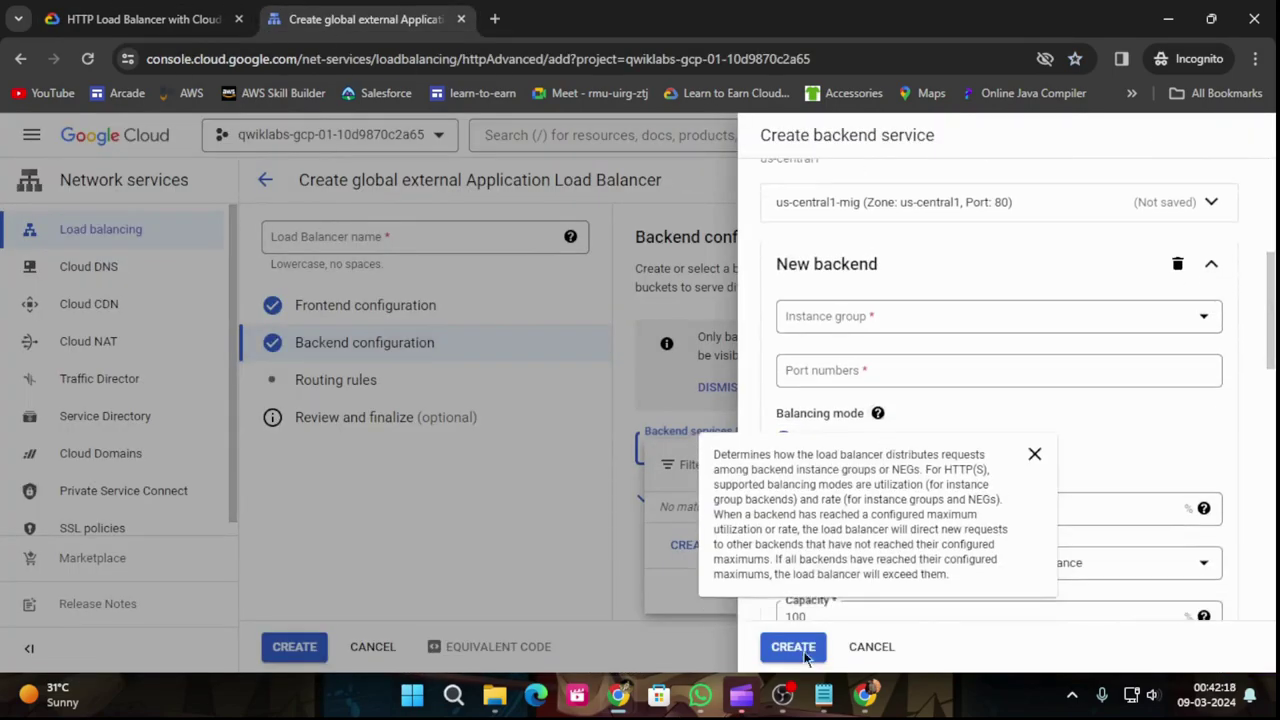
left_click(974, 328)
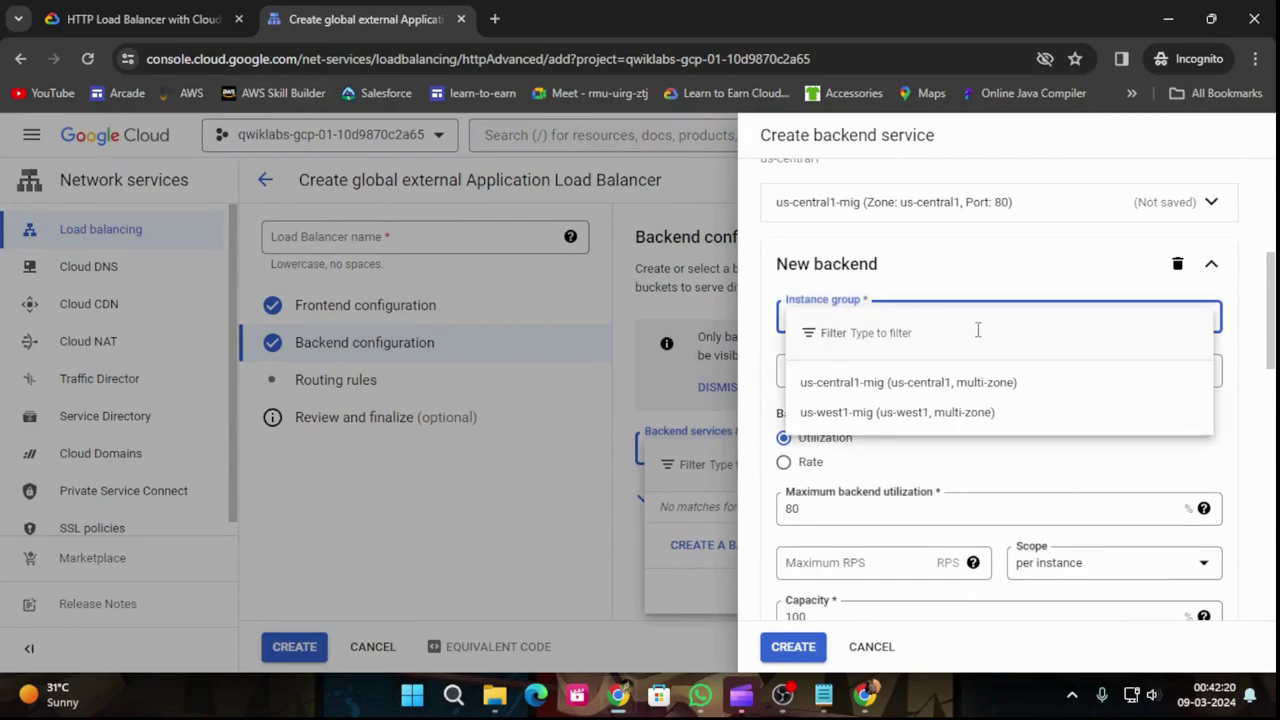
left_click(940, 412)
left_click(130, 16)
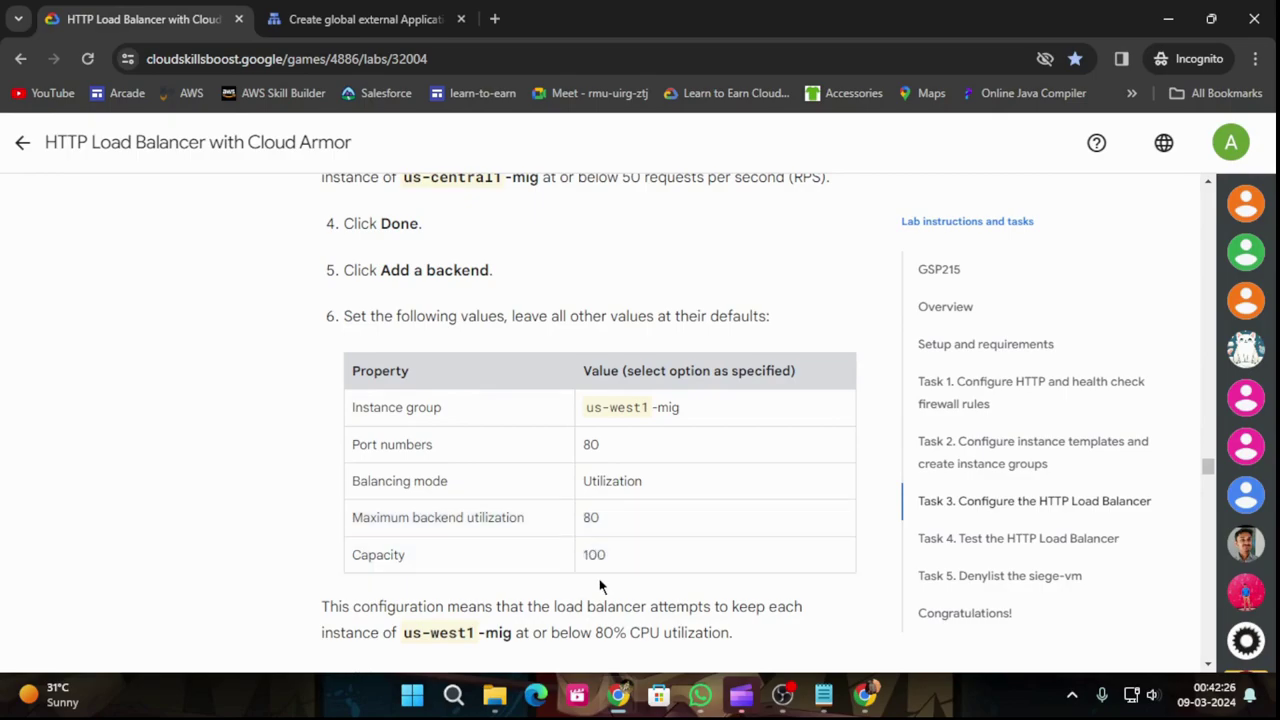
left_click(360, 19)
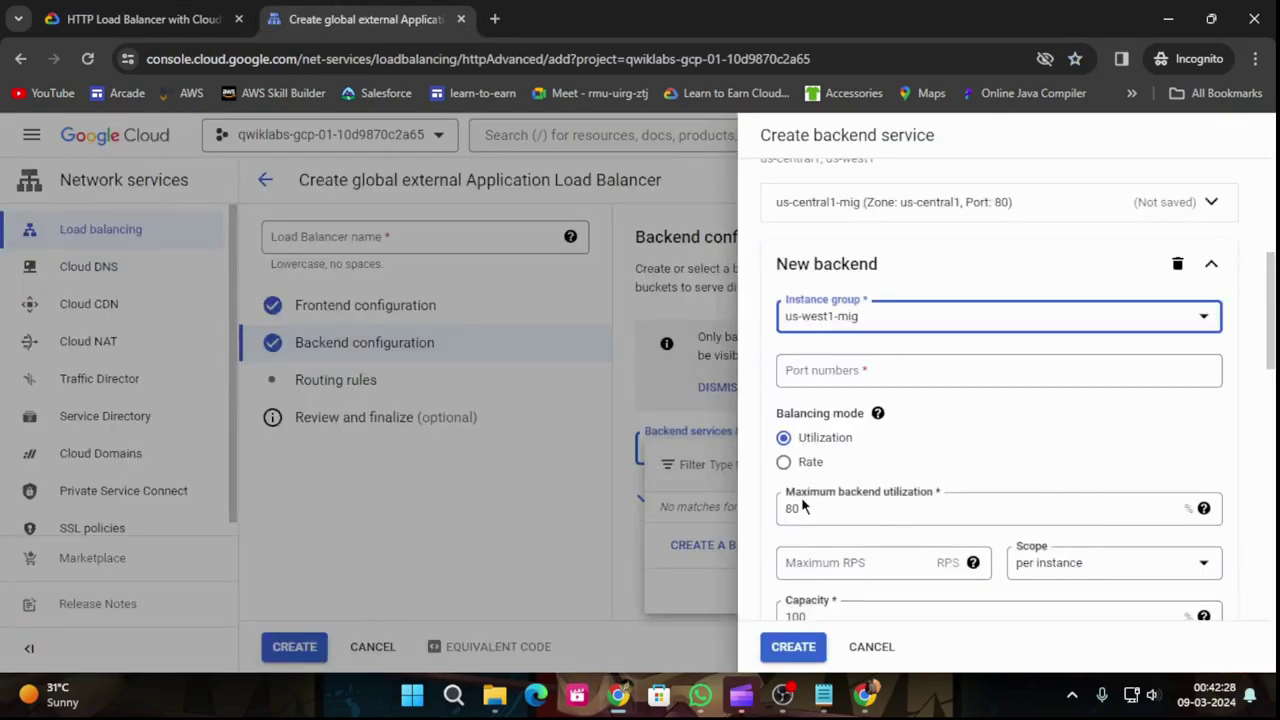
Step: Set the us-west1-mig backend's port number to 80 as specified in the lab instructions
left_click(180, 12)
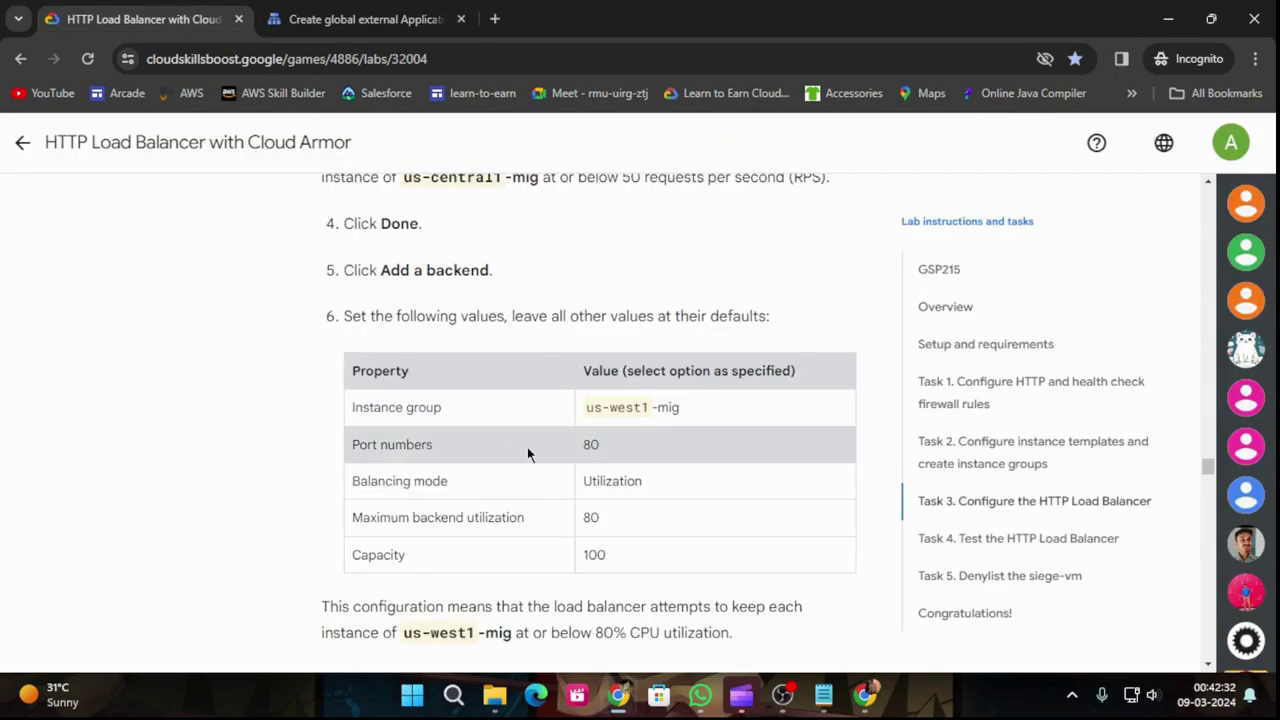
left_click(340, 10)
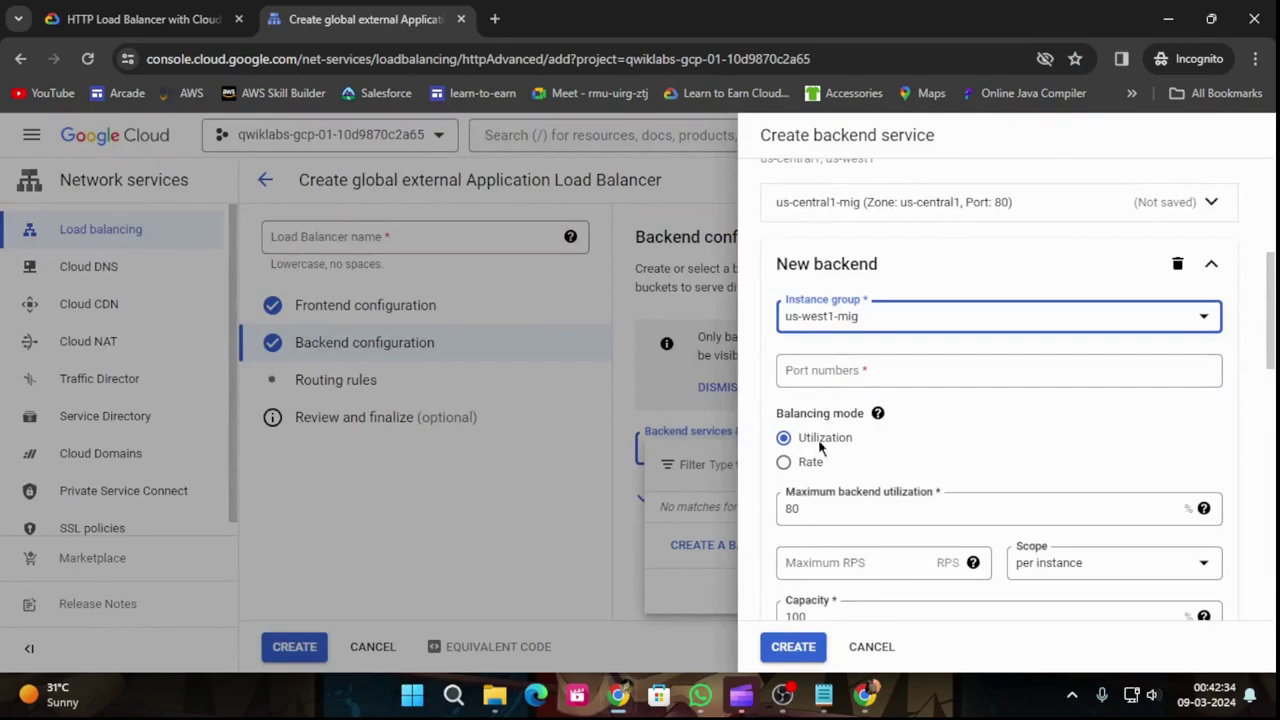
left_click(799, 372)
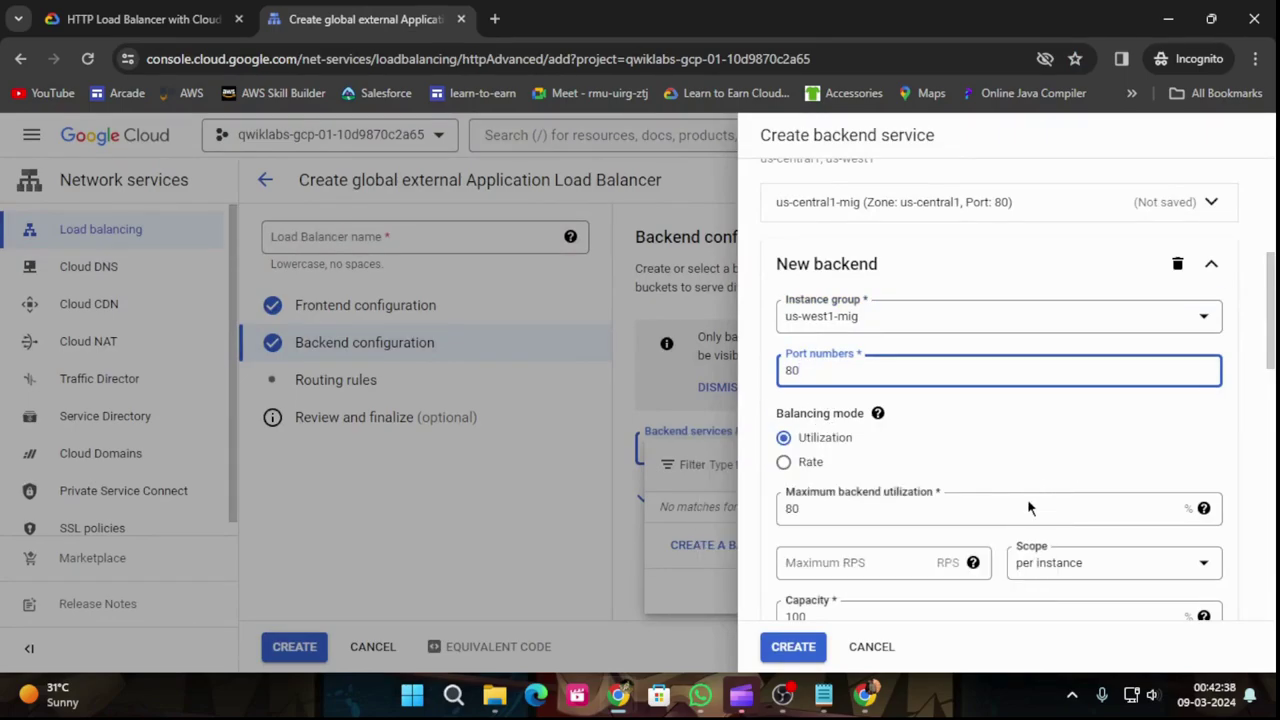
Step: Check the us-west1-mig backend's utilization and capacity values against the lab instructions and finish that backend
scroll(985, 529, "down", 1)
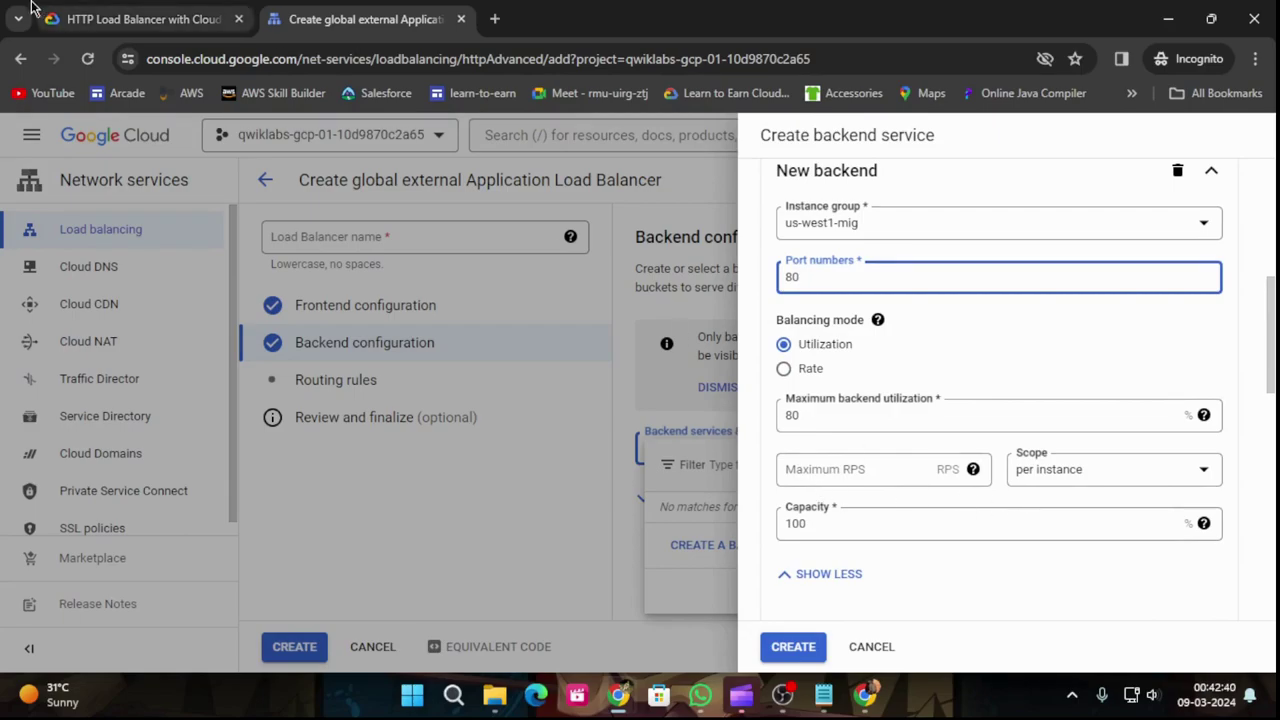
left_click(140, 19)
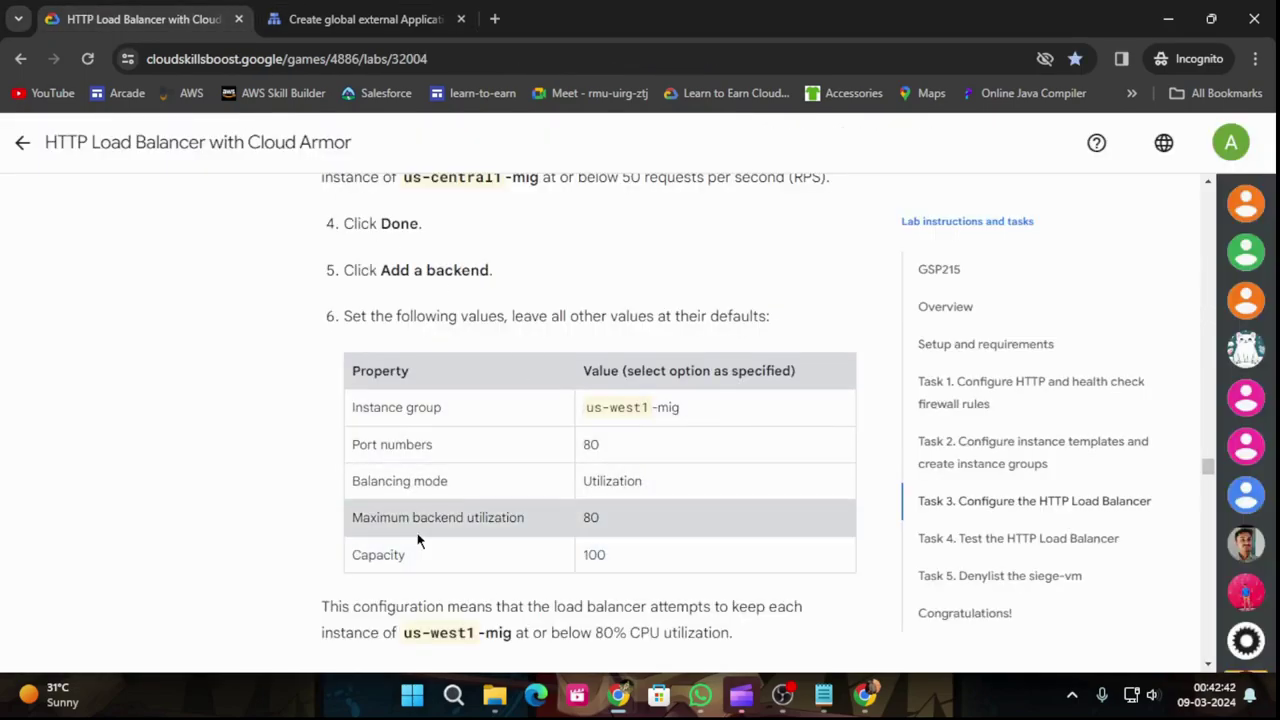
left_click(330, 19)
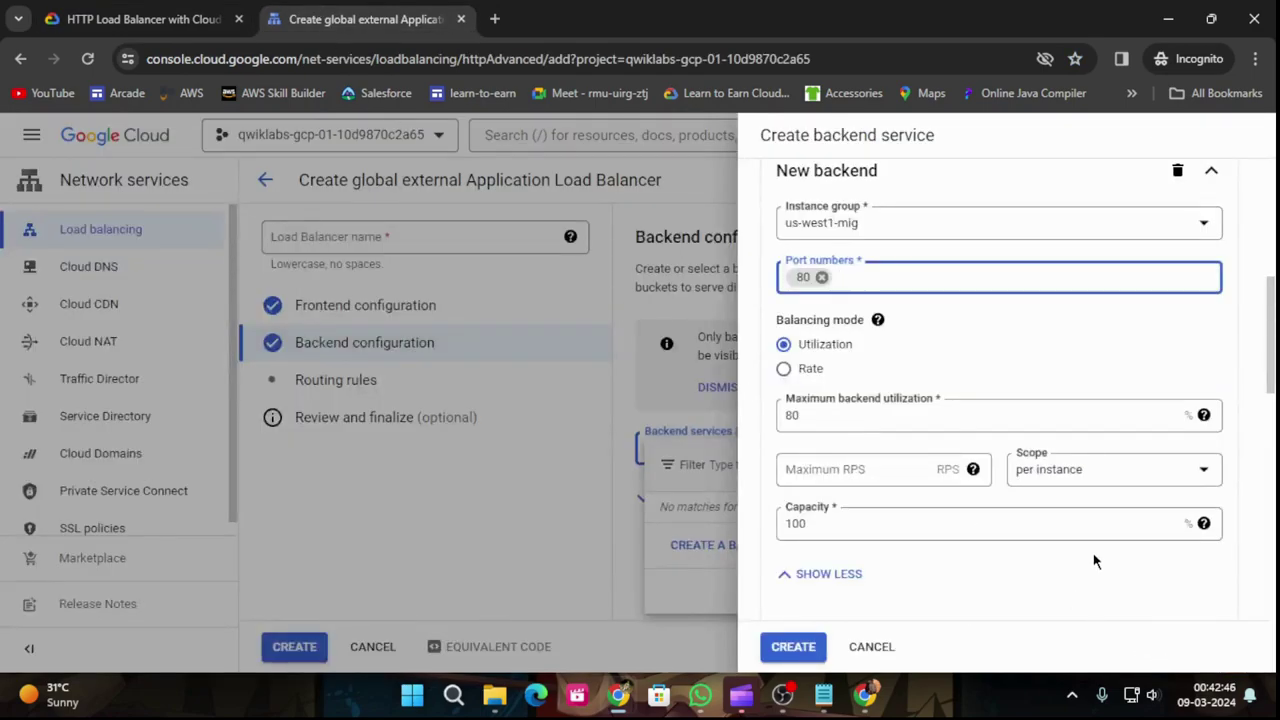
scroll(1093, 551, "down", 2)
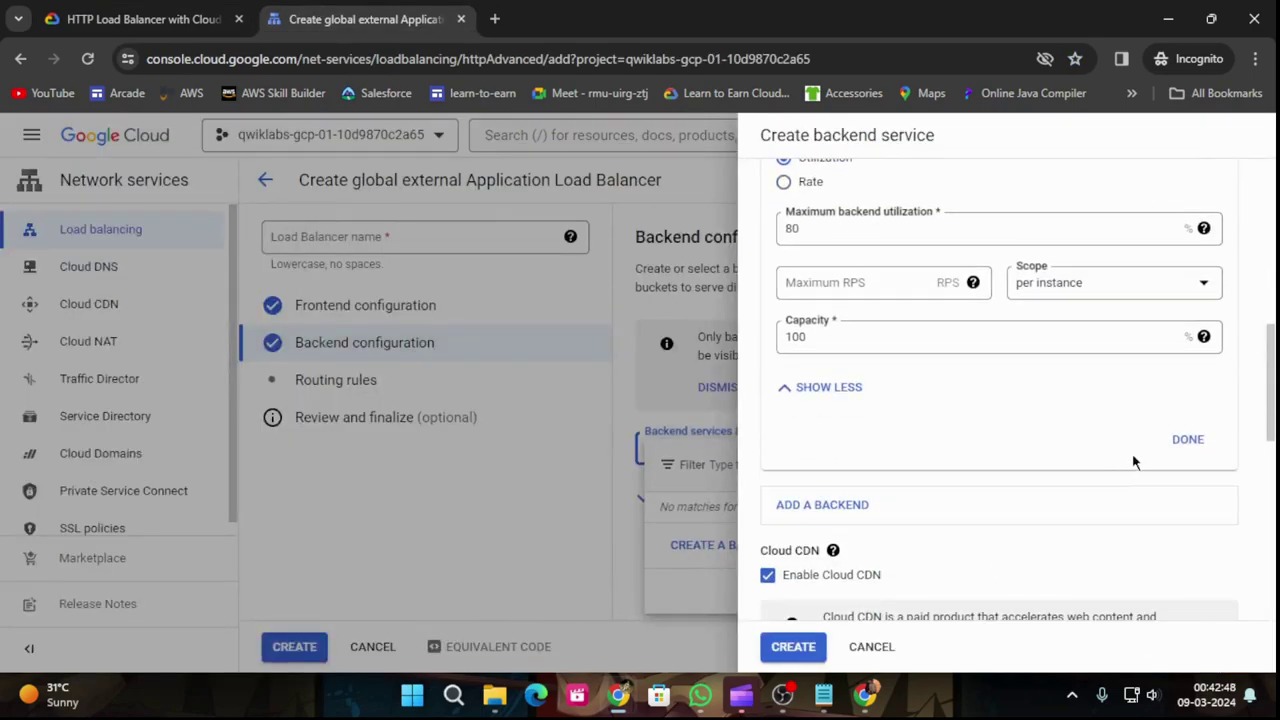
left_click(1188, 439)
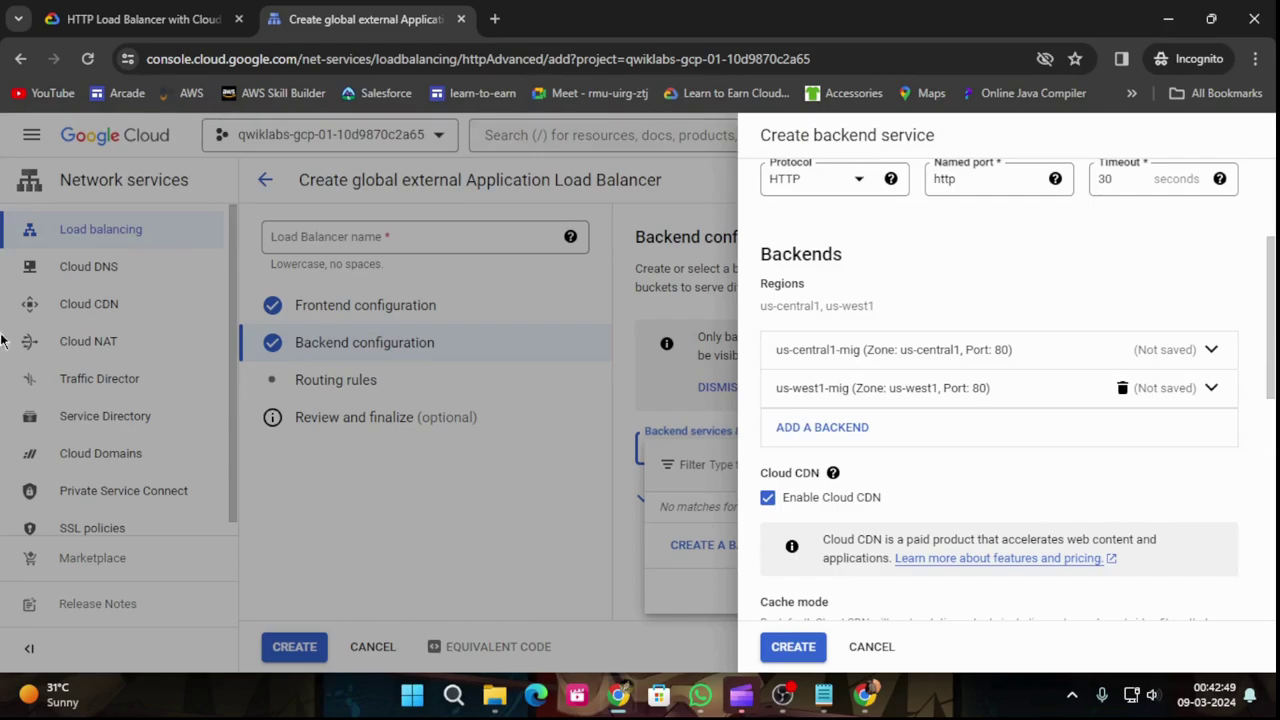
Step: Consult the lab's health check instructions and start creating a new health check for the backend service
left_click(140, 19)
scroll(545, 463, "down", 2)
scroll(560, 488, "down", 2)
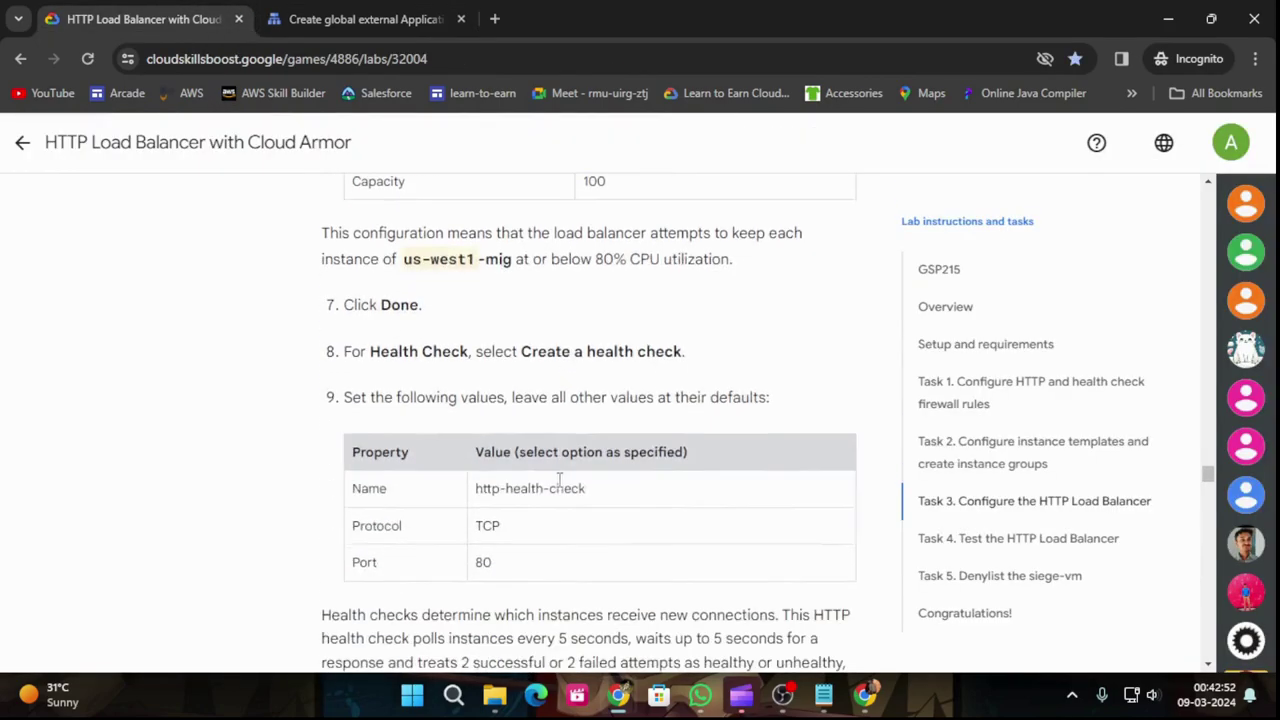
left_click(414, 16)
scroll(1043, 543, "down", 2)
scroll(1043, 543, "down", 2)
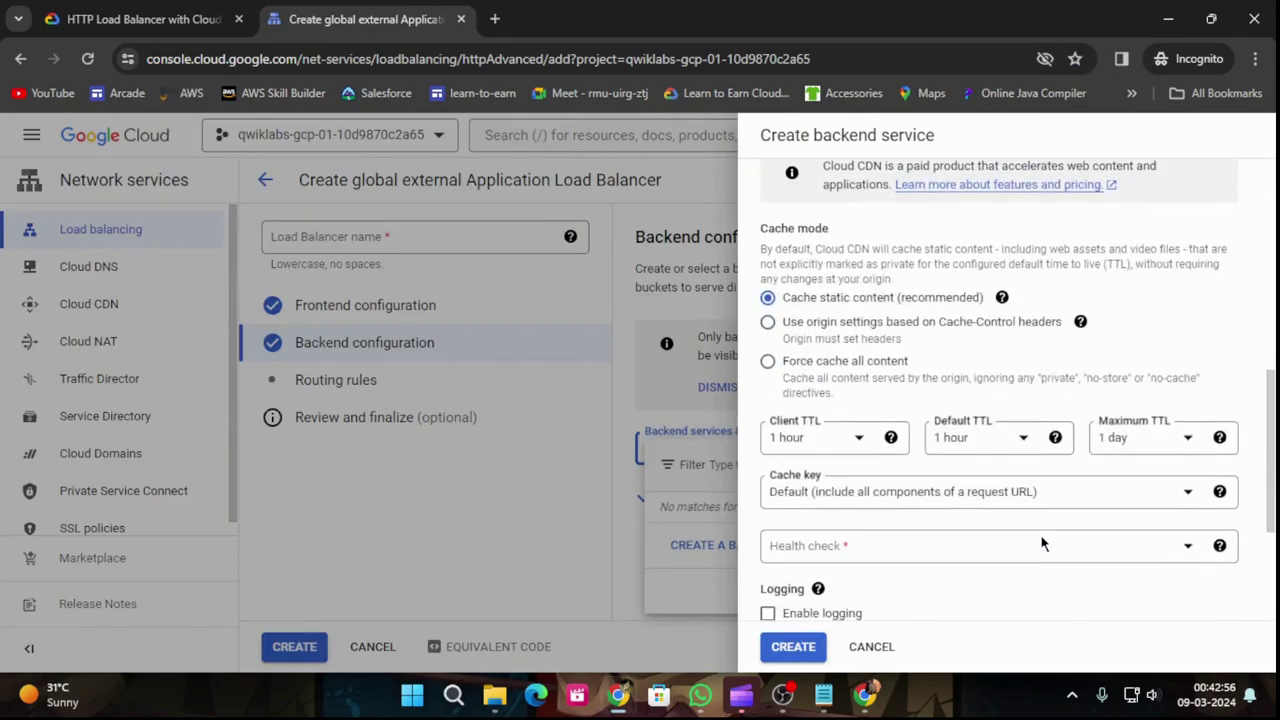
scroll(1043, 543, "down", 1)
left_click(905, 453)
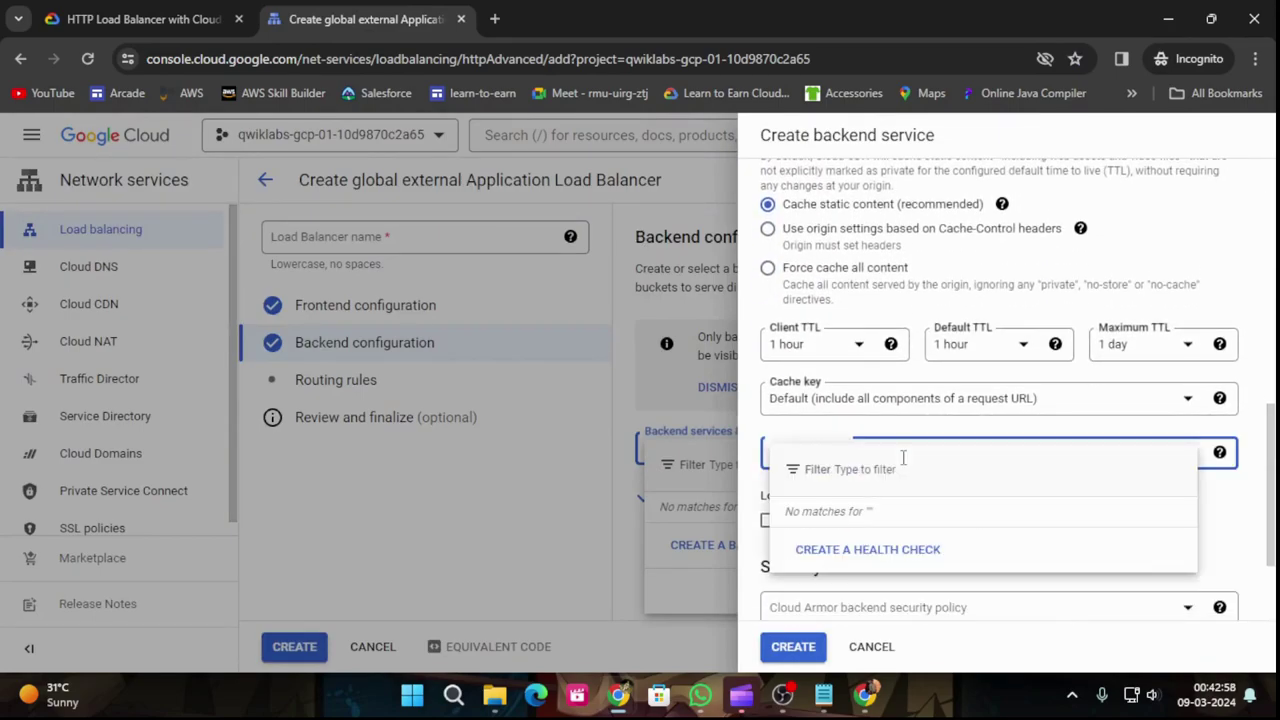
left_click(855, 553)
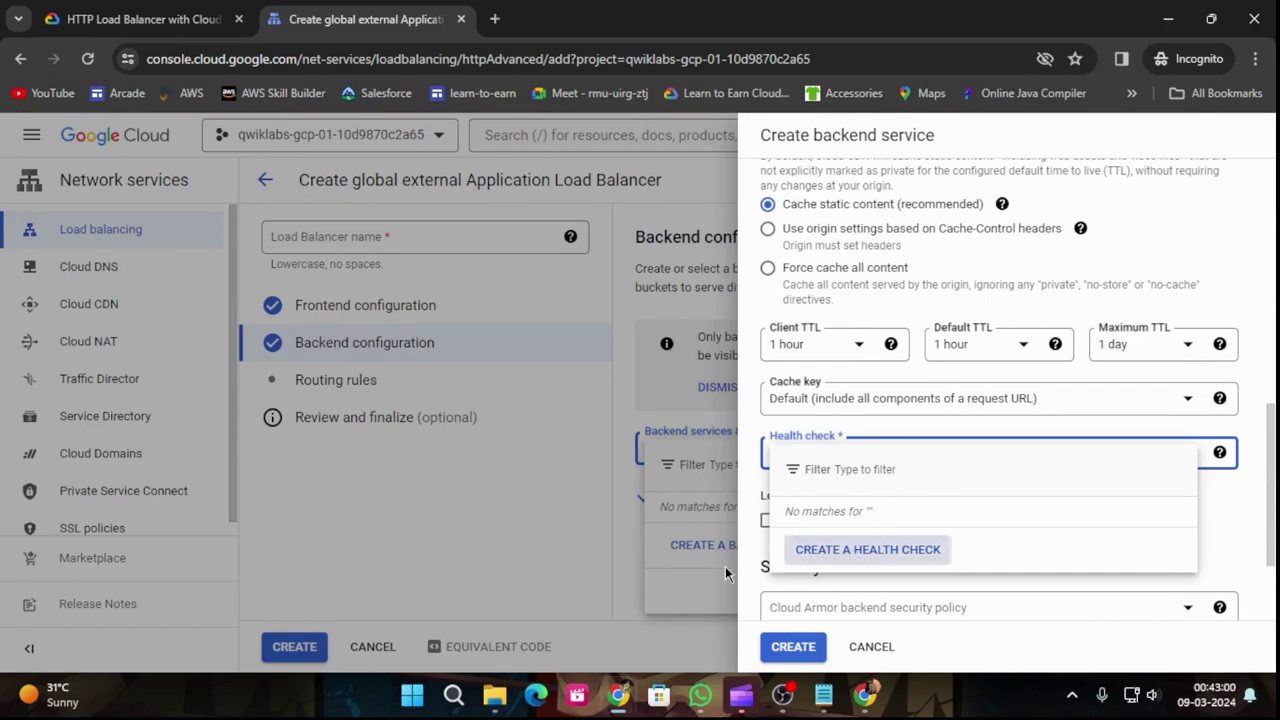
Step: Copy the health check name from the lab instructions and name the new health check http-health-check
left_click(140, 19)
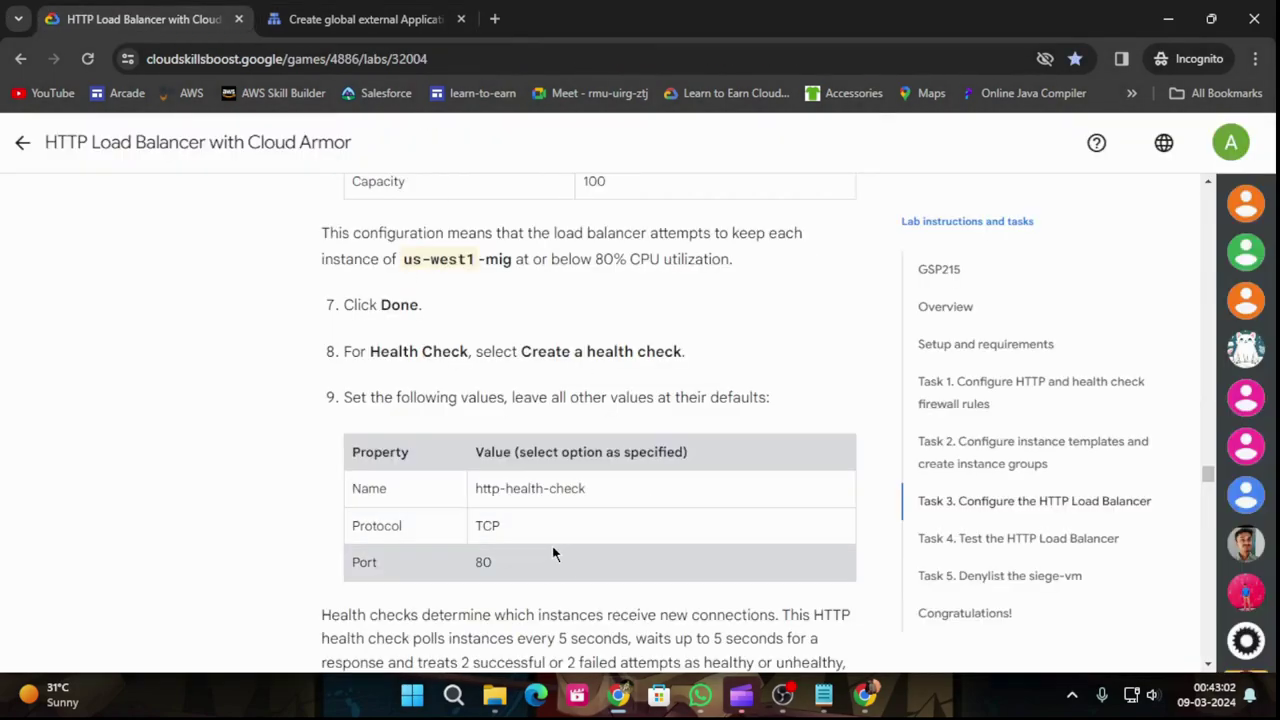
left_click_drag(477, 488, 632, 502)
key("ctrl+c")
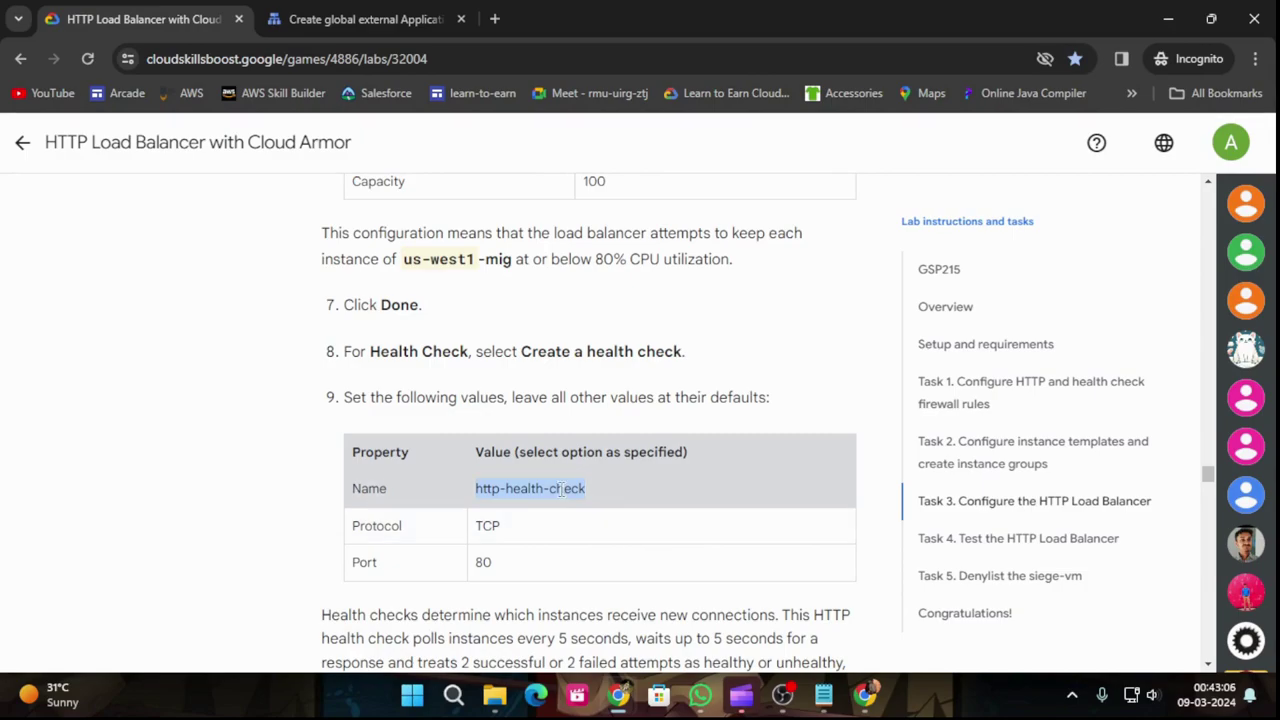
left_click(360, 19)
left_click(385, 205)
key("ctrl+v")
Step: Check the health check's protocol and port against the lab instructions and save the health check
left_click(140, 19)
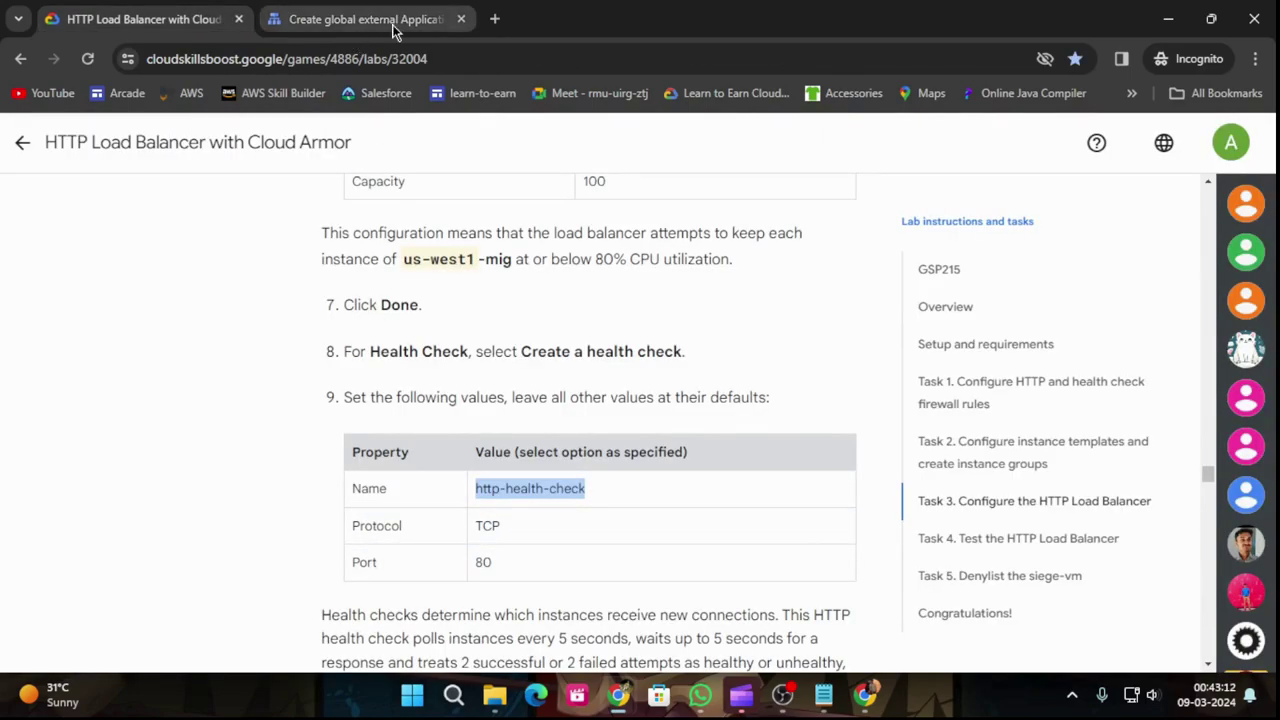
left_click(360, 19)
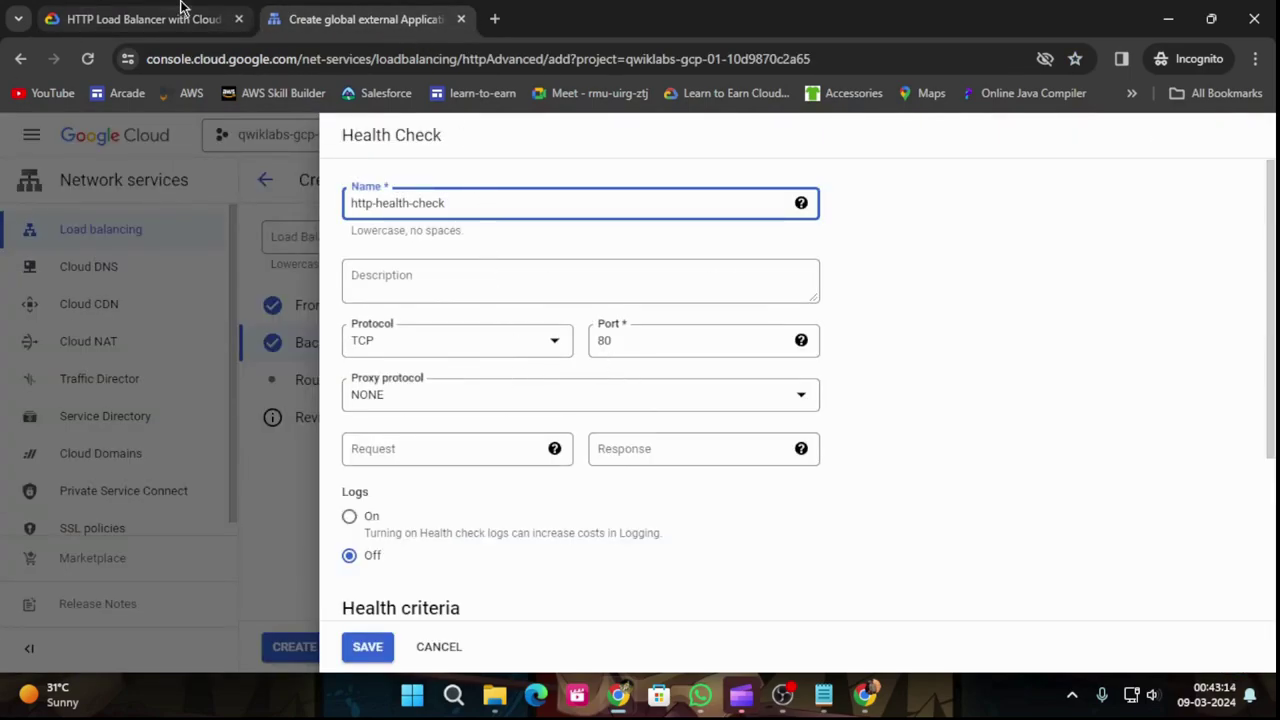
left_click(140, 19)
scroll(448, 422, "down", 3)
scroll(448, 422, "down", 1)
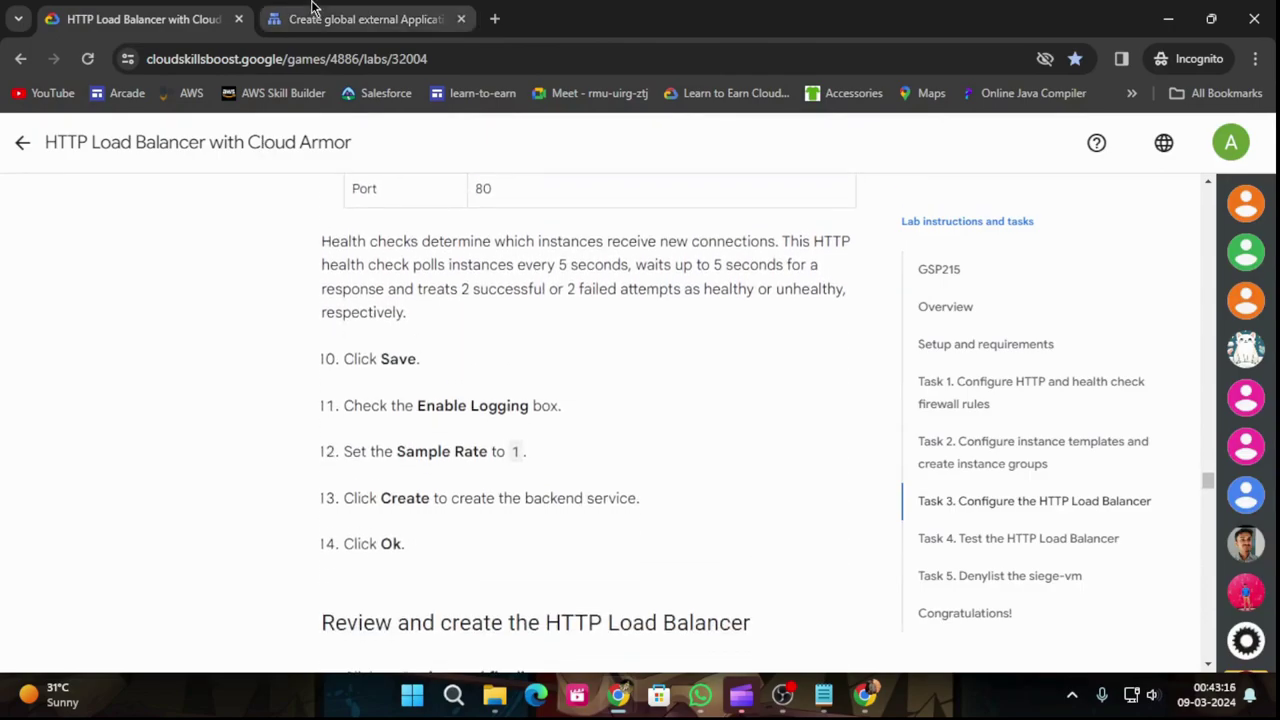
left_click(306, 17)
left_click(393, 645)
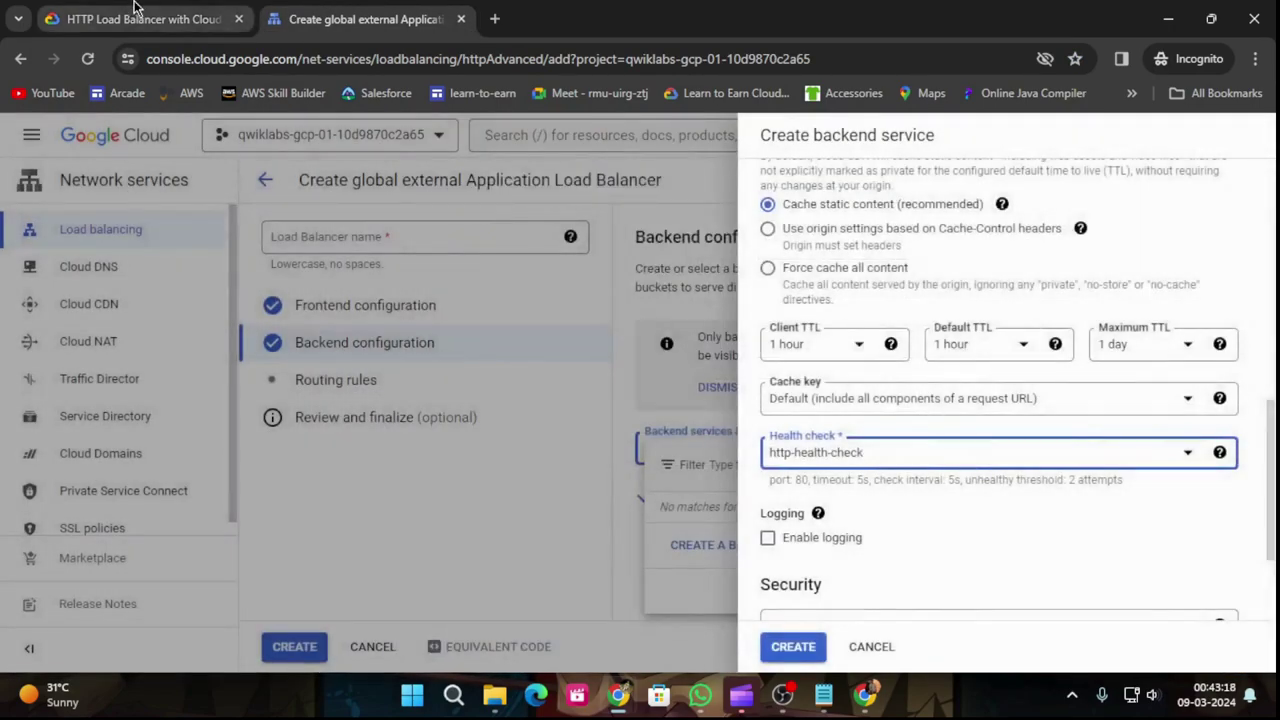
Step: Enable logging for the backend service as the lab instructions direct
left_click(140, 19)
scroll(472, 400, "down", 1)
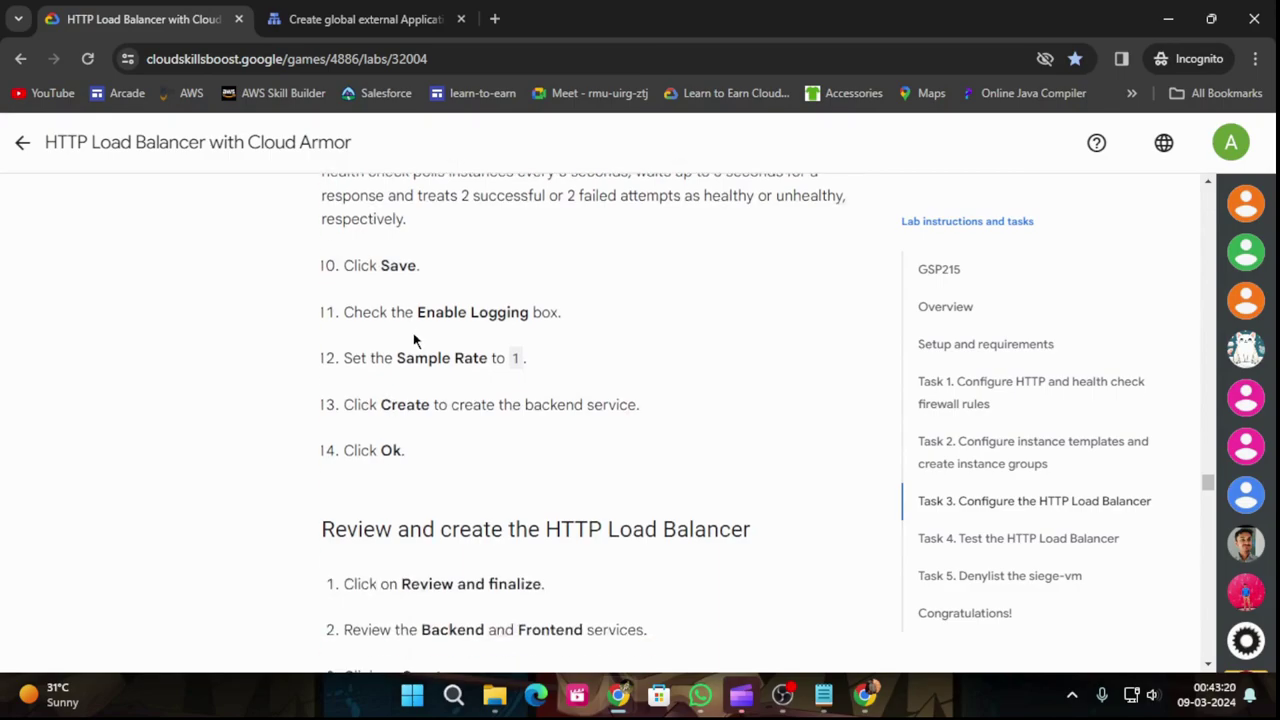
left_click(368, 17)
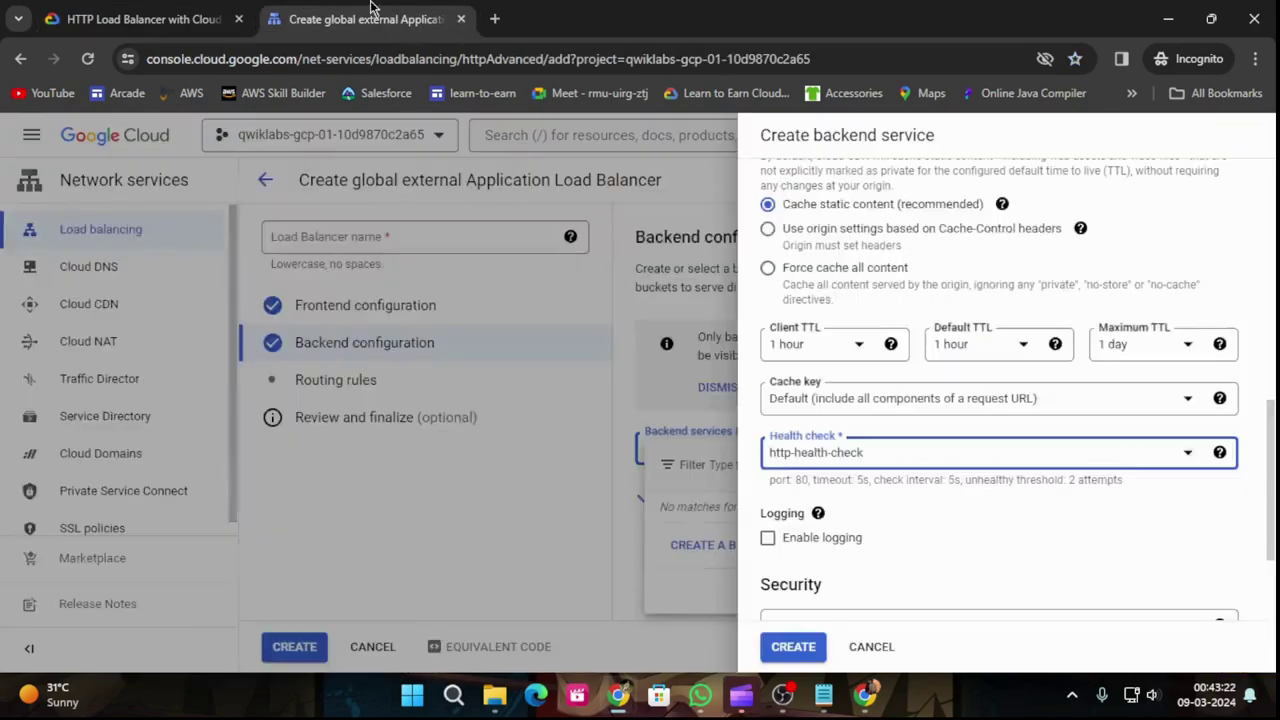
left_click(767, 537)
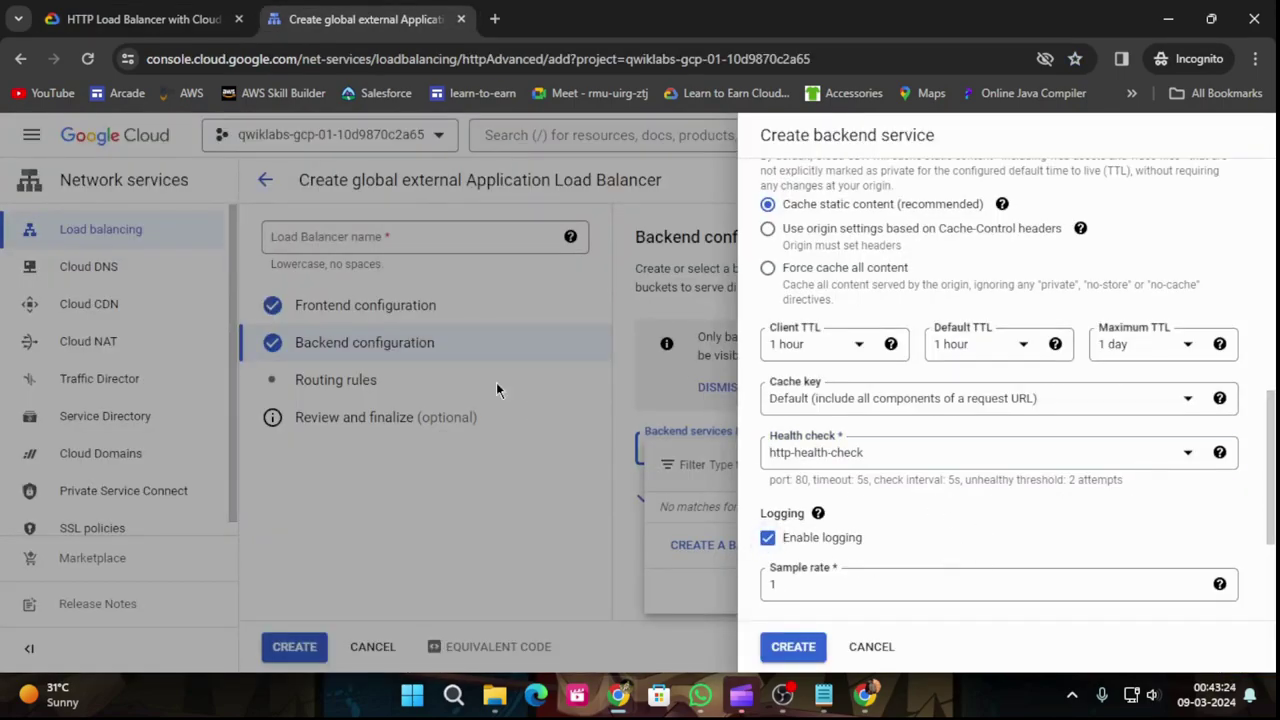
Step: Check the logging sample rate against the lab instructions, then create the backend service and confirm http-backend as the selected backend
left_click(140, 19)
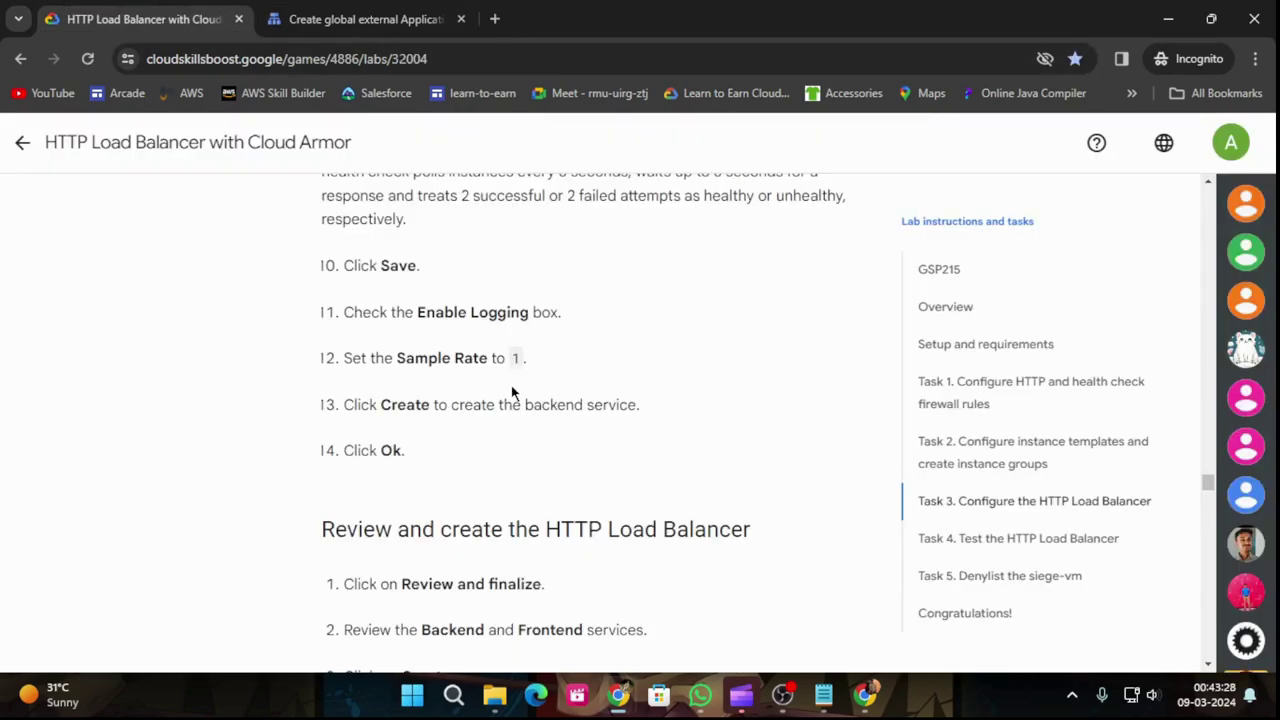
left_click(370, 15)
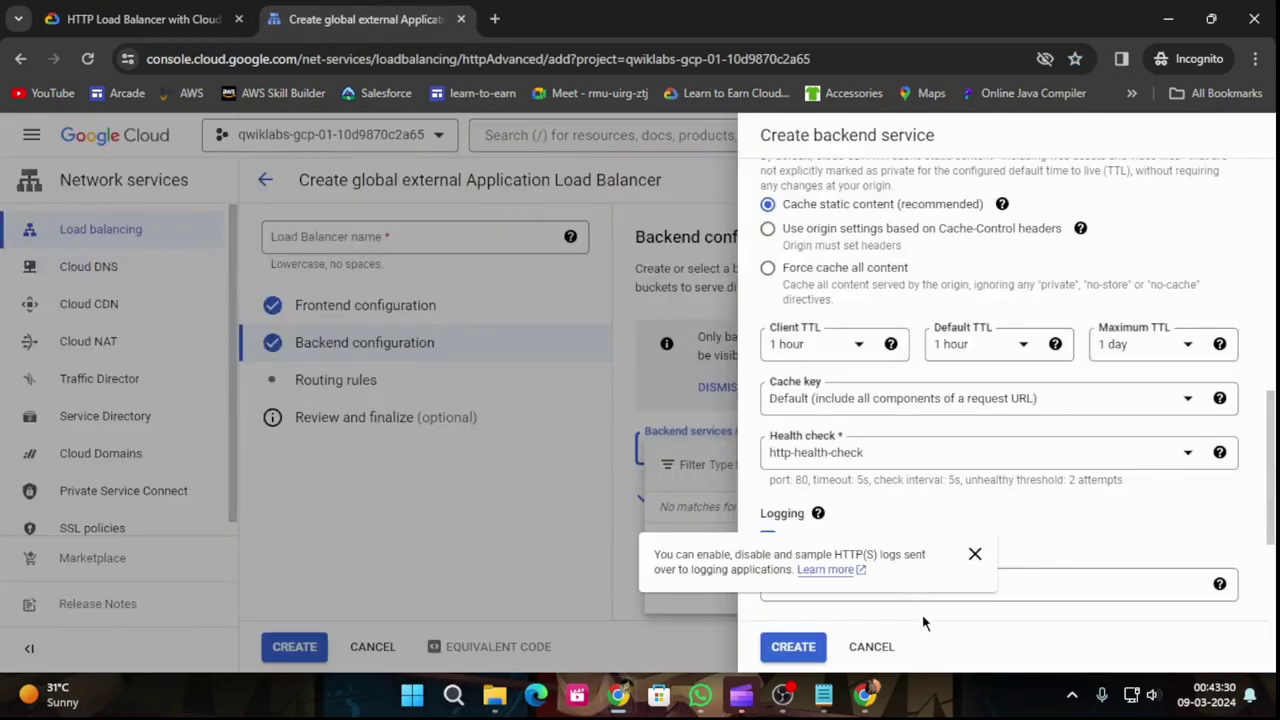
left_click(135, 17)
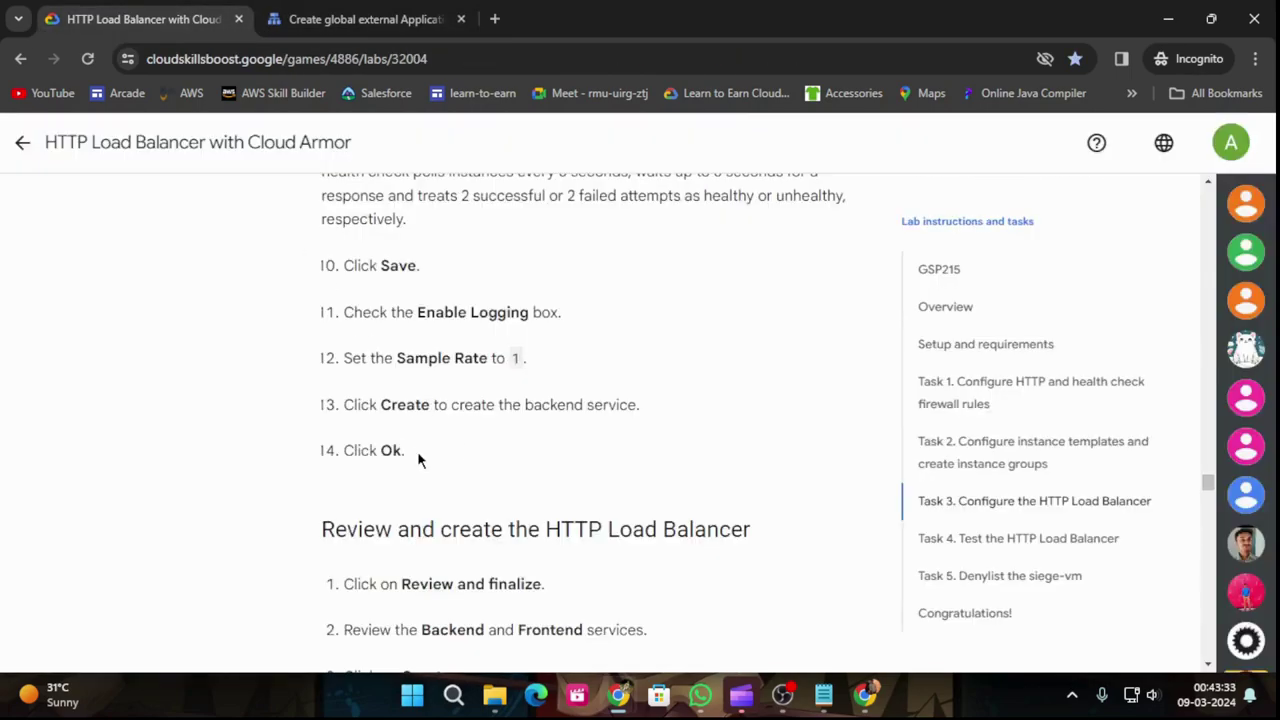
left_click(346, 15)
left_click(790, 648)
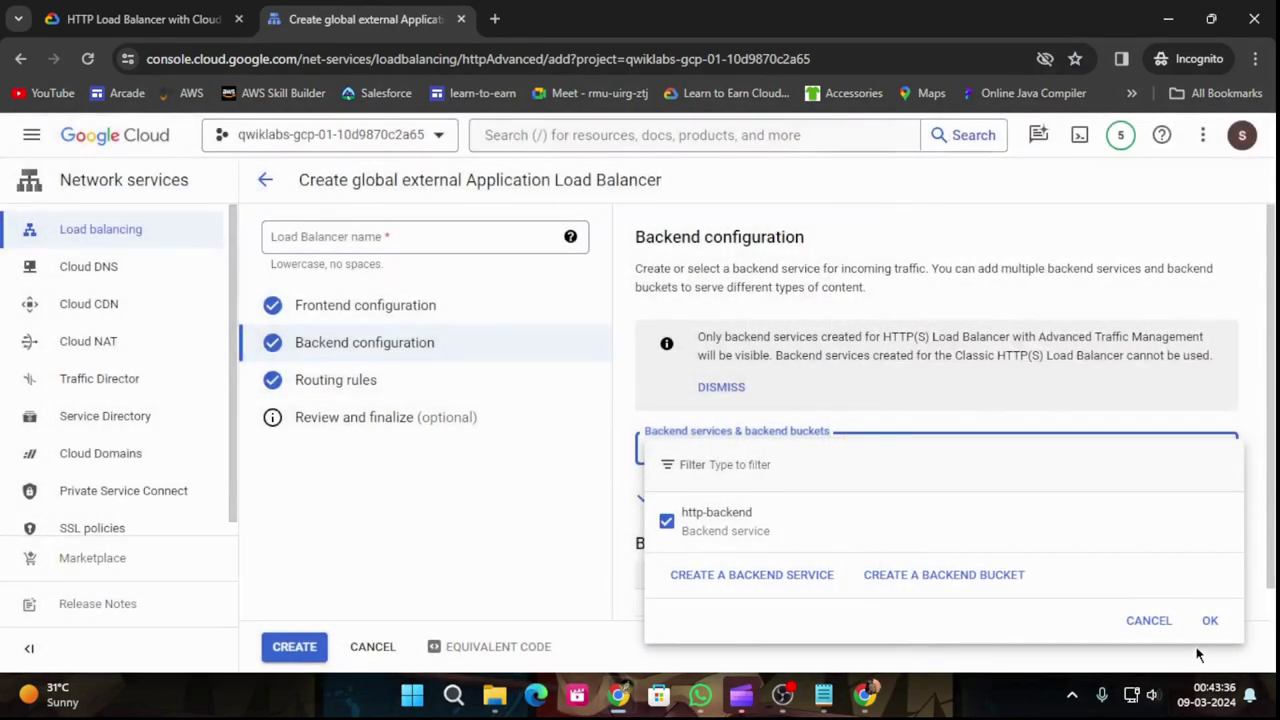
left_click(1208, 621)
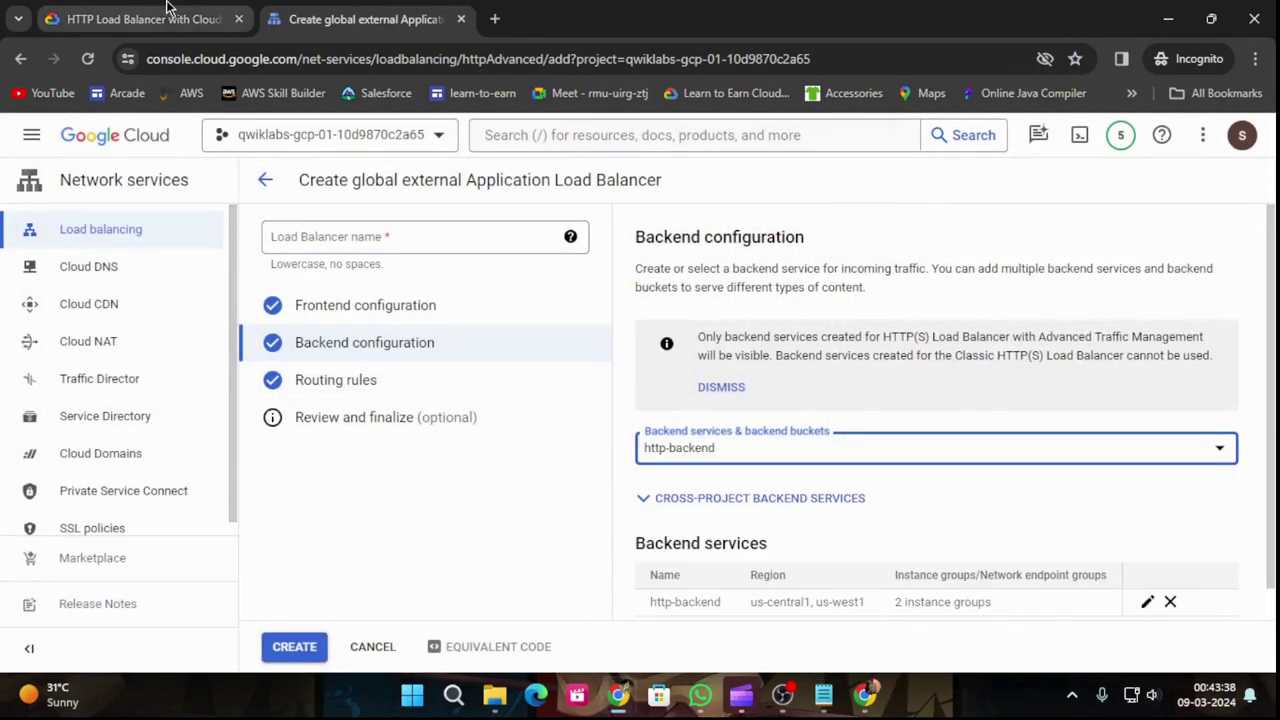
Step: Review the load balancer's final configuration following the lab instructions and try to create the load balancer
left_click(135, 17)
scroll(510, 480, "down", 2)
scroll(518, 490, "down", 1)
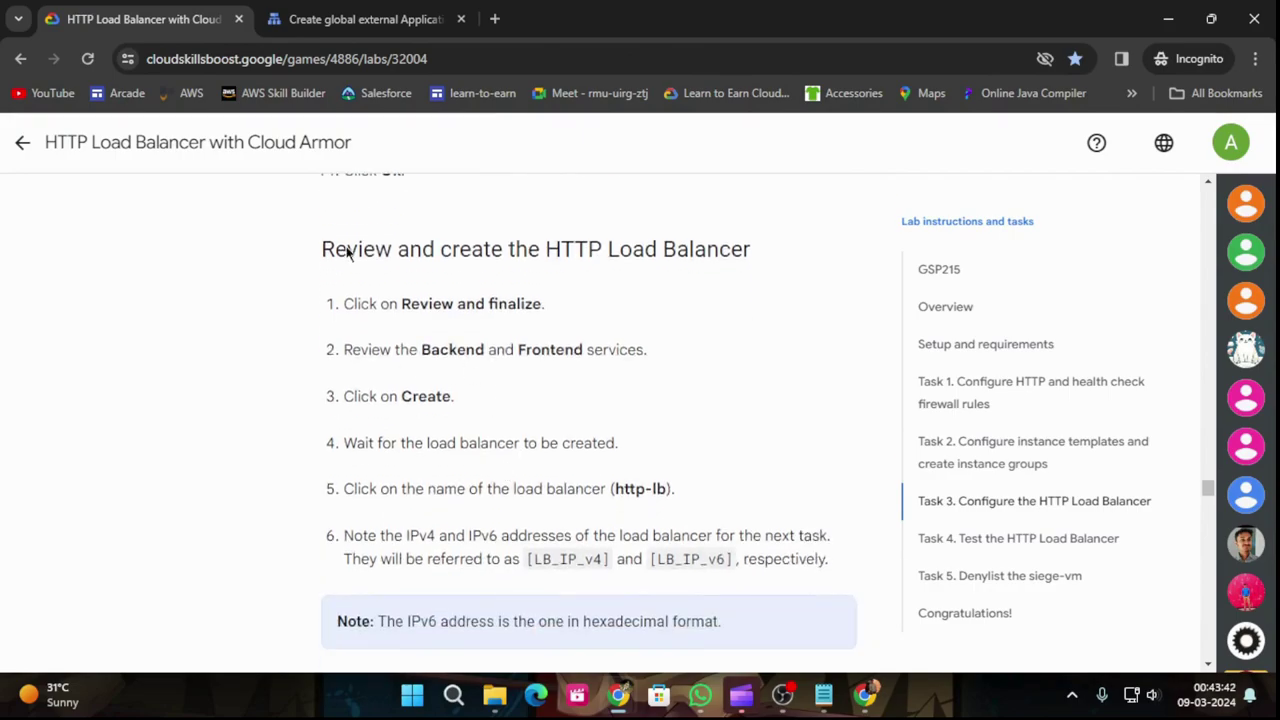
left_click(365, 18)
scroll(940, 570, "down", 1)
left_click(390, 417)
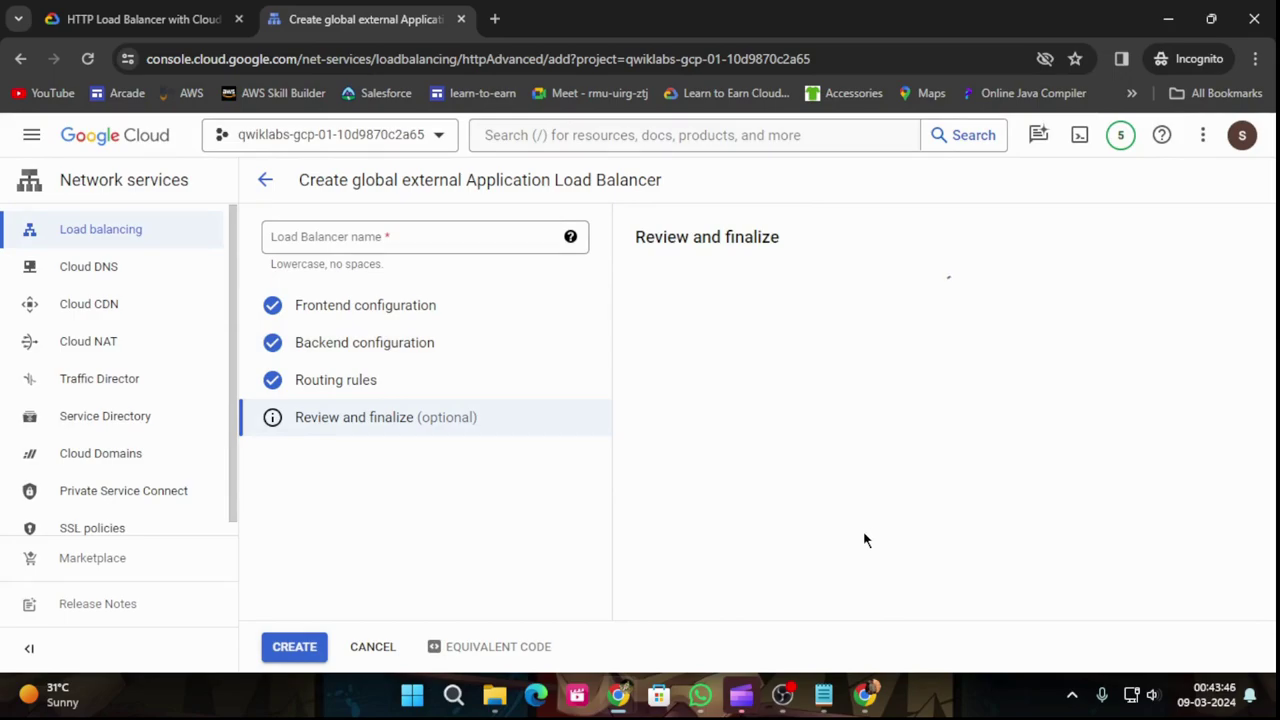
scroll(865, 540, "down", 5)
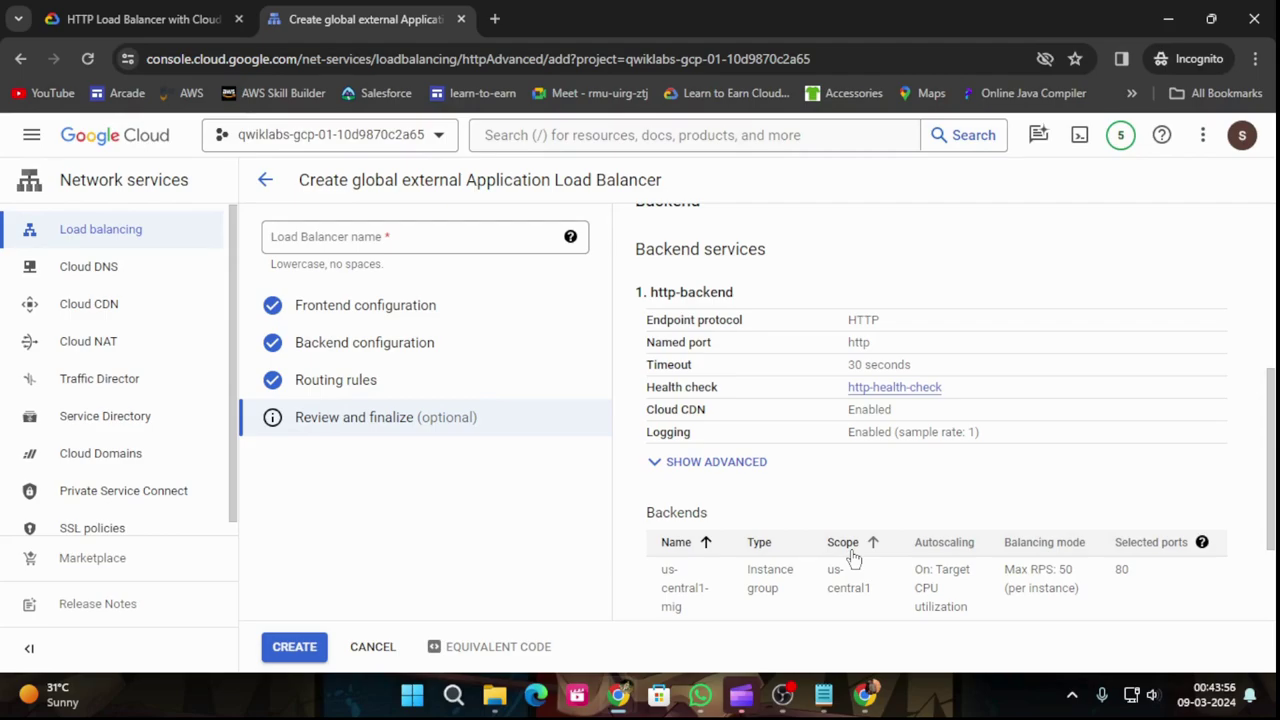
left_click(290, 648)
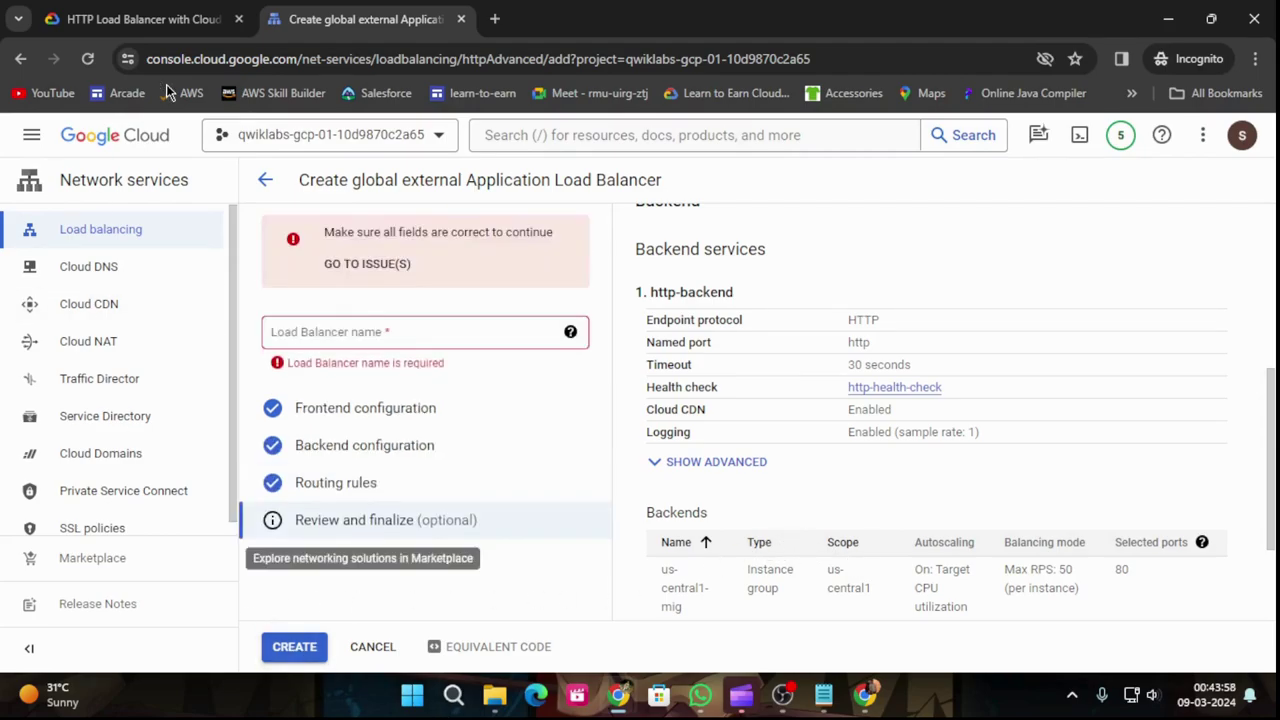
Step: Look up the required load balancer name in the lab instructions, name the load balancer http-lb, and create it
left_click(140, 19)
scroll(524, 440, "up", 10)
scroll(524, 450, "up", 10)
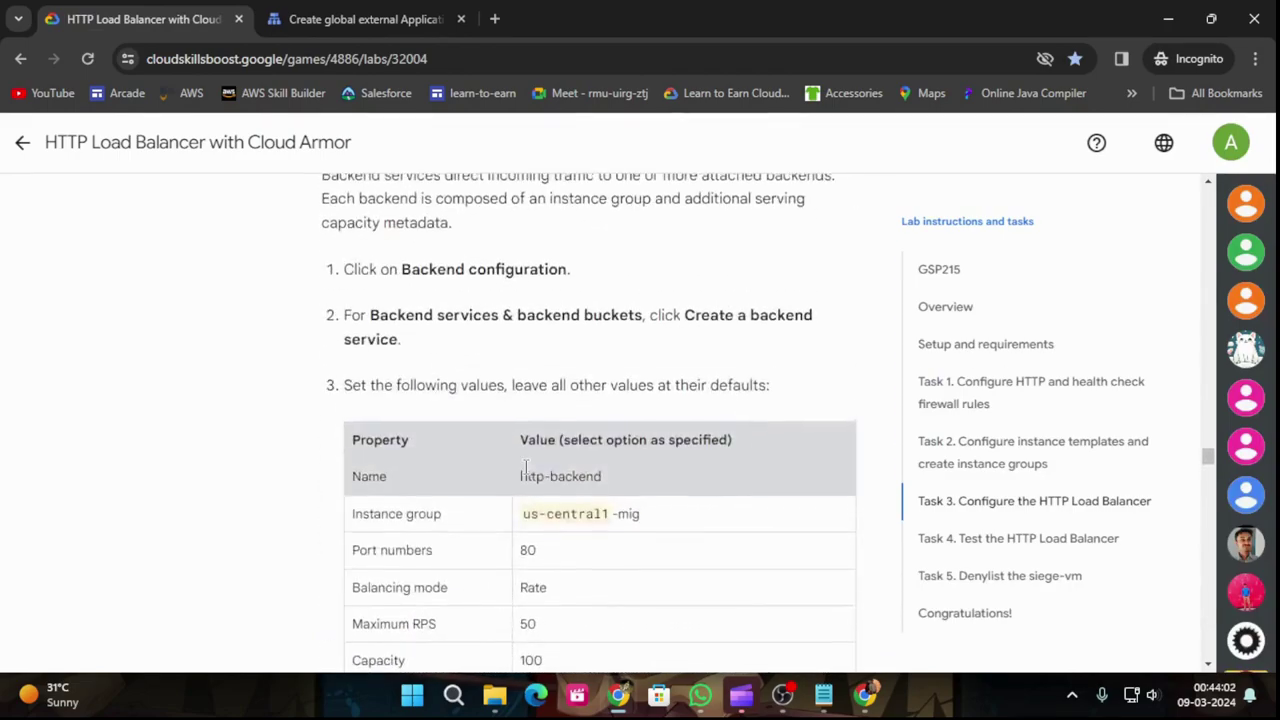
scroll(540, 497, "up", 4)
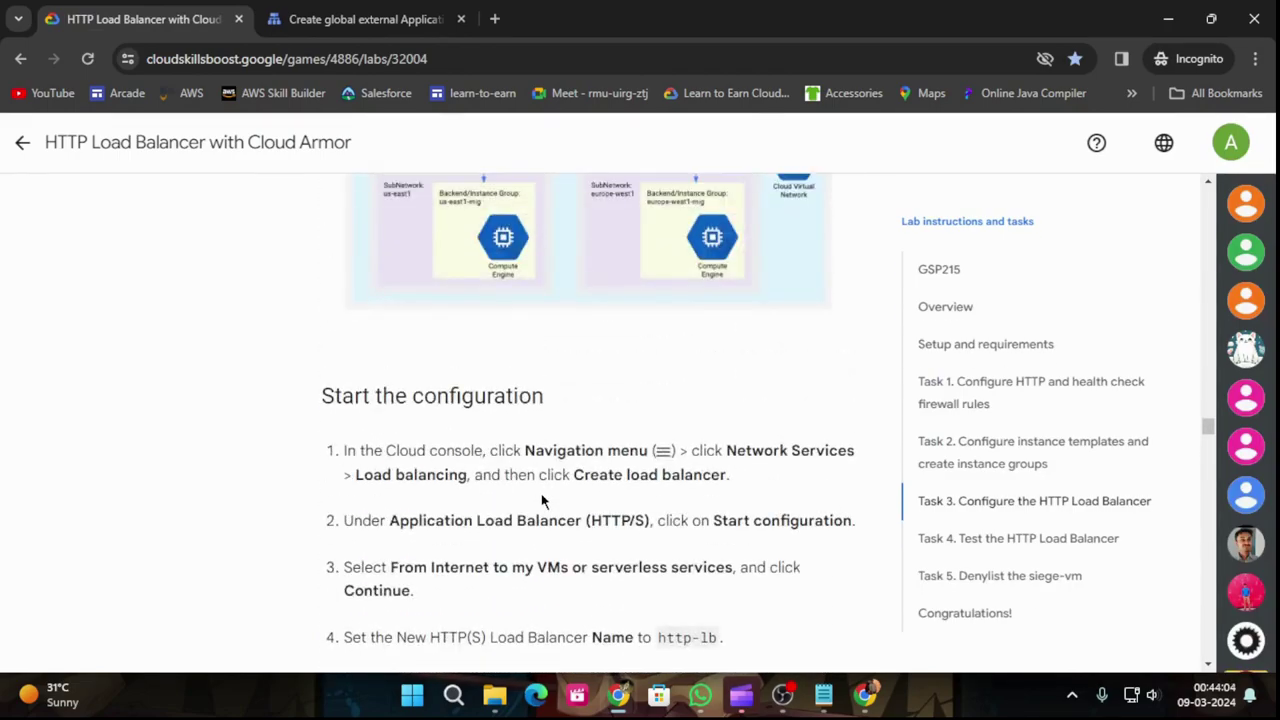
scroll(540, 497, "down", 15)
scroll(645, 553, "down", 10)
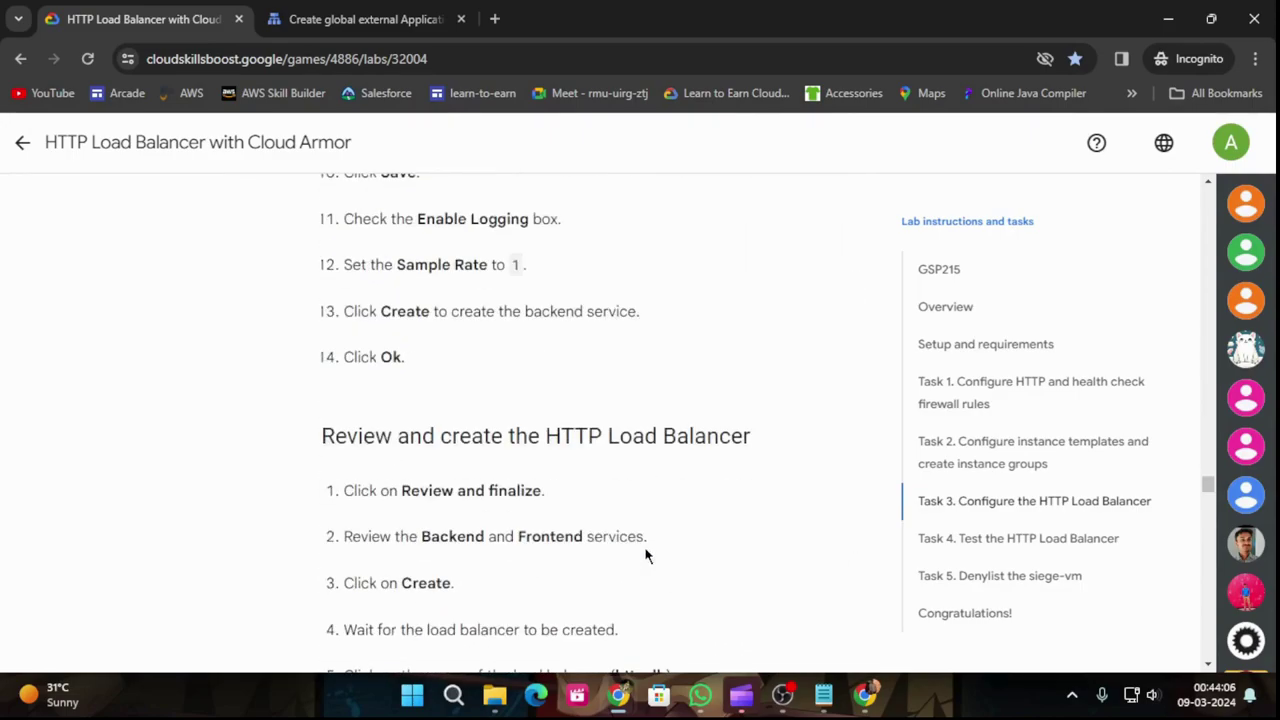
scroll(645, 547, "up", 2)
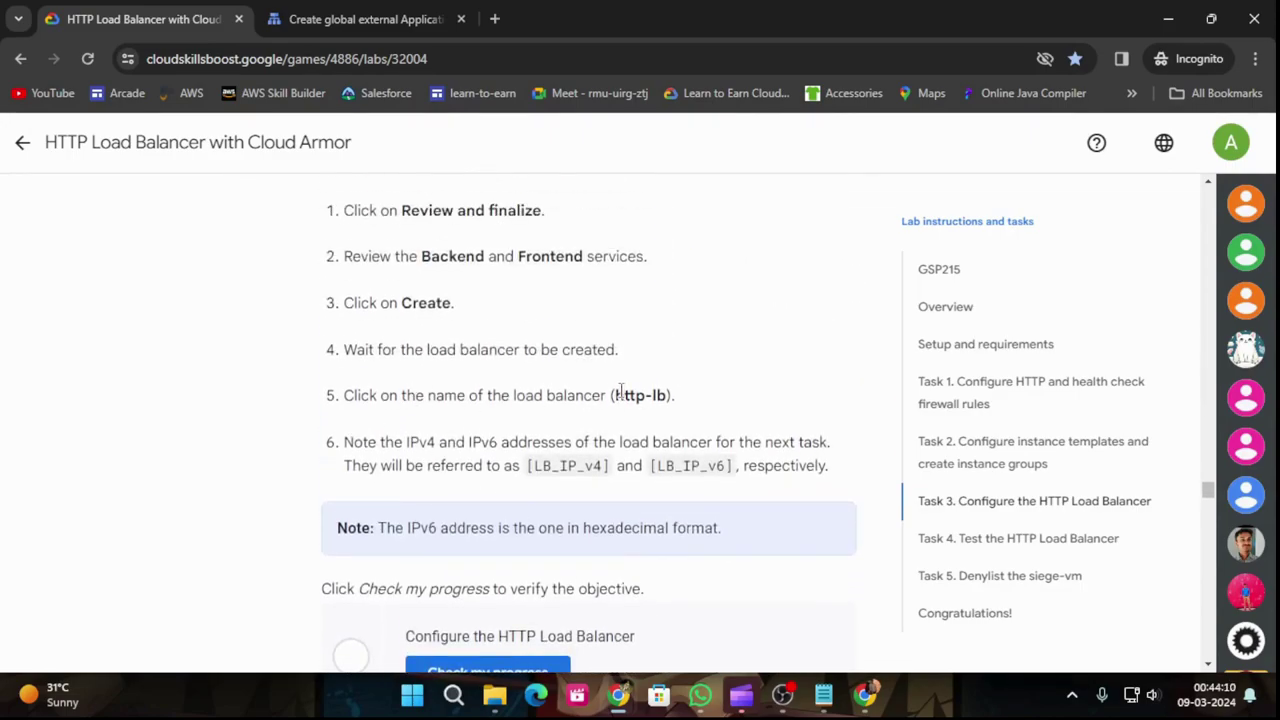
left_click_drag(614, 394, 661, 395)
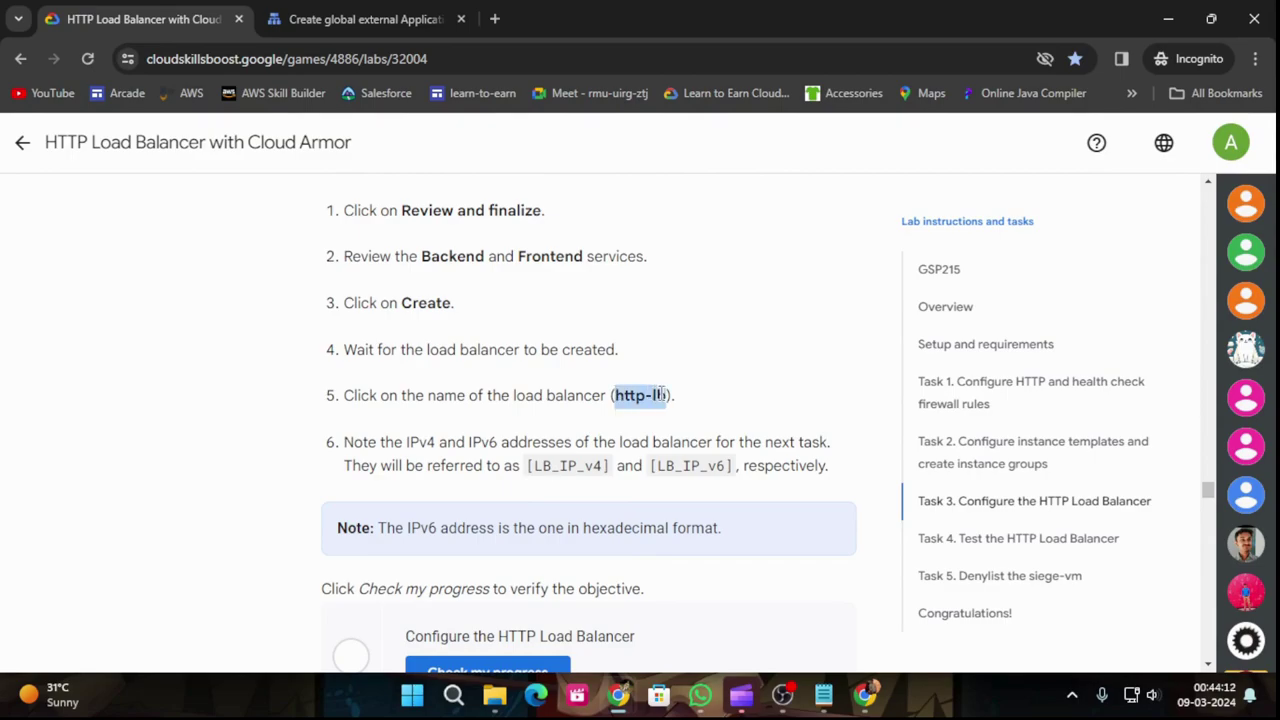
left_click(419, 12)
left_click(479, 333)
type("http-lb")
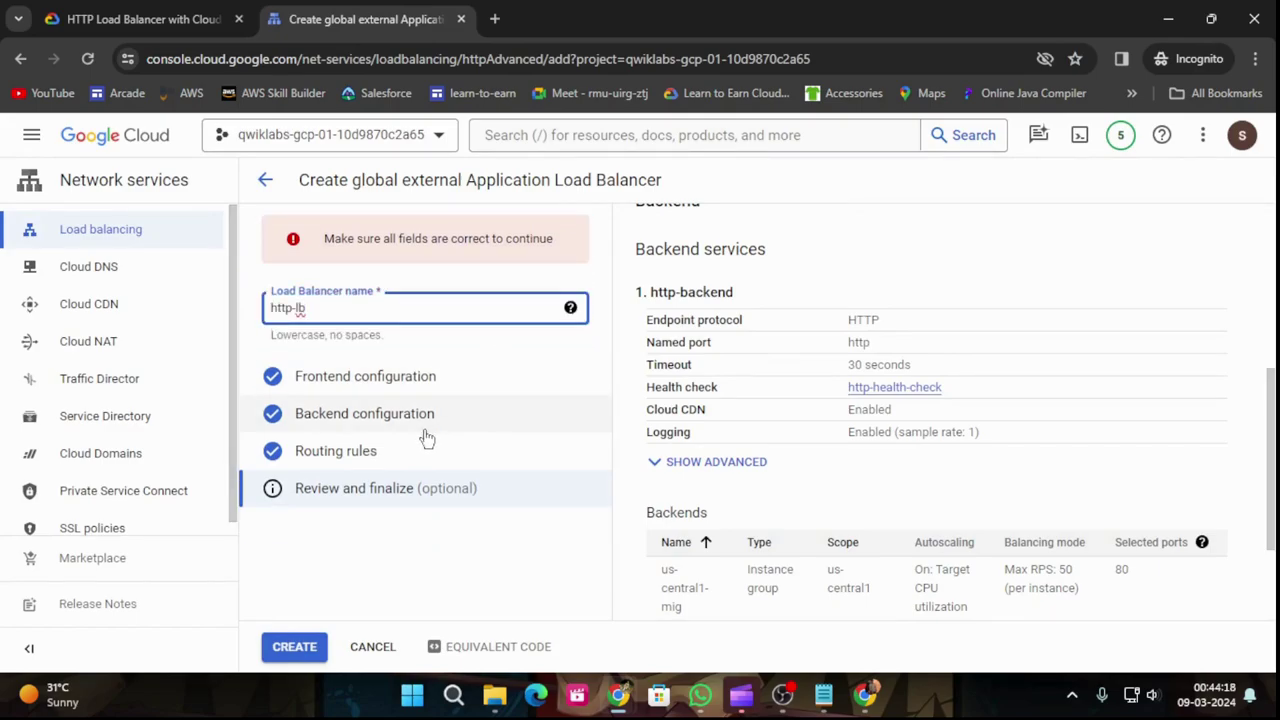
left_click(306, 652)
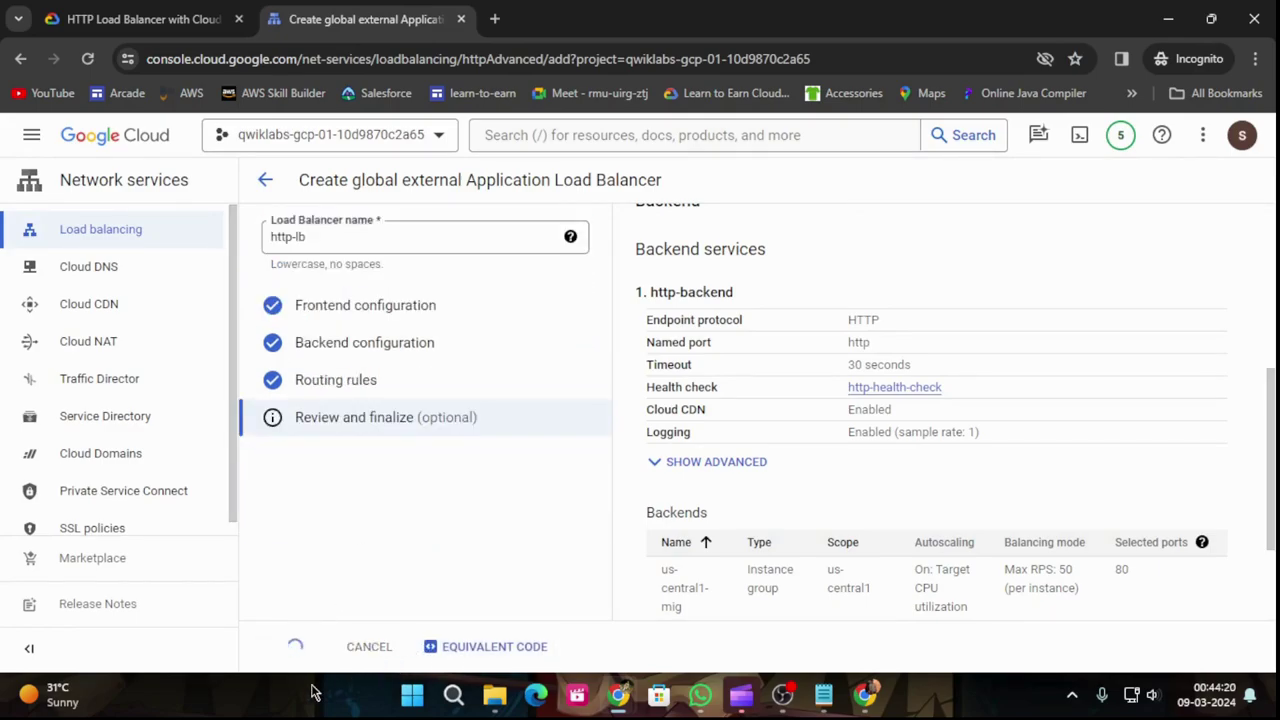
Step: Check the lab progress for the Configure the HTTP Load Balancer objective and preview the Task 4 instructions
left_click(62, 8)
scroll(531, 534, "down", 3)
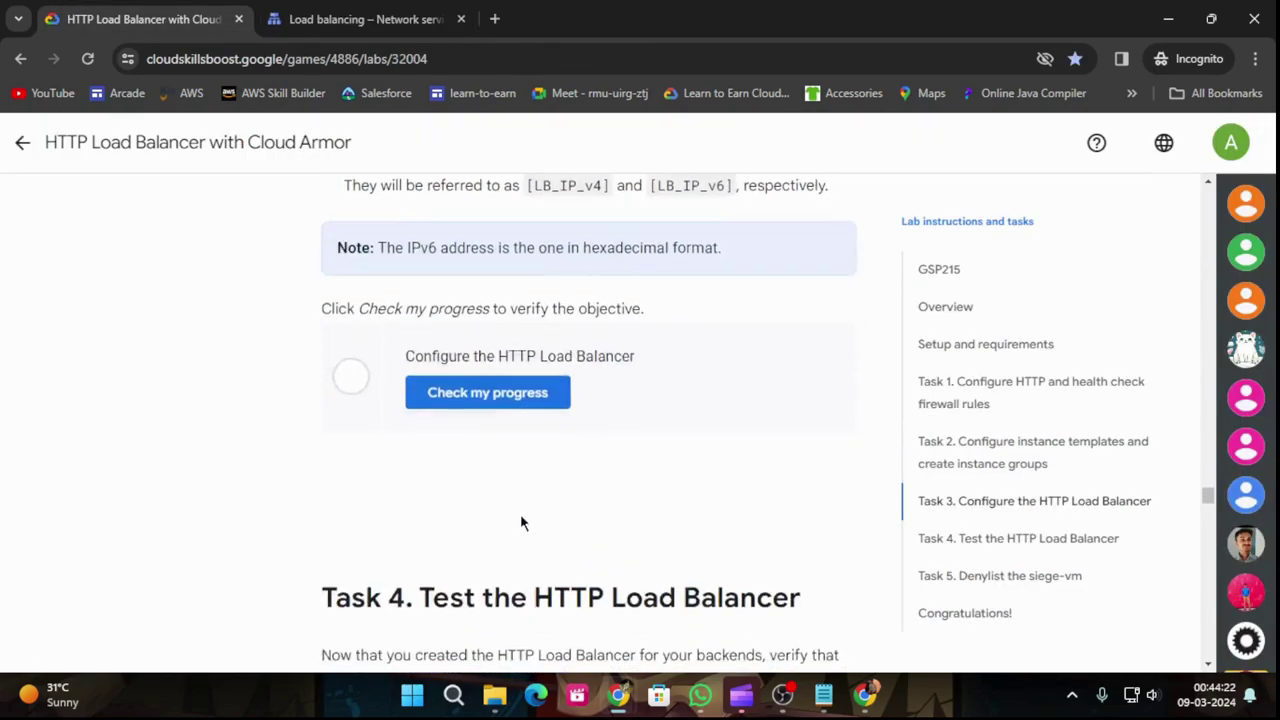
left_click(473, 405)
scroll(609, 463, "down", 8)
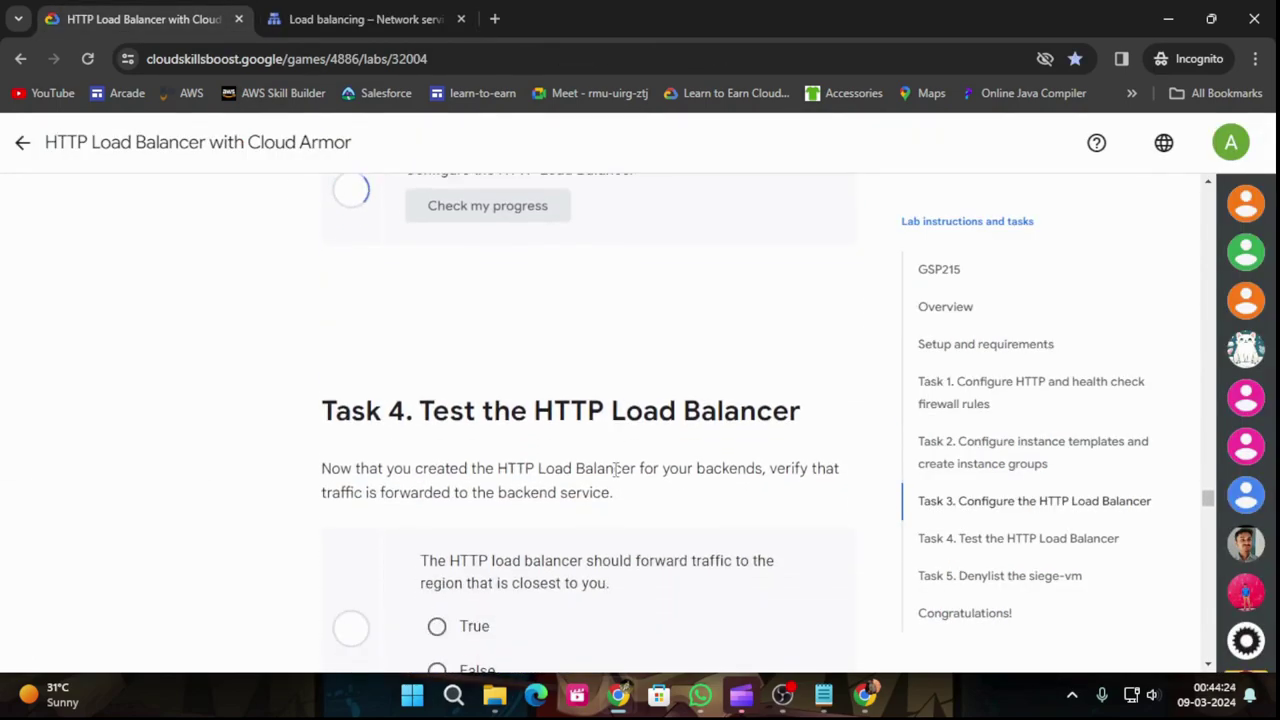
scroll(600, 500, "down", 10)
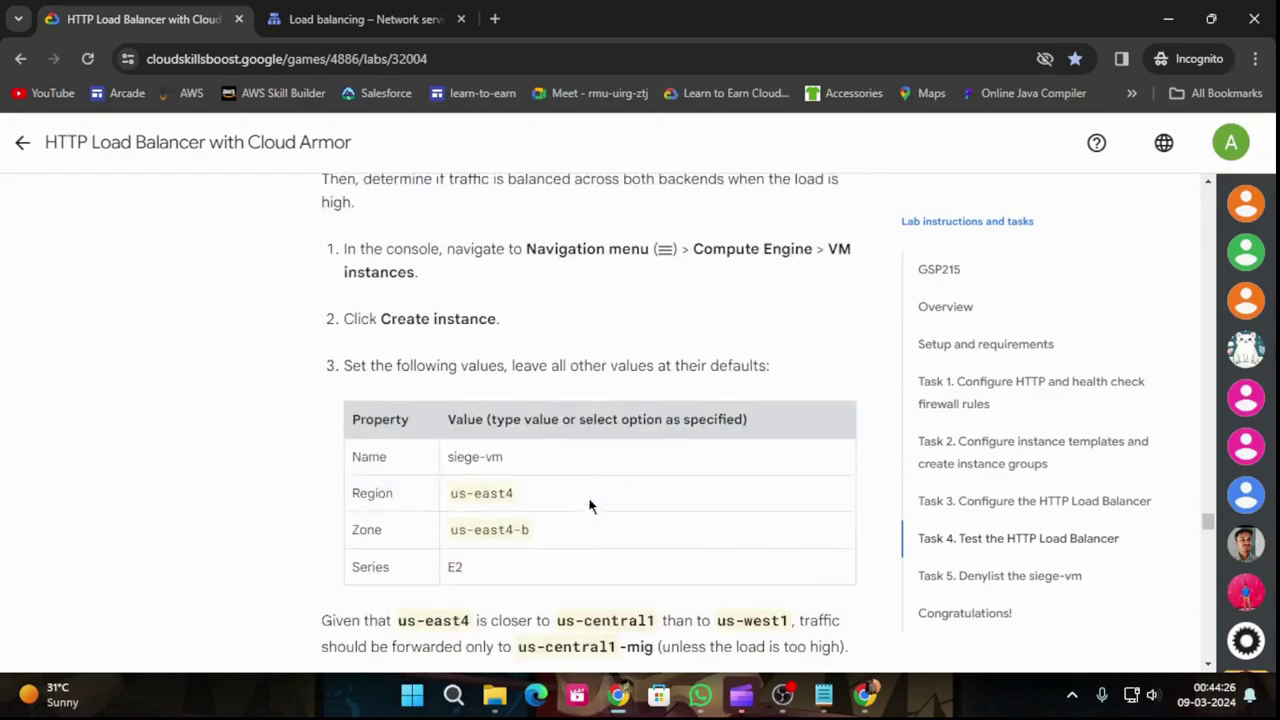
scroll(583, 520, "up", 15)
scroll(576, 522, "up", 4)
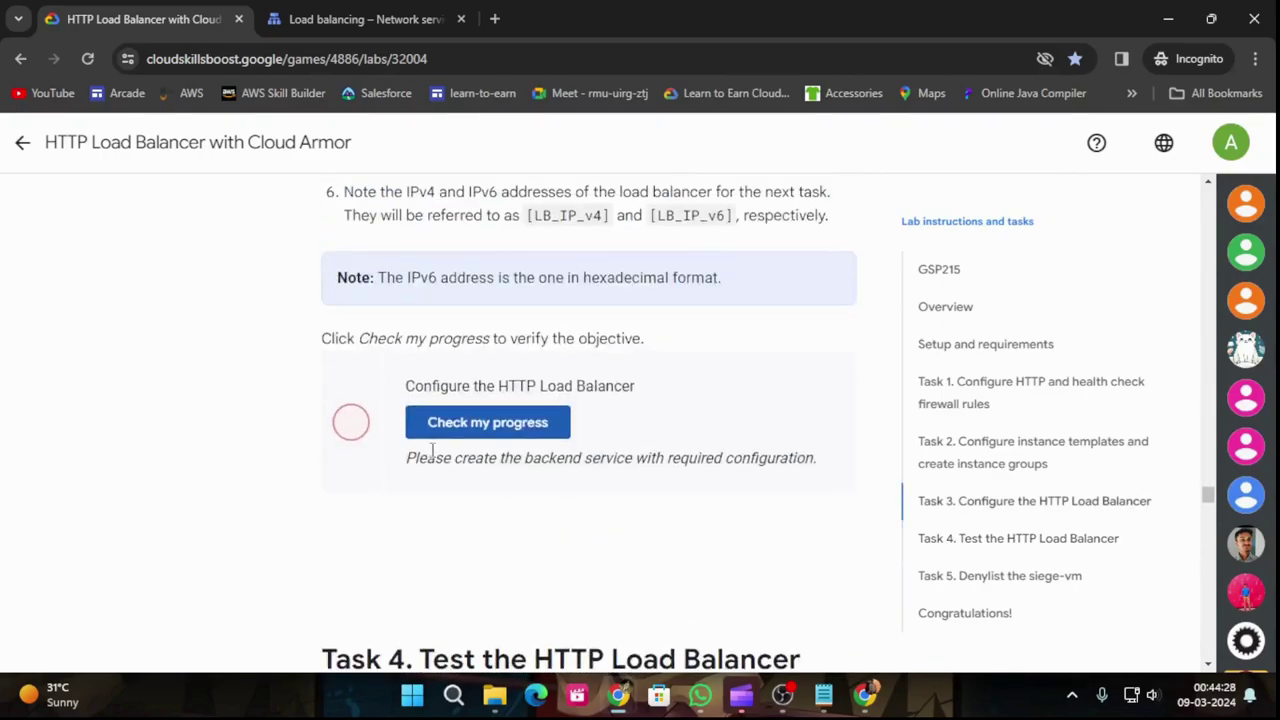
left_click(435, 430)
Step: Check the creation status of http-lb in the Cloud console, close the tutorial pane, and return to the lab instructions
left_click(357, 19)
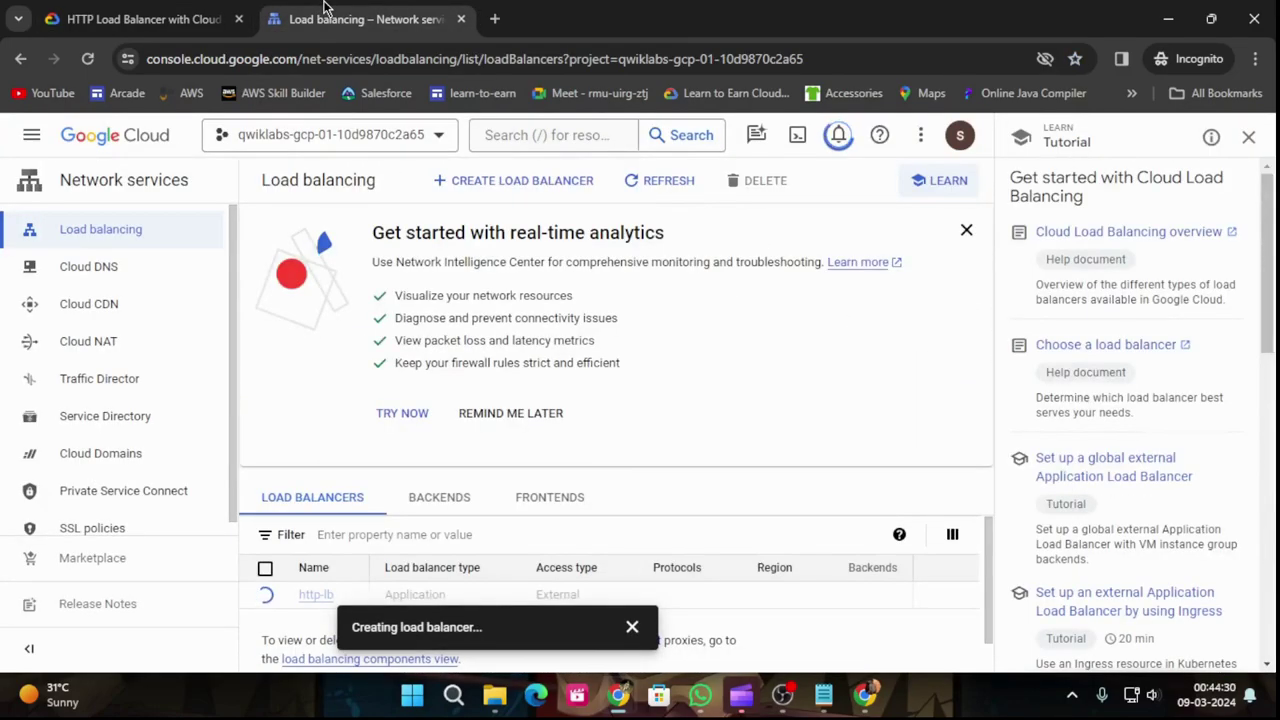
left_click(1248, 137)
left_click(97, 10)
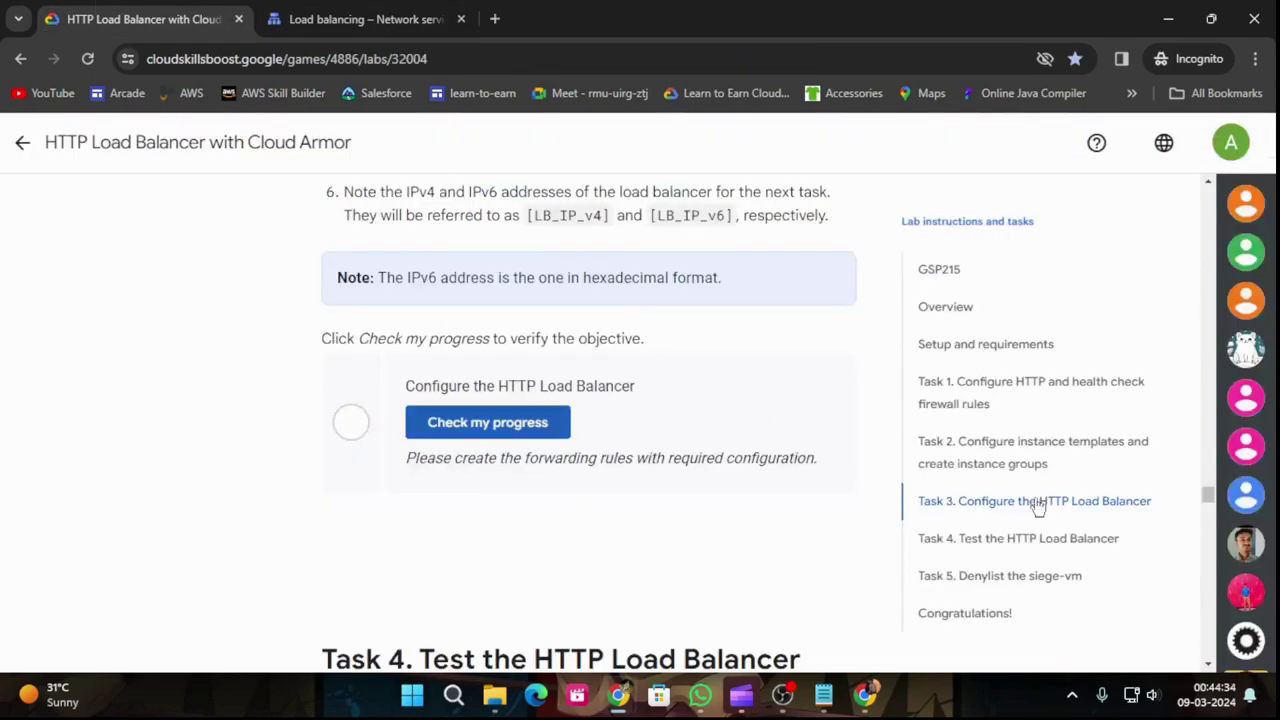
Step: Read through the Task 4 and Task 5 lab instructions and recheck the creation status of http-lb
left_click(963, 543)
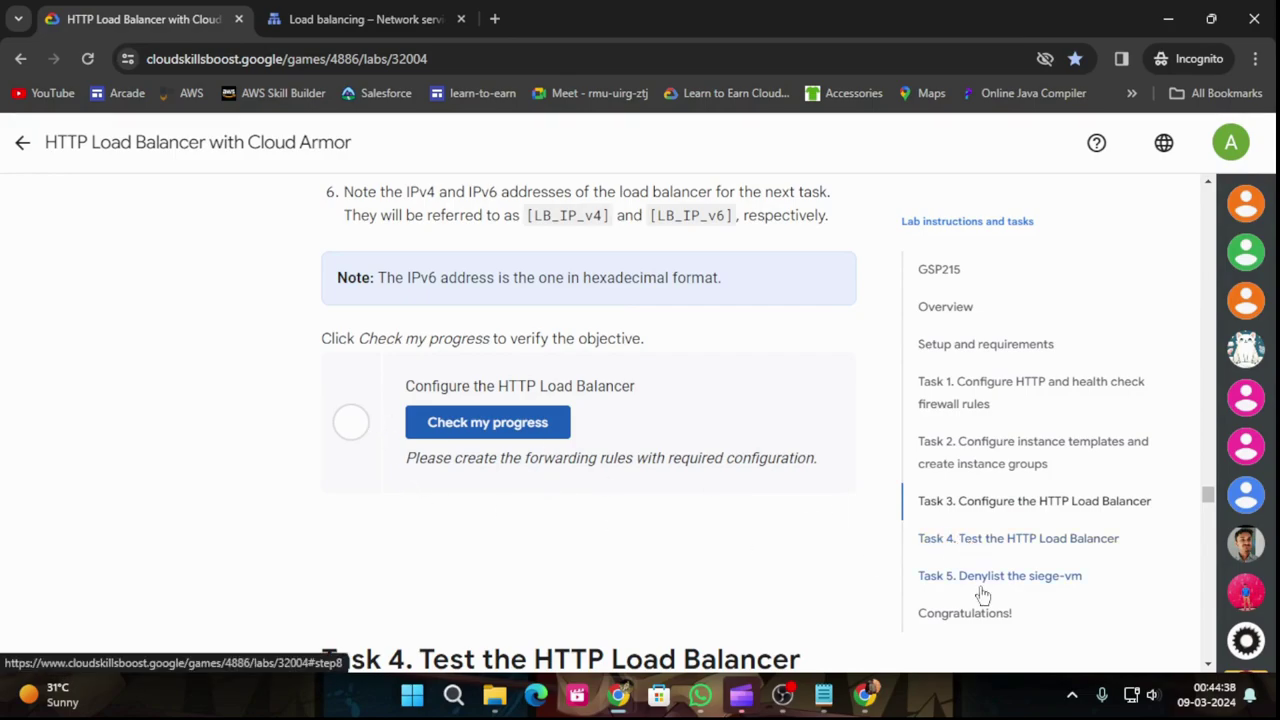
scroll(600, 546, "down", 15)
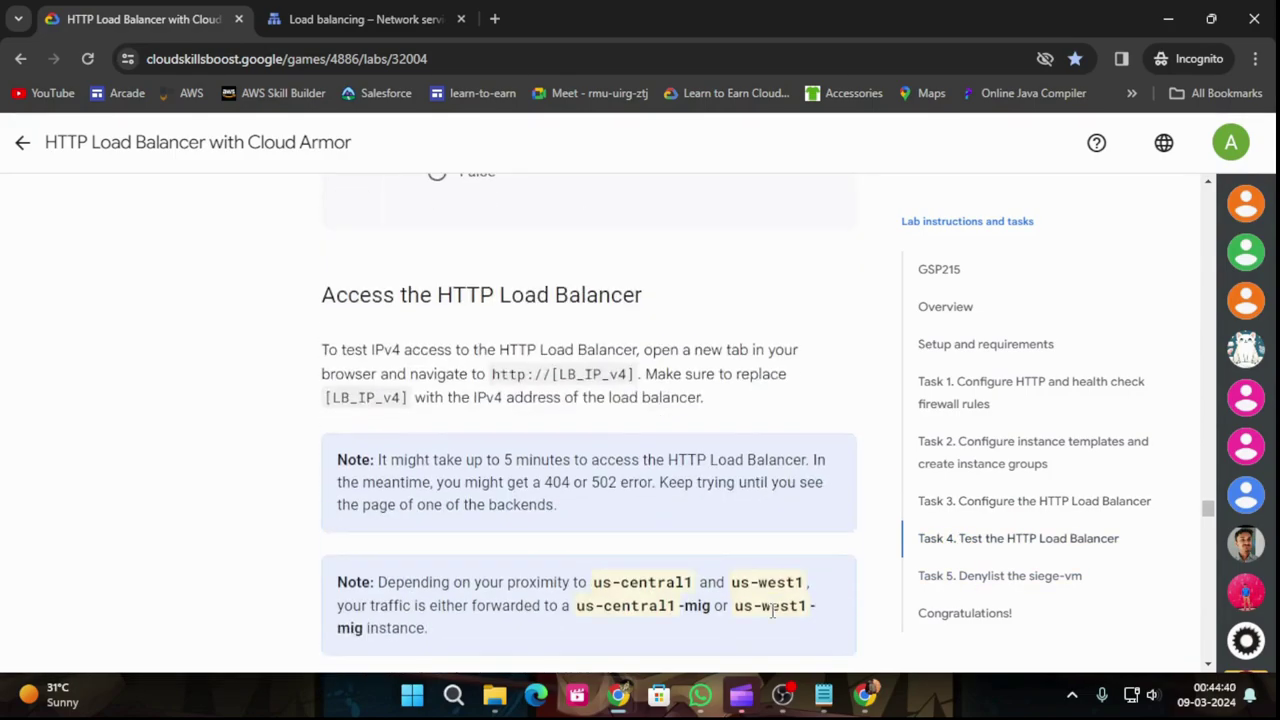
scroll(642, 515, "down", 6)
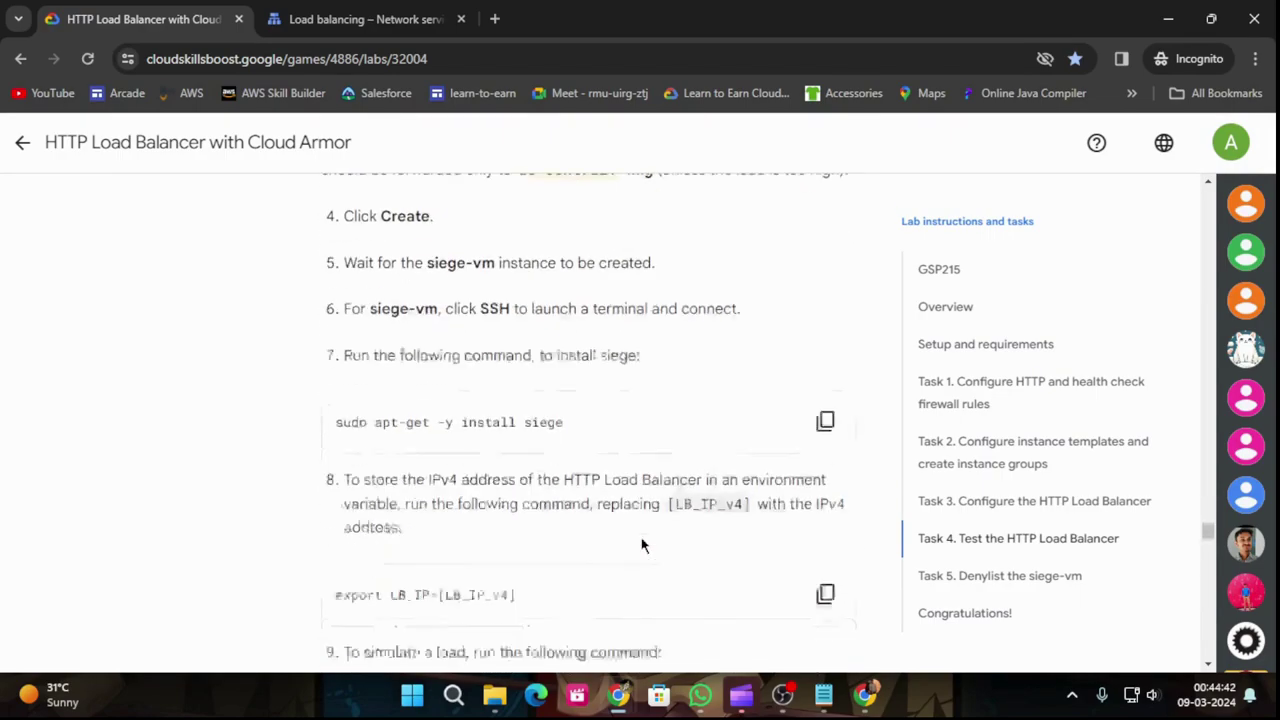
scroll(632, 548, "down", 15)
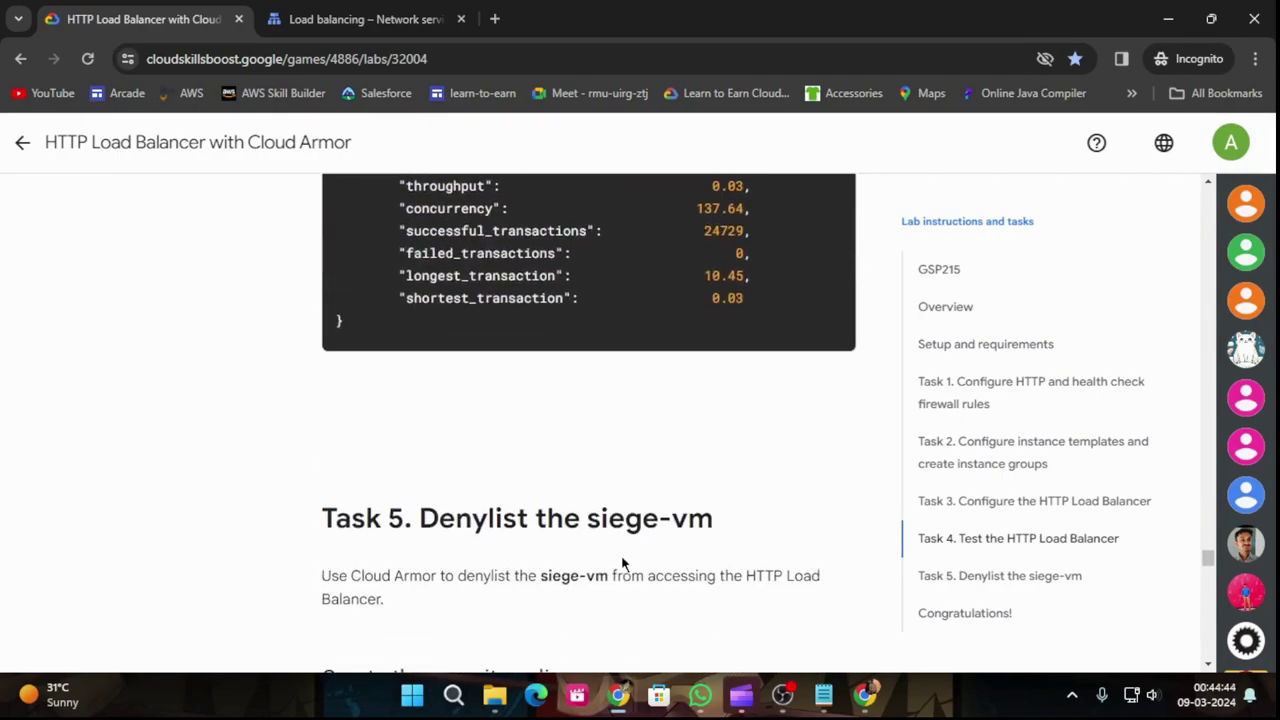
scroll(620, 560, "down", 1)
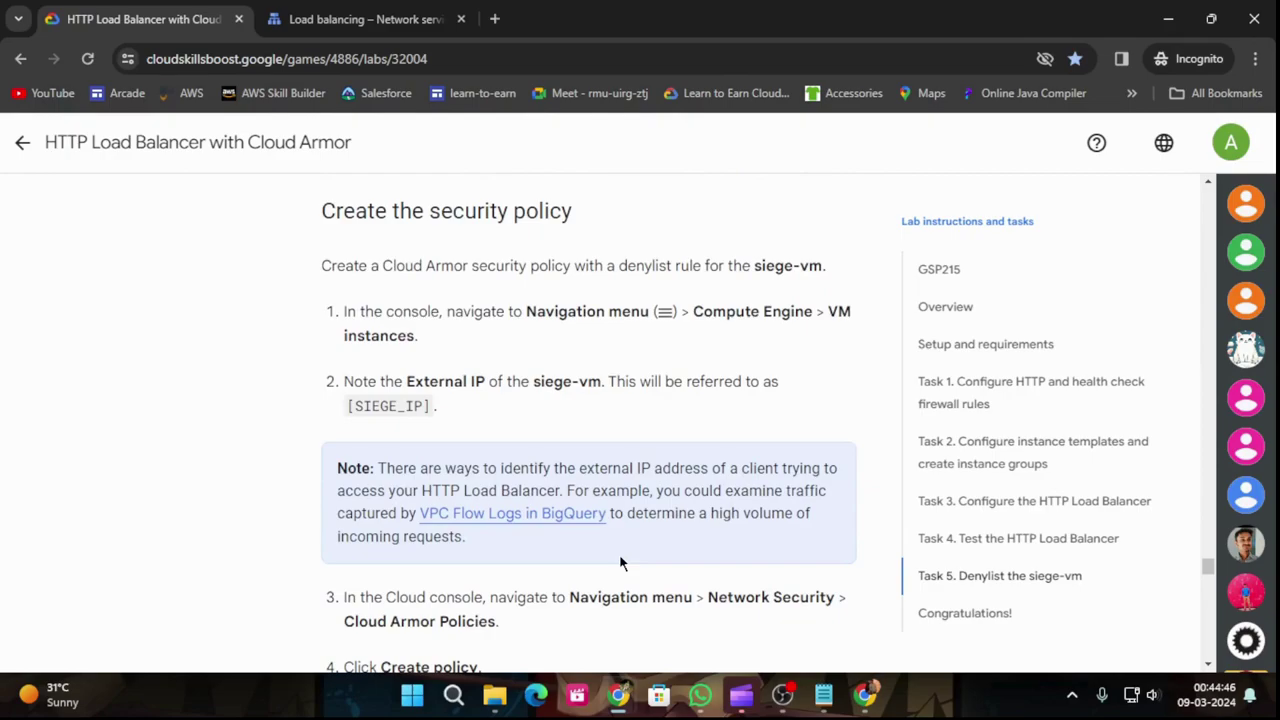
scroll(619, 563, "down", 5)
scroll(619, 563, "down", 2)
scroll(619, 563, "up", 5)
left_click(348, 19)
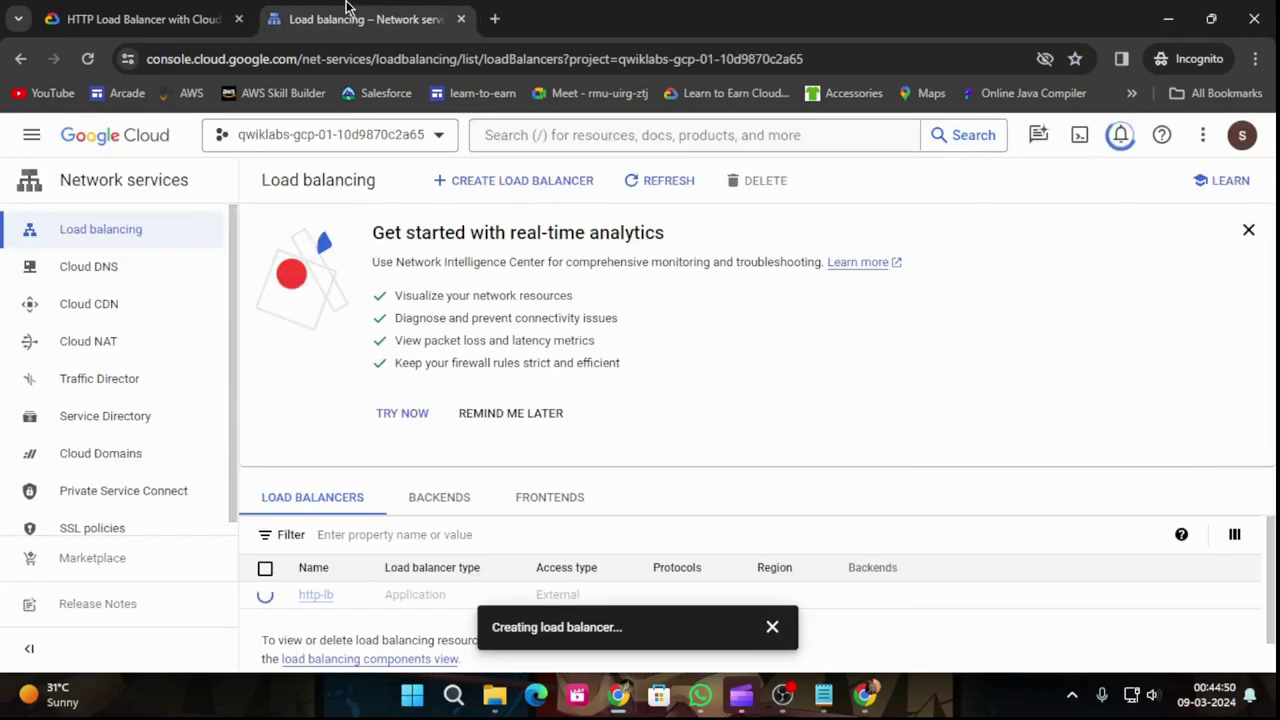
left_click(80, 10)
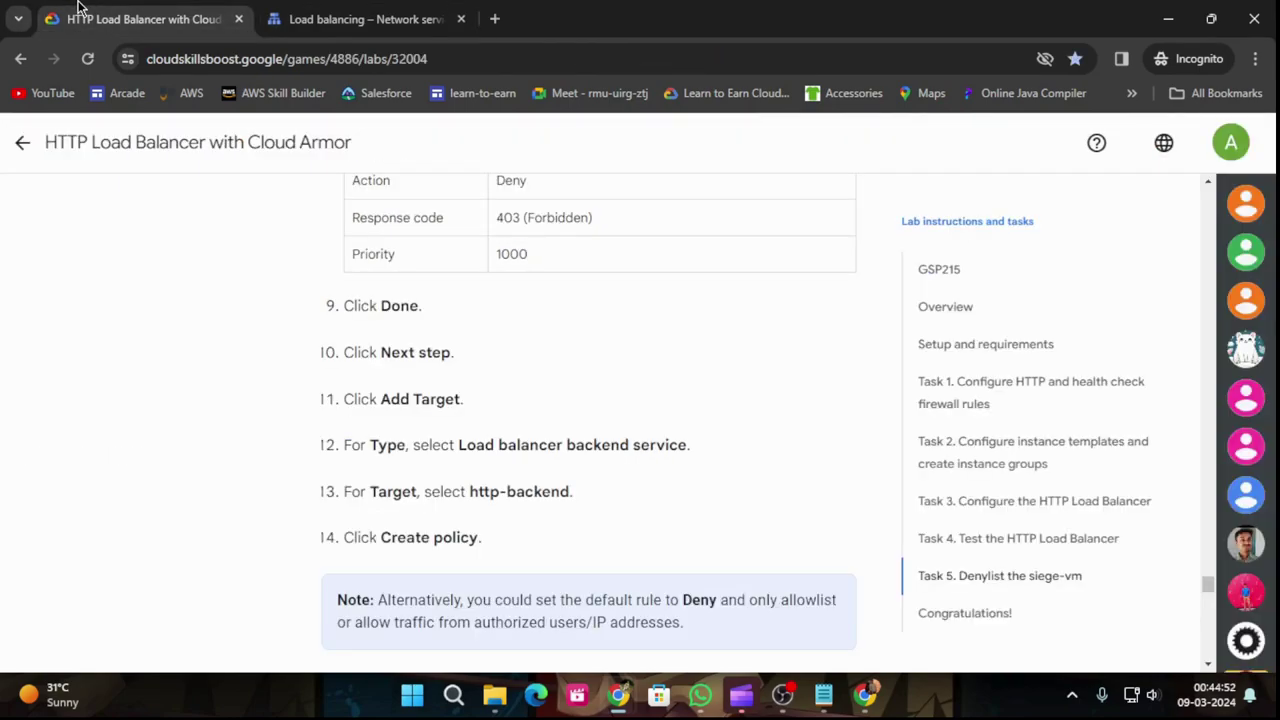
Step: Return to the end of Task 3 and recheck the progress of the Configure the HTTP Load Balancer objective
left_click(986, 537)
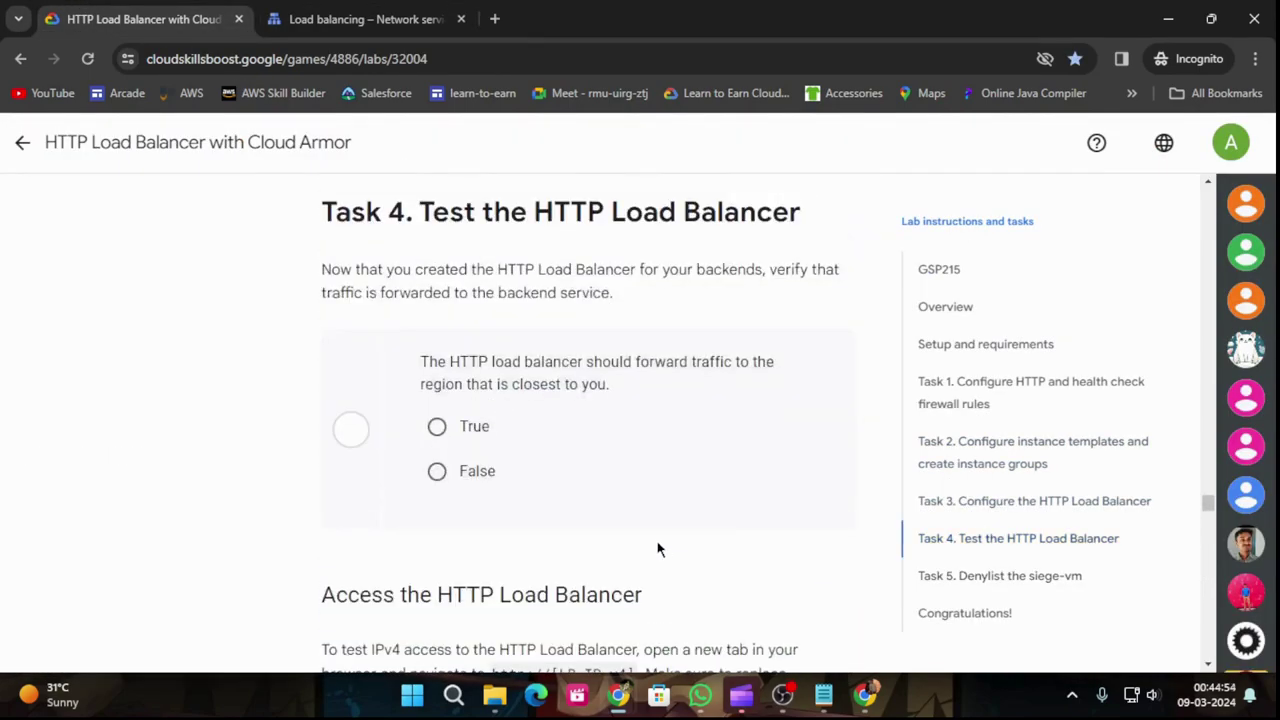
scroll(658, 548, "down", 3)
scroll(632, 540, "up", 7)
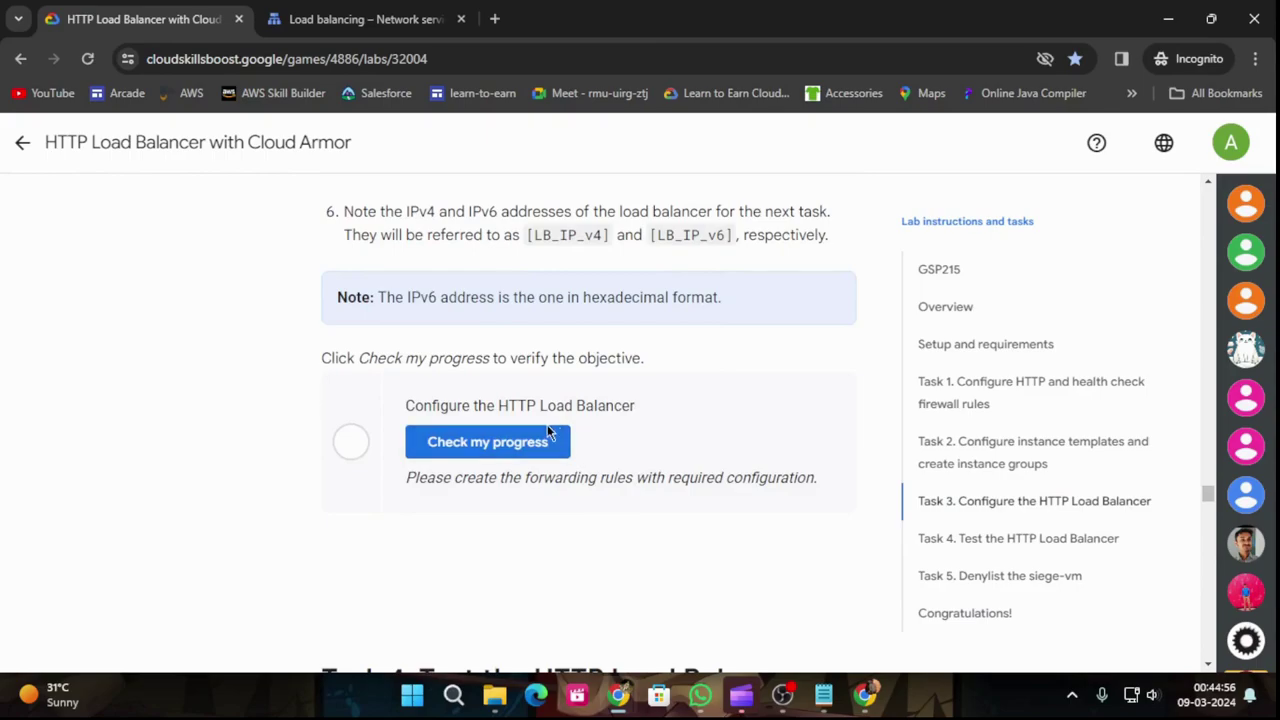
left_click(548, 438)
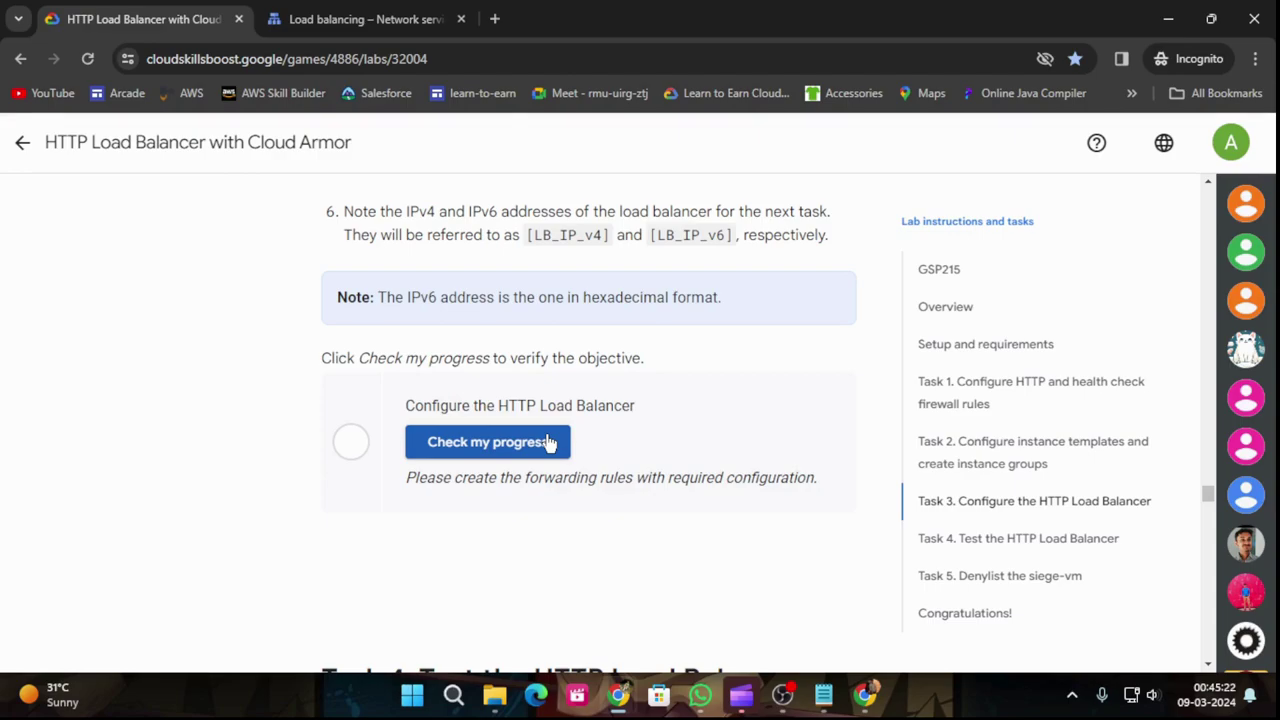
left_click(548, 443)
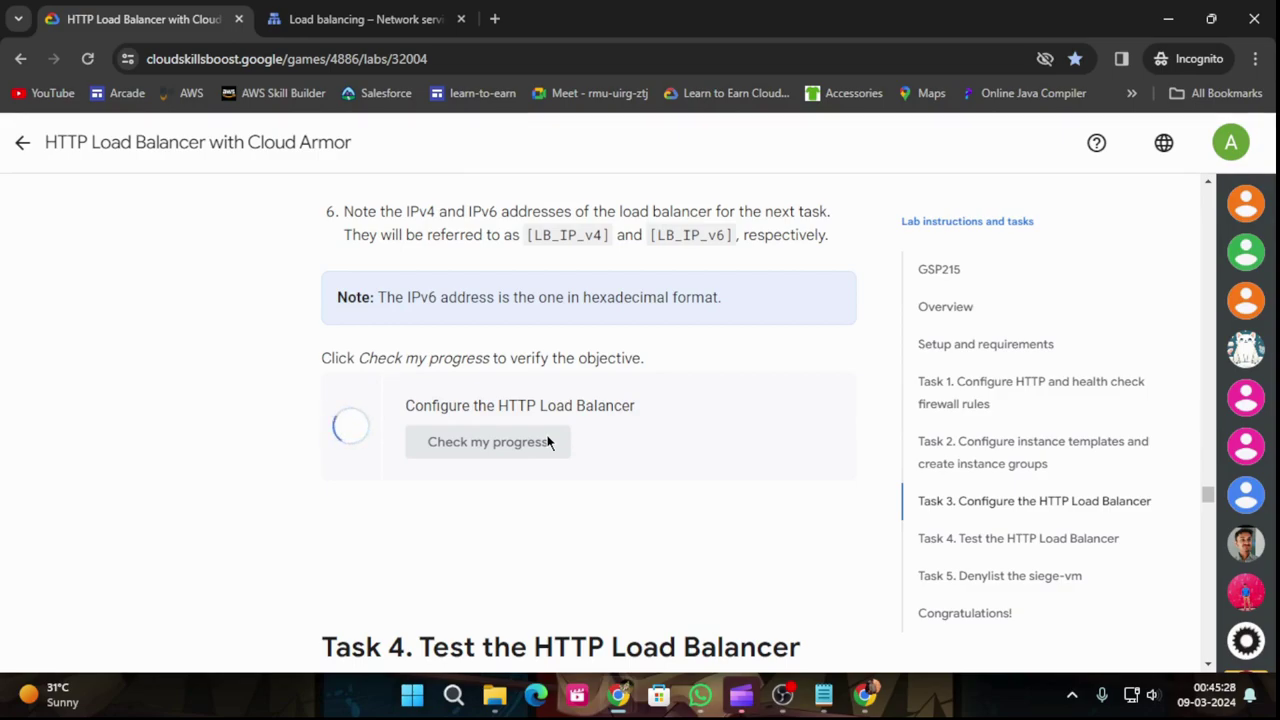
Step: Answer the Task 4 true-or-false question about forwarding traffic to the closest region and continue to the access instructions
scroll(586, 508, "down", 6)
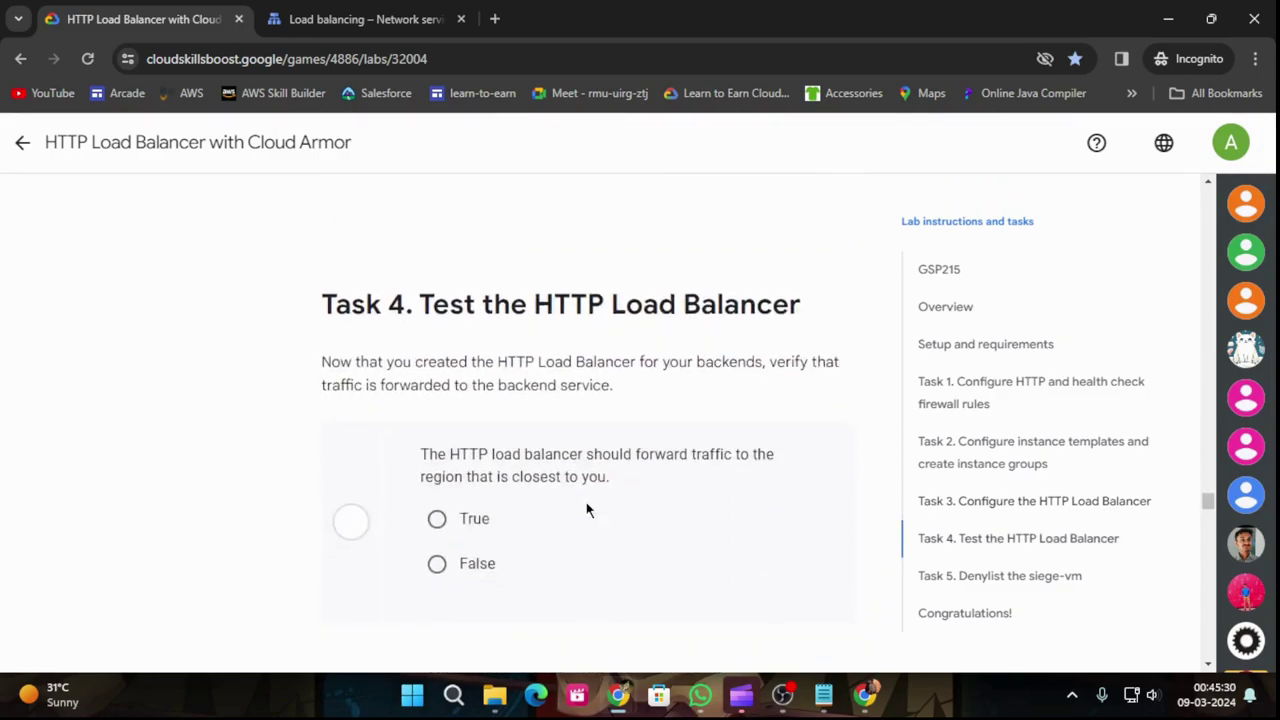
left_click(440, 243)
scroll(590, 380, "down", 5)
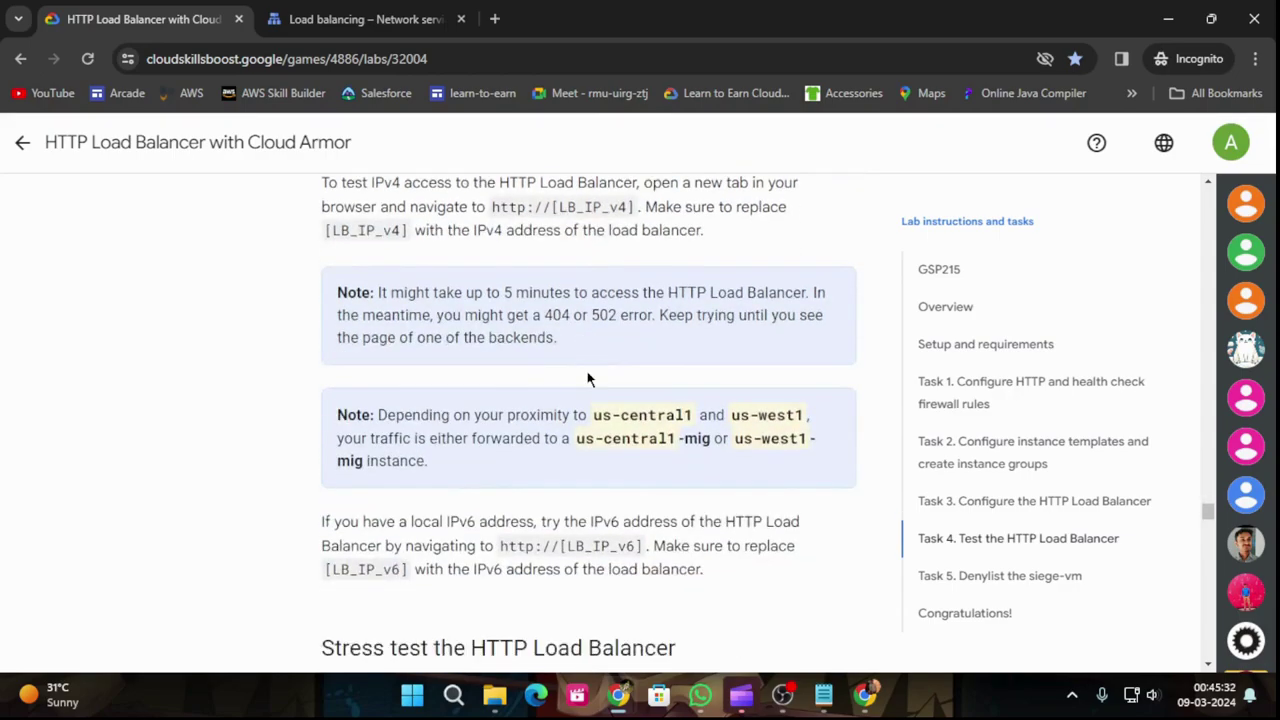
Step: Review the siege-vm stress test and Cloud Armor security policy instructions, then return to the load balancer list in the Cloud console
scroll(620, 430, "down", 2)
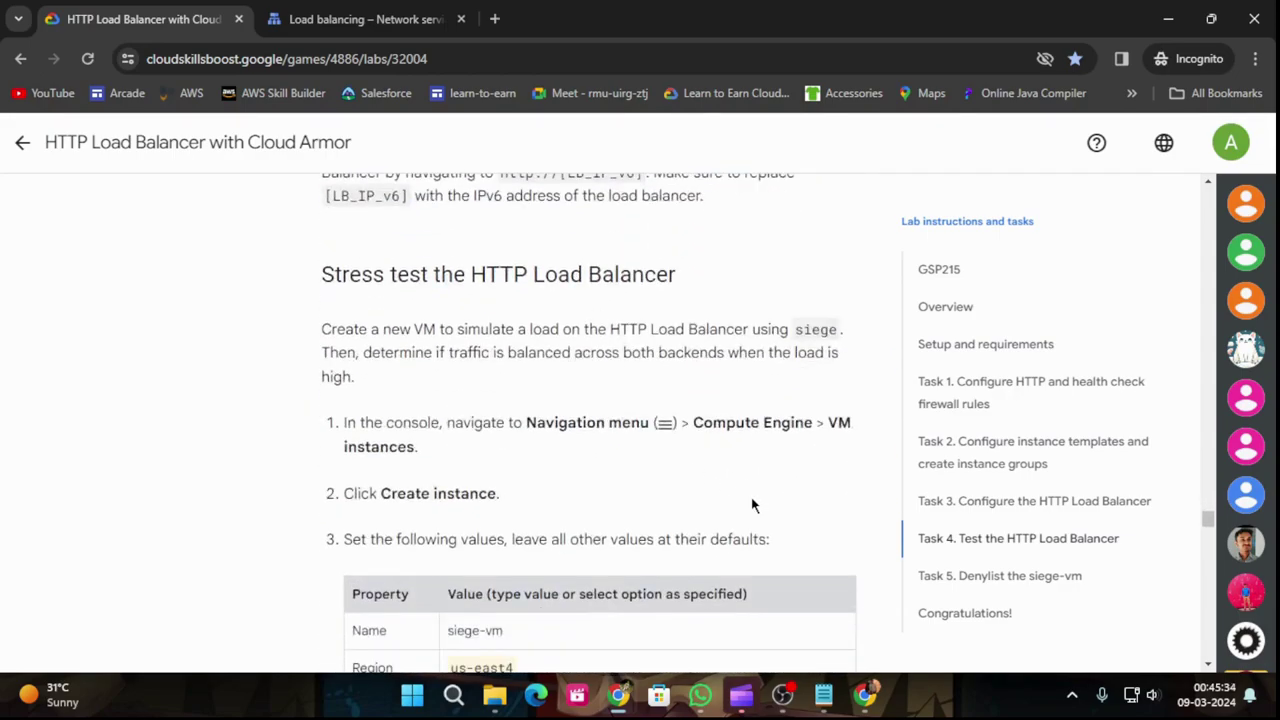
scroll(753, 505, "down", 15)
scroll(706, 537, "down", 10)
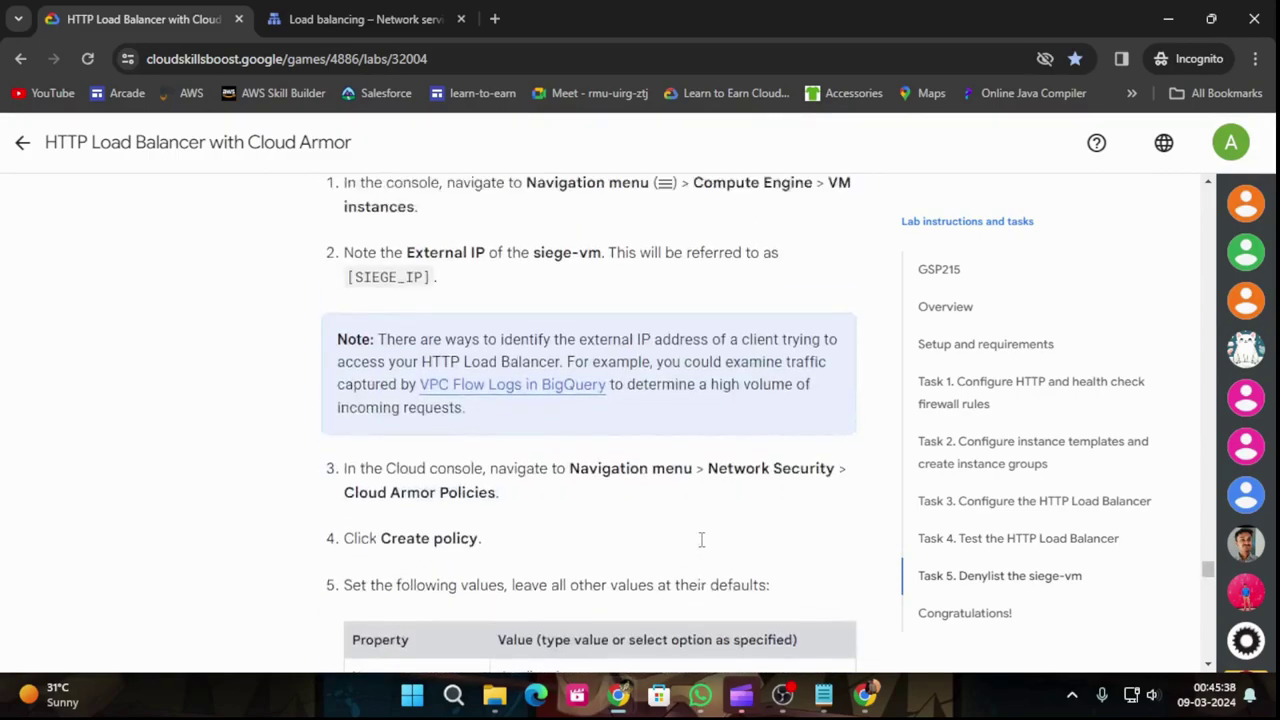
scroll(701, 540, "up", 4)
scroll(703, 548, "up", 10)
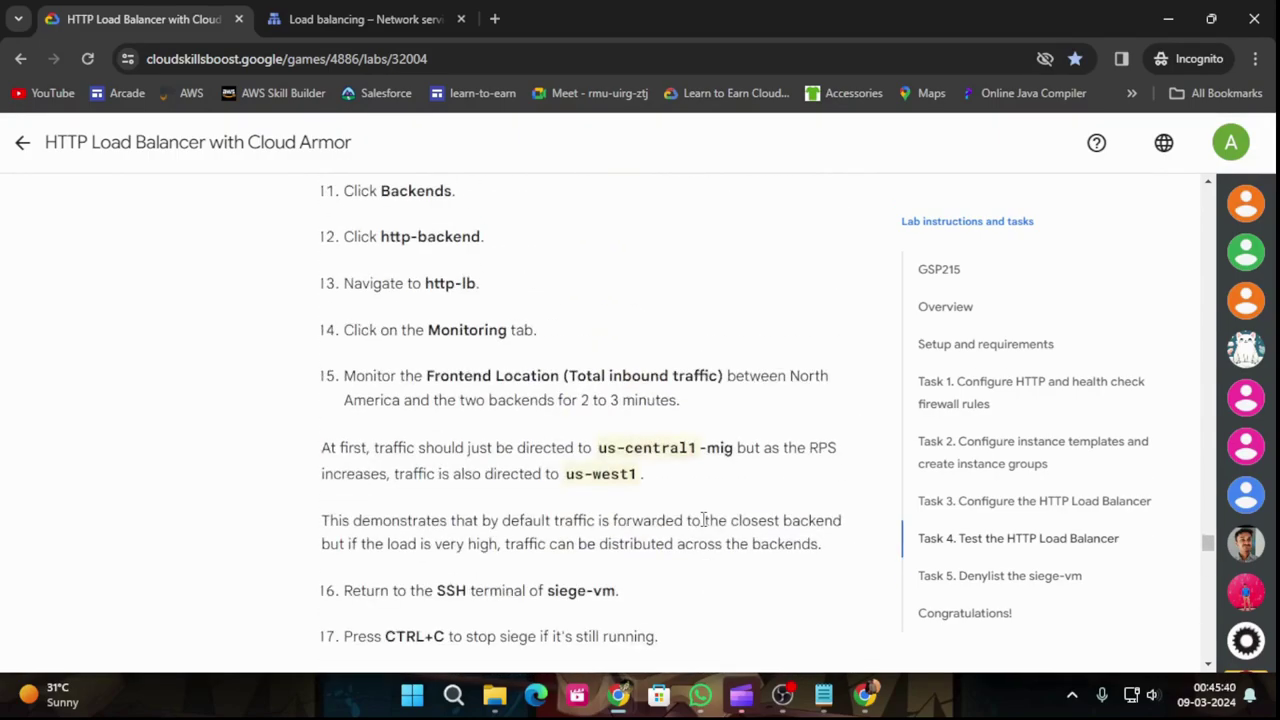
scroll(730, 528, "down", 2)
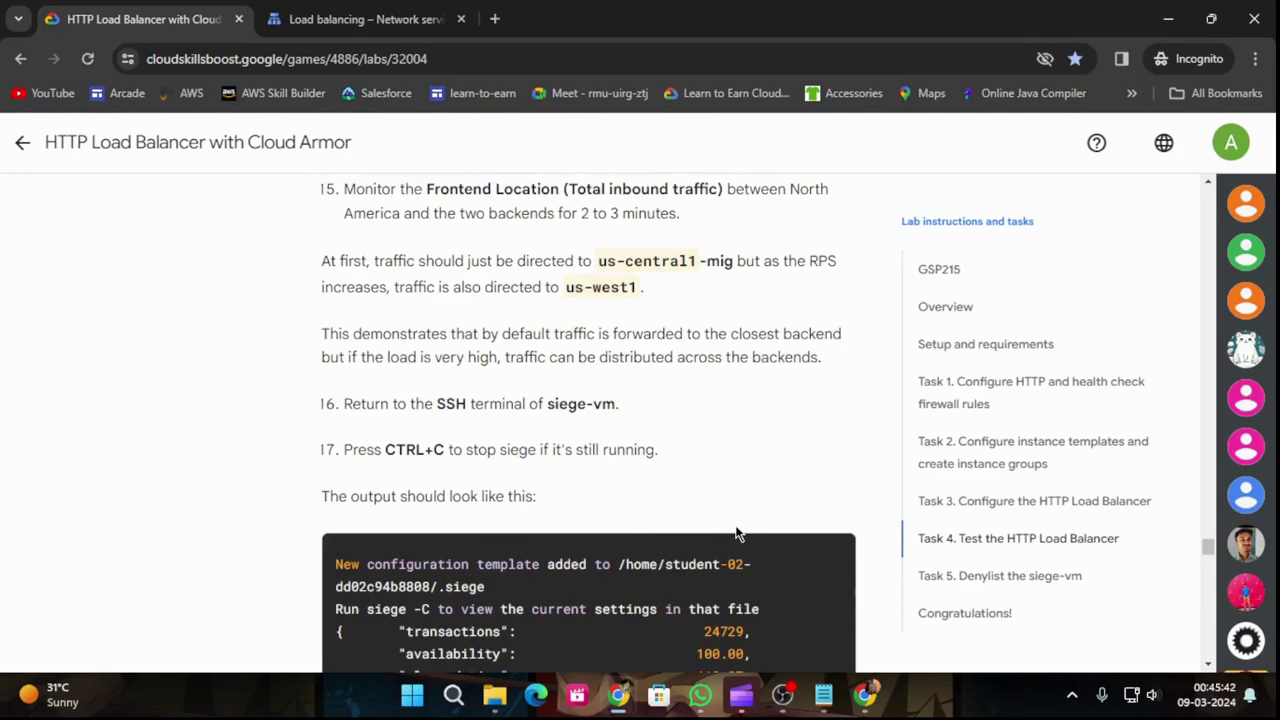
scroll(736, 534, "up", 15)
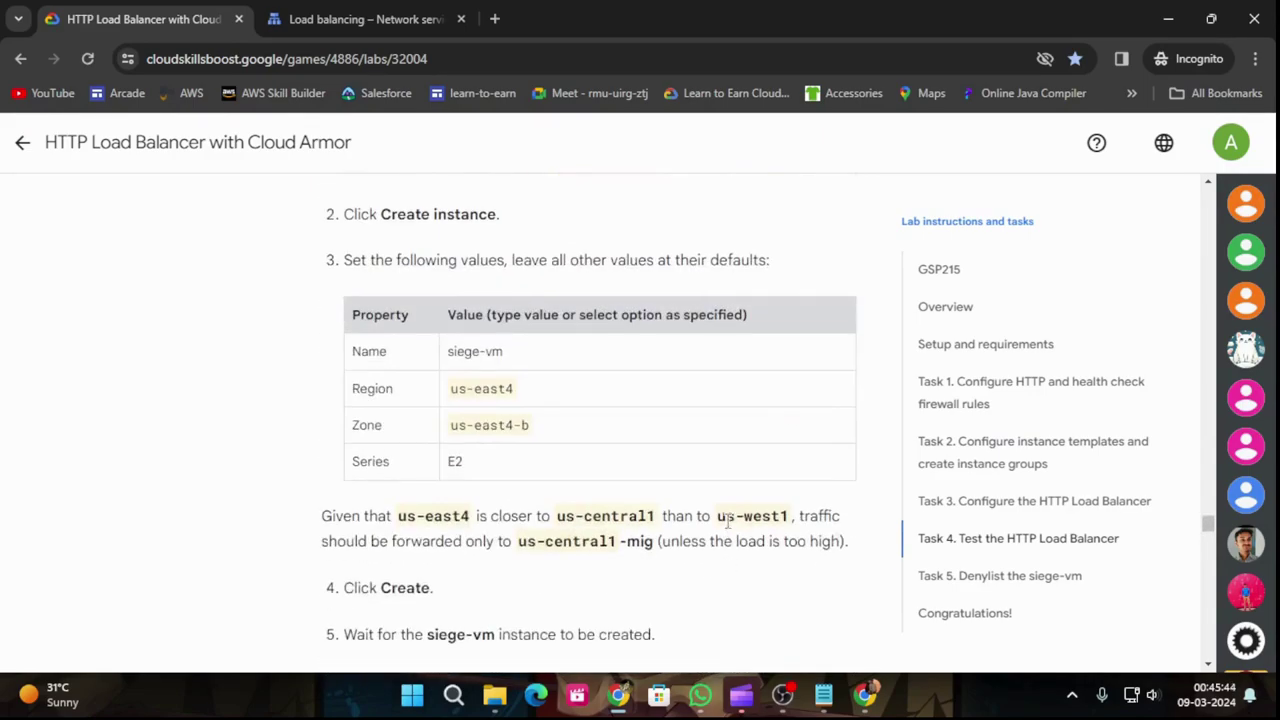
scroll(730, 525, "up", 2)
scroll(731, 524, "down", 2)
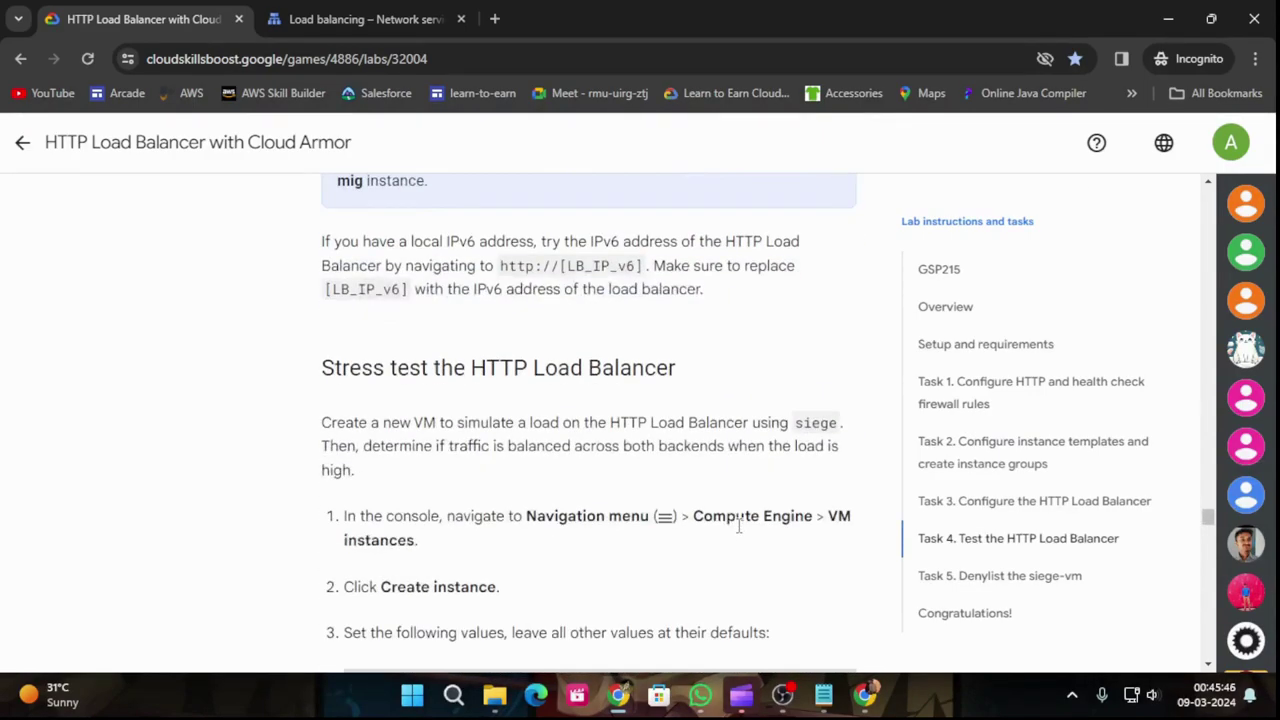
scroll(736, 528, "down", 20)
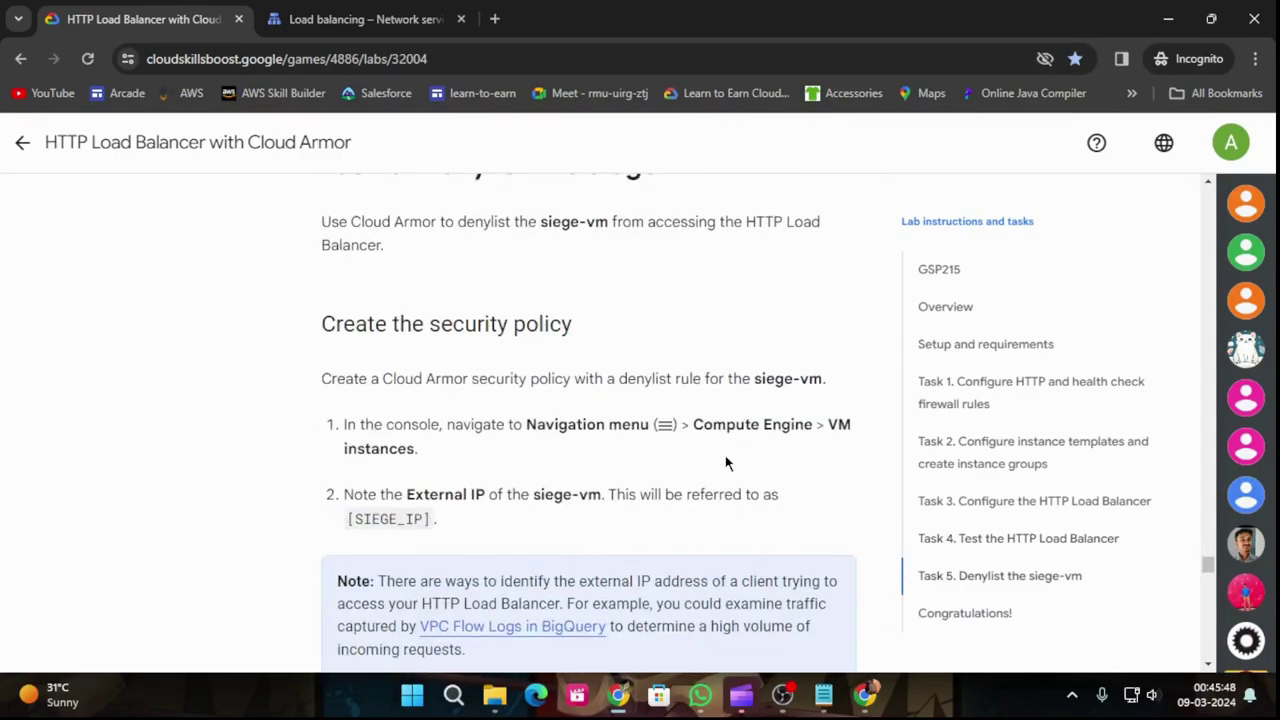
scroll(700, 465, "up", 3)
scroll(697, 458, "down", 3)
scroll(724, 490, "down", 2)
scroll(723, 486, "up", 1)
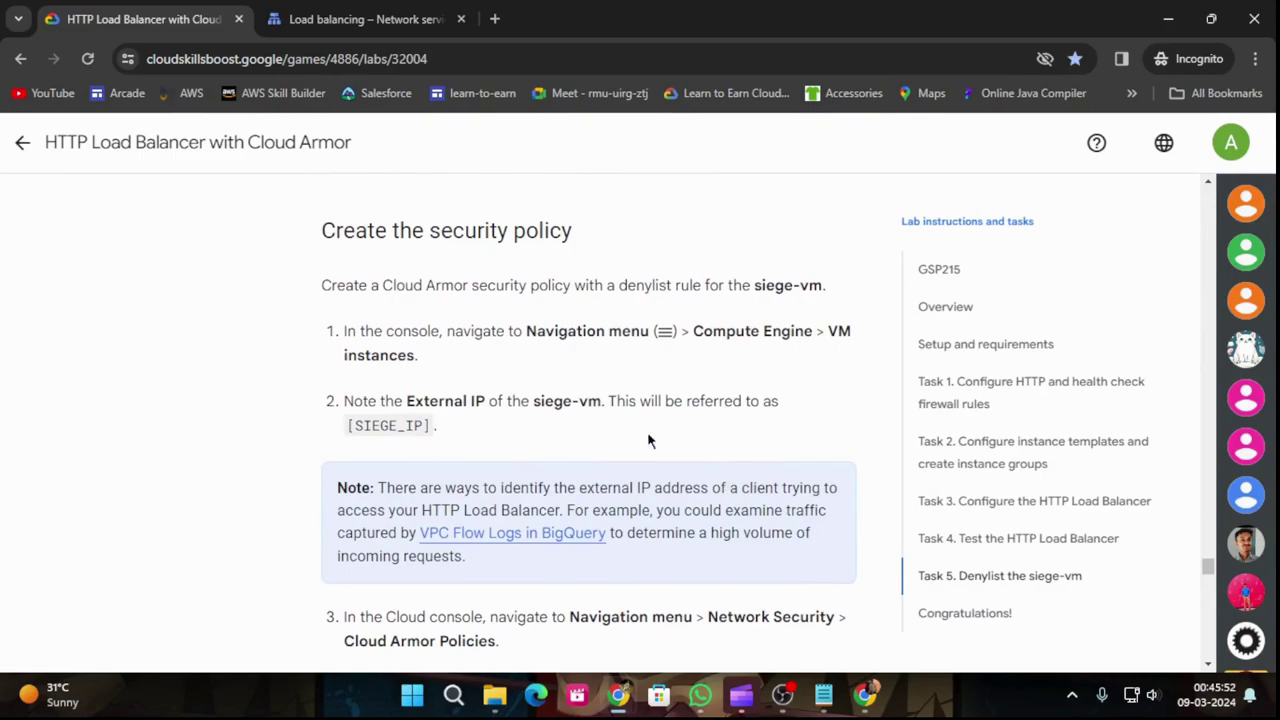
left_click(360, 19)
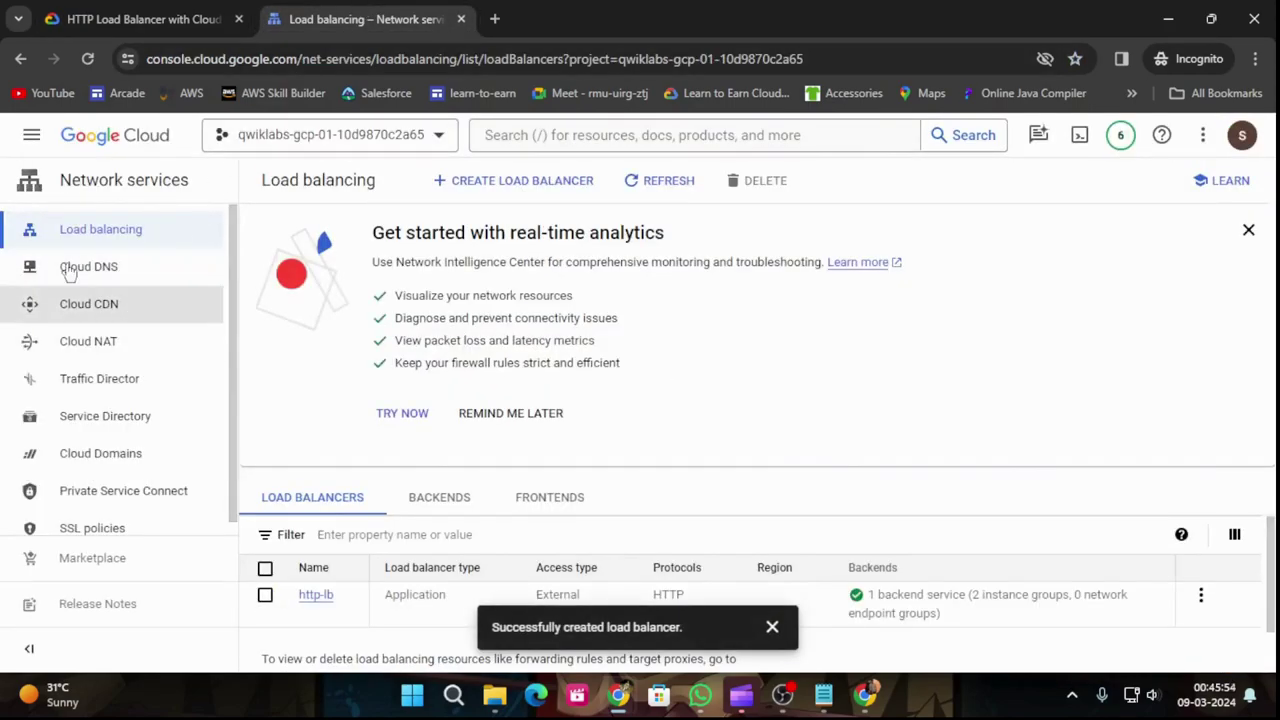
Step: Open the Compute Engine VM instances list and check it against the lab's security policy instructions
left_click(24, 143)
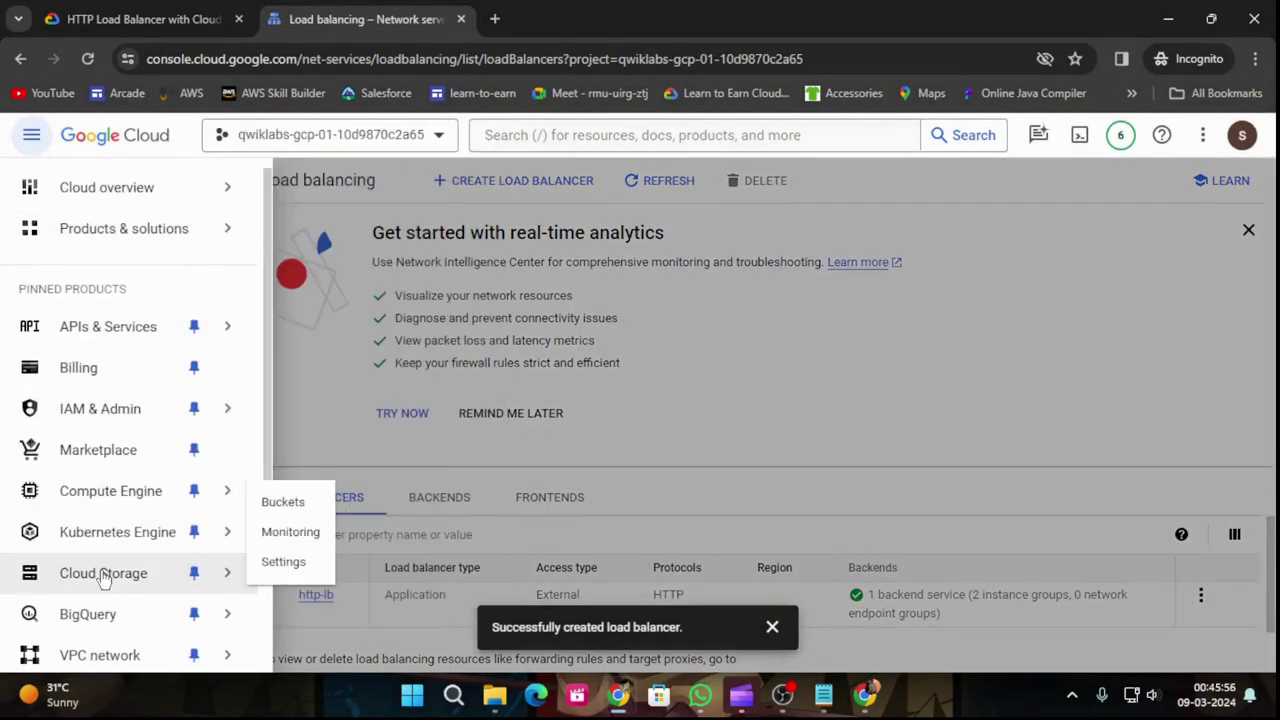
left_click(283, 175)
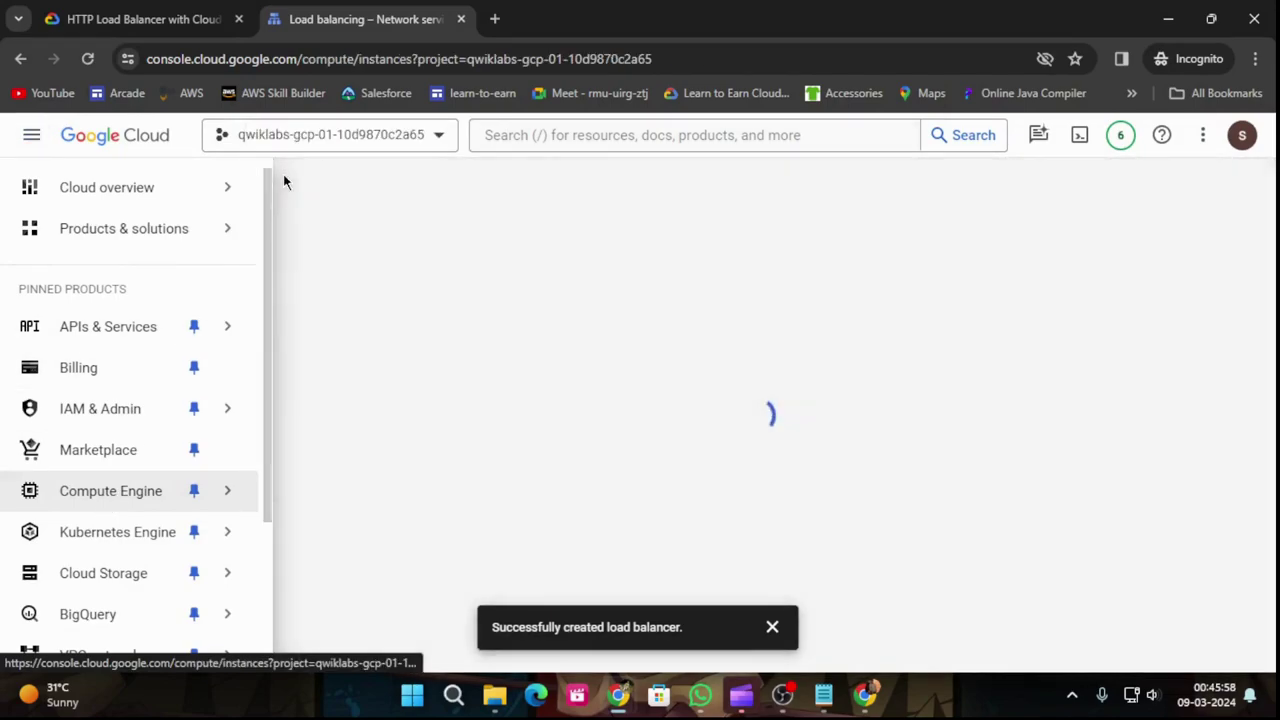
left_click(180, 14)
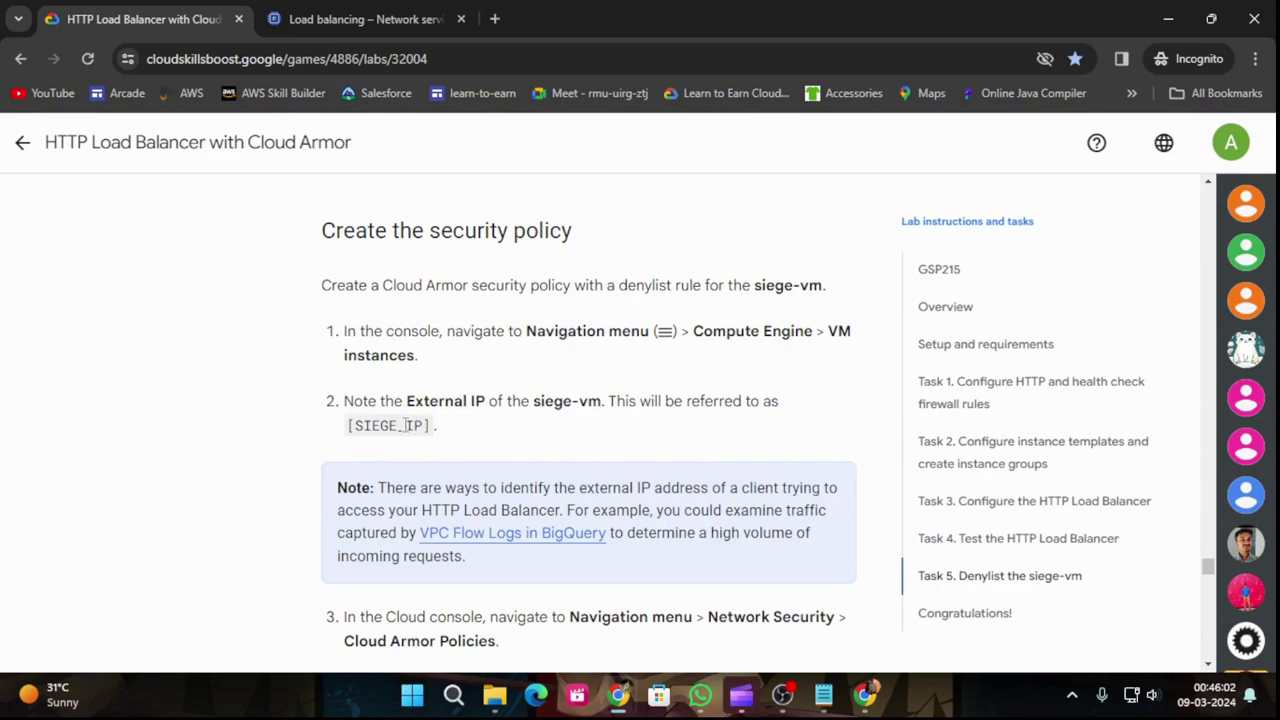
left_click(362, 12)
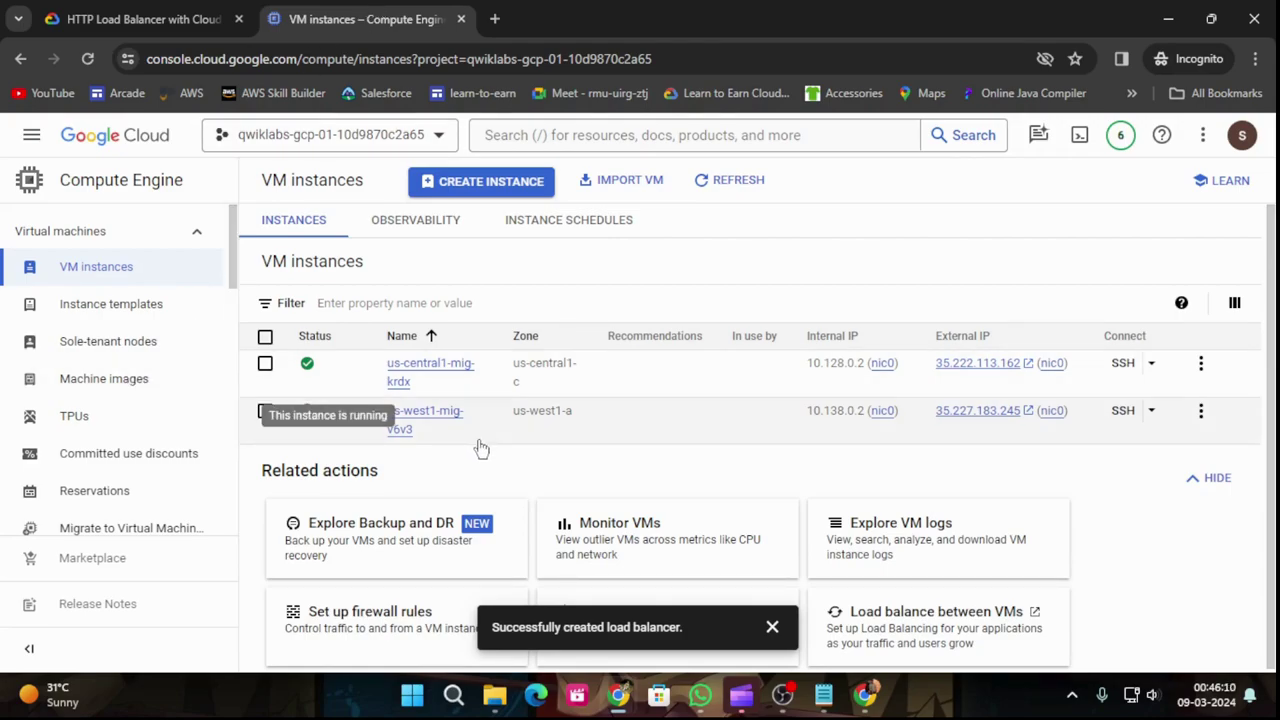
Step: Review the Task 4 stress test instructions in the lab and locate the property table for the siege-vm instance
left_click(115, 18)
scroll(531, 394, "up", 10)
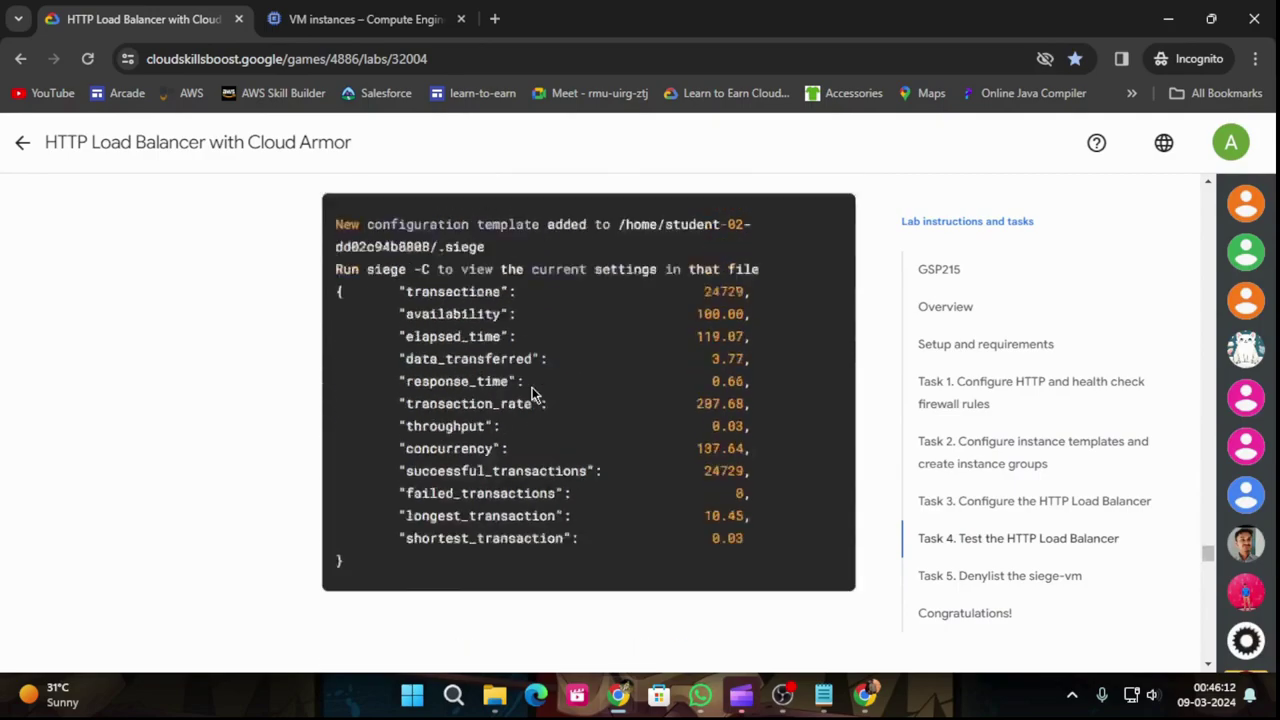
scroll(550, 428, "down", 5)
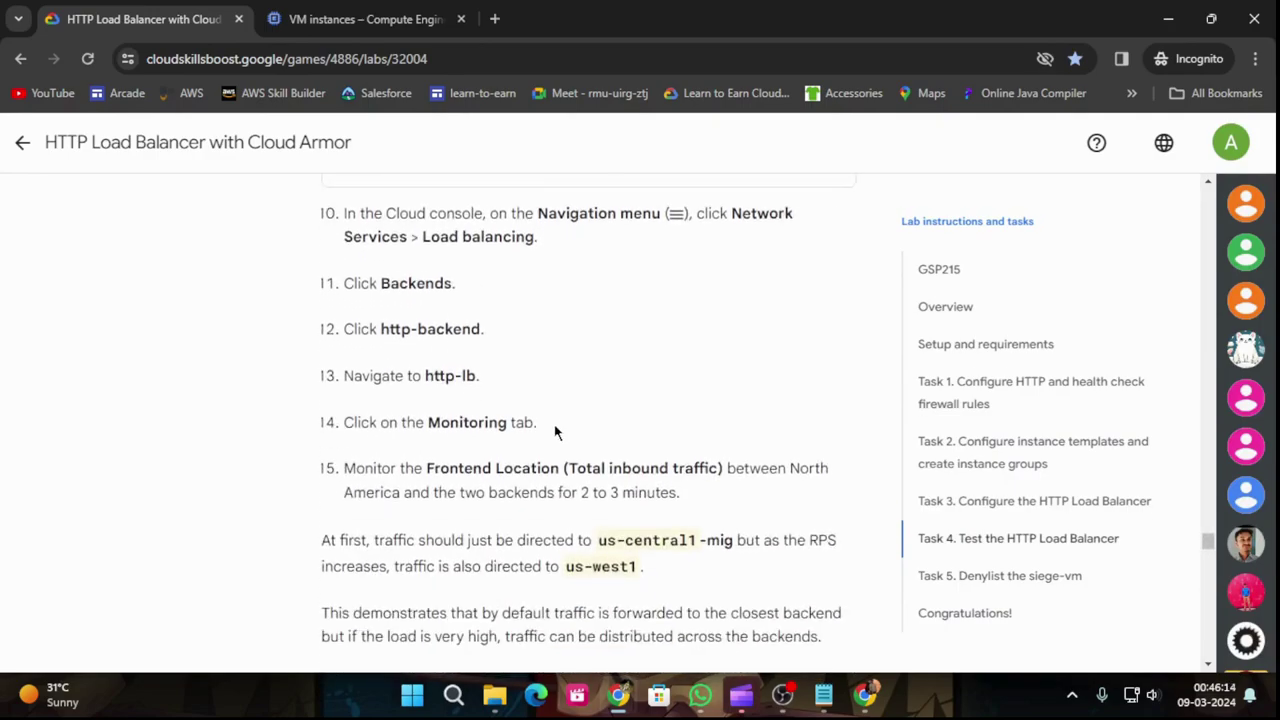
scroll(565, 437, "up", 6)
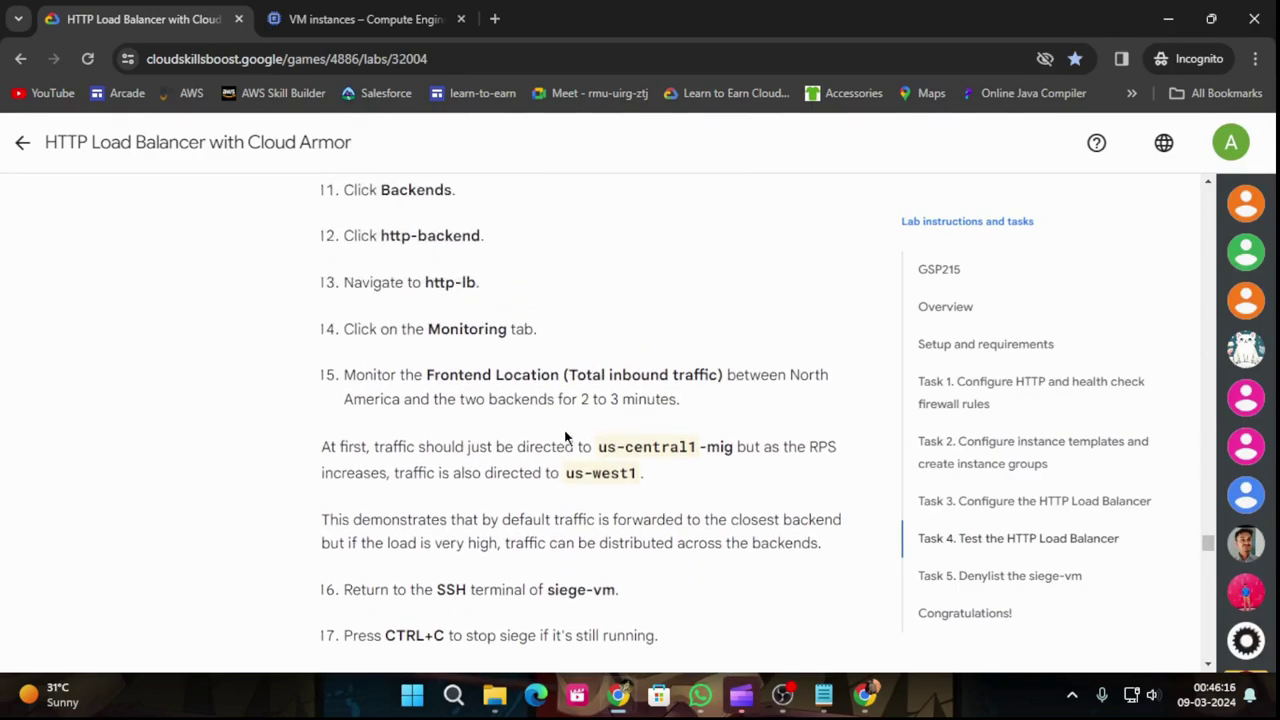
scroll(567, 437, "up", 2)
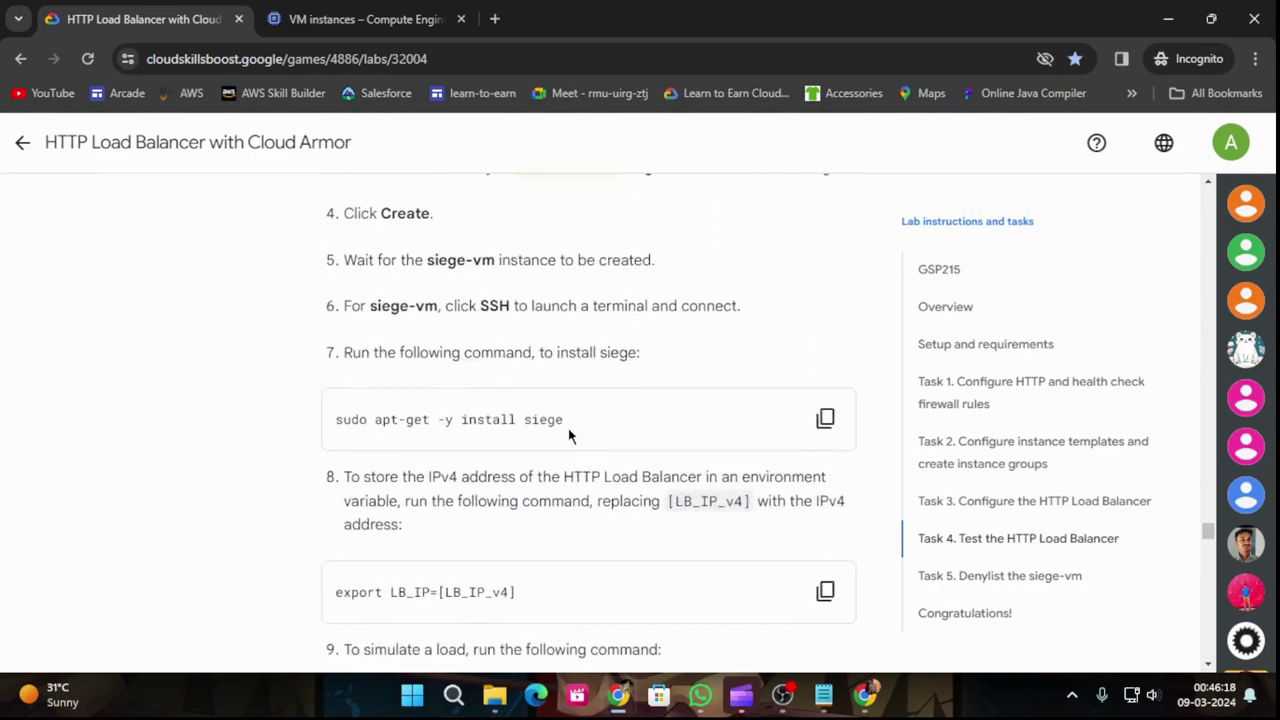
scroll(612, 449, "up", 2)
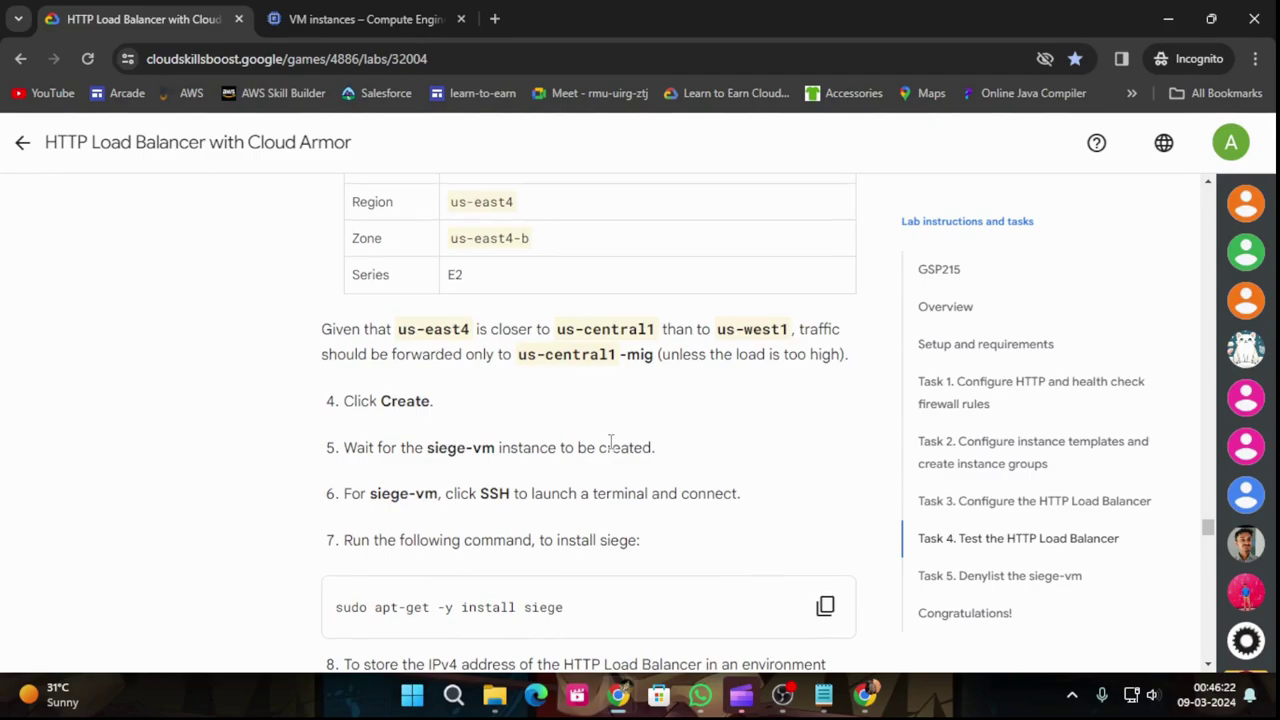
scroll(611, 442, "up", 2)
scroll(611, 442, "up", 4)
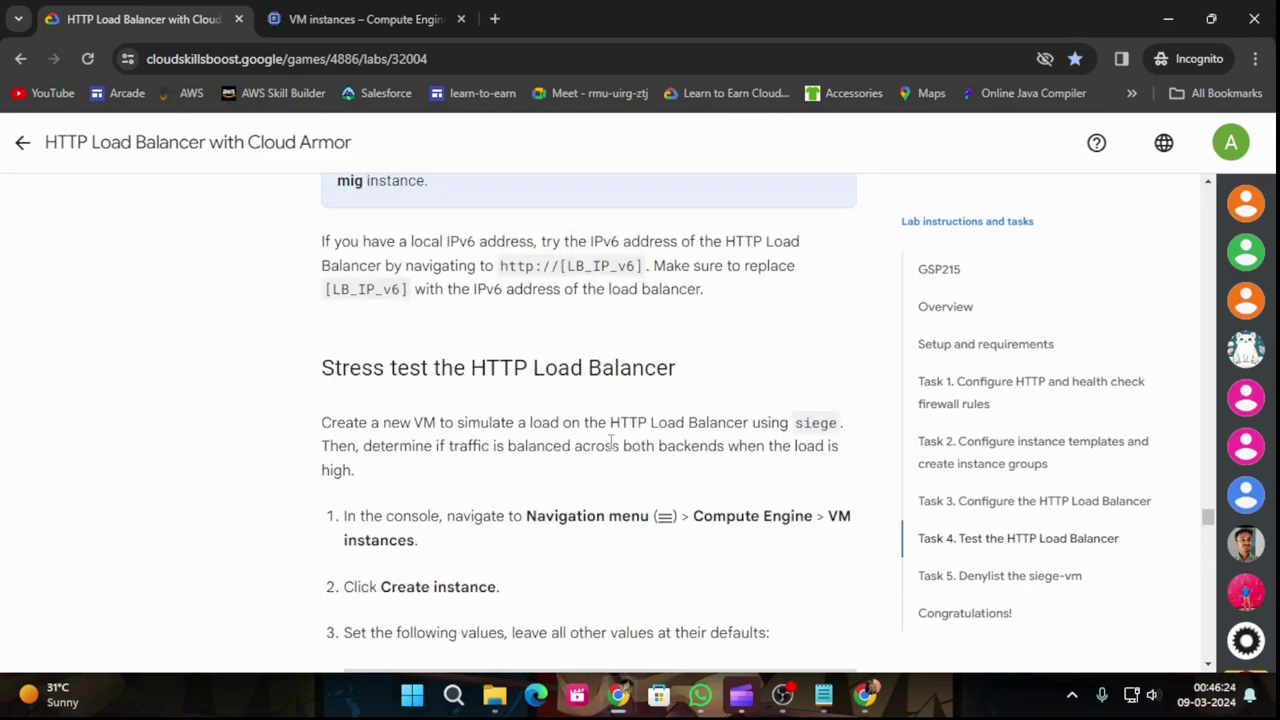
scroll(610, 442, "down", 1)
scroll(522, 449, "down", 2)
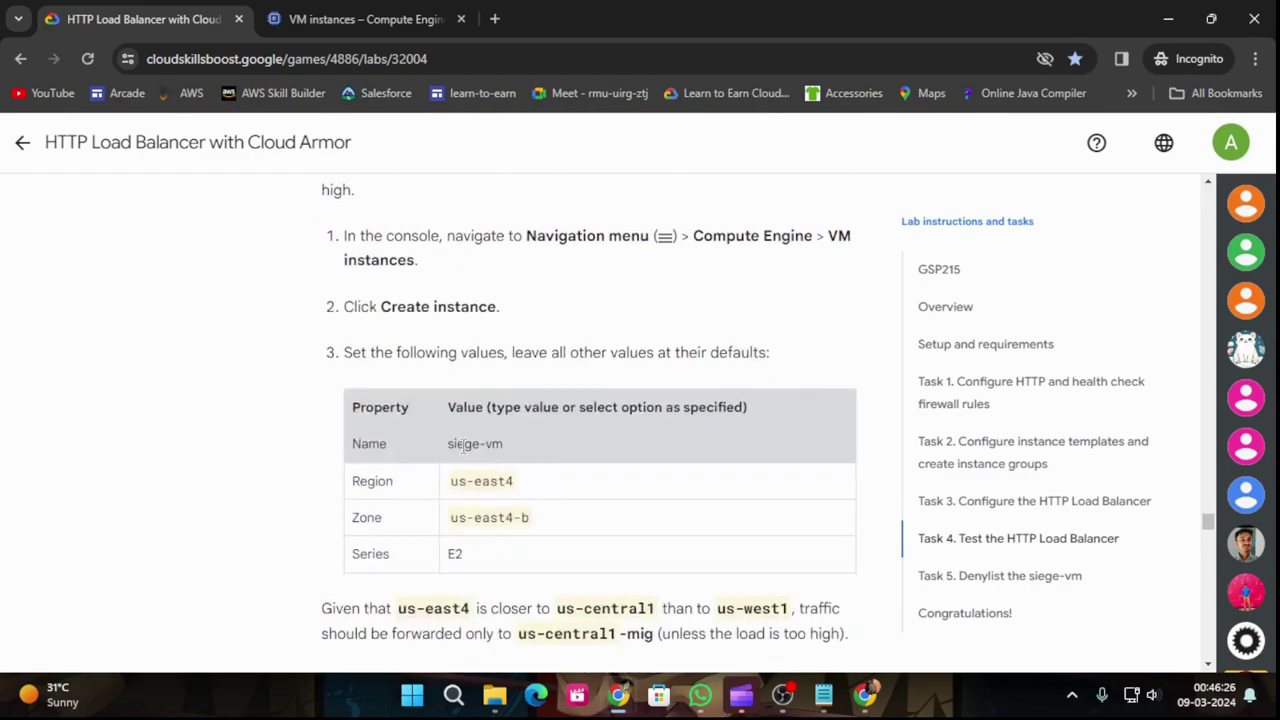
Step: Start creating a new VM instance and name it siege-vm, using the name copied from the lab table
left_click_drag(449, 443, 539, 442)
key("ctrl+c")
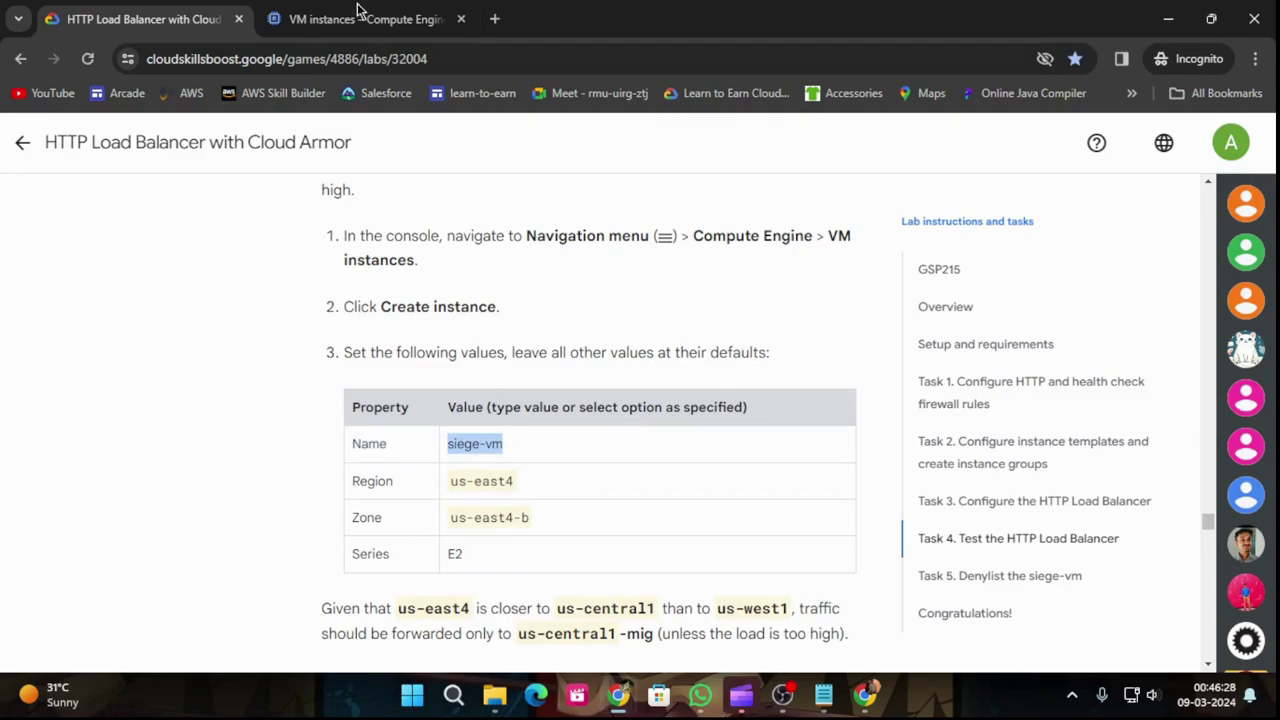
key("ctrl+Tab")
left_click(455, 190)
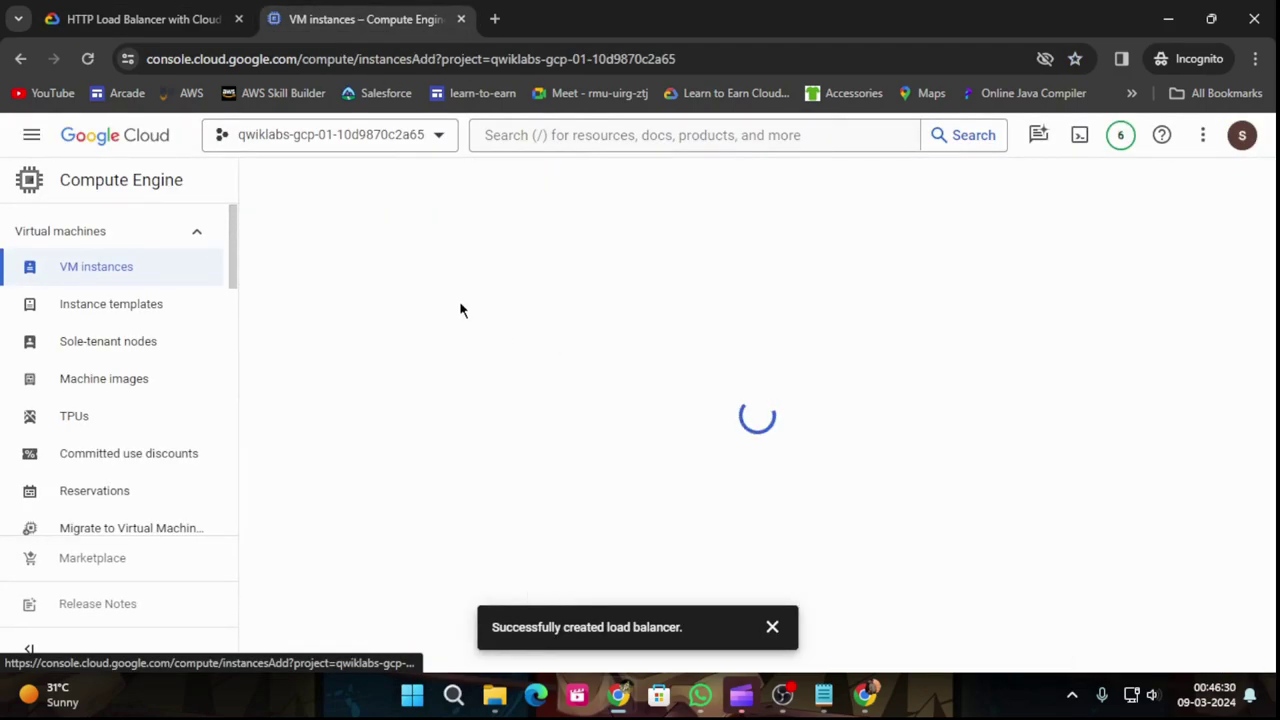
left_click_drag(470, 248, 287, 264)
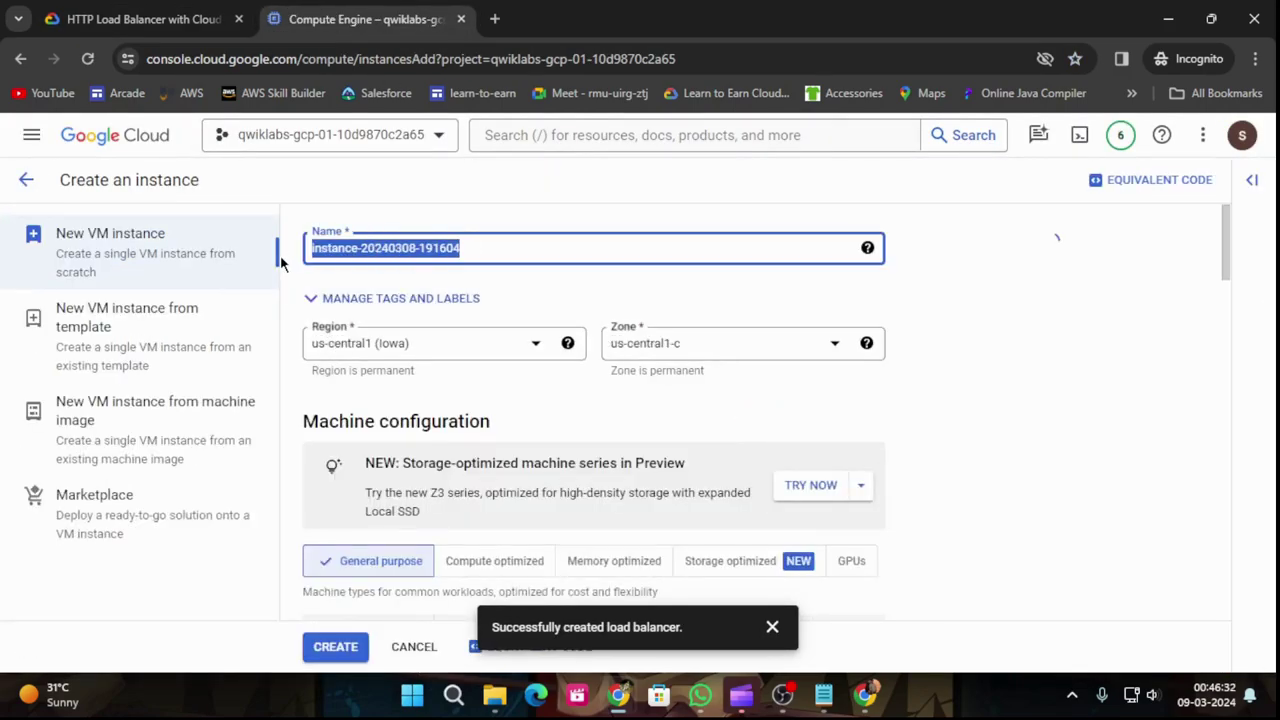
key("ctrl+v")
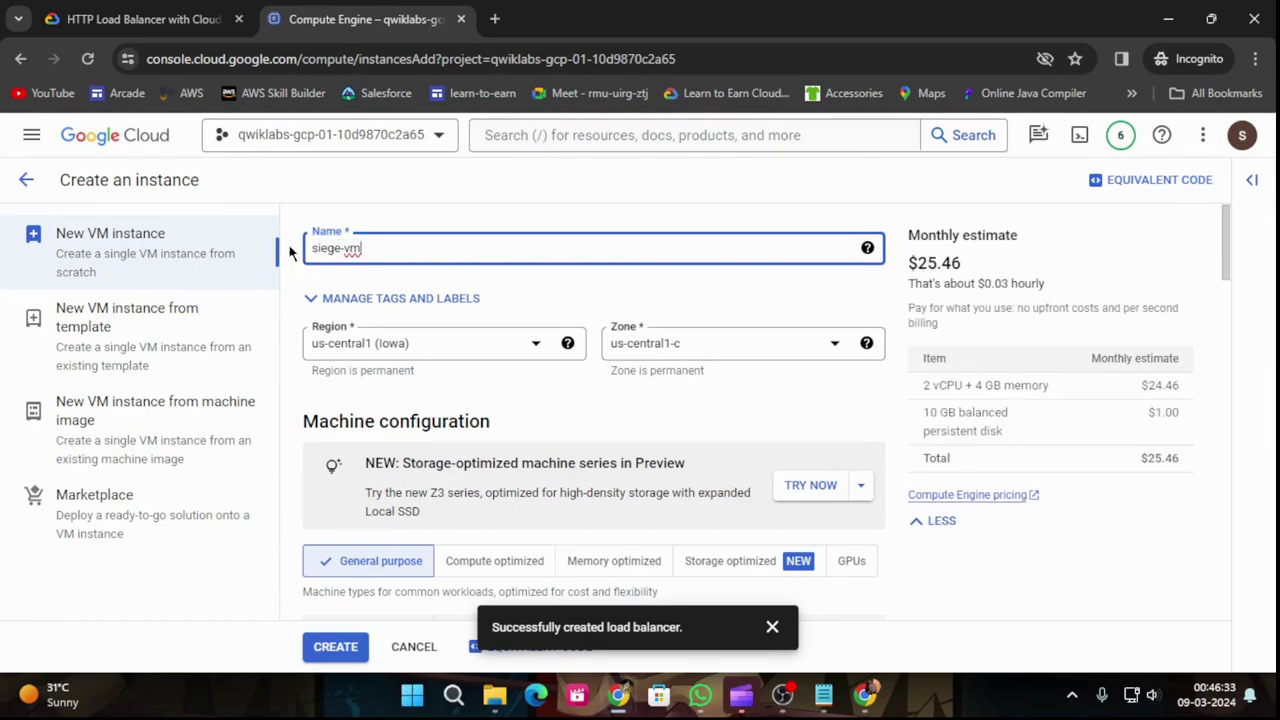
Step: Look up the region in the lab table and set the instance's region to us-east4 (Northern Virginia)
left_click(200, 19)
scroll(557, 430, "down", 1)
scroll(557, 430, "down", 1)
left_click_drag(450, 388, 577, 388)
left_click(360, 19)
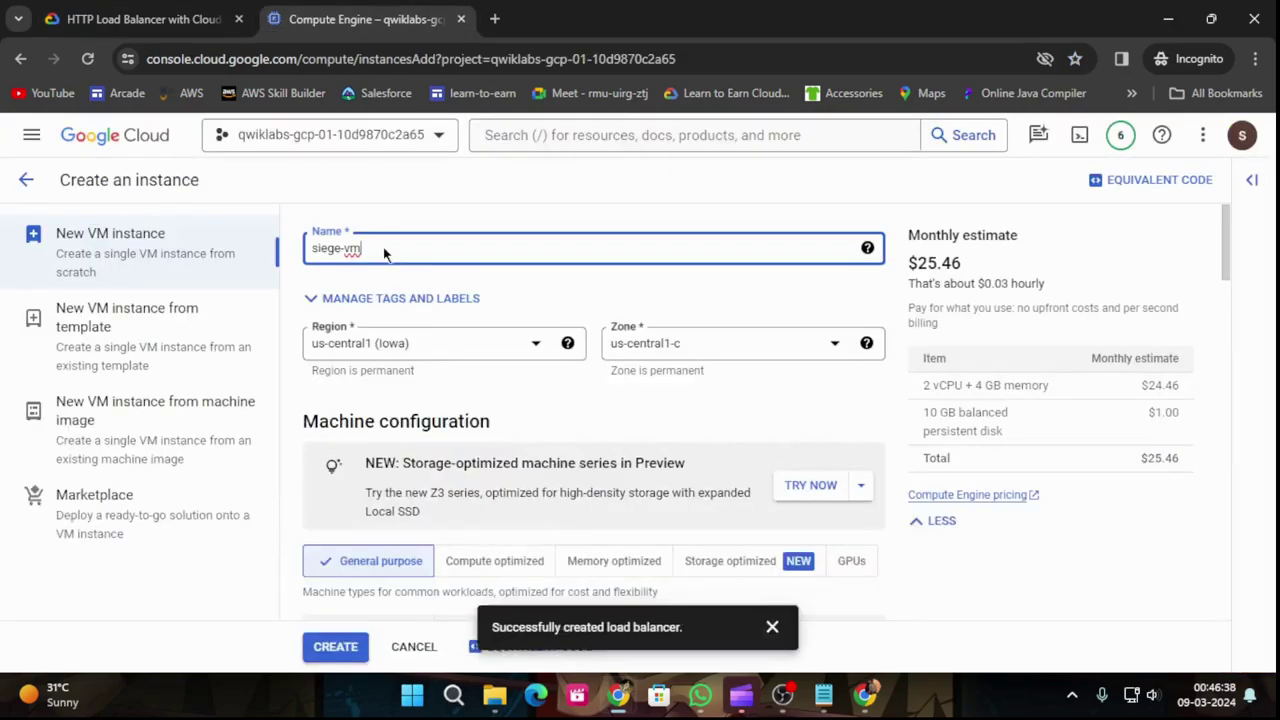
left_click(403, 346)
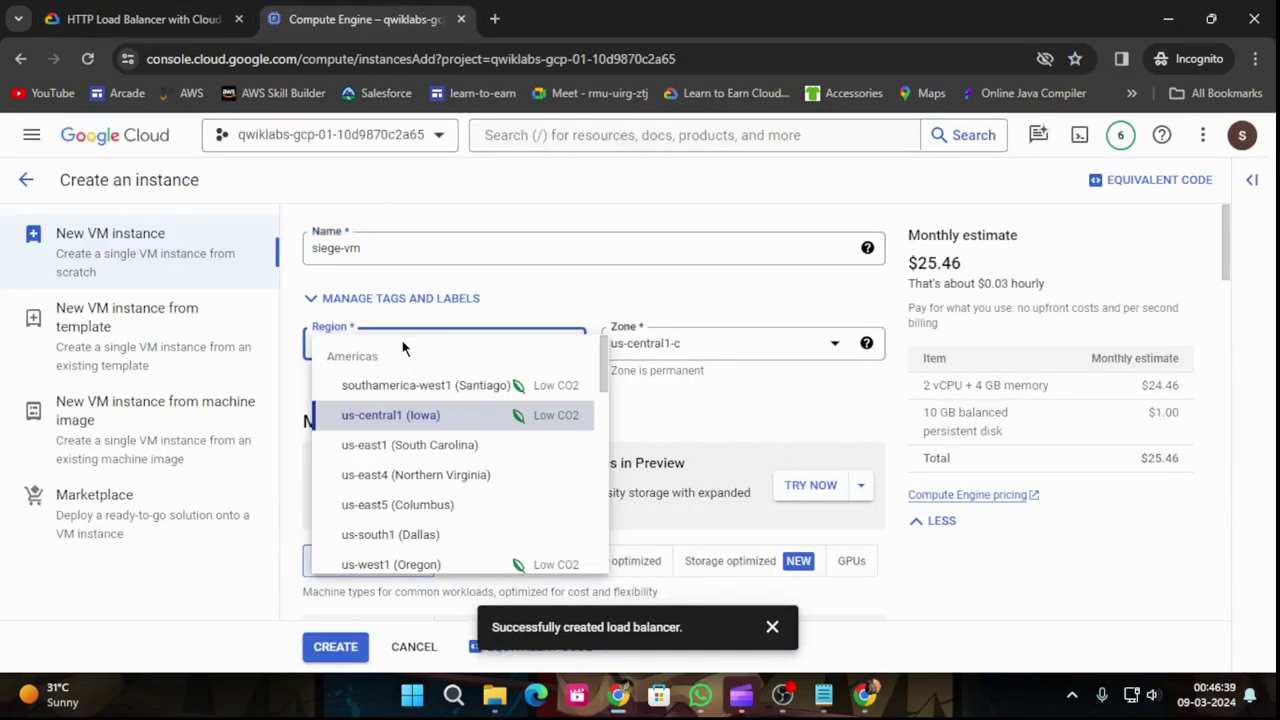
left_click(415, 475)
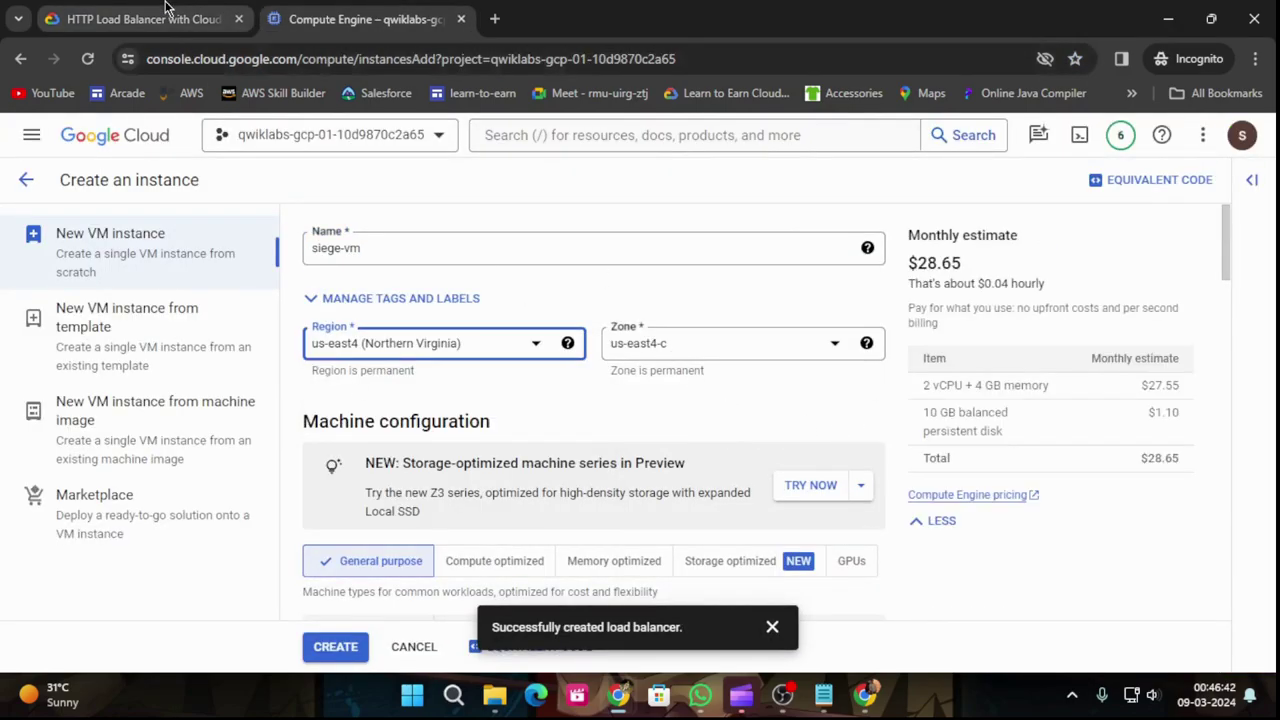
Step: Check the lab table for the zone and set the instance's zone to us-east4-b
left_click(182, 17)
left_click(320, 8)
left_click(771, 343)
left_click(740, 389)
Step: Verify the E2 machine series against the lab settings and create the instance with all remaining defaults
left_click(86, 8)
scroll(450, 372, "down", 2)
left_click(335, 12)
scroll(473, 486, "down", 2)
scroll(473, 486, "down", 2)
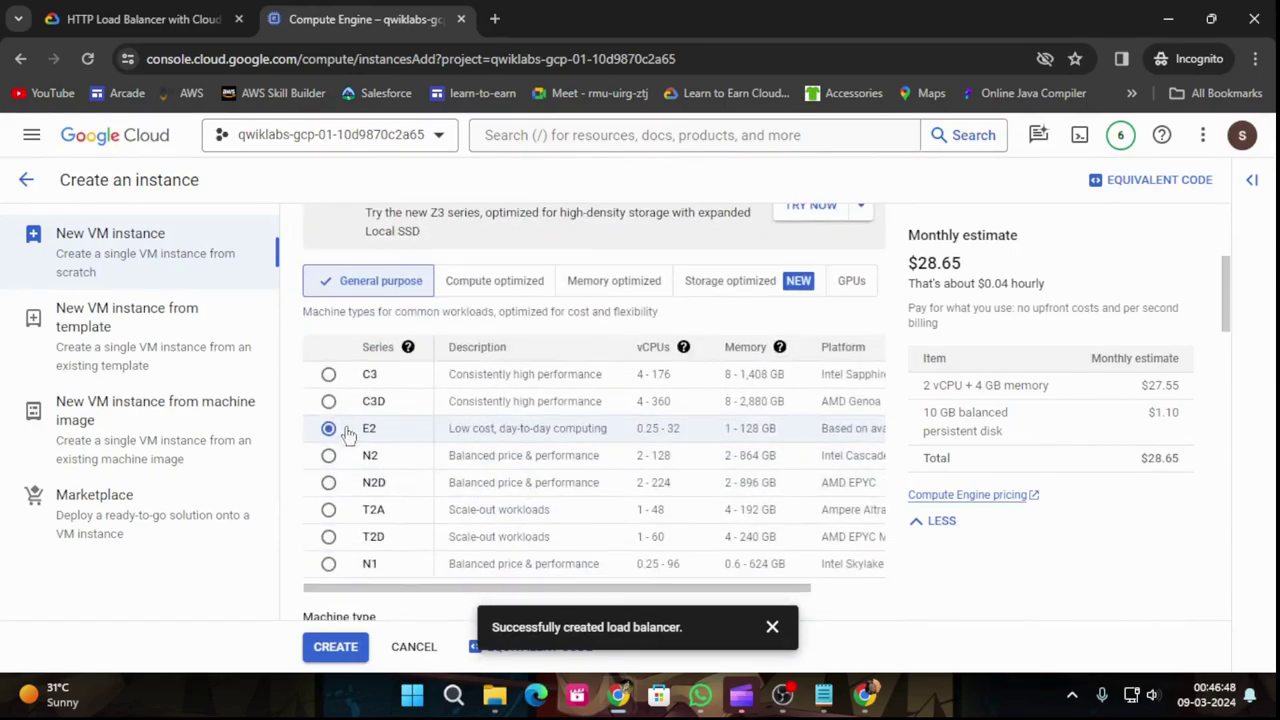
left_click(150, 17)
scroll(438, 430, "down", 1)
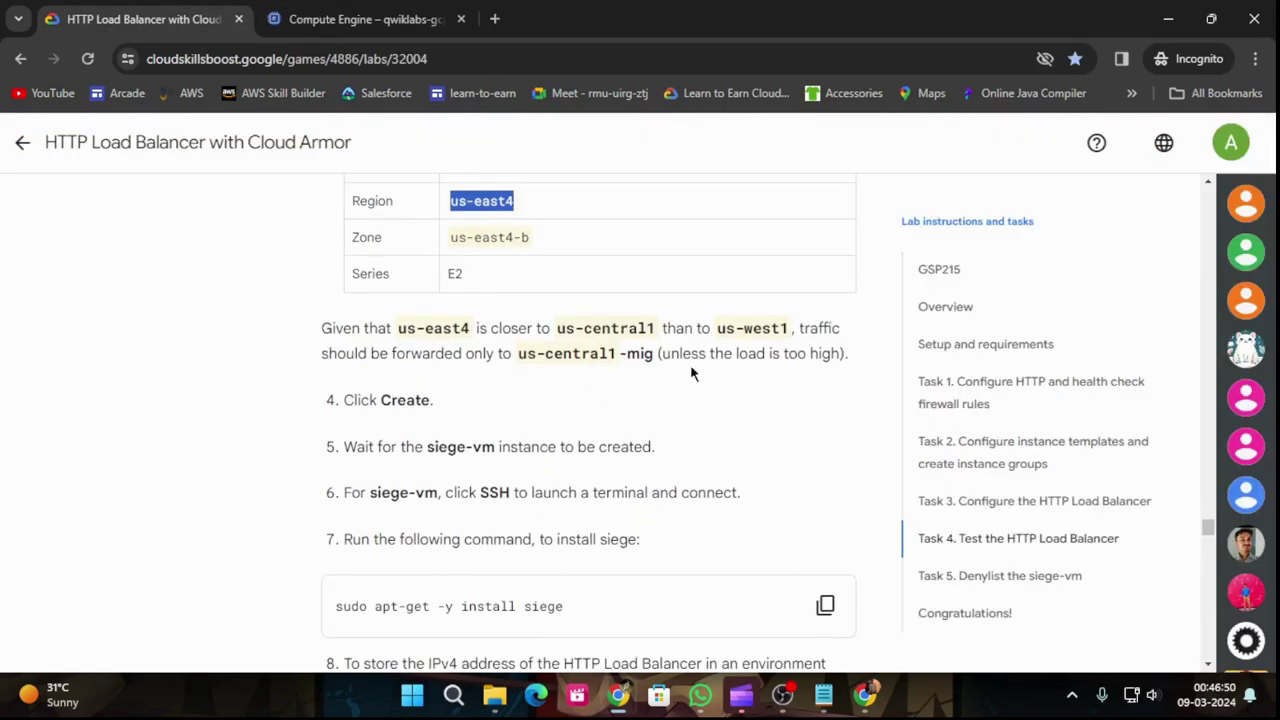
left_click(355, 19)
scroll(503, 497, "down", 6)
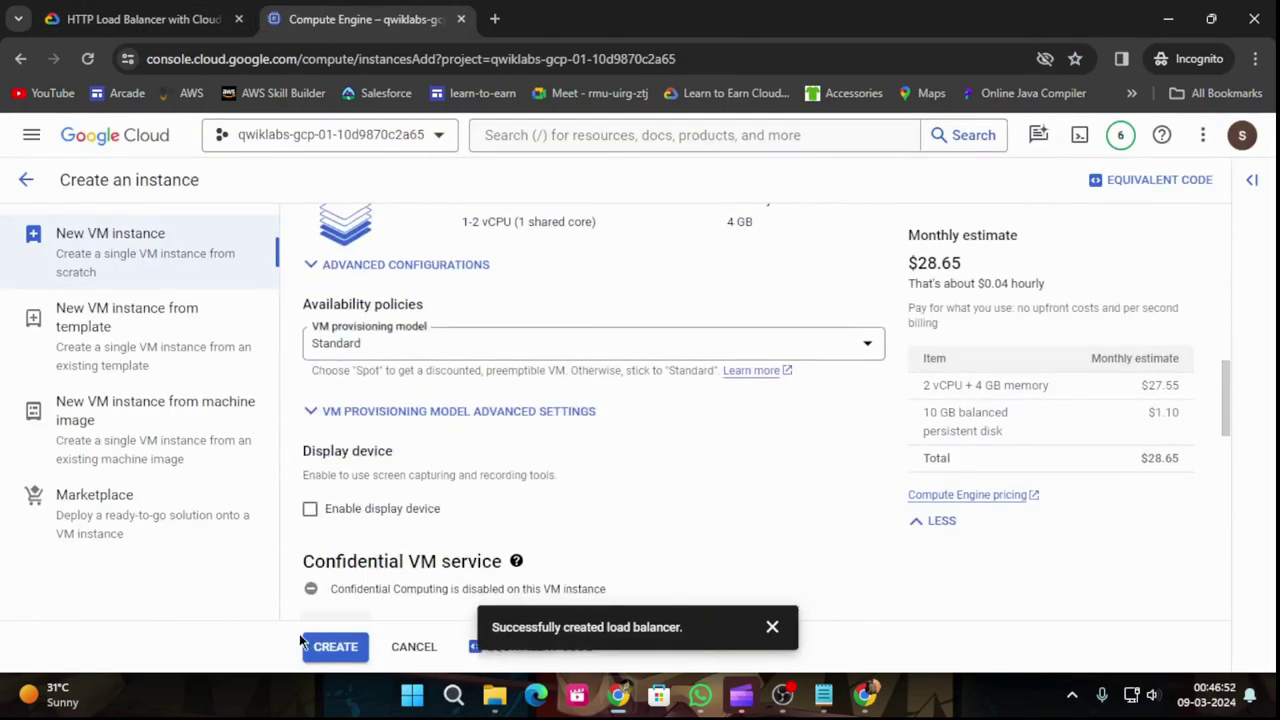
left_click(333, 647)
Step: Copy the siege installation command from the lab, return to the VM instances list and dismiss the load balancer notification
left_click(140, 19)
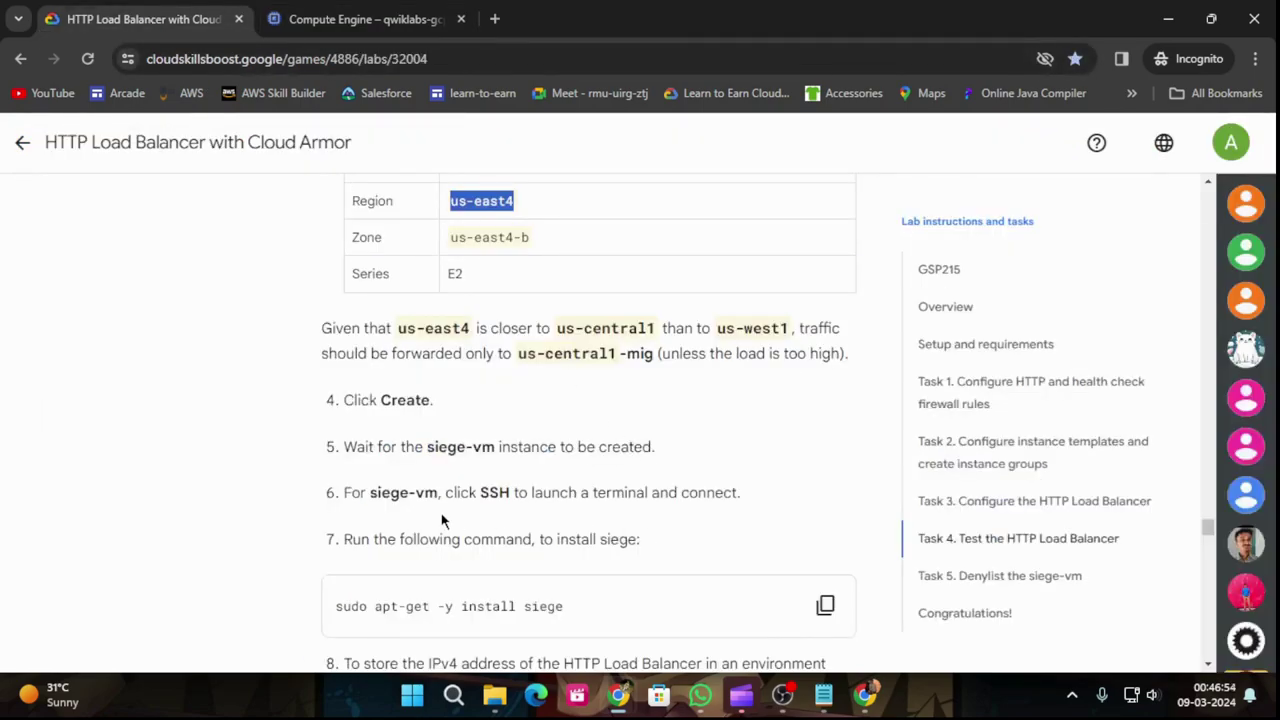
scroll(449, 517, "down", 3)
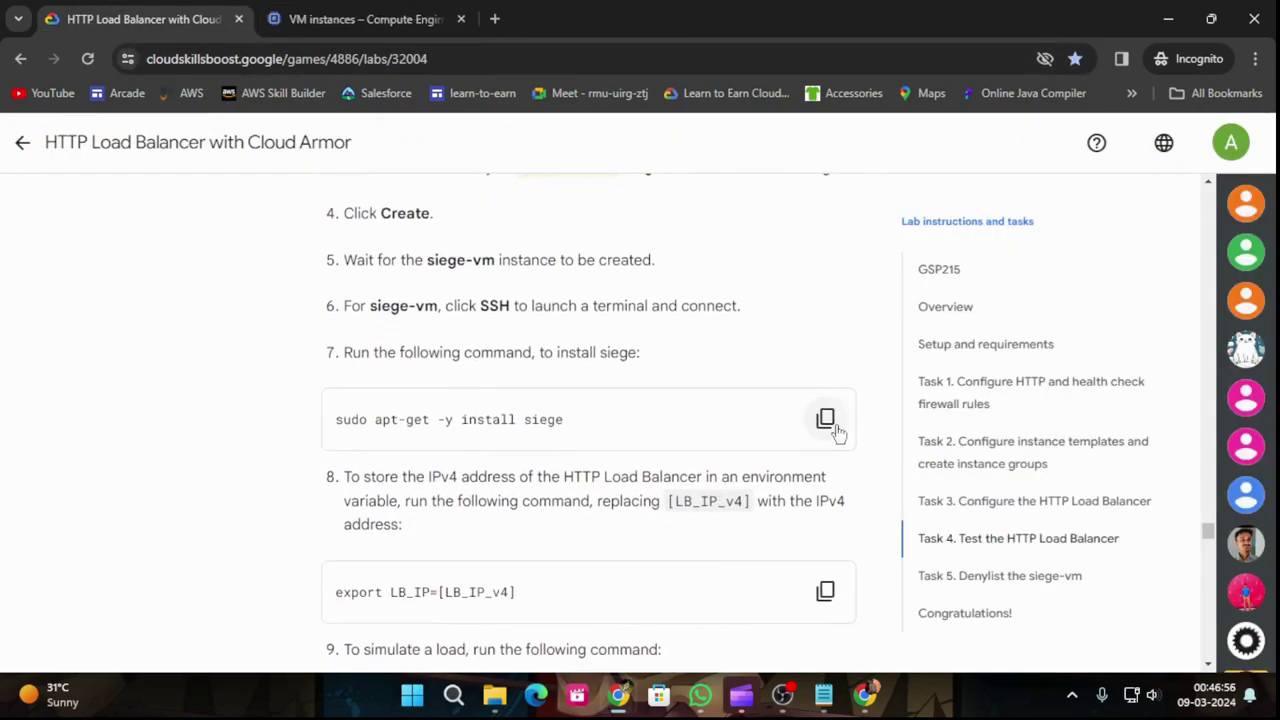
left_click(815, 432)
left_click(355, 19)
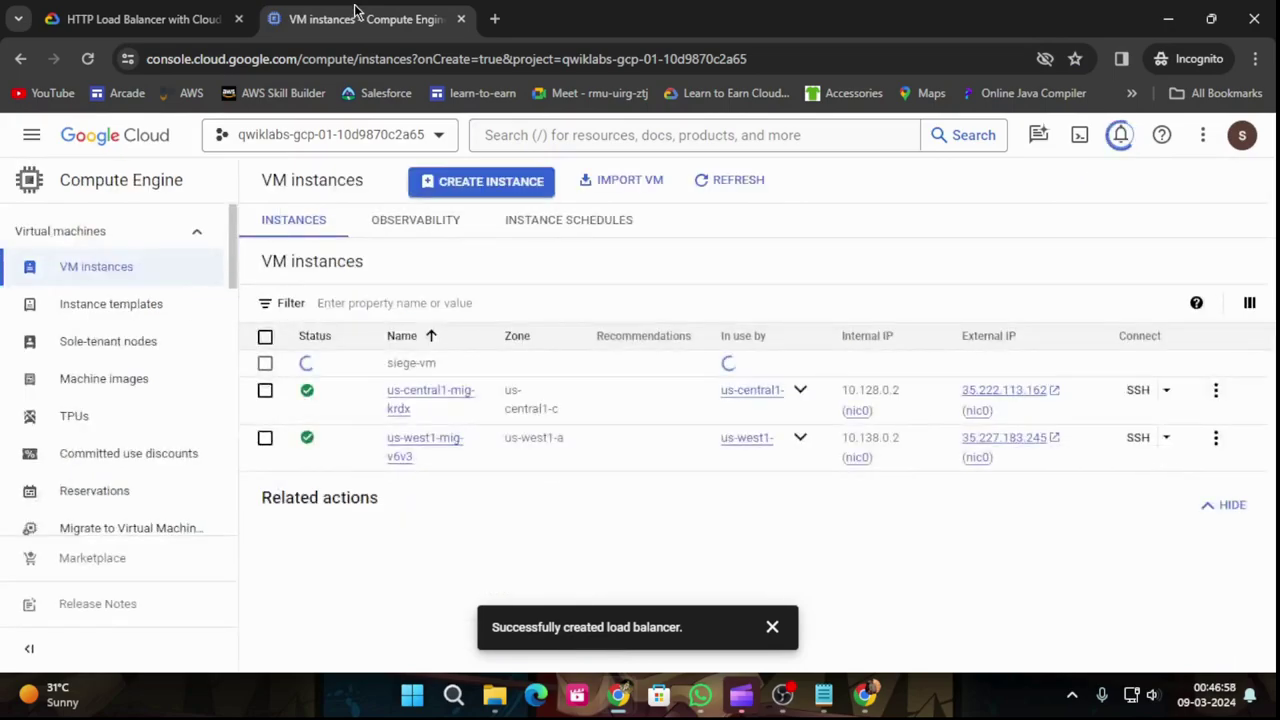
left_click(772, 627)
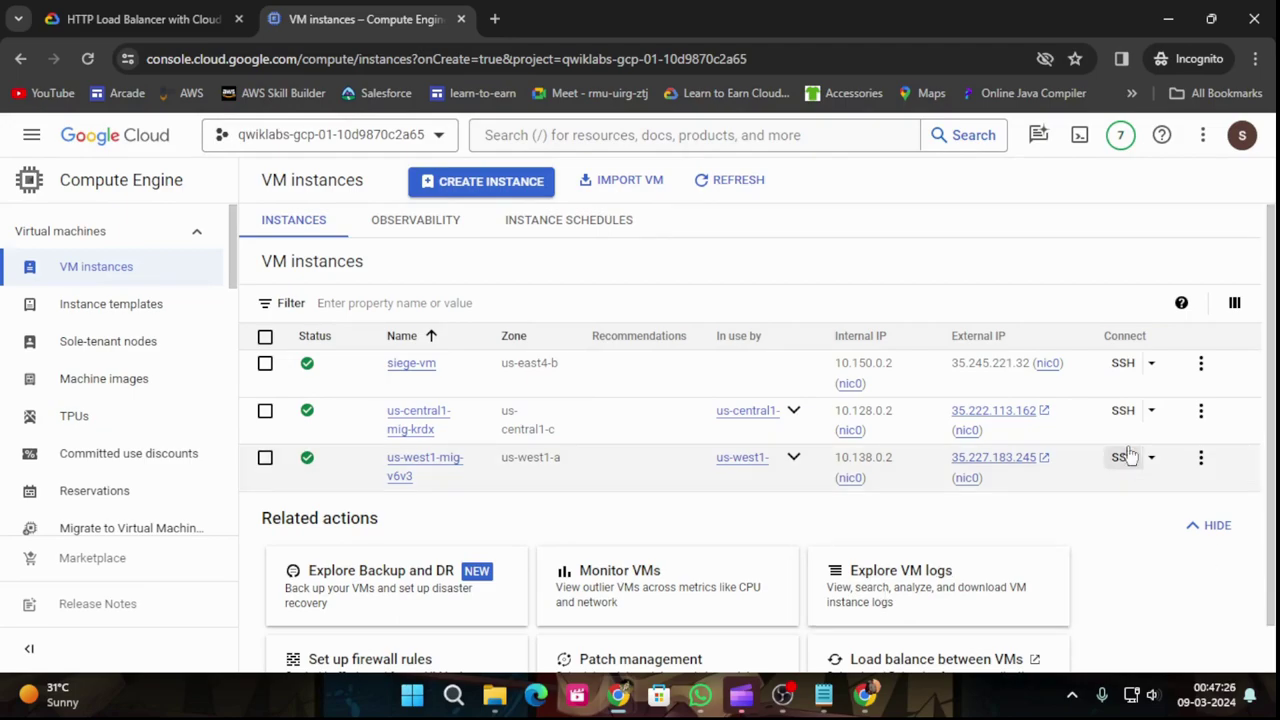
Step: Open an authorized SSH-in-browser session to siege-vm and run sudo apt-get -y install siege
left_click(1124, 364)
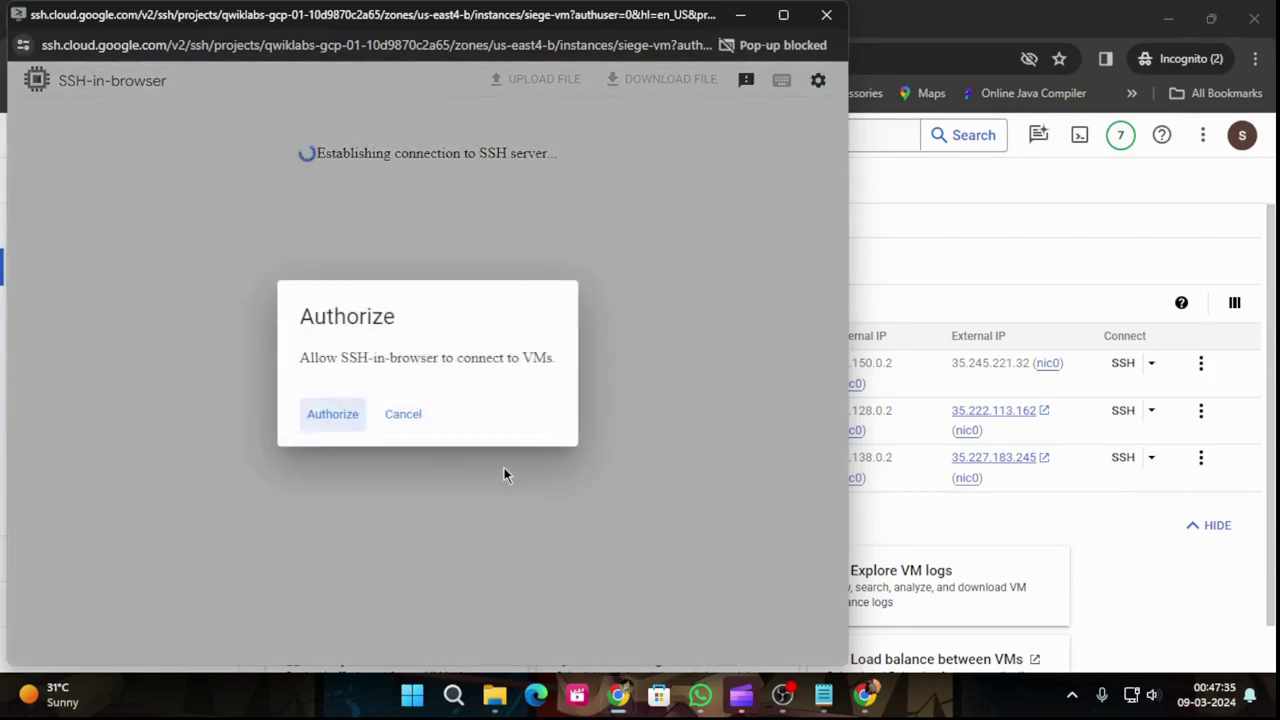
left_click(316, 418)
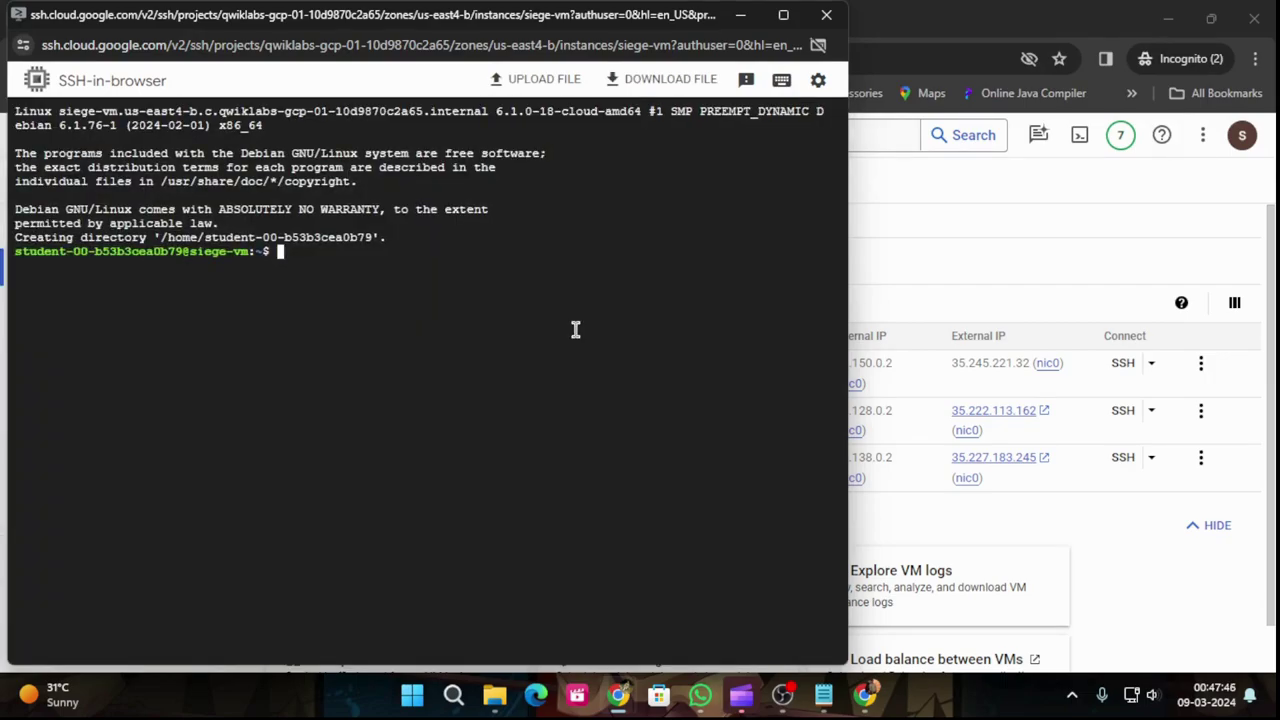
key("ctrl+v")
key("Return")
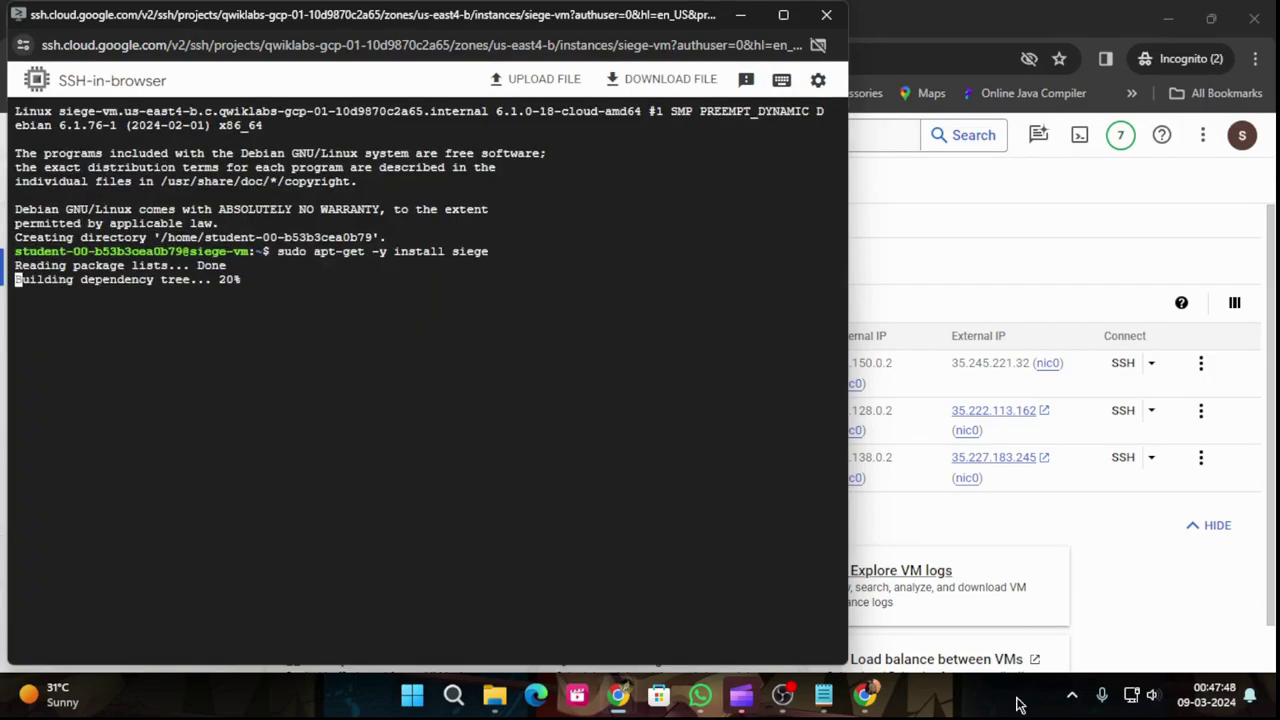
Step: Review the lab instructions for exporting the load balancer's IPv4 address as LB_IP and simulating a load with siege
left_click(1013, 617)
left_click(46, 8)
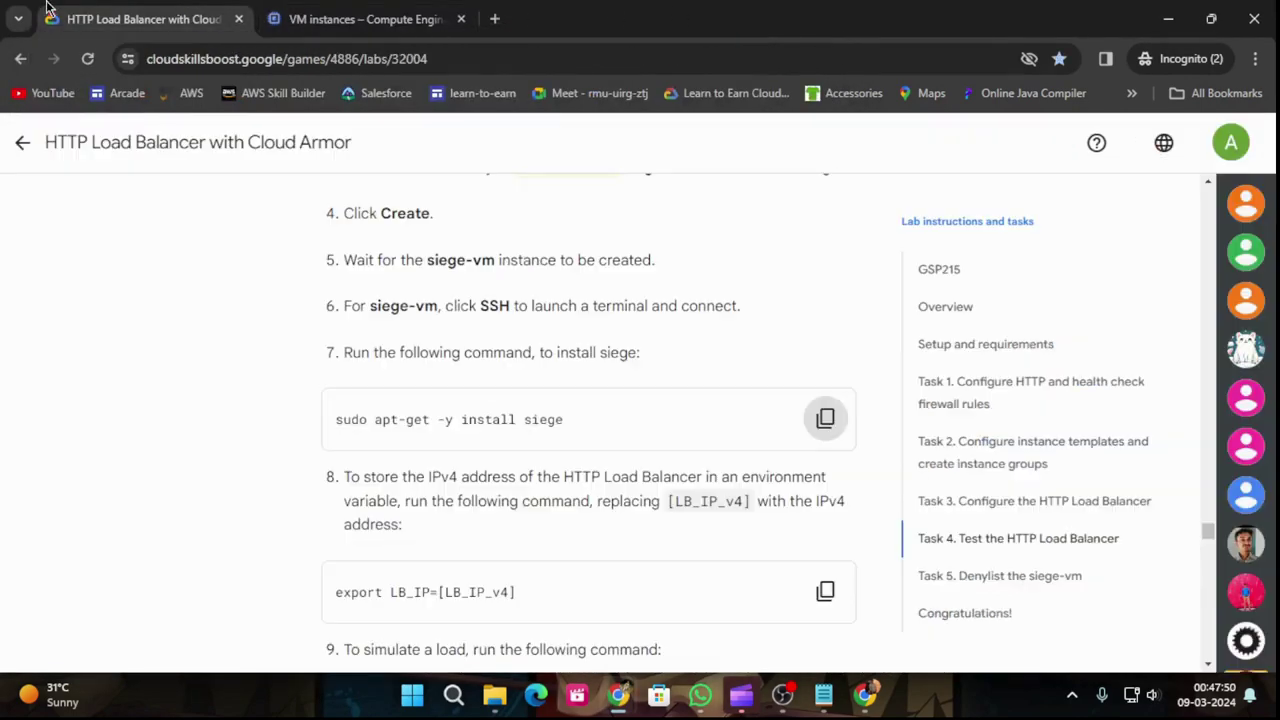
scroll(700, 400, "down", 2)
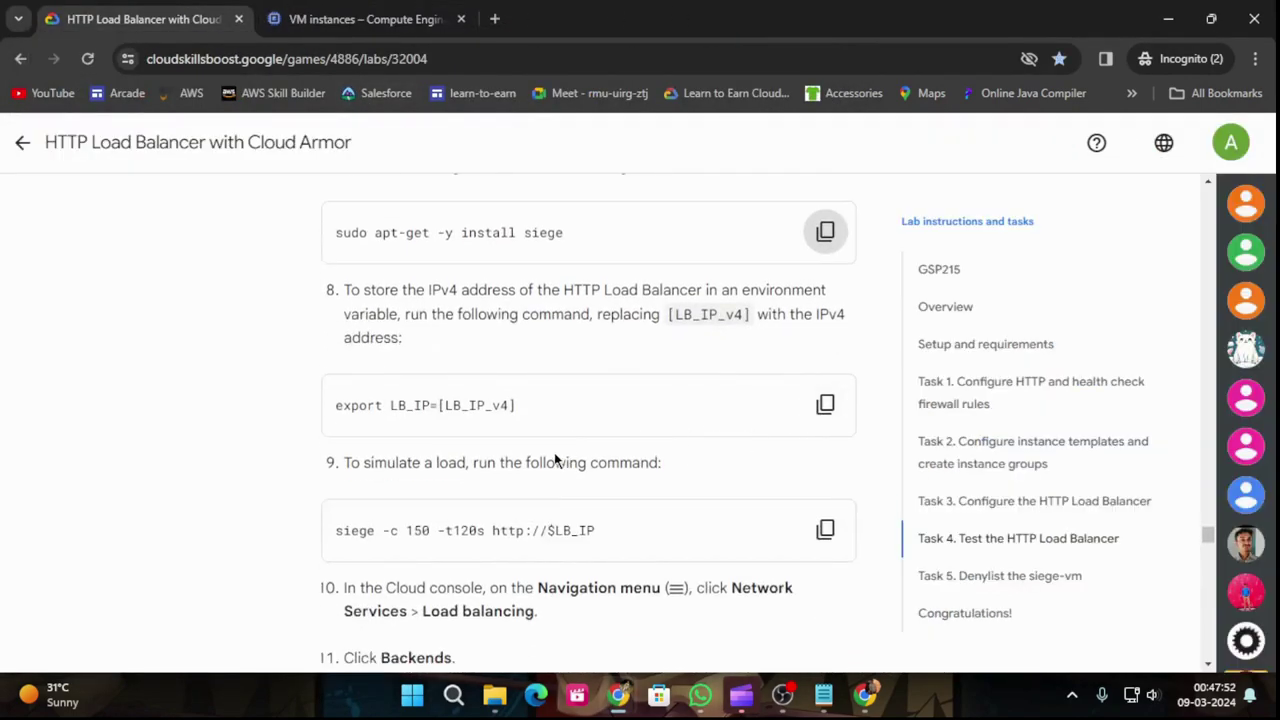
scroll(552, 455, "up", 2)
scroll(552, 460, "down", 1)
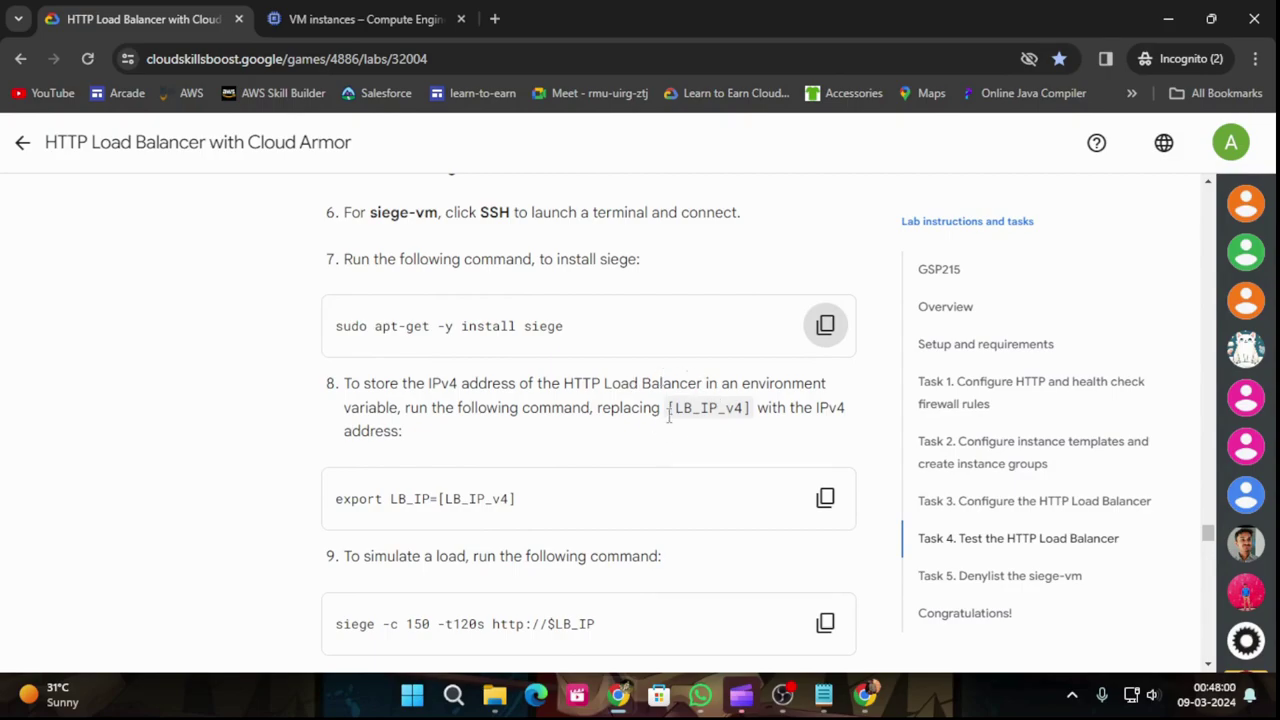
scroll(734, 440, "up", 2)
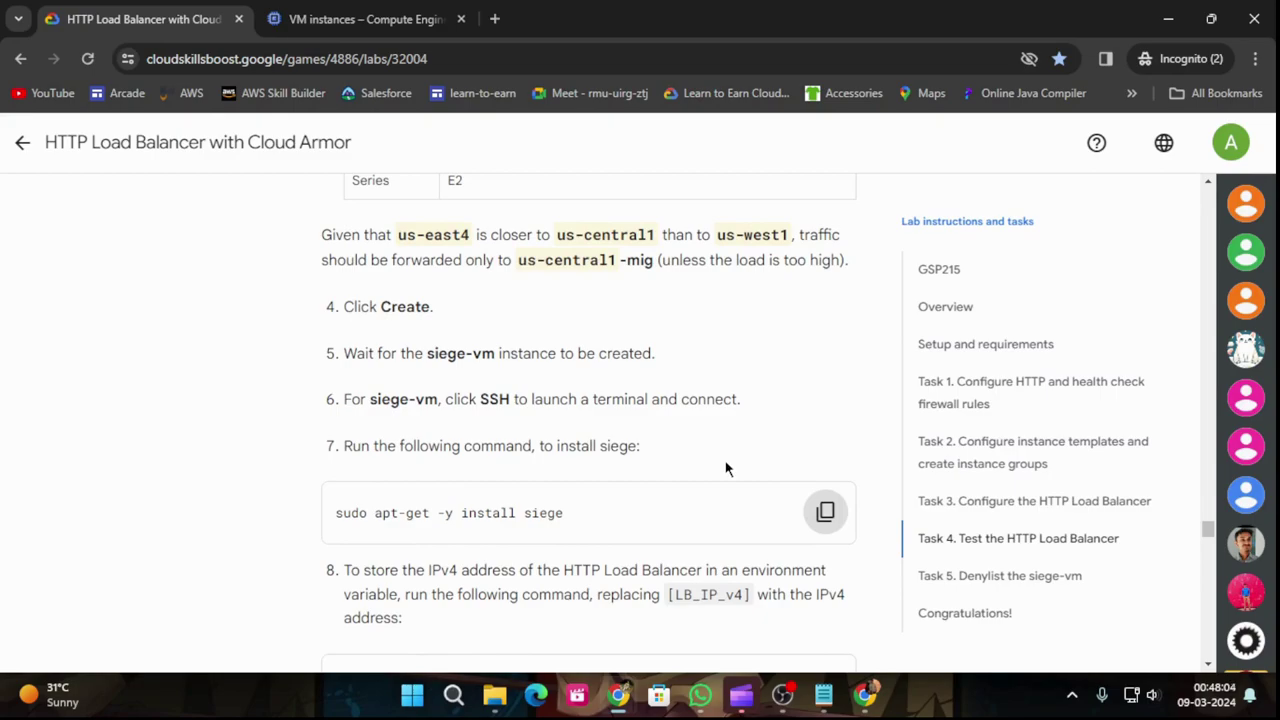
scroll(729, 459, "down", 2)
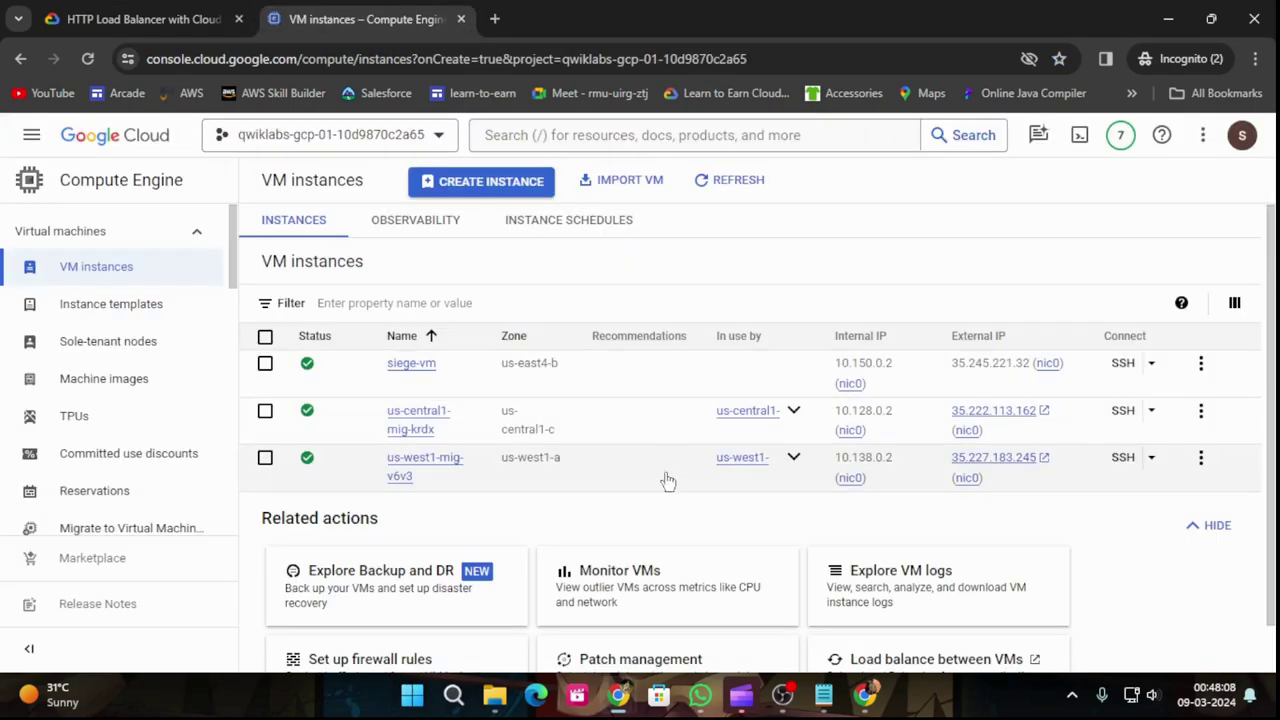
Step: Check the siege installation in the siege-vm SSH terminal and return to the VM instances list
mouse_move(622, 690)
left_click(784, 610)
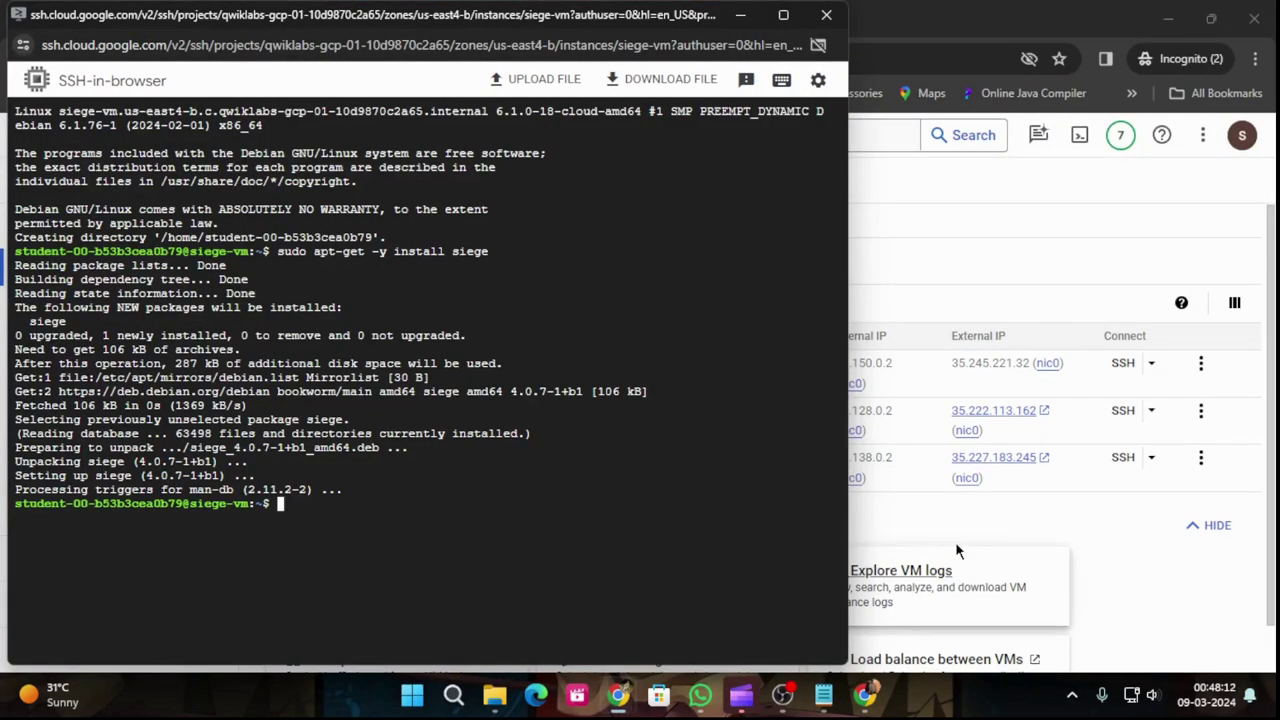
left_click(980, 543)
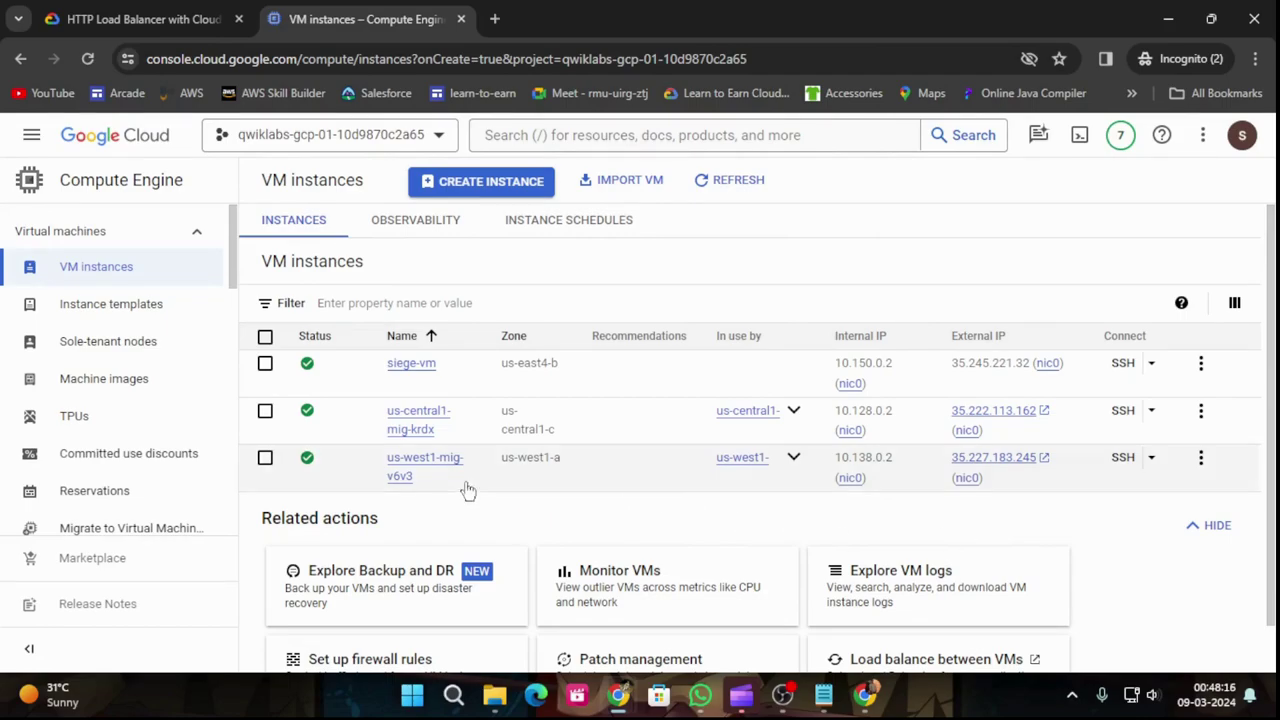
Step: Copy the "export LB_IP=" part of the lab's command and paste it at the siege-vm SSH terminal prompt
left_click(130, 19)
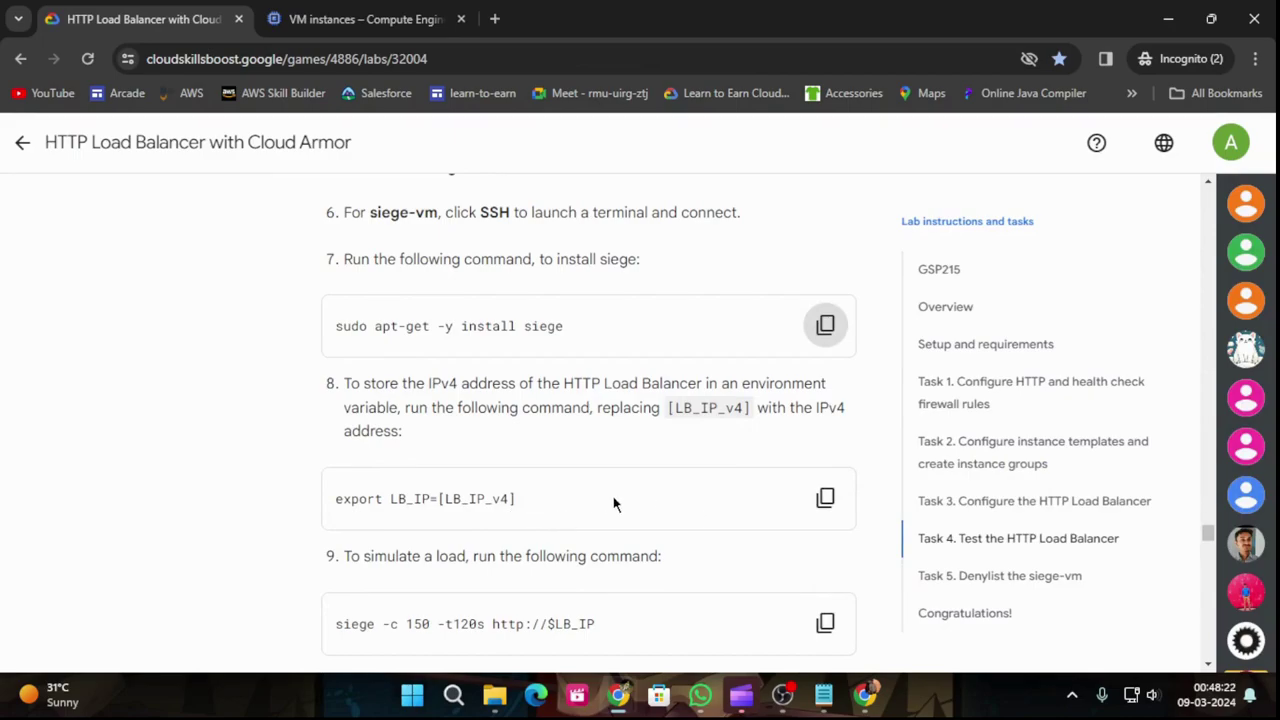
scroll(615, 498, "down", 2)
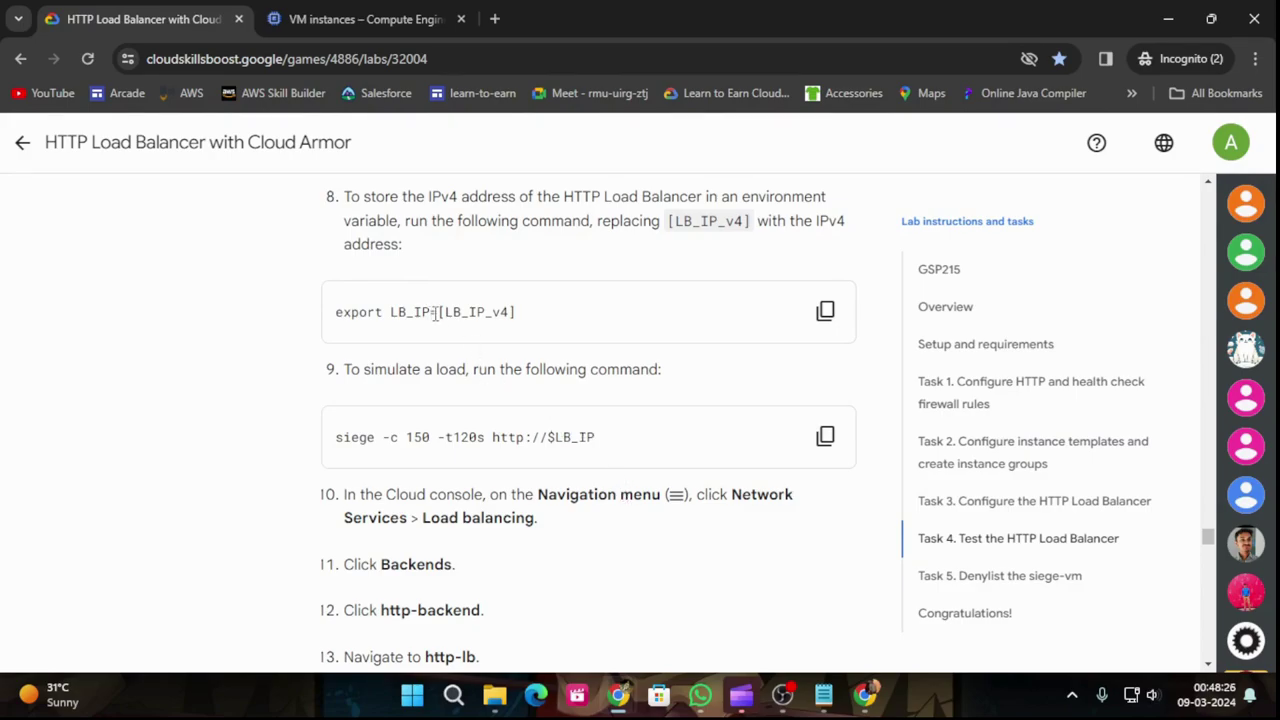
left_click_drag(440, 313, 308, 318)
left_click(395, 16)
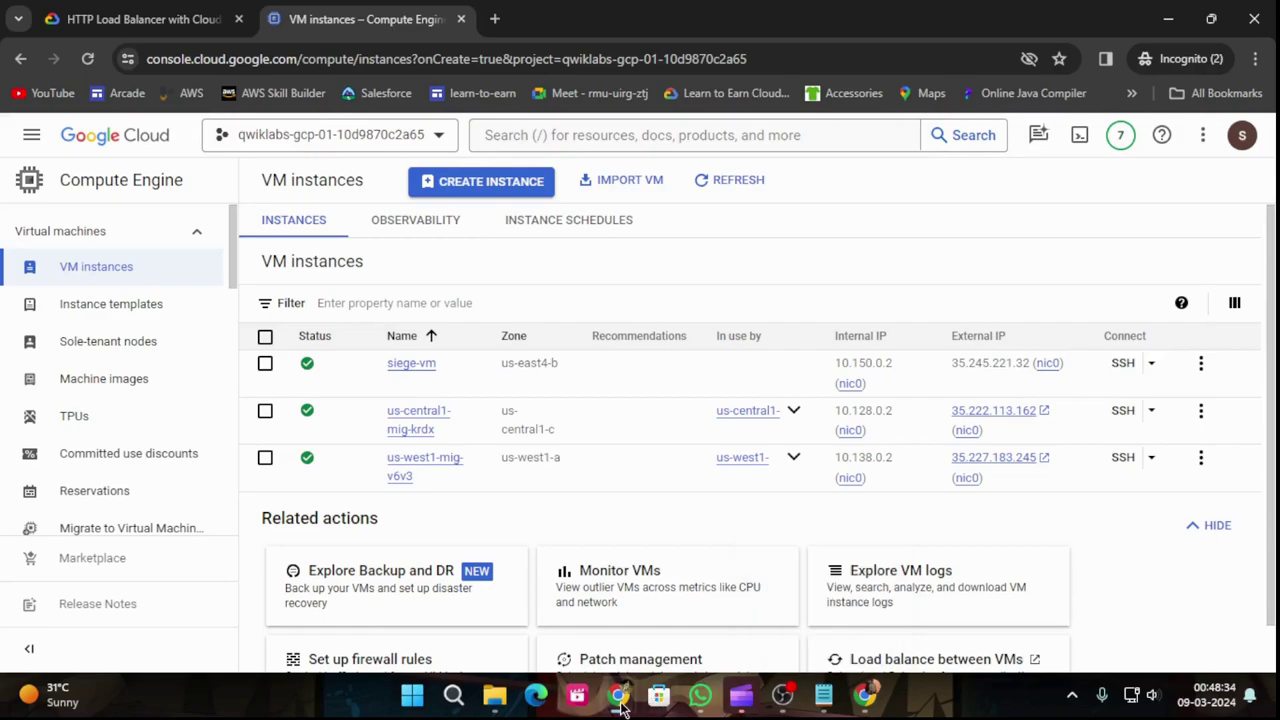
mouse_move(622, 707)
left_click(818, 600)
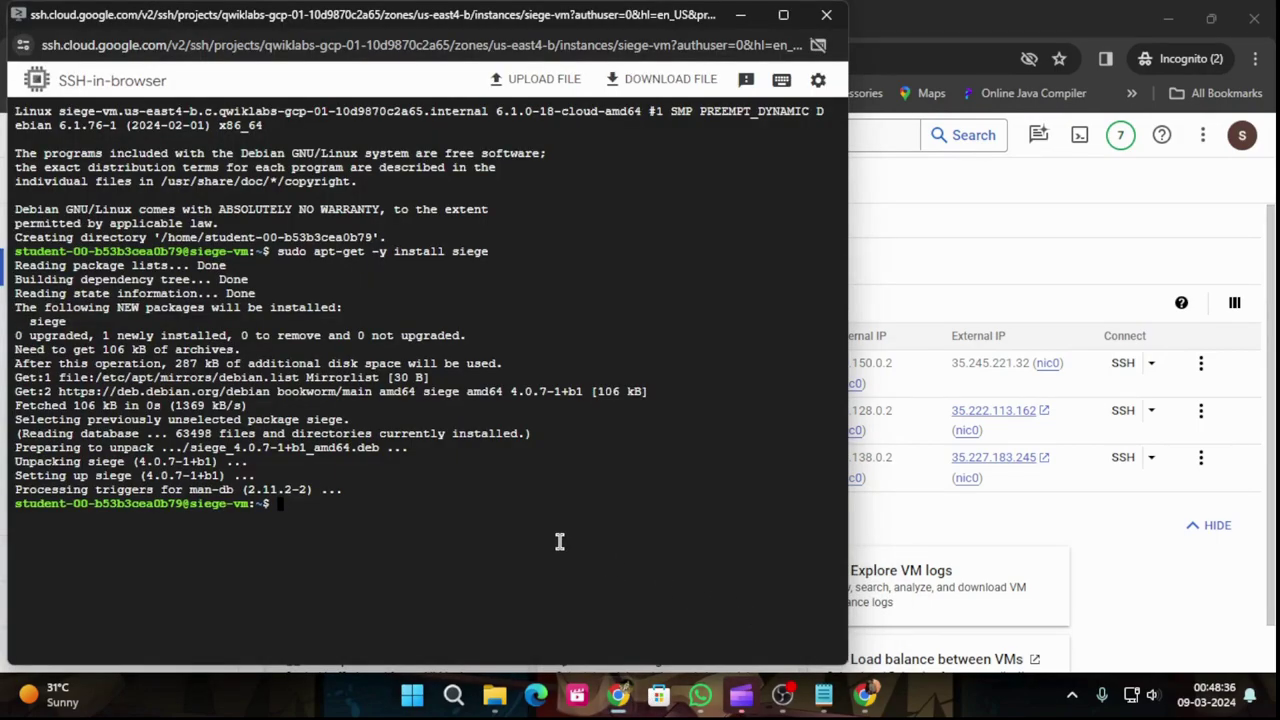
key("ctrl+v")
Step: Return to the Cloud console, find Load balancing through the recent searches and open the details of http-lb
left_click(1025, 295)
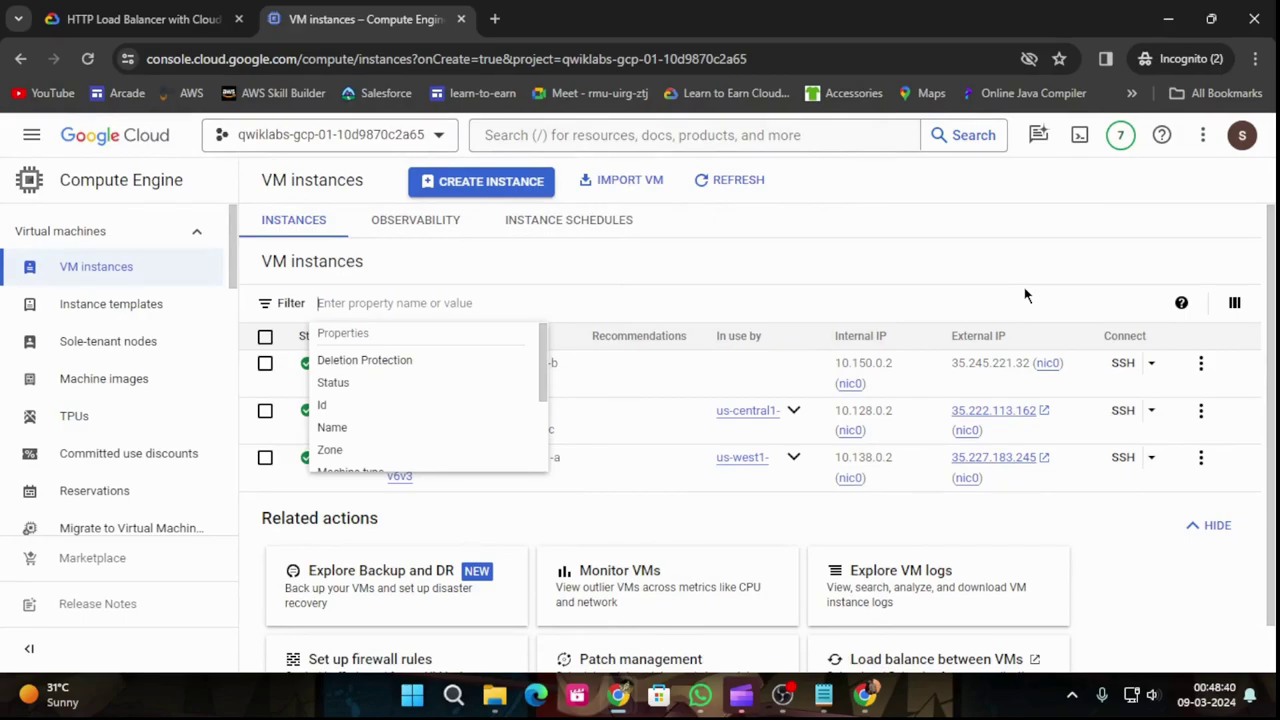
scroll(140, 490, "down", 3)
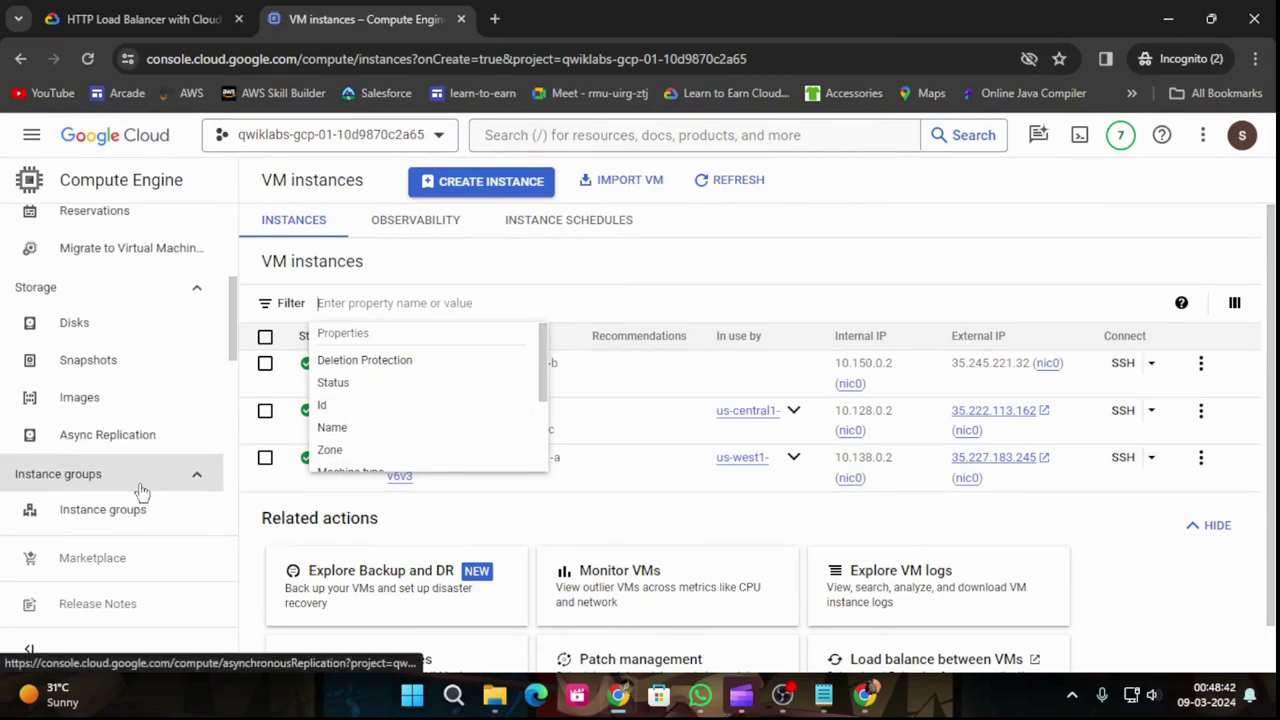
scroll(140, 490, "down", 3)
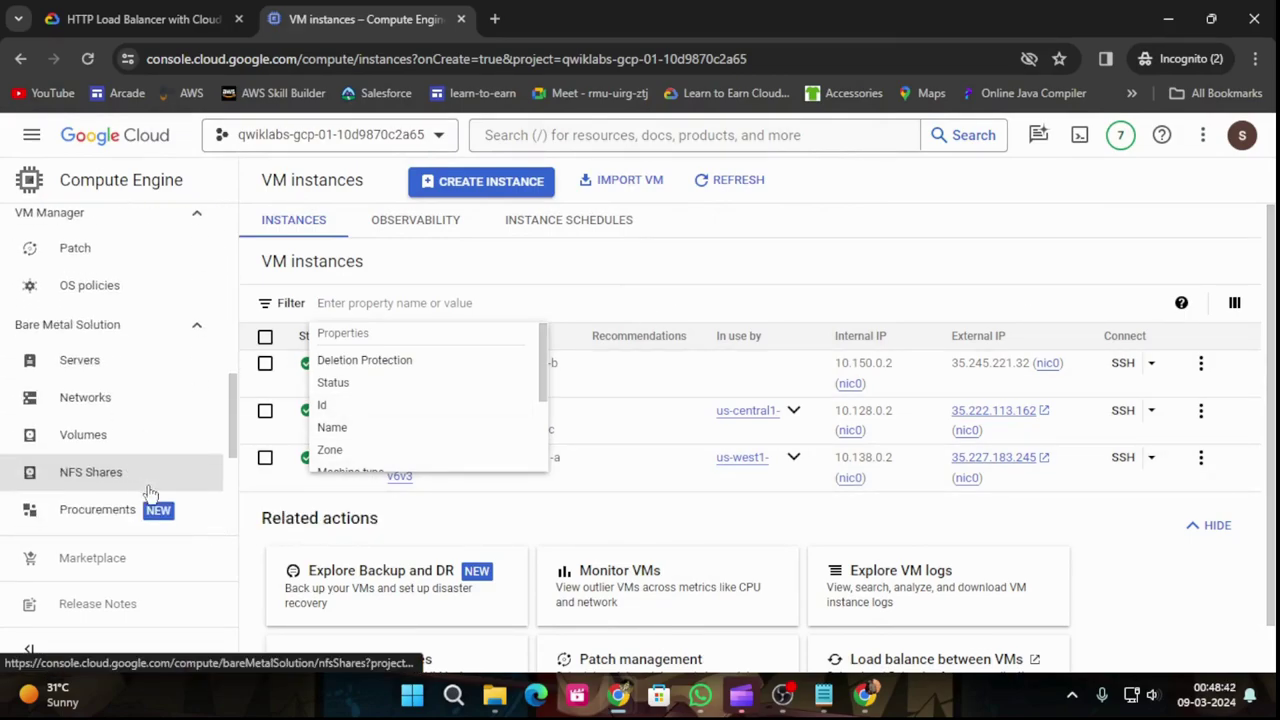
left_click(30, 135)
scroll(137, 514, "down", 2)
mouse_move(206, 452)
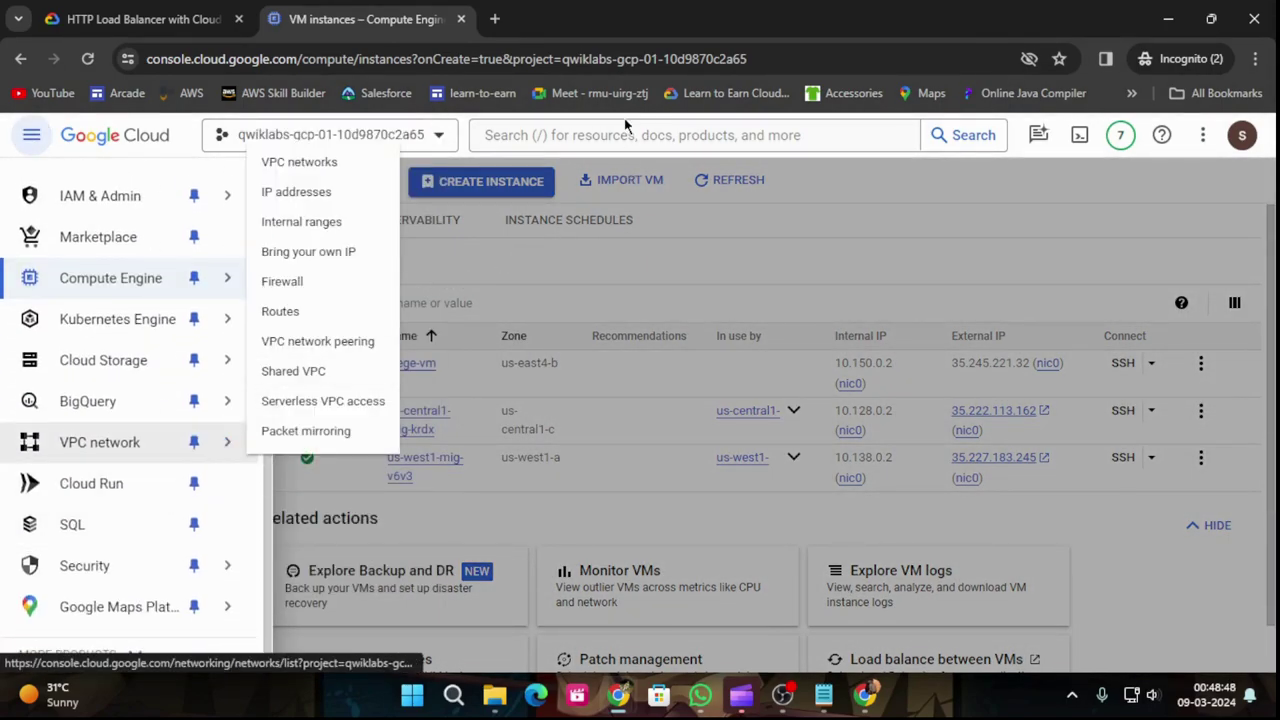
left_click(626, 127)
left_click(632, 137)
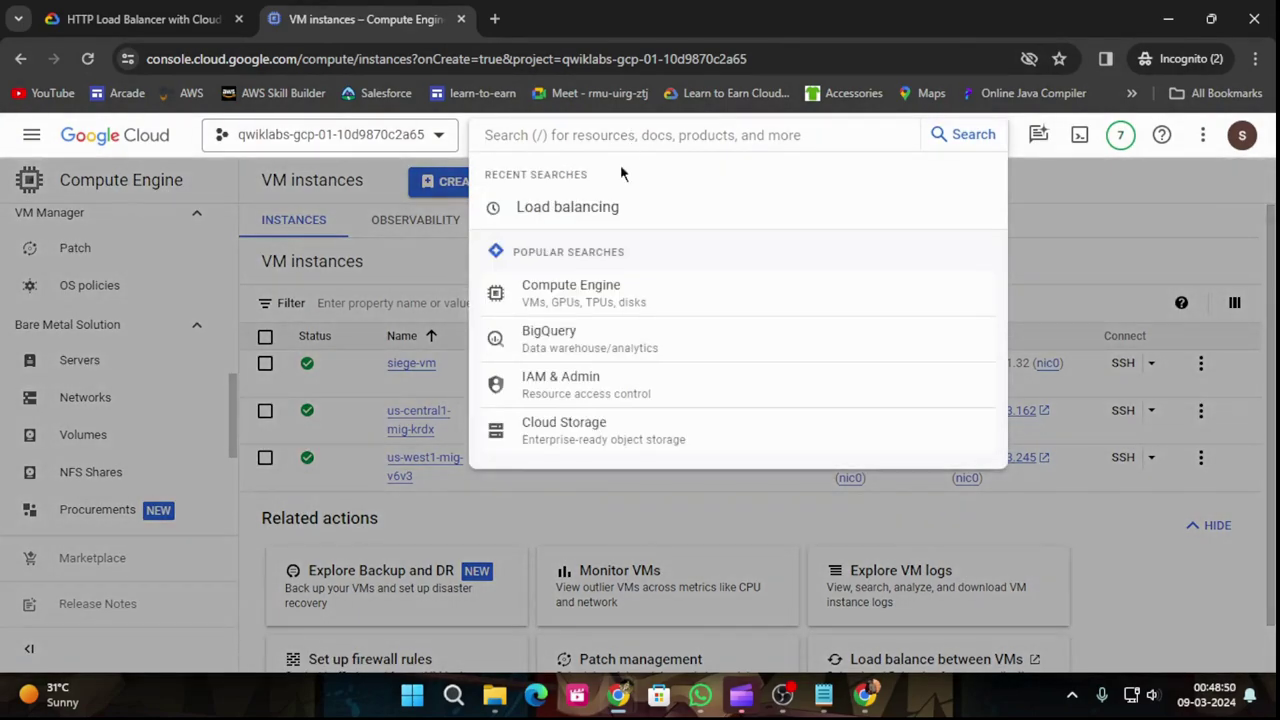
left_click(598, 208)
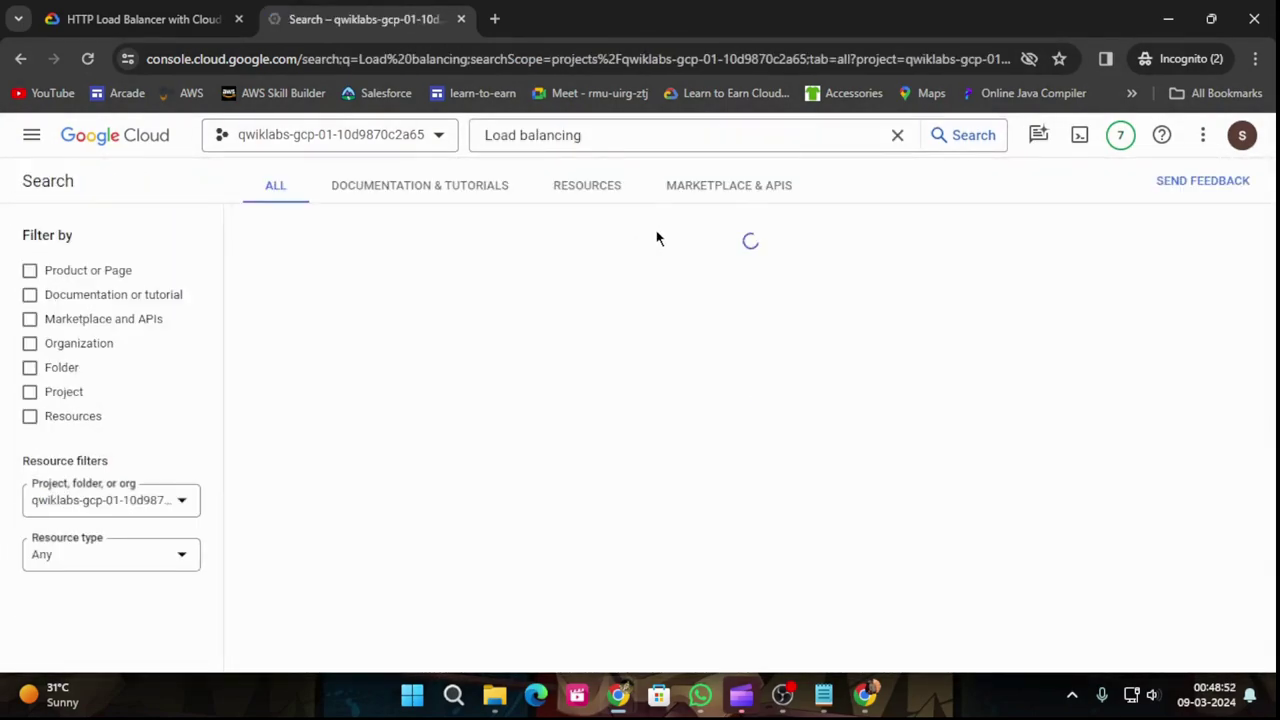
left_click(303, 310)
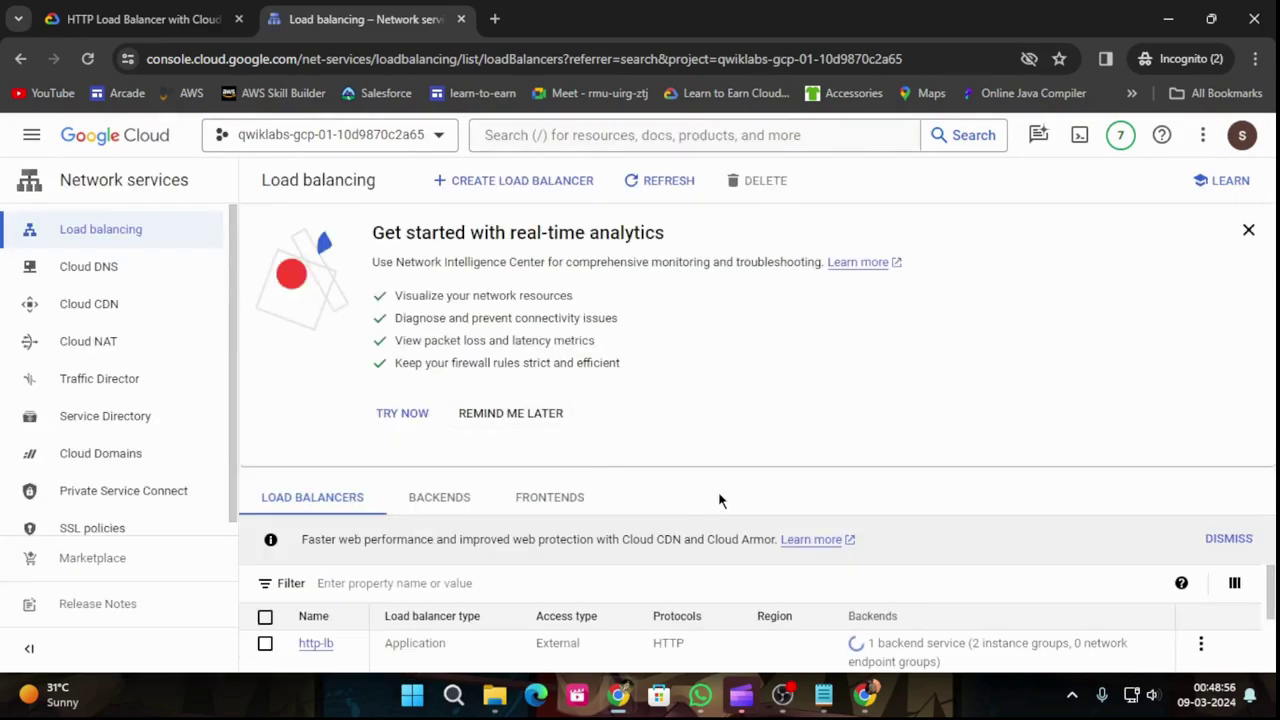
left_click(315, 644)
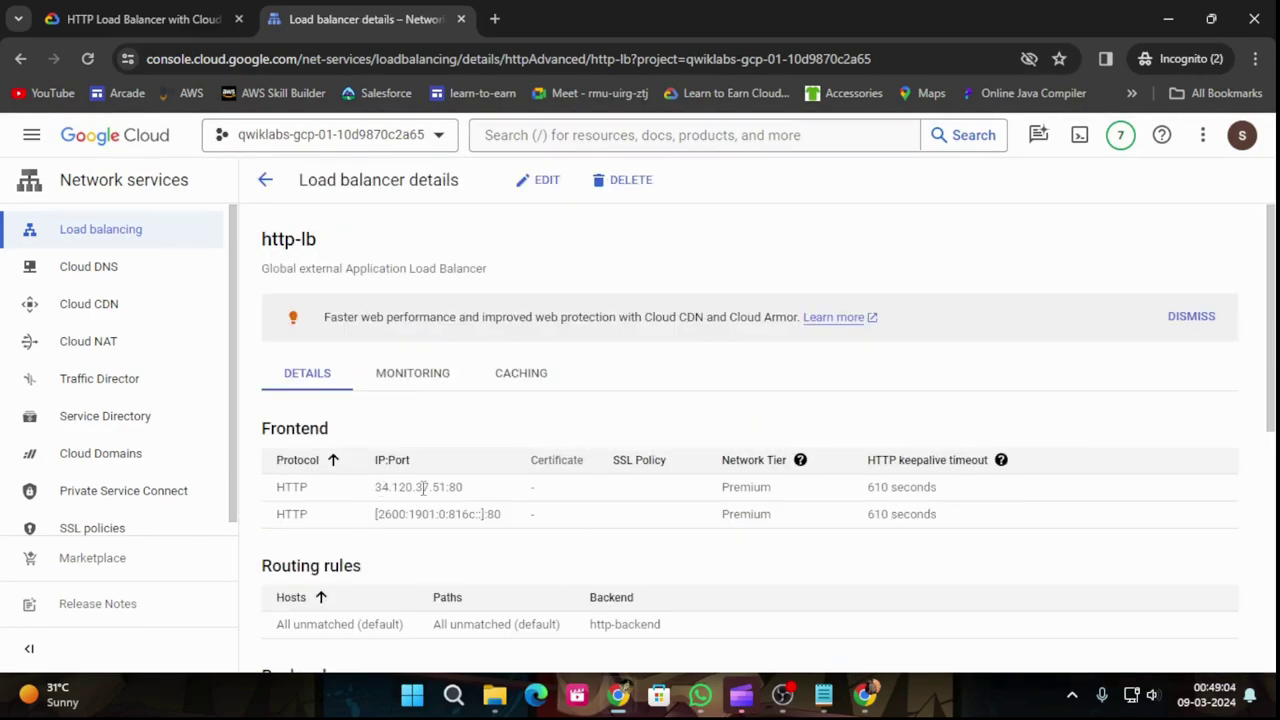
Step: Examine the frontend addresses, edit configuration and backend services of the http-lb load balancer
scroll(480, 495, "down", 2)
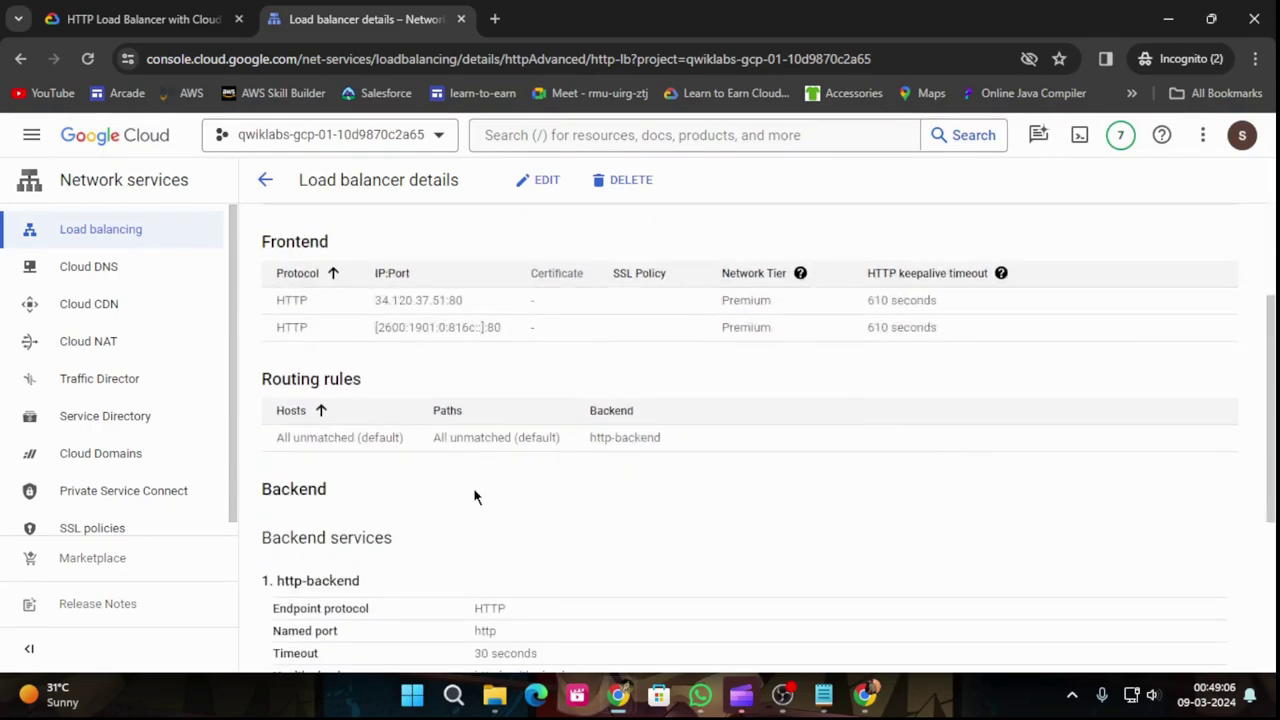
scroll(474, 497, "down", 1)
scroll(474, 497, "down", 2)
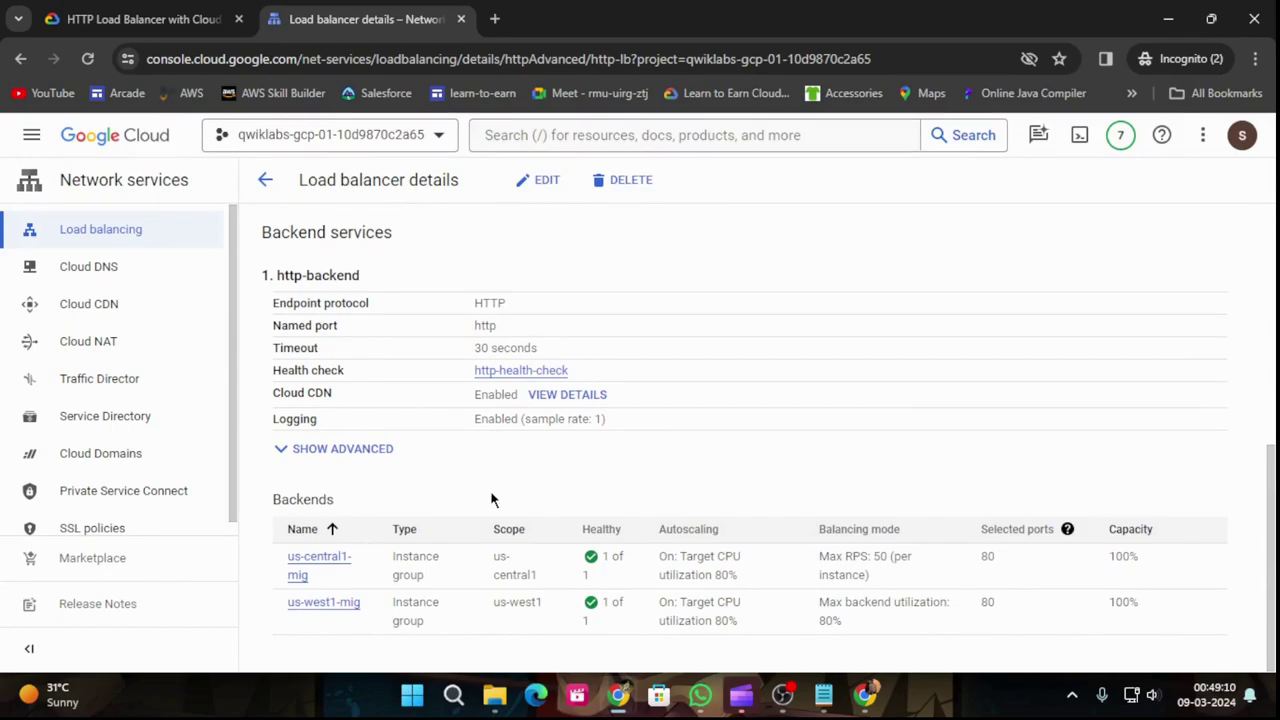
scroll(490, 498, "up", 4)
mouse_move(468, 374)
left_mouse_down()
mouse_move(375, 372)
mouse_move(462, 388)
left_mouse_up()
left_click(511, 450)
scroll(505, 445, "up", 2)
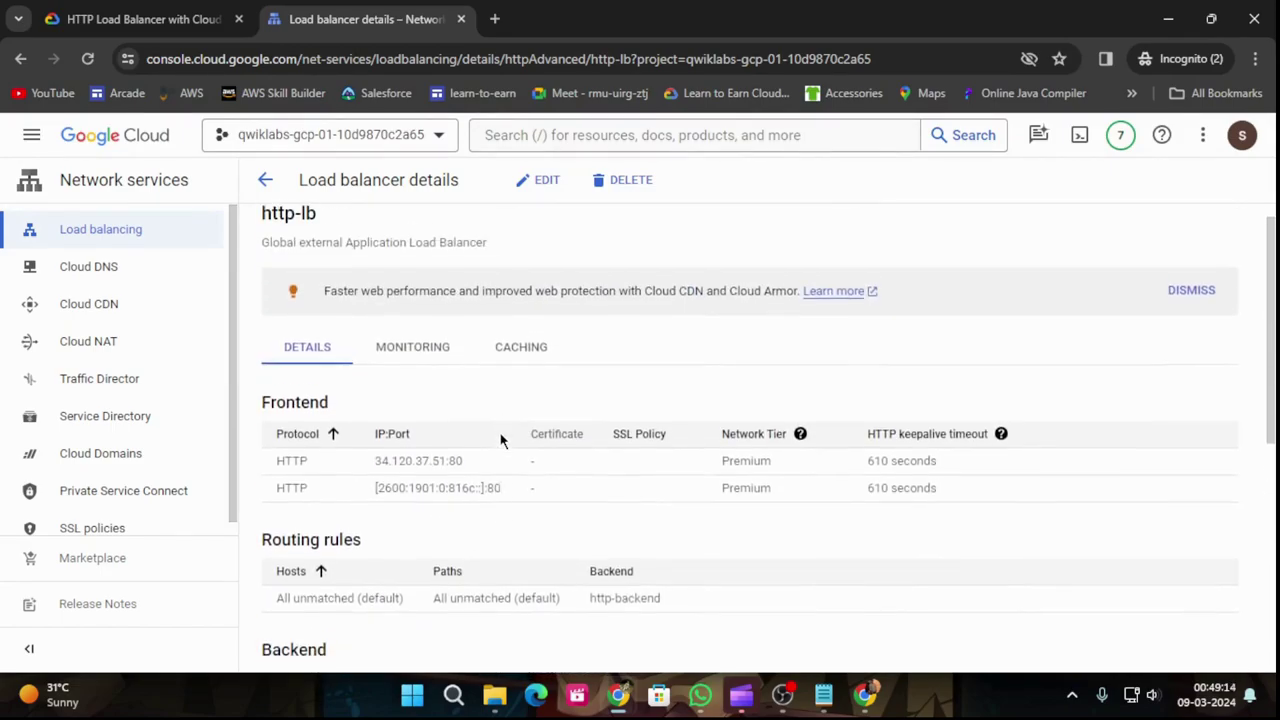
left_click(549, 179)
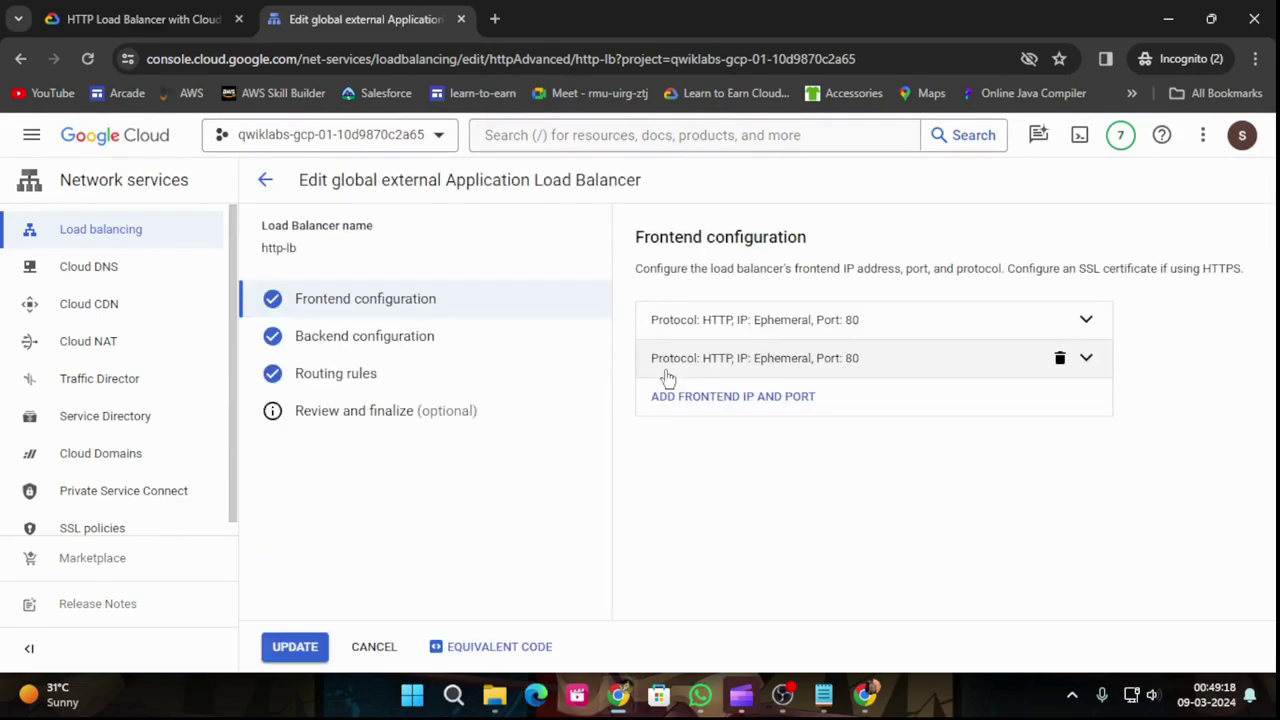
left_click(265, 179)
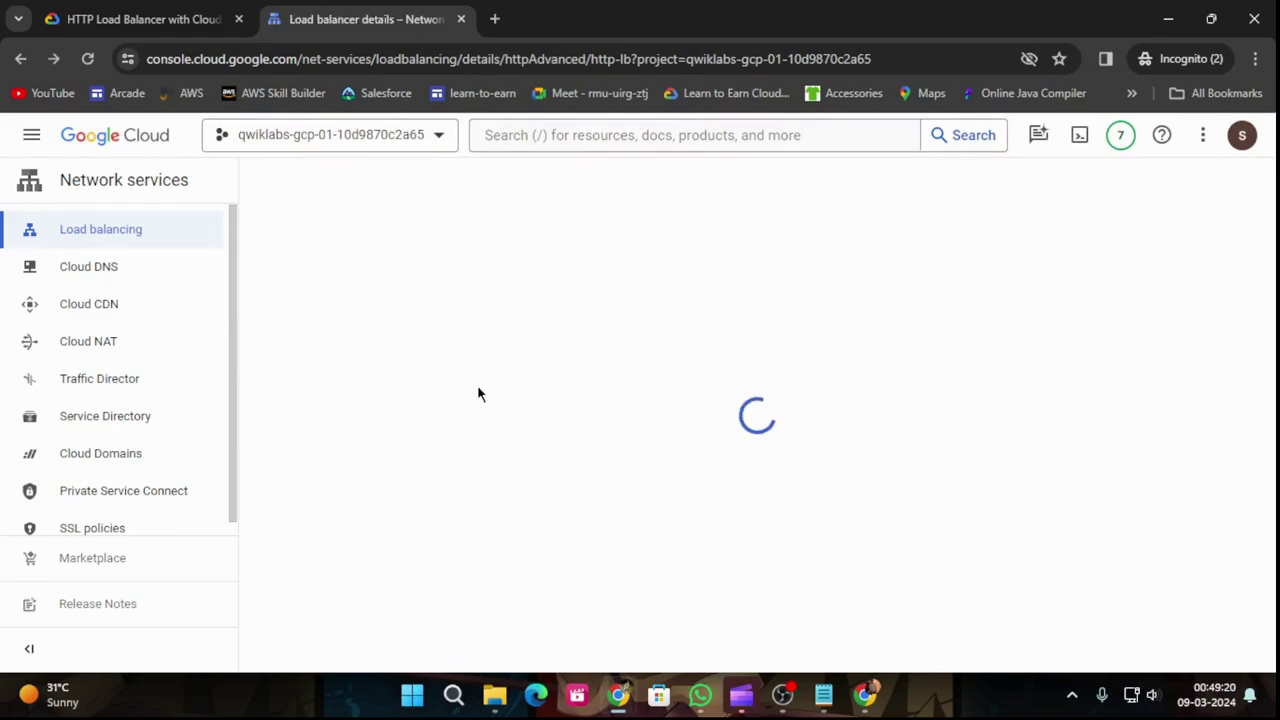
scroll(507, 395, "down", 5)
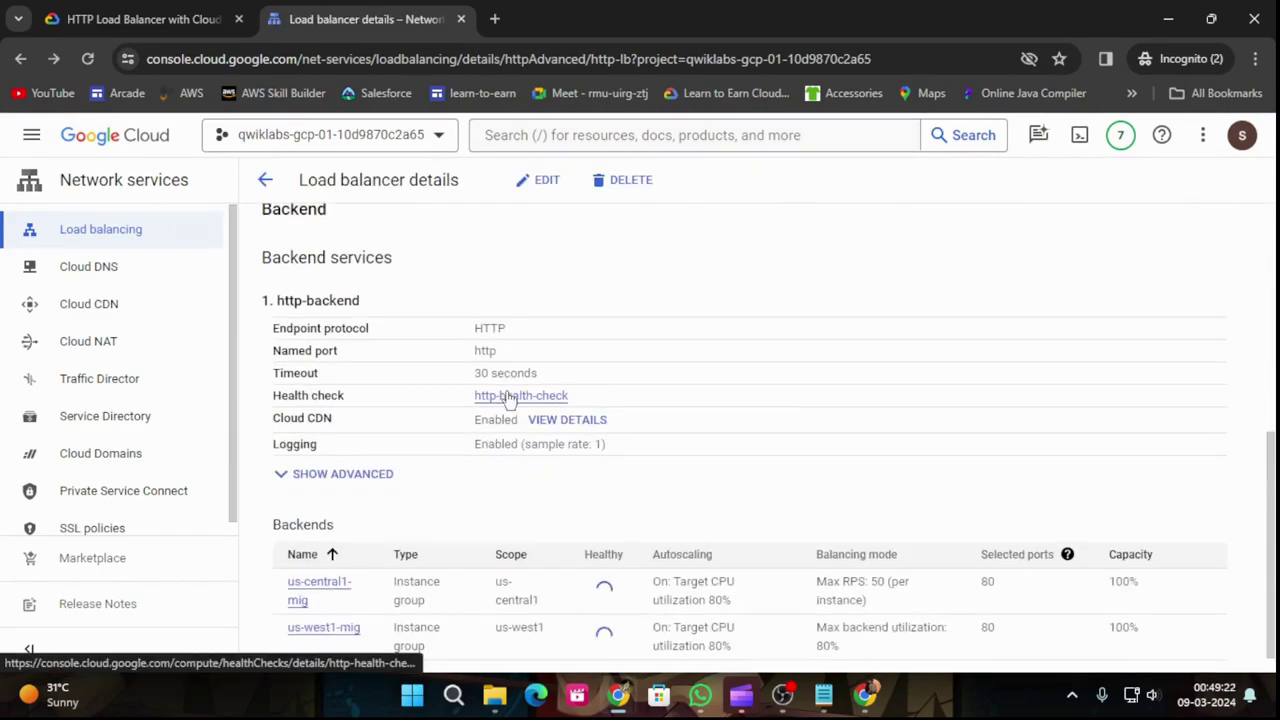
scroll(745, 405, "down", 1)
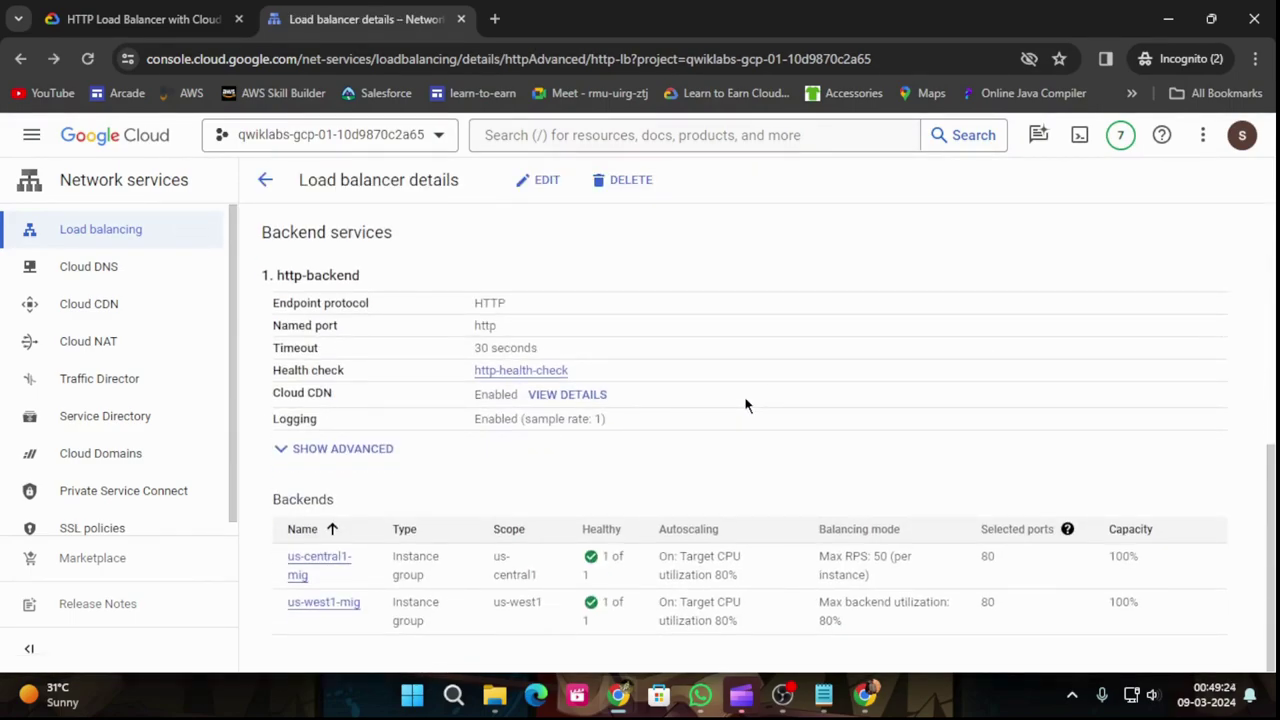
Step: Open the us-central1-mig backend instance group and copy the external IP of its VM instance
left_click(298, 572)
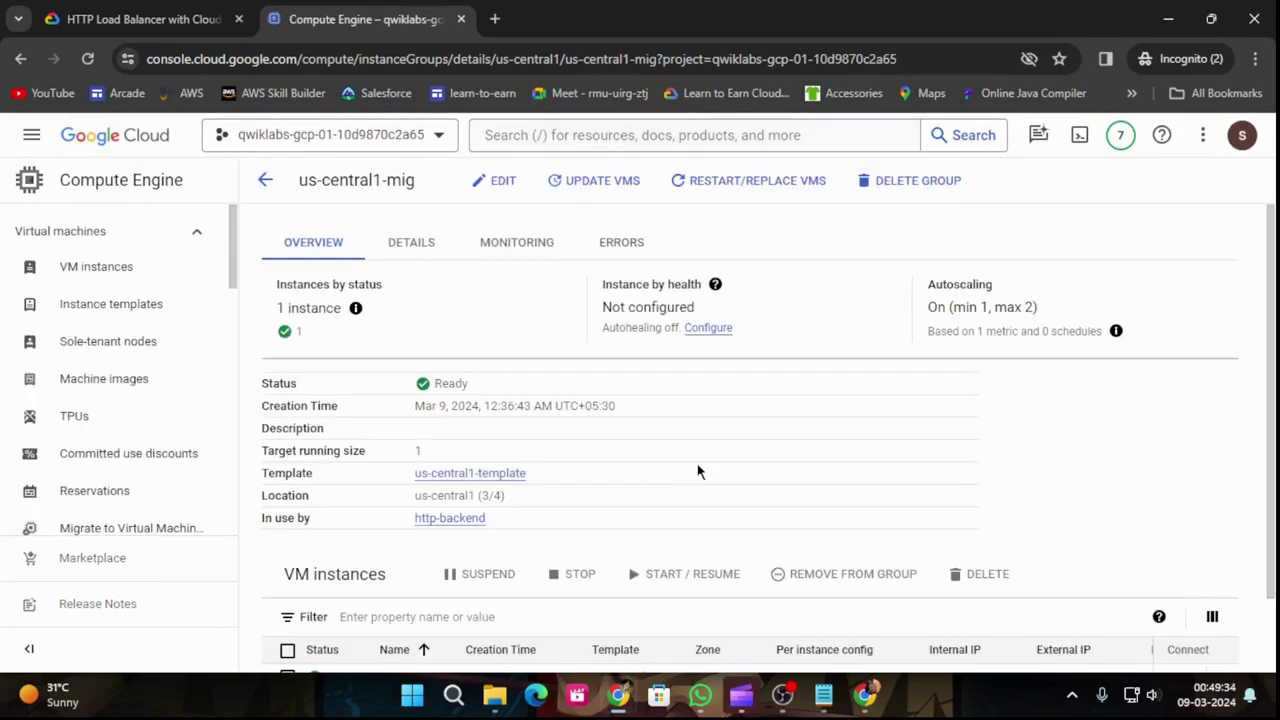
scroll(698, 470, "down", 1)
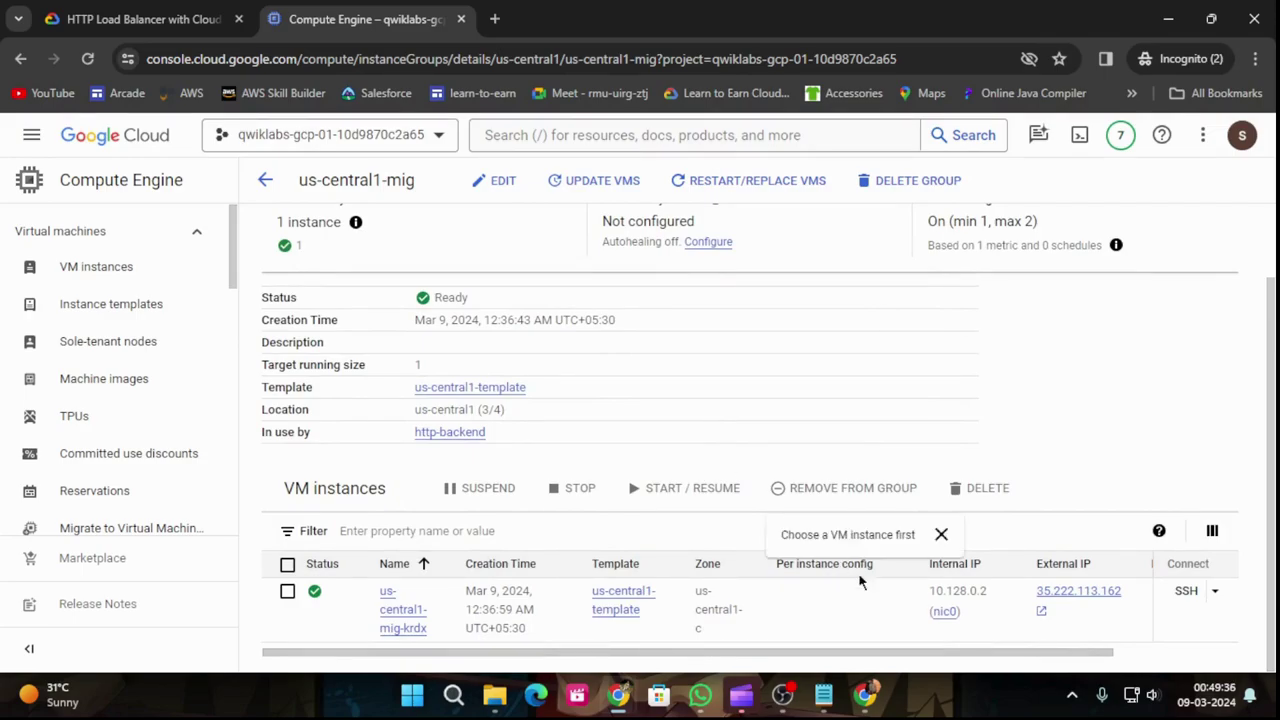
left_click(1059, 612)
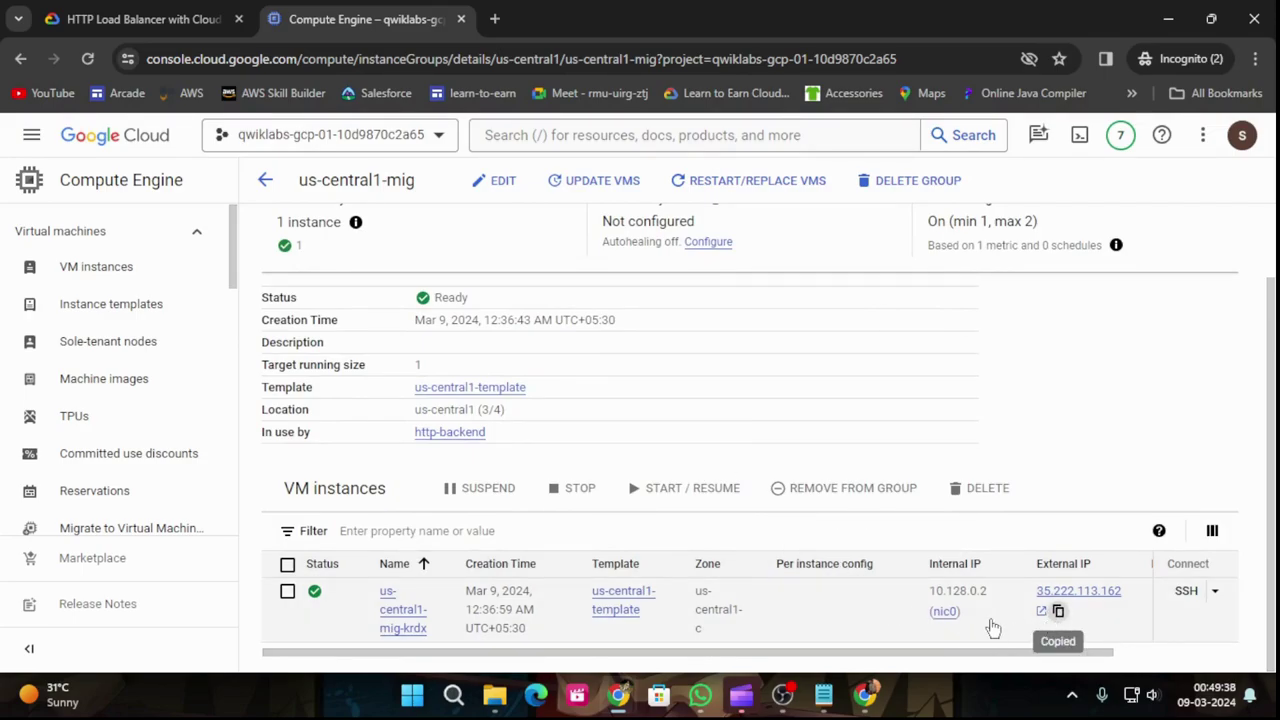
Step: Complete and run export LB_IP=35.222.113.162 in the siege-vm SSH terminal, then minimize the terminal window
mouse_move(617, 705)
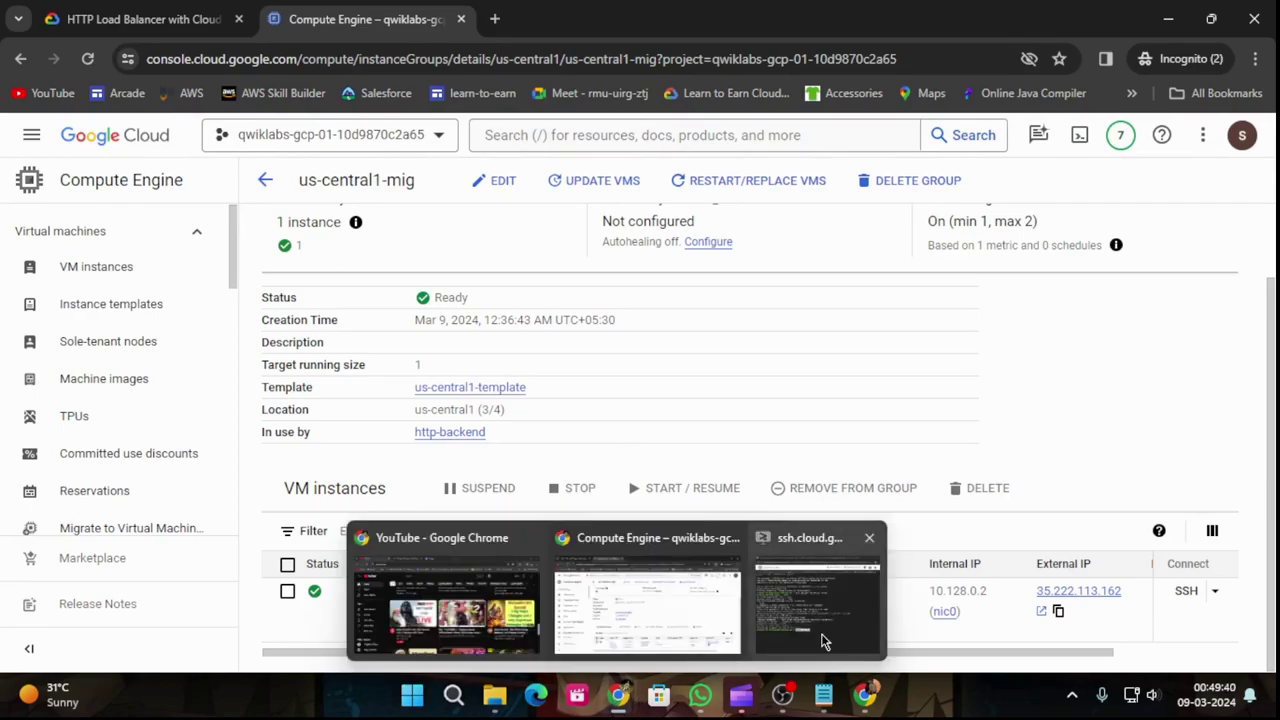
left_click(823, 630)
key("ctrl+v")
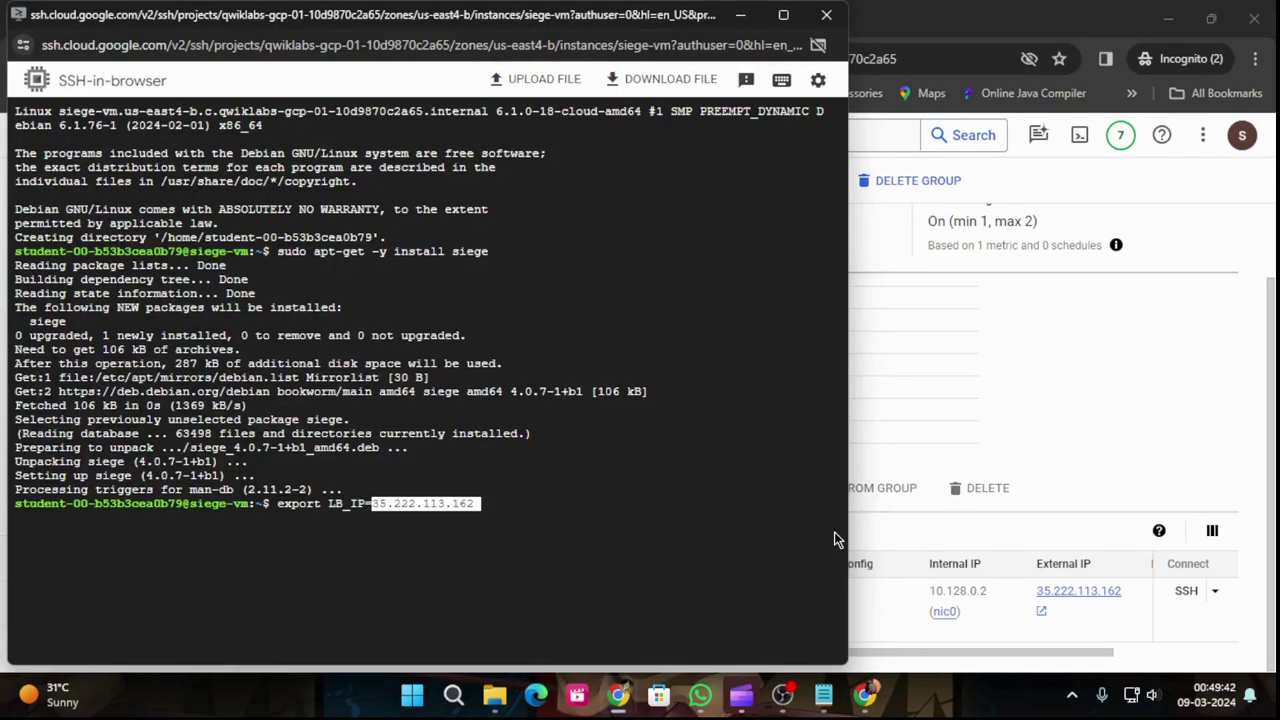
key("Return")
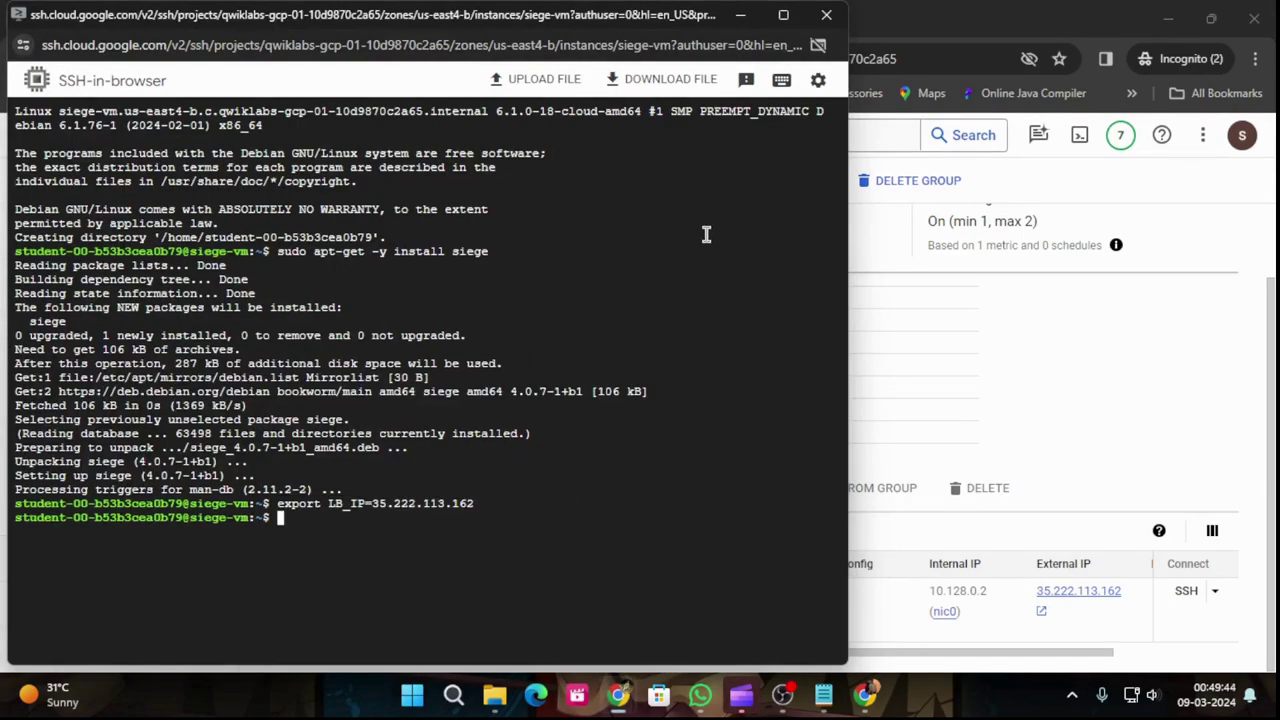
left_click(740, 15)
left_click(200, 19)
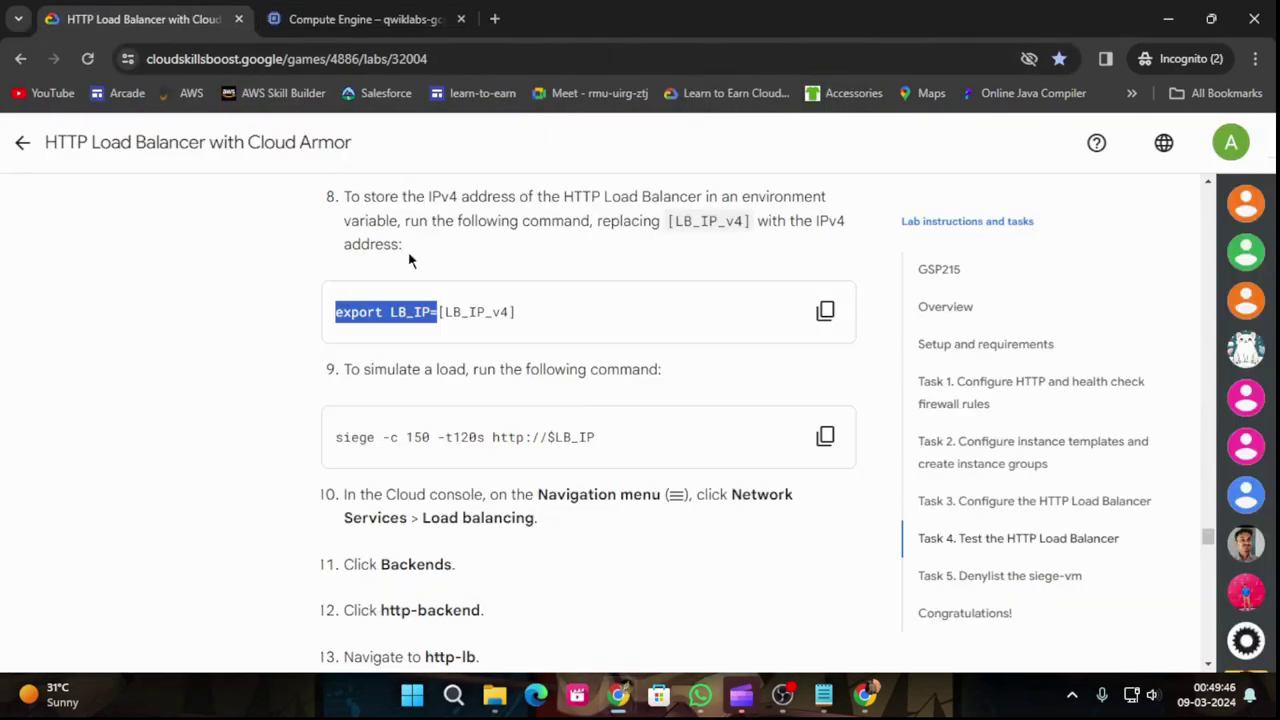
left_click(826, 437)
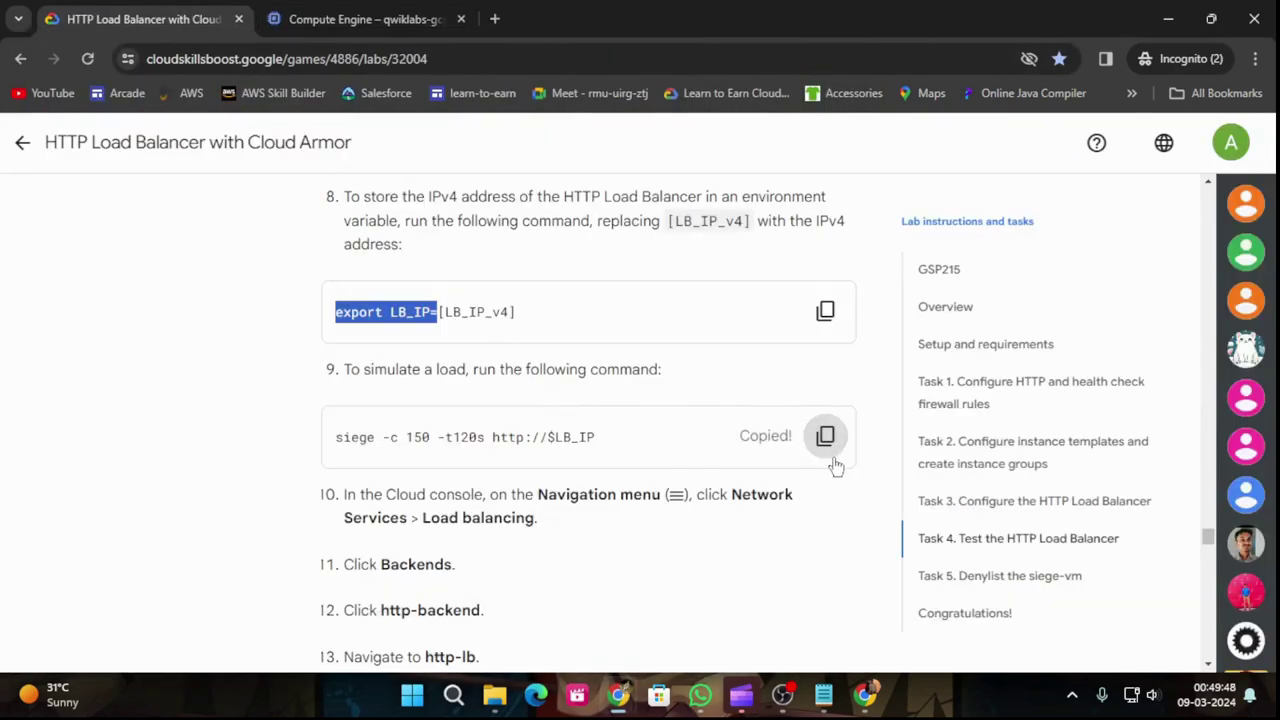
mouse_move(625, 697)
left_click(836, 612)
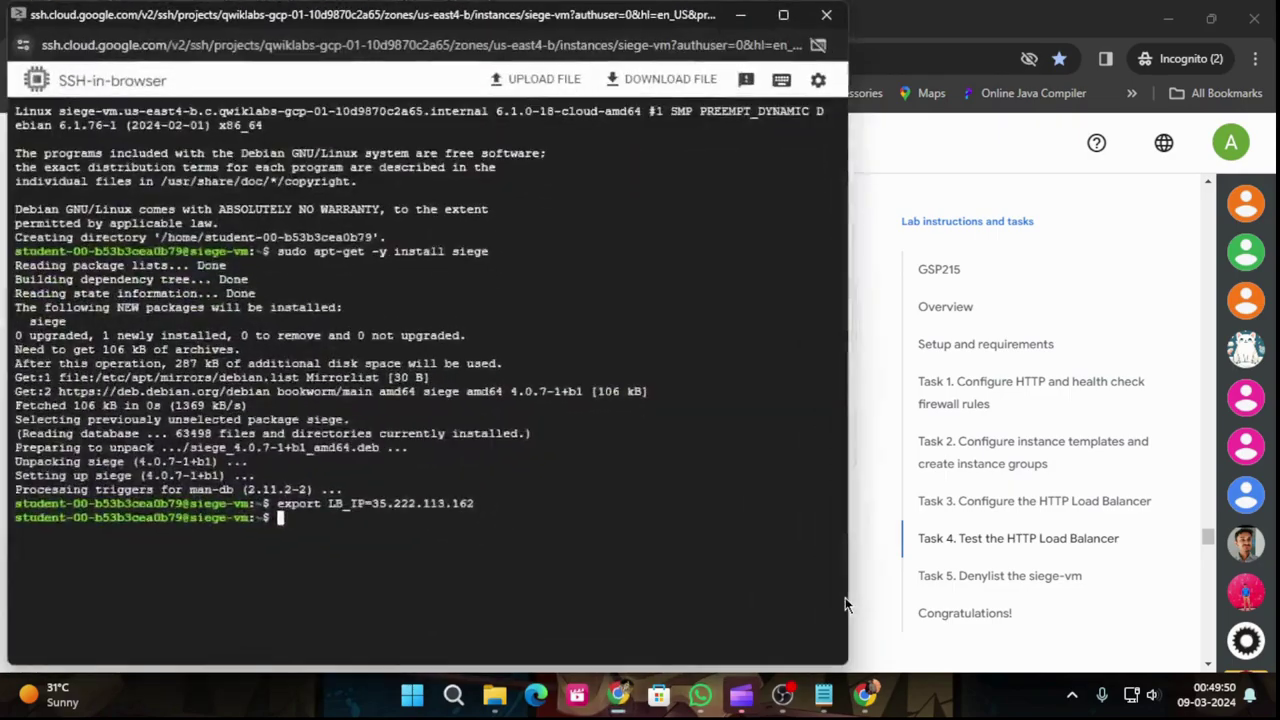
key("ctrl+v")
key("Return")
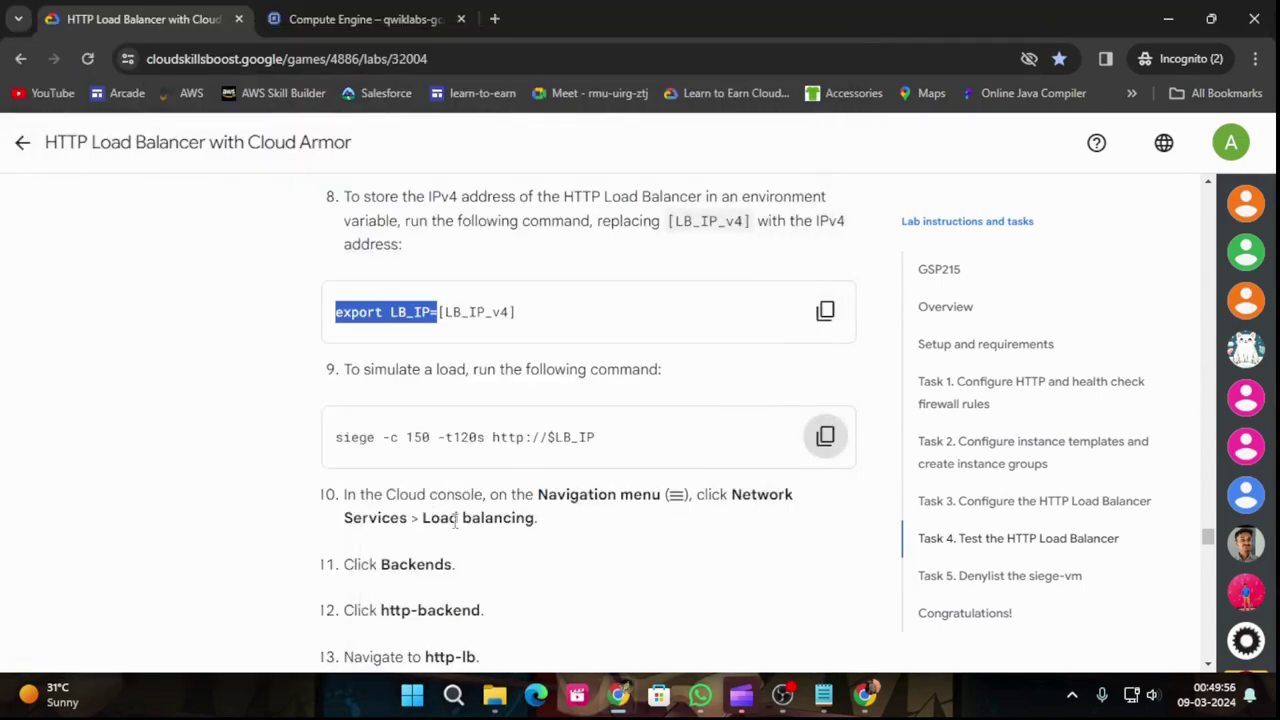
Step: Read the lab's remaining Task 4 instructions and stop the running siege in the siege-vm SSH terminal
scroll(613, 513, "down", 2)
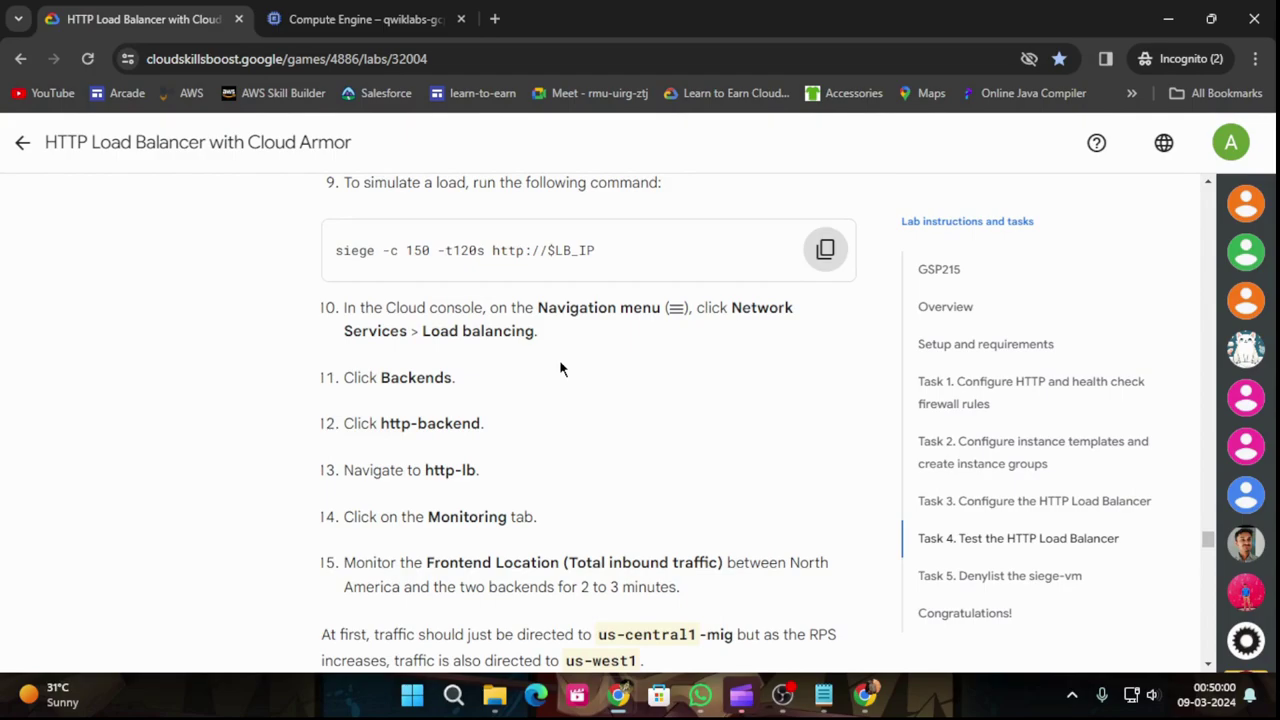
scroll(559, 359, "down", 1)
scroll(559, 359, "down", 3)
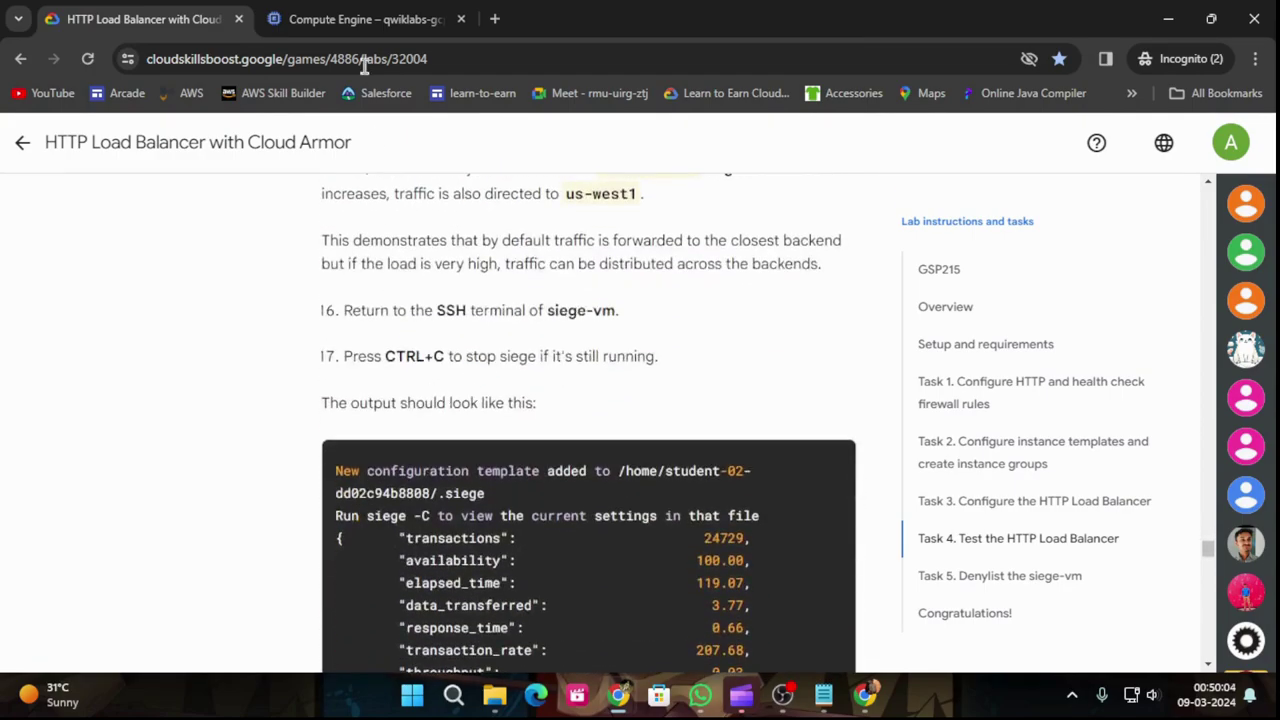
left_click(365, 19)
mouse_move(622, 697)
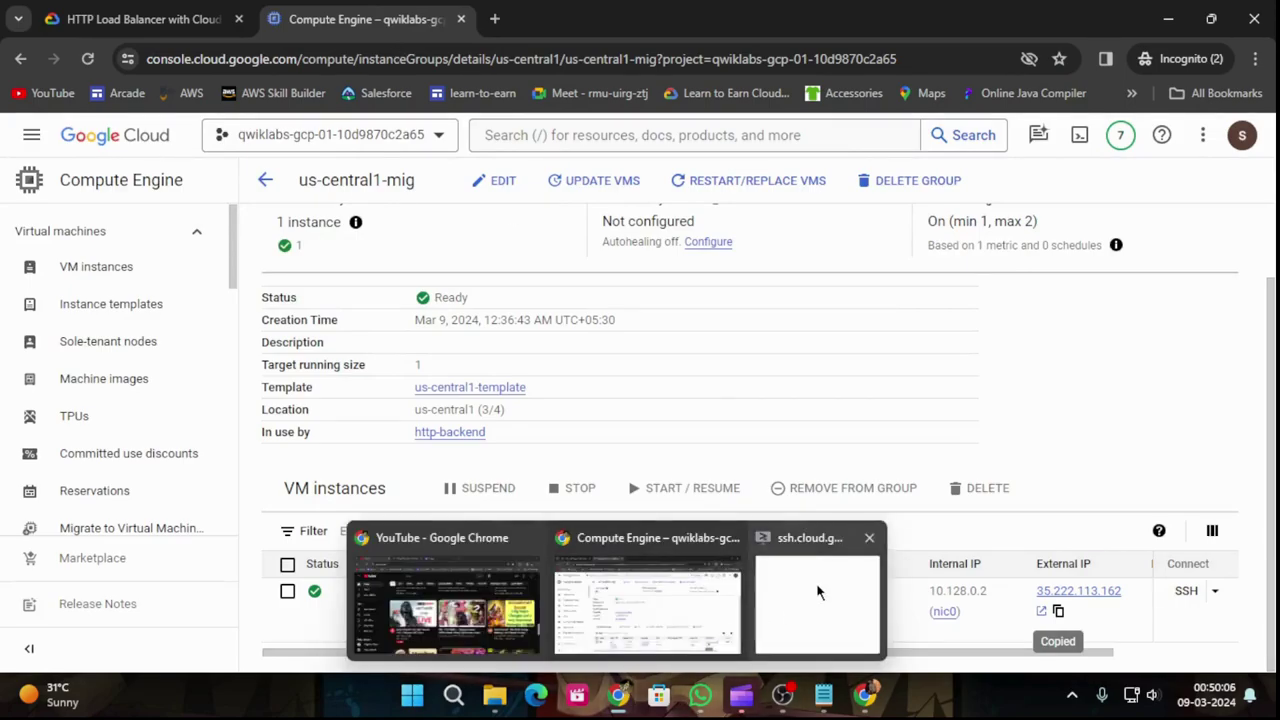
left_click(814, 591)
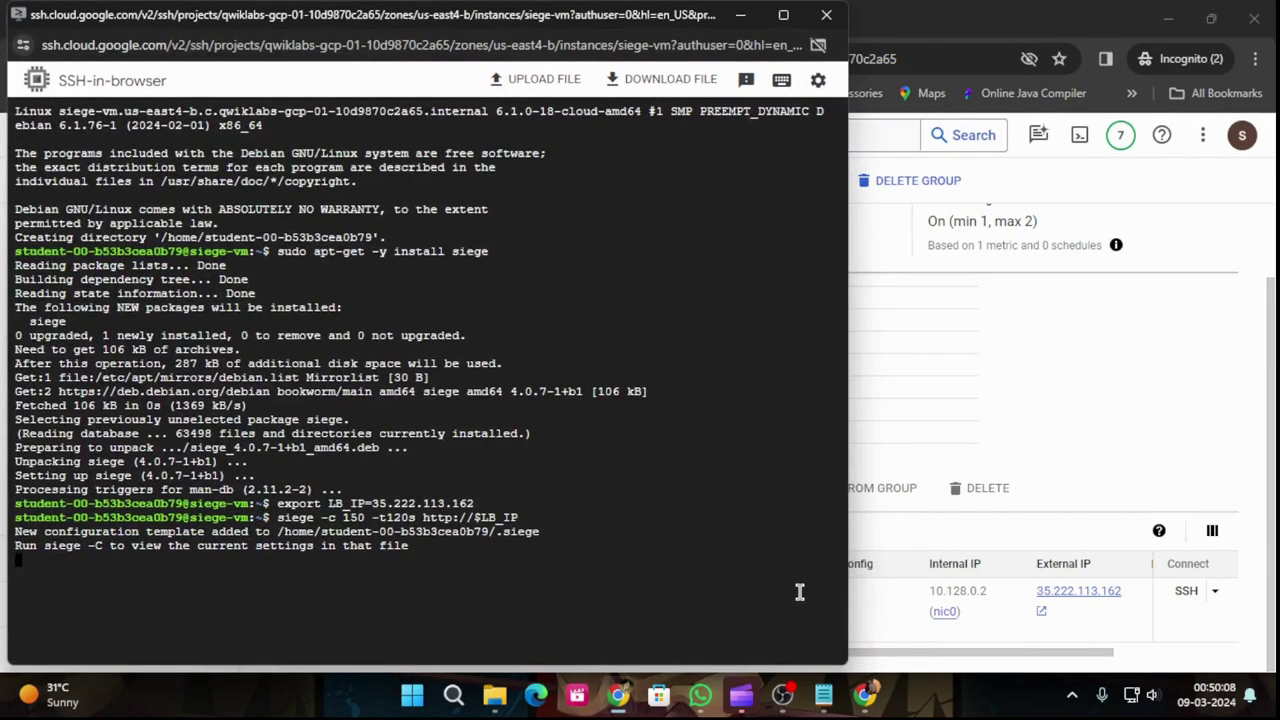
key("ctrl+c")
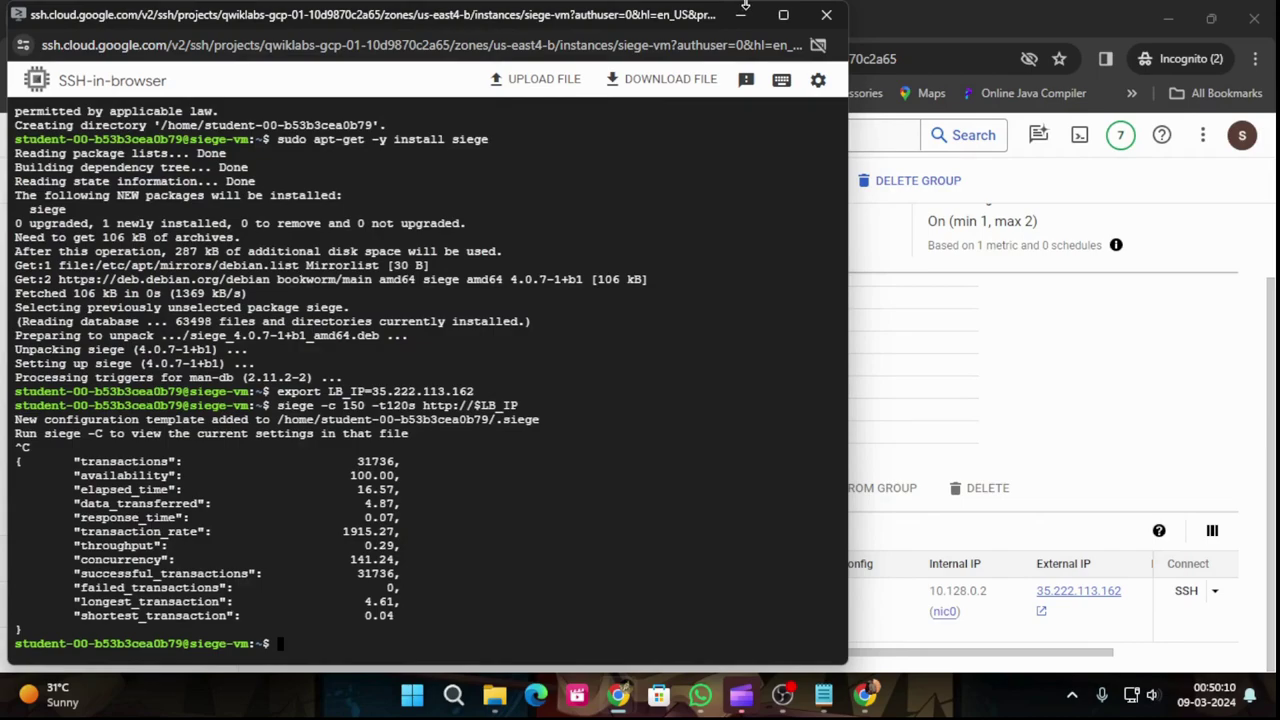
Step: Return to the lab instructions and go to Task 5, Denylist the siege-vm
left_click(1058, 611)
left_click(143, 14)
scroll(590, 375, "down", 7)
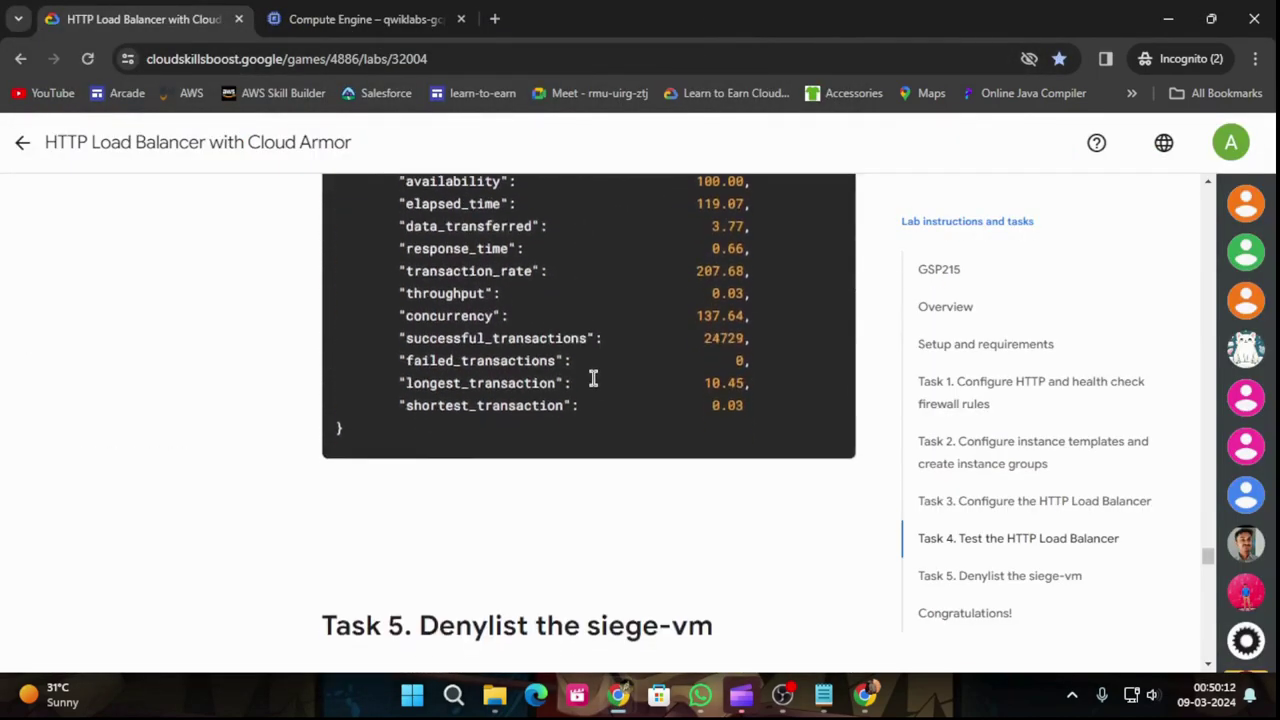
Step: Read the Task 5 lab instructions on creating the Cloud Armor security policy for the siege-vm
scroll(596, 389, "down", 2)
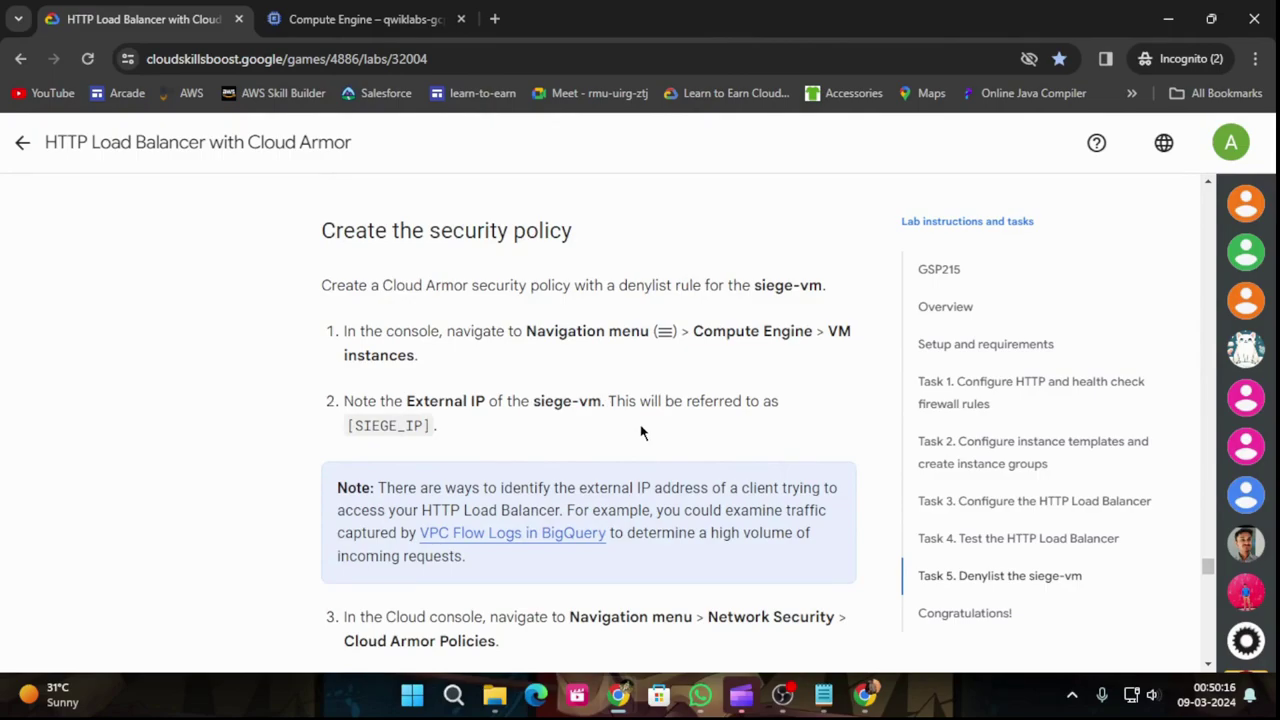
scroll(643, 430, "down", 2)
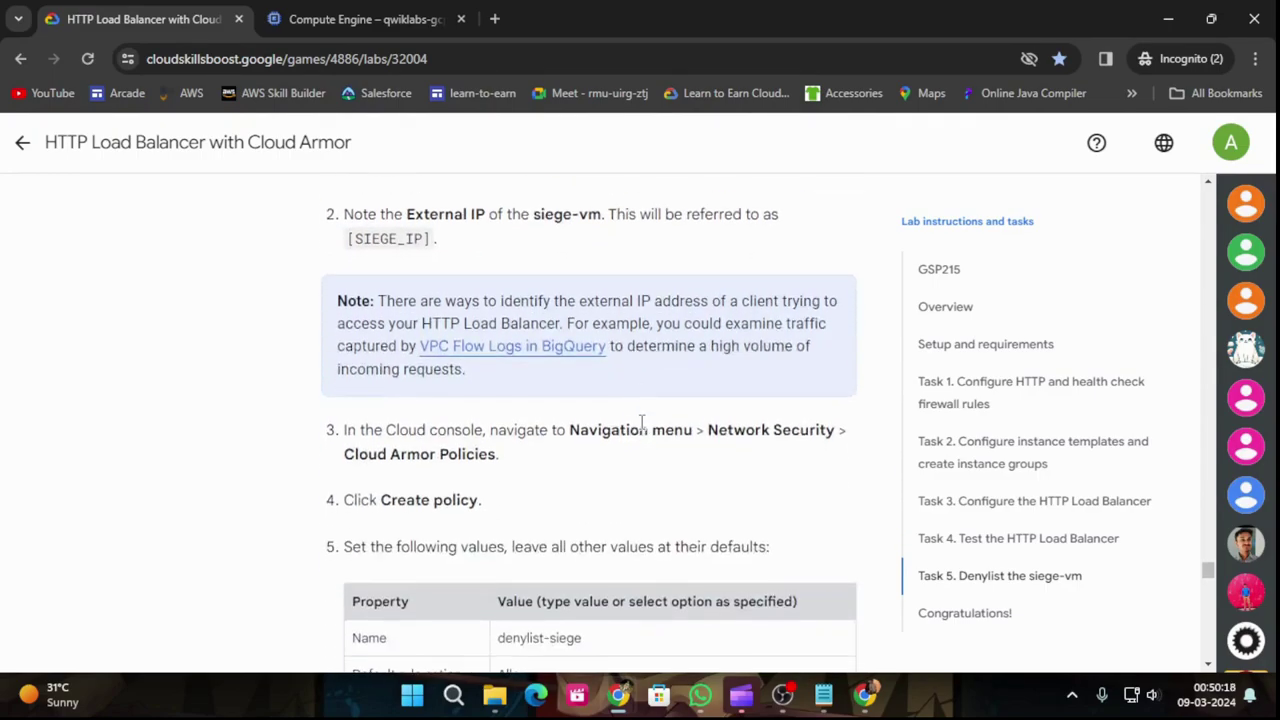
scroll(642, 425, "down", 1)
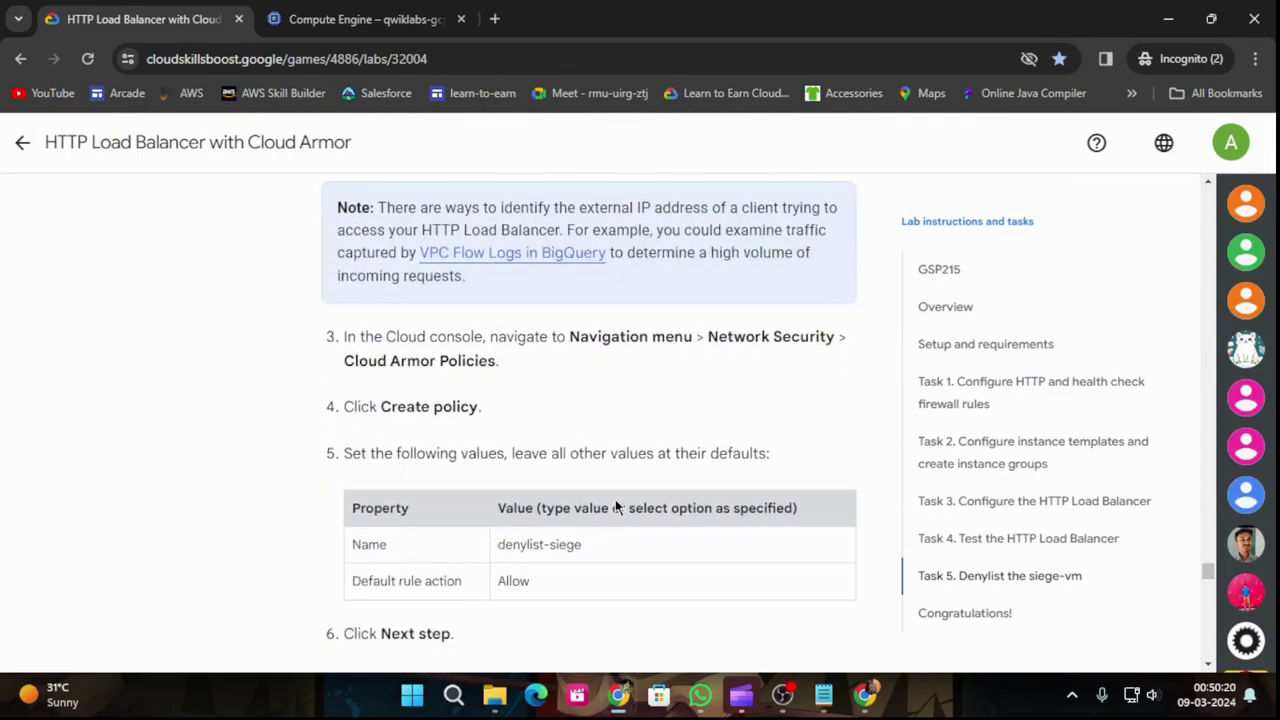
Step: Switch to the Cloud console and open the Compute Engine VM instances list
mouse_move(619, 695)
mouse_move(787, 603)
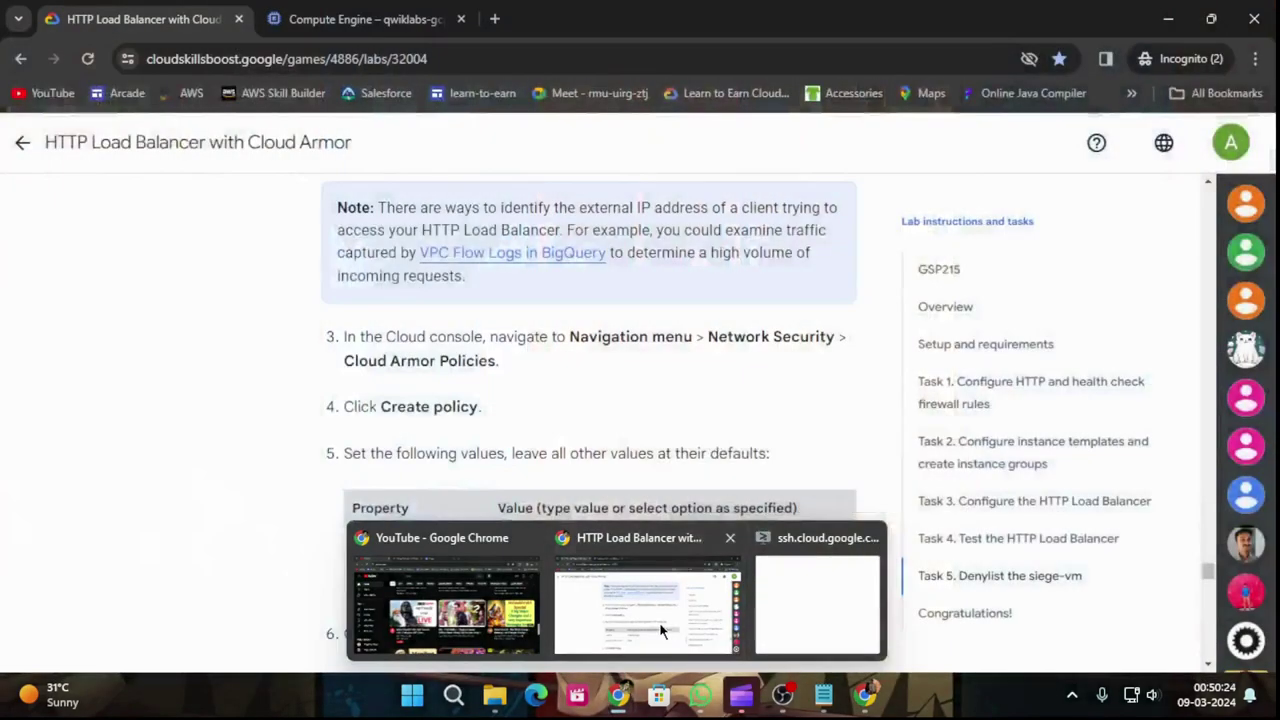
left_click(645, 605)
left_click(345, 19)
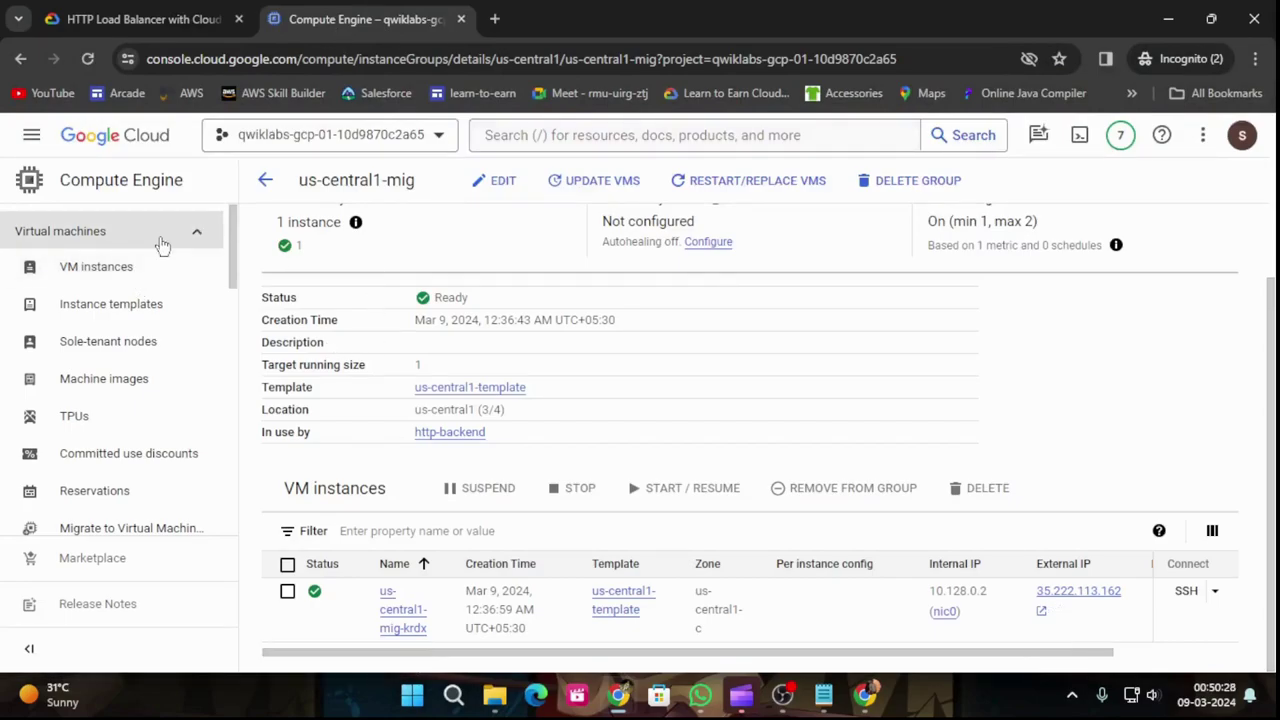
left_click(149, 270)
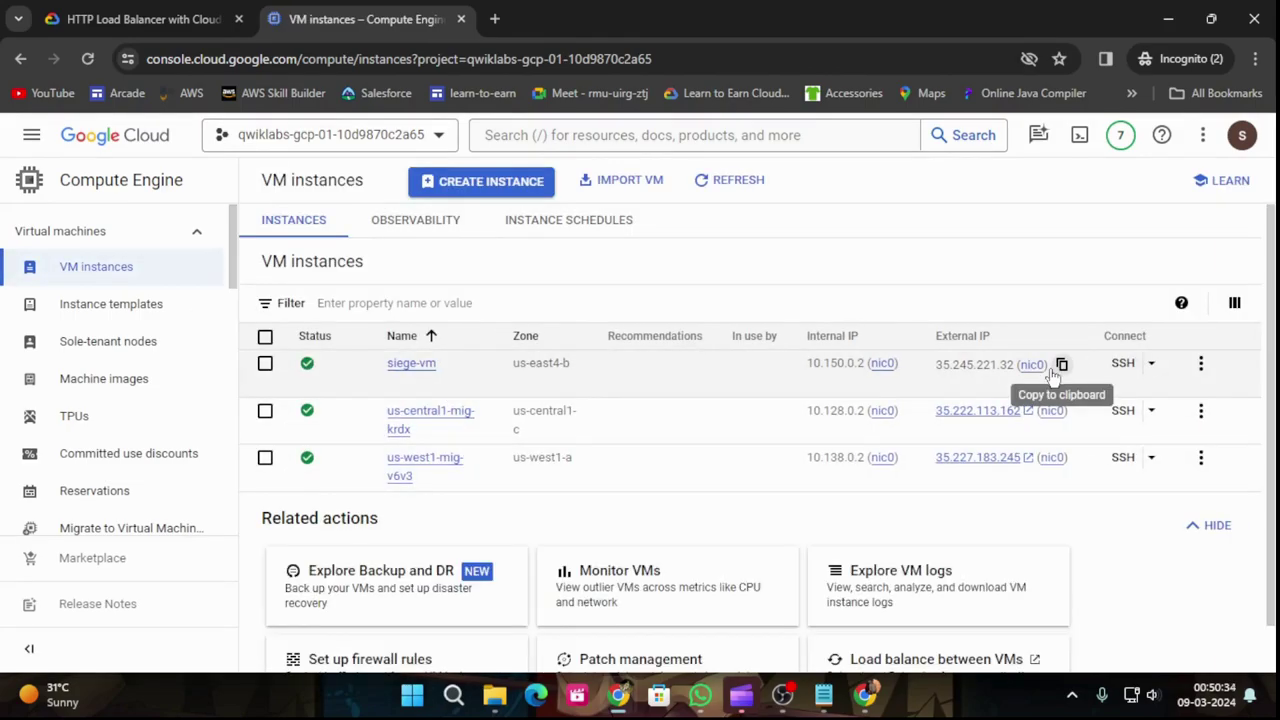
Step: Copy the external IP of siege-vm, paste it into a new Notepad note and minimize Notepad
left_click(1062, 364)
left_click(823, 695)
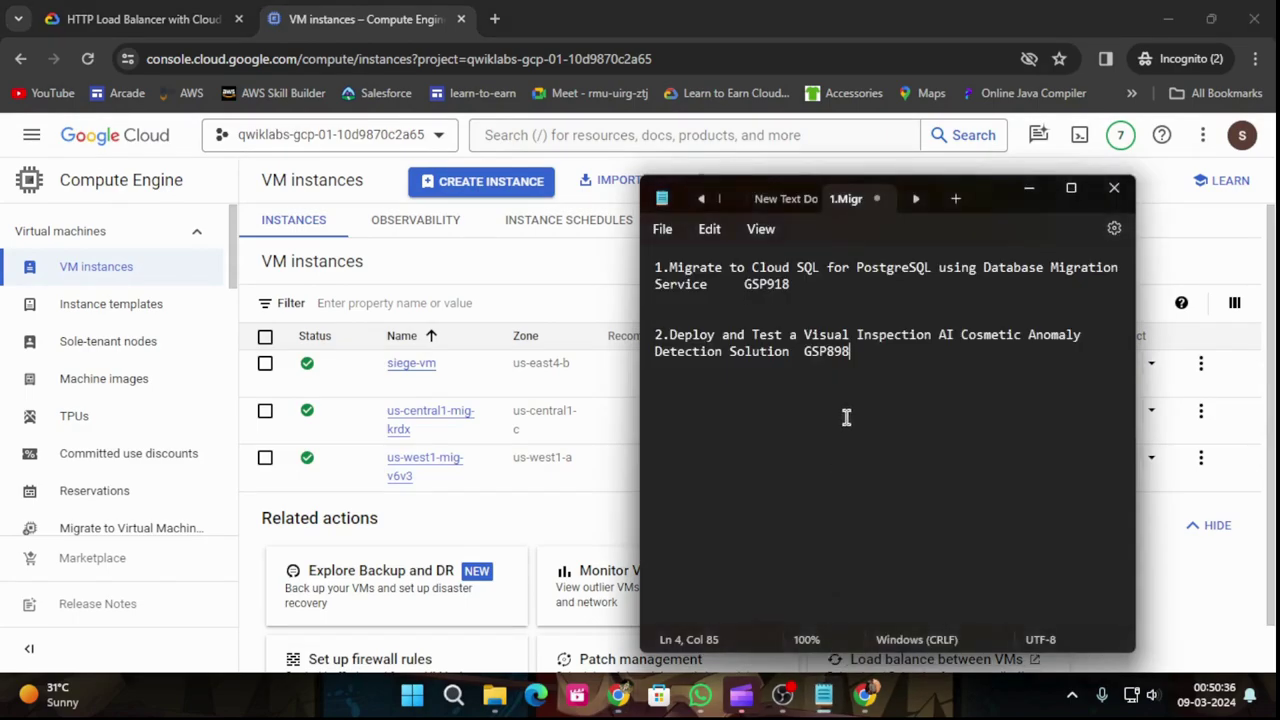
left_click(955, 200)
key("ctrl+v")
left_click(1029, 188)
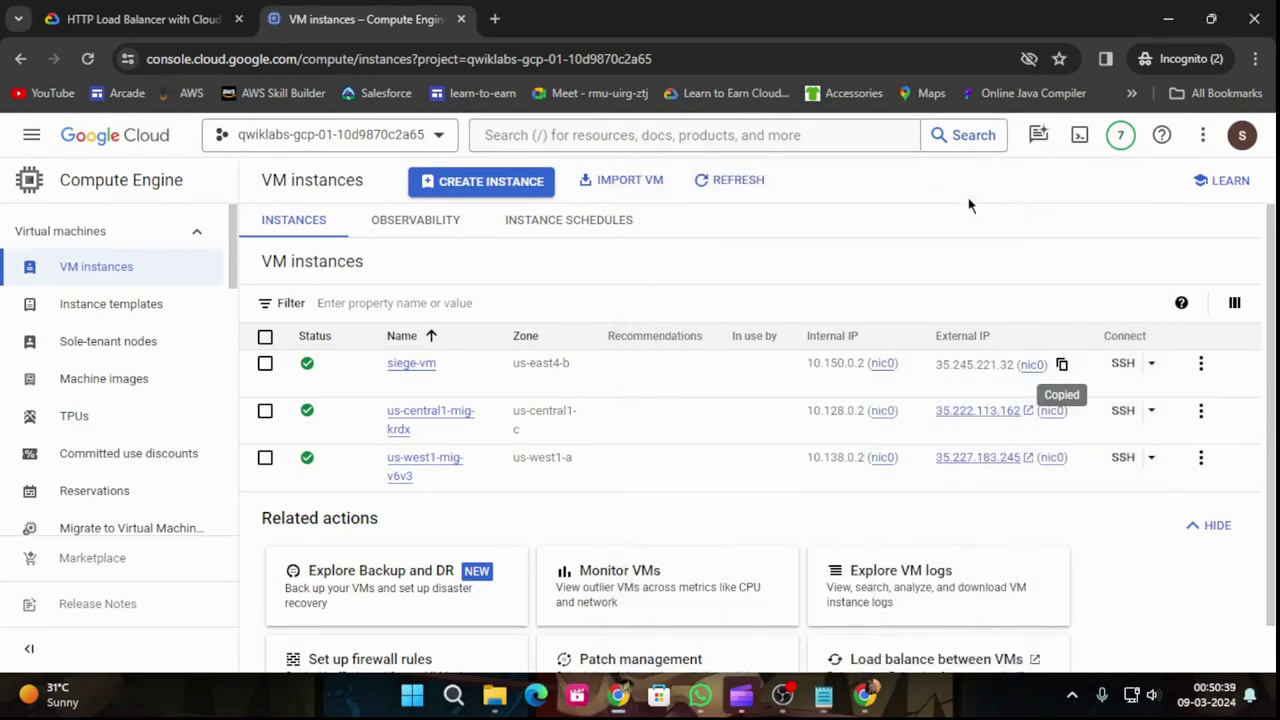
Step: Copy "Network Security" from lab step 3 and search the Cloud console for it
left_click(158, 18)
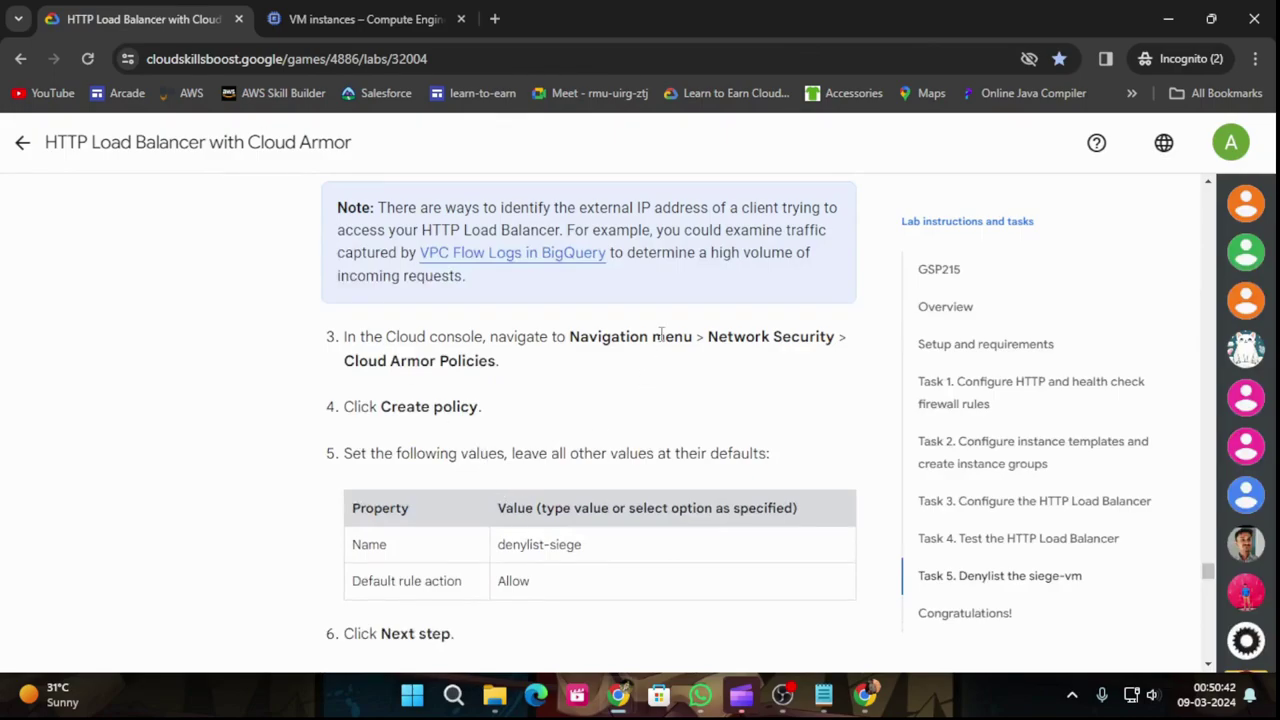
left_click_drag(709, 338, 836, 334)
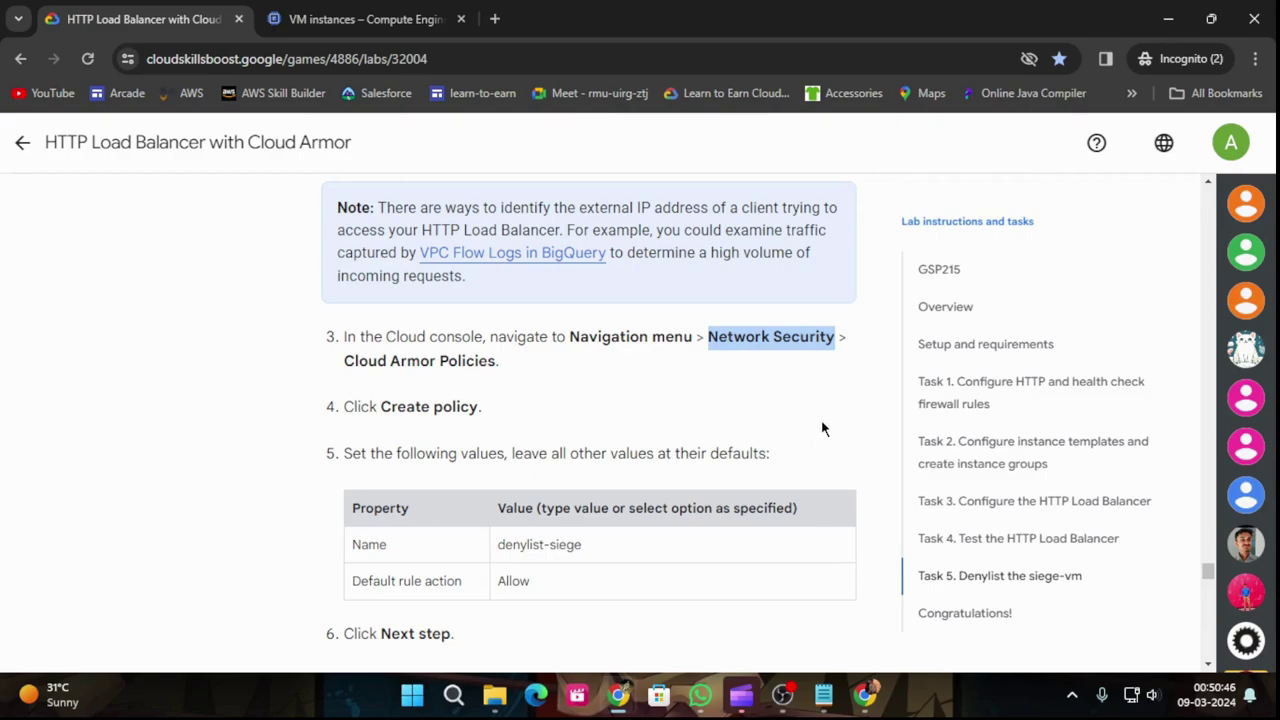
left_click(418, 18)
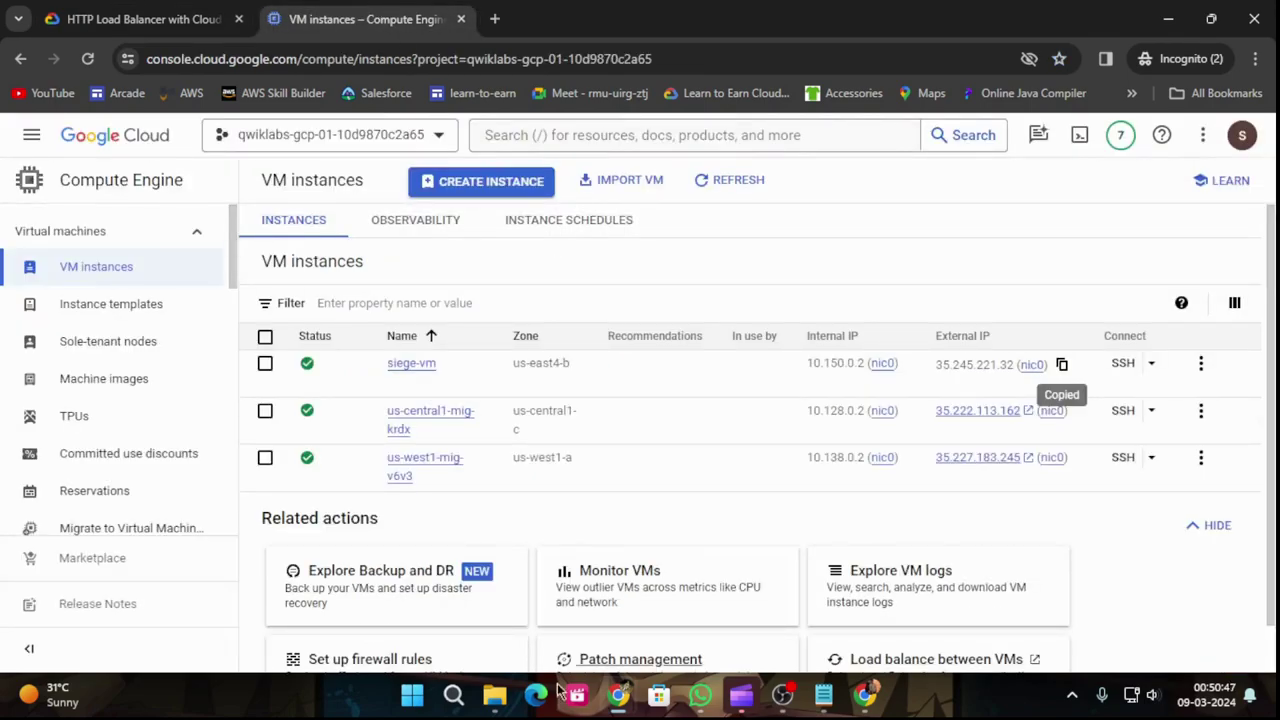
left_click(651, 134)
key("ctrl+v")
key("Return")
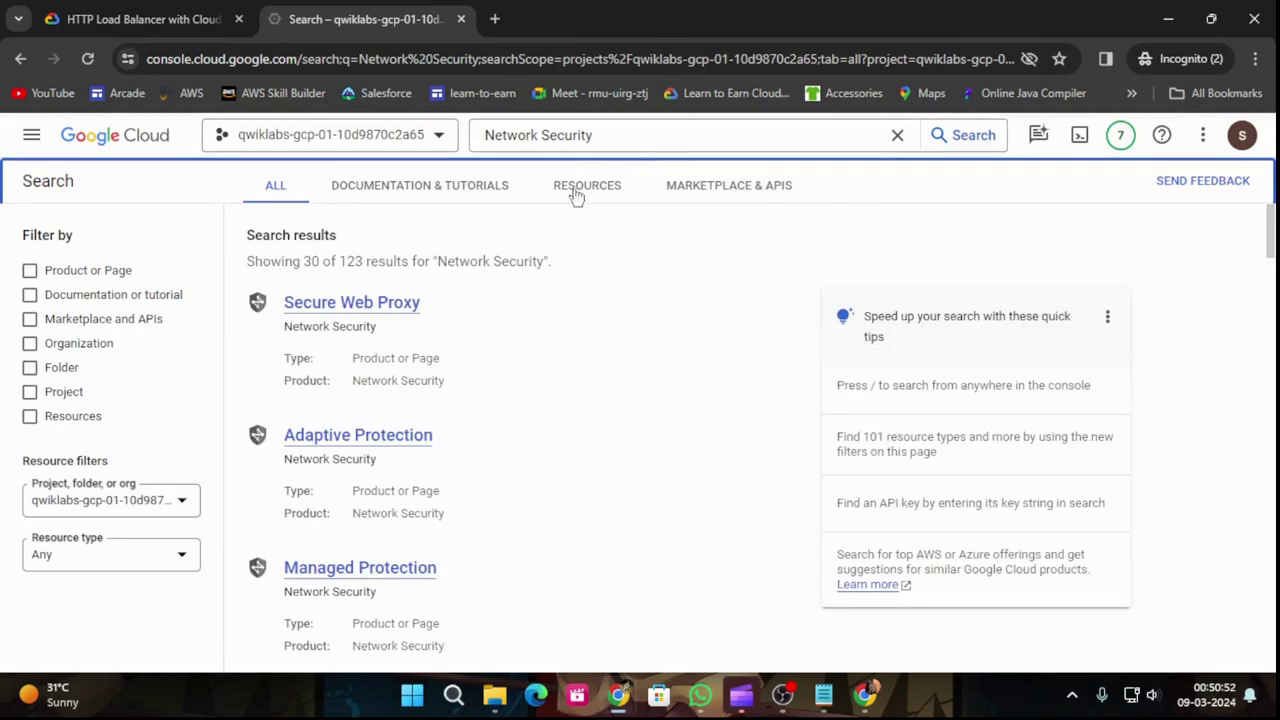
Step: Check the page name in the lab, then find Cloud Armor policies in the search results and open it
left_click(140, 19)
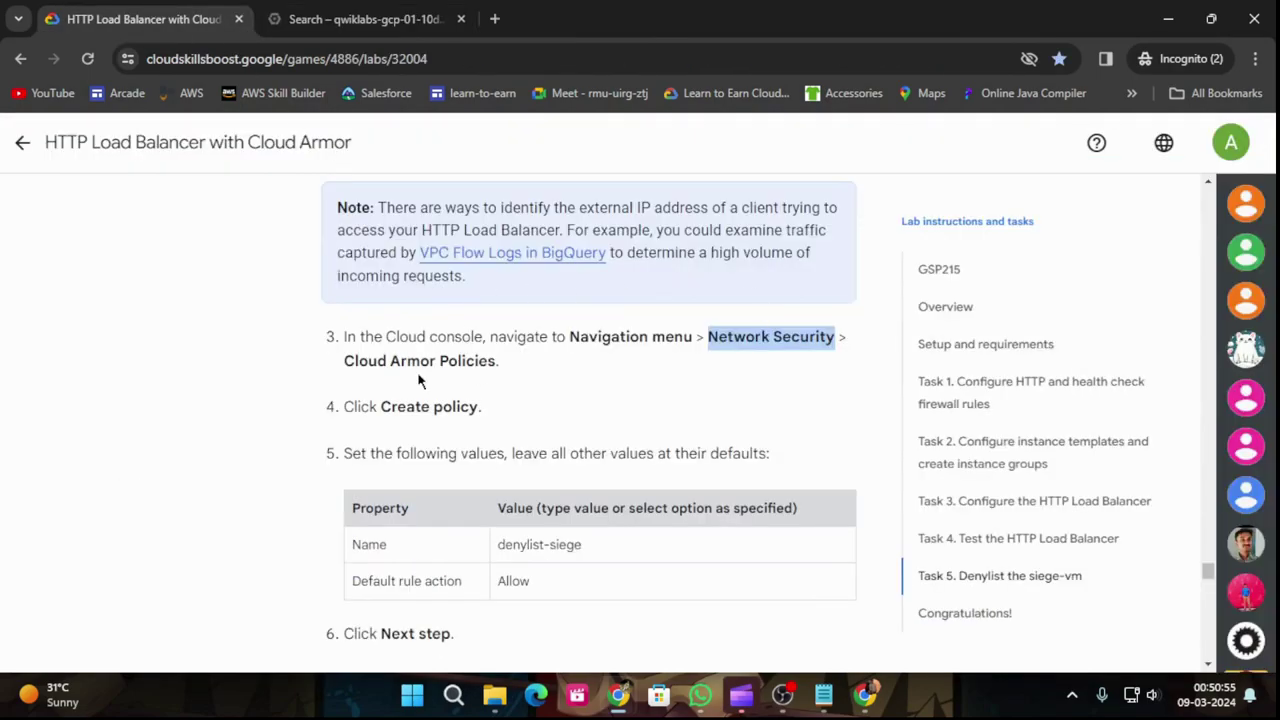
left_click(363, 17)
scroll(506, 468, "down", 8)
scroll(530, 465, "down", 6)
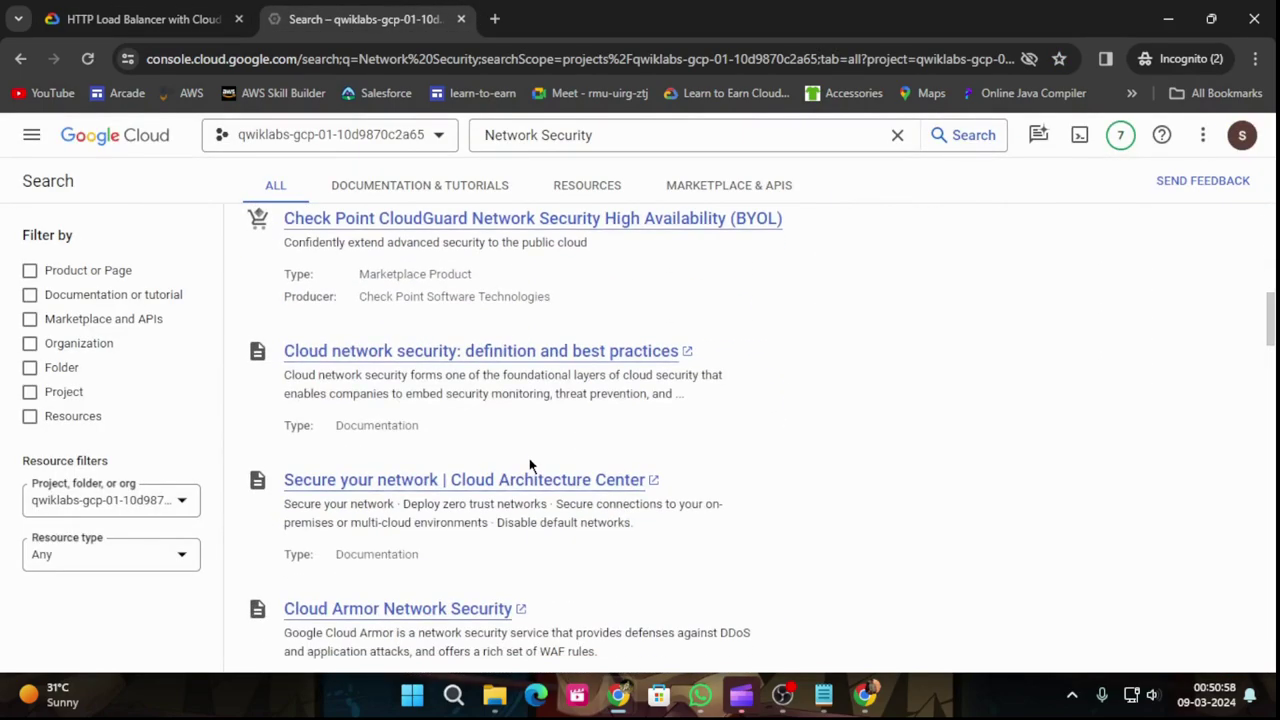
scroll(532, 463, "up", 1)
scroll(531, 465, "up", 2)
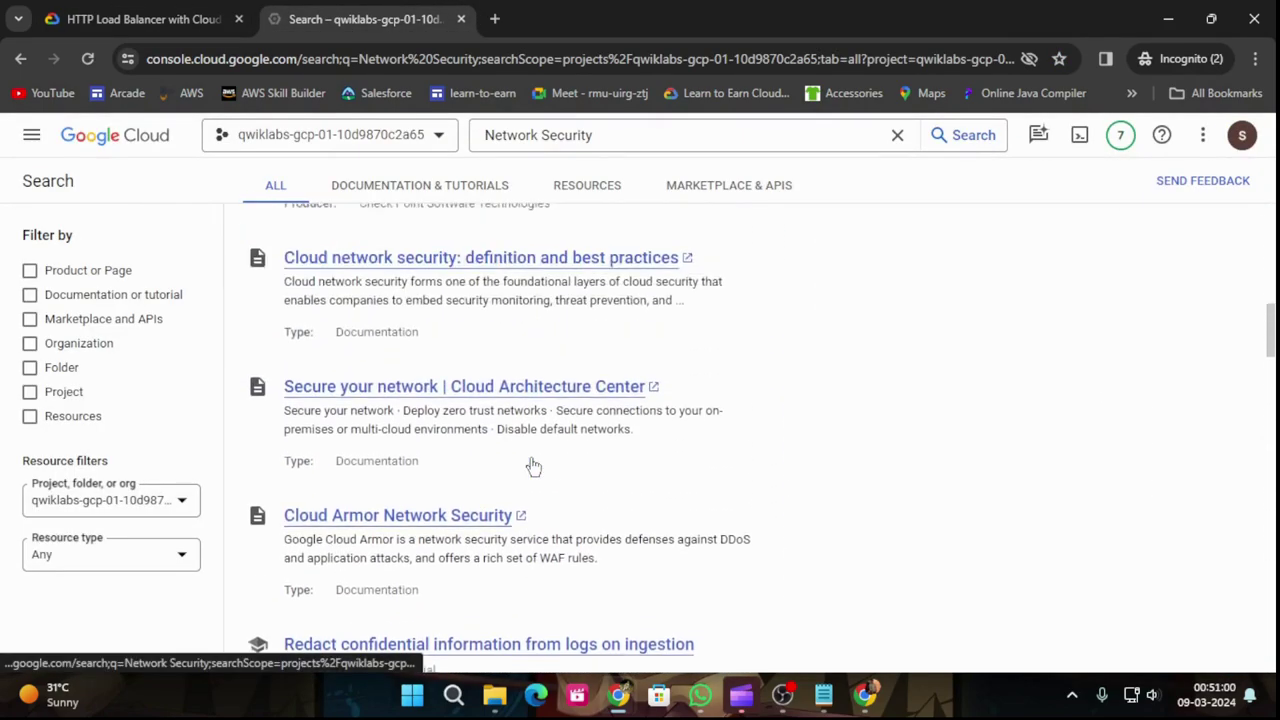
scroll(775, 529, "down", 4)
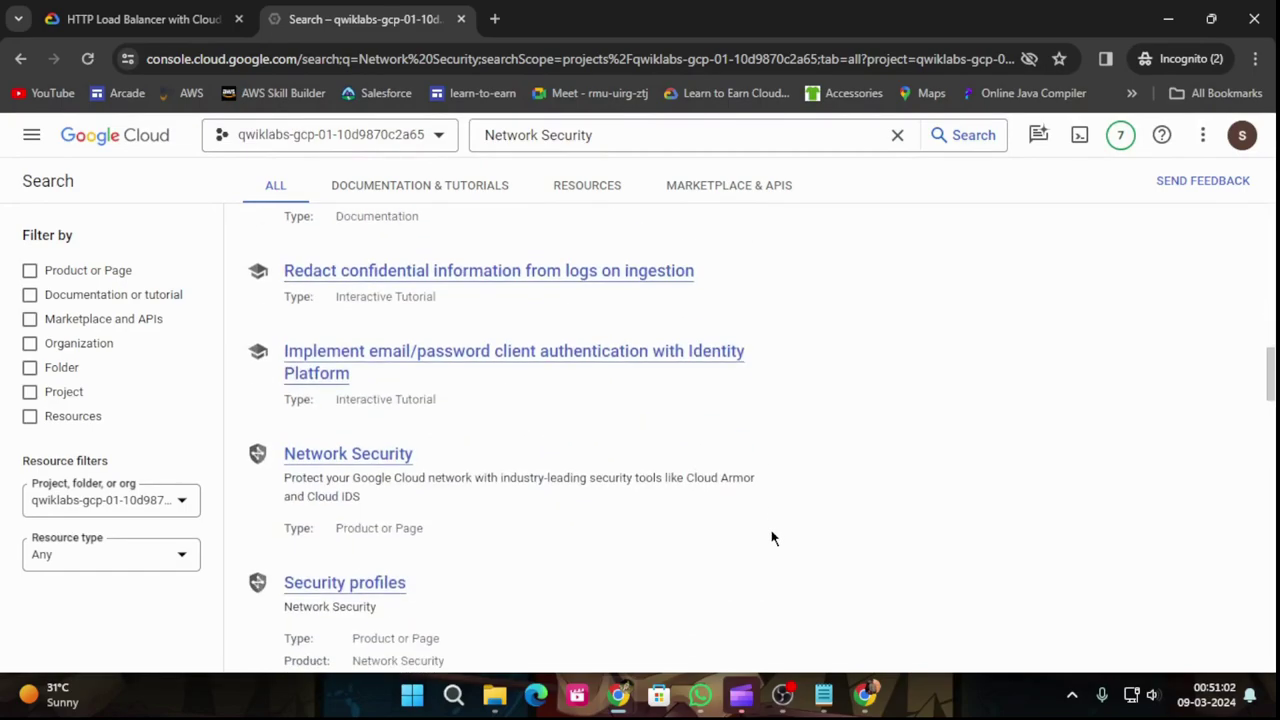
scroll(771, 530, "down", 2)
scroll(770, 518, "up", 1)
scroll(771, 517, "down", 5)
scroll(772, 512, "down", 5)
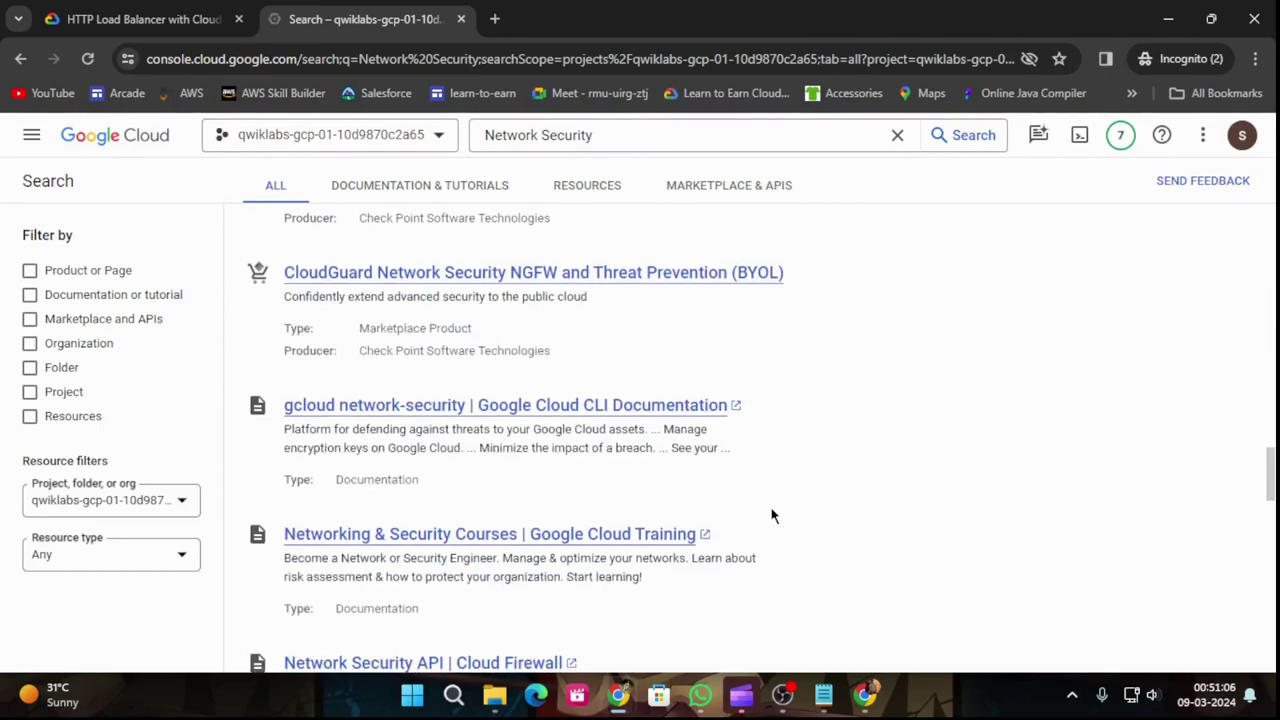
scroll(775, 505, "down", 2)
scroll(775, 511, "down", 1)
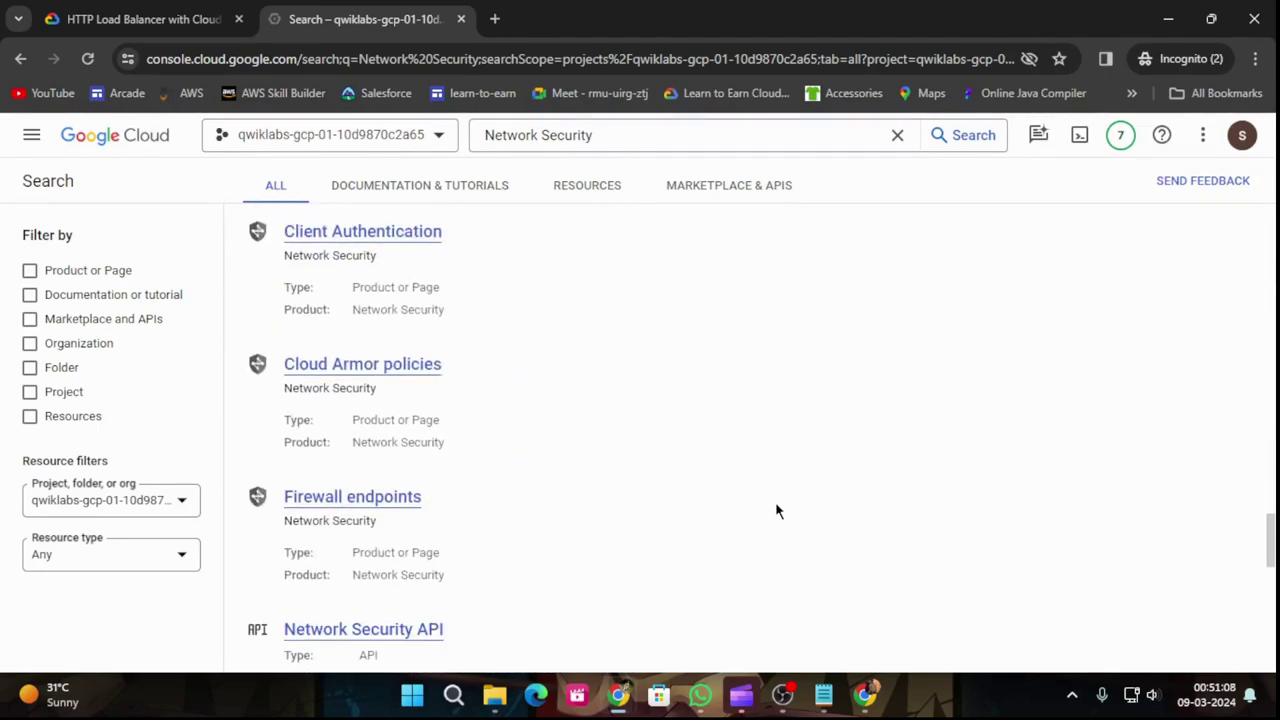
left_click(348, 368)
Step: Copy the policy name from the lab and start a new Cloud Armor security policy named denylist-siege
left_click(60, 18)
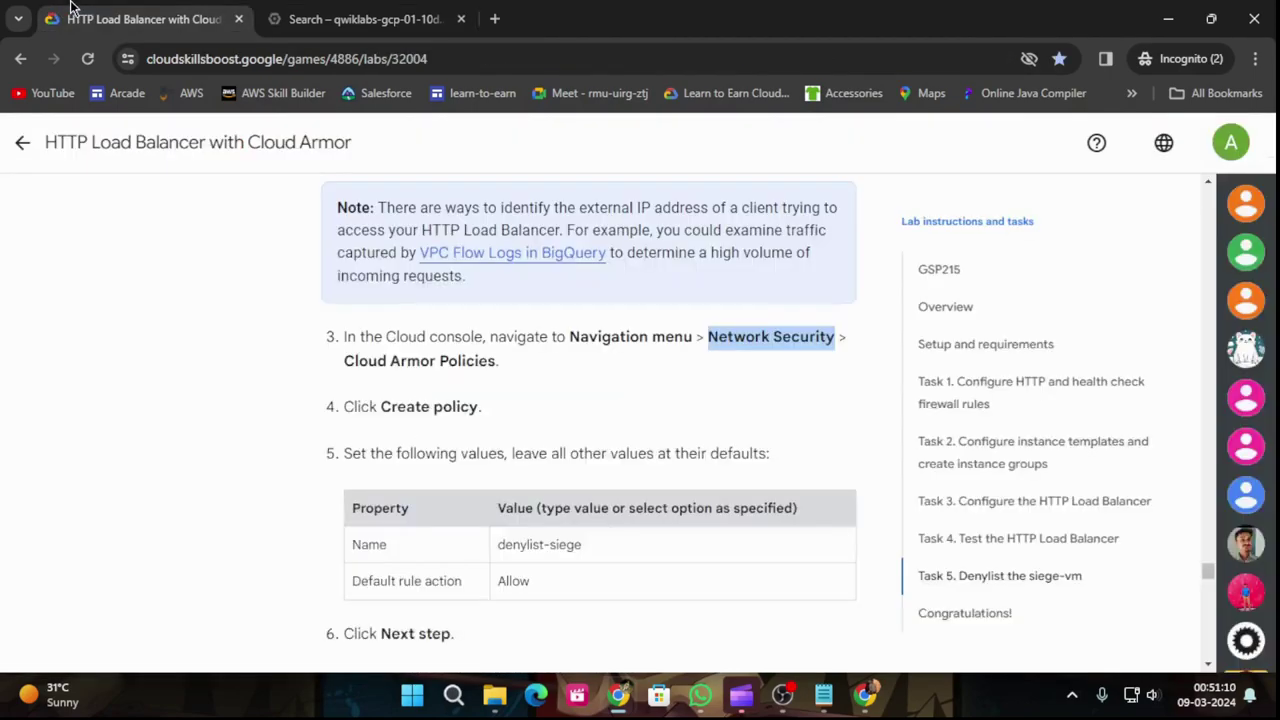
scroll(464, 377, "down", 1)
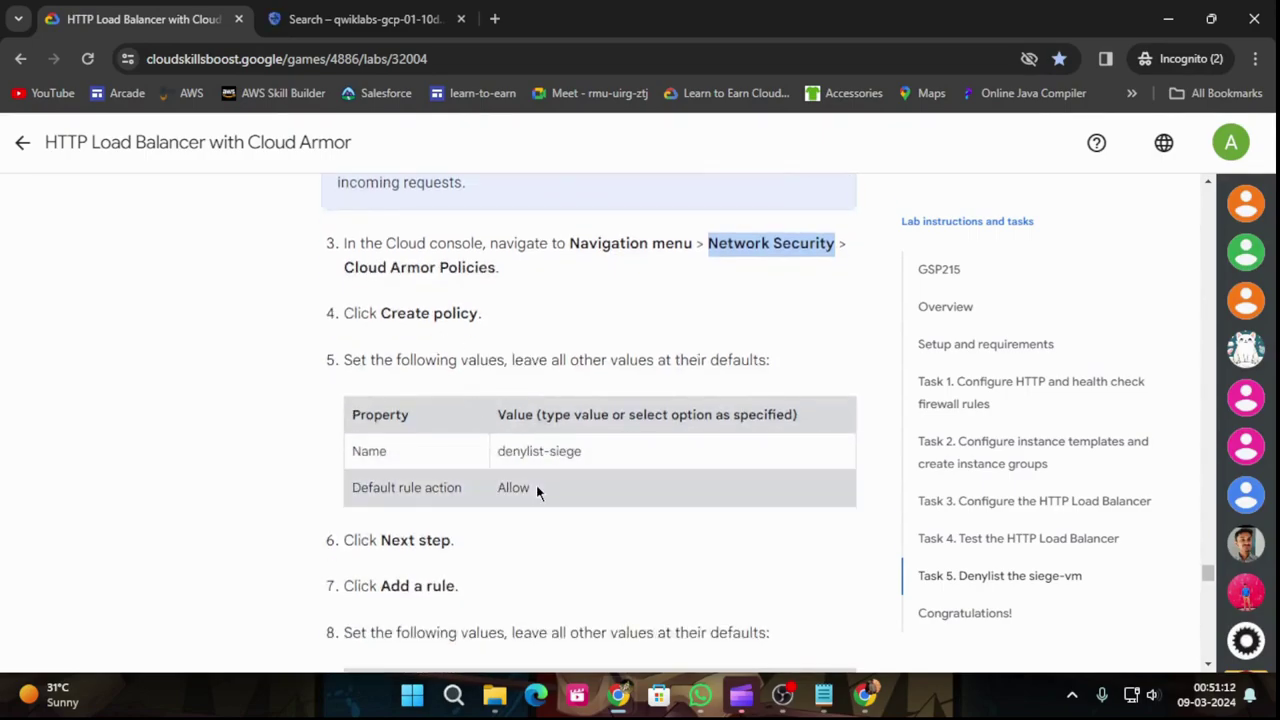
left_click_drag(490, 448, 601, 463)
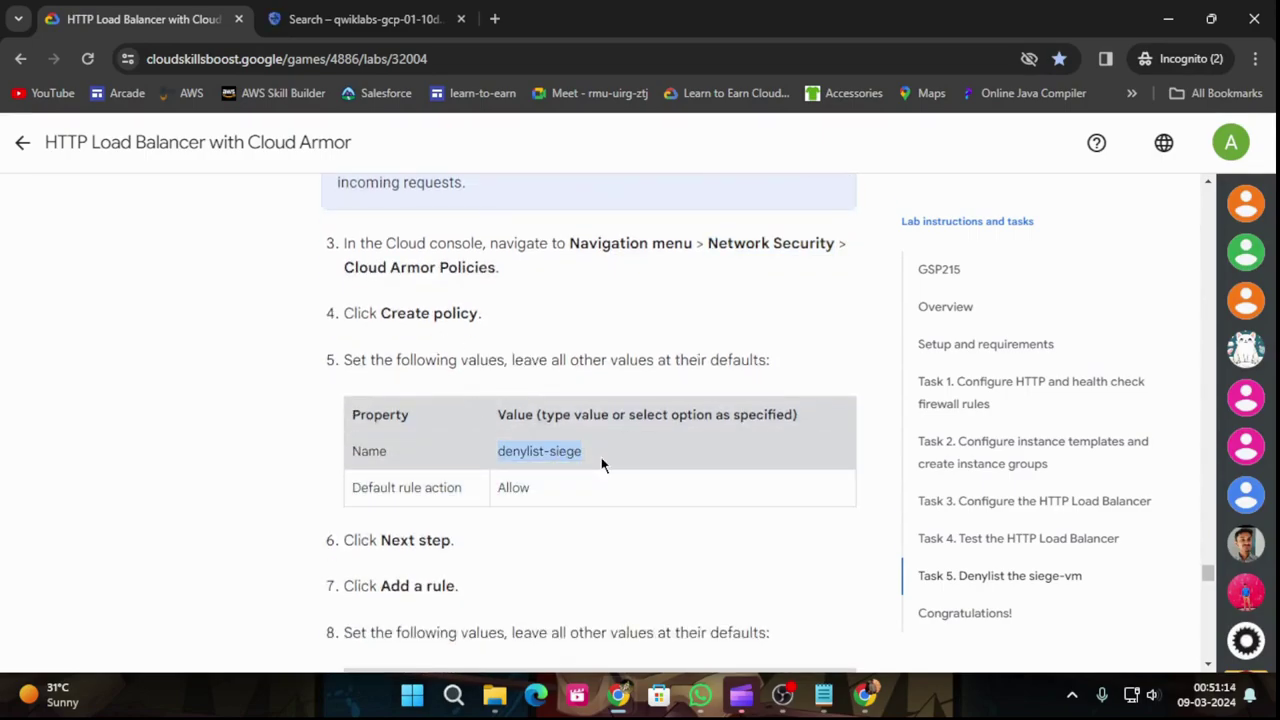
left_click(403, 12)
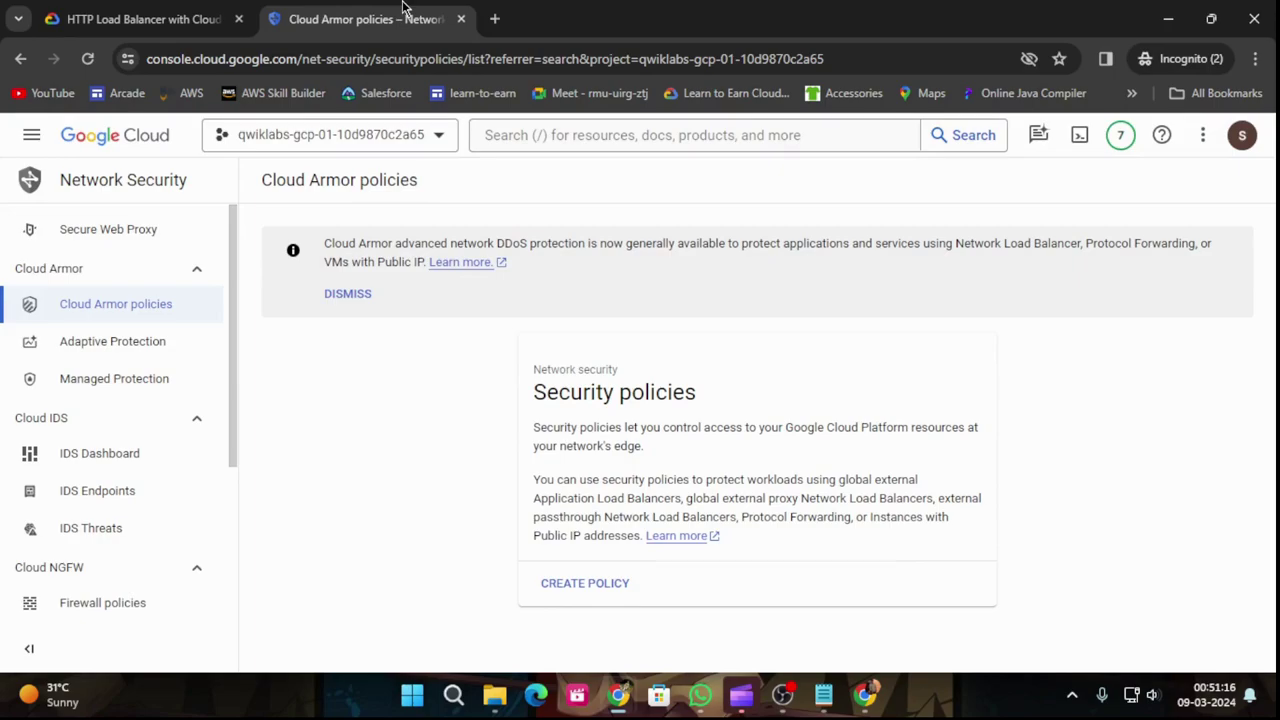
left_click(585, 583)
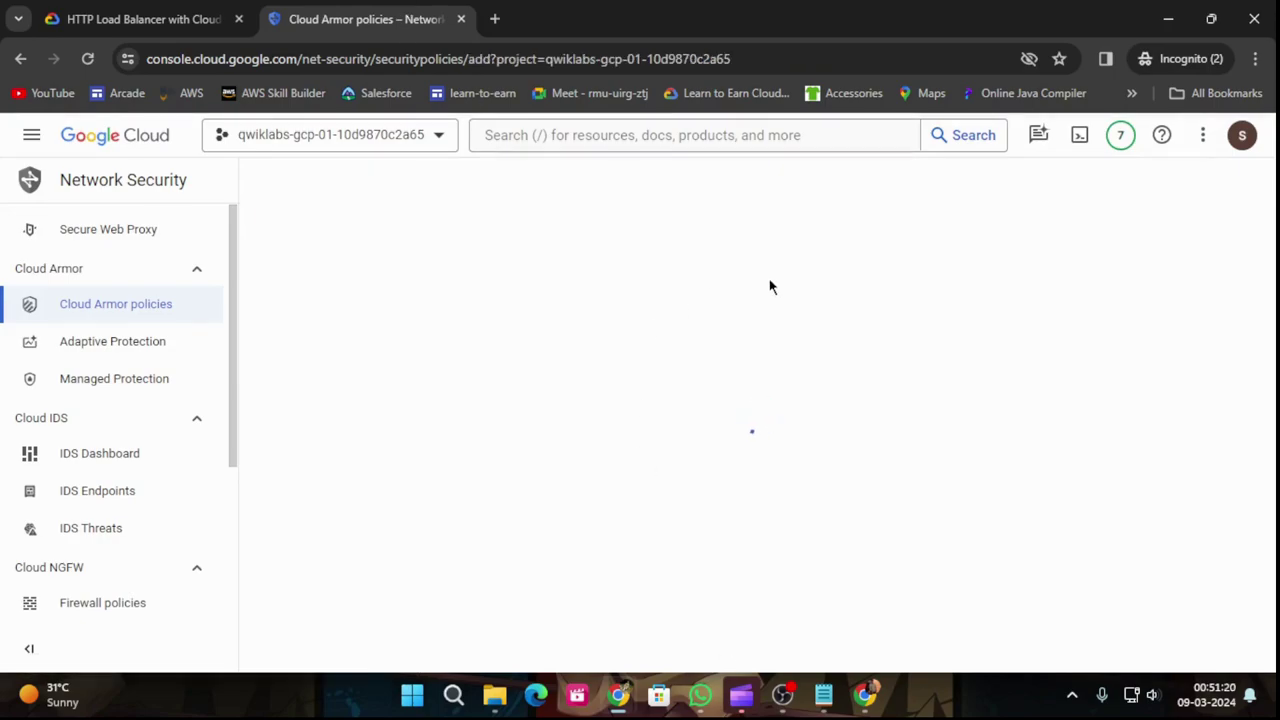
left_click(374, 484)
key("ctrl+v")
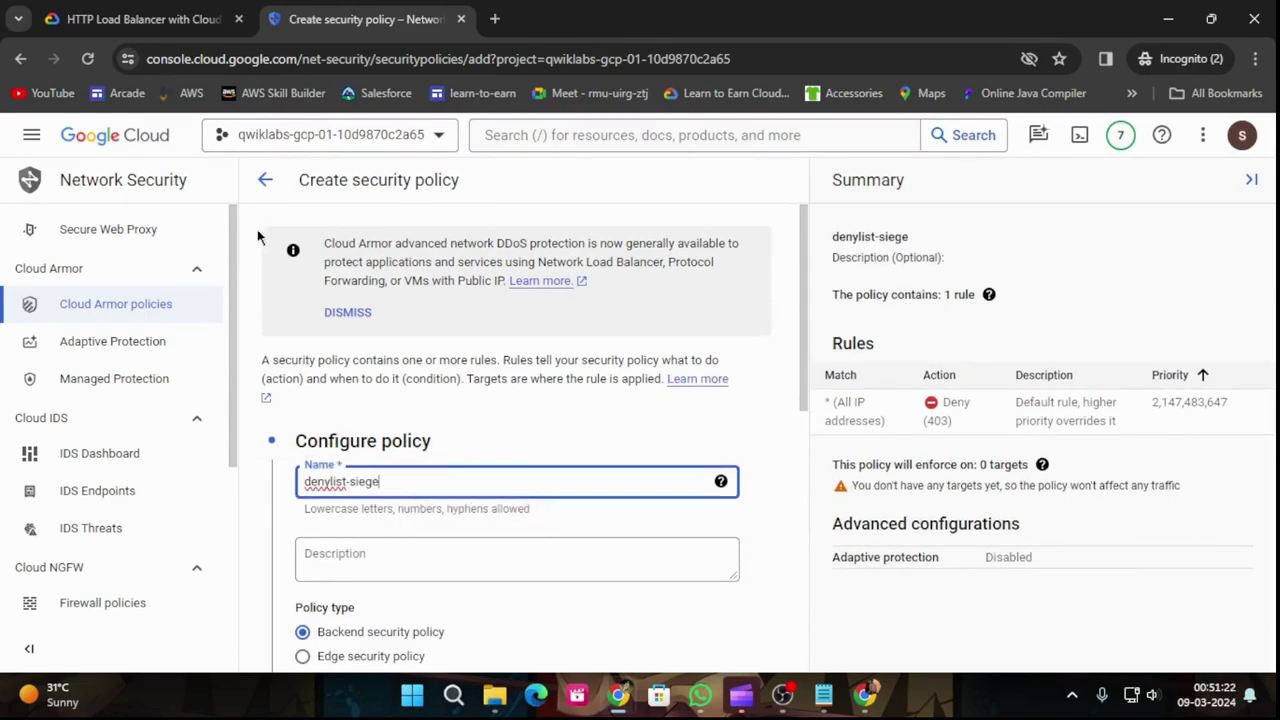
Step: Check the lab's policy values and set the default rule action of denylist-siege to Allow
left_click(140, 19)
scroll(514, 477, "down", 1)
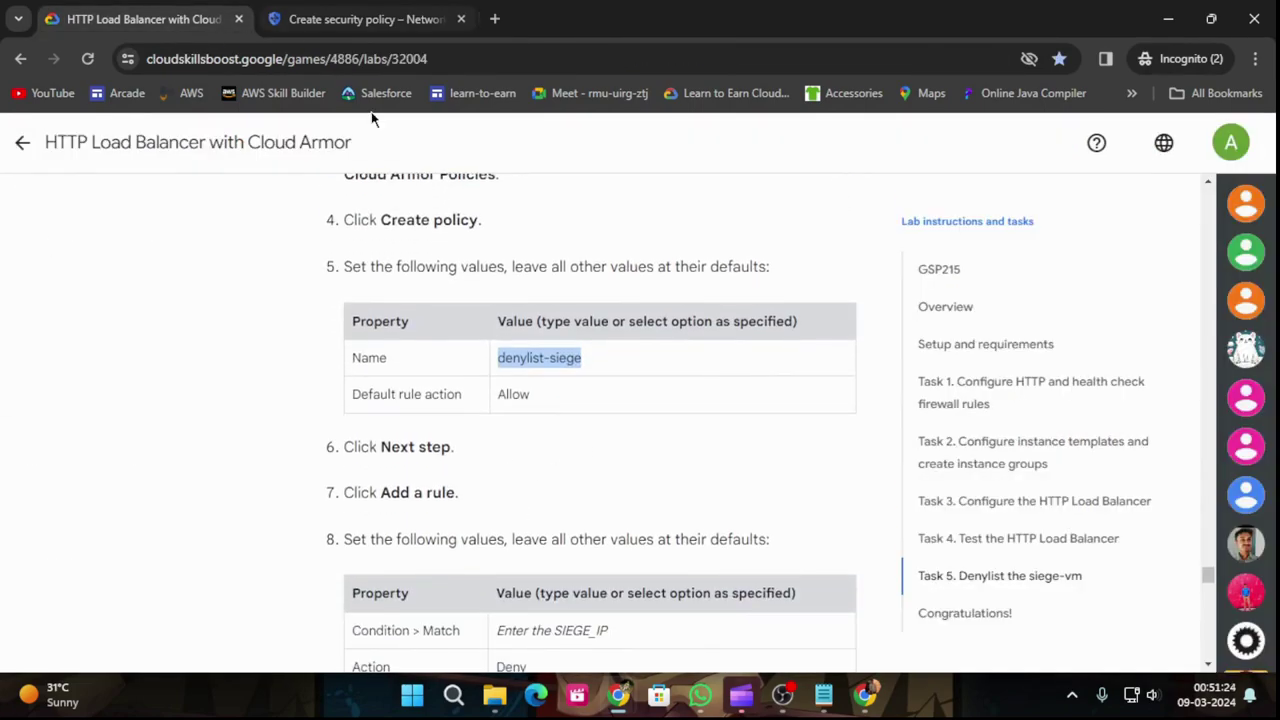
left_click(323, 18)
scroll(507, 352, "down", 2)
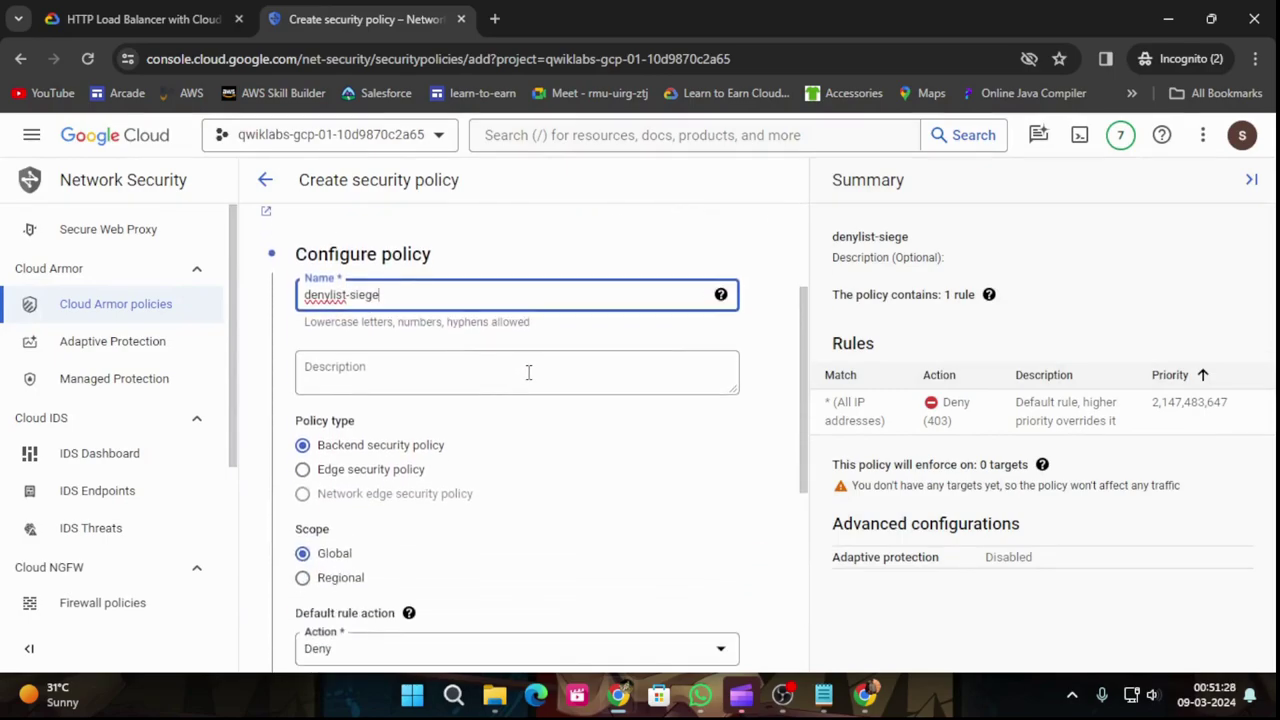
scroll(524, 374, "down", 3)
left_click(388, 466)
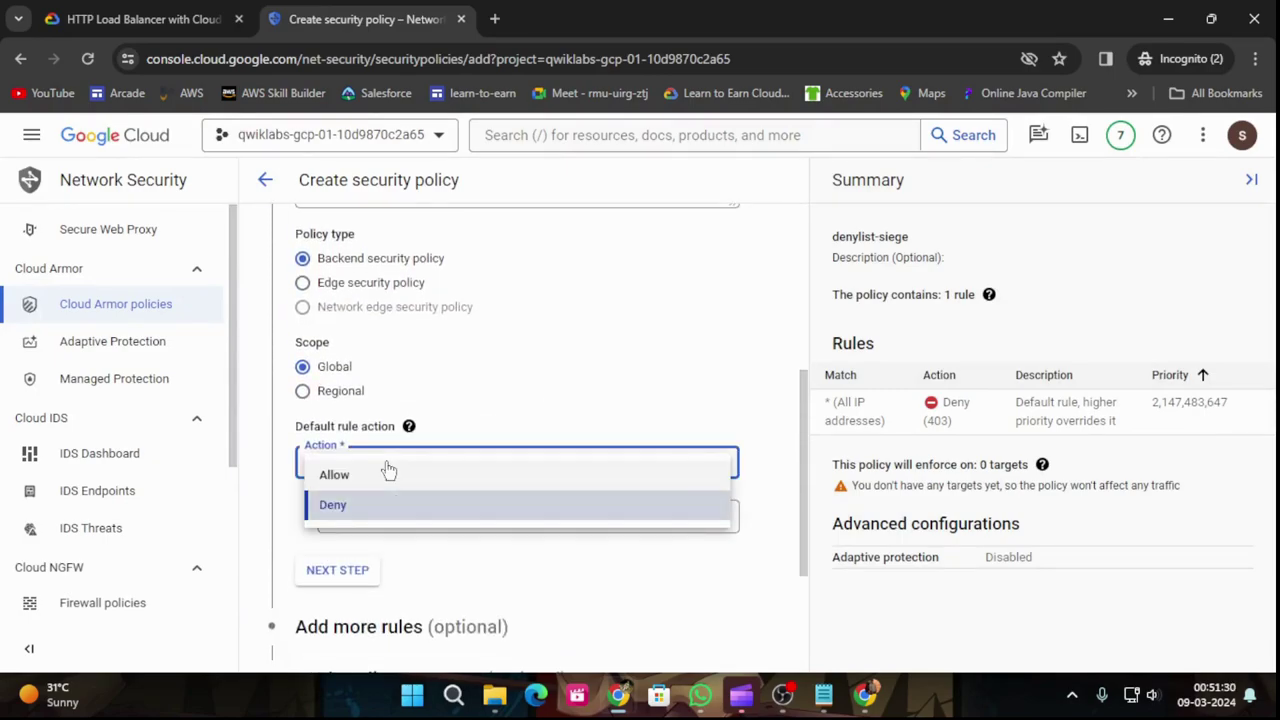
left_click(377, 475)
Step: Check the lab's next steps, finish the policy configuration section and add a new rule to denylist-siege
left_click(143, 19)
scroll(557, 465, "down", 2)
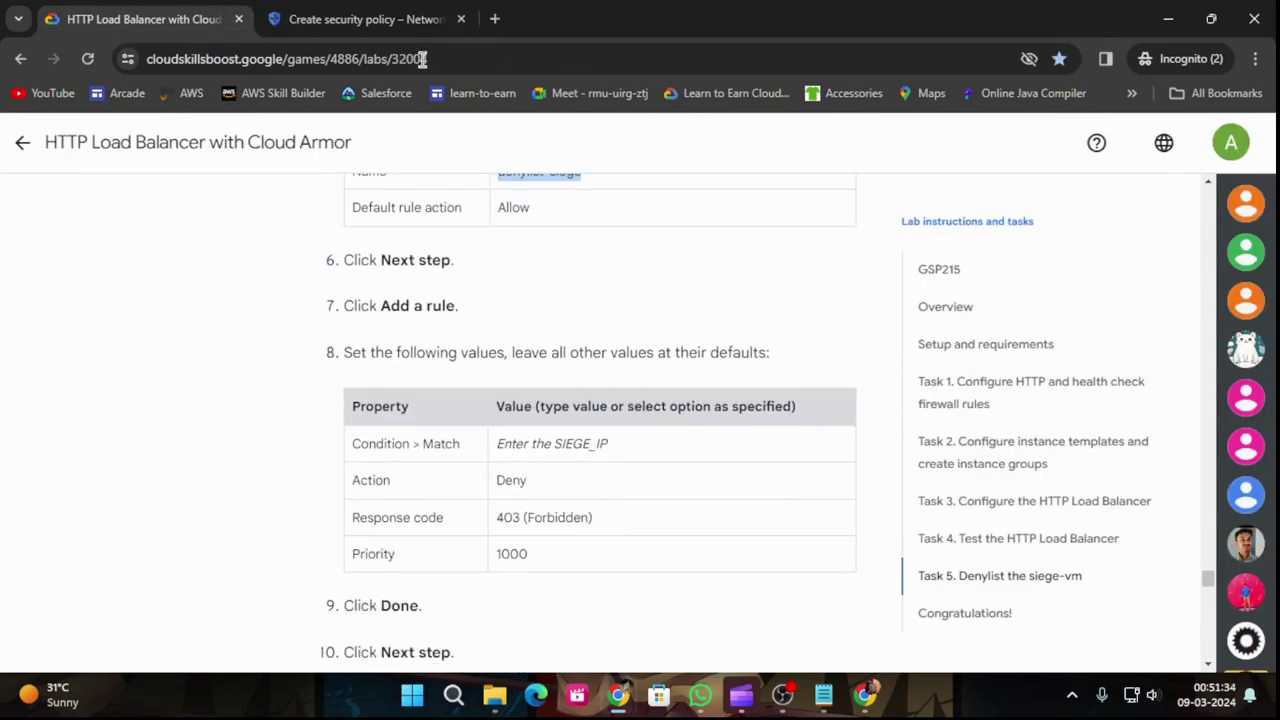
left_click(365, 19)
scroll(660, 480, "down", 2)
scroll(400, 478, "up", 1)
left_click(338, 455)
scroll(503, 426, "down", 3)
scroll(500, 430, "up", 1)
left_click(120, 9)
left_click(365, 19)
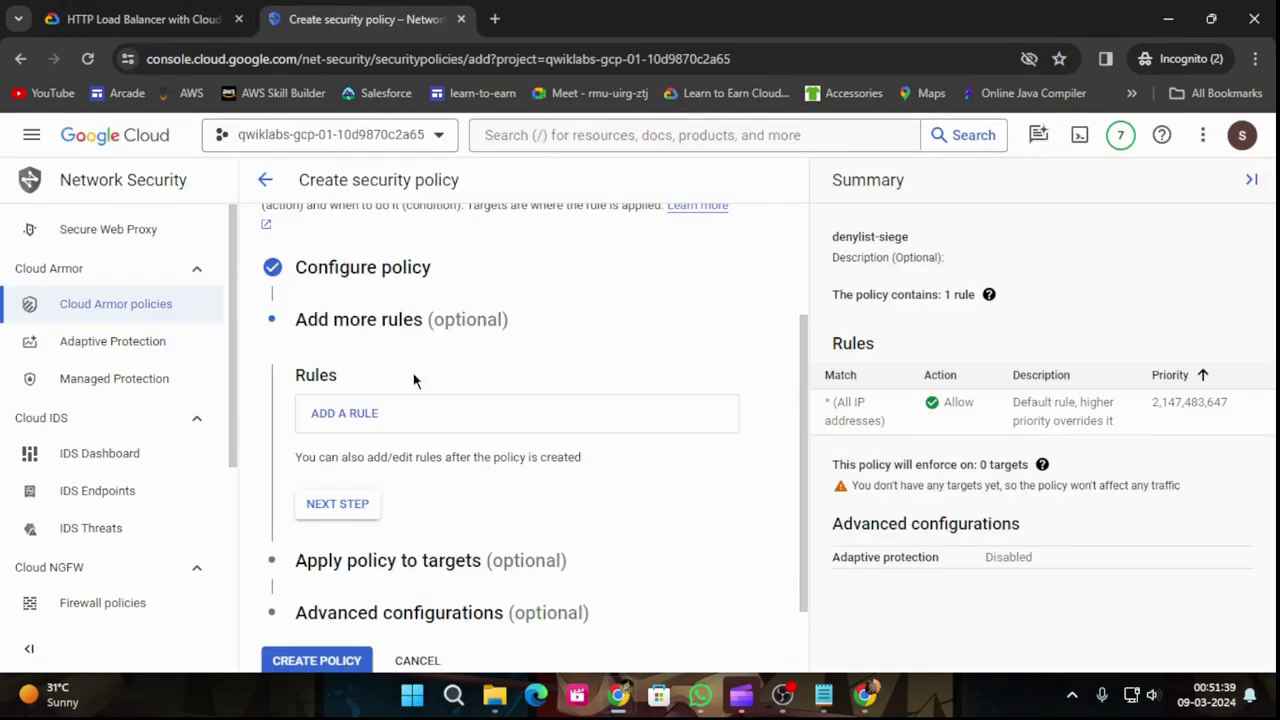
left_click(380, 425)
Step: Copy the siege-vm IP 35.245.221.32 from Notepad, enter it as the new rule's match condition and return to the lab's rule values
left_click(143, 12)
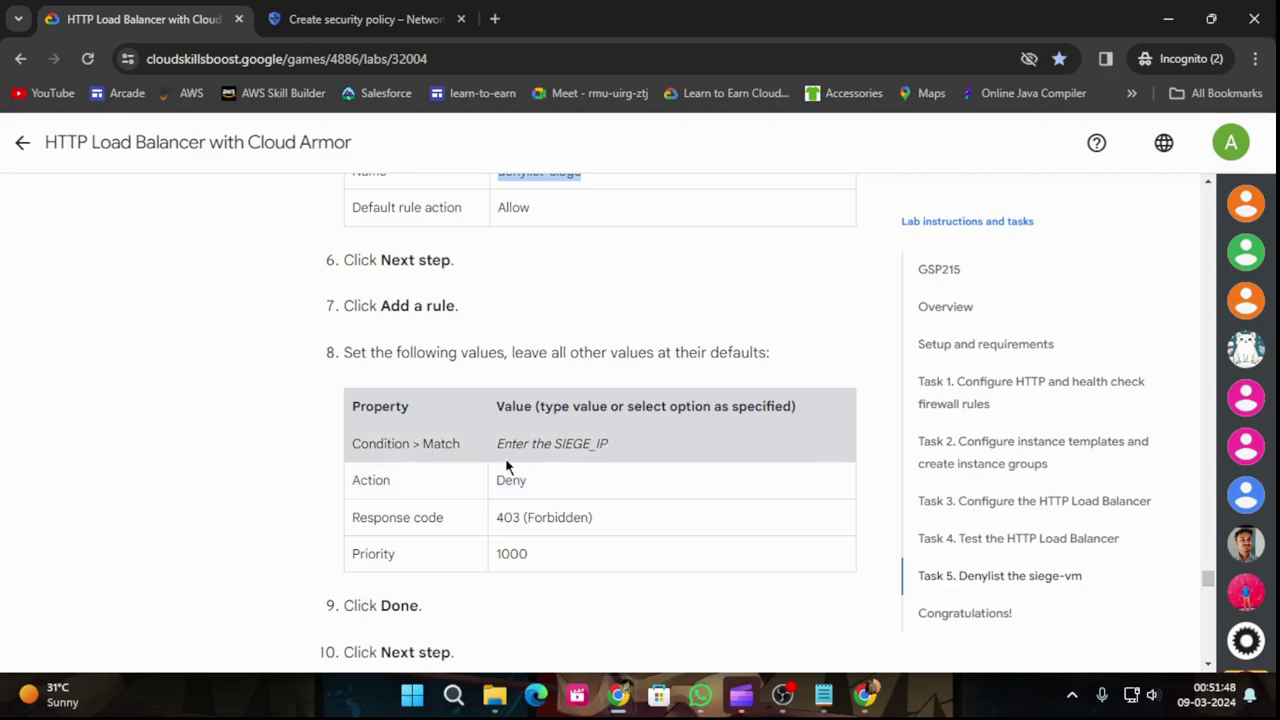
mouse_move(826, 693)
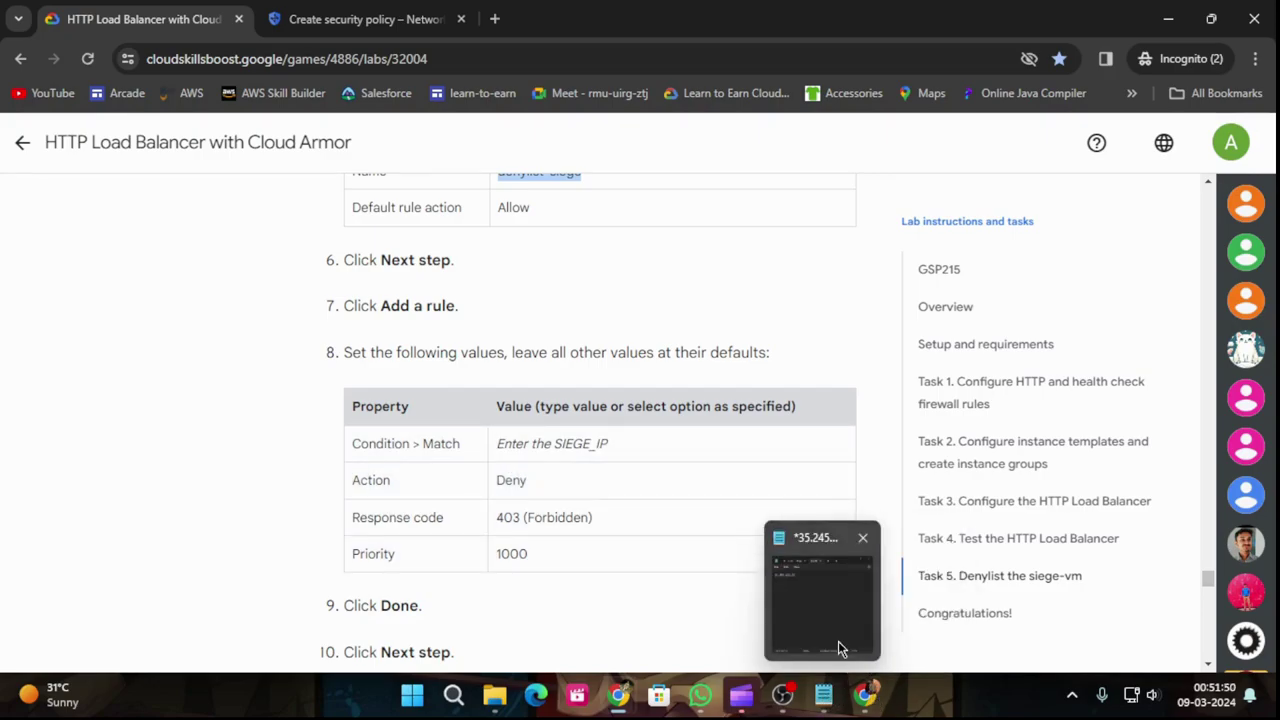
left_click(838, 656)
left_click_drag(655, 267, 768, 272)
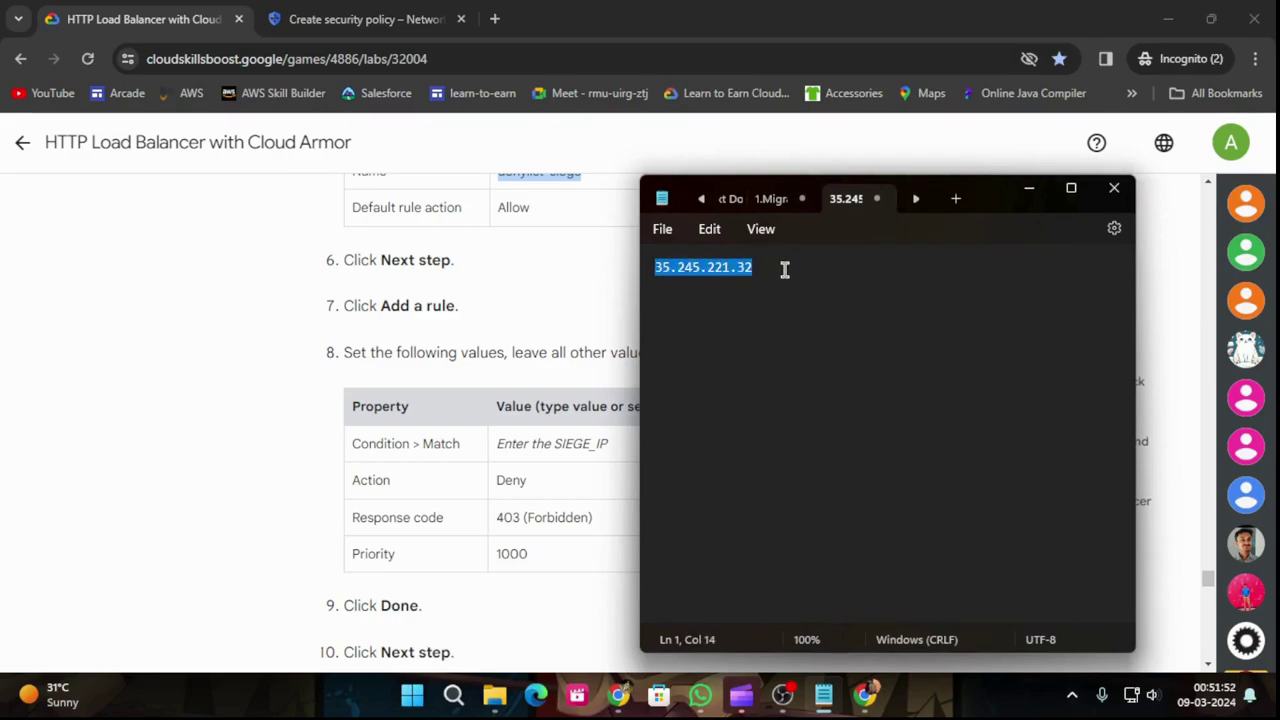
left_click(298, 351)
left_click(360, 19)
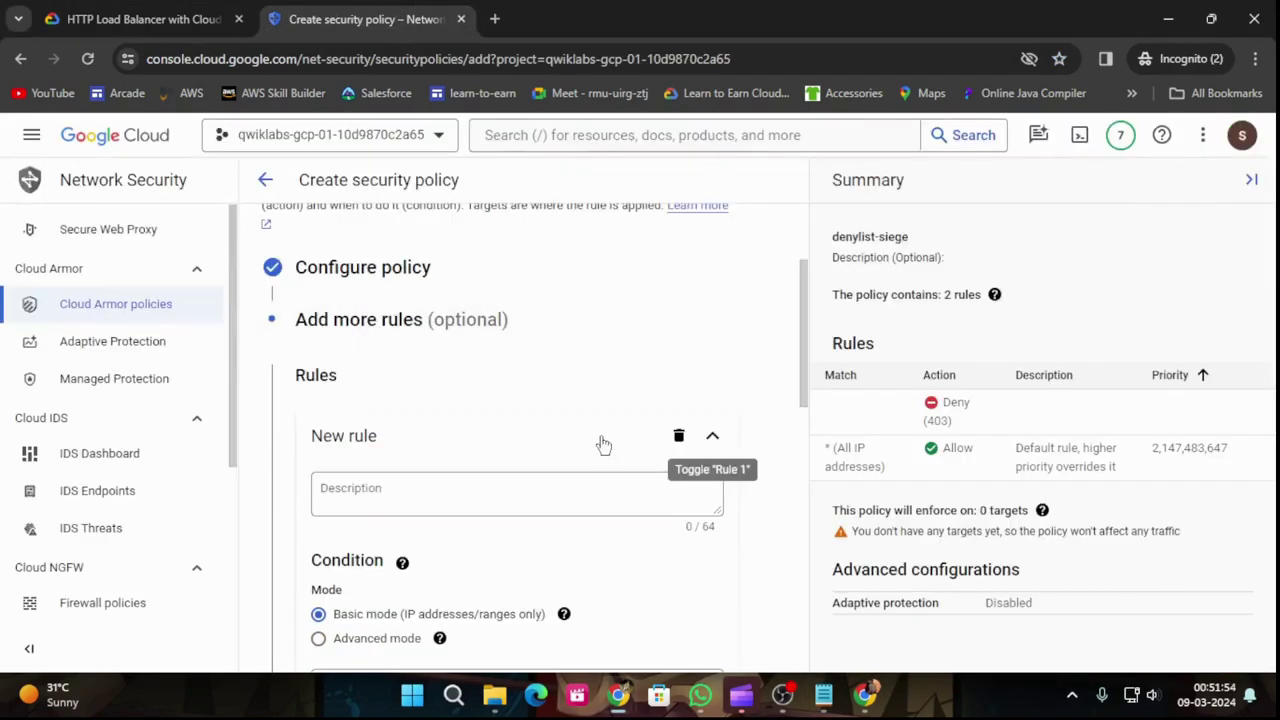
left_click(505, 502)
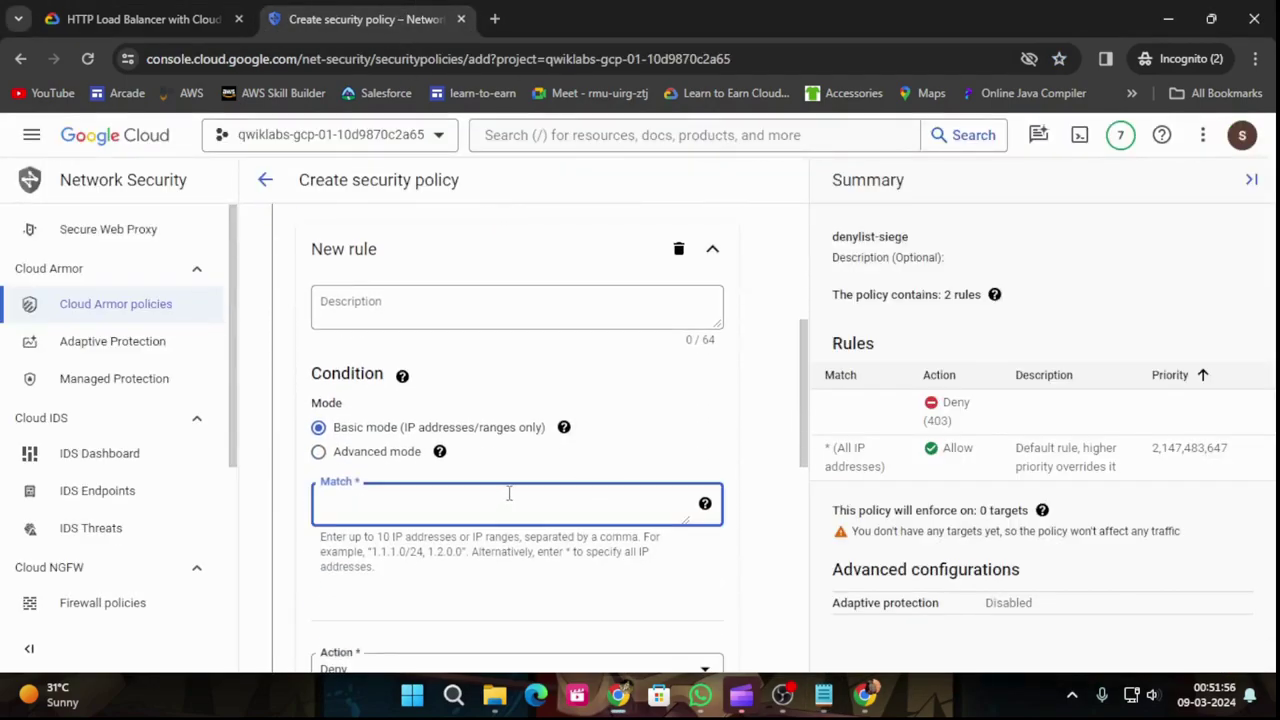
type("34.84.221.30")
left_click(140, 19)
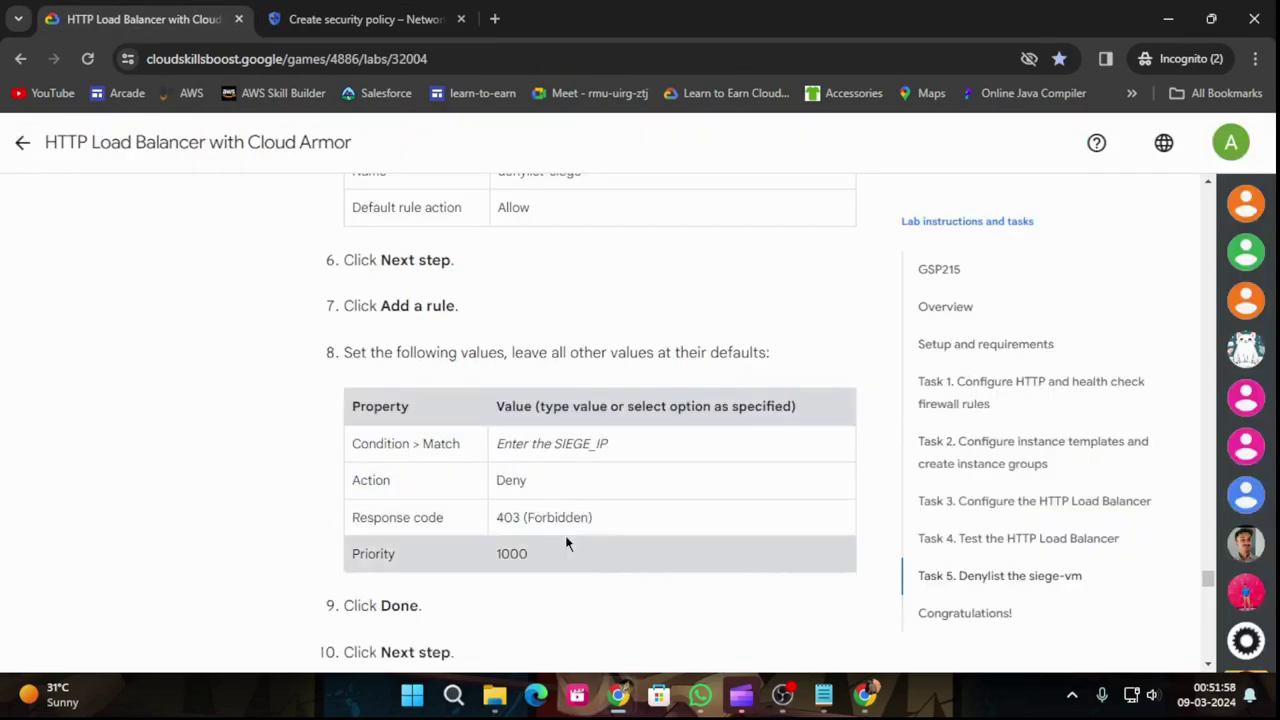
Step: Check the new rule's Deny action and 403 (Forbidden) response code against the lab and set its priority to 1000
left_click(360, 19)
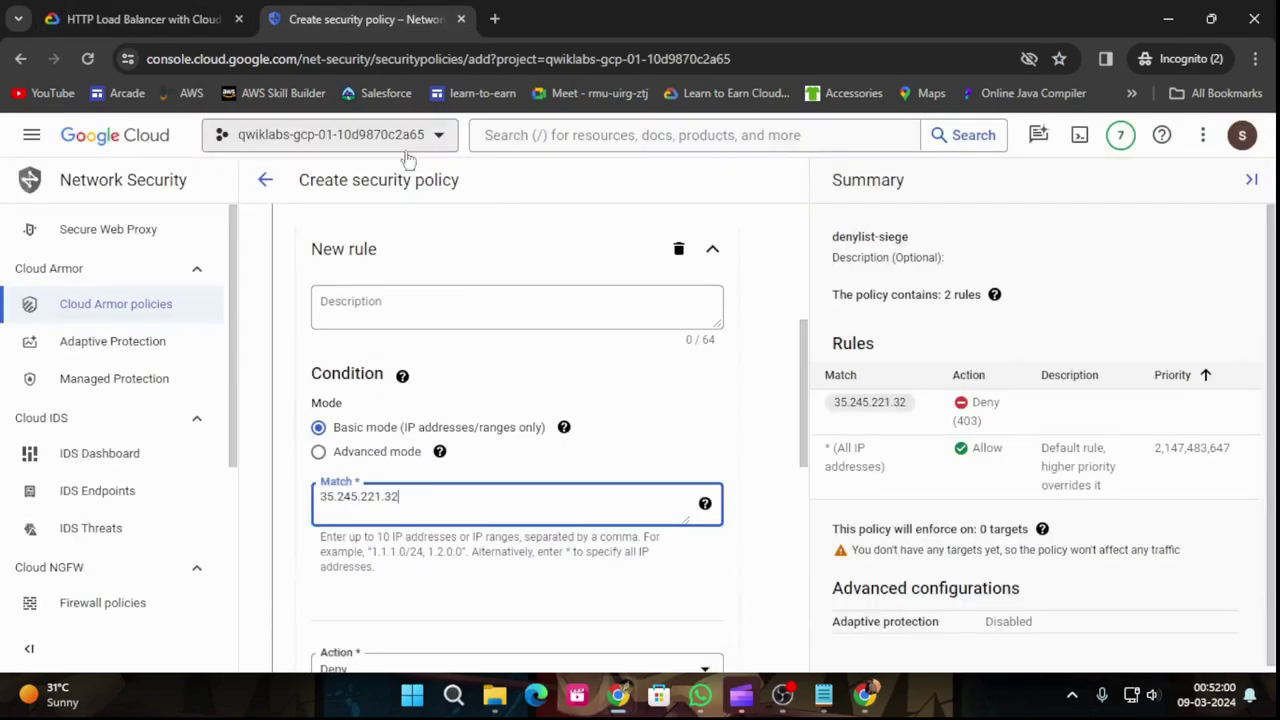
scroll(518, 447, "down", 2)
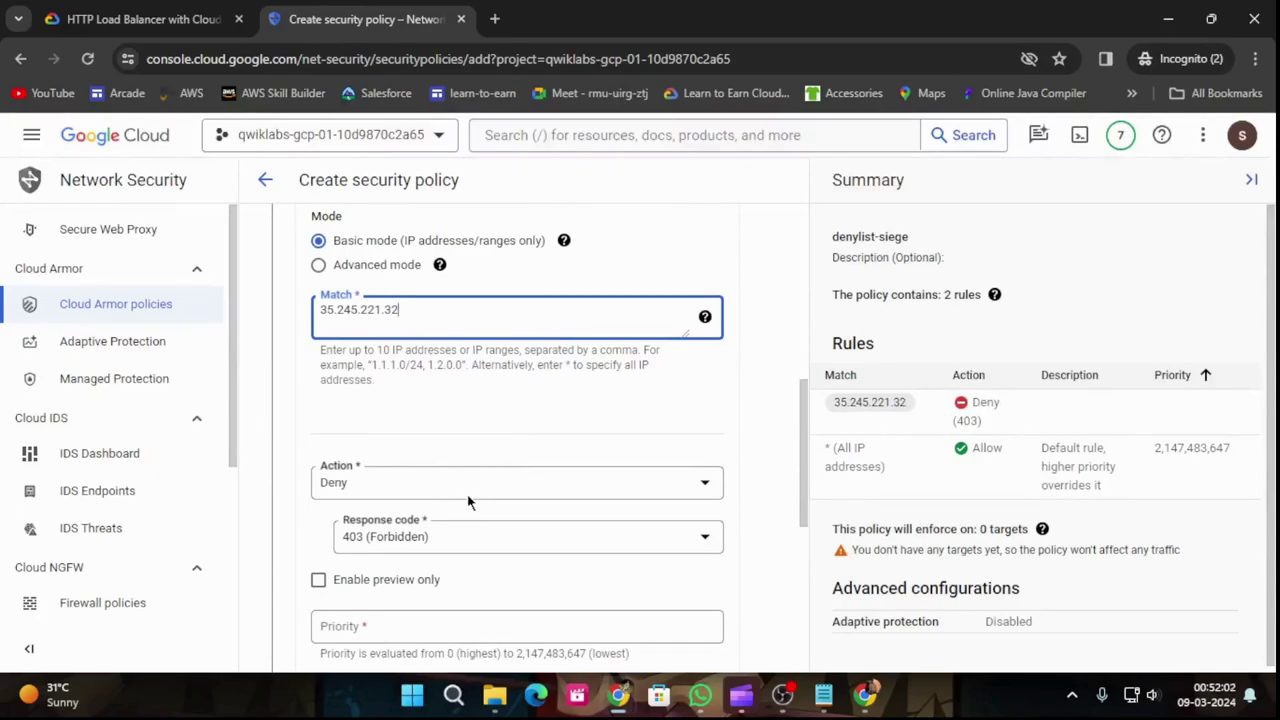
scroll(465, 492, "down", 1)
left_click(140, 19)
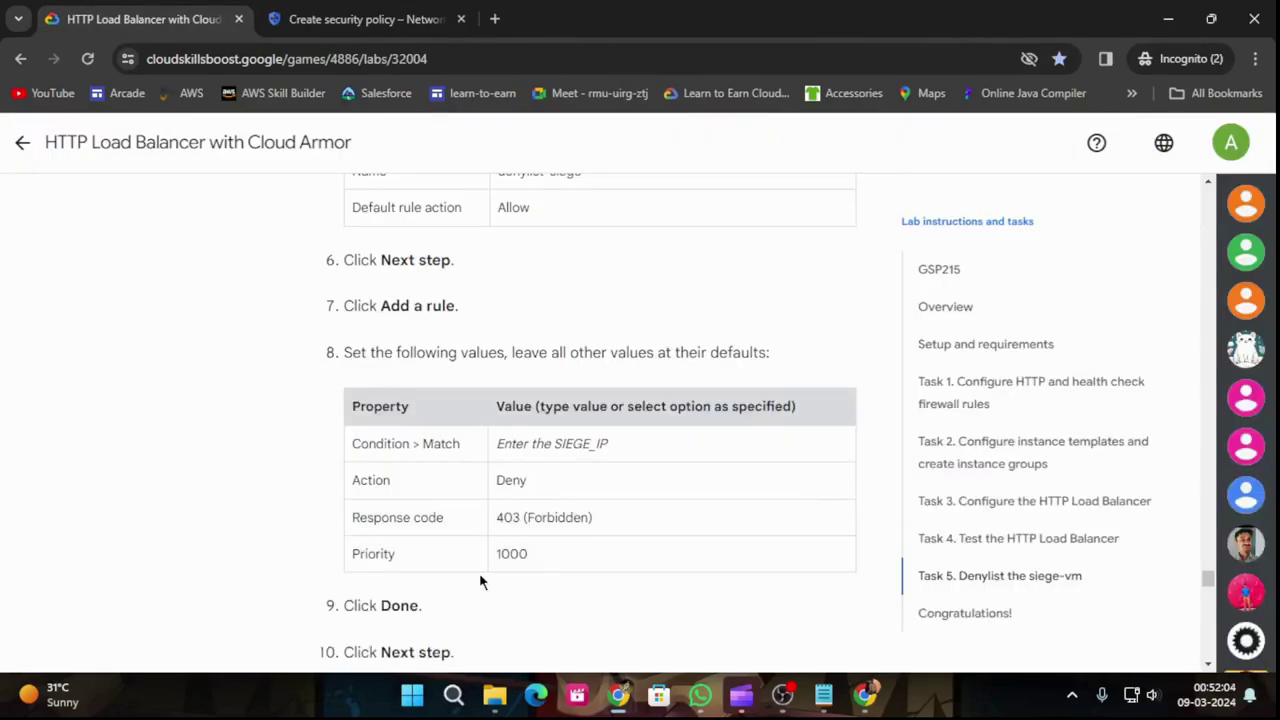
left_click(360, 19)
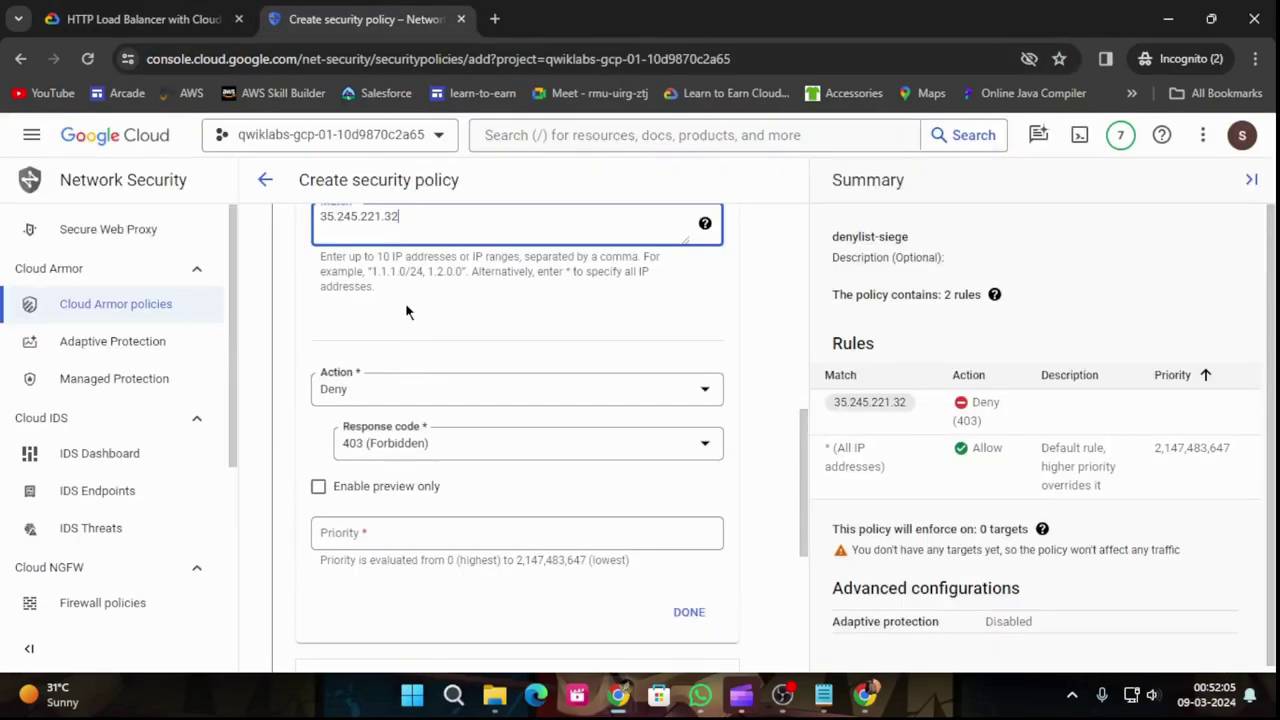
left_click(397, 533)
type("1000")
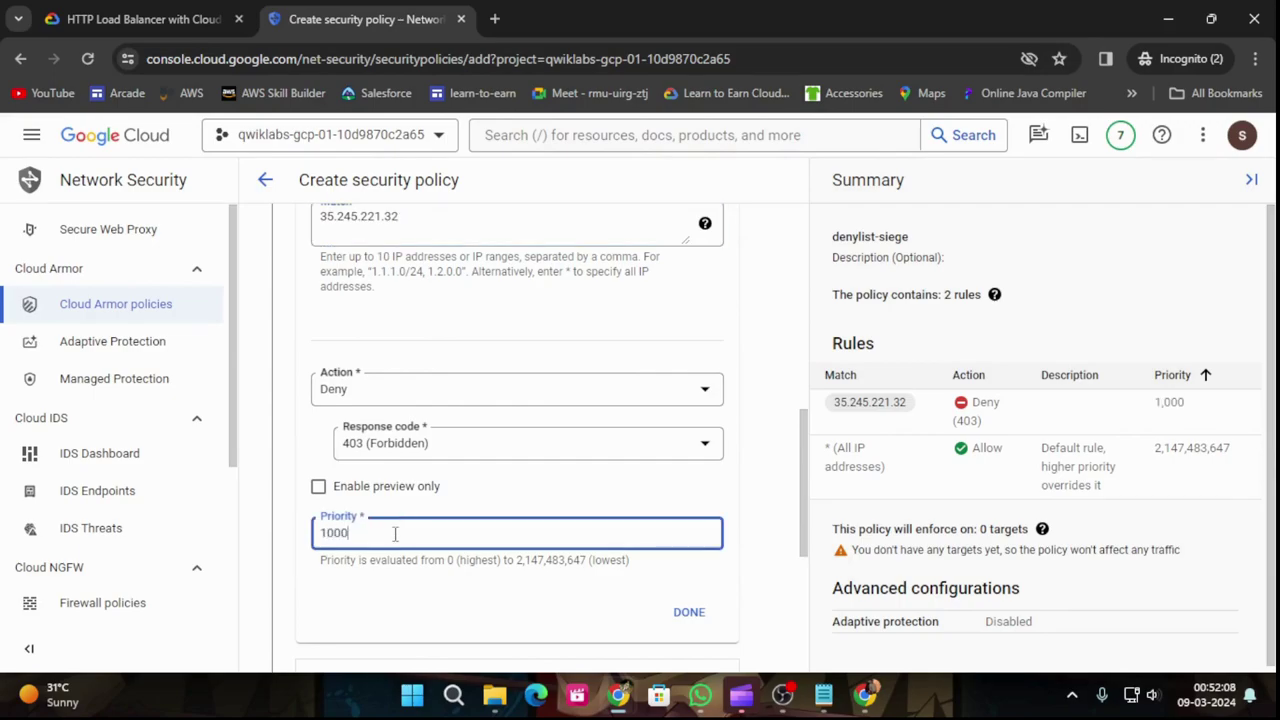
Step: Check the lab's next instructions, finish the new deny rule and proceed to applying the policy to targets
left_click(140, 19)
scroll(569, 410, "down", 2)
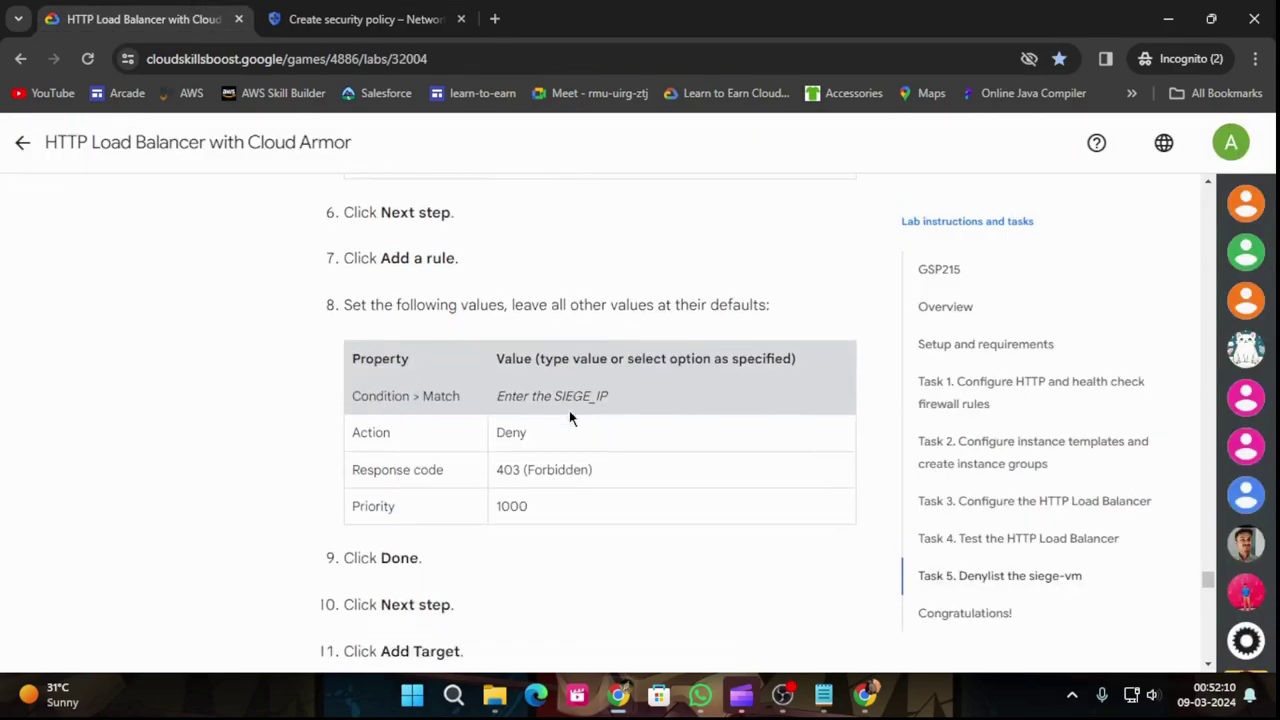
left_click(371, 16)
left_click(690, 610)
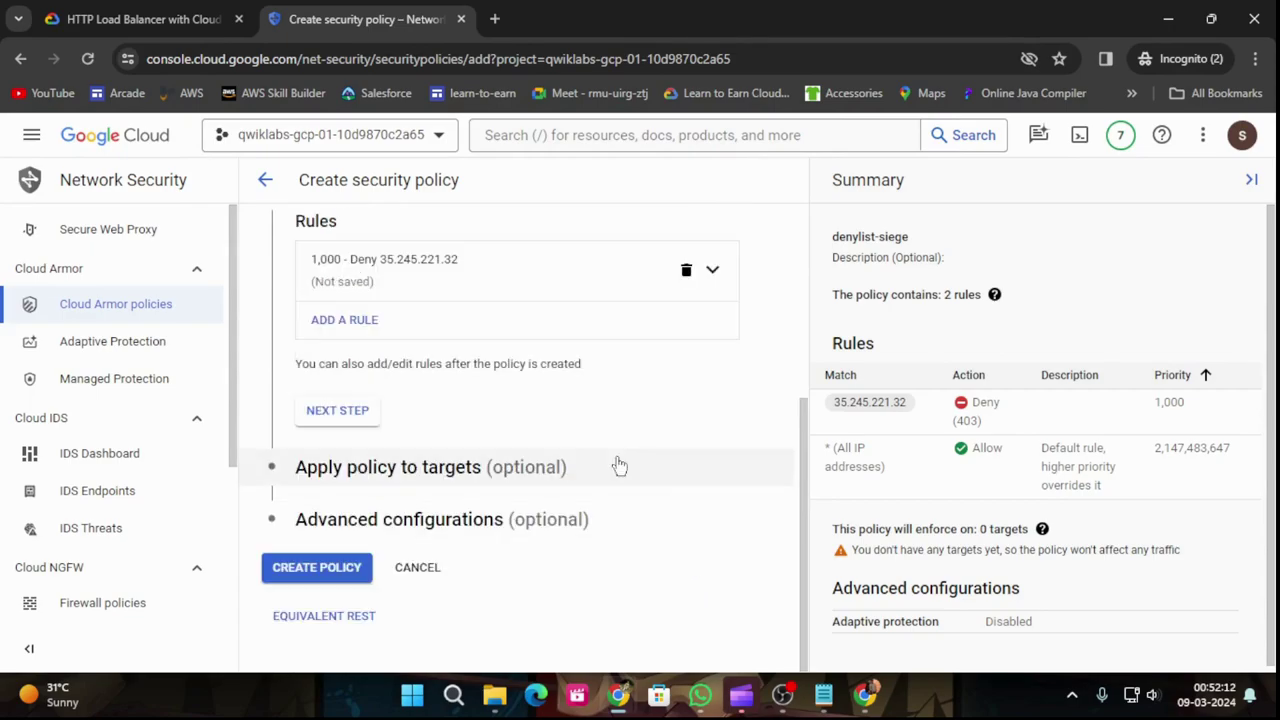
left_click(368, 412)
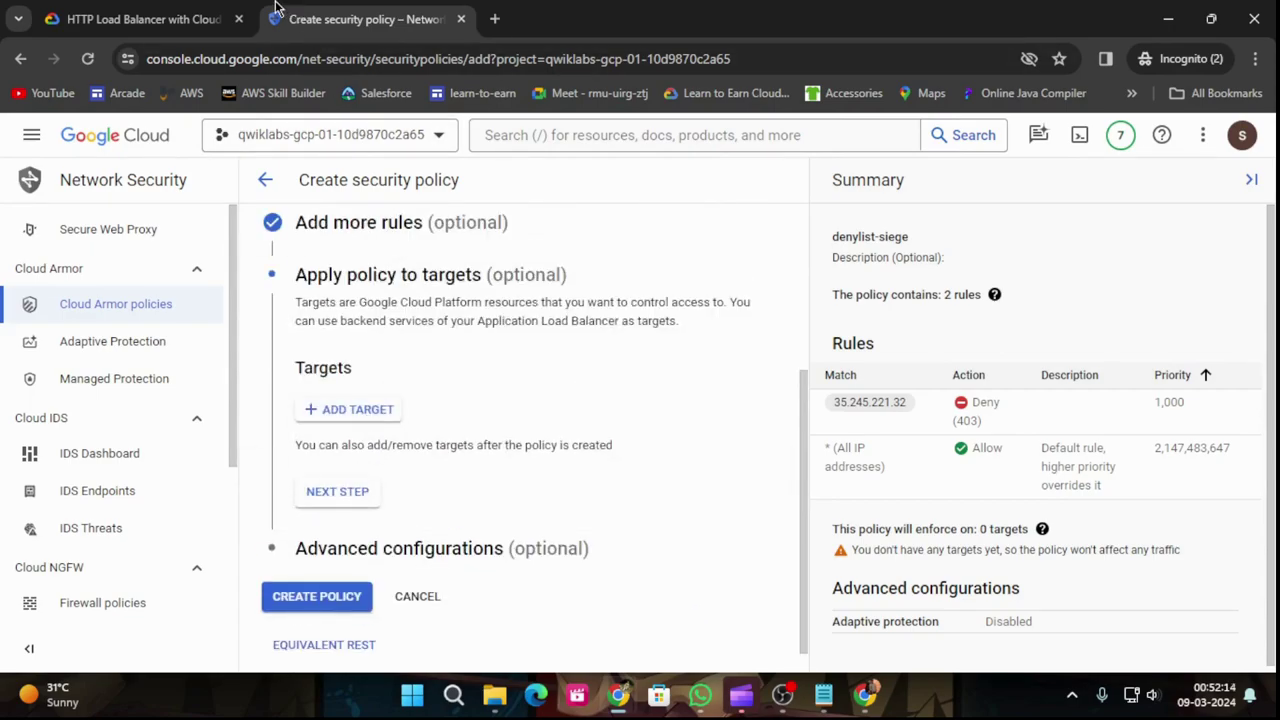
Step: Follow the lab's target instructions and add a policy target of type External load balancer backend service
left_click(140, 19)
scroll(533, 480, "down", 2)
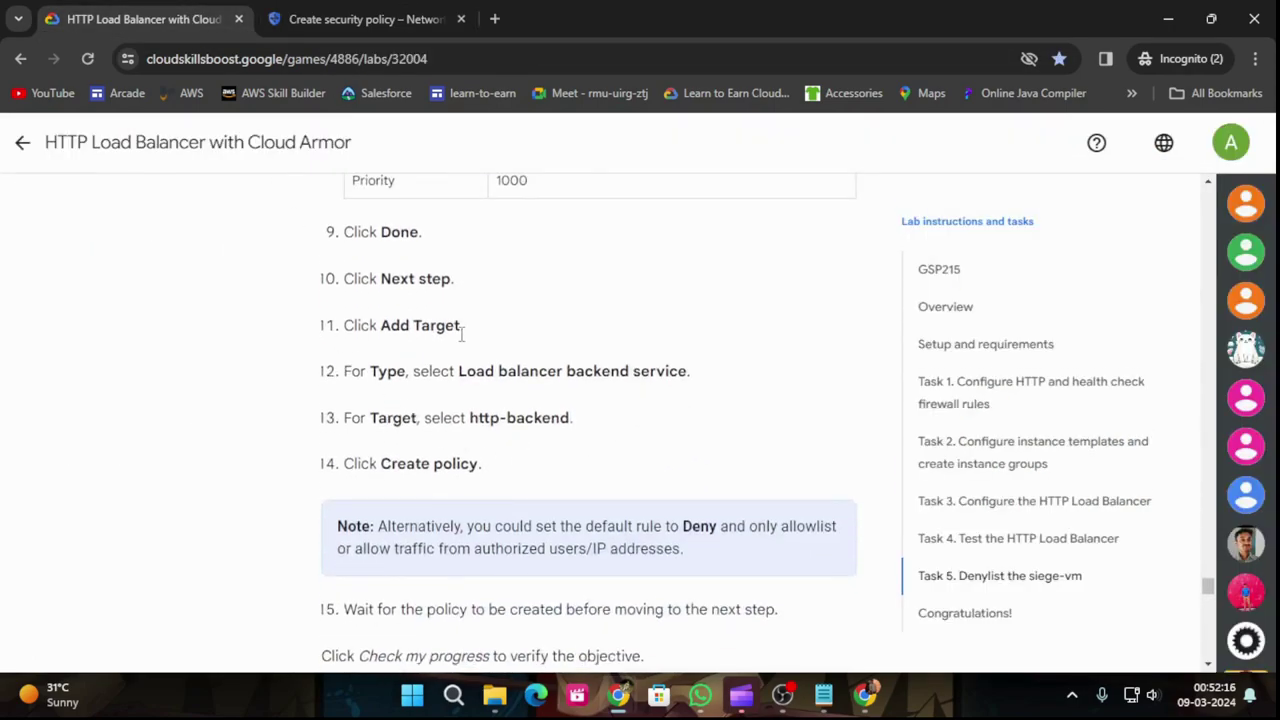
left_click(370, 25)
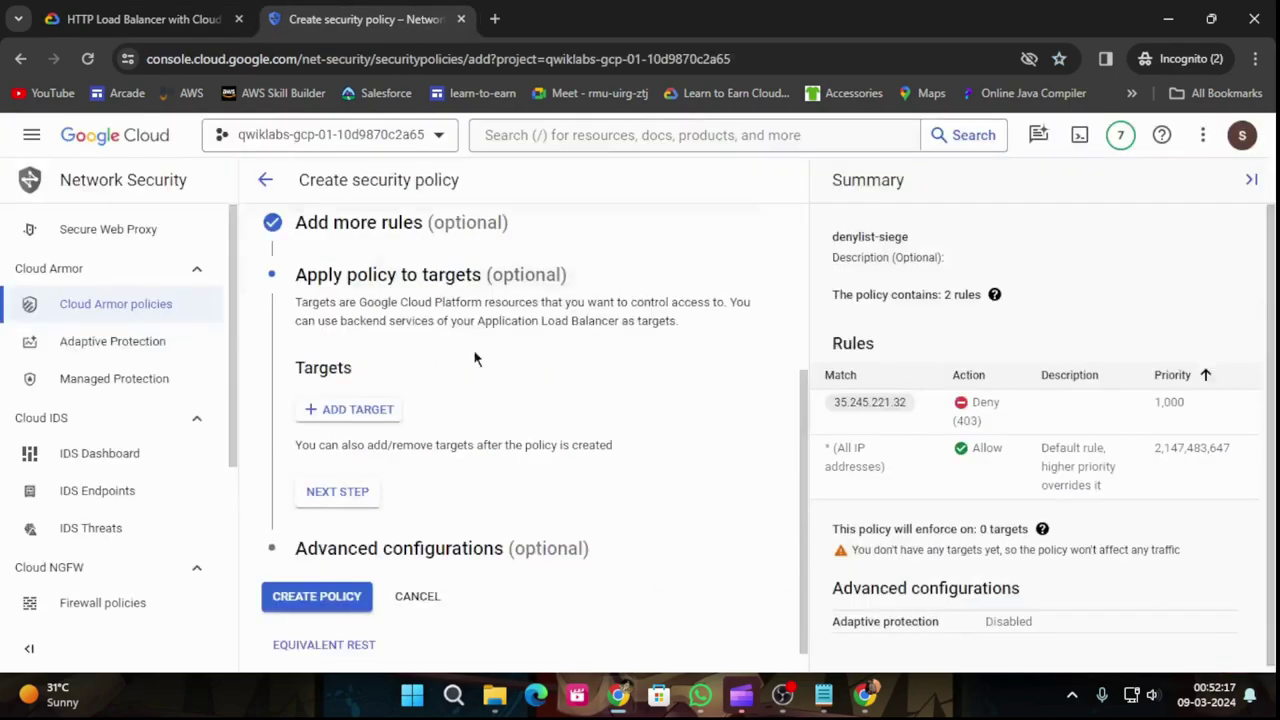
left_click(358, 410)
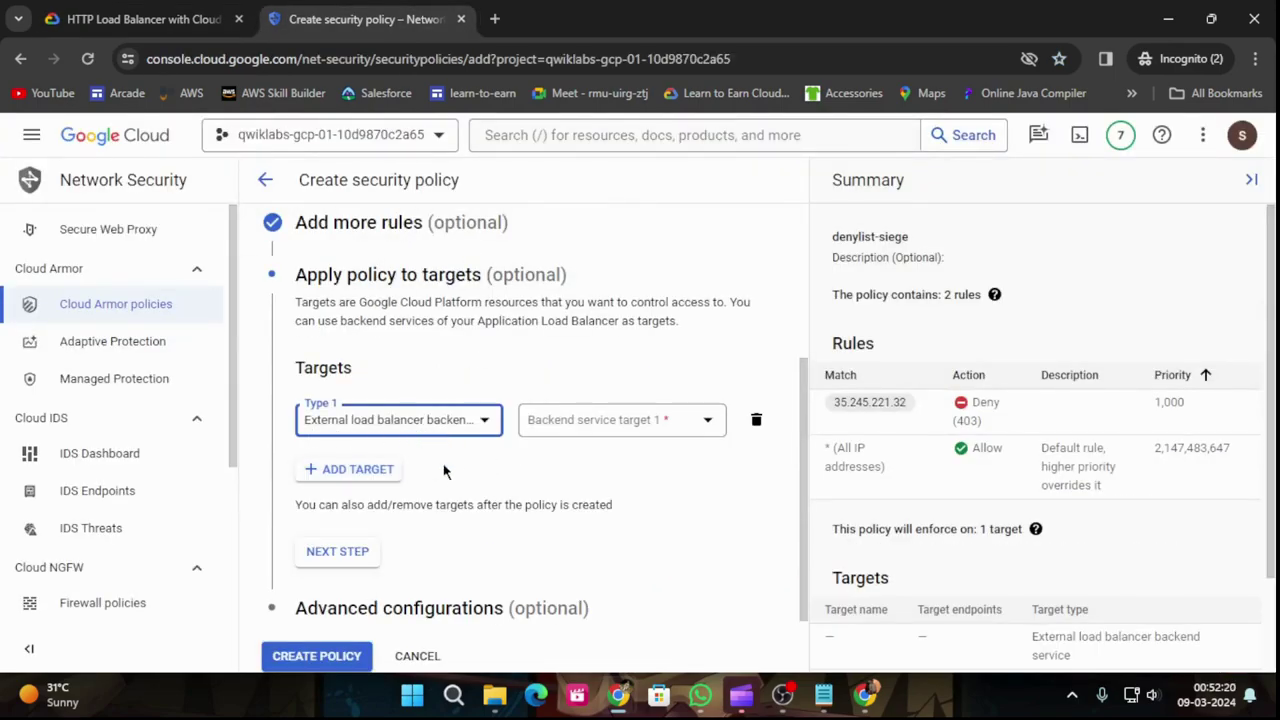
left_click(48, 8)
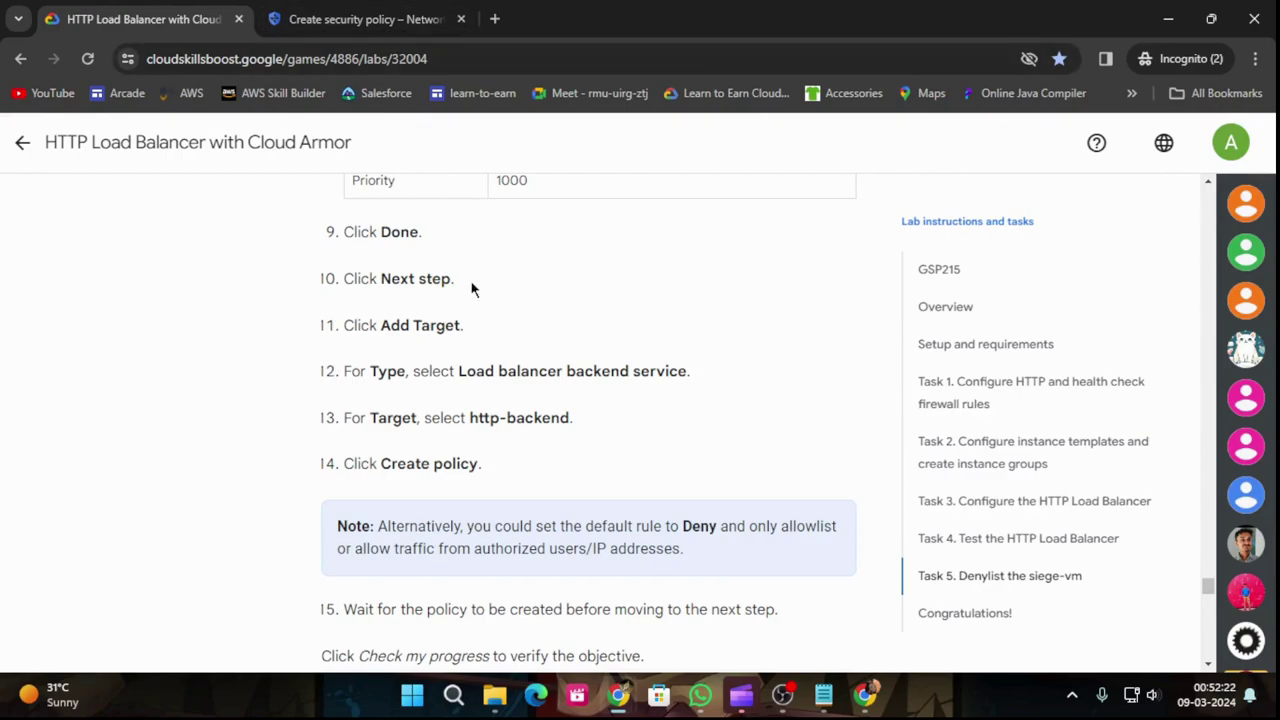
left_click(328, 12)
left_click(410, 428)
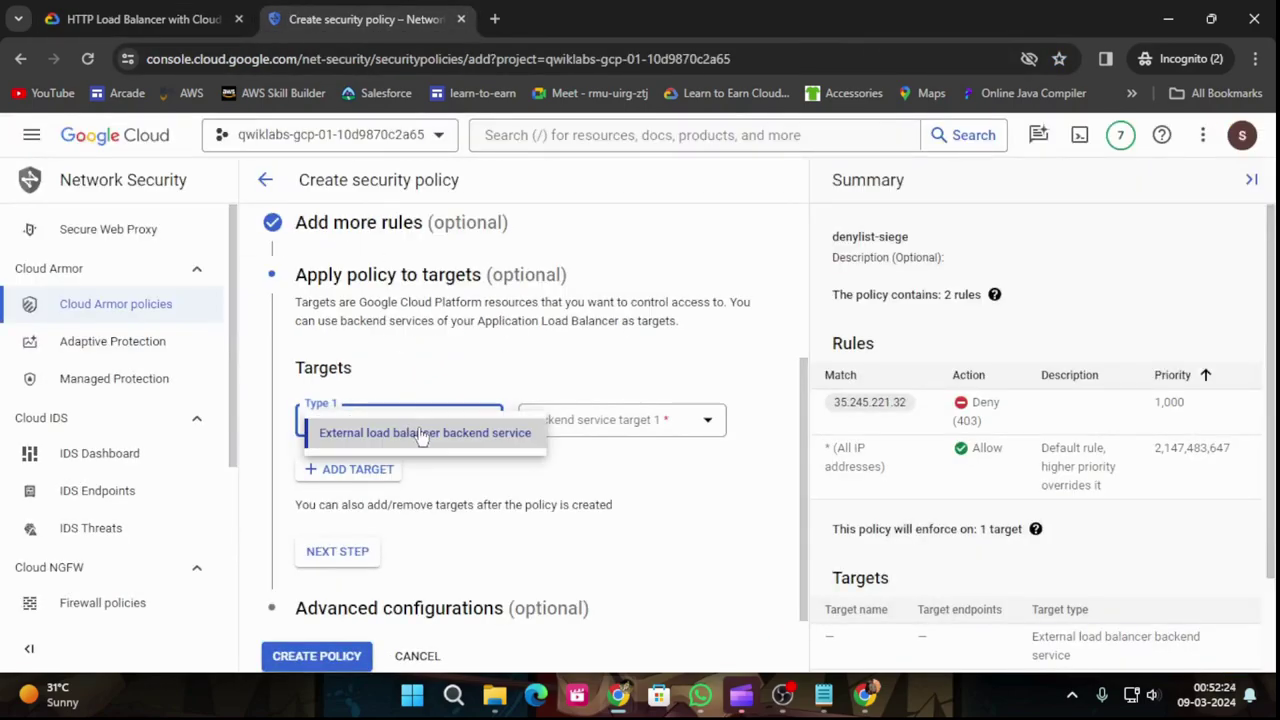
left_click(435, 433)
Step: Choose http-backend of load balancer http-lb as the target's backend service
left_click(560, 420)
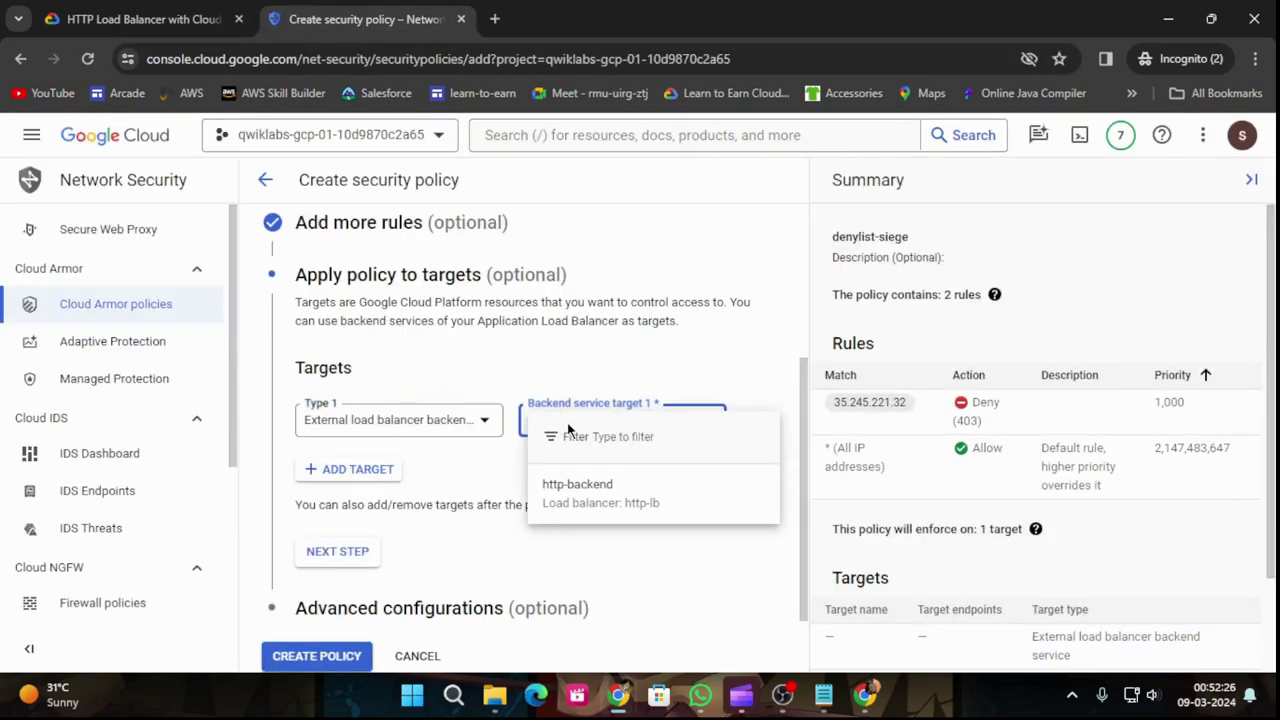
left_click(500, 374)
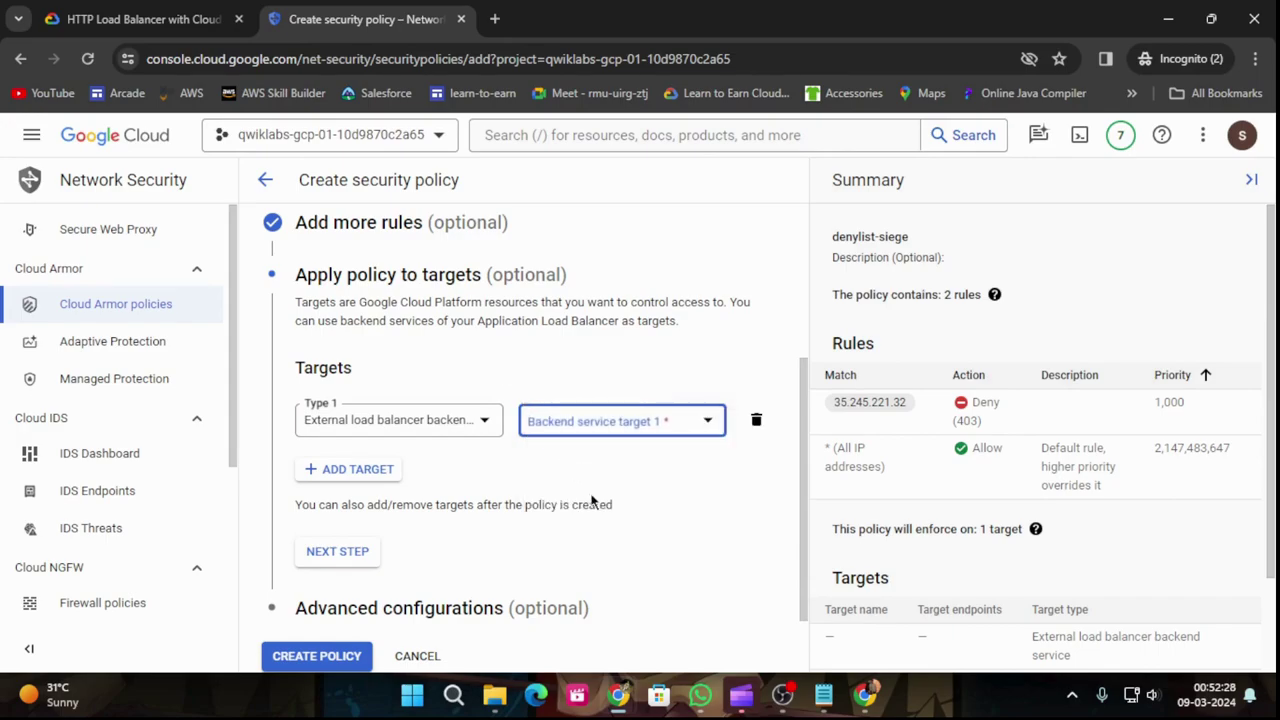
left_click(628, 425)
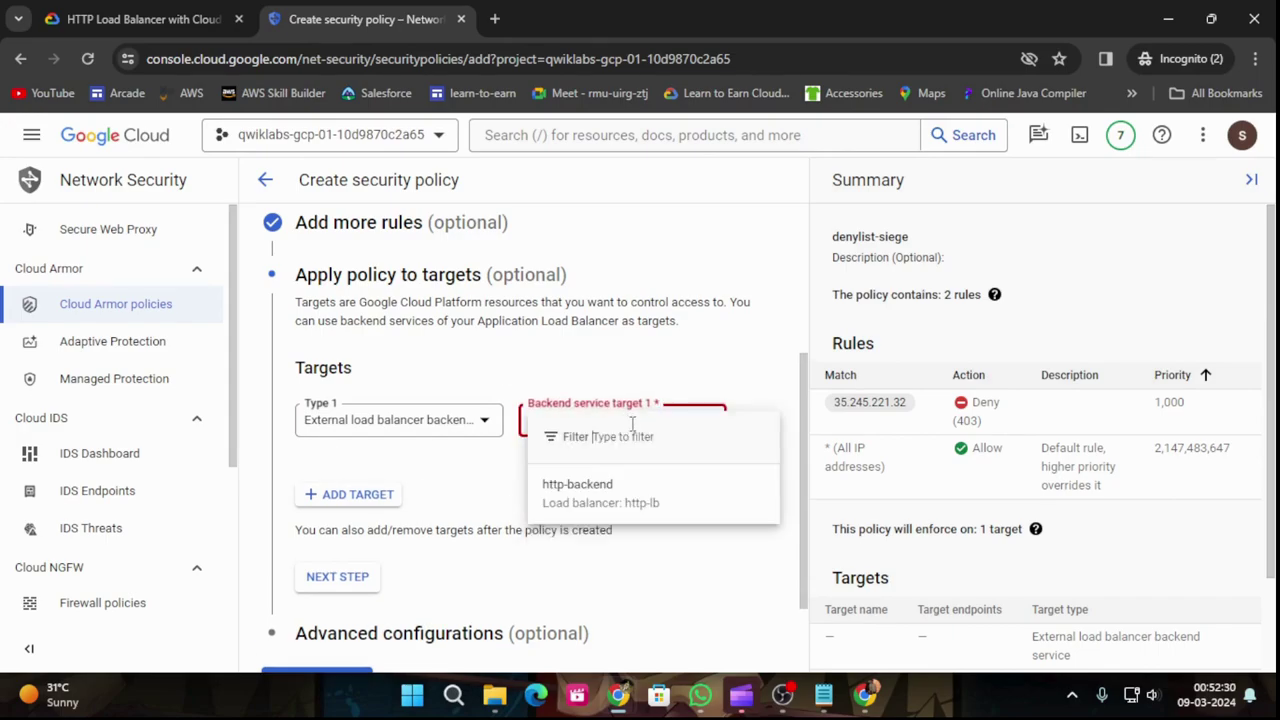
left_click(594, 490)
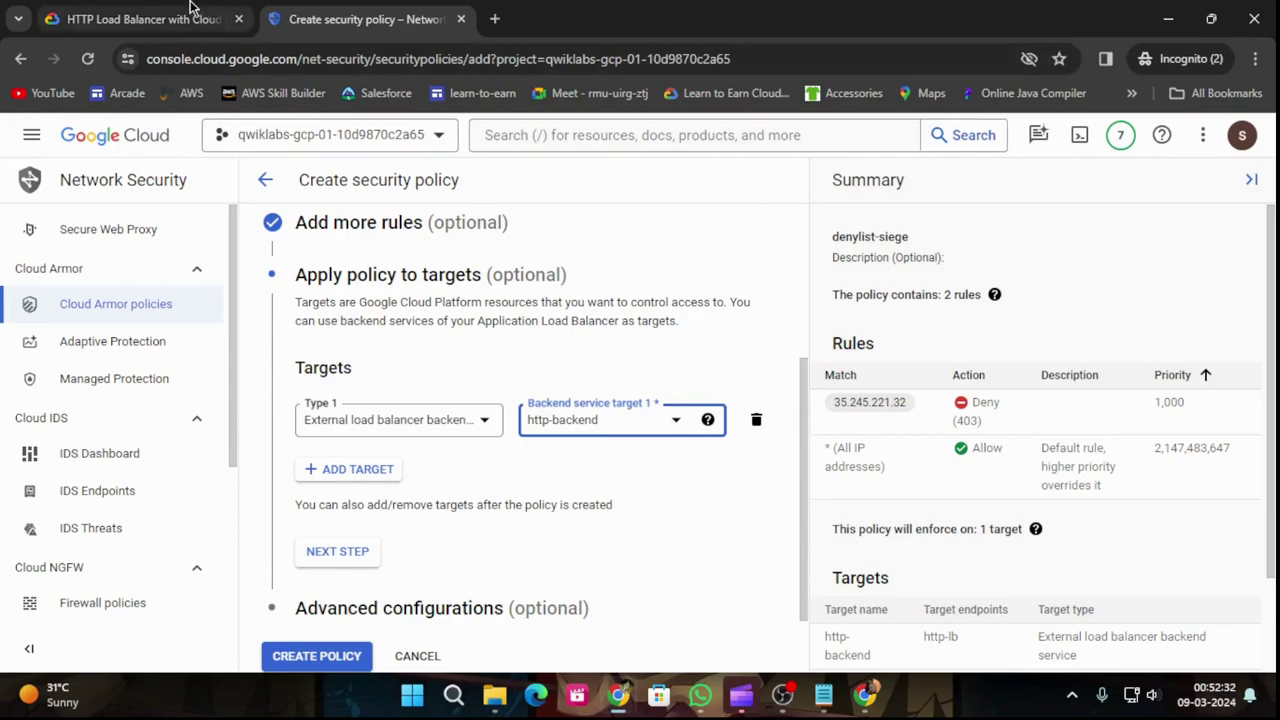
Step: Compare the lab's Load balancer backend service type with the options available for the policy target
left_click(151, 10)
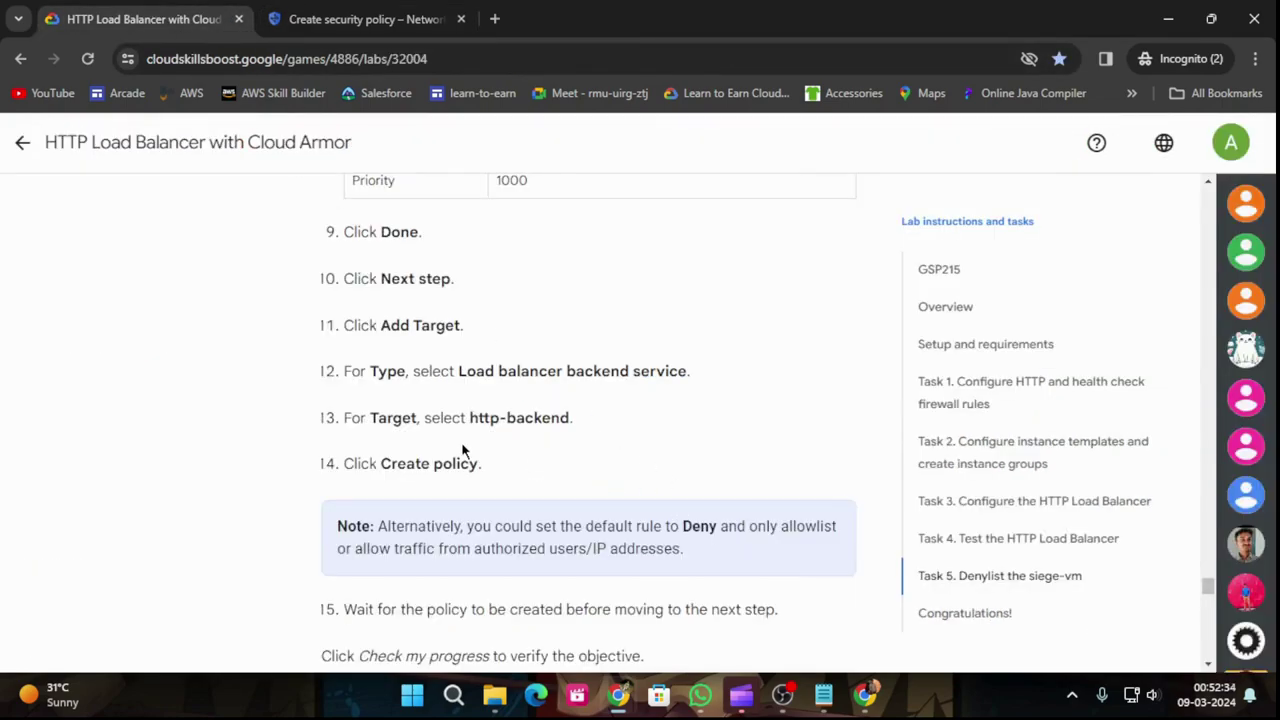
left_click_drag(459, 373, 684, 369)
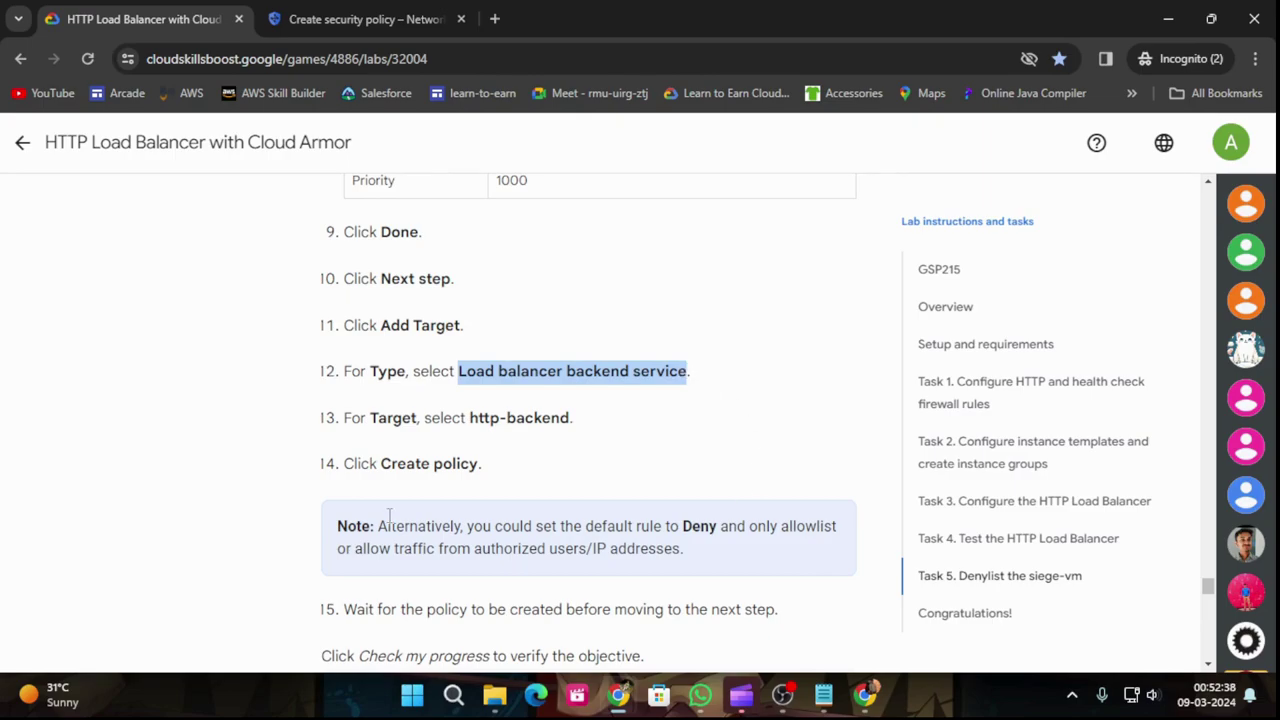
left_click(365, 15)
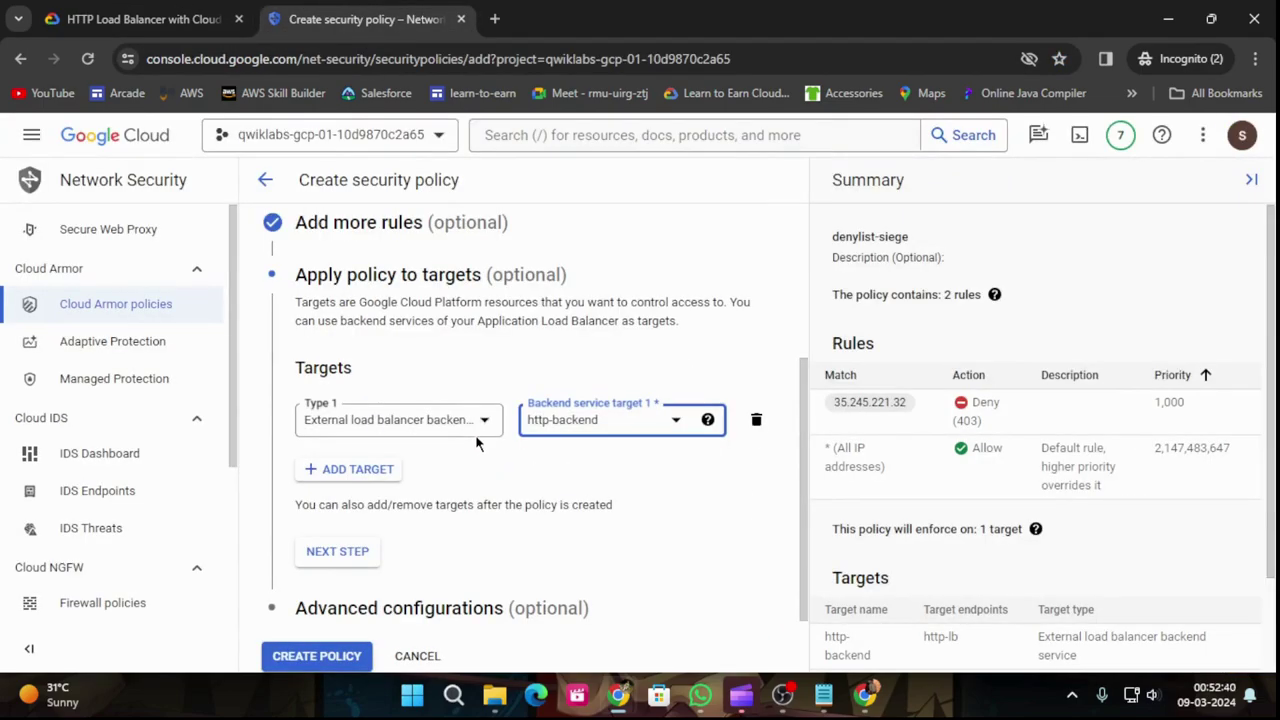
left_click(476, 428)
left_click(462, 430)
left_click(468, 428)
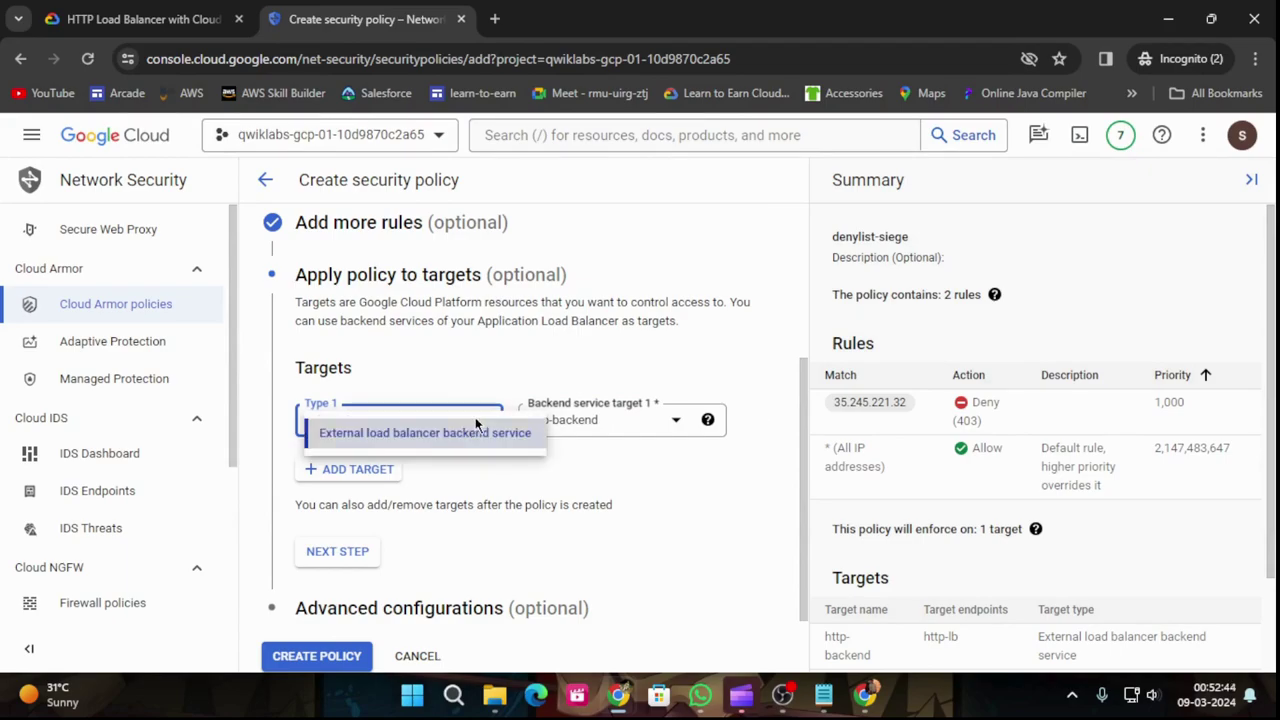
left_click(544, 470)
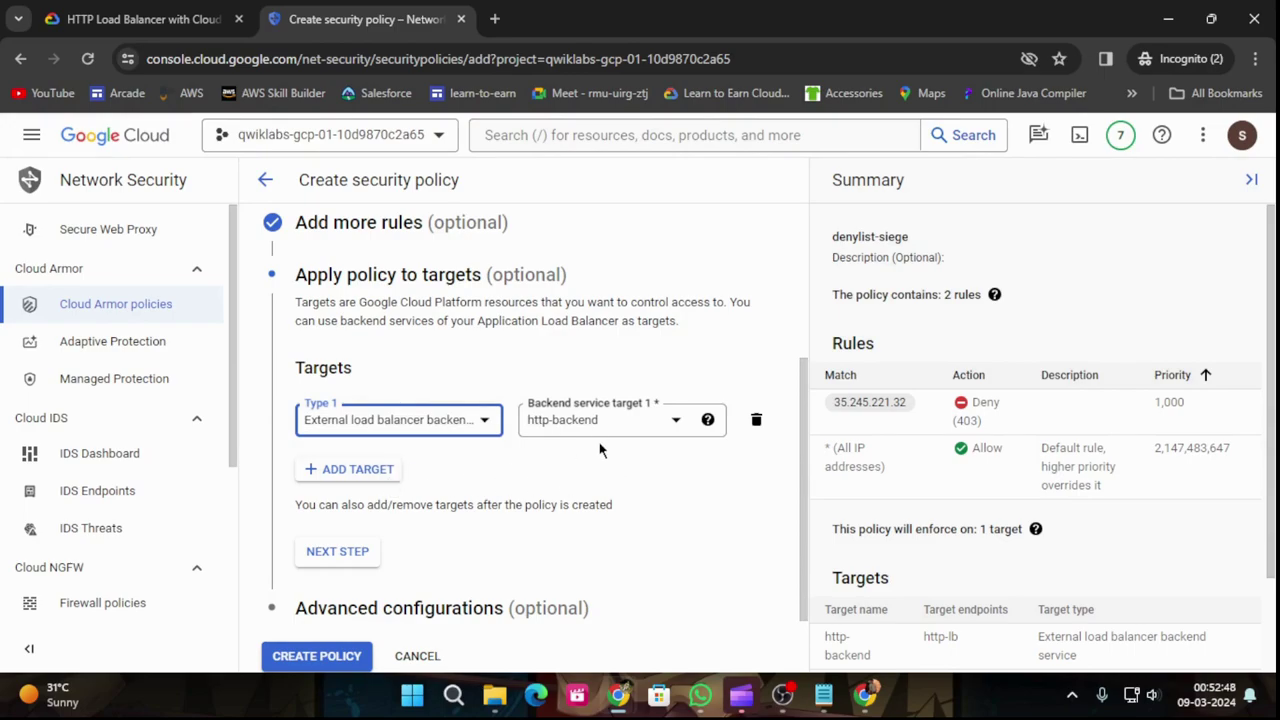
Step: Check the lab's final policy instruction and create the denylist-siege security policy
left_click(148, 17)
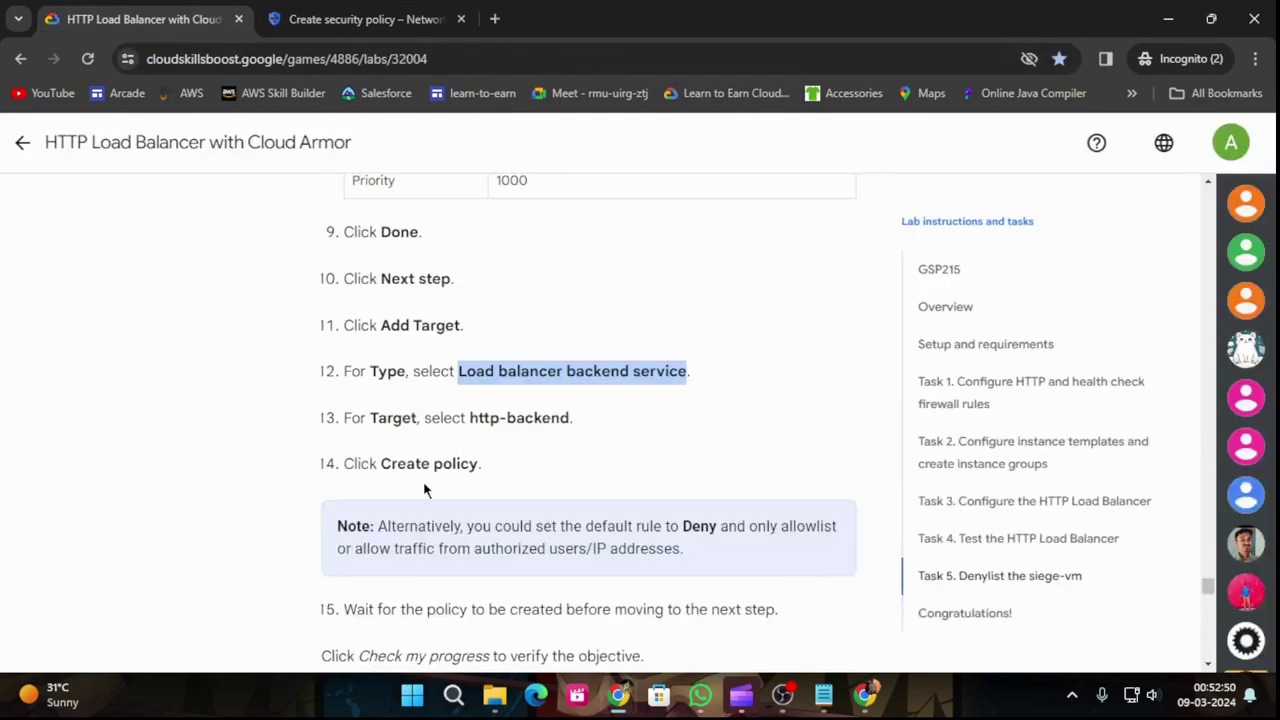
scroll(423, 481, "down", 1)
left_click(372, 14)
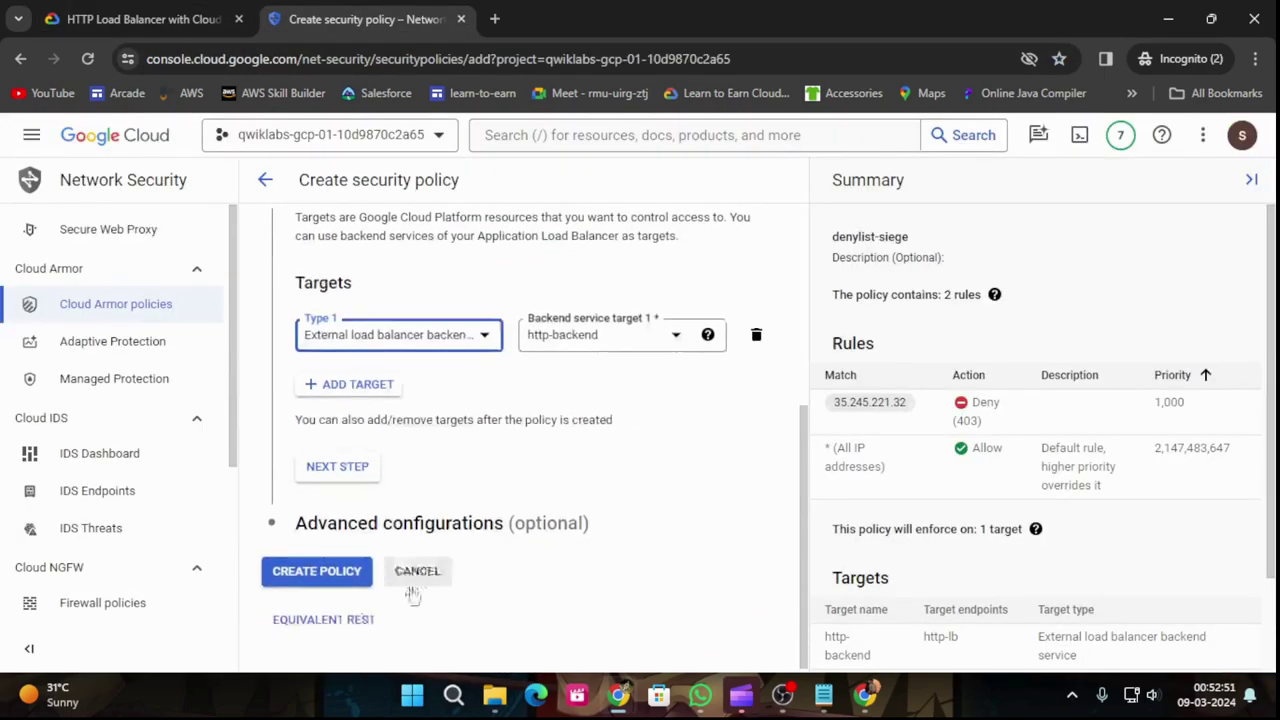
left_click(318, 572)
Step: Run the lab's progress check for Denylist the siege-vm and check the policy's creation in the Cloud Armor policies list
left_click(148, 17)
scroll(610, 465, "down", 3)
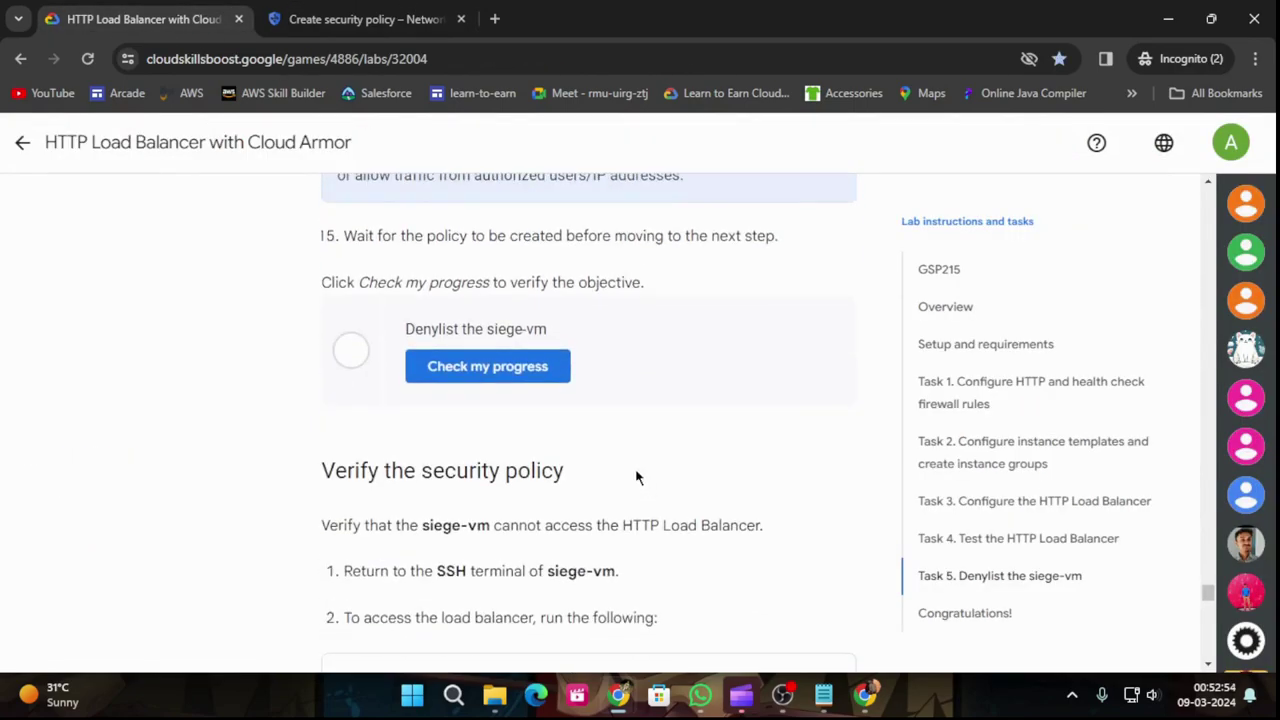
left_click(474, 378)
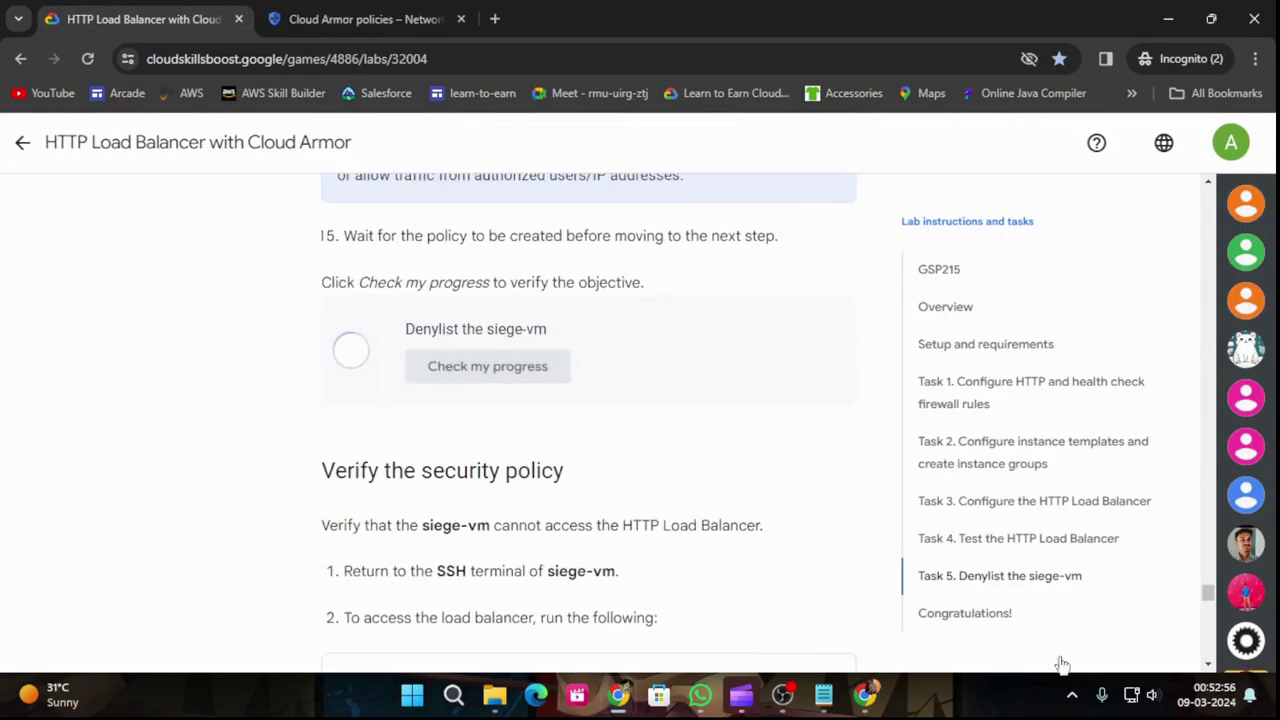
left_click(316, 14)
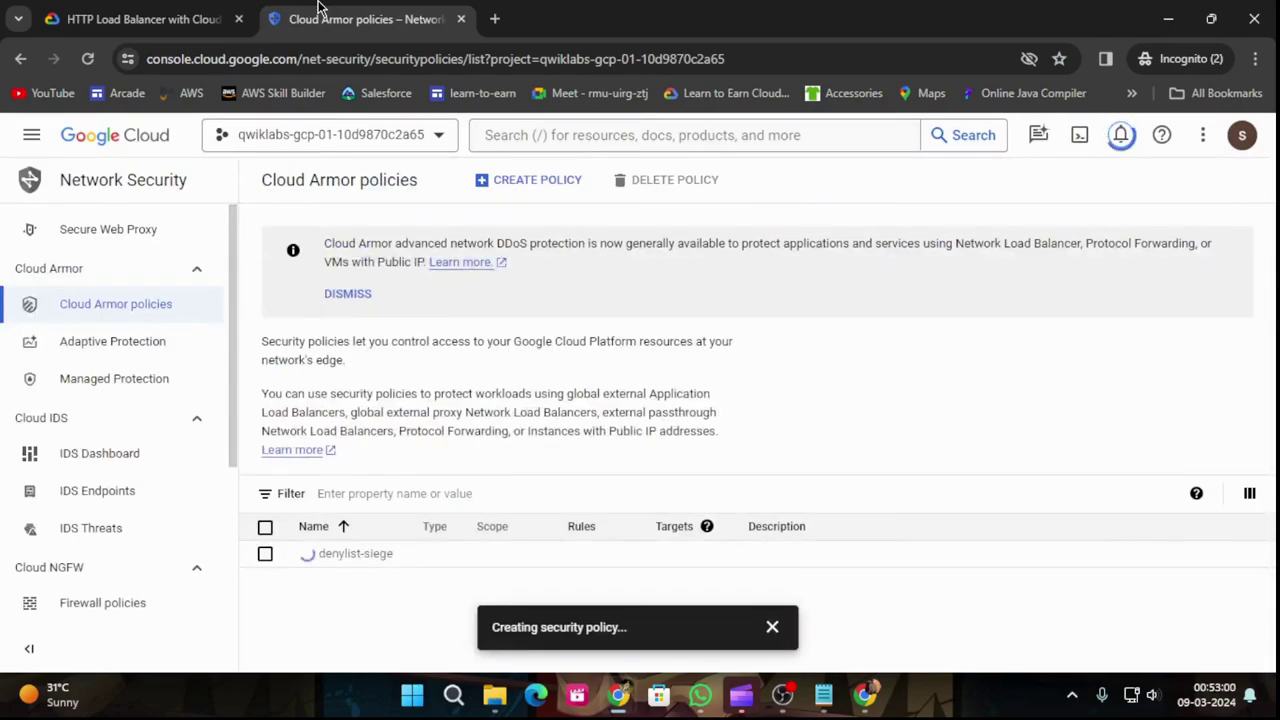
left_click(773, 627)
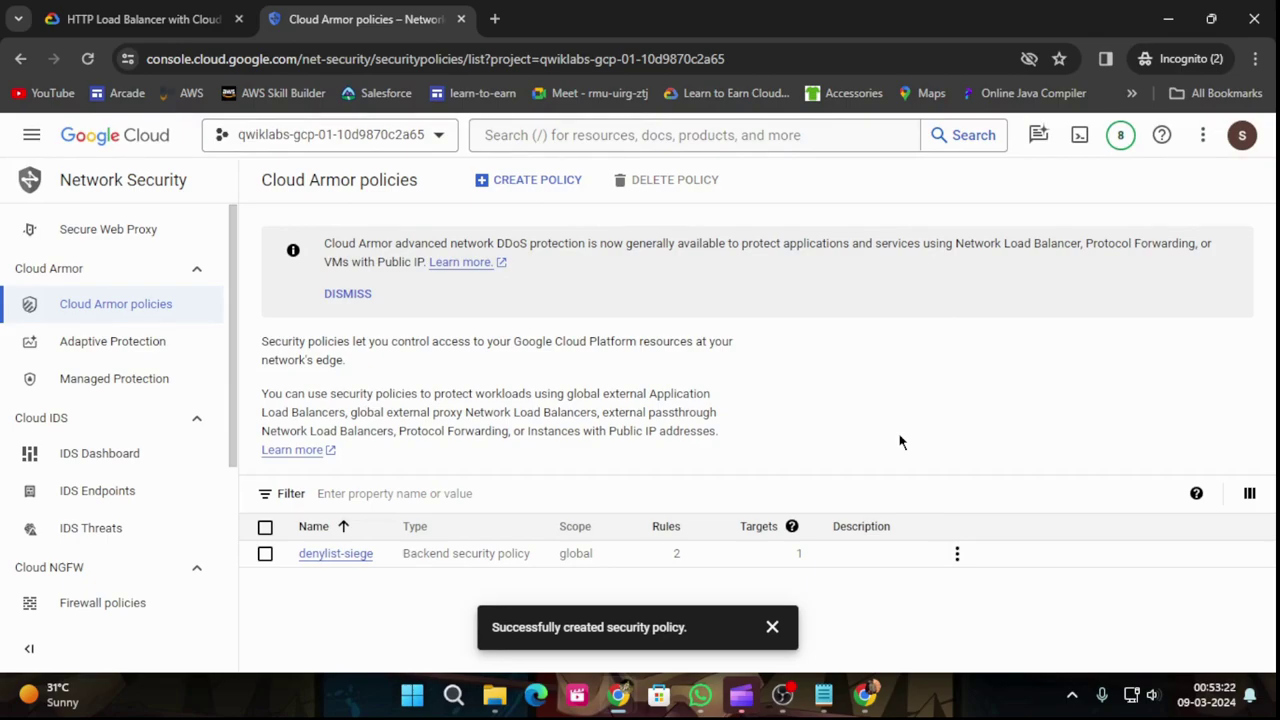
left_click(180, 18)
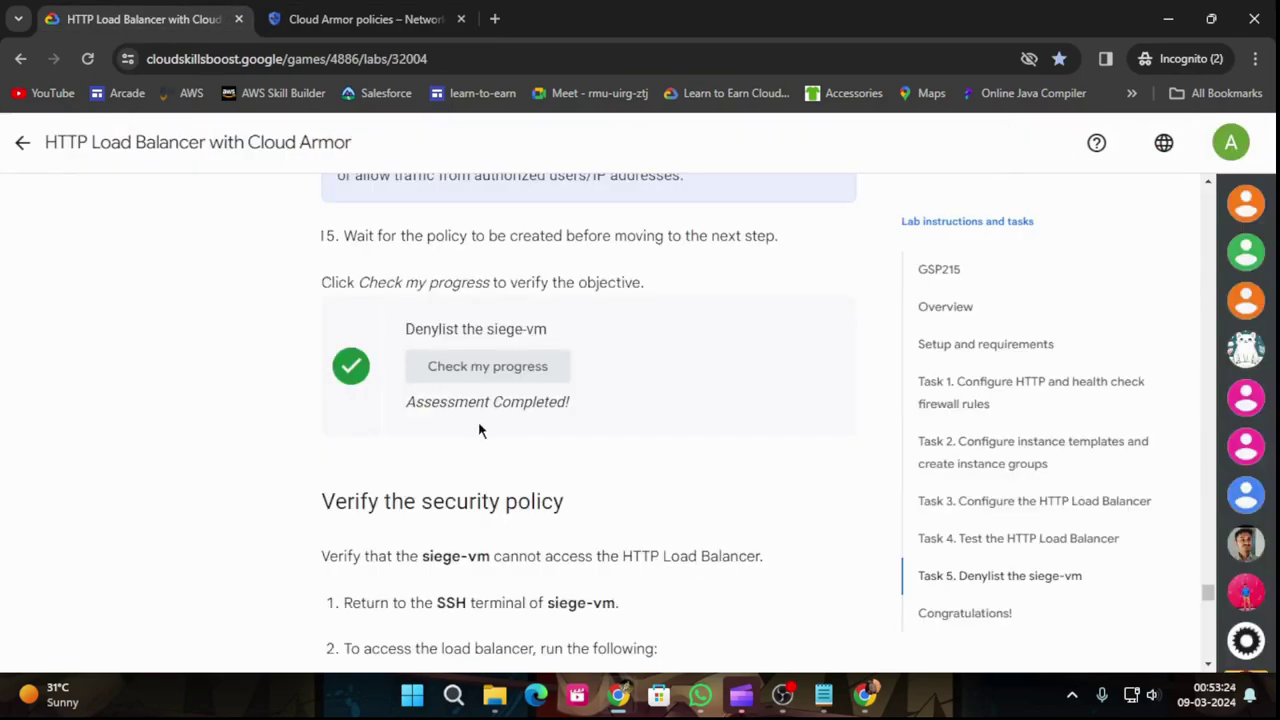
Step: Skim the remaining lab instructions, go back to the Arcade Trivia game page and reopen the HTTP Load Balancer lab
scroll(478, 422, "down", 20)
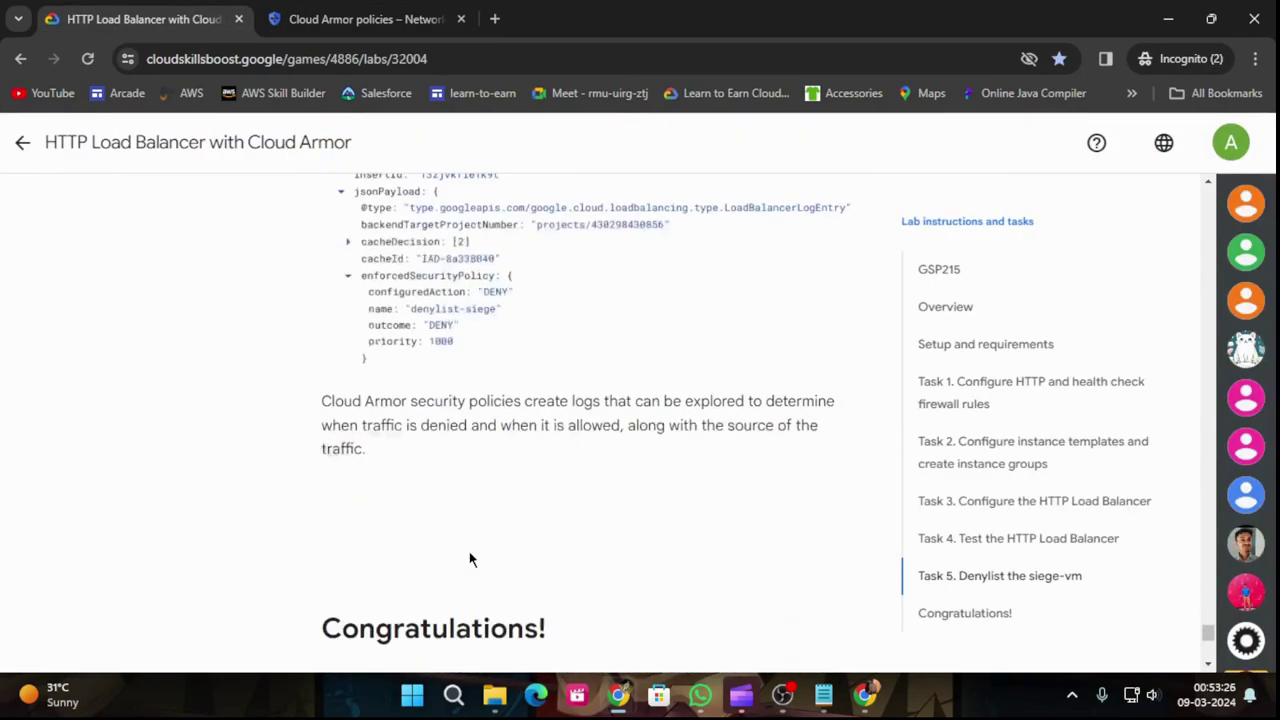
scroll(470, 559, "down", 4)
left_click(24, 146)
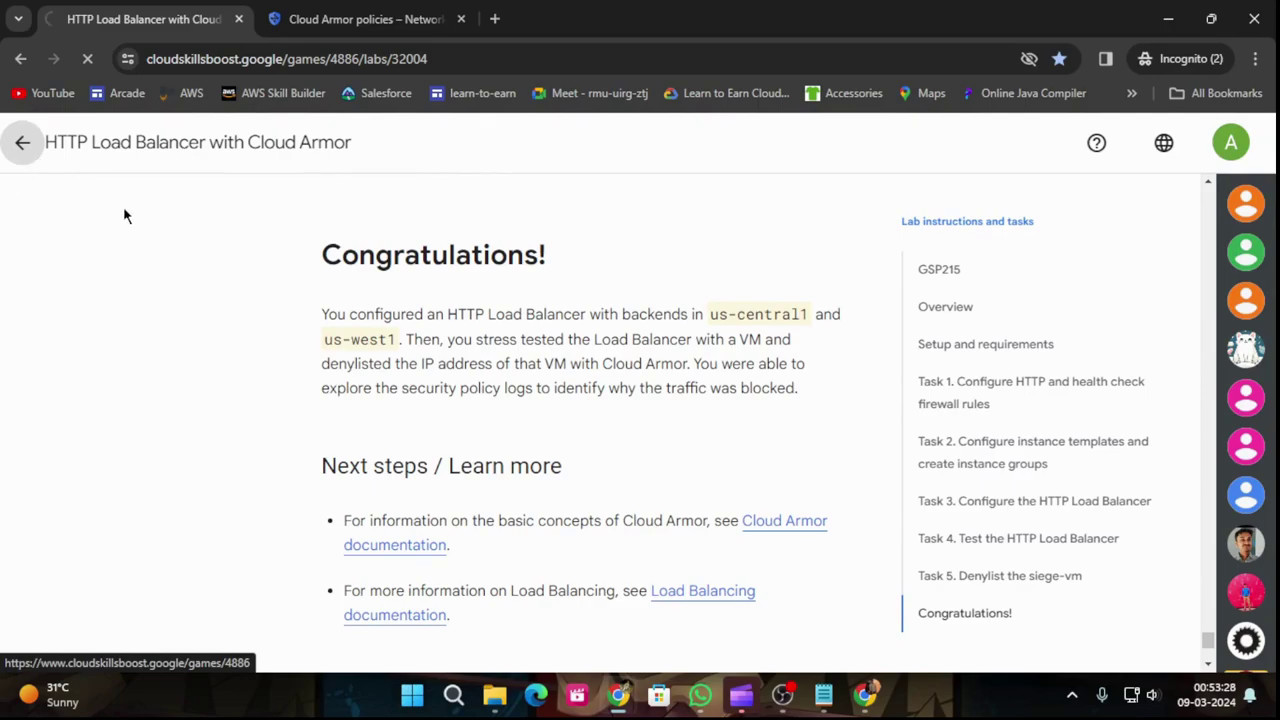
scroll(826, 449, "down", 10)
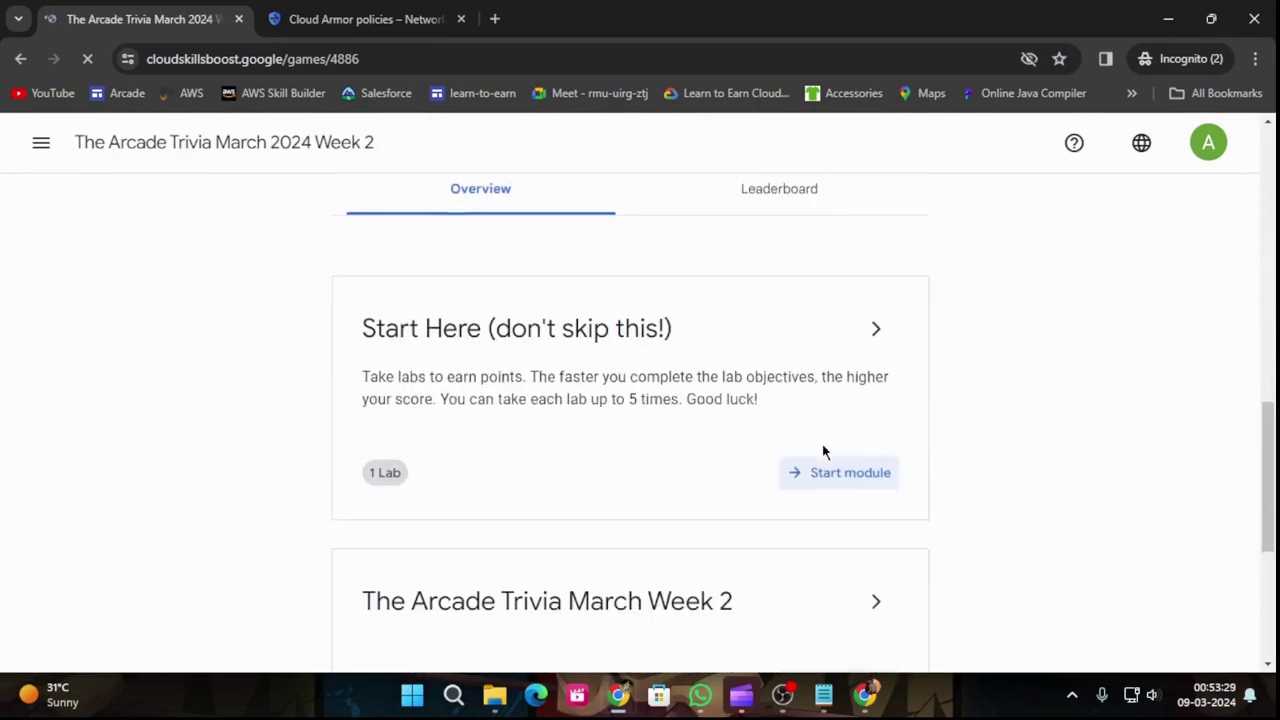
left_click(878, 323)
left_click(510, 286)
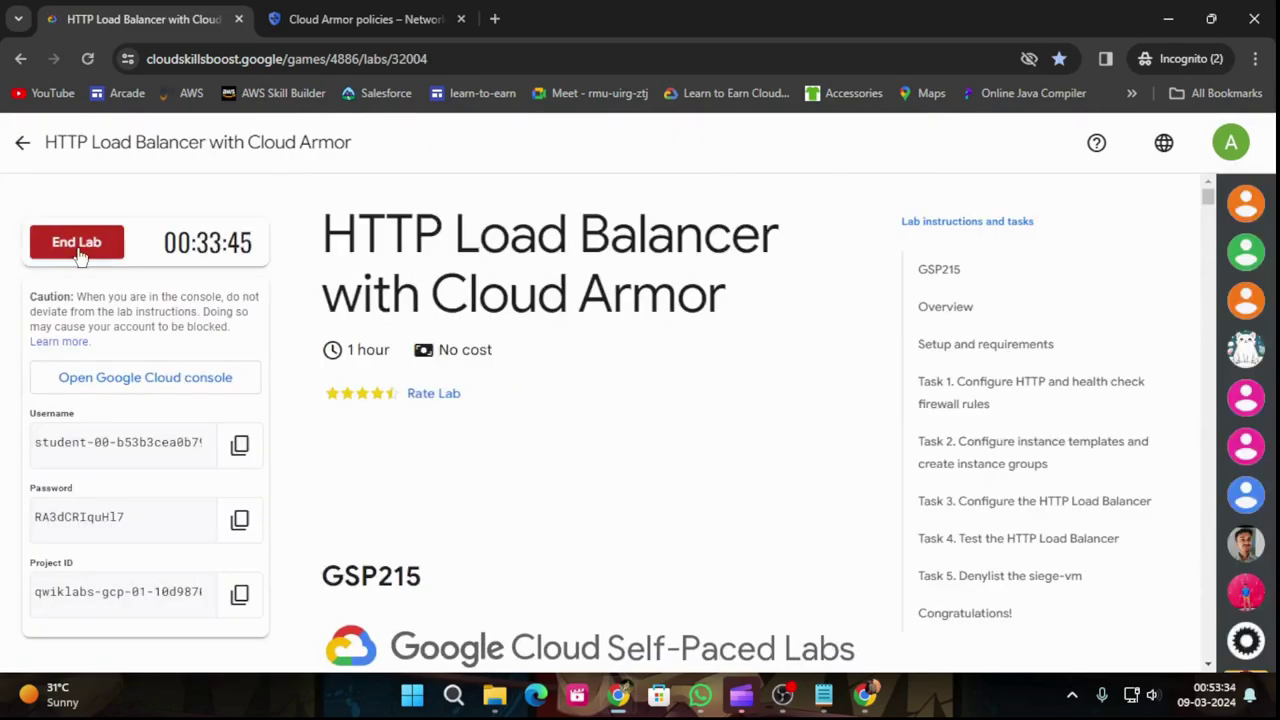
Step: End the HTTP Load Balancer with Cloud Armor lab and submit a five-star rating
left_click(79, 252)
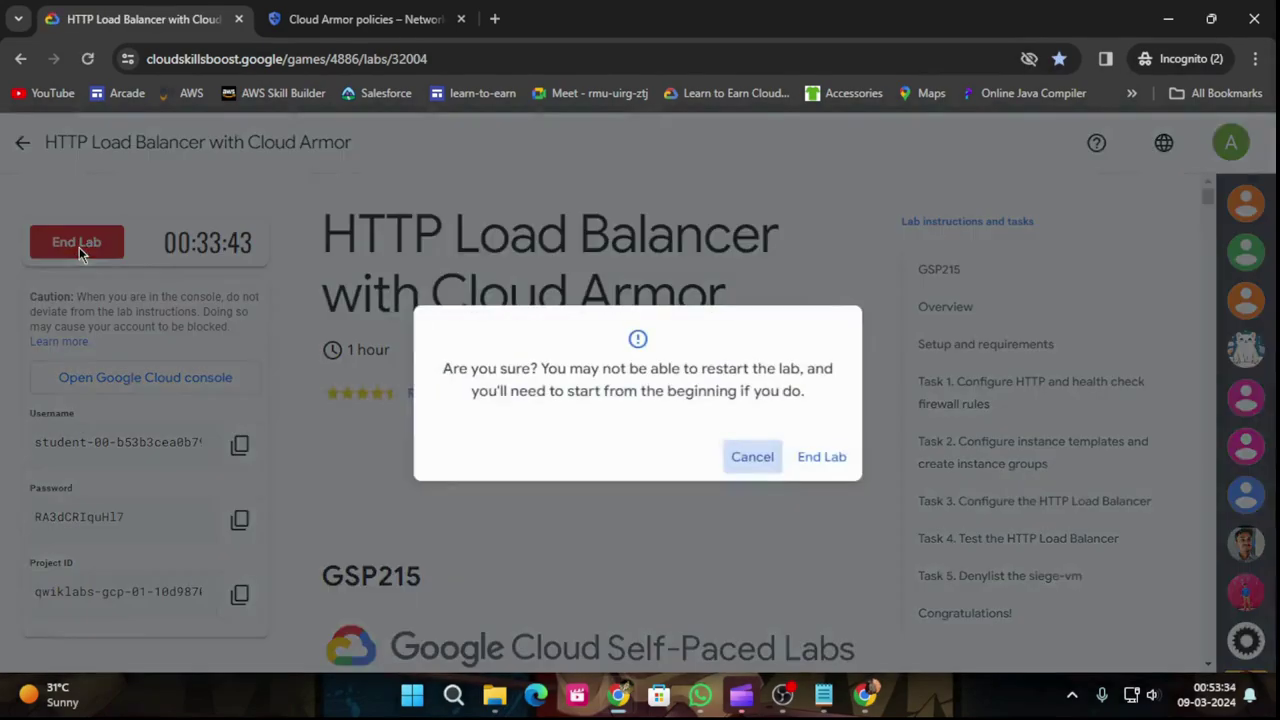
left_click(840, 458)
left_click(501, 356)
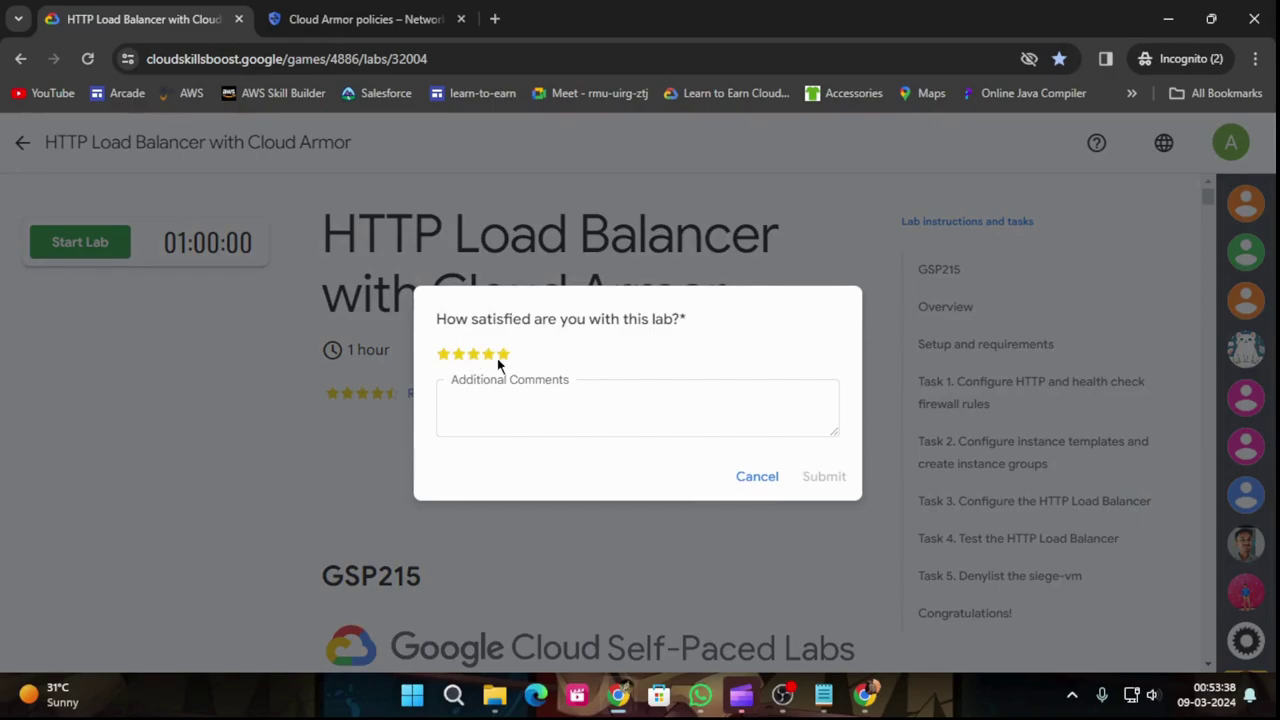
left_click(826, 478)
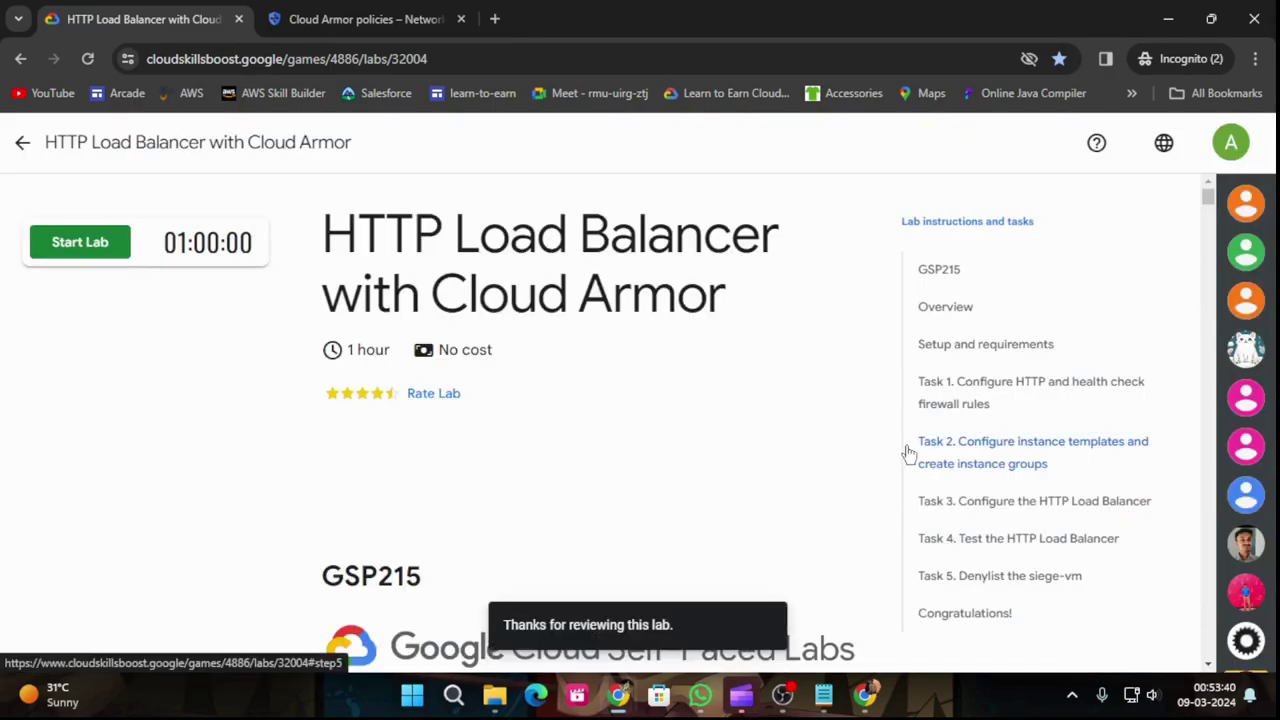